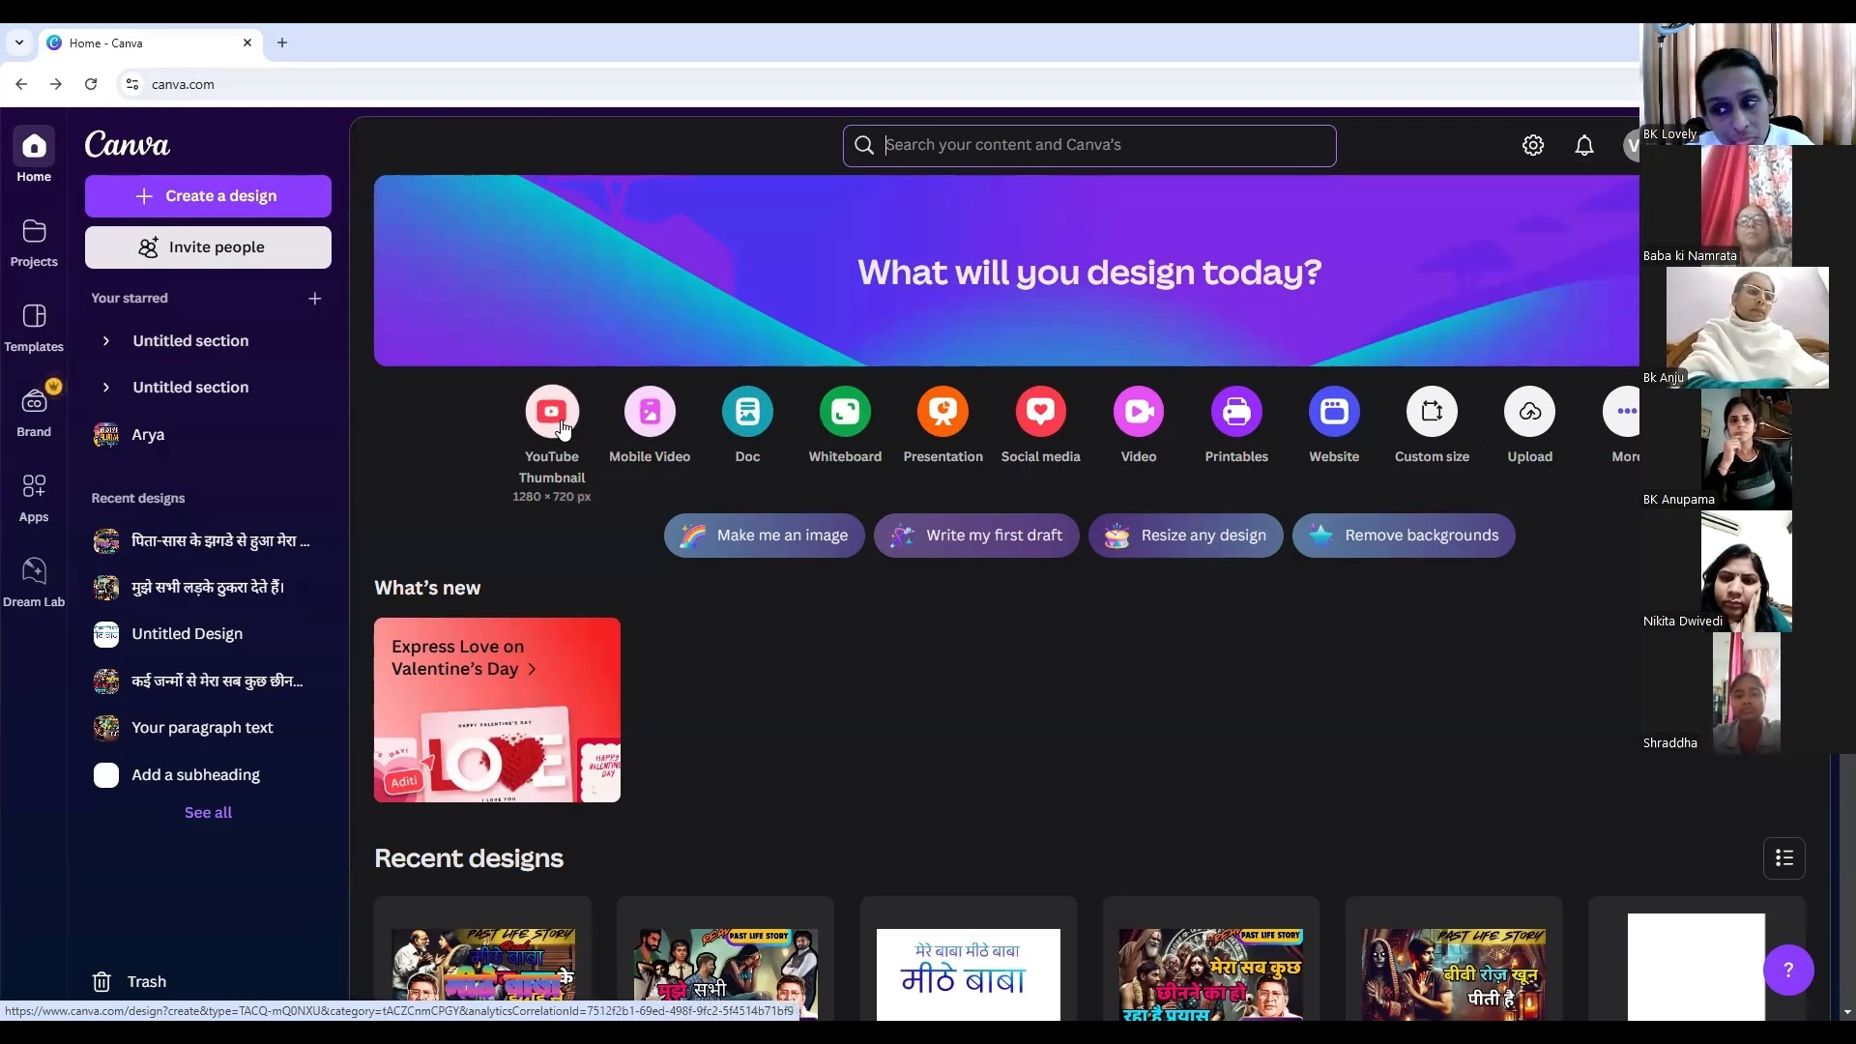
Create a blank YouTube Thumbnail design and show the uploaded images.
{"action": "left_click", "coordinate": [552, 411]}
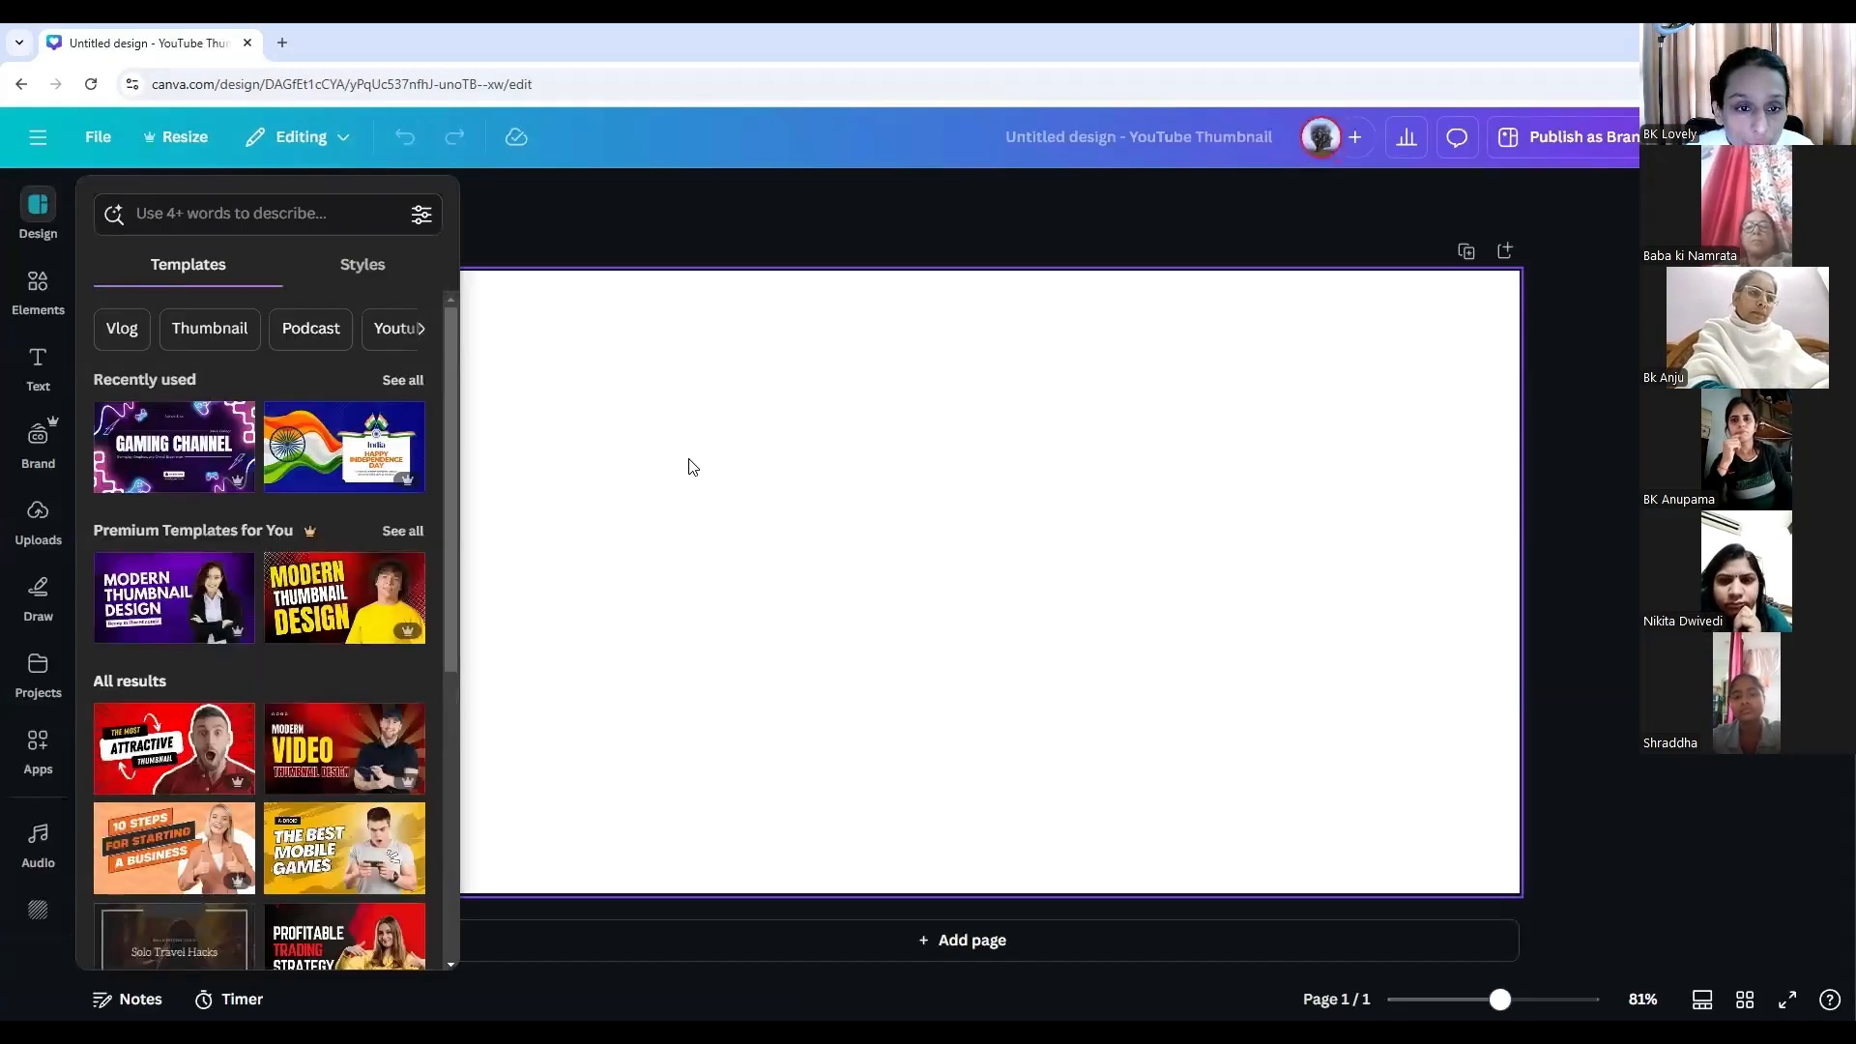
{"action": "left_click", "coordinate": [690, 467]}
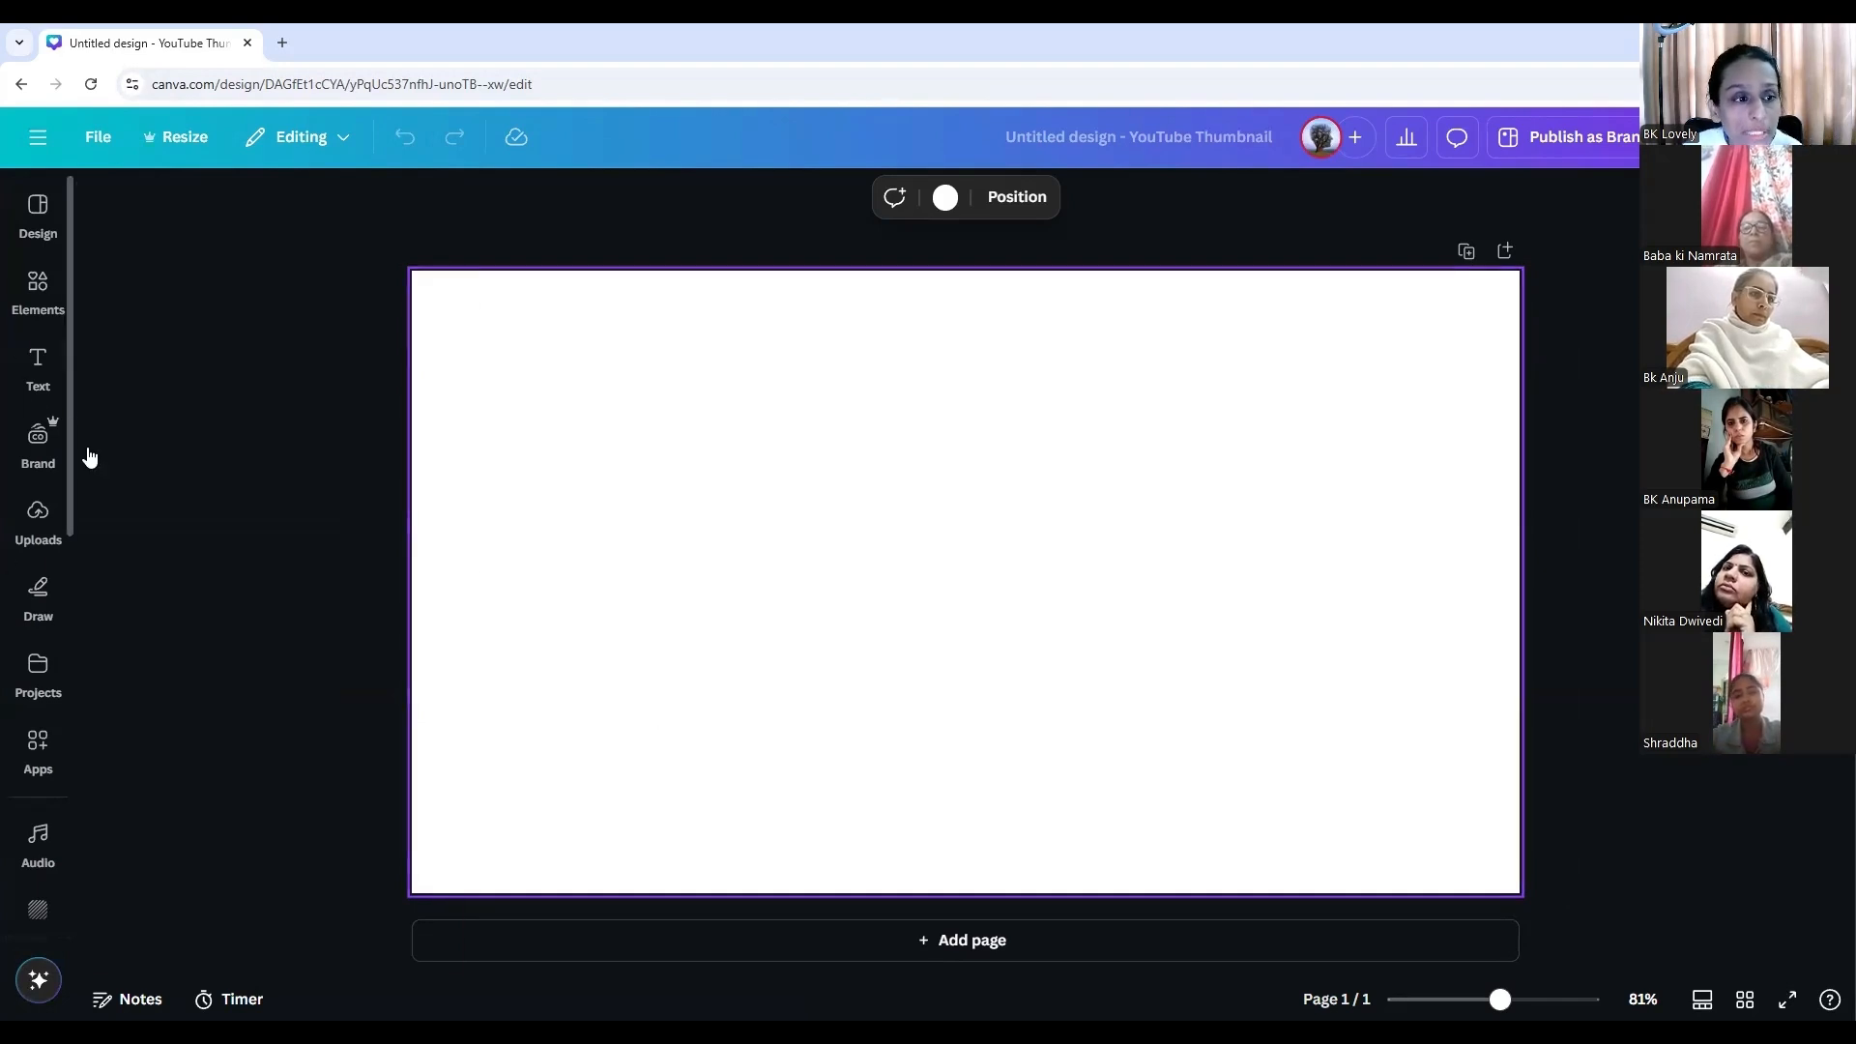
{"action": "left_click", "coordinate": [38, 592]}
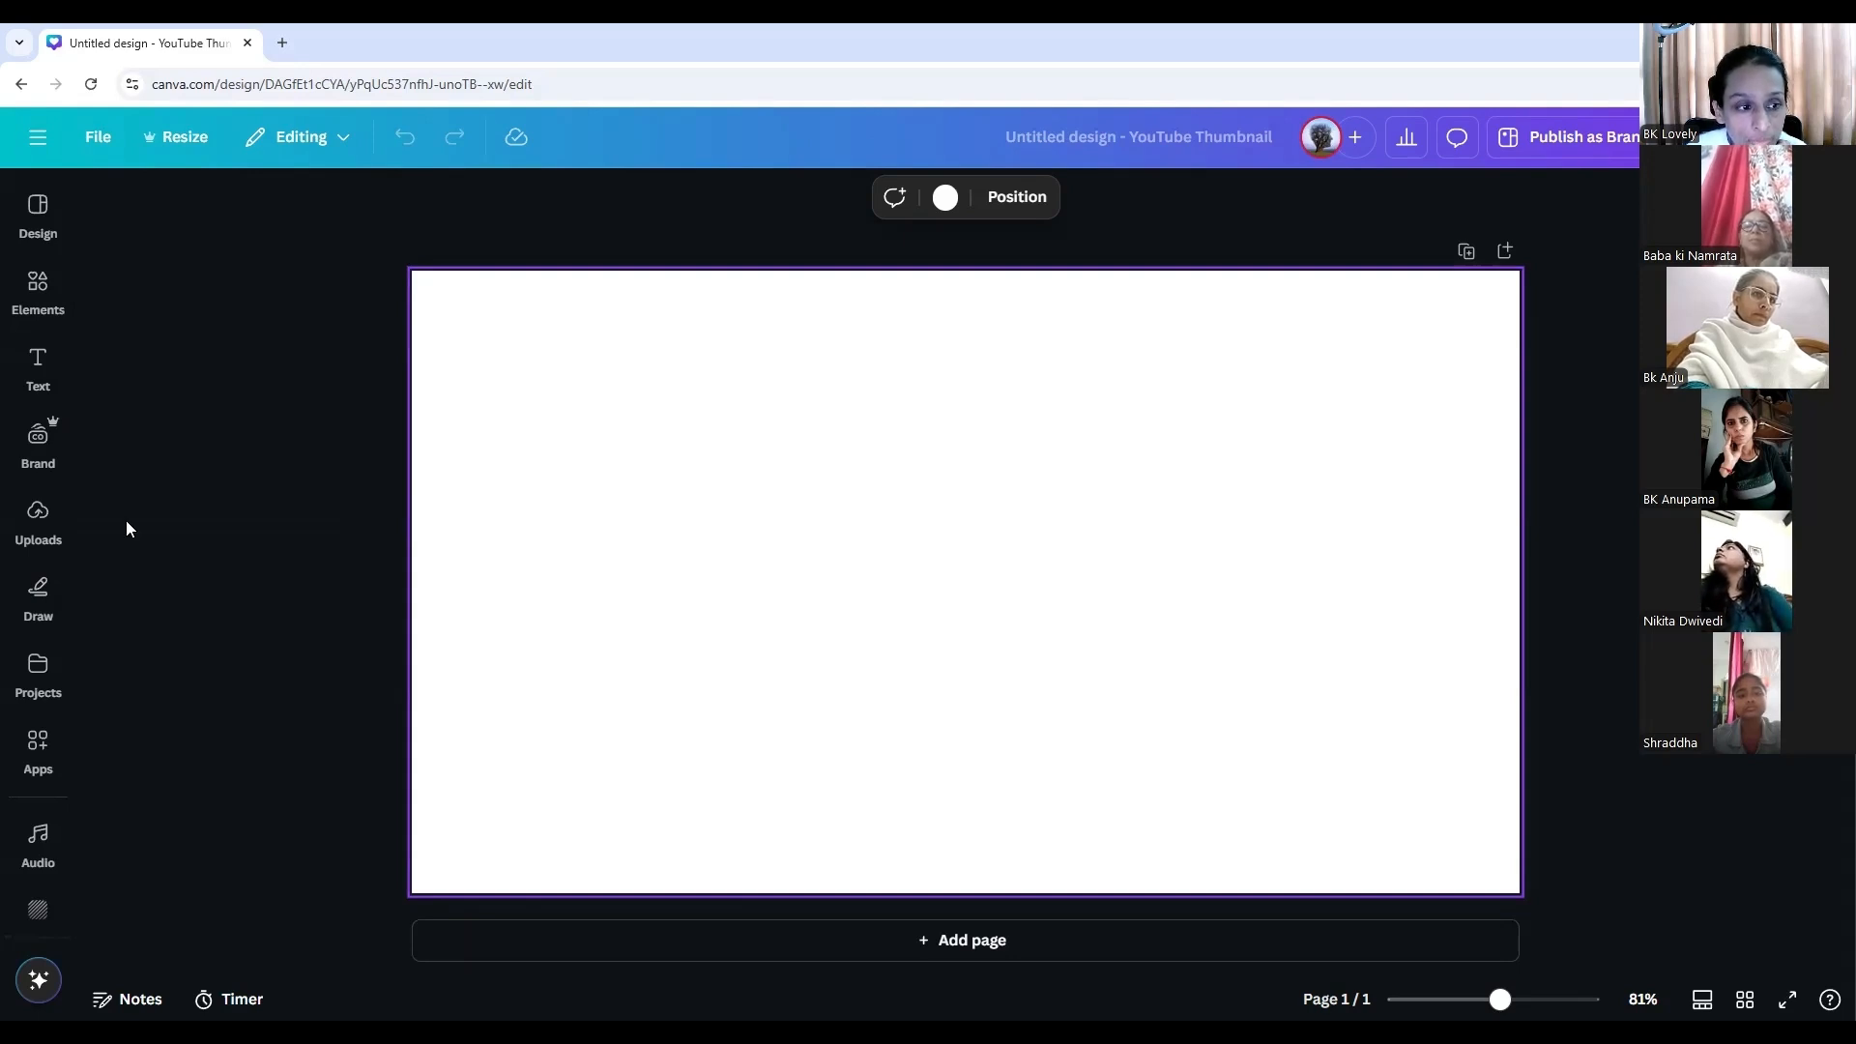
{"action": "left_click", "coordinate": [23, 527]}
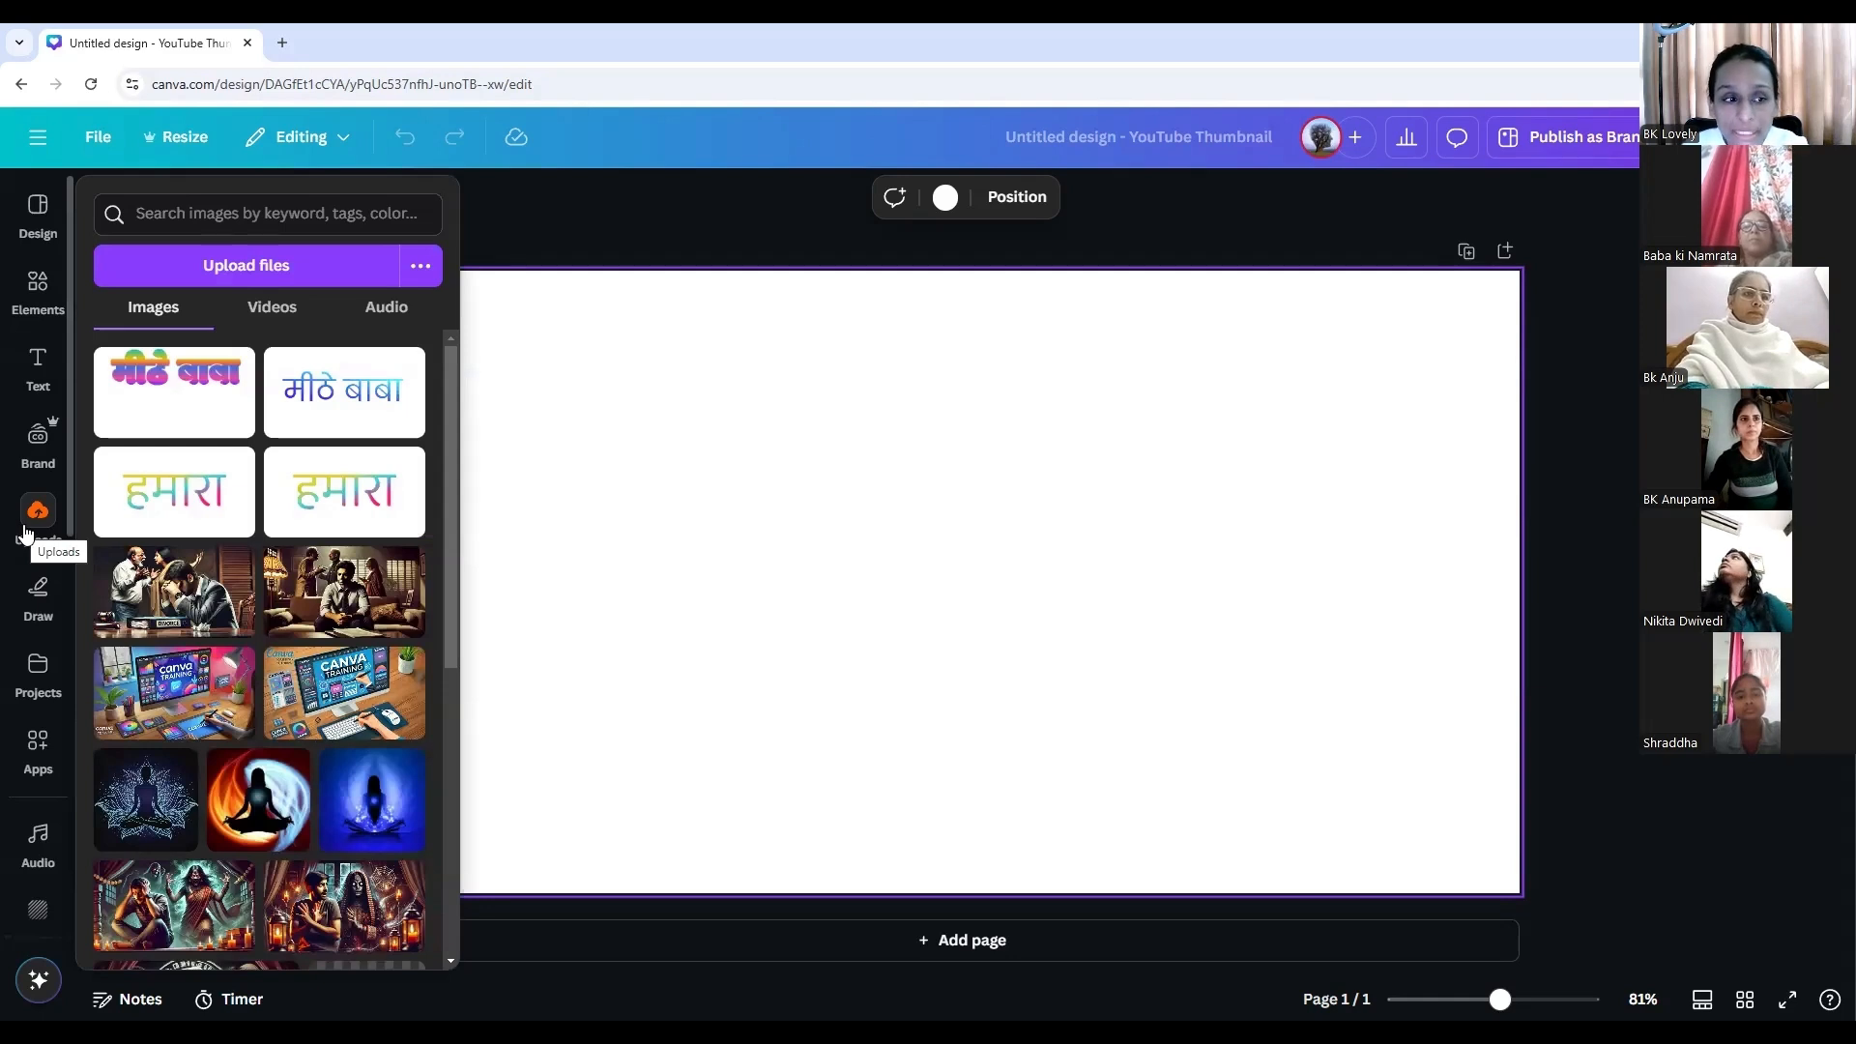
{"action": "left_click", "coordinate": [28, 535]}
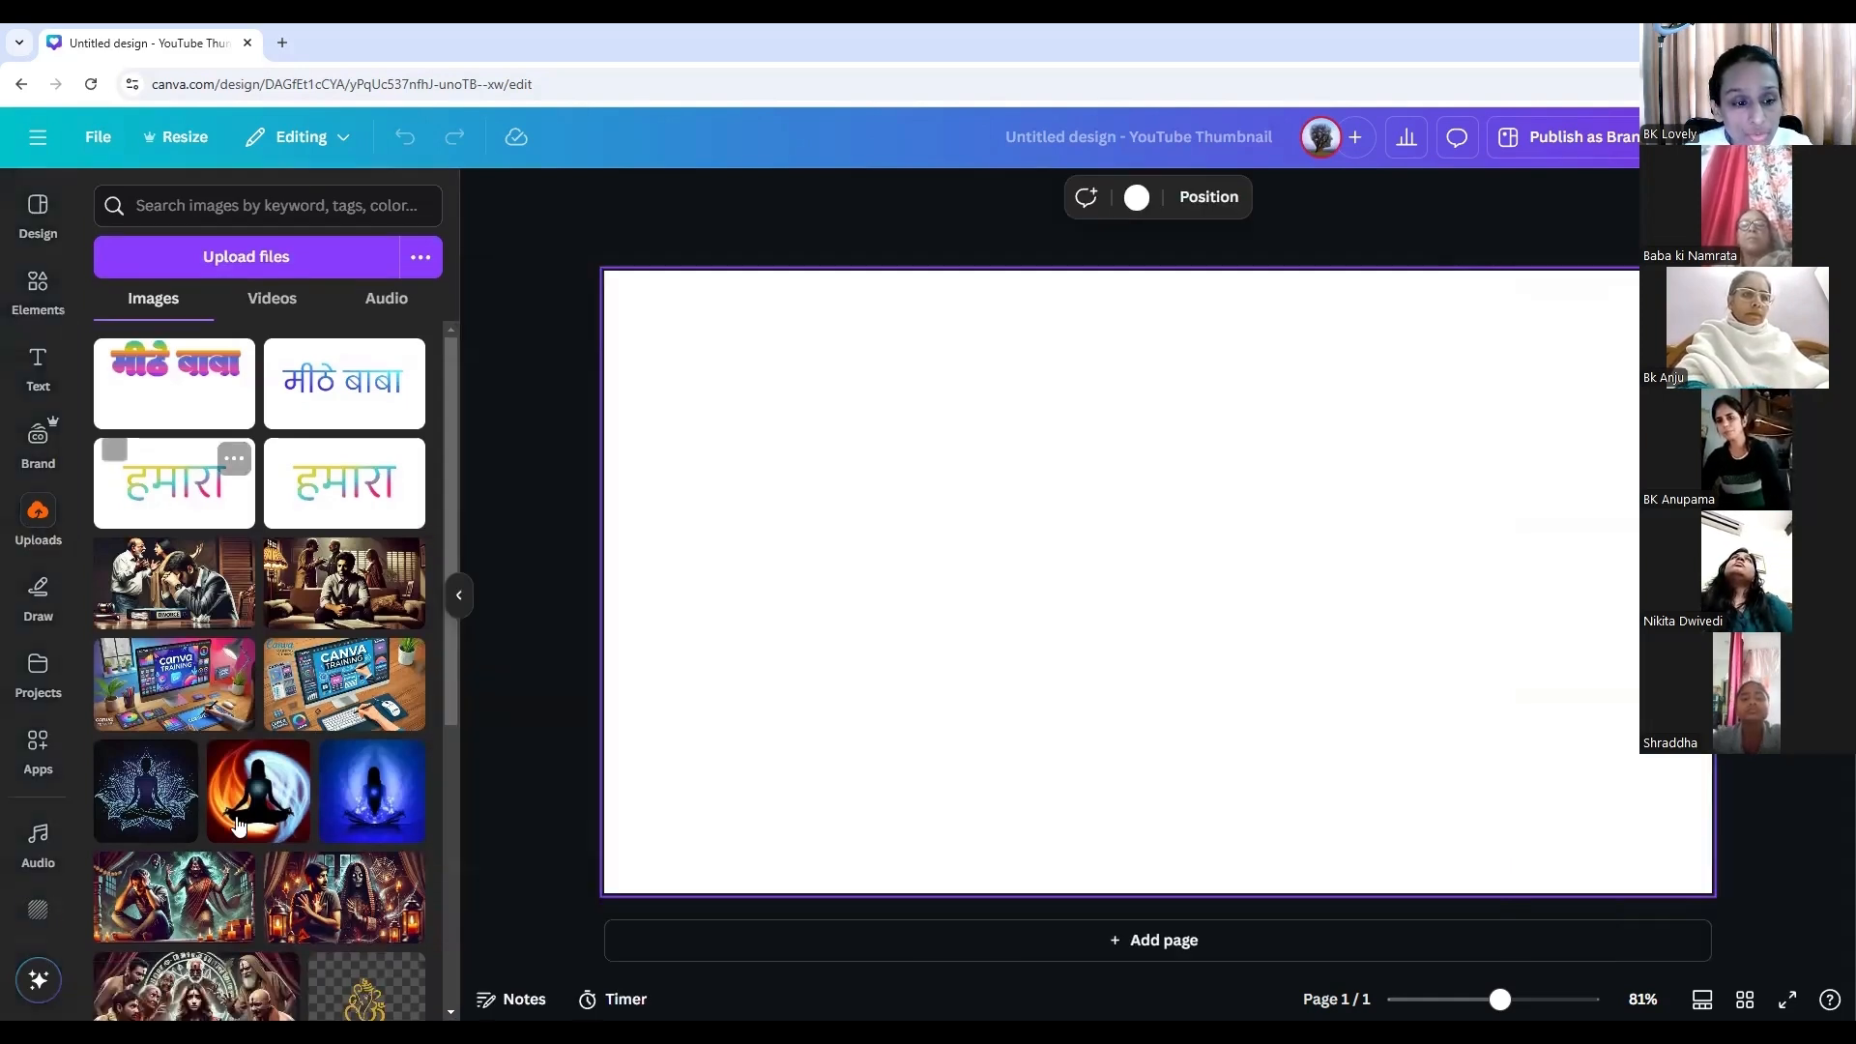
Try the uploaded blue meditating silhouette image on the page and delete it.
{"action": "scroll", "coordinate": [259, 742], "scroll_direction": "down", "scroll_amount": 2}
{"action": "scroll", "coordinate": [259, 742], "scroll_direction": "up", "scroll_amount": 2}
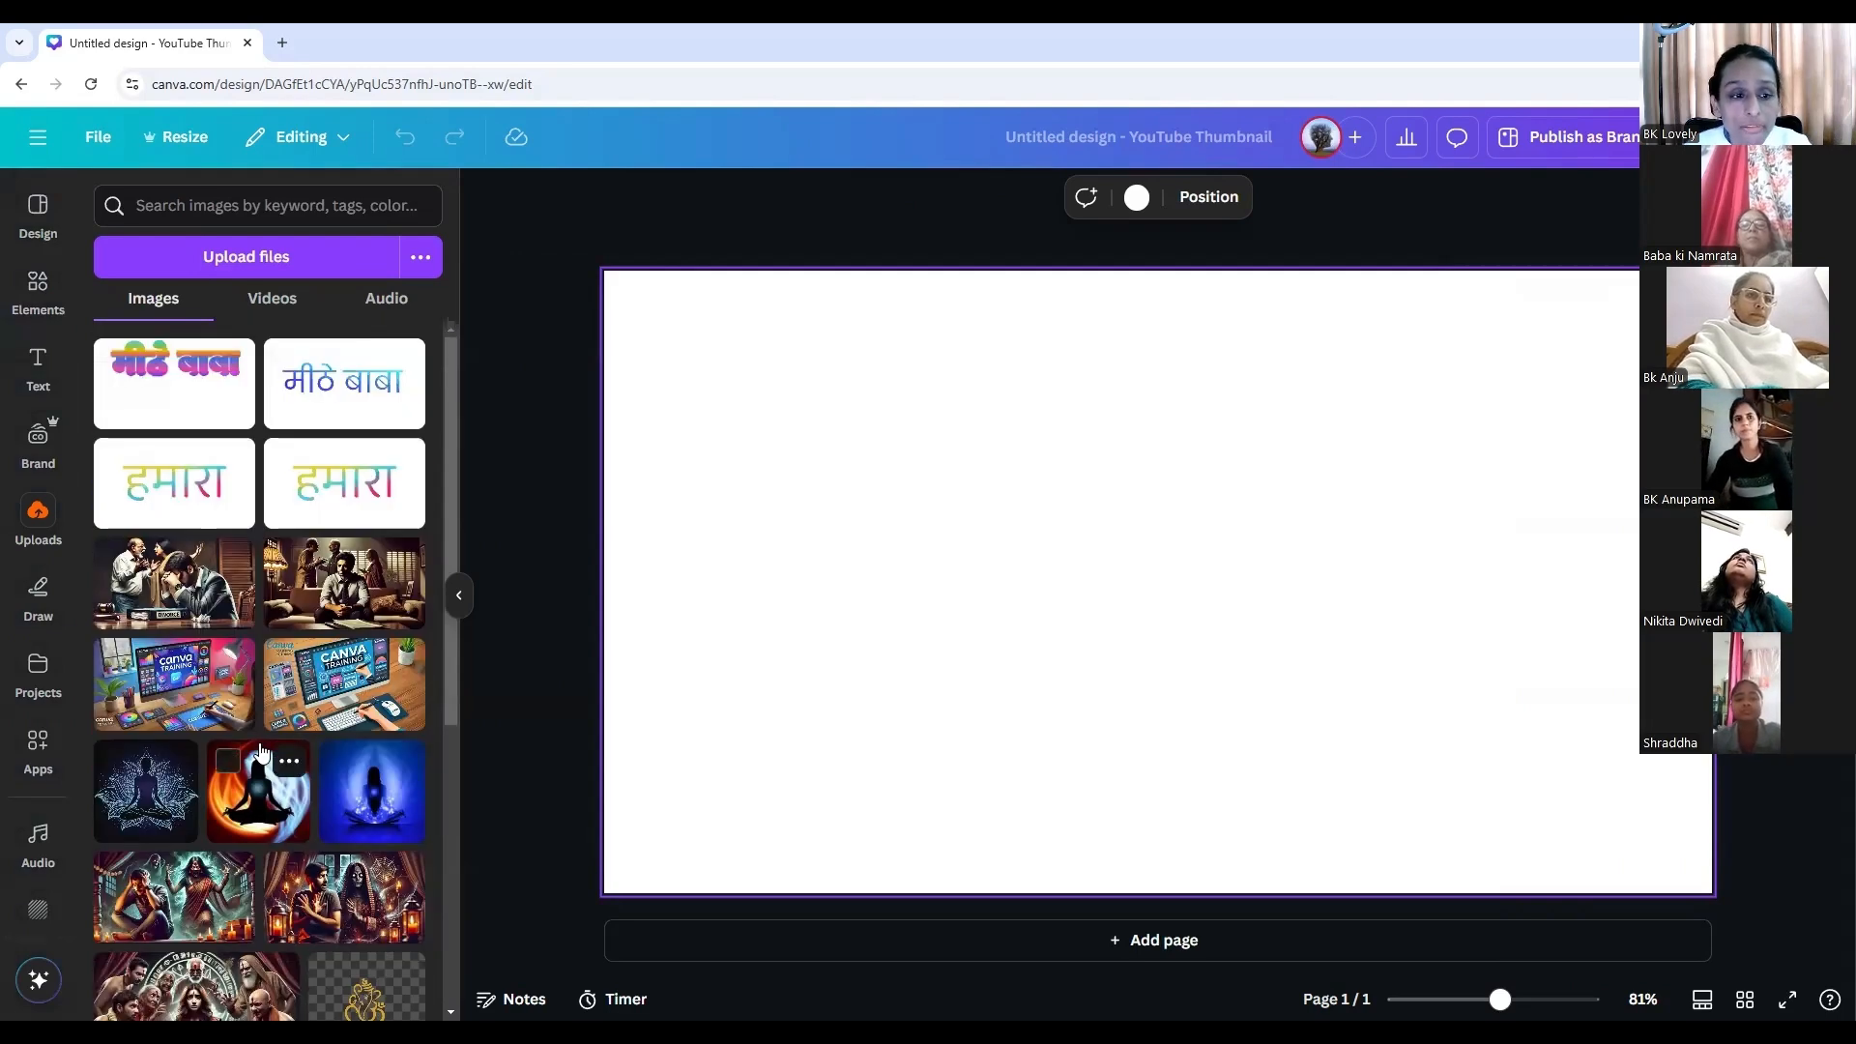
{"action": "scroll", "coordinate": [259, 742], "scroll_direction": "down", "scroll_amount": 2}
{"action": "scroll", "coordinate": [260, 750], "scroll_direction": "down", "scroll_amount": 1}
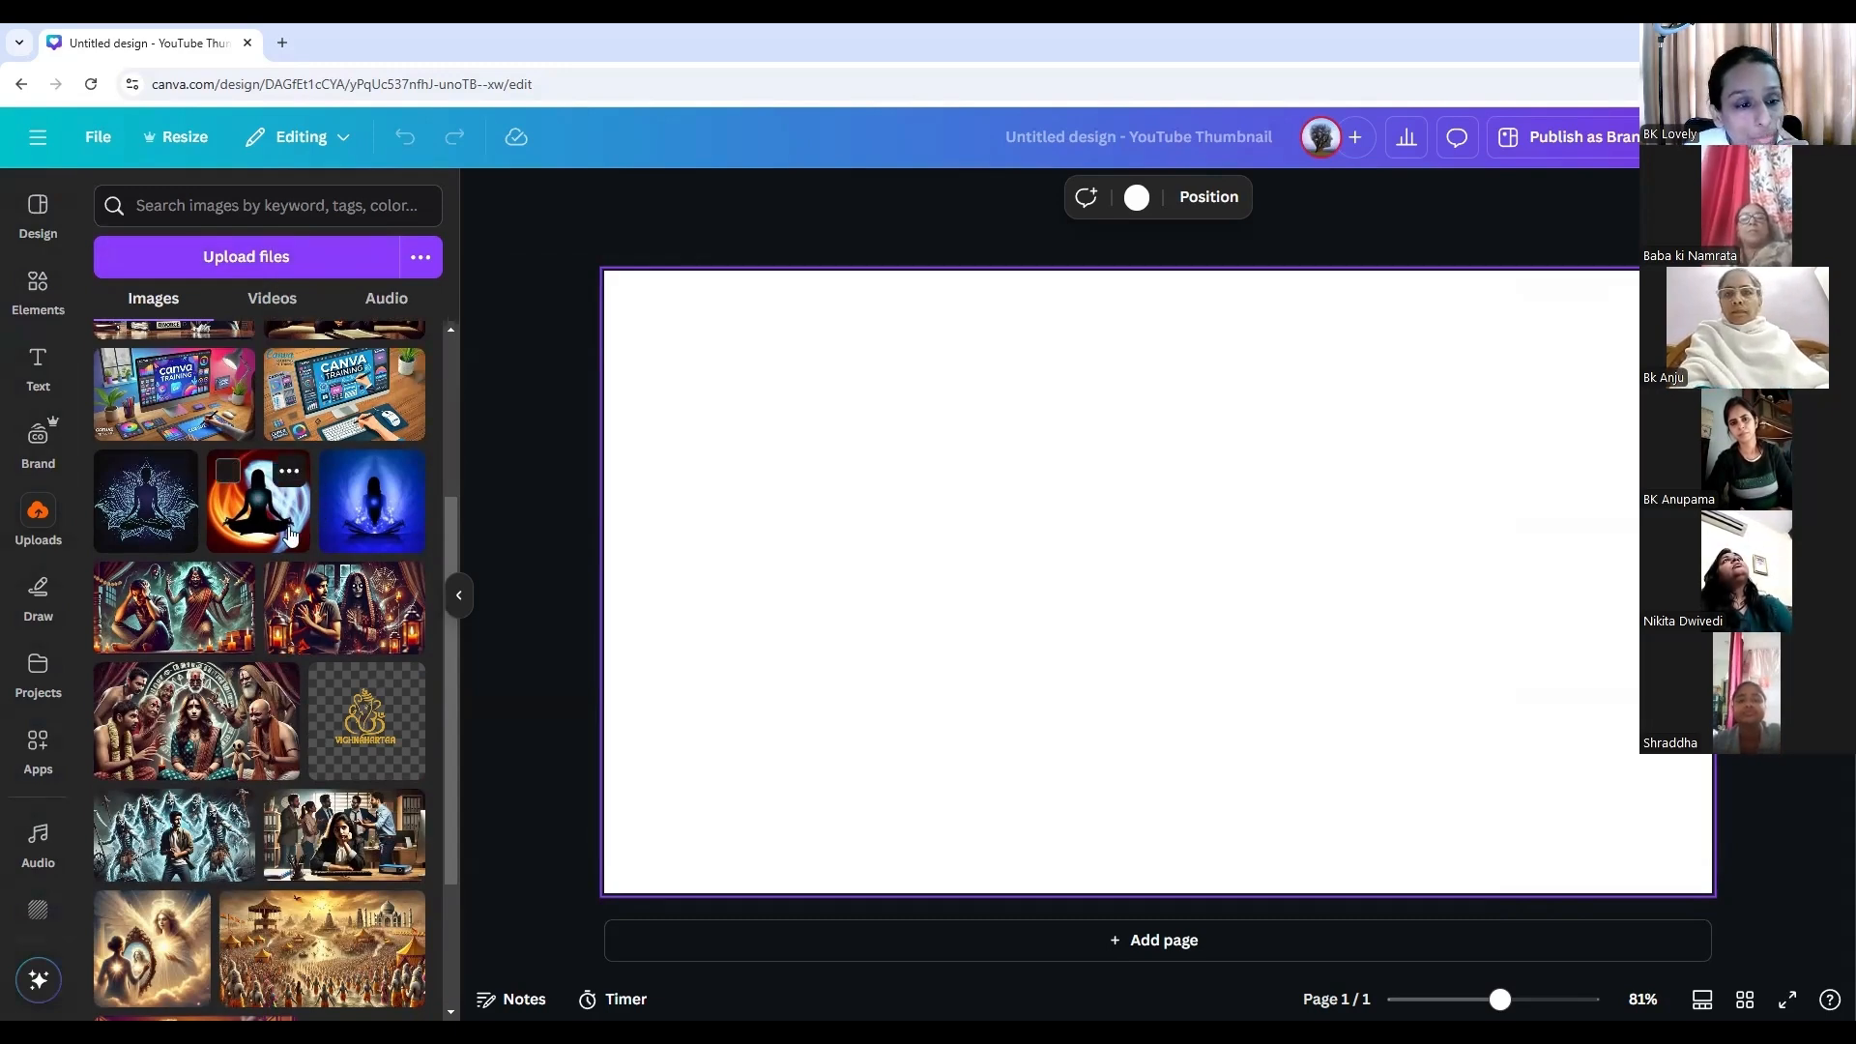
{"action": "left_click", "coordinate": [373, 501]}
{"action": "scroll", "coordinate": [282, 701], "scroll_direction": "down", "scroll_amount": 5}
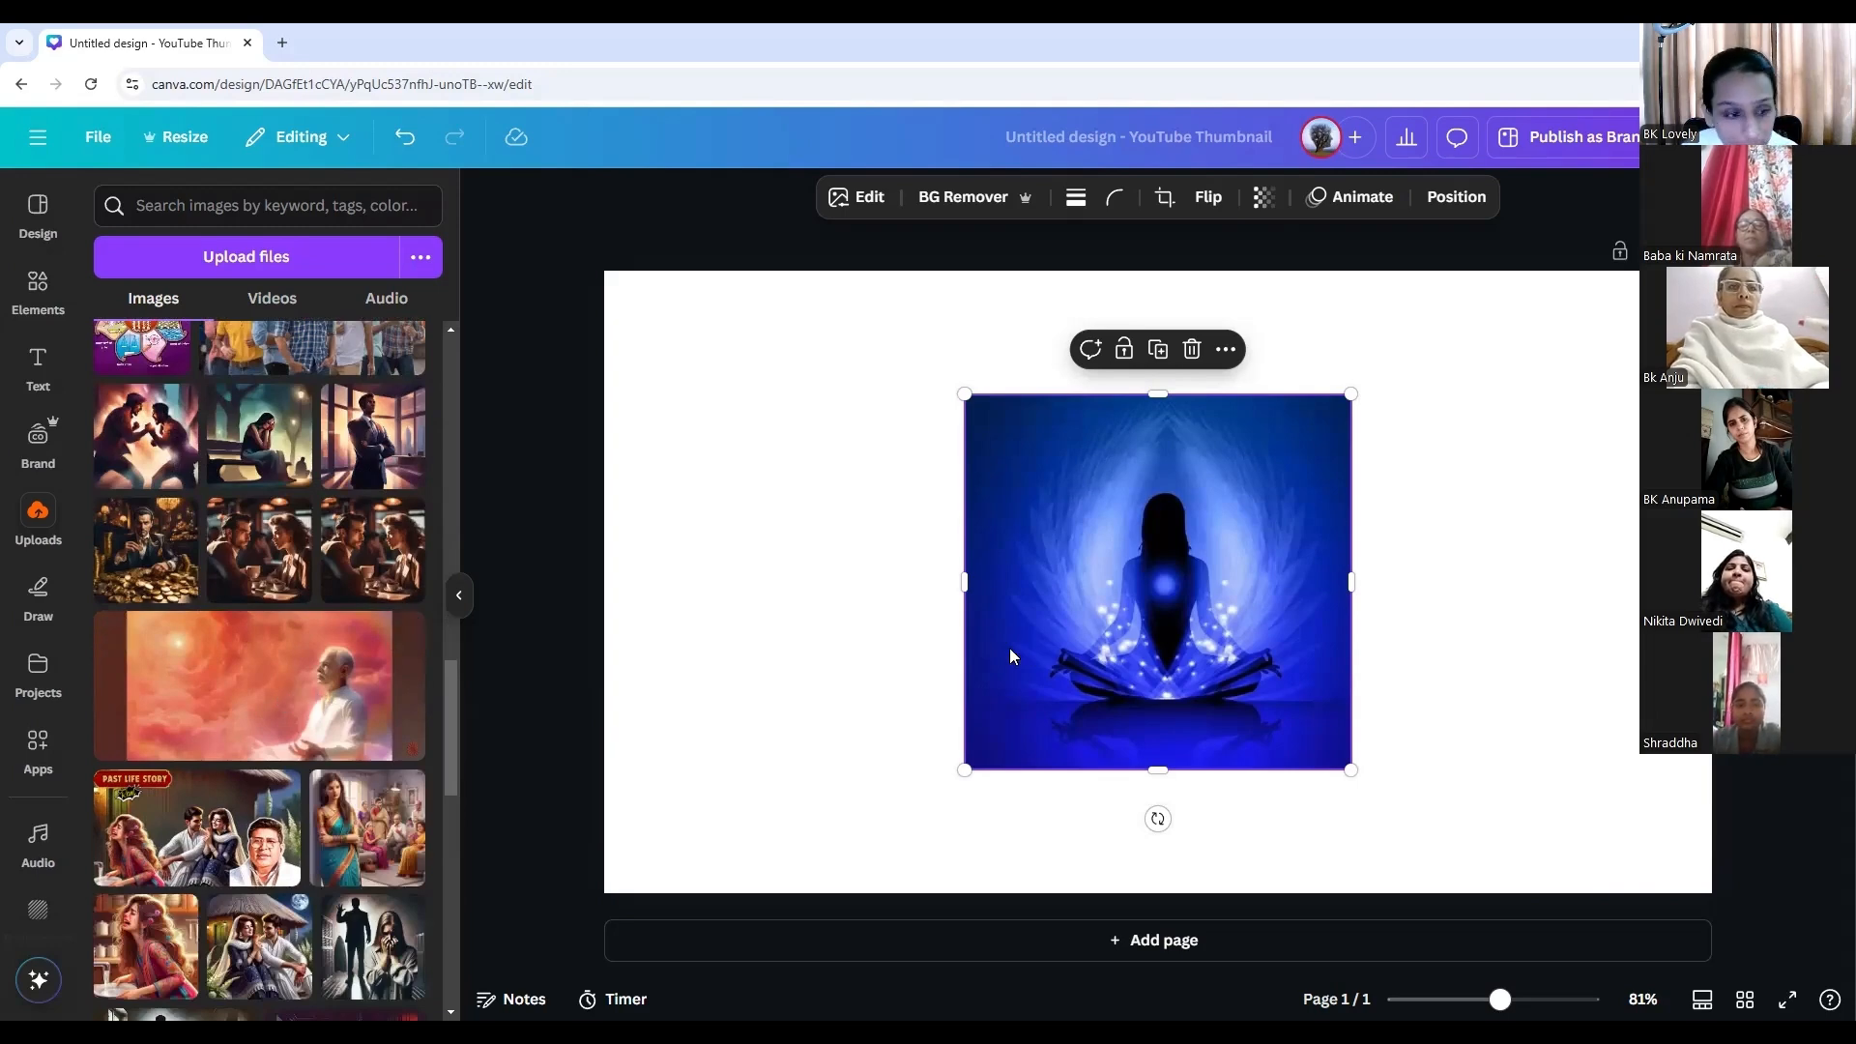
{"action": "key", "text": "Delete"}
Add the uploaded image of the man in white against orange-red clouds and set it as the page background.
{"action": "left_click", "coordinate": [336, 711]}
{"action": "right_click", "coordinate": [1129, 576]}
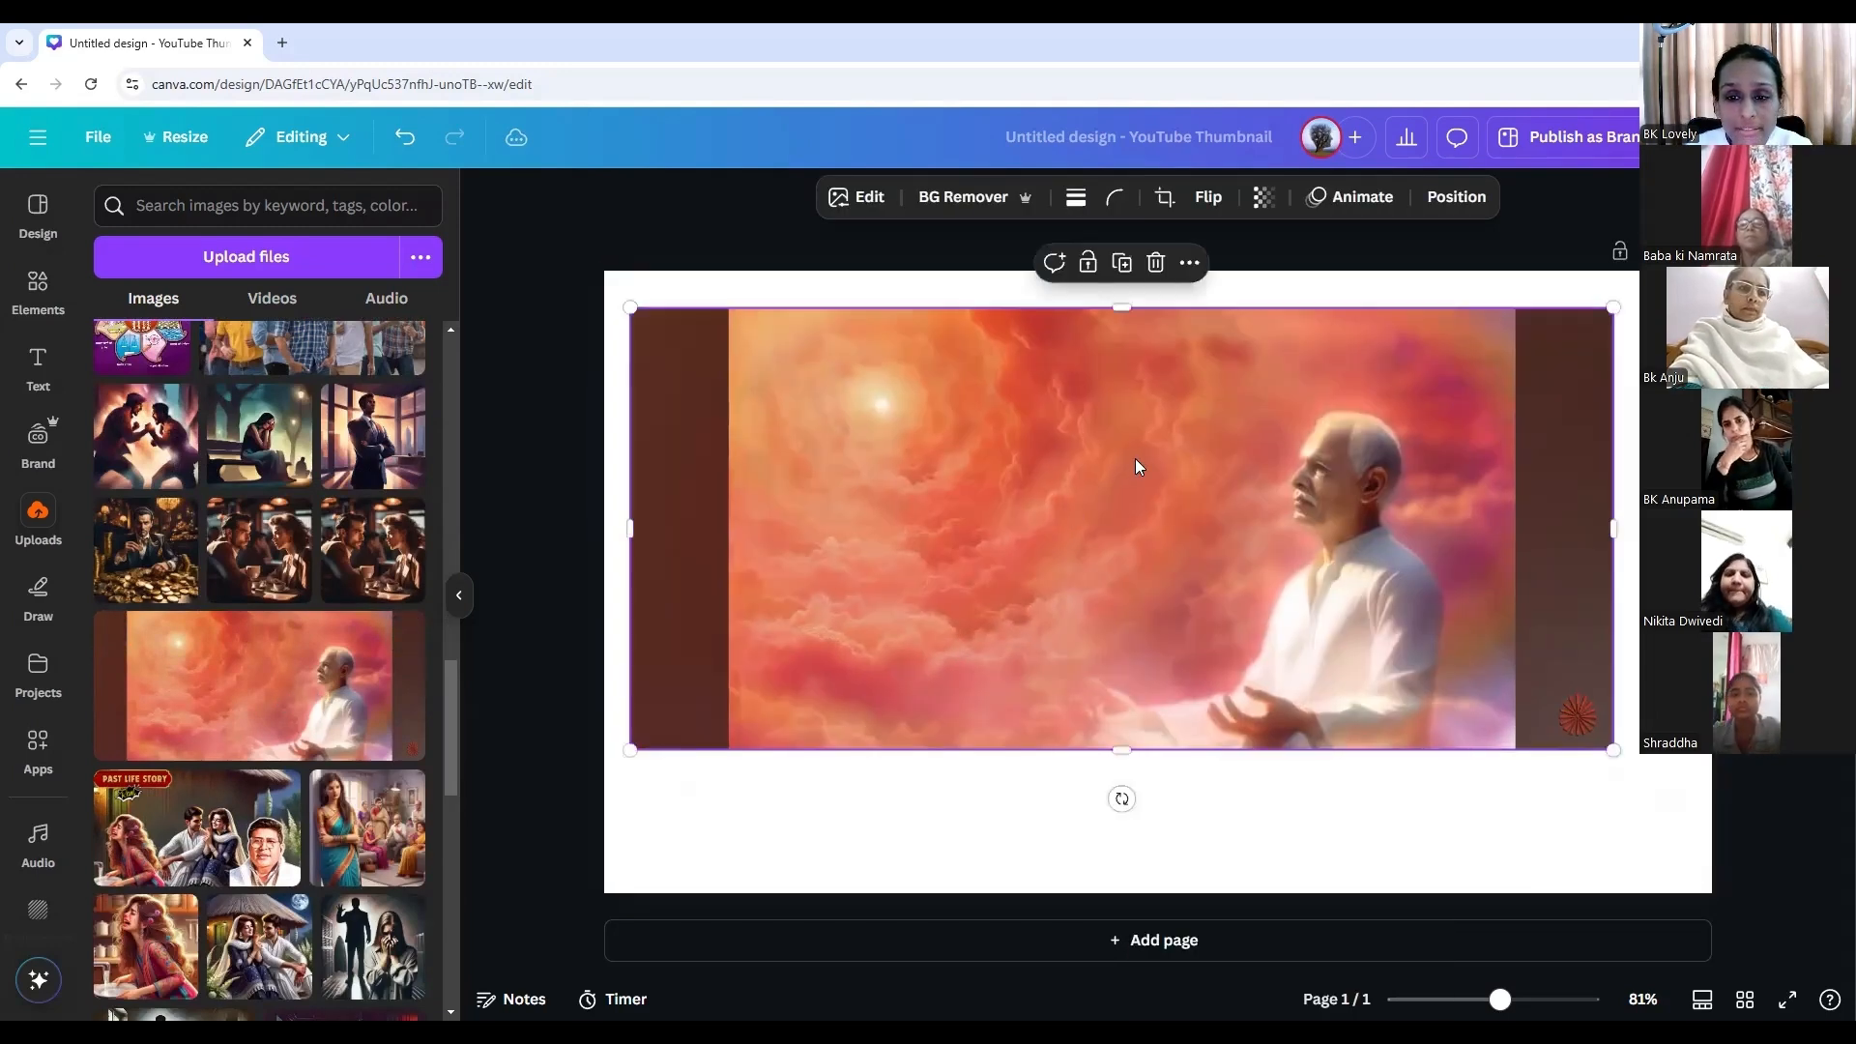
{"action": "right_click", "coordinate": [1135, 459]}
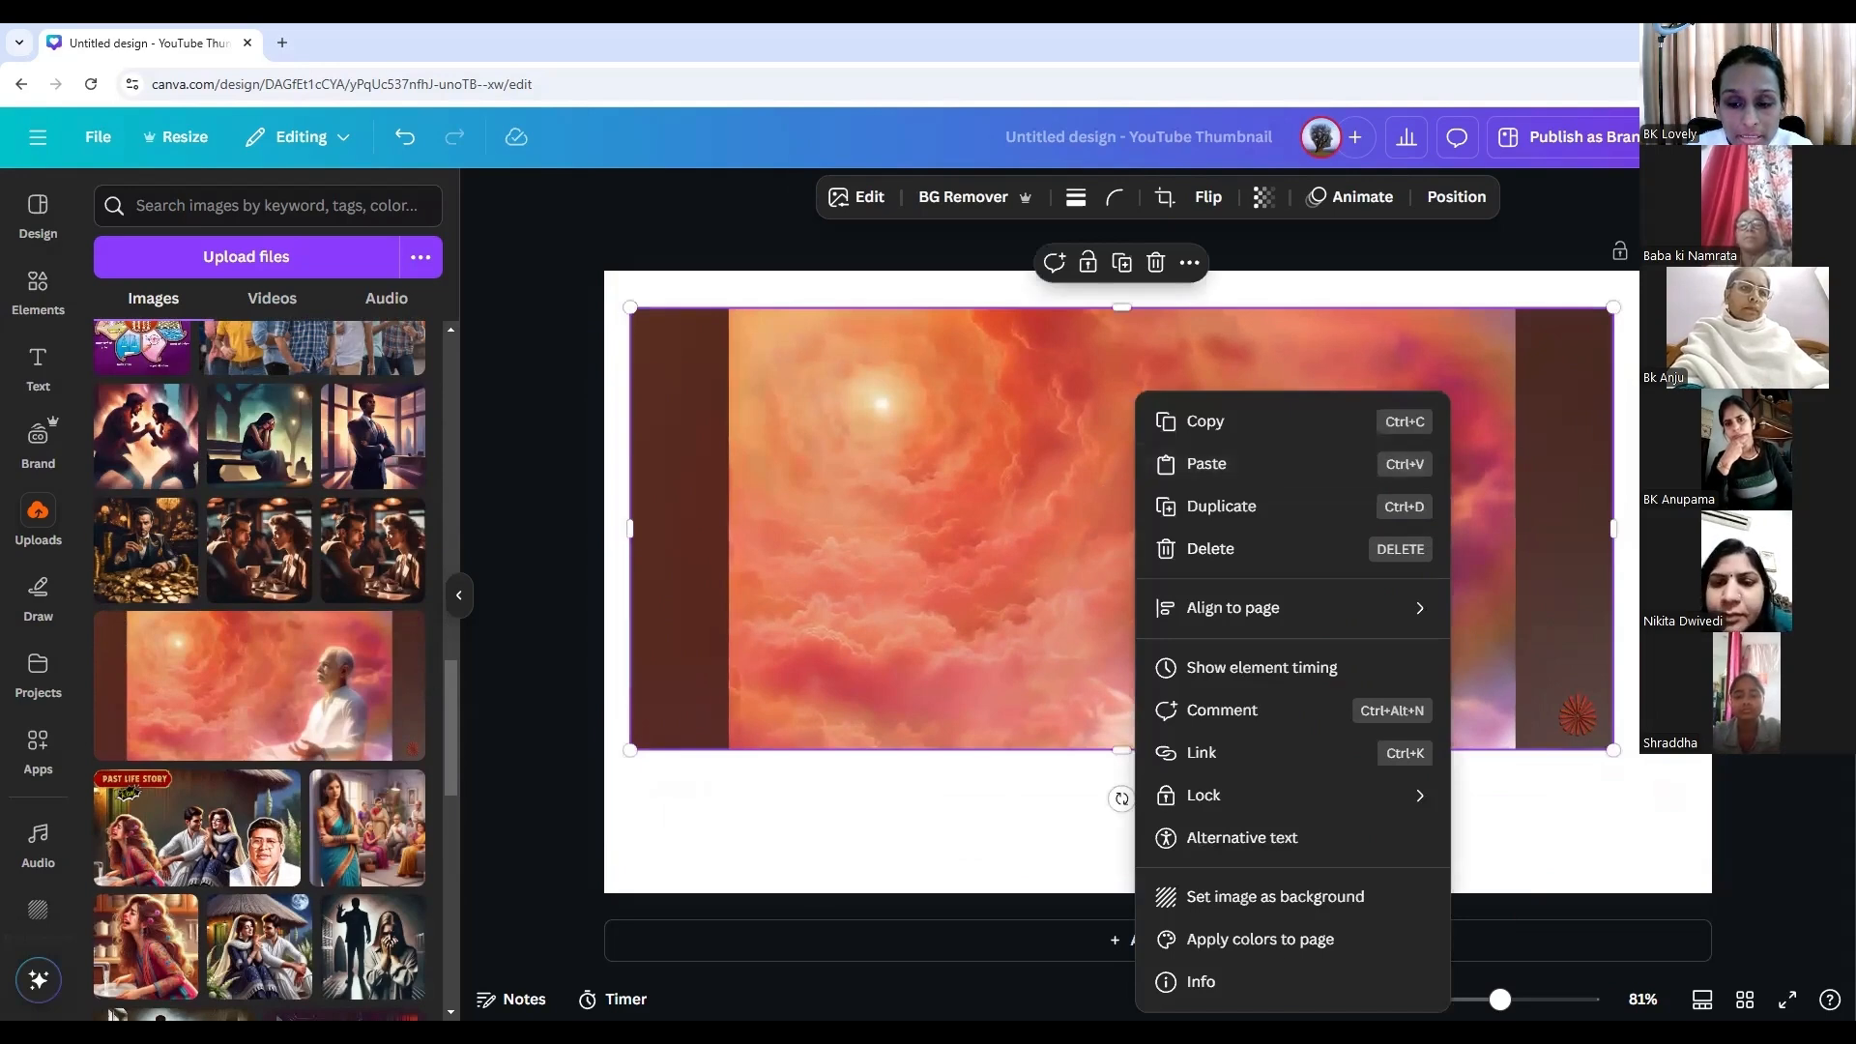
{"action": "left_click", "coordinate": [1291, 895]}
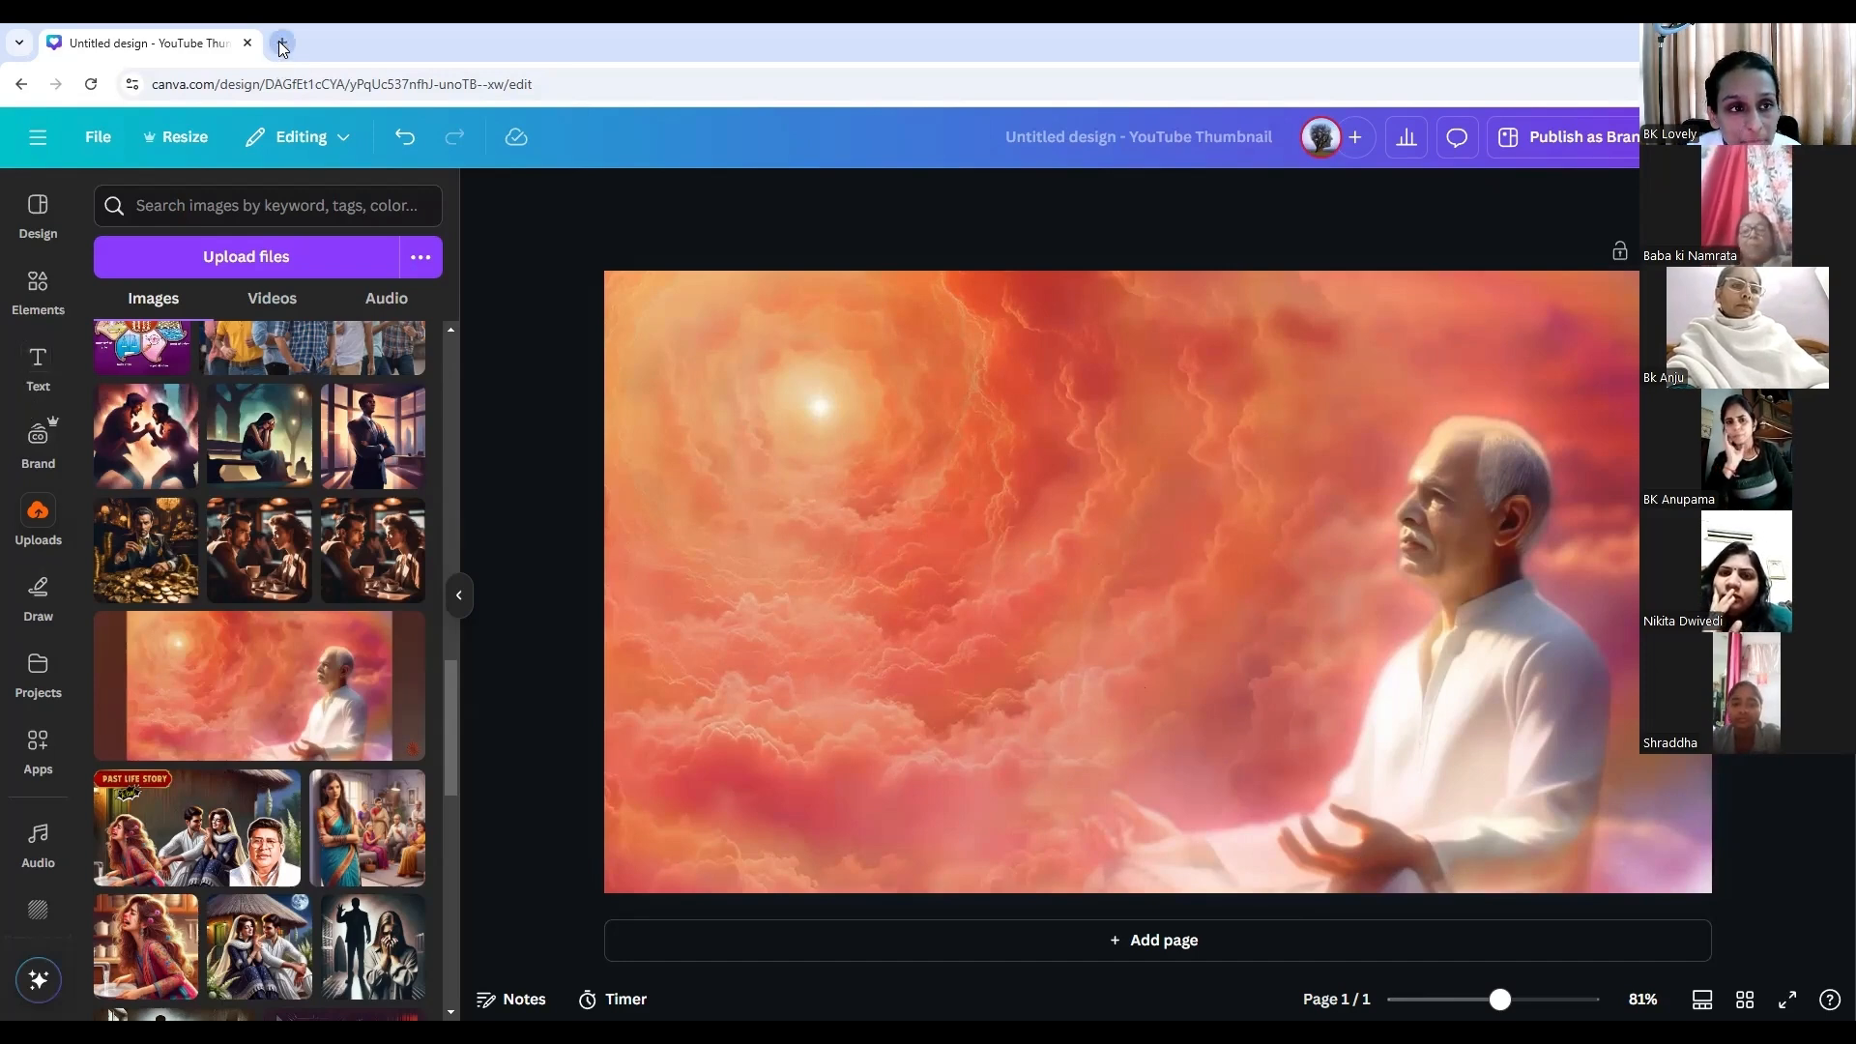
Search Google in a new browser tab for "google input tools hindi" and open the first result.
{"action": "key", "text": "ctrl+t"}
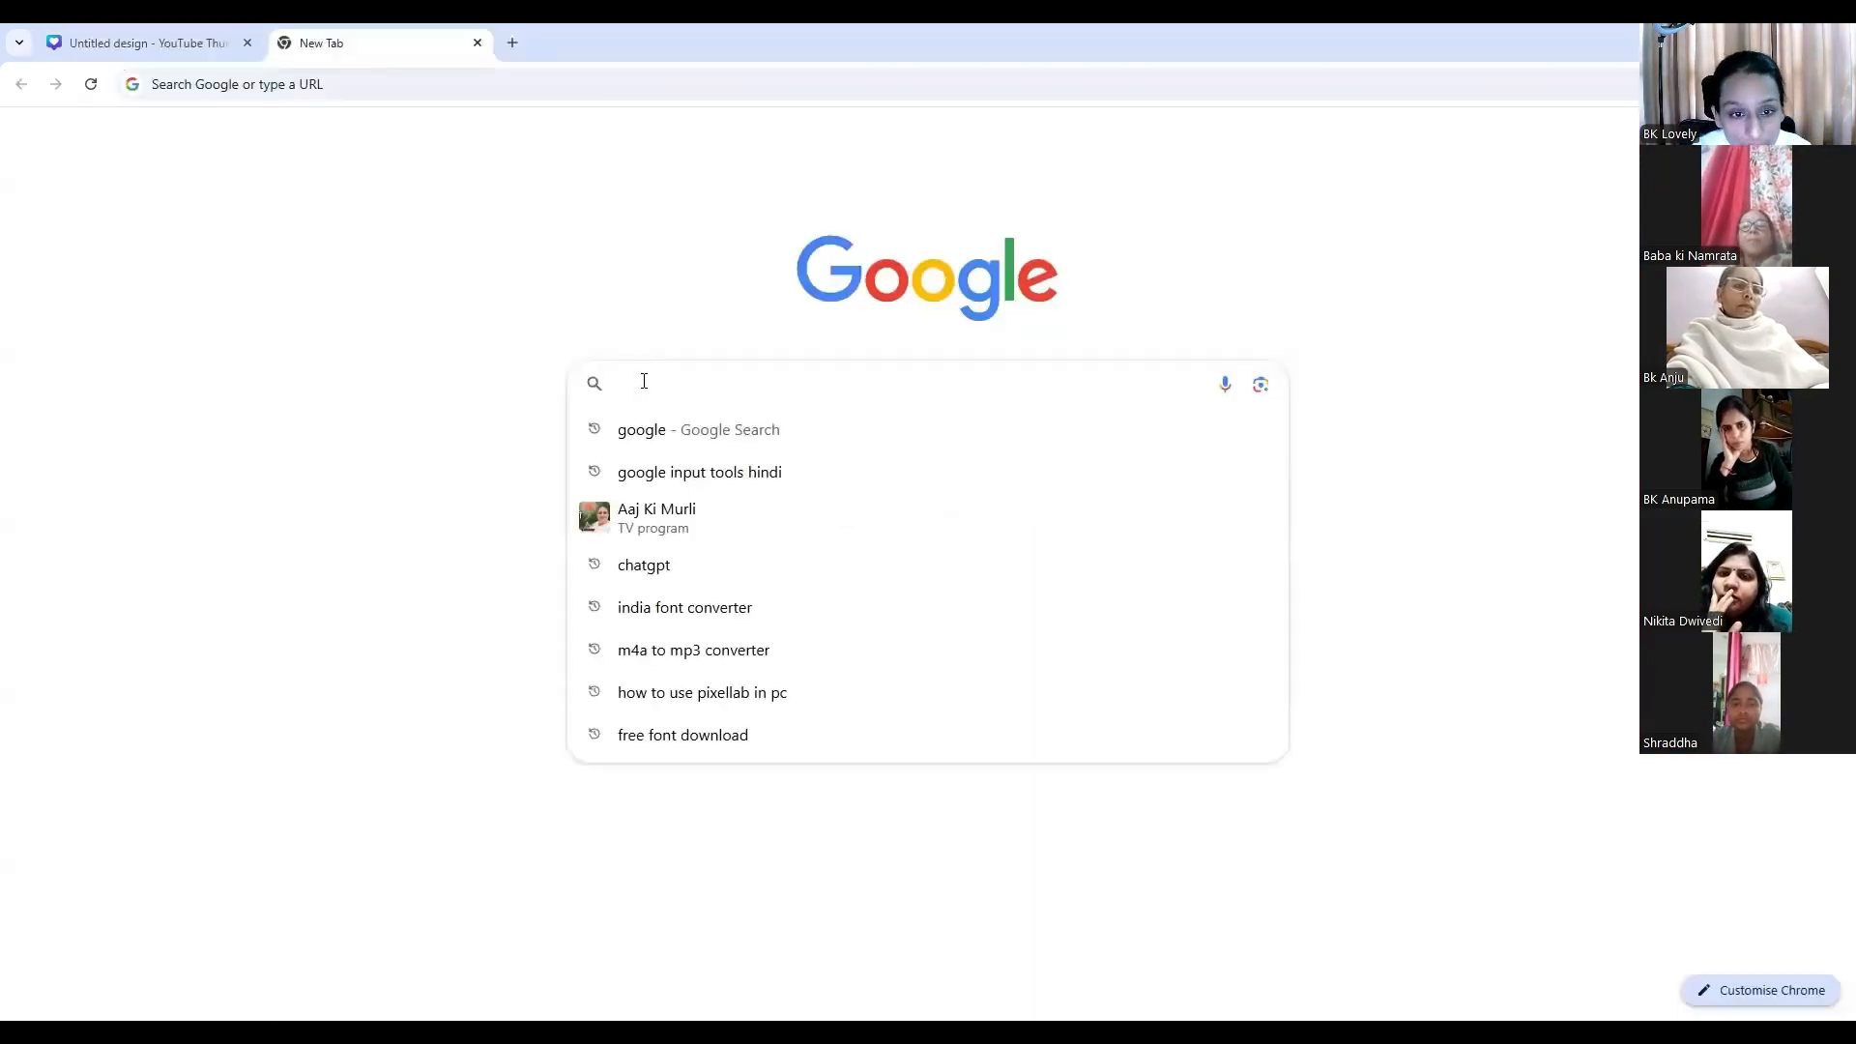
{"action": "key", "text": "Down"}
{"action": "key", "text": "Down"}
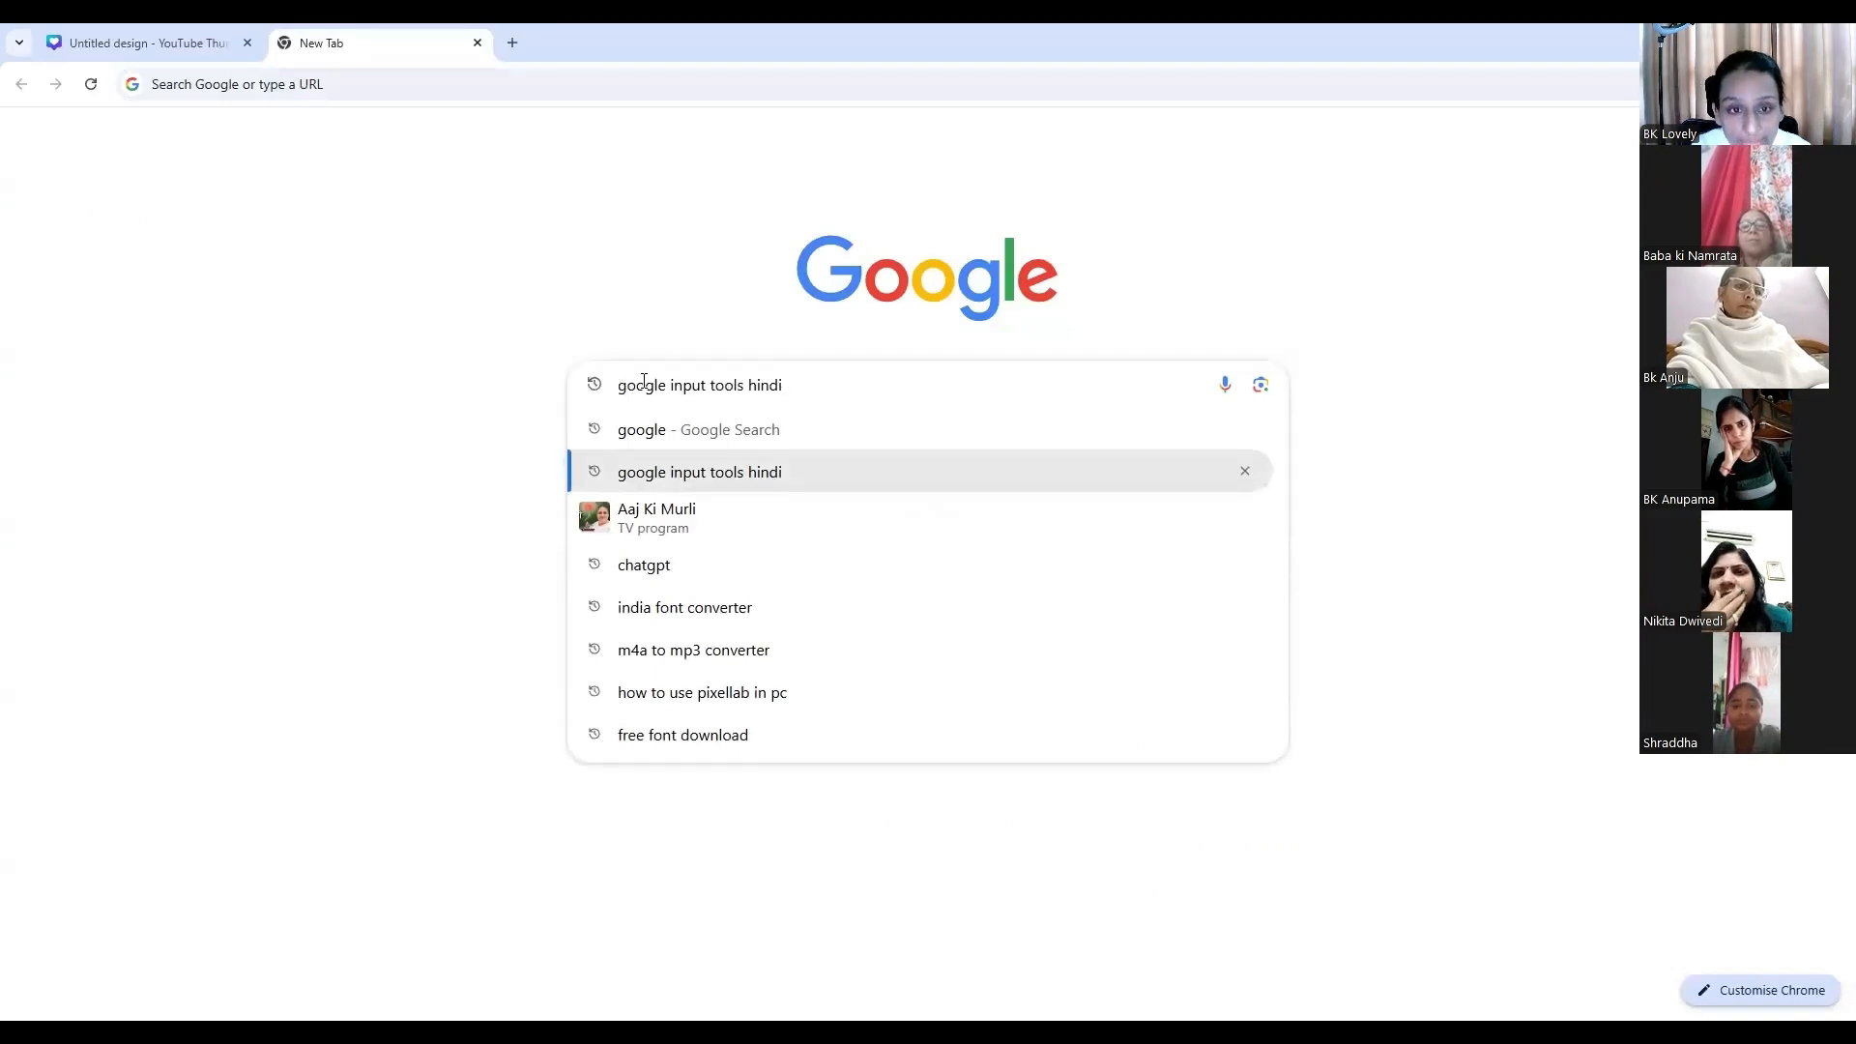
{"action": "key", "text": "Return"}
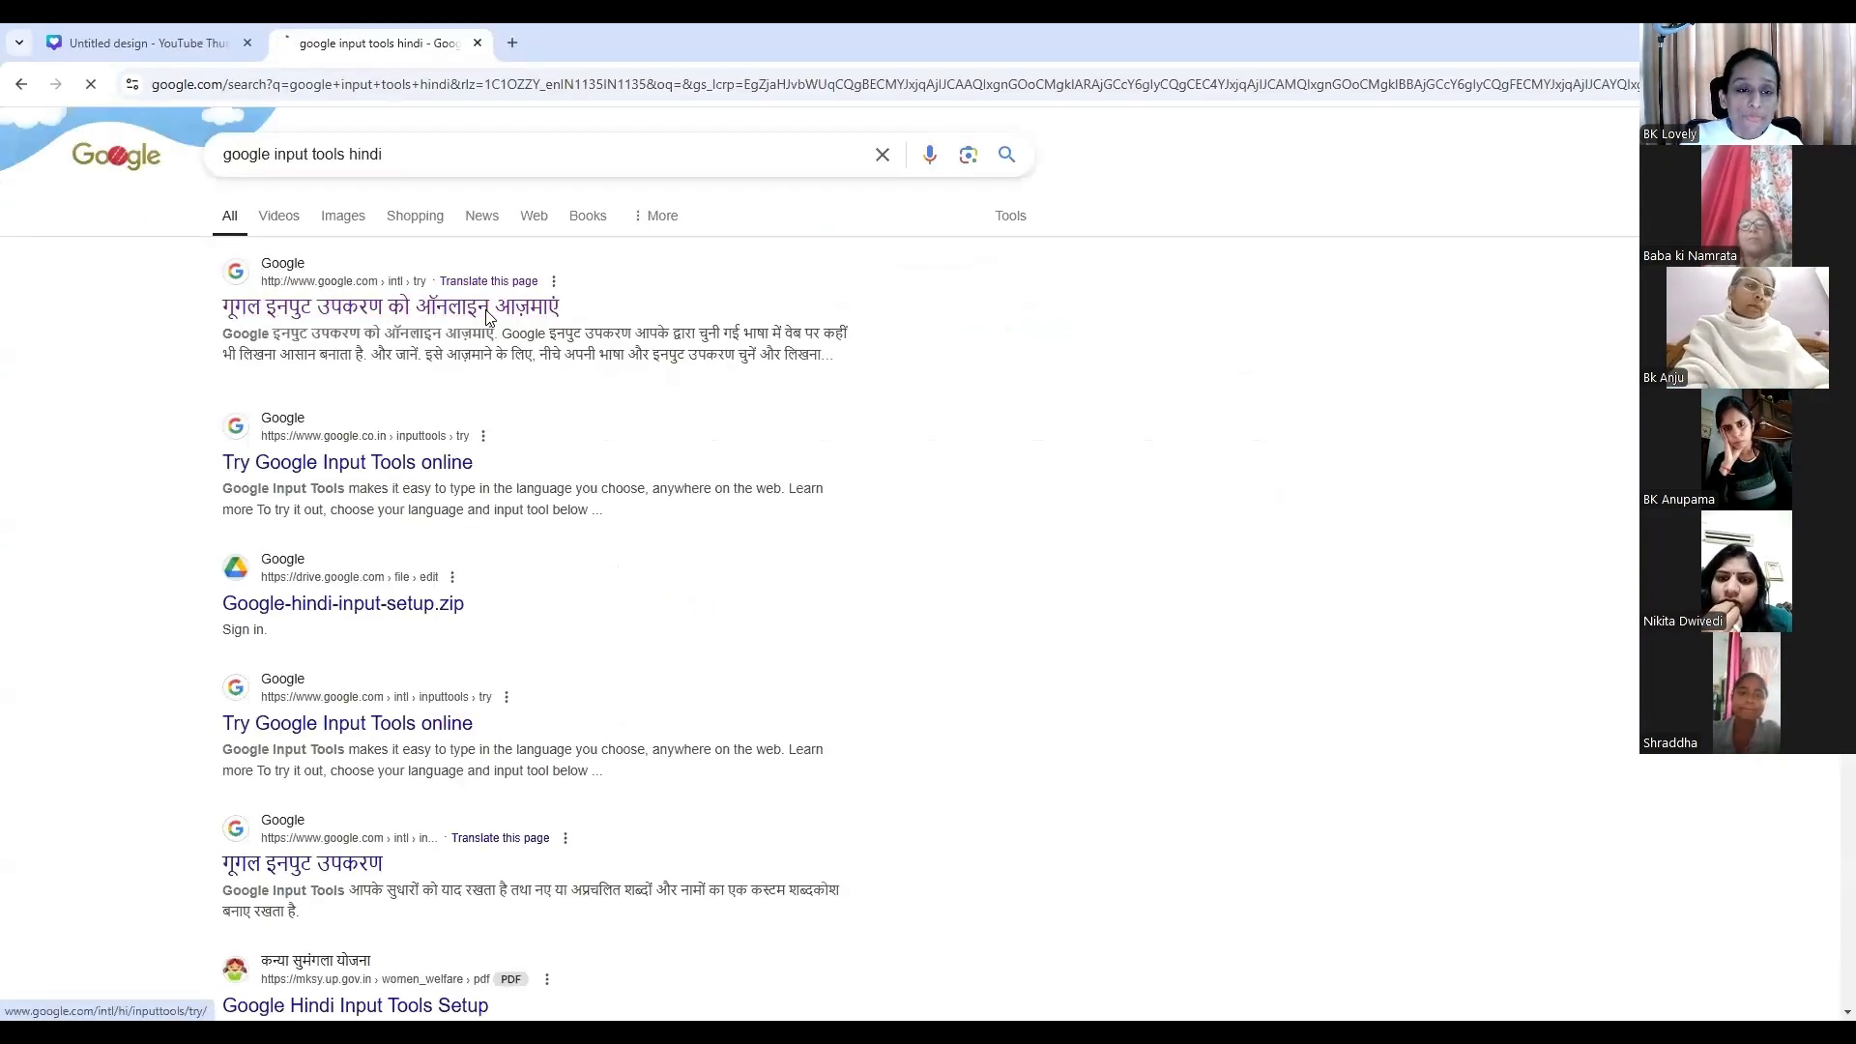
{"action": "left_click", "coordinate": [486, 310]}
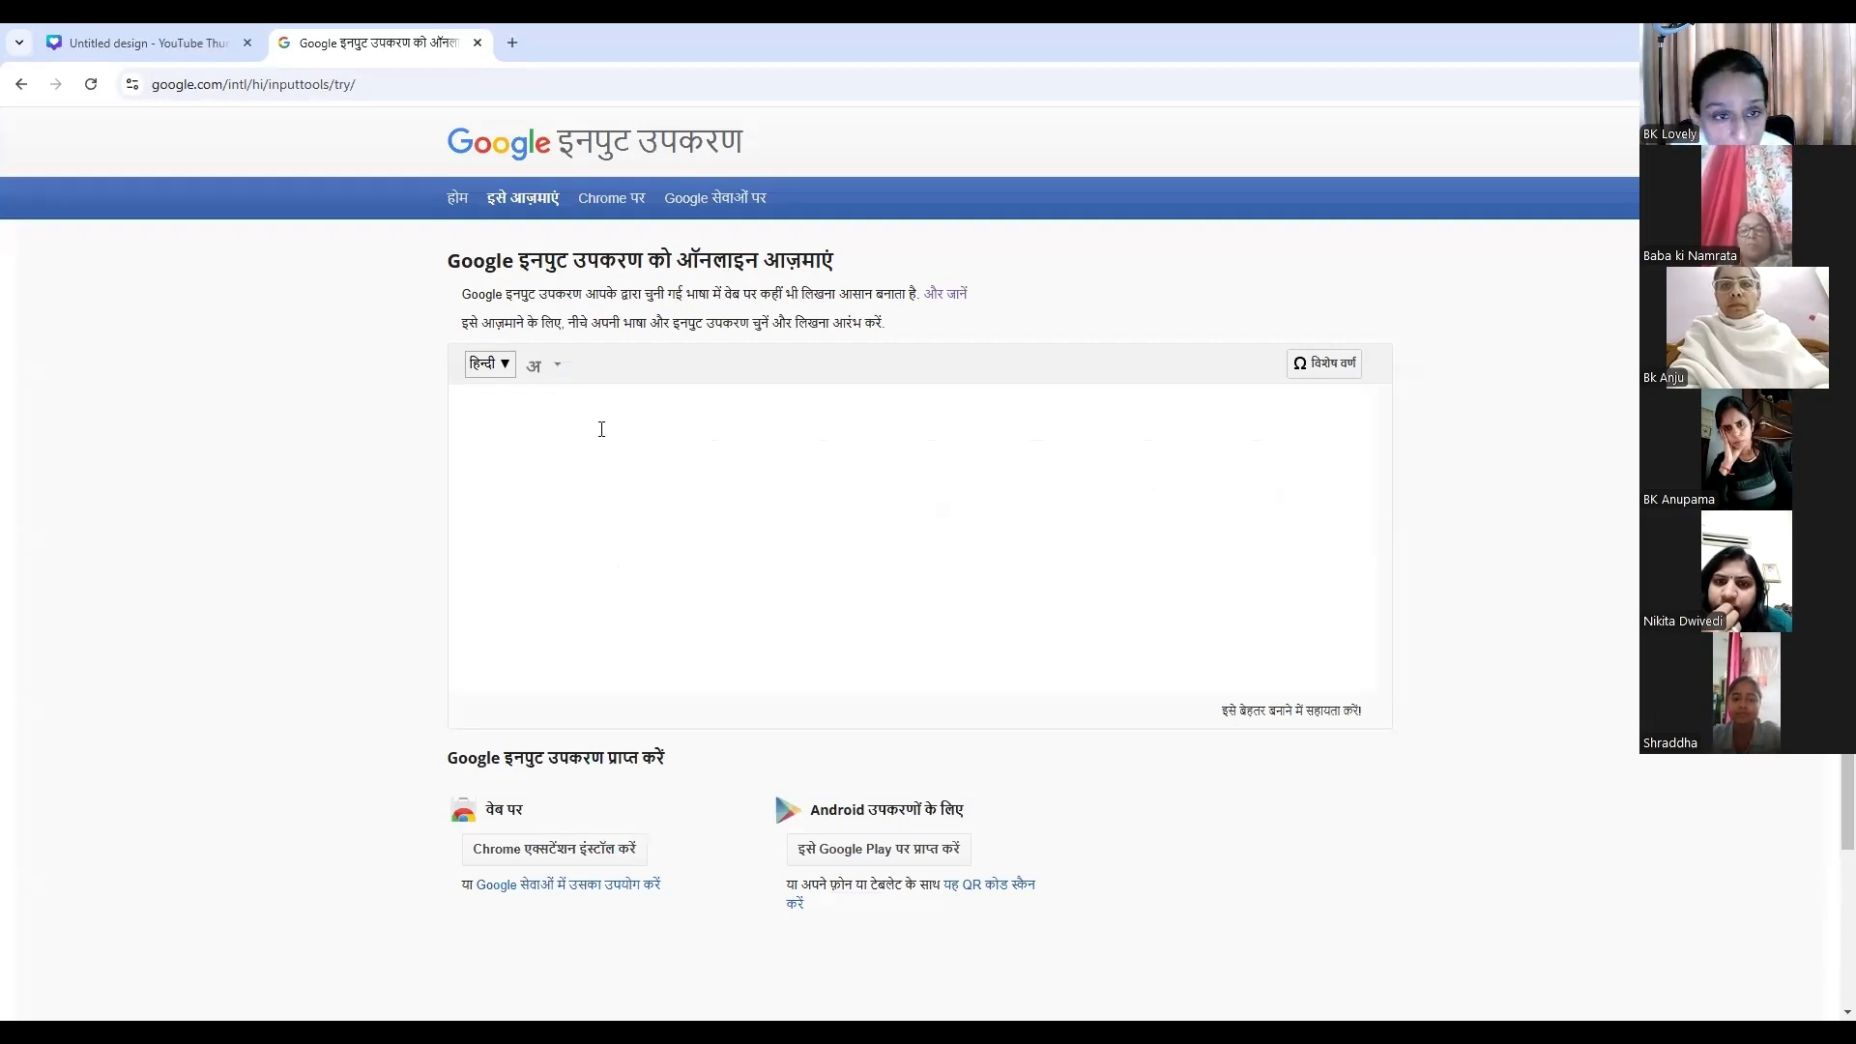
Write the Hindi text "मीठे बाबा" in the Google Input Tools text area.
{"action": "type", "text": "me"}
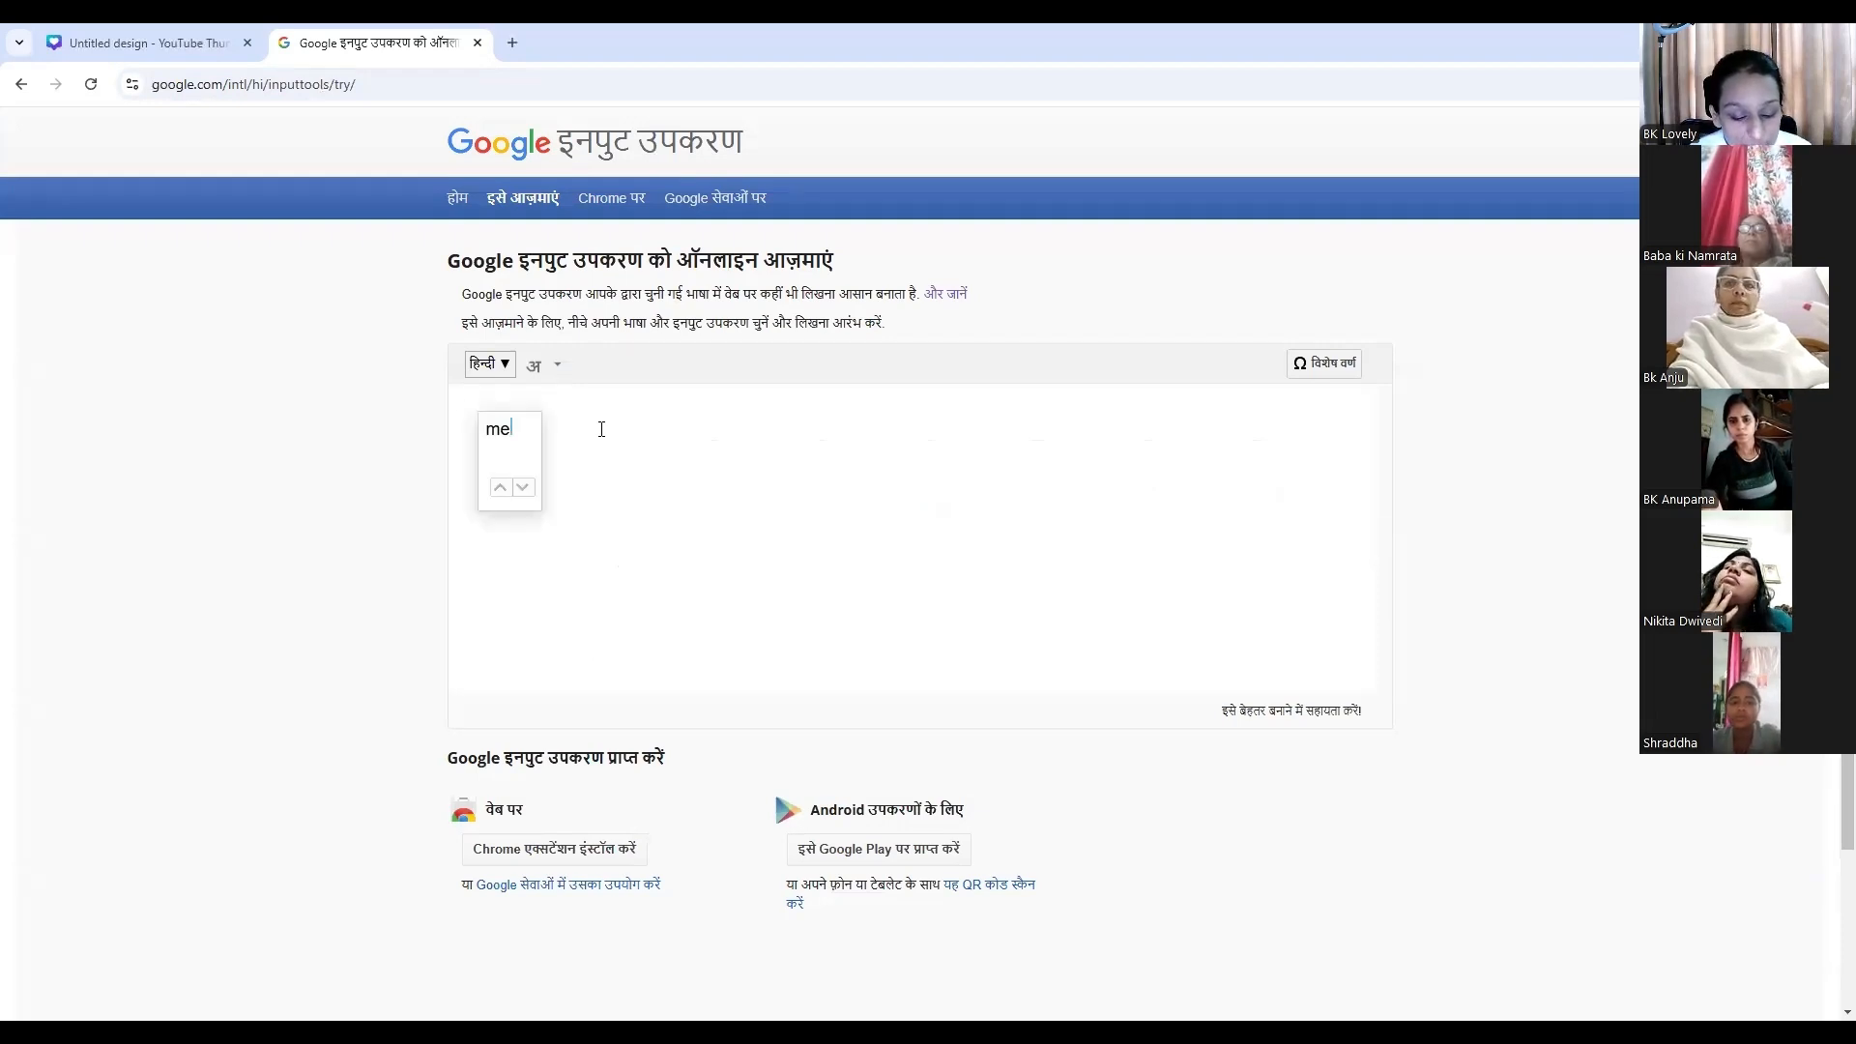
{"action": "type", "text": "ethe baba"}
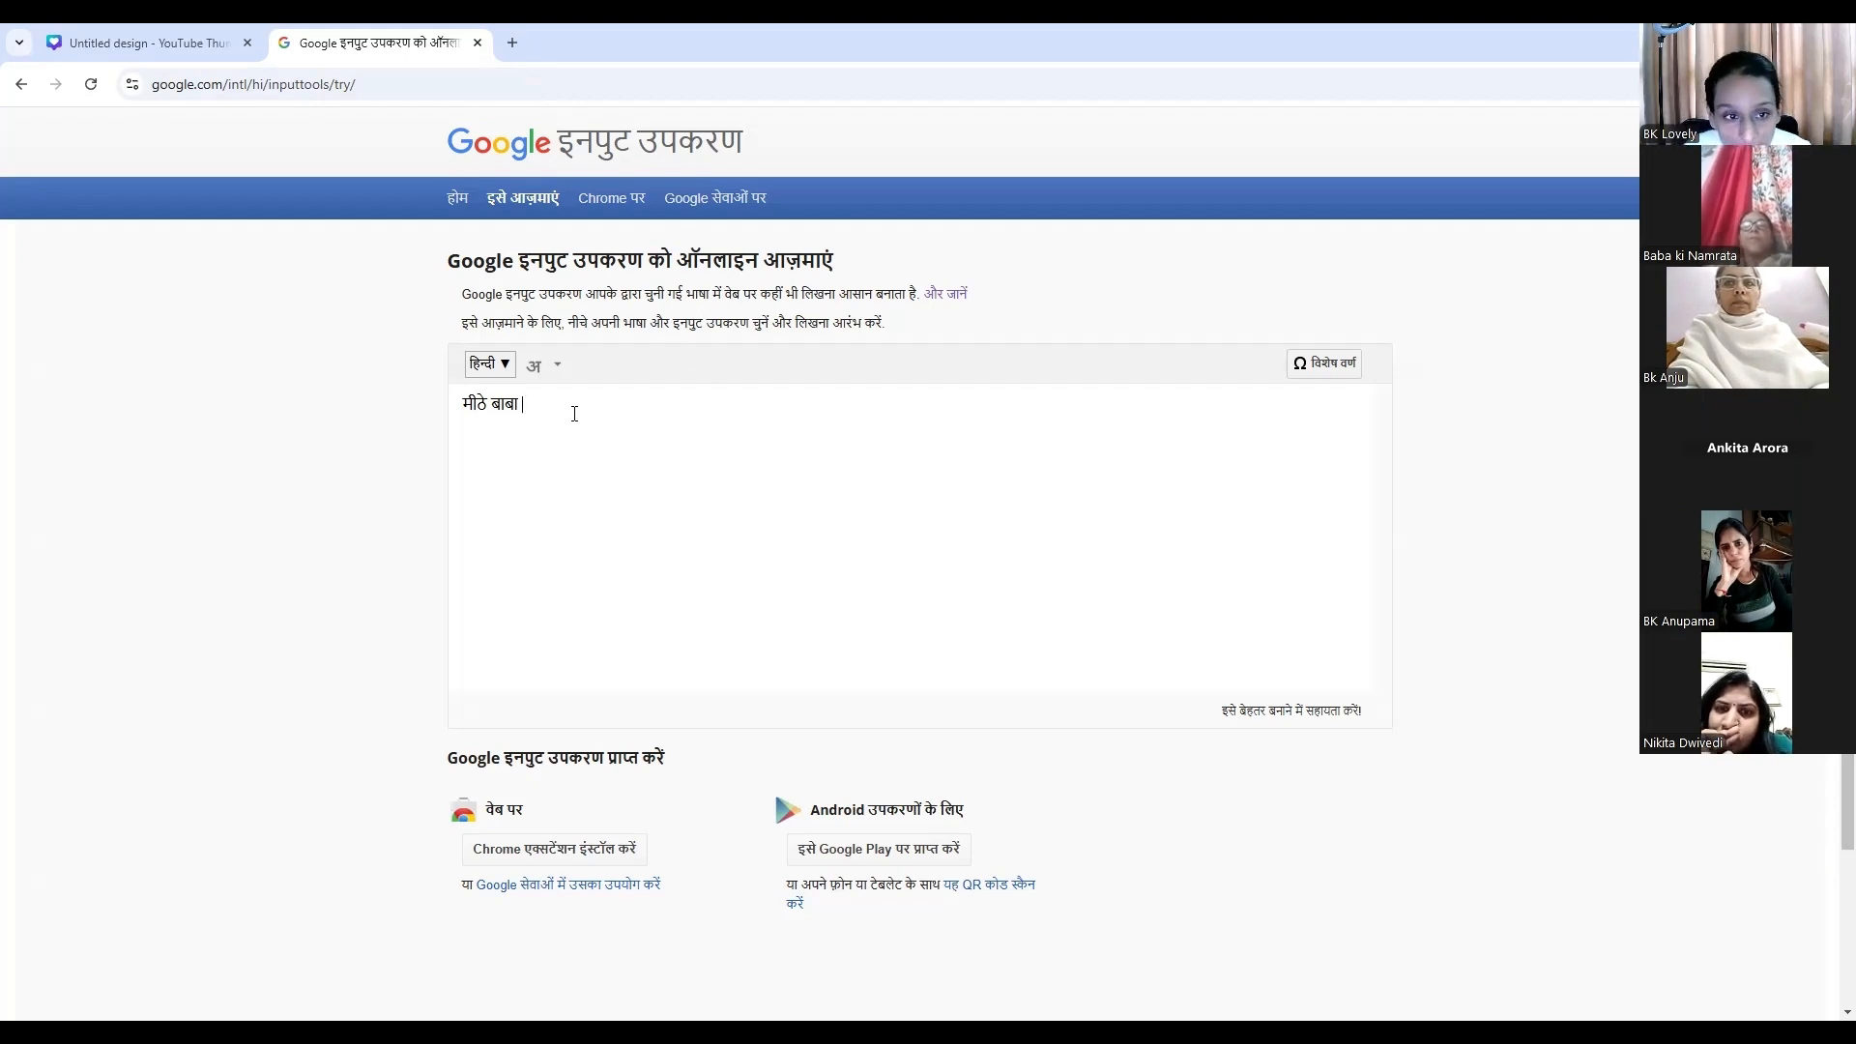
{"action": "key", "text": "ctrl+a"}
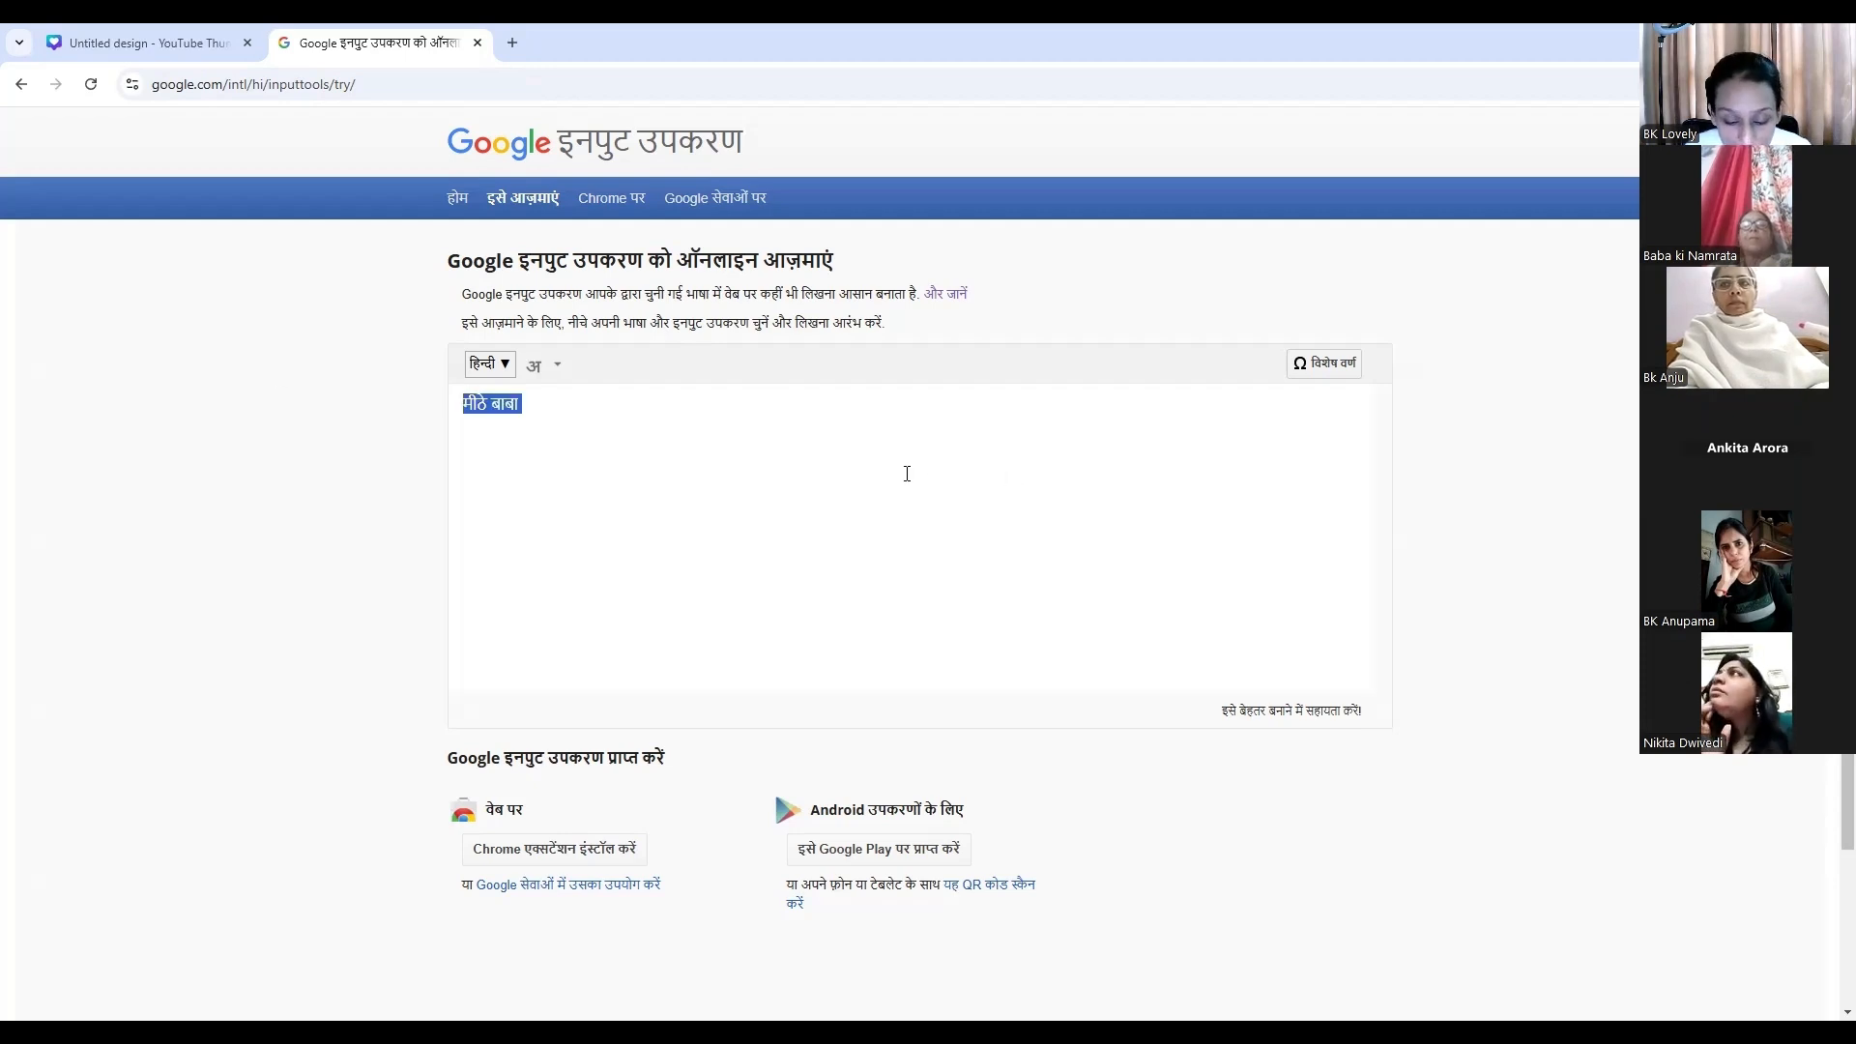
{"action": "left_click", "coordinate": [907, 474]}
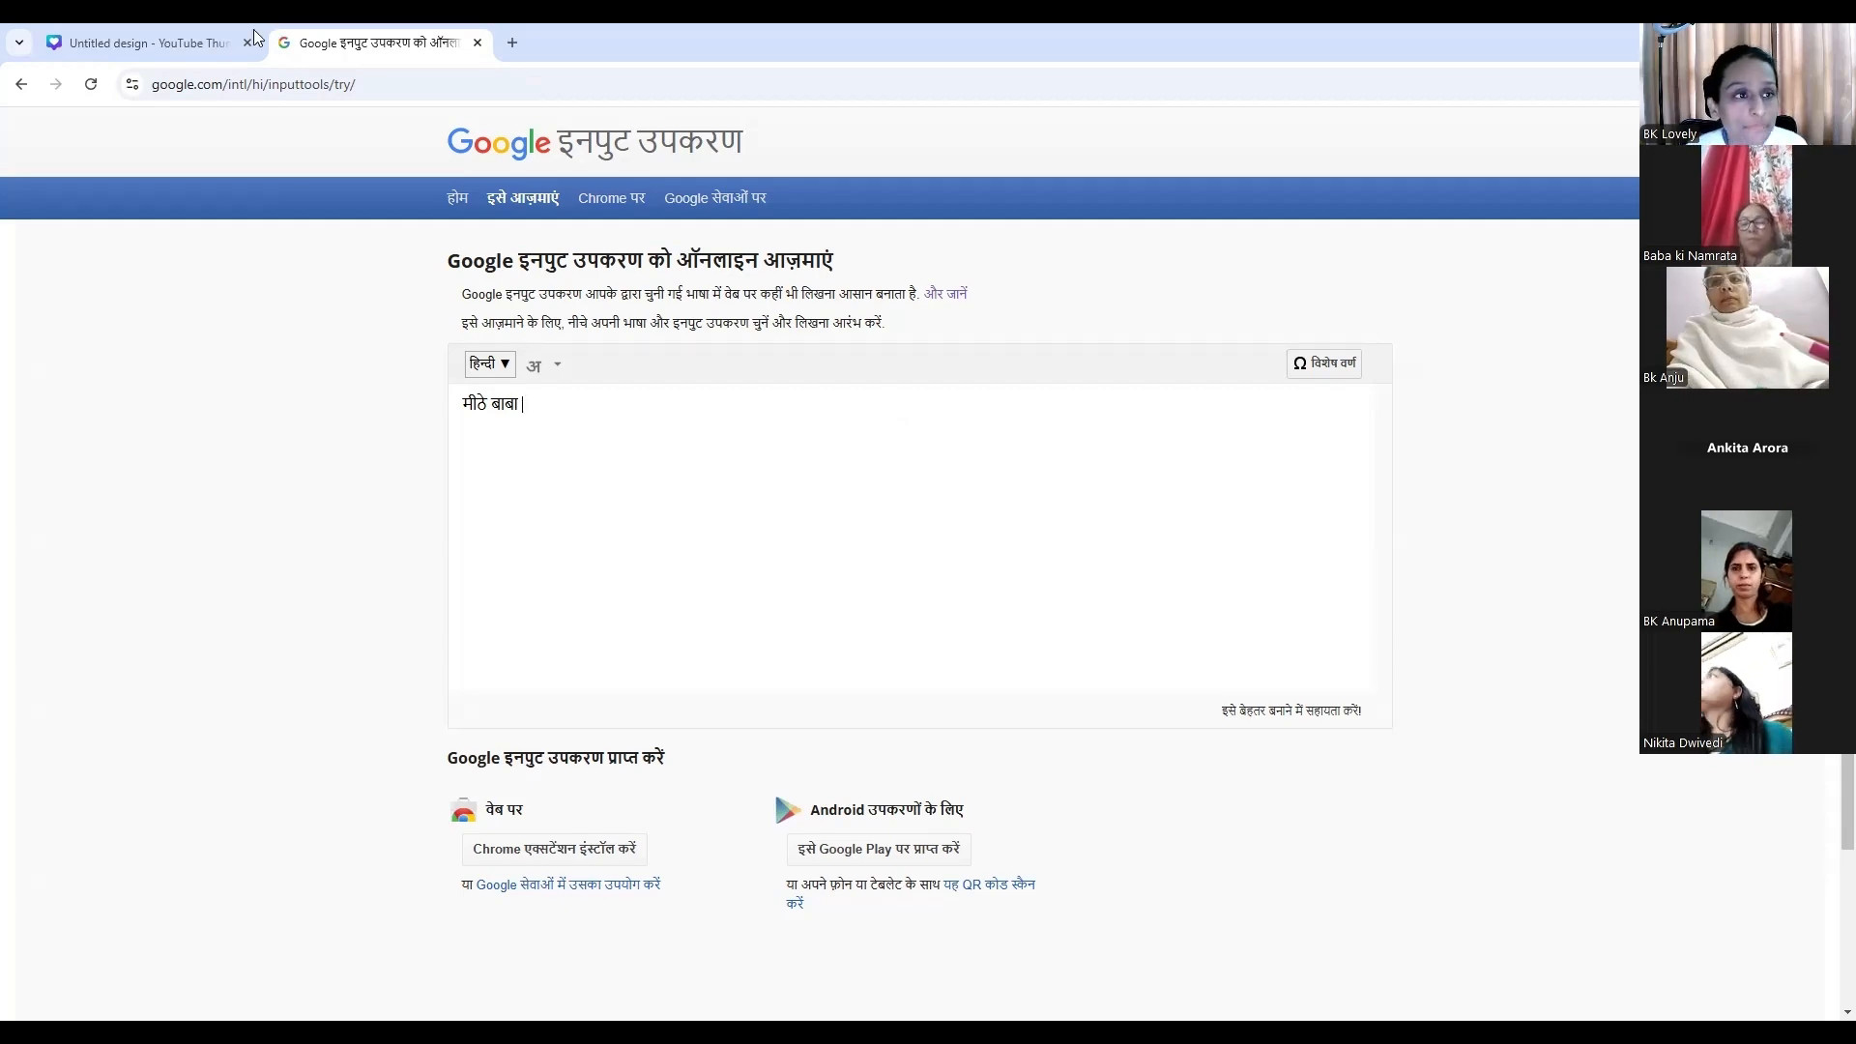
Copy the text "मीठे बाबा" from Google Input Tools and switch back to the Canva thumbnail design.
{"action": "left_click", "coordinate": [145, 43]}
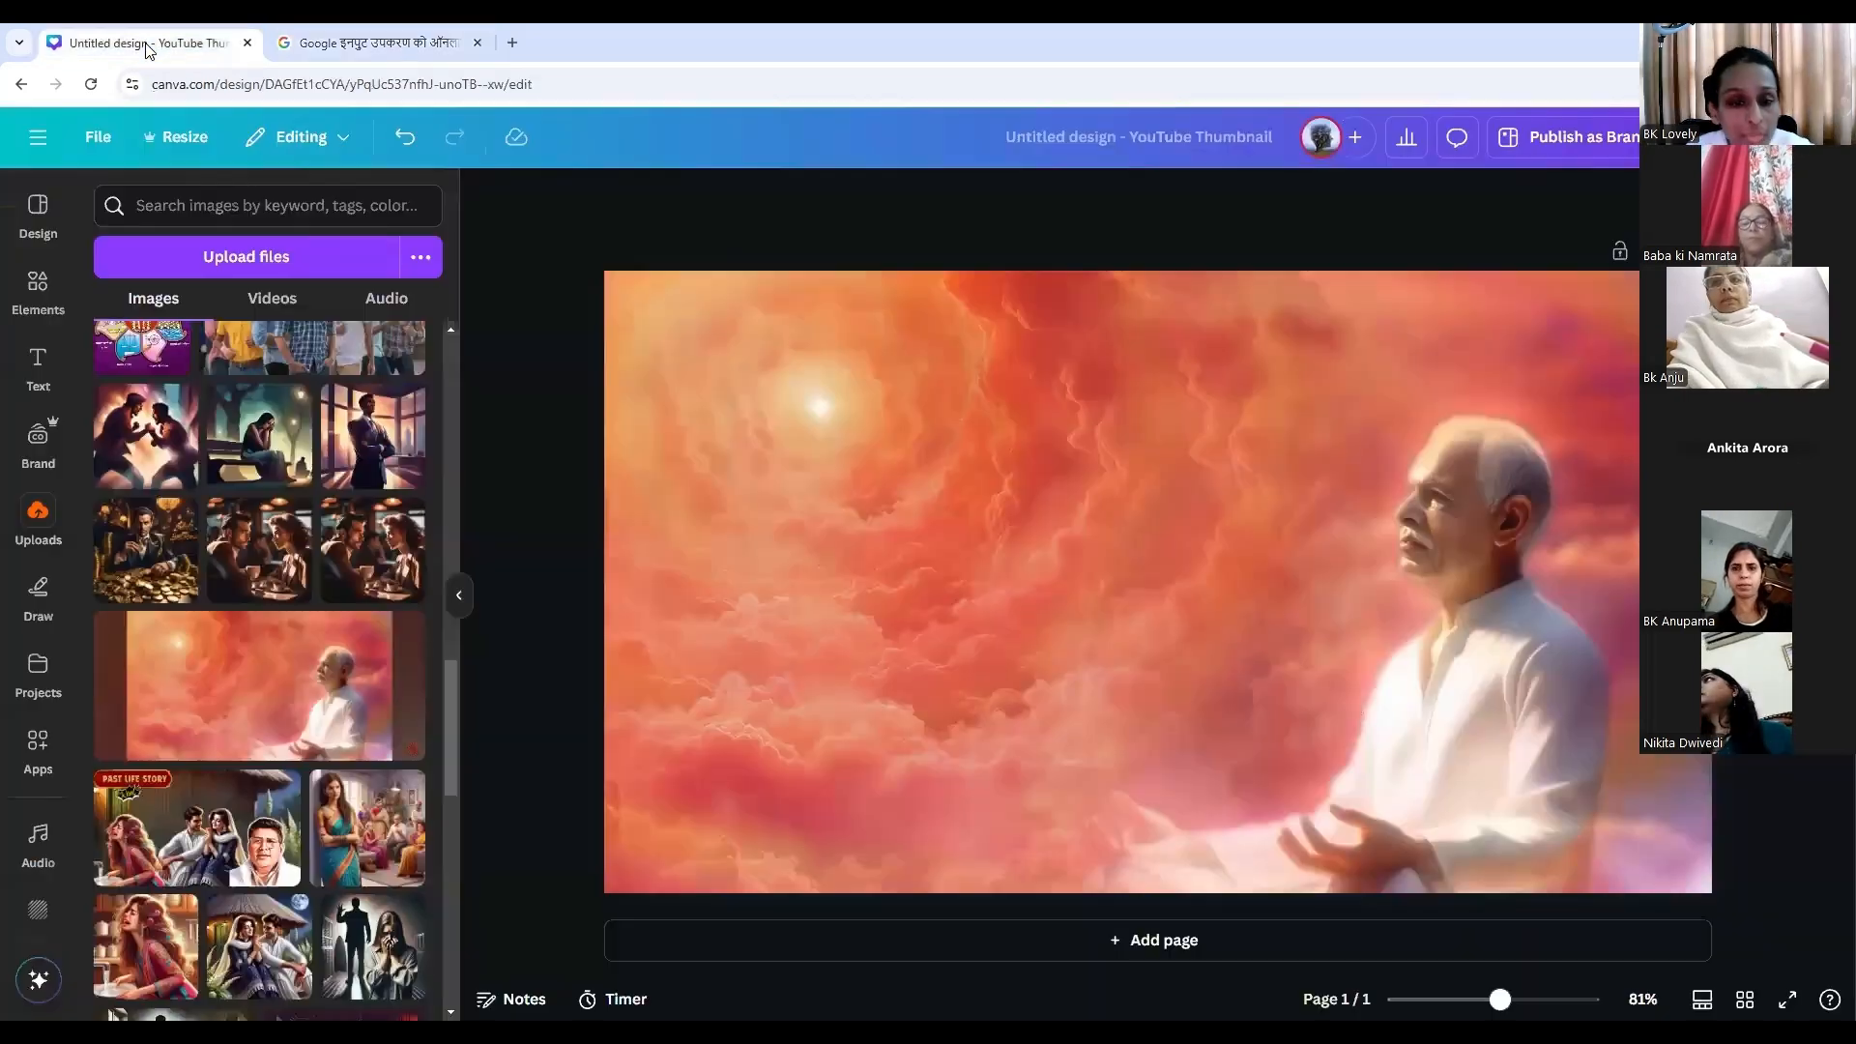
{"action": "left_click", "coordinate": [425, 43]}
{"action": "key", "text": "ctrl+a"}
{"action": "key", "text": "ctrl+c"}
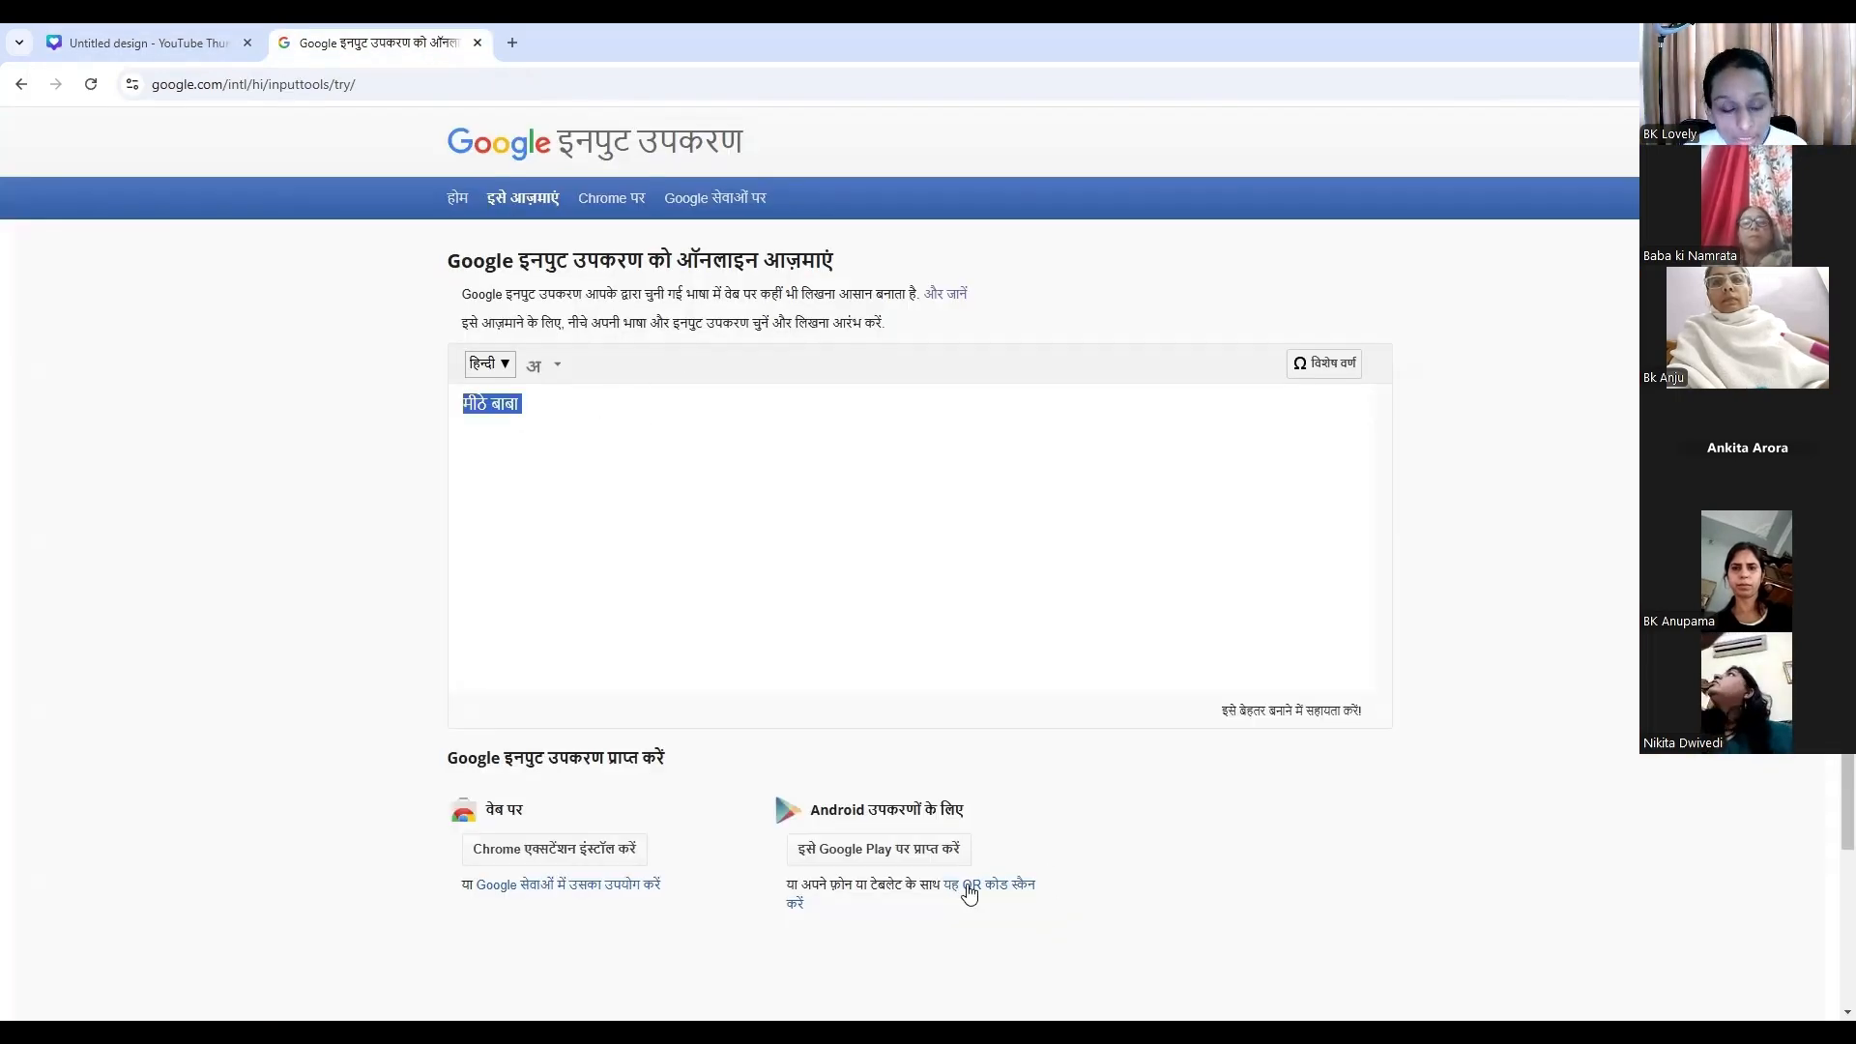
{"action": "left_click", "coordinate": [133, 40]}
{"action": "left_click", "coordinate": [876, 623]}
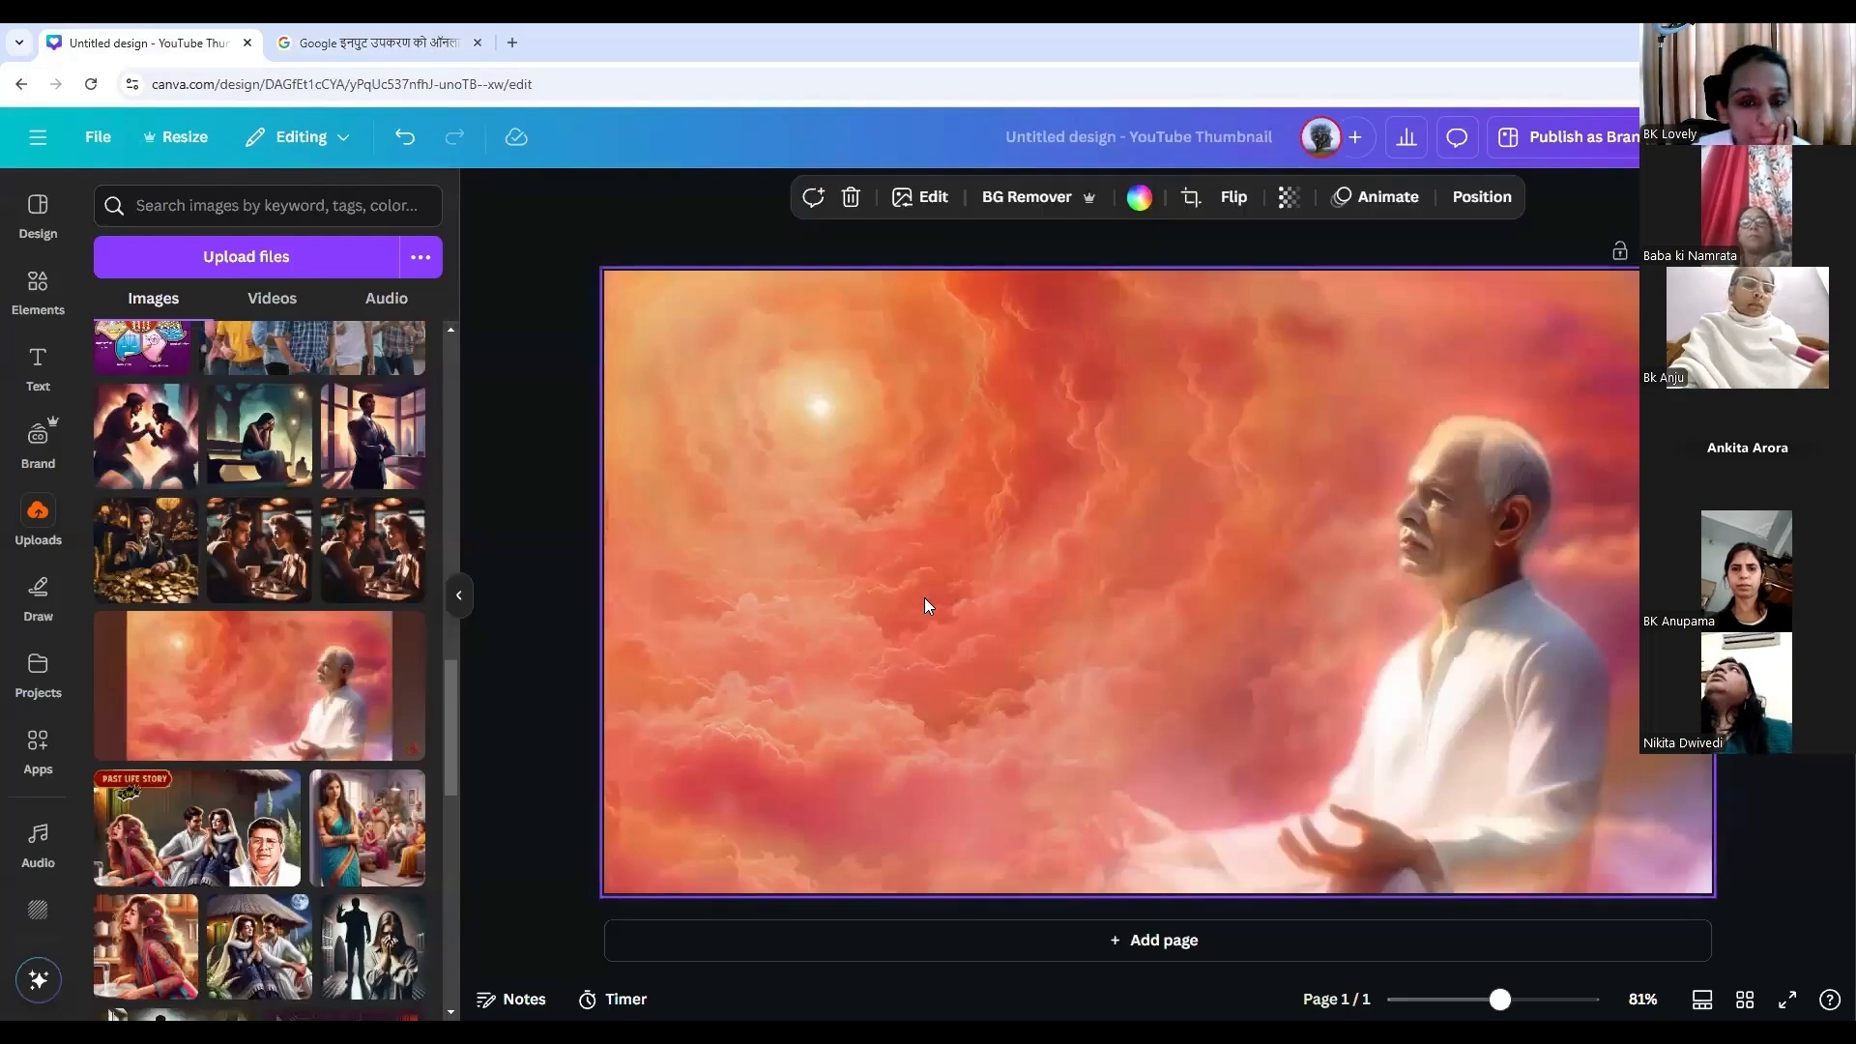
Examine the default text styles and font combinations available for the design.
{"action": "left_click", "coordinate": [31, 375]}
{"action": "scroll", "coordinate": [242, 725], "scroll_direction": "down", "scroll_amount": 5}
{"action": "scroll", "coordinate": [339, 613], "scroll_direction": "up", "scroll_amount": 5}
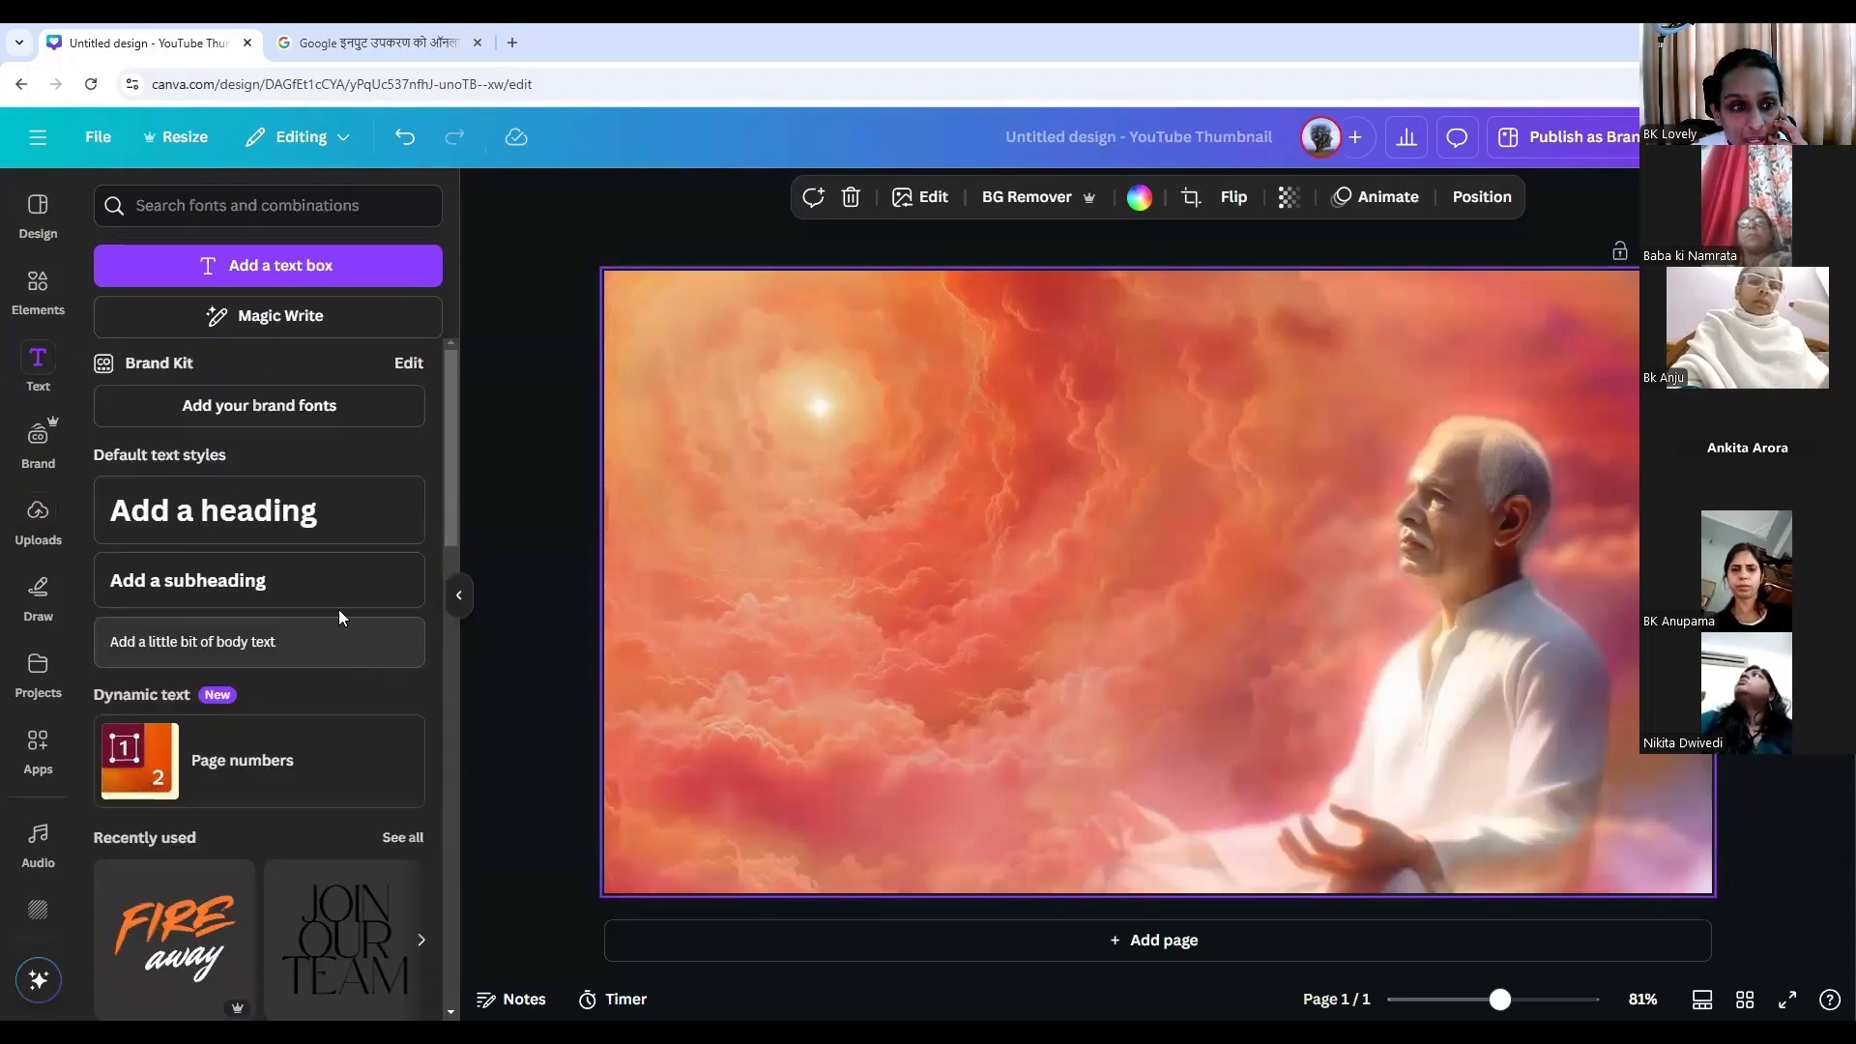
{"action": "scroll", "coordinate": [303, 725], "scroll_direction": "down", "scroll_amount": 4}
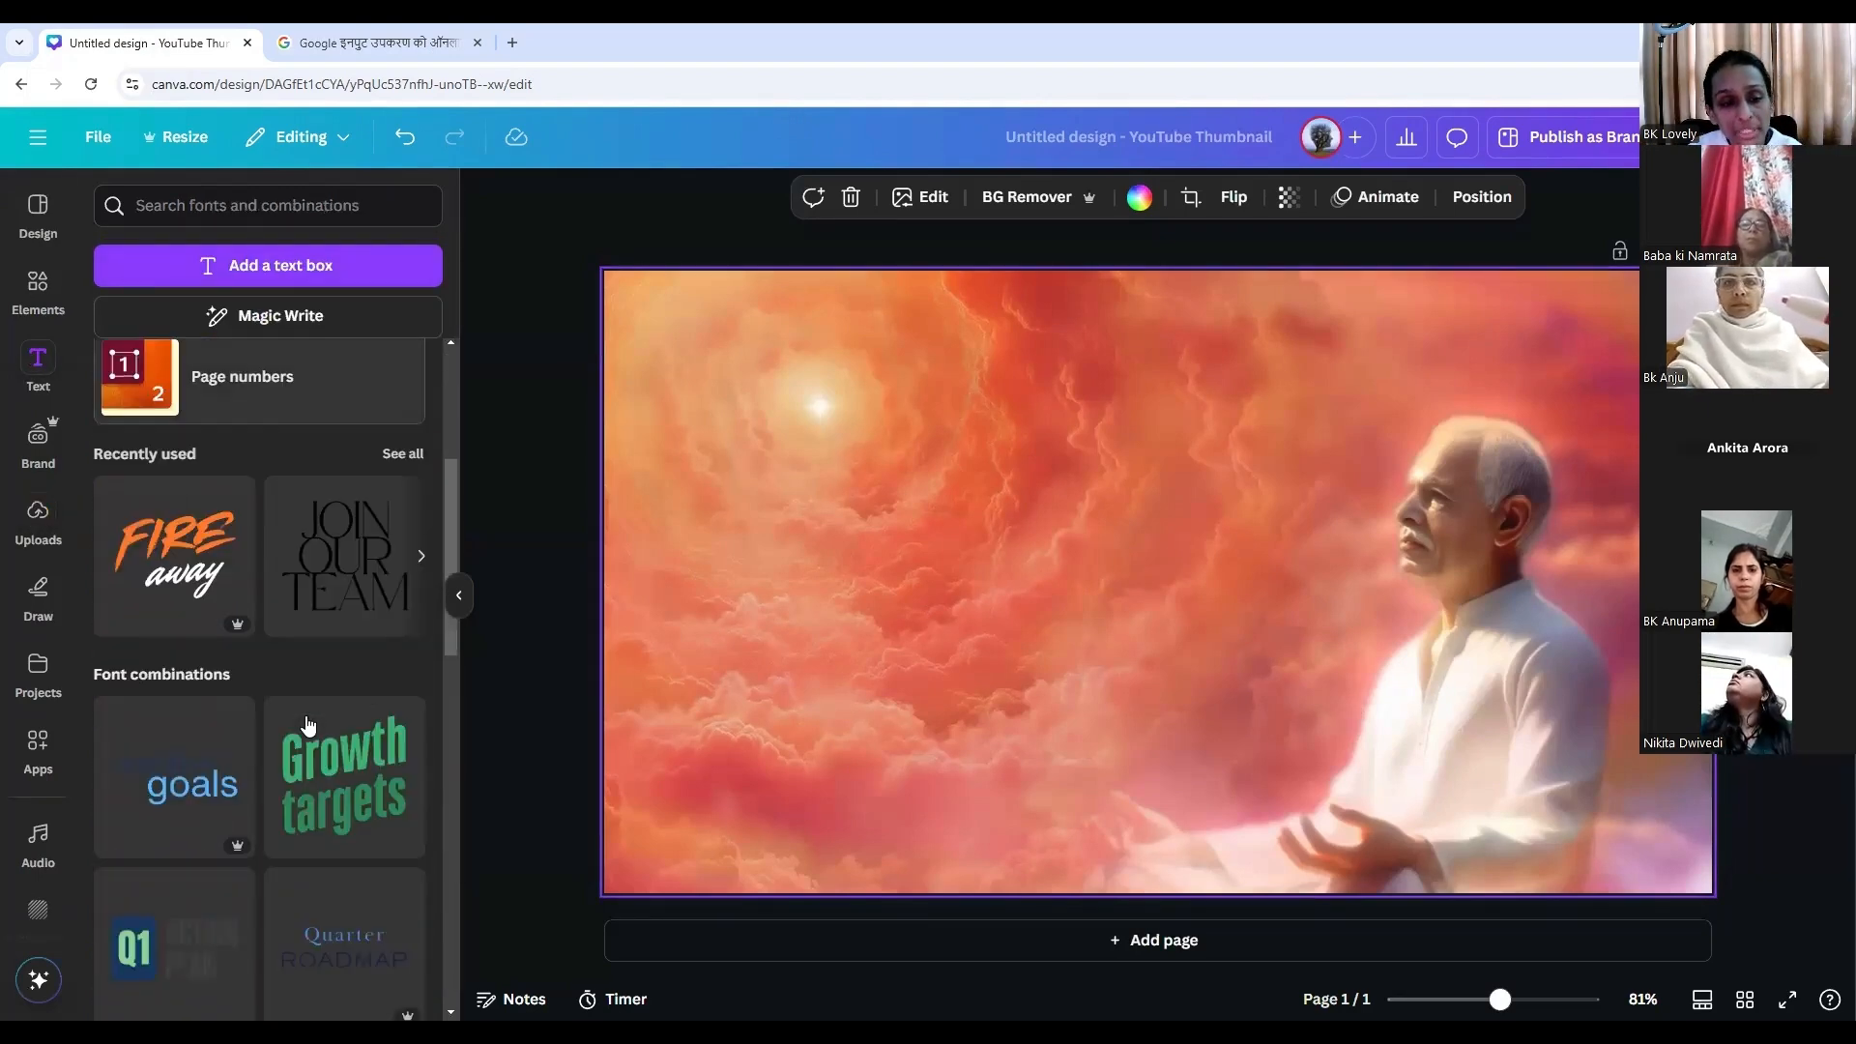
{"action": "scroll", "coordinate": [302, 683], "scroll_direction": "down", "scroll_amount": 8}
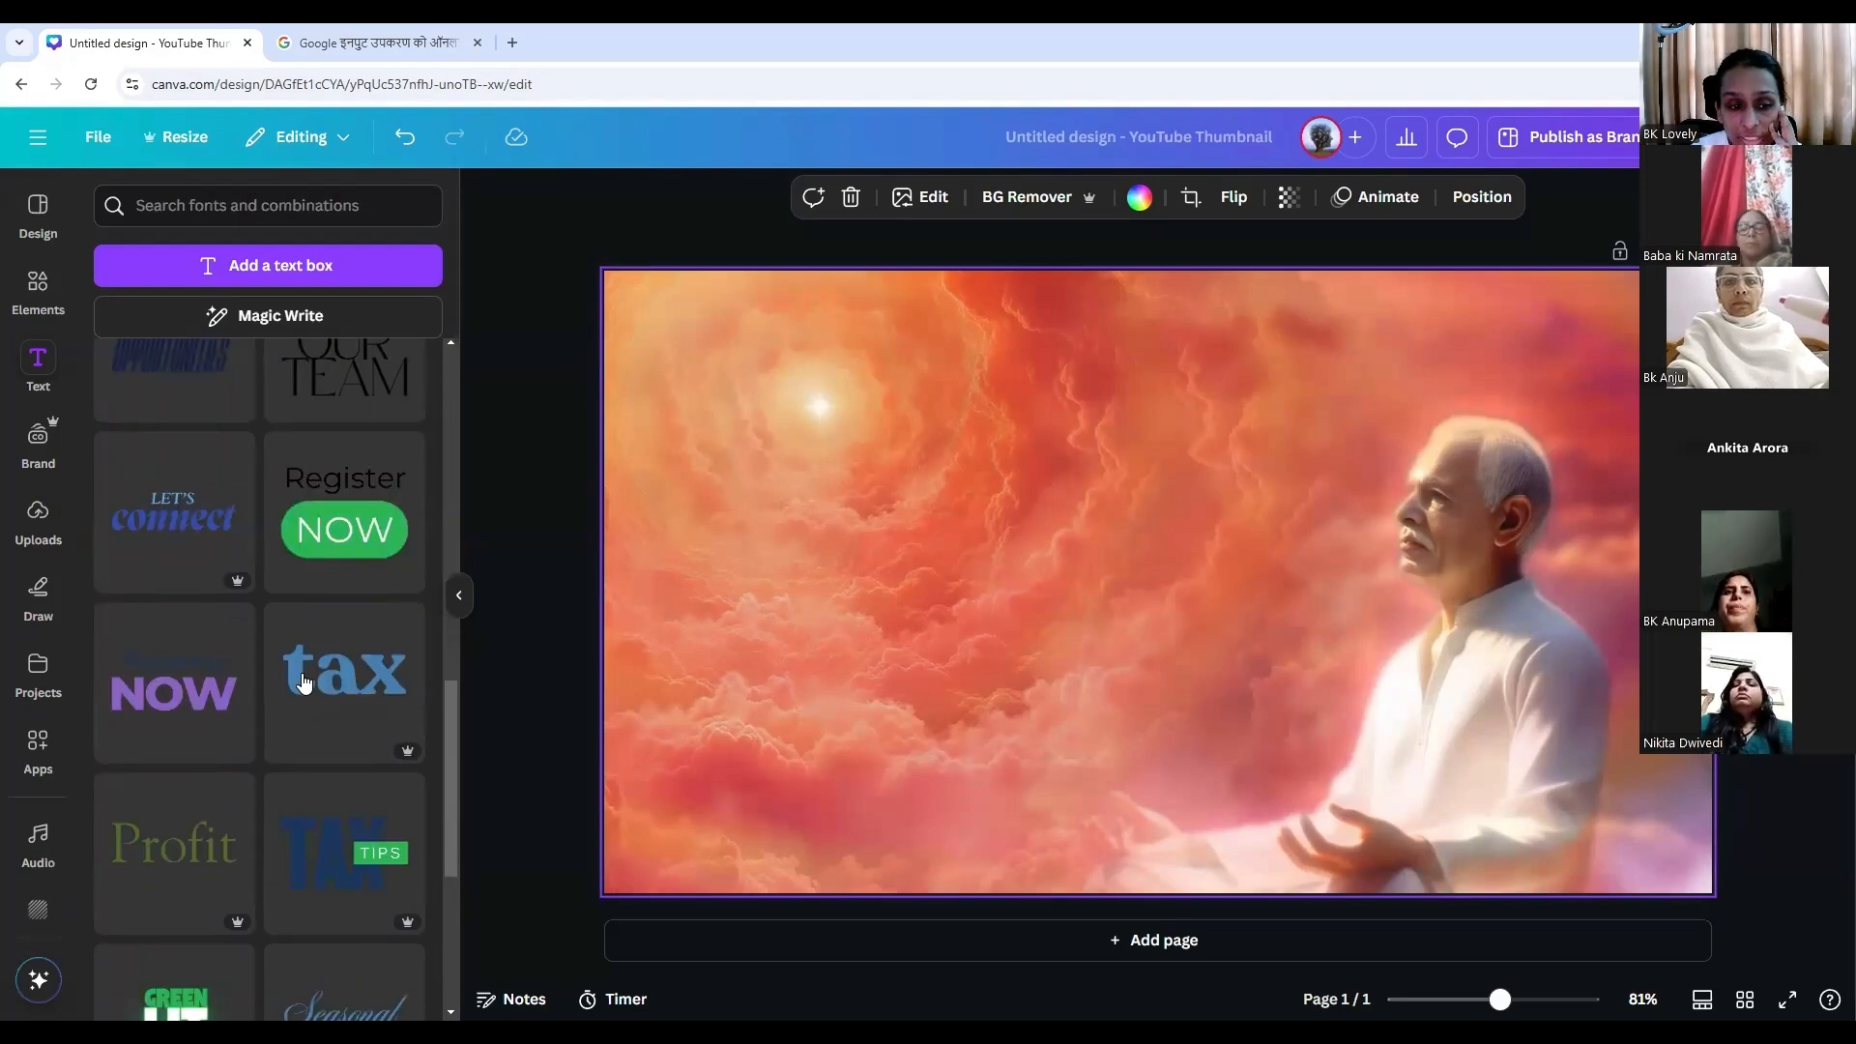
{"action": "scroll", "coordinate": [302, 684], "scroll_direction": "down", "scroll_amount": 5}
{"action": "scroll", "coordinate": [304, 682], "scroll_direction": "up", "scroll_amount": 15}
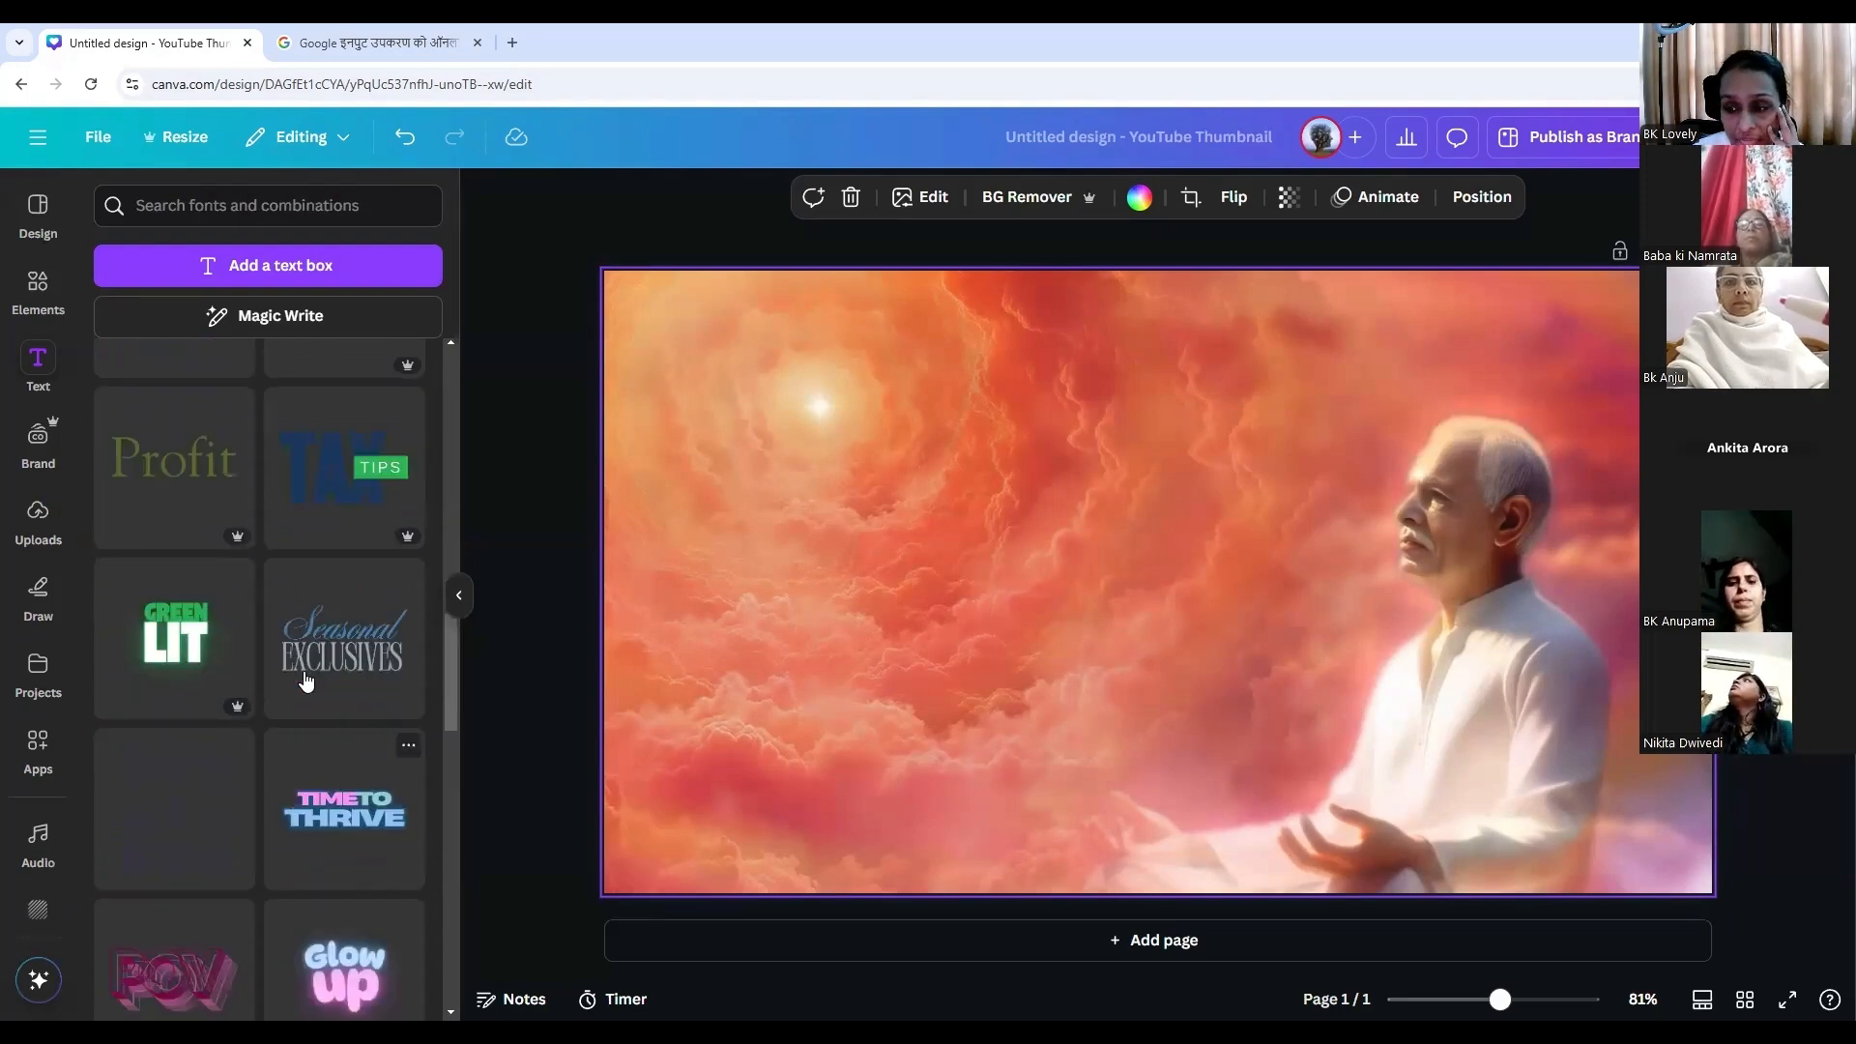
{"action": "scroll", "coordinate": [308, 681], "scroll_direction": "up", "scroll_amount": 2}
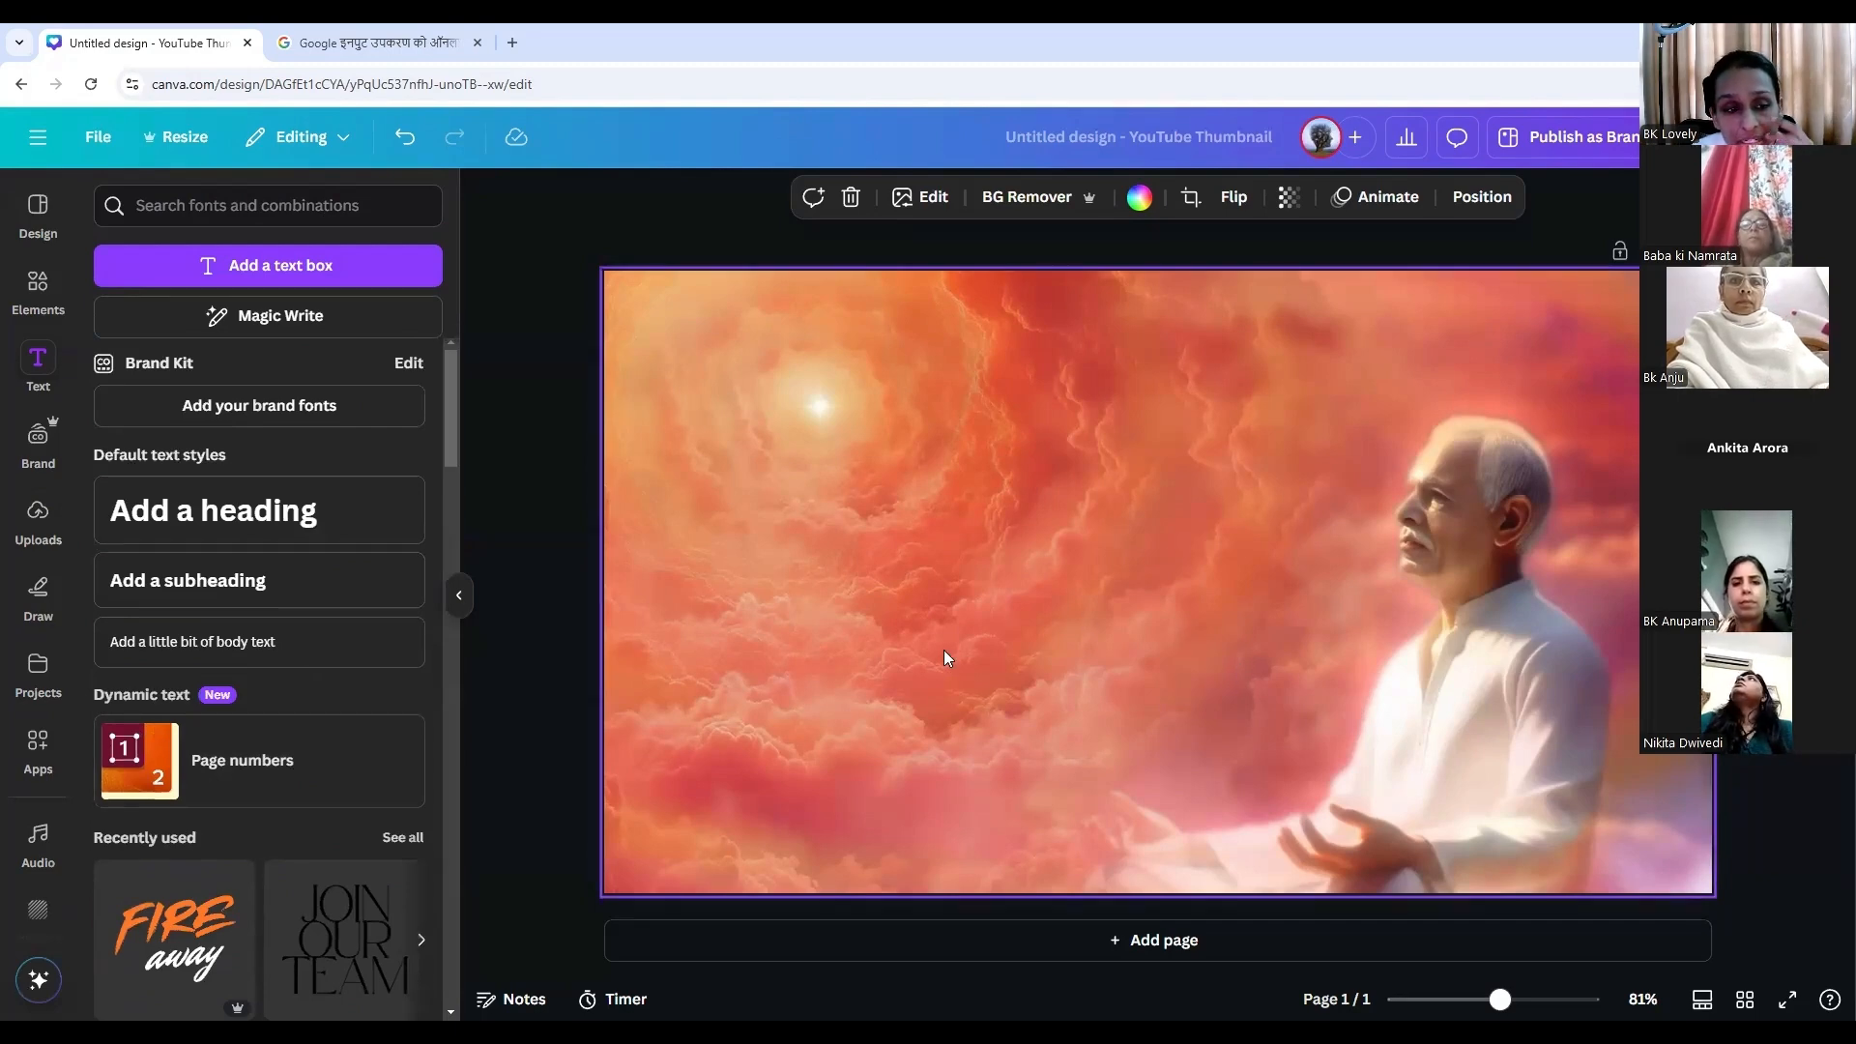
Search the text fonts for "hindi" and display the full list of matching fonts.
{"action": "left_click", "coordinate": [234, 204]}
{"action": "type", "text": "hindi"}
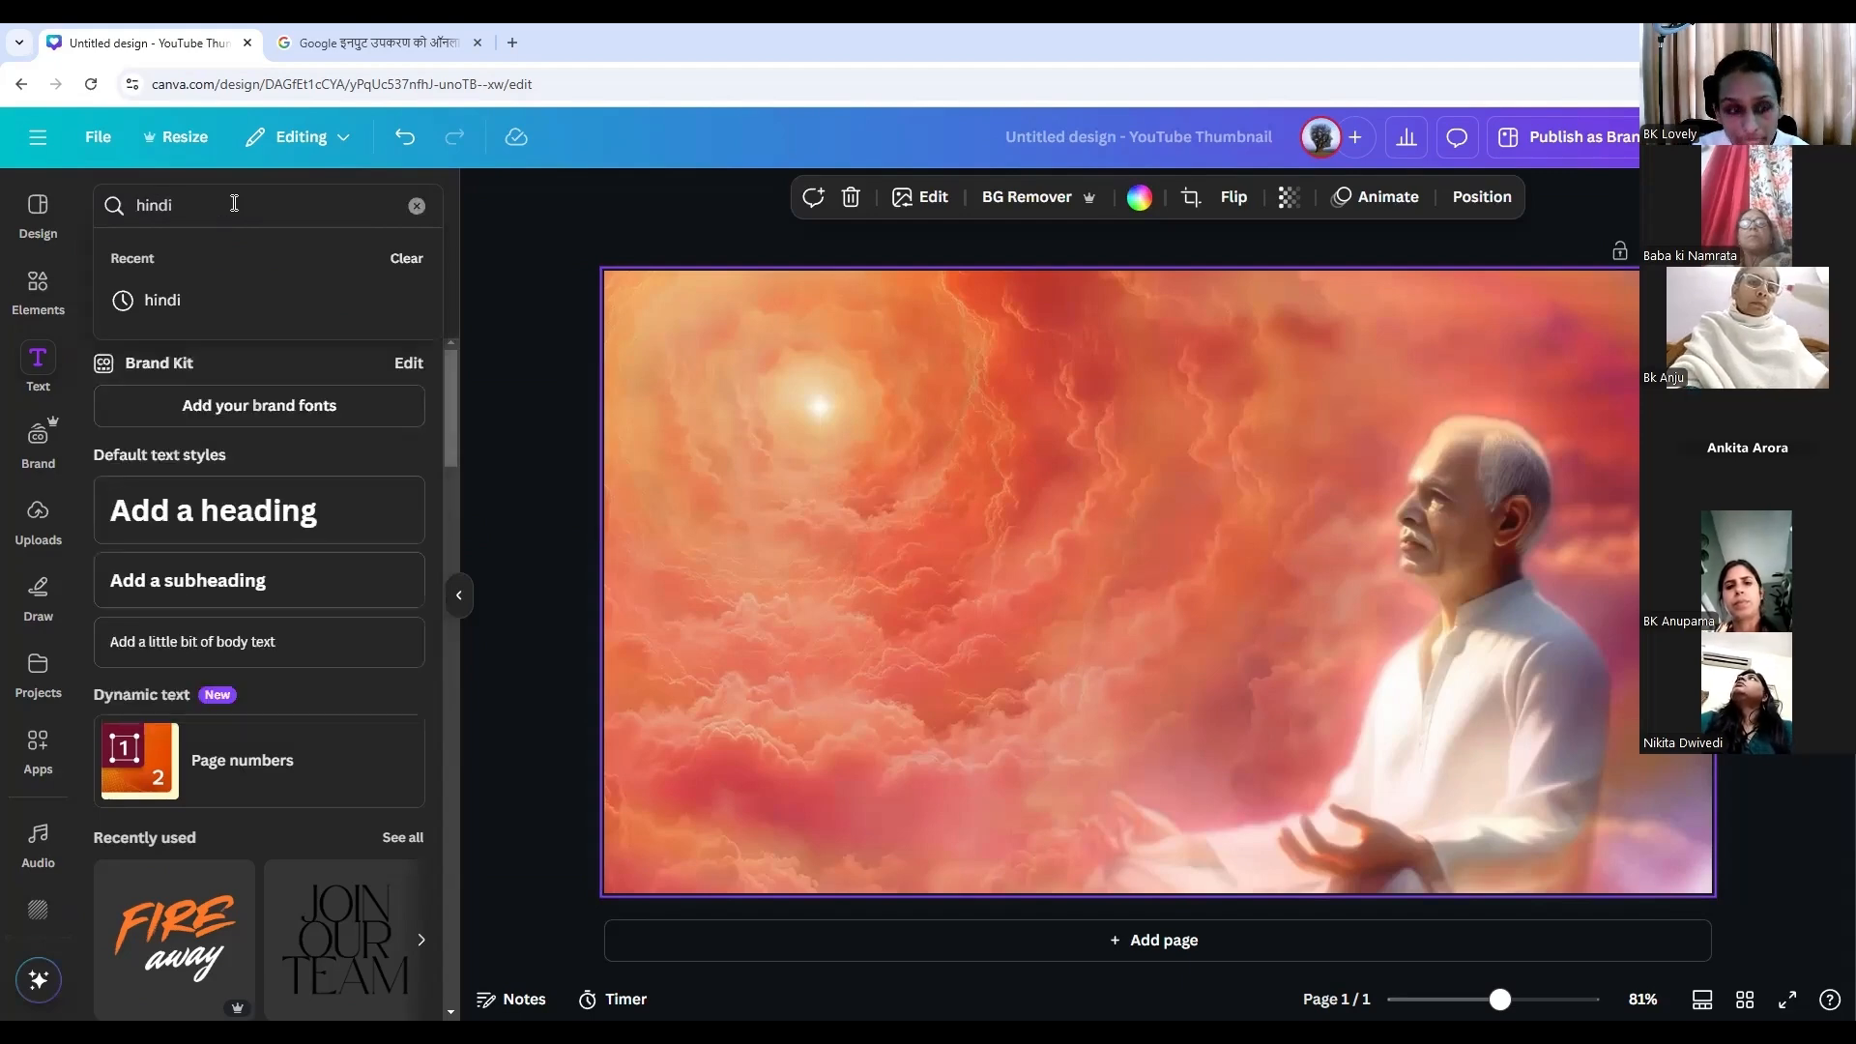
{"action": "key", "text": "Return"}
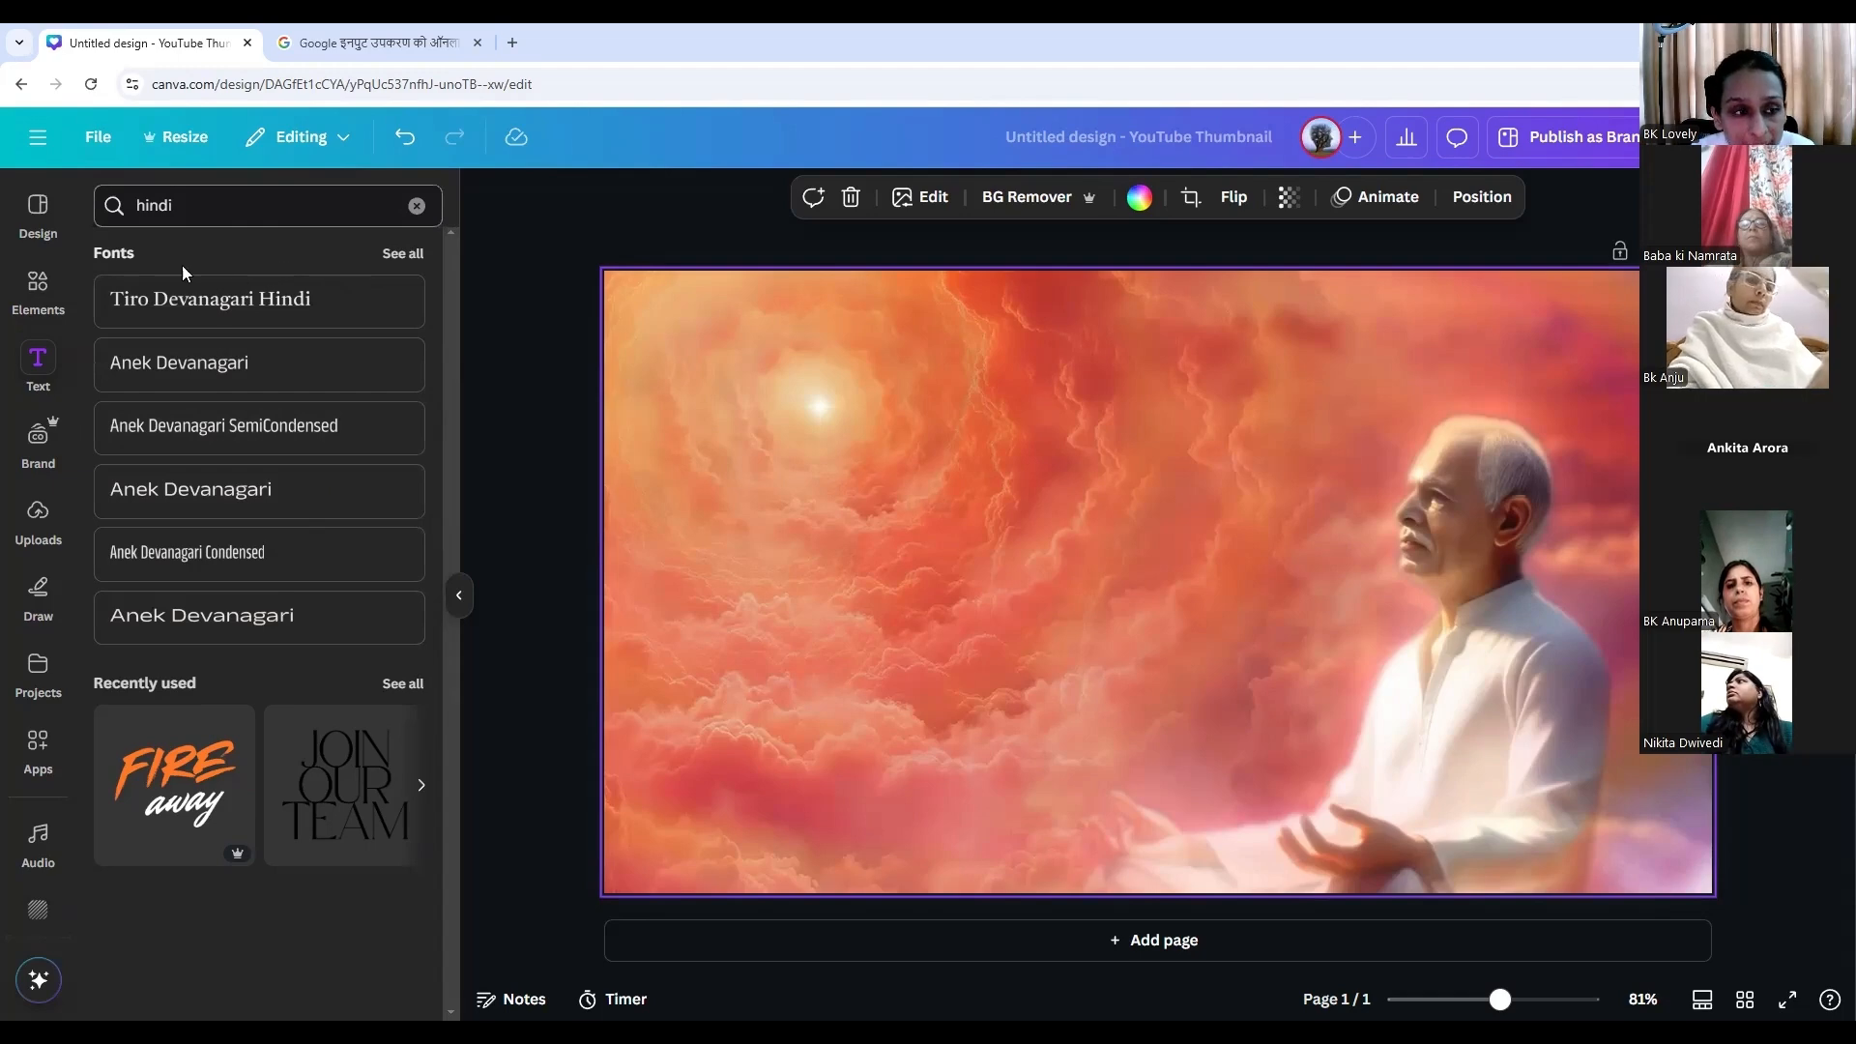
{"action": "left_click", "coordinate": [403, 254]}
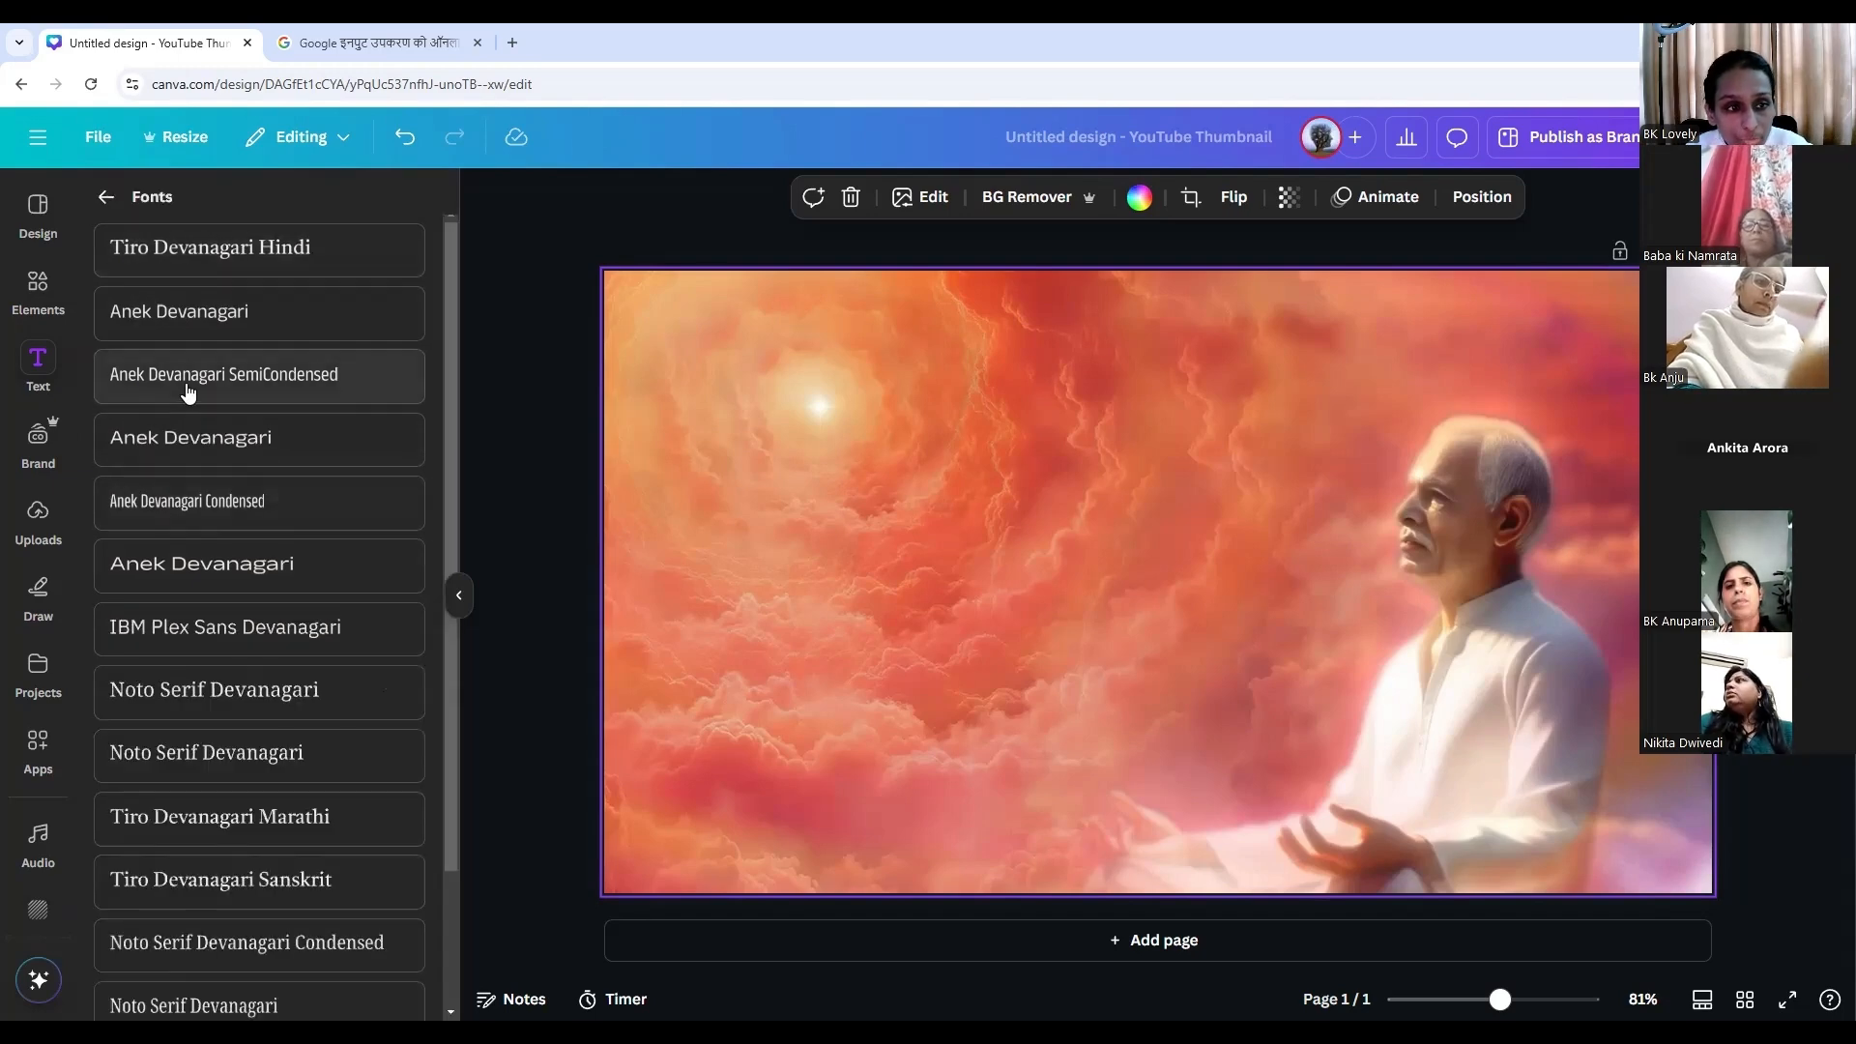
Browse the Hindi-compatible fonts and add a text box in the Utah font to the thumbnail.
{"action": "scroll", "coordinate": [193, 396], "scroll_direction": "down", "scroll_amount": 12}
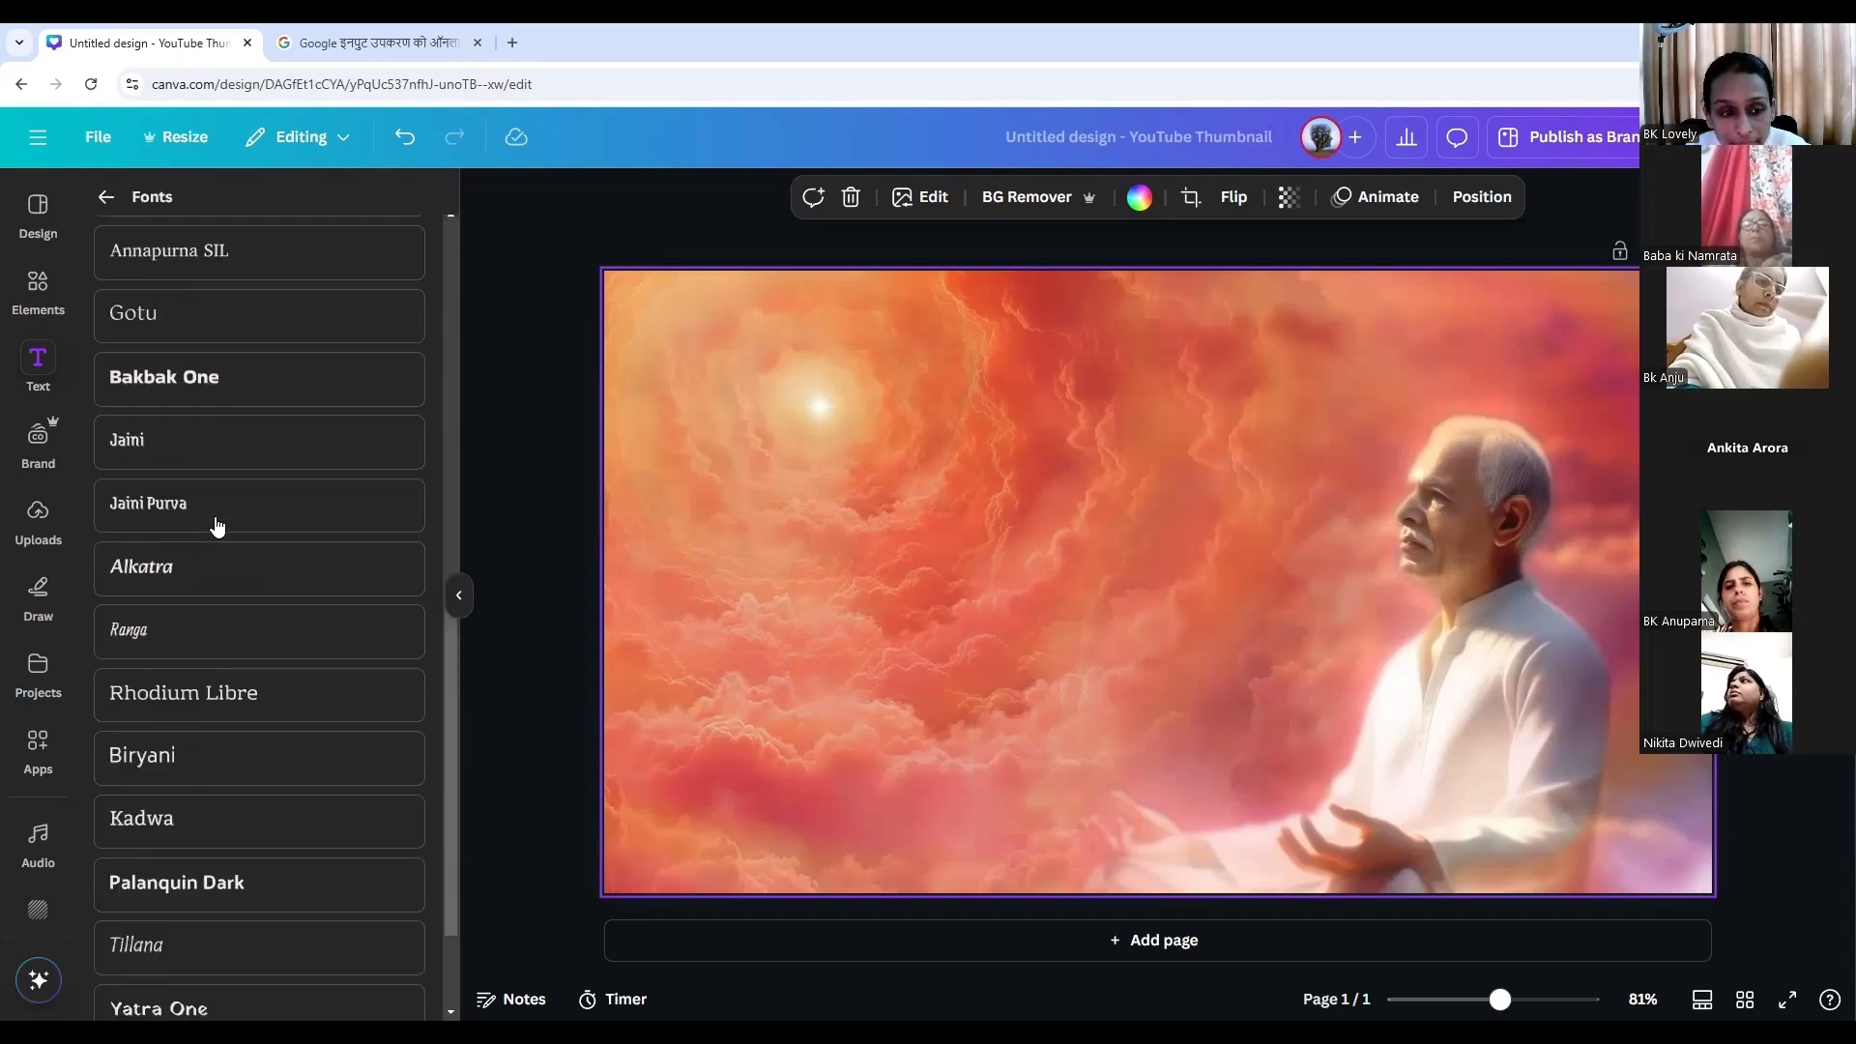
{"action": "scroll", "coordinate": [223, 536], "scroll_direction": "down", "scroll_amount": 4}
{"action": "scroll", "coordinate": [235, 544], "scroll_direction": "up", "scroll_amount": 15}
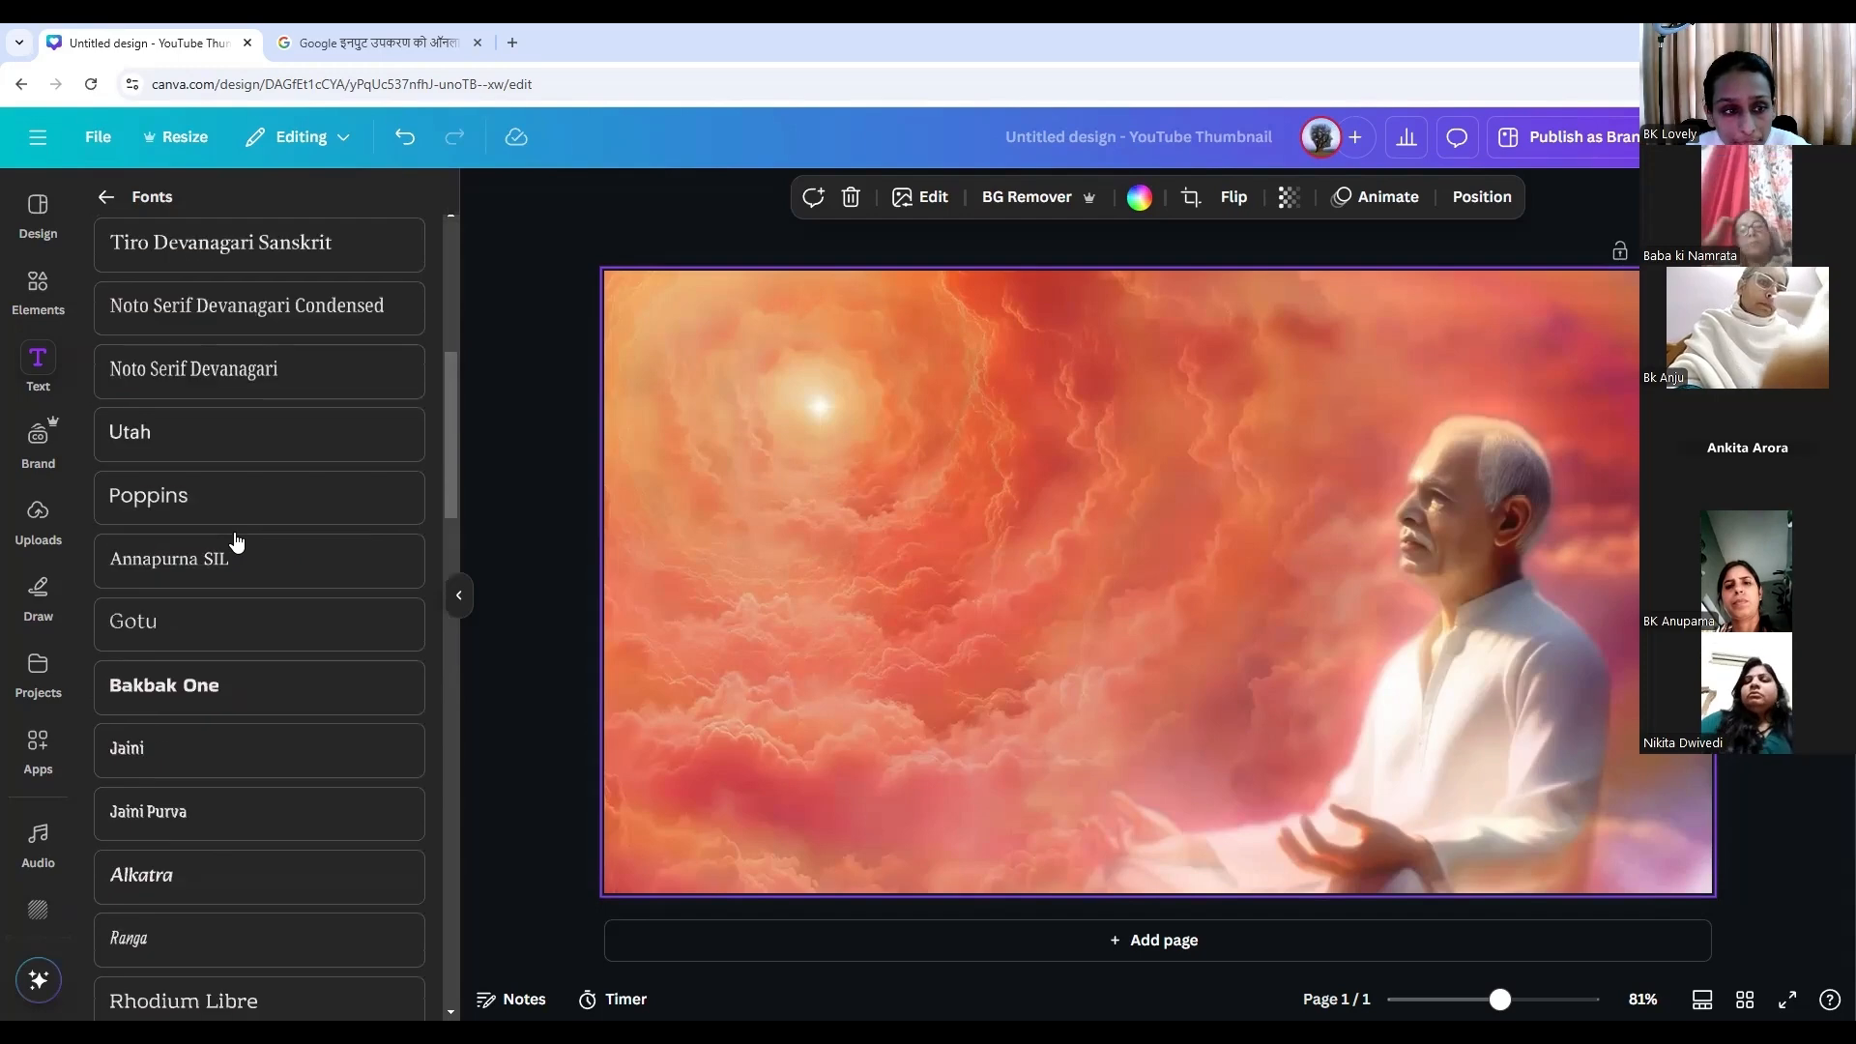
{"action": "scroll", "coordinate": [238, 532], "scroll_direction": "down", "scroll_amount": 2}
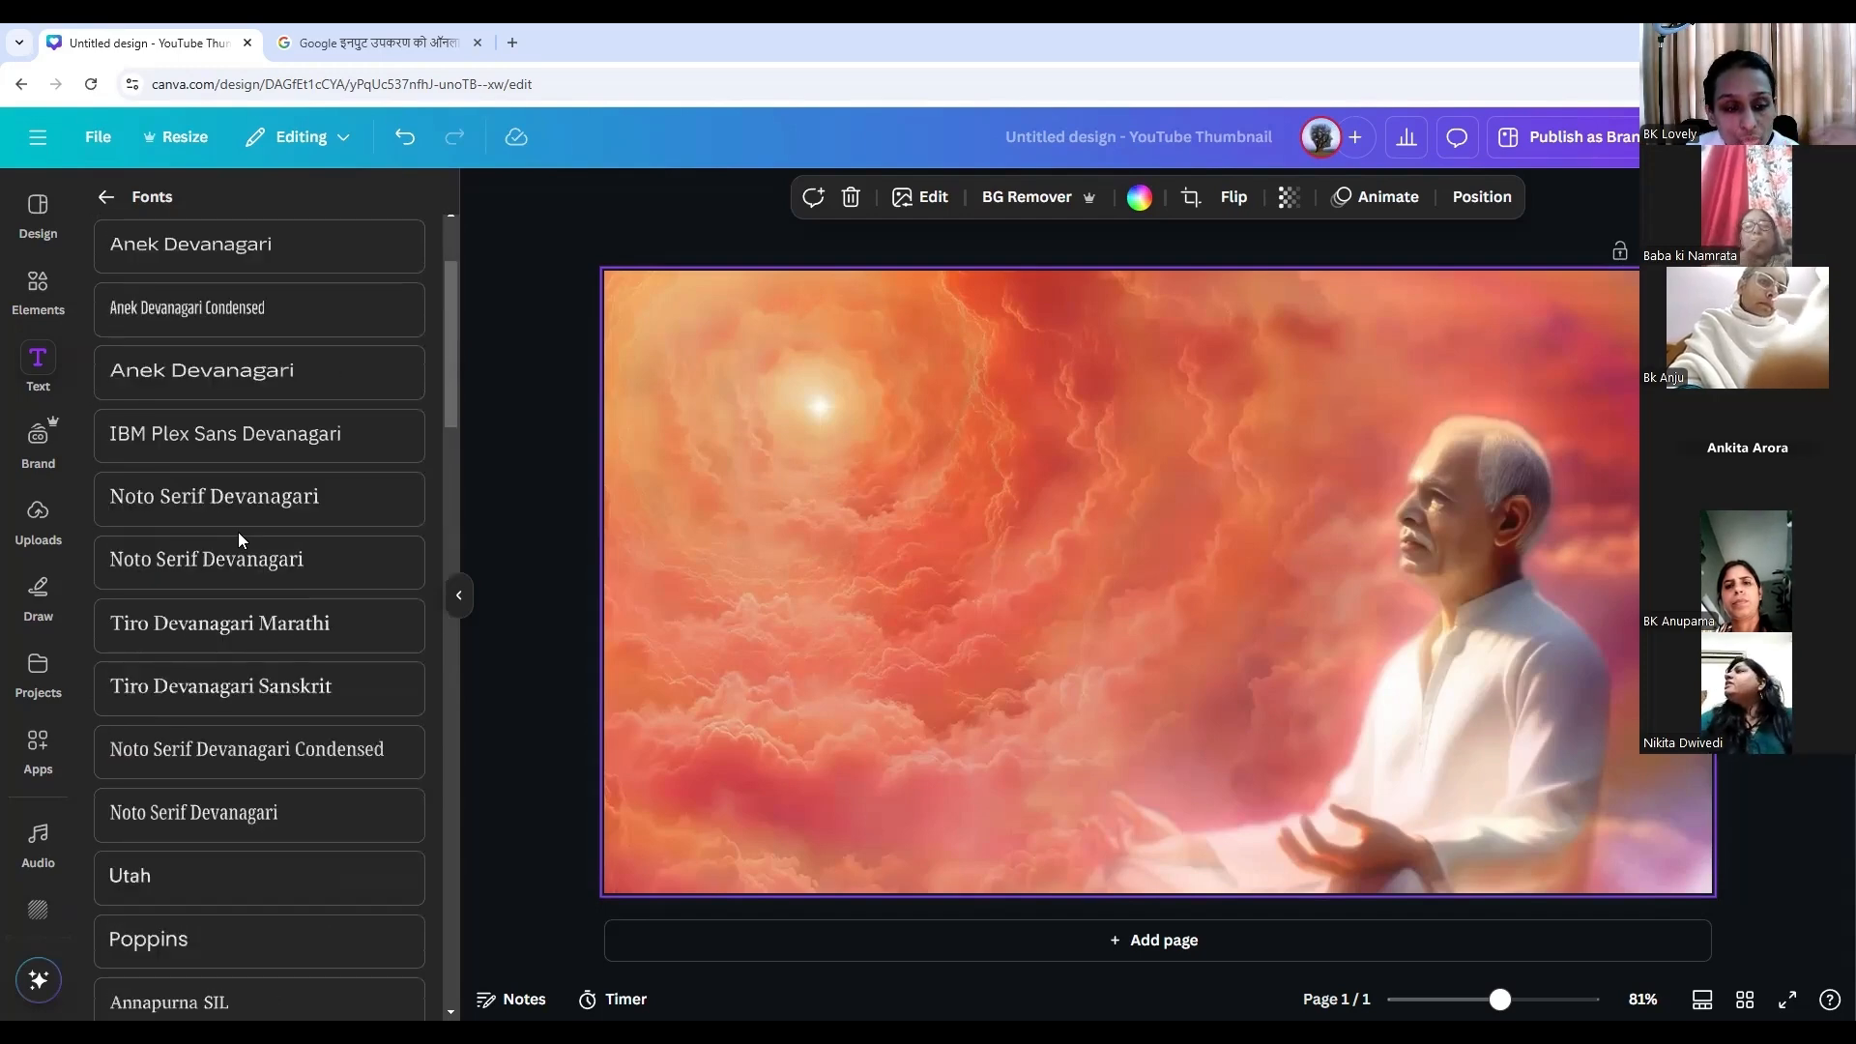
{"action": "scroll", "coordinate": [240, 571], "scroll_direction": "down", "scroll_amount": 4}
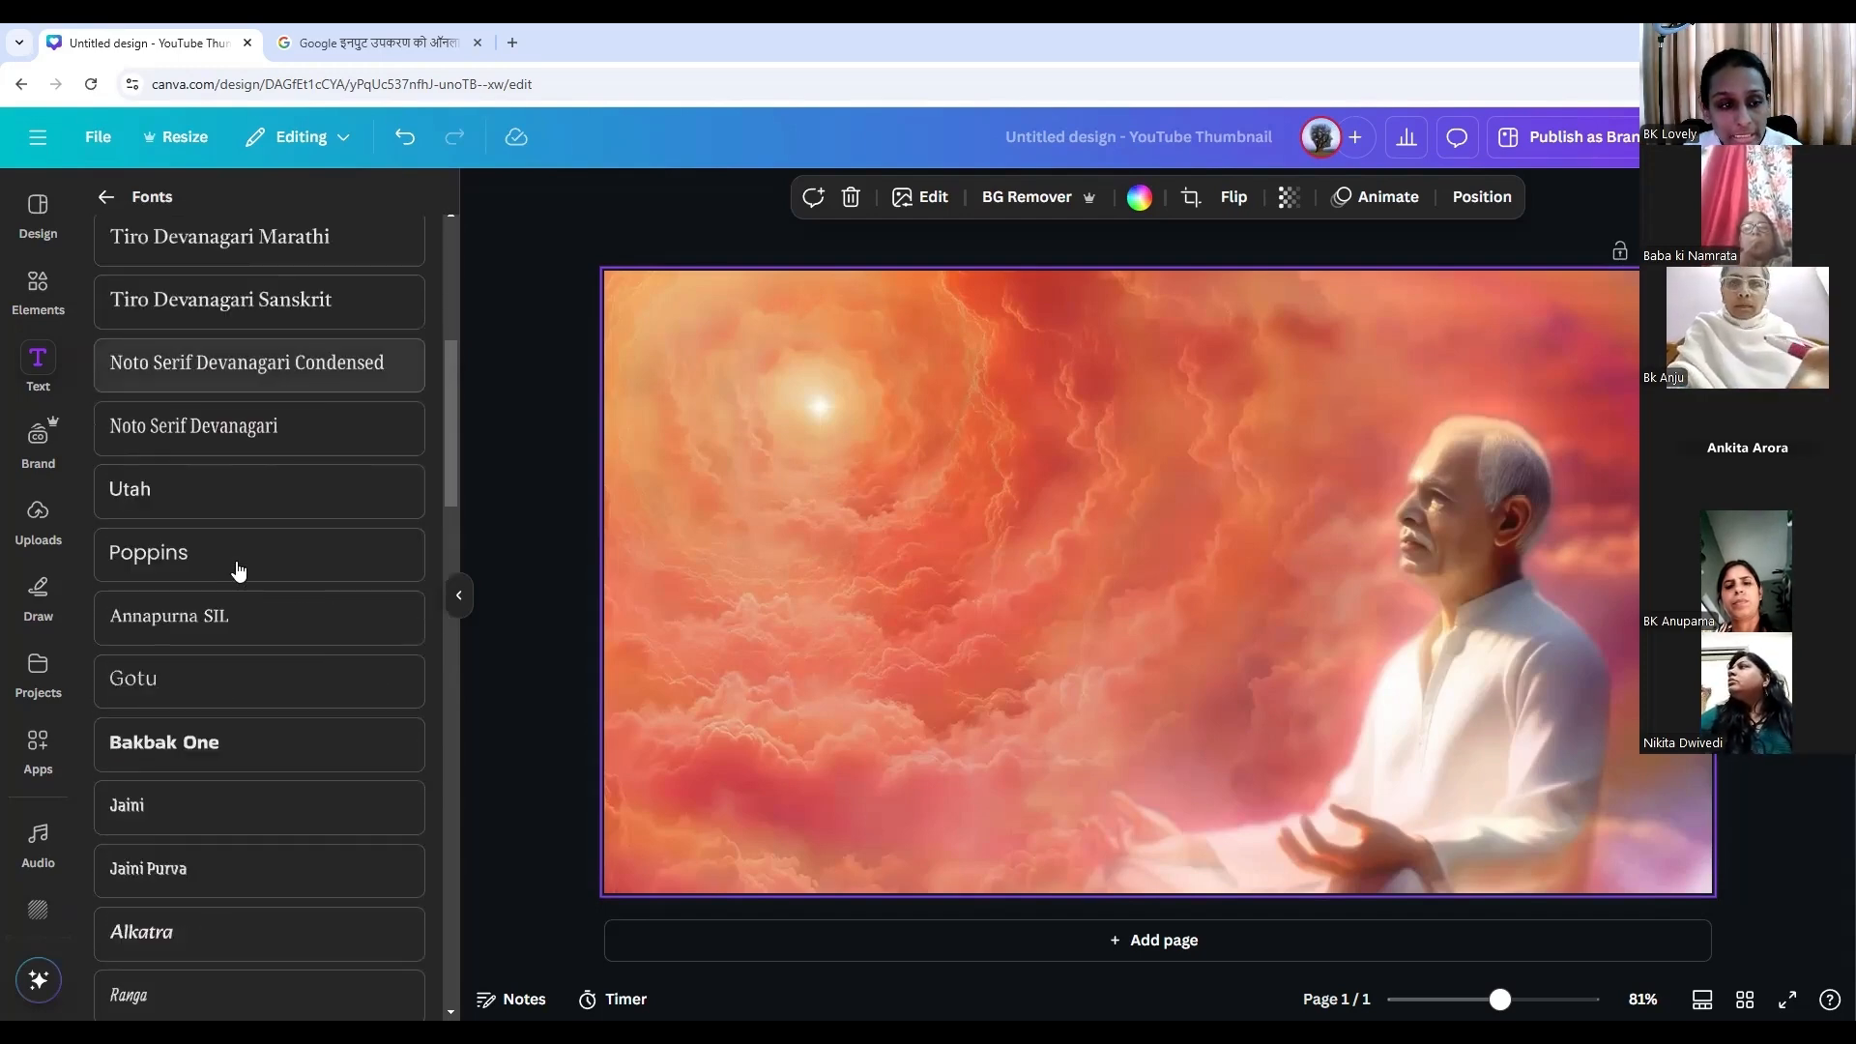
{"action": "left_click", "coordinate": [223, 503]}
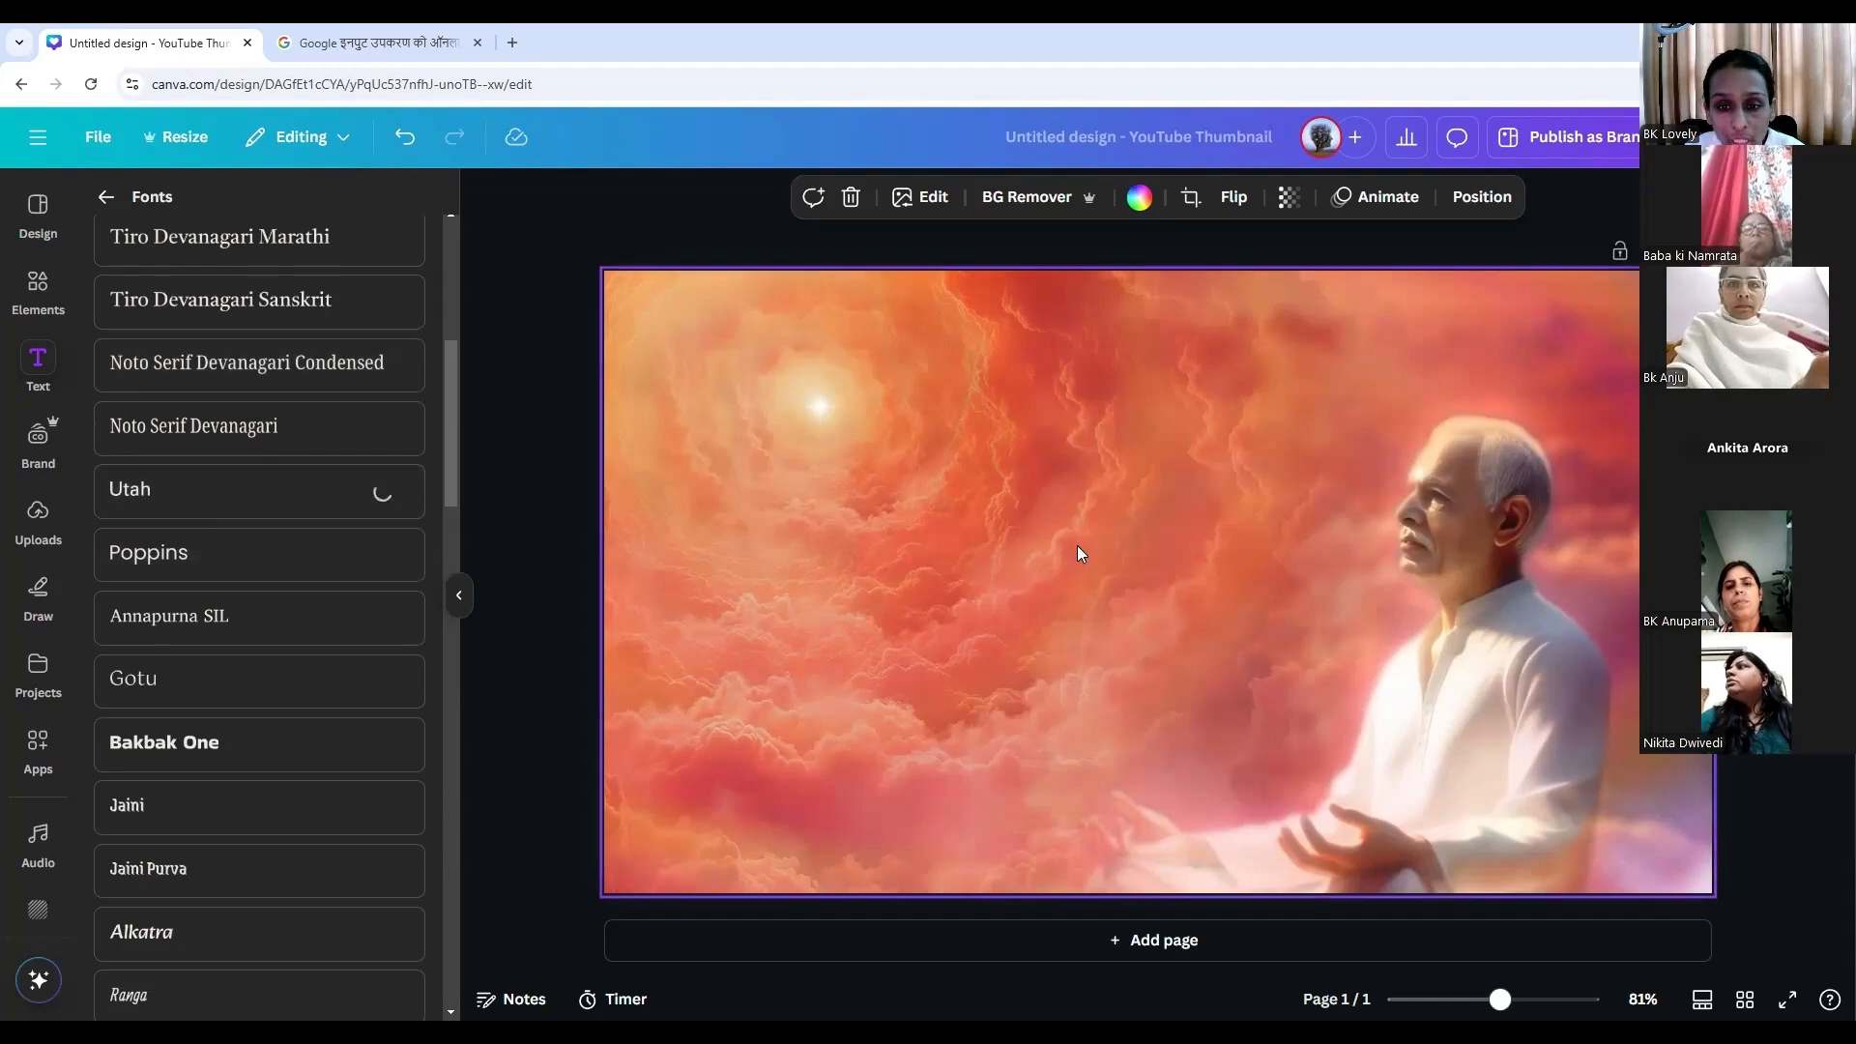
Enlarge the Utah text box to about size 101 and replace its text with "मीठे बाबा".
{"action": "double_click", "coordinate": [1155, 580]}
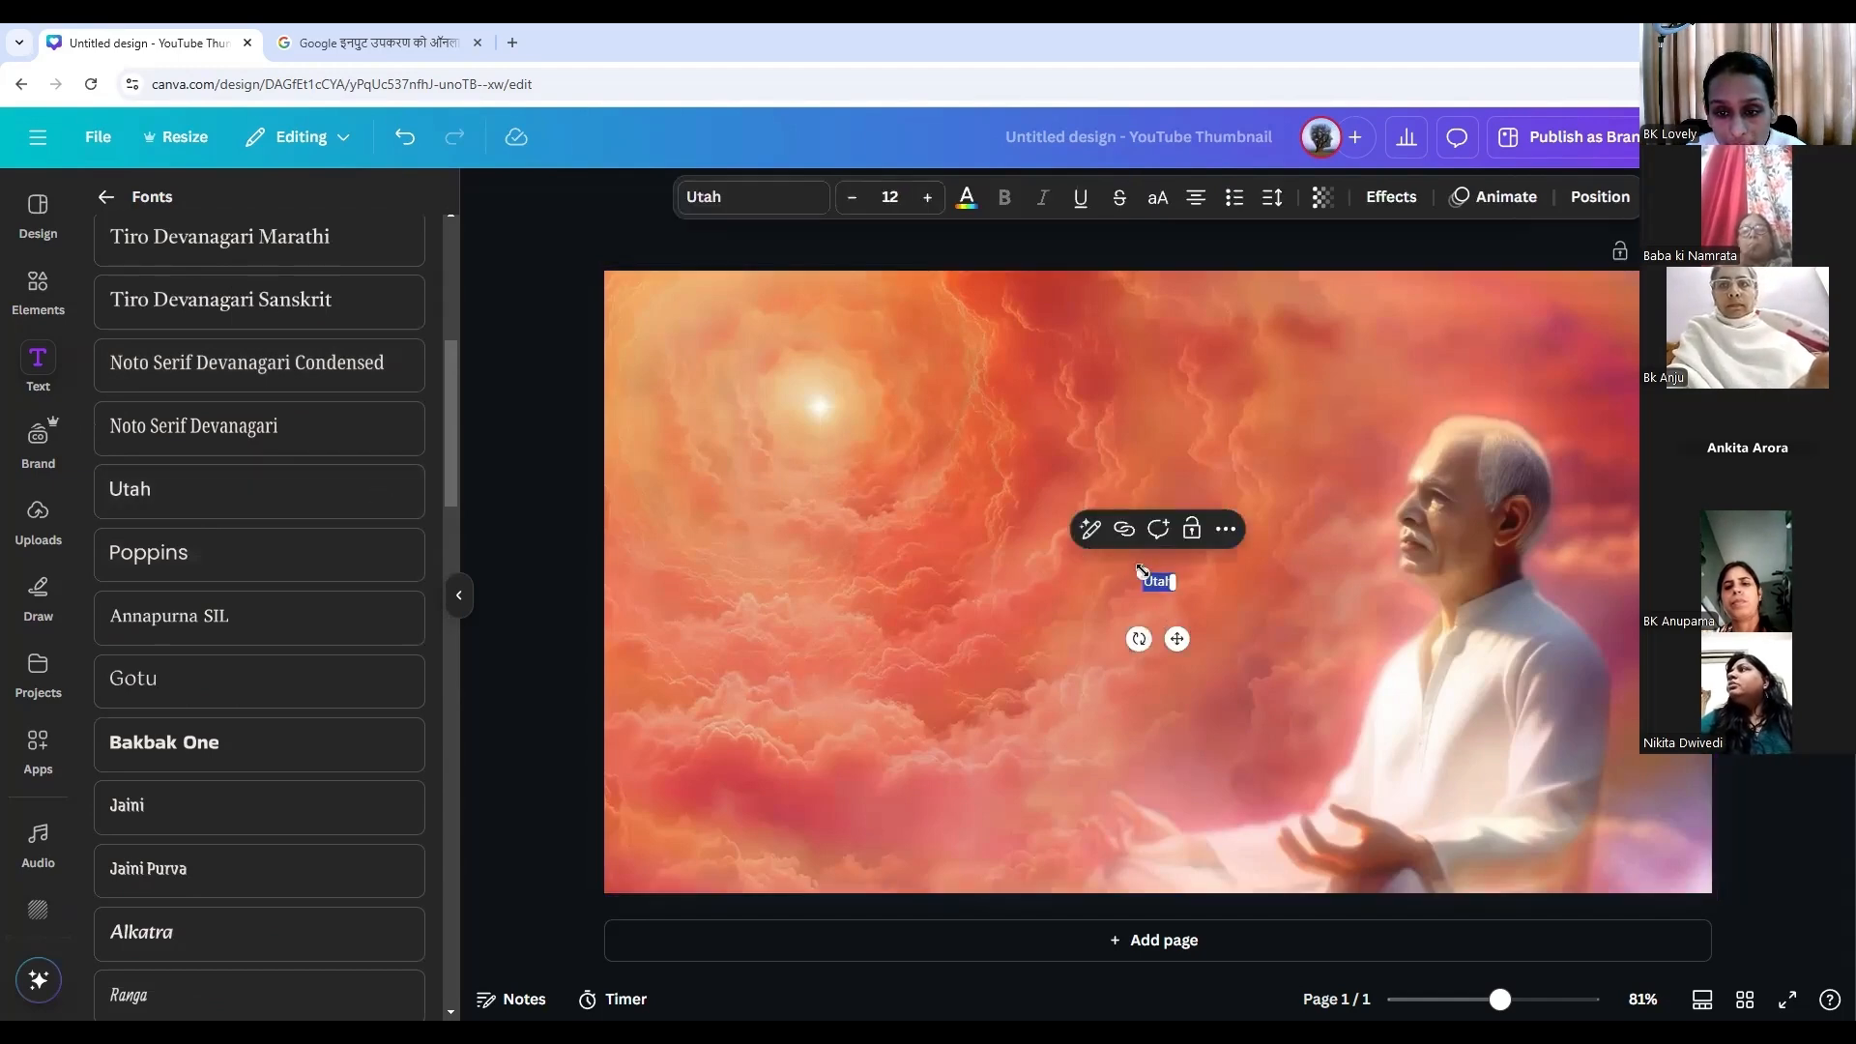
{"action": "left_click_drag", "start_coordinate": [856, 493], "coordinate": [889, 507]}
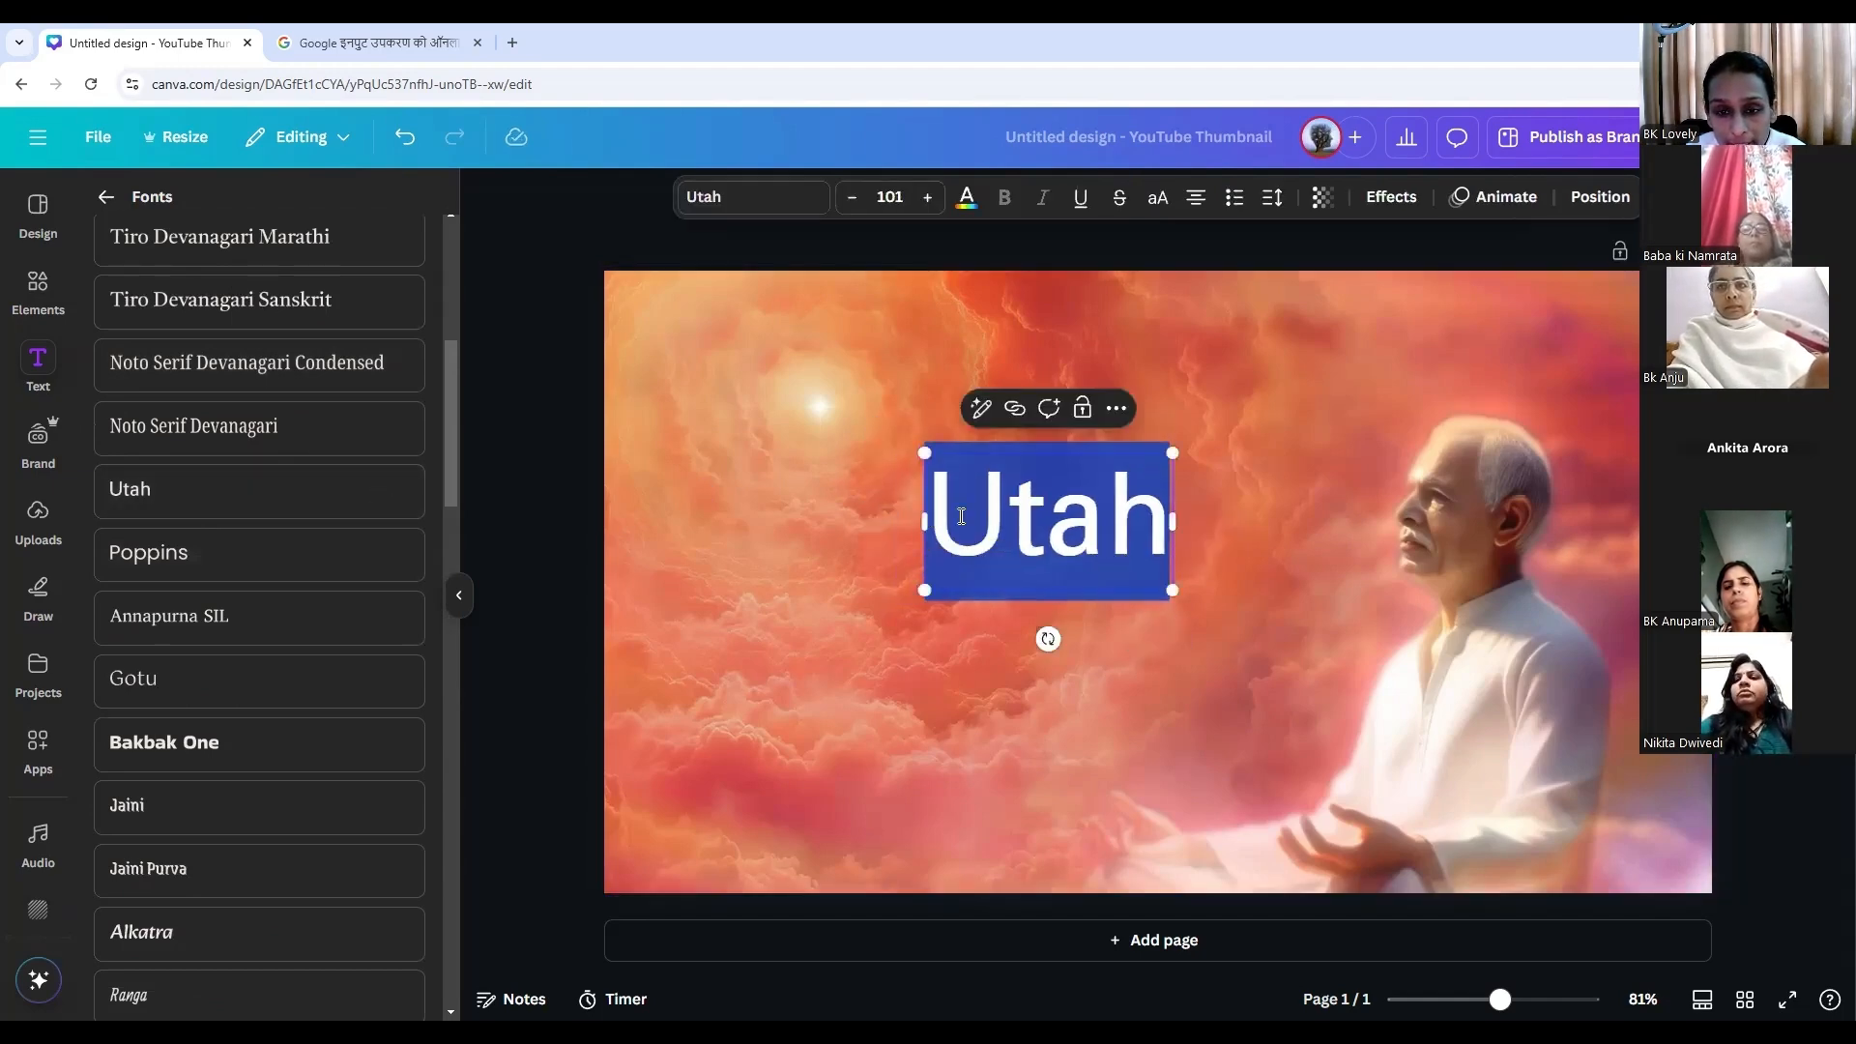
{"action": "key", "text": "ctrl+v"}
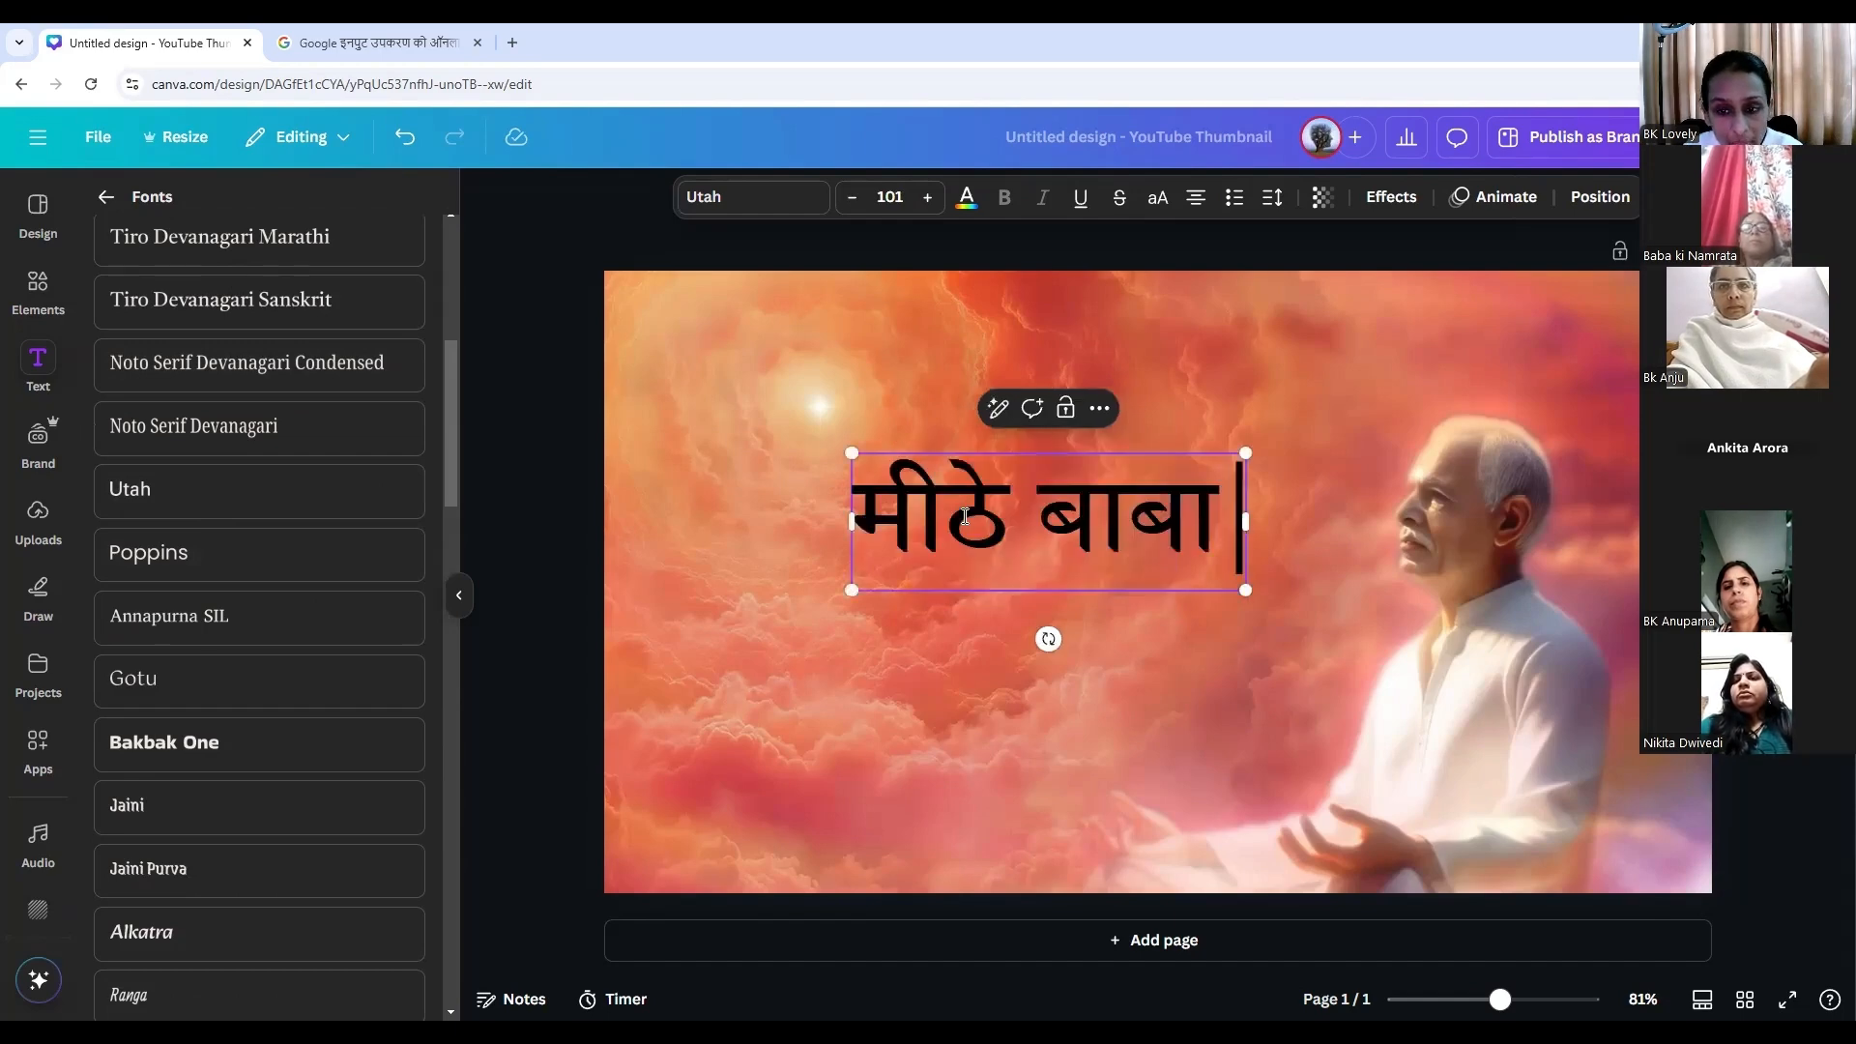
{"action": "left_click", "coordinate": [1009, 619]}
{"action": "left_click", "coordinate": [1067, 561]}
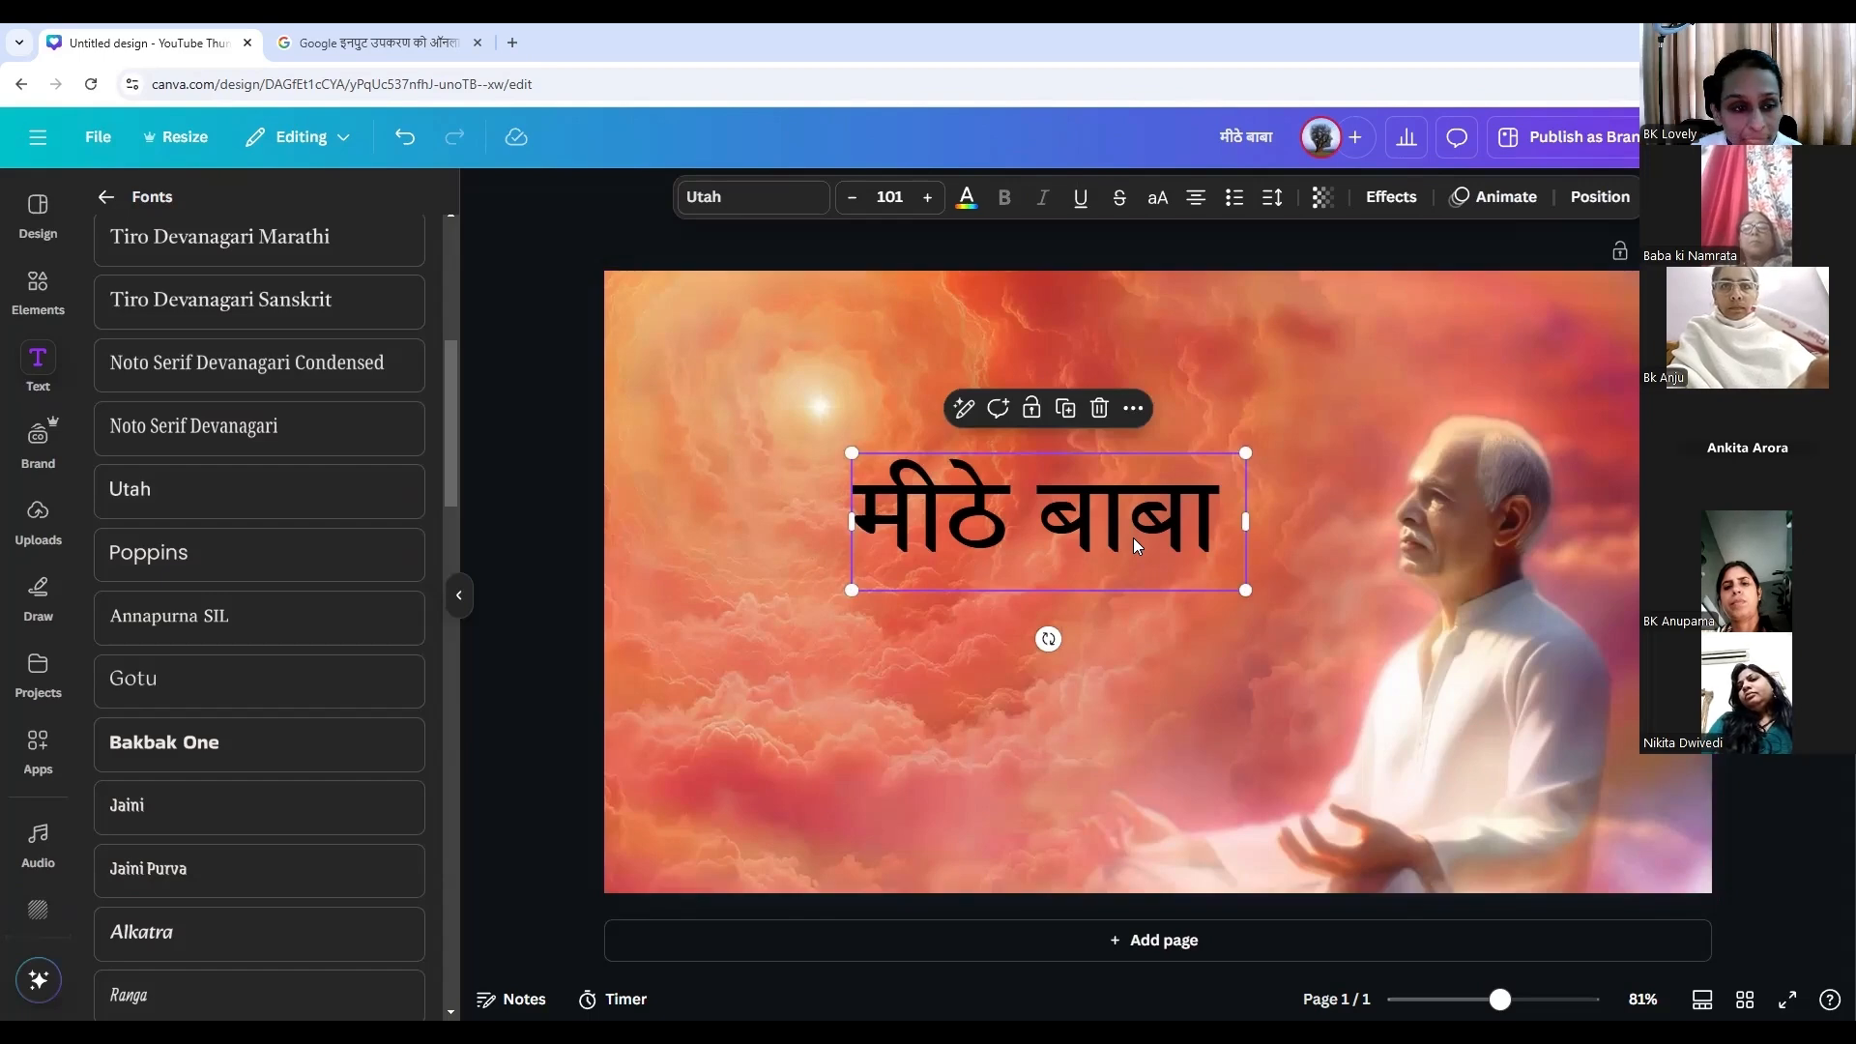
Add a Poppins text box at about size 38 below the Utah line, reading "मीठे बाबा".
{"action": "left_click", "coordinate": [203, 566]}
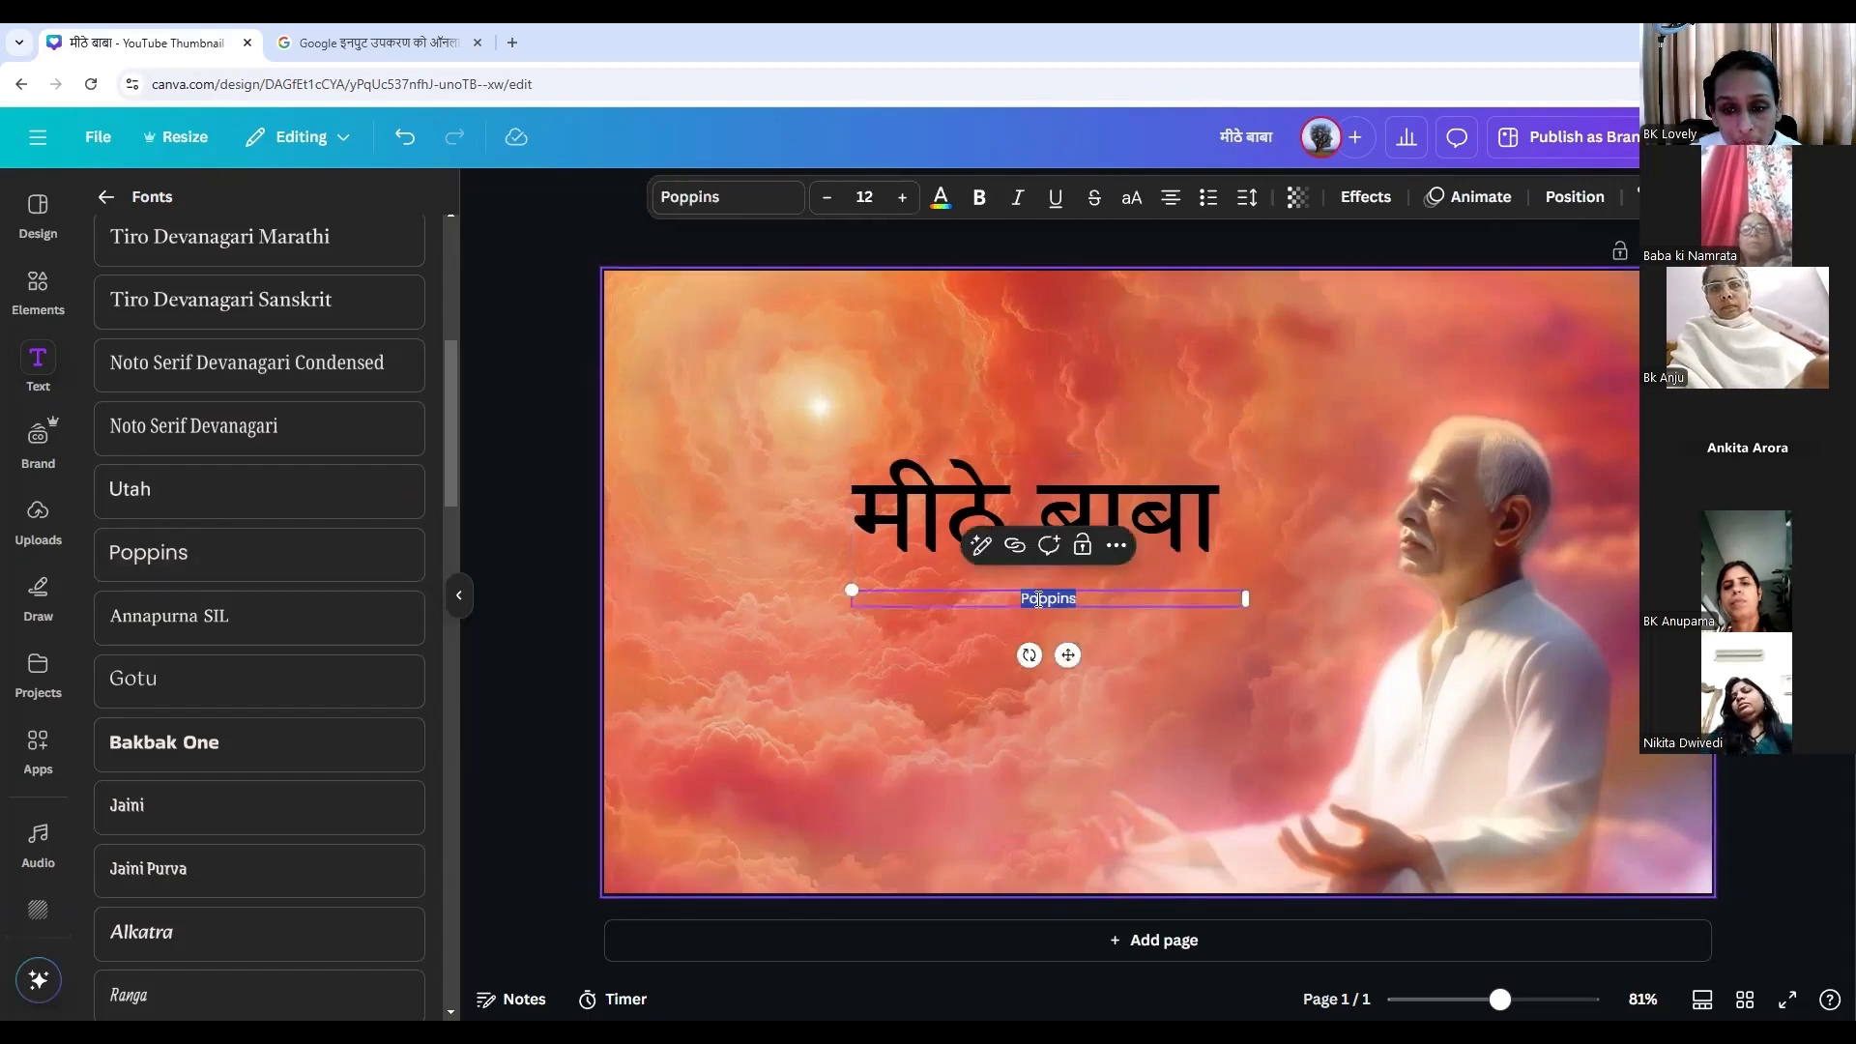
{"action": "left_click_drag", "start_coordinate": [1250, 601], "coordinate": [576, 553]}
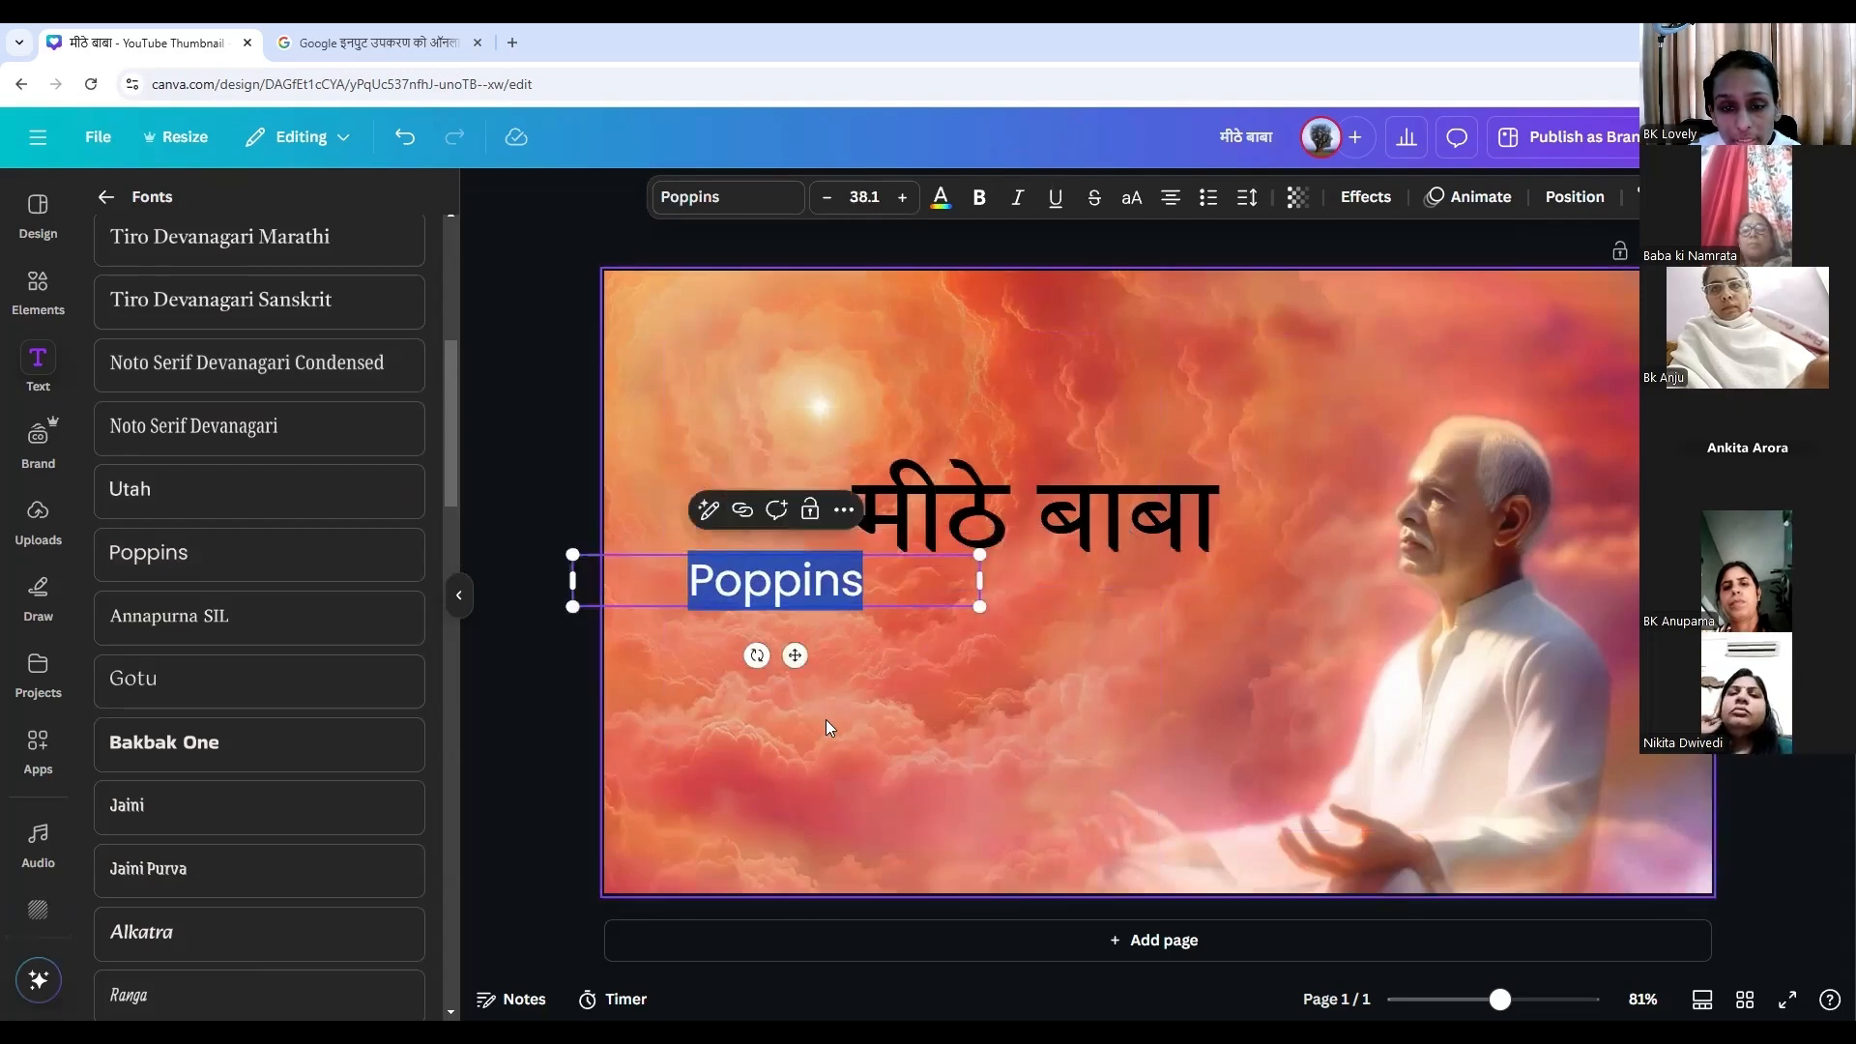
{"action": "left_click", "coordinate": [862, 609]}
{"action": "left_click_drag", "start_coordinate": [862, 619], "coordinate": [1029, 640]}
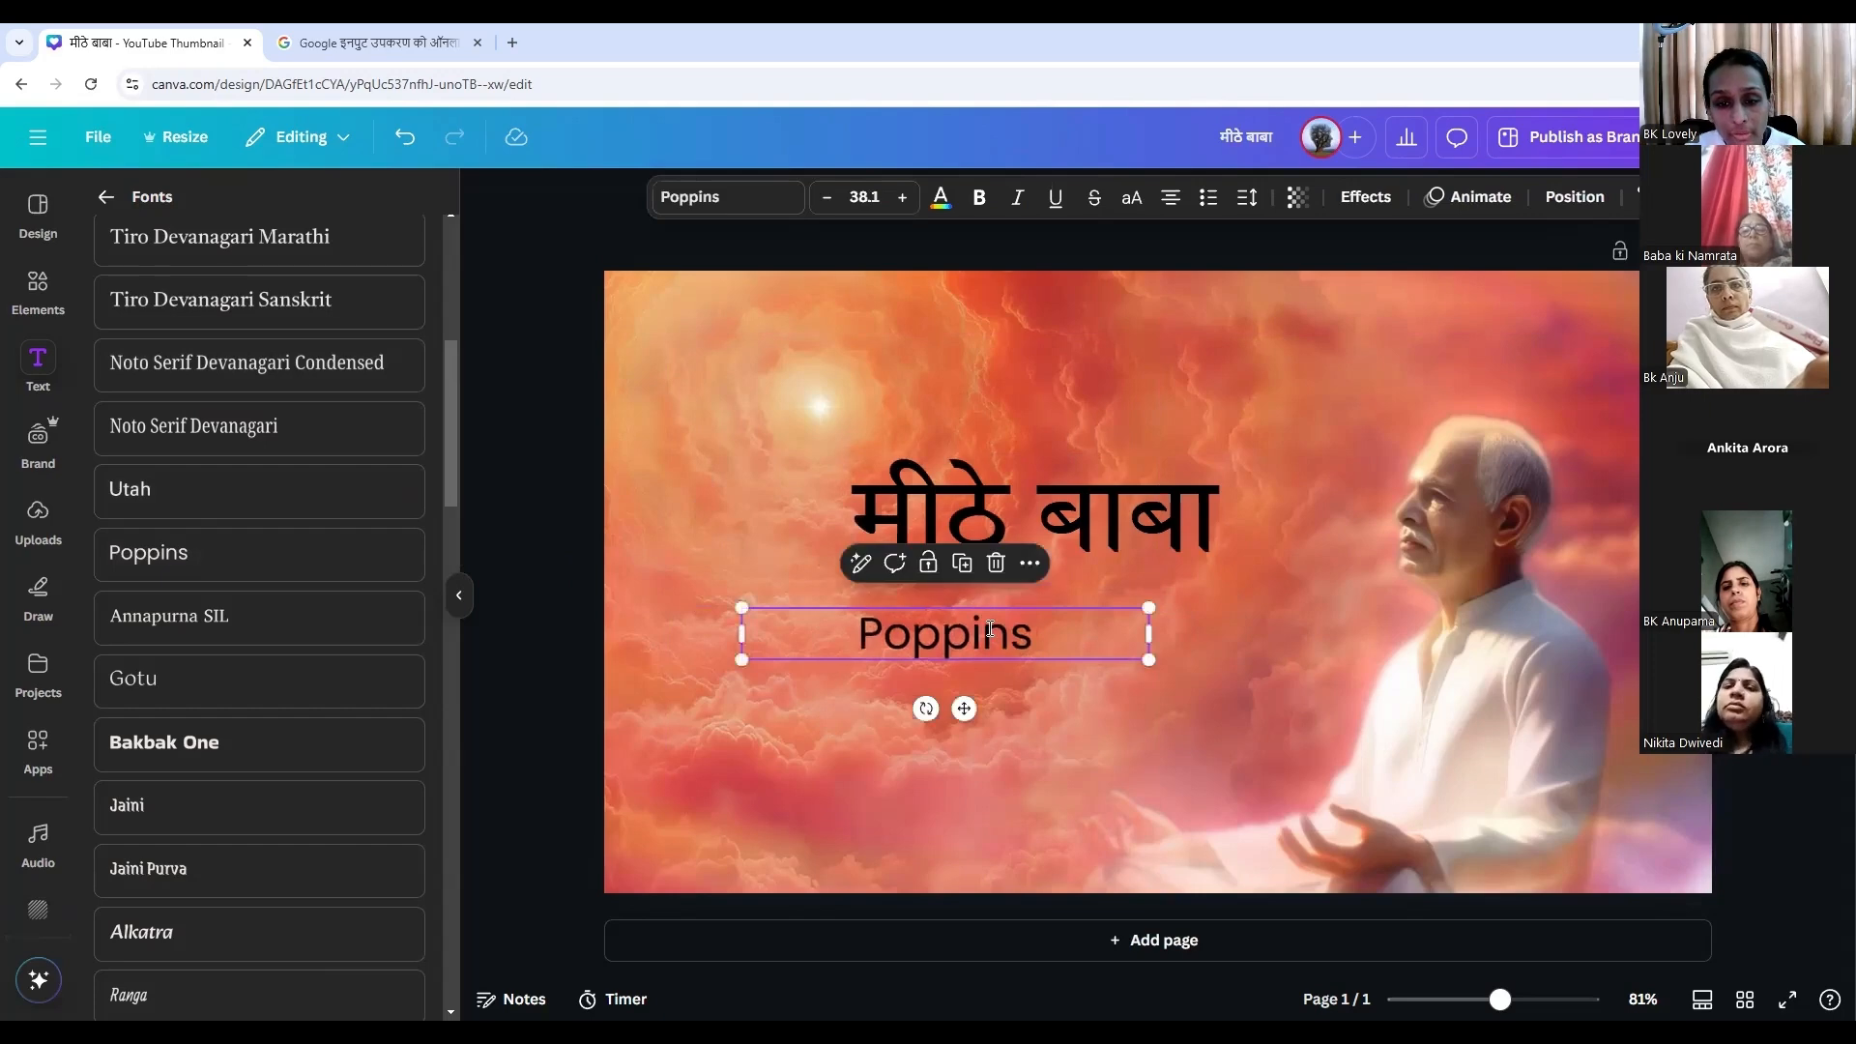
{"action": "double_click", "coordinate": [990, 629]}
{"action": "key", "text": "ctrl+v"}
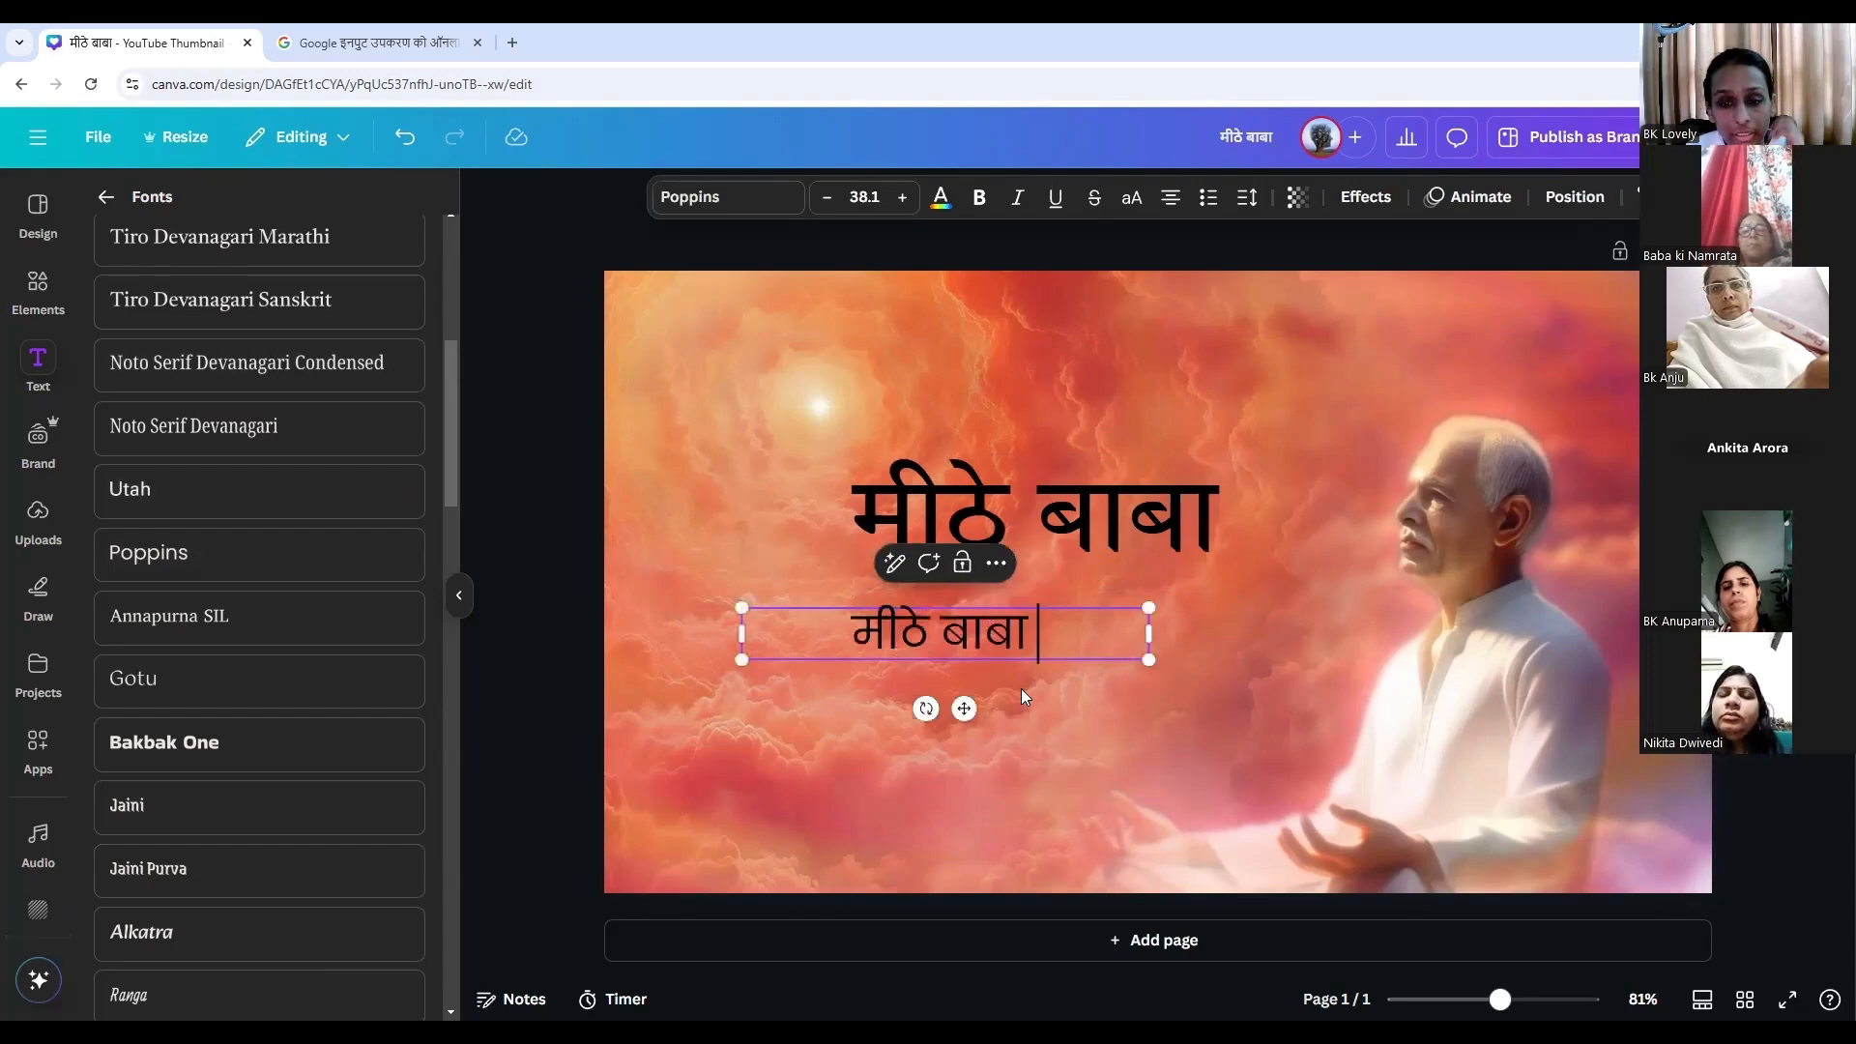
Make the Poppins "मीठे बाबा" text bold and compare it with the Utah version.
{"action": "left_click", "coordinate": [1057, 727]}
{"action": "left_click", "coordinate": [988, 636]}
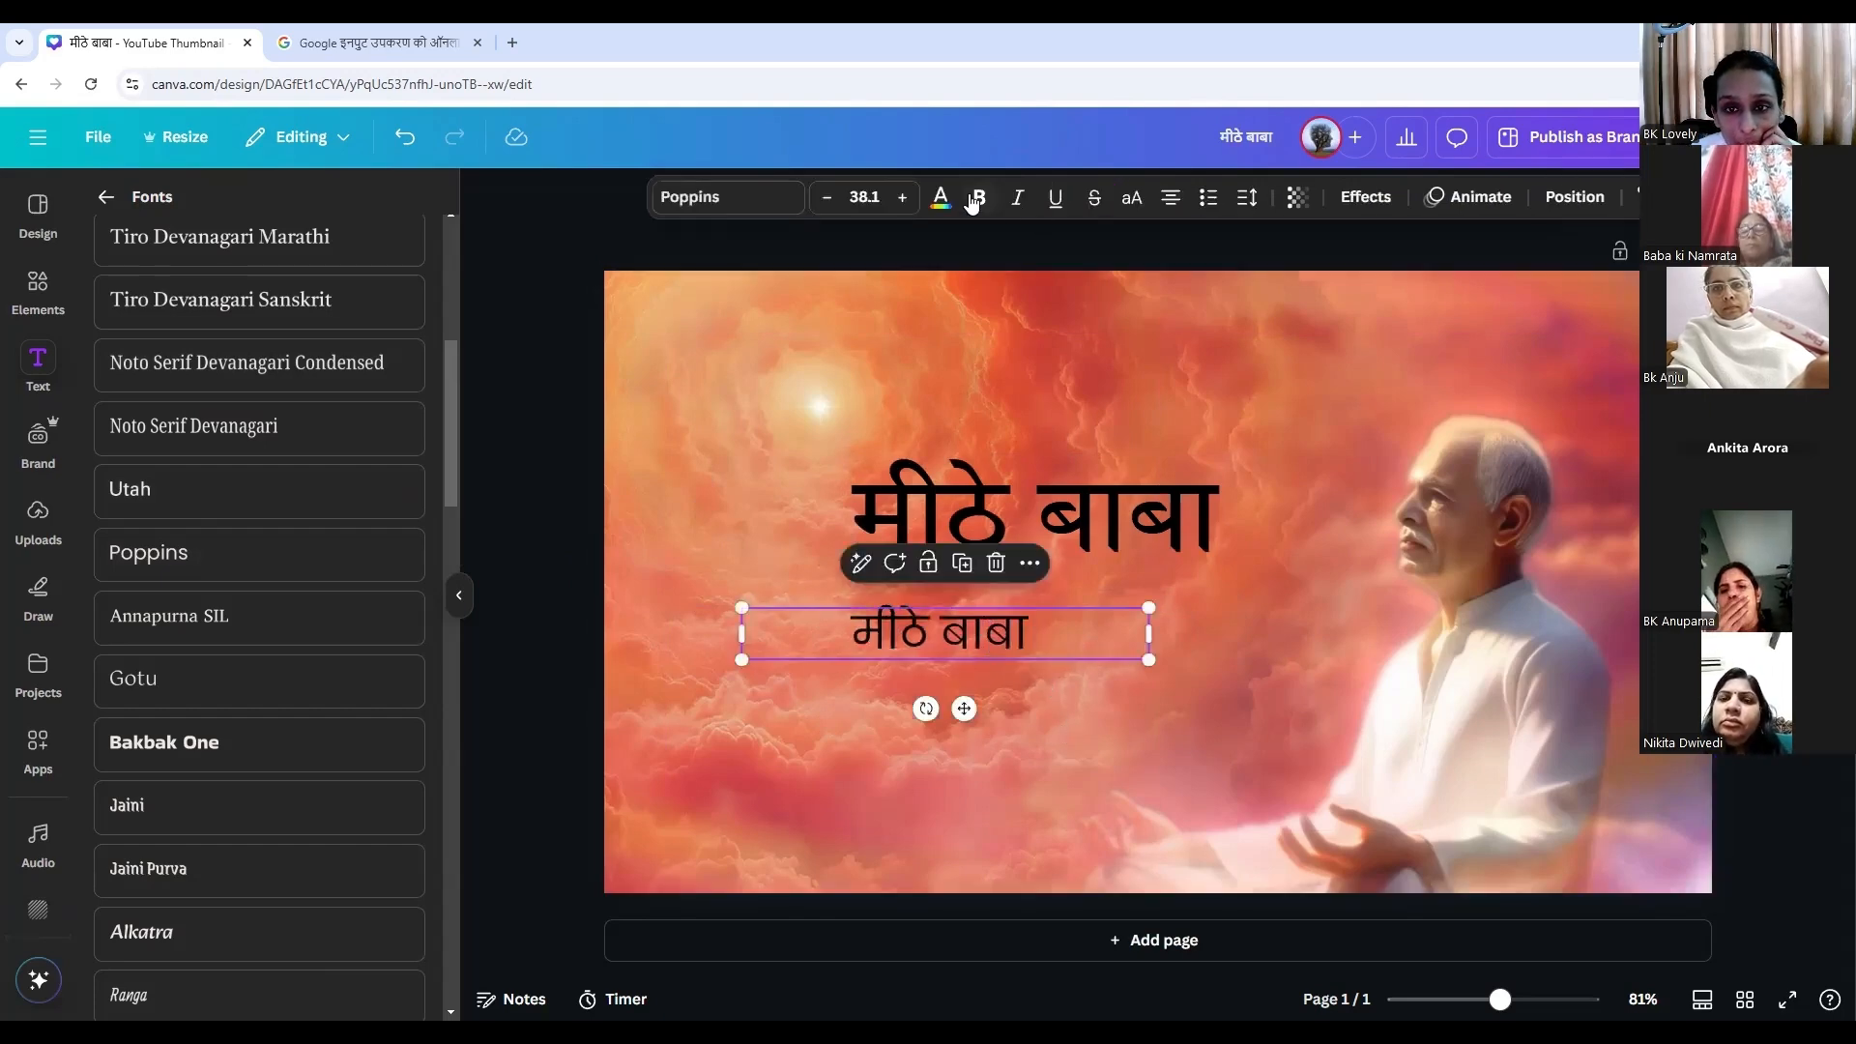
{"action": "left_click", "coordinate": [978, 197]}
{"action": "left_click", "coordinate": [1042, 721]}
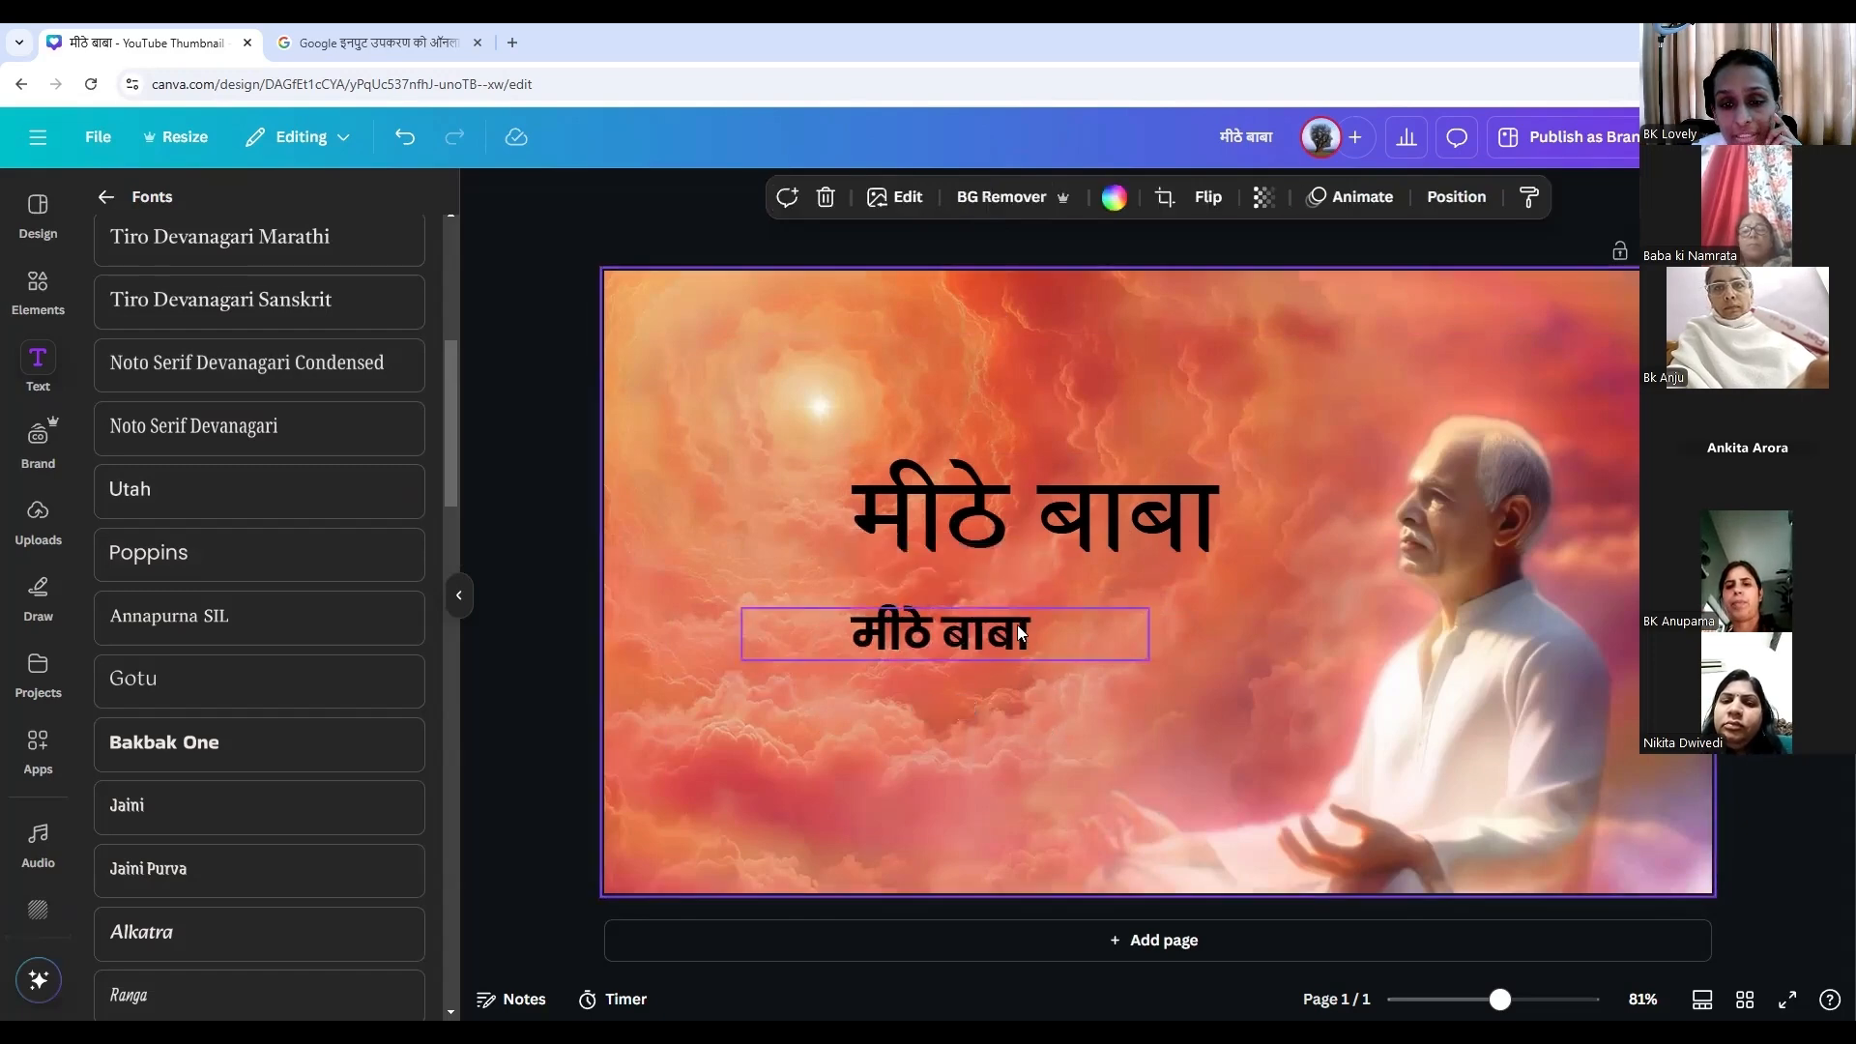
{"action": "left_click", "coordinate": [1017, 625]}
{"action": "left_click", "coordinate": [1154, 509]}
{"action": "left_click", "coordinate": [988, 633]}
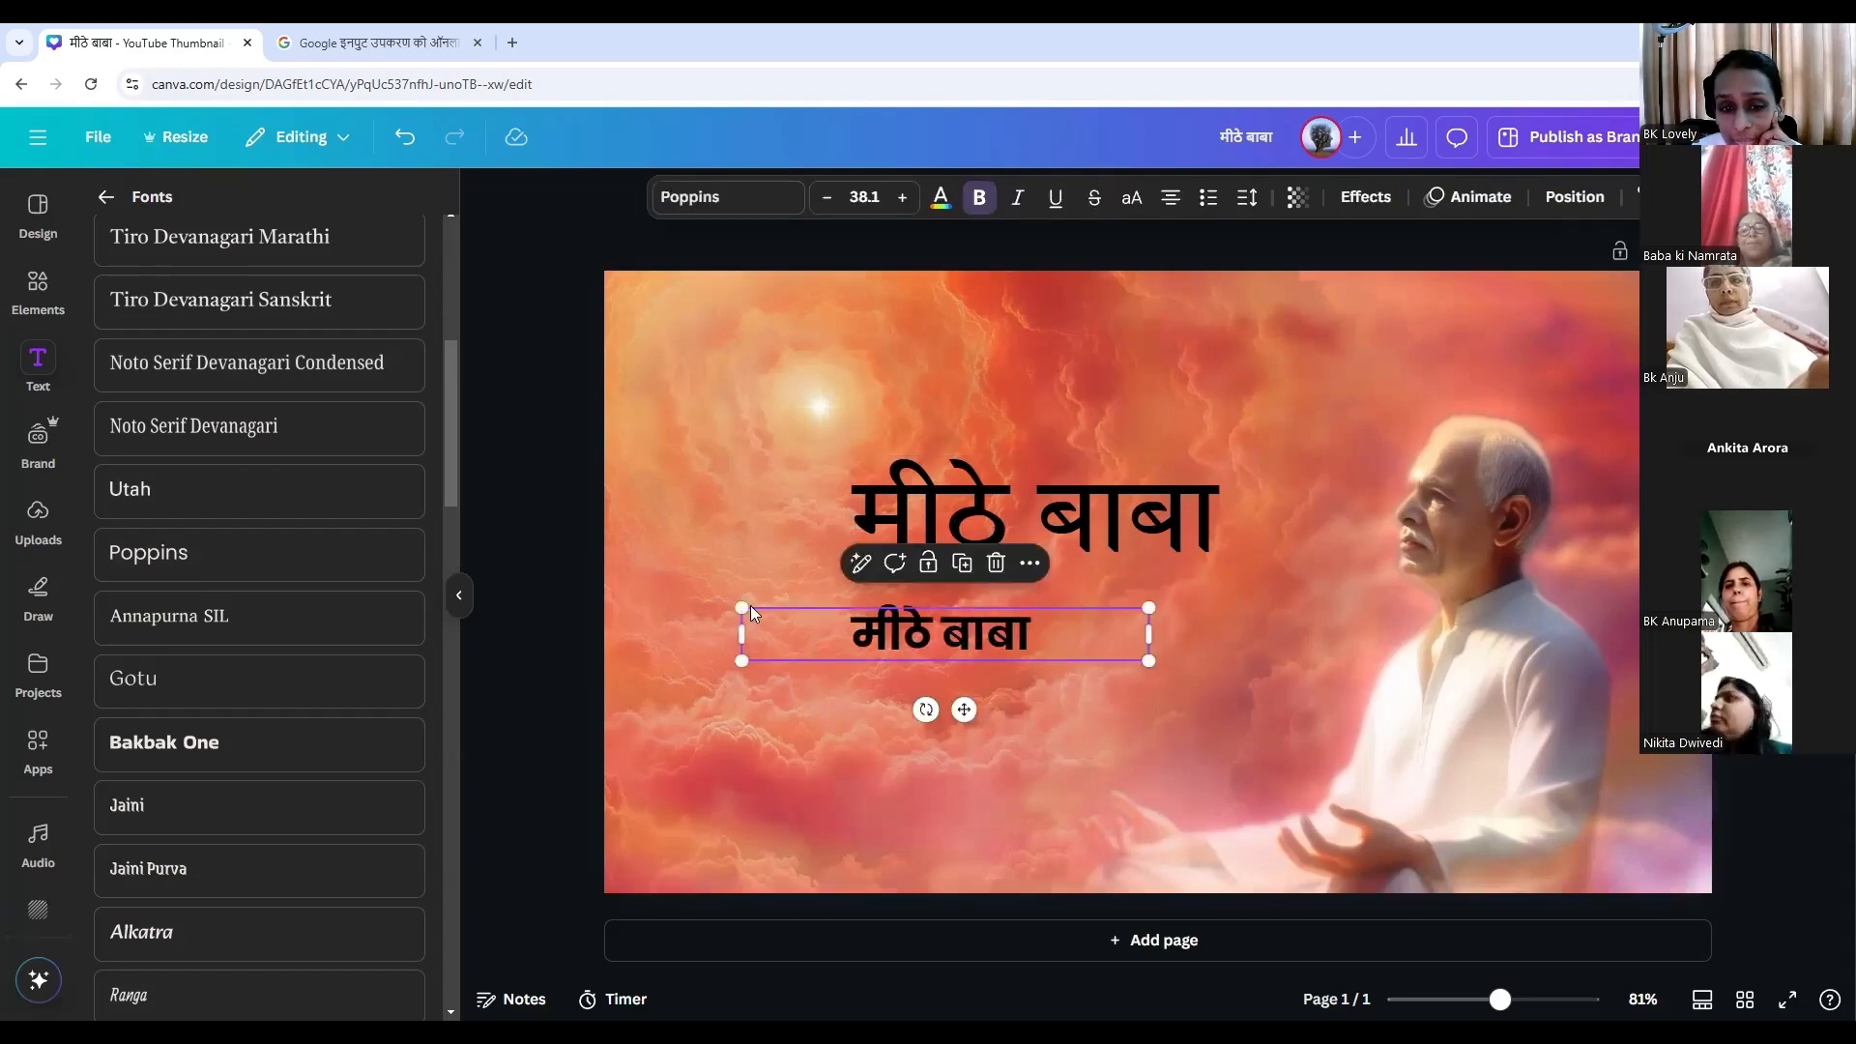
Enlarge the bold Poppins text to about size 85, narrow its text box and place it directly below the Utah line.
{"action": "left_click_drag", "start_coordinate": [743, 608], "coordinate": [565, 585]}
{"action": "left_click_drag", "start_coordinate": [940, 634], "coordinate": [1029, 660]}
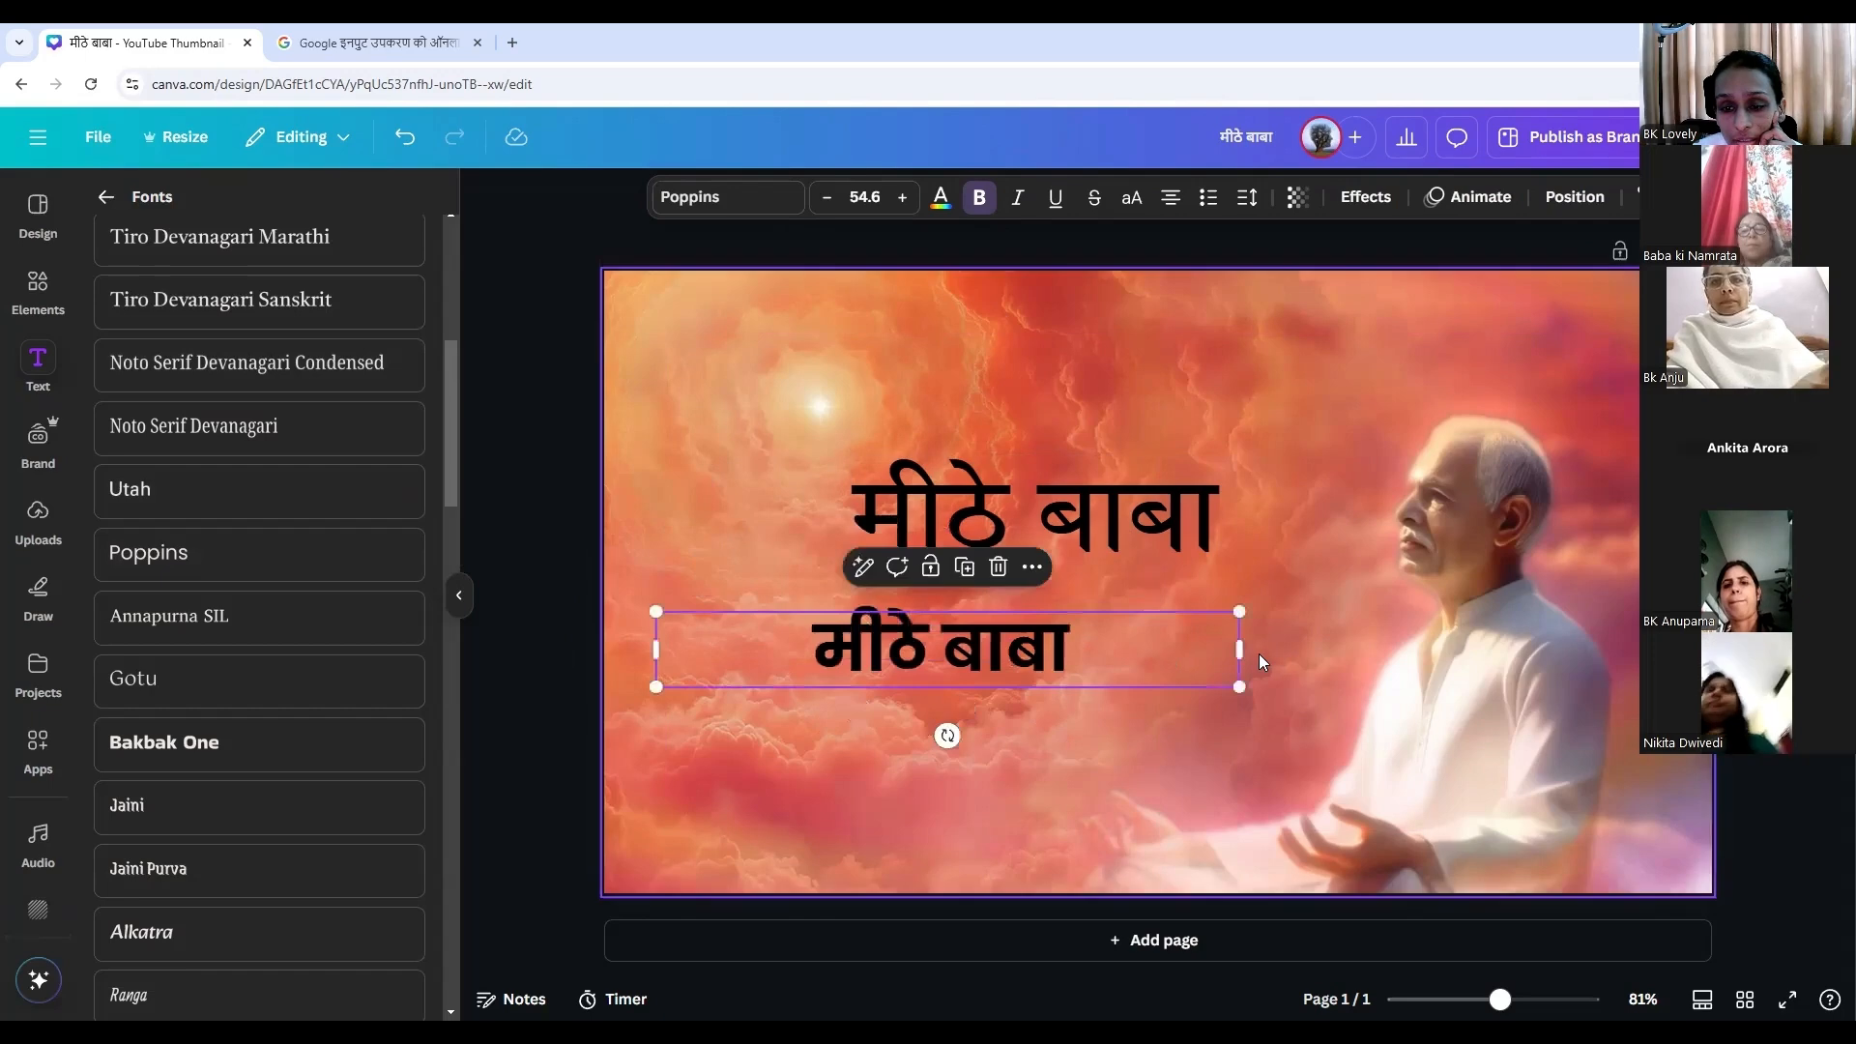
{"action": "left_click_drag", "start_coordinate": [1238, 650], "coordinate": [948, 649]}
{"action": "left_click_drag", "start_coordinate": [834, 646], "coordinate": [1020, 643]}
{"action": "left_click_drag", "start_coordinate": [836, 603], "coordinate": [680, 568]}
{"action": "left_click", "coordinate": [1019, 676]}
{"action": "left_click_drag", "start_coordinate": [1019, 677], "coordinate": [1094, 661]}
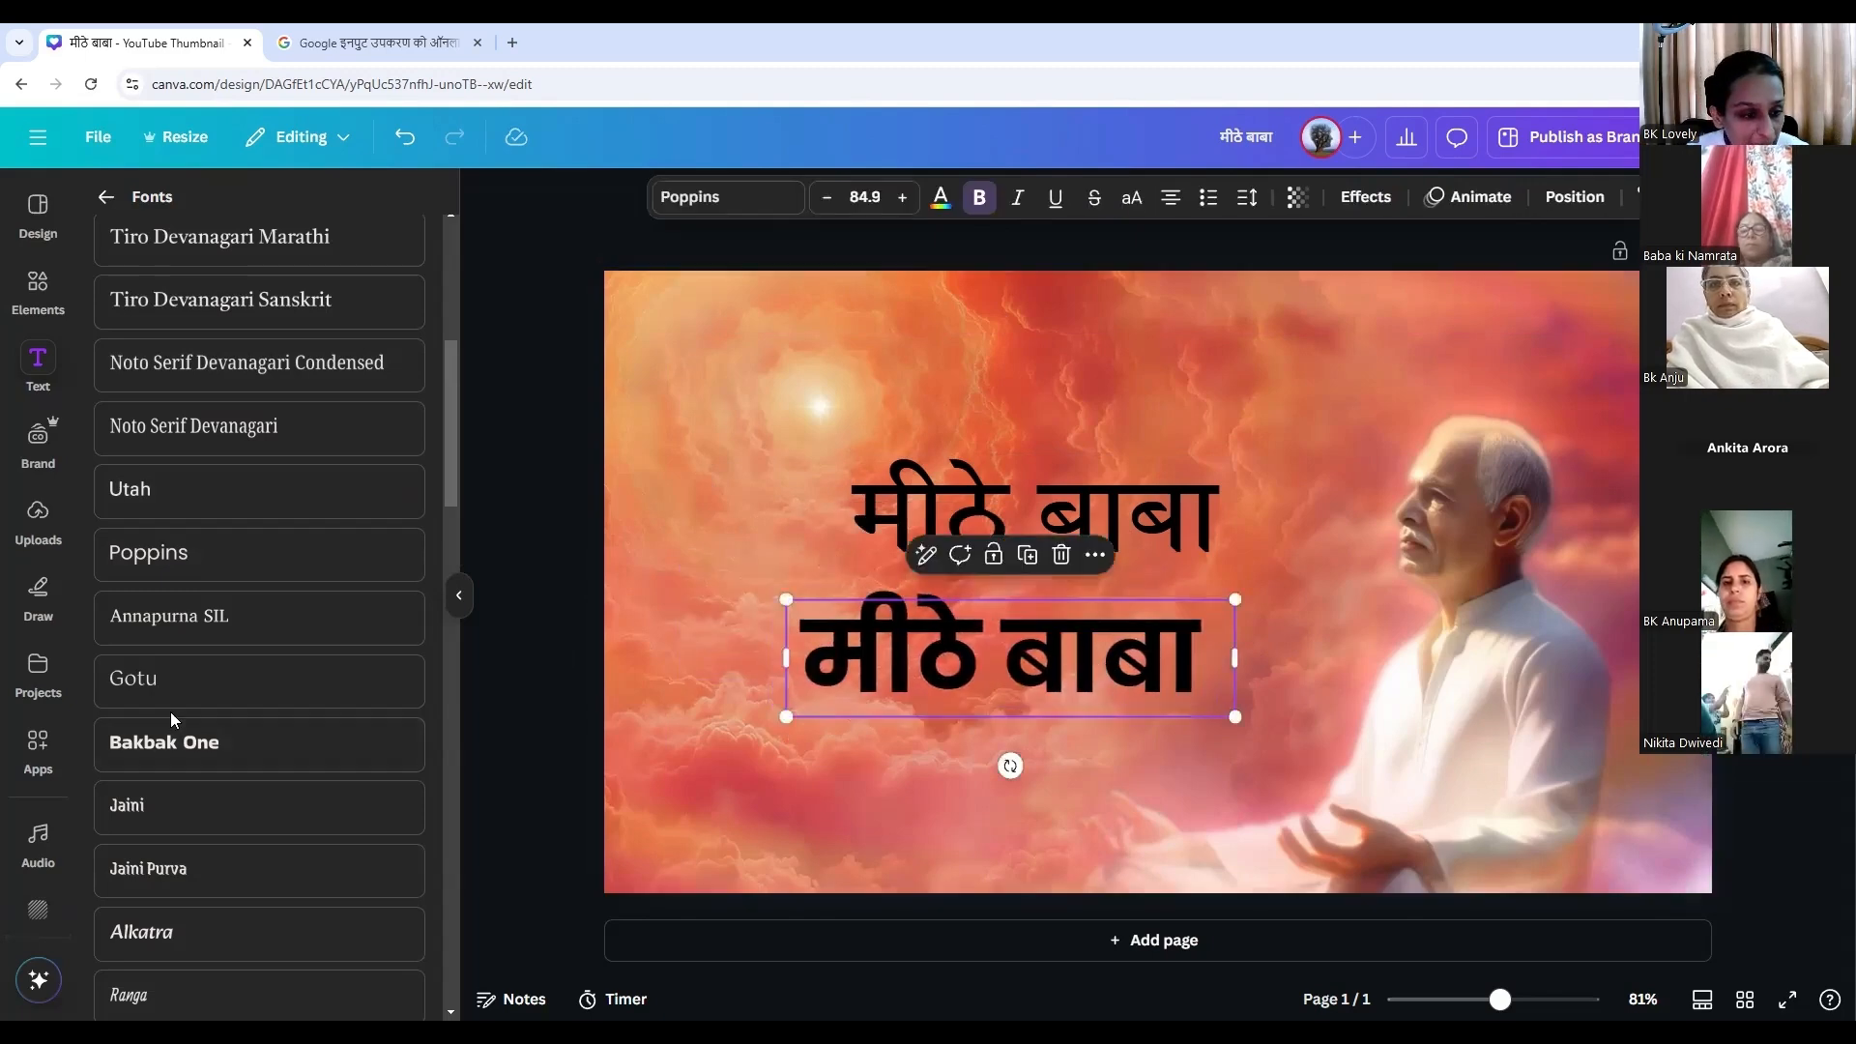
Add a Yatra One text box at about size 35 below the Poppins line, reading "मीठे बाबा".
{"action": "scroll", "coordinate": [170, 711], "scroll_direction": "down", "scroll_amount": 3}
{"action": "scroll", "coordinate": [170, 712], "scroll_direction": "down", "scroll_amount": 2}
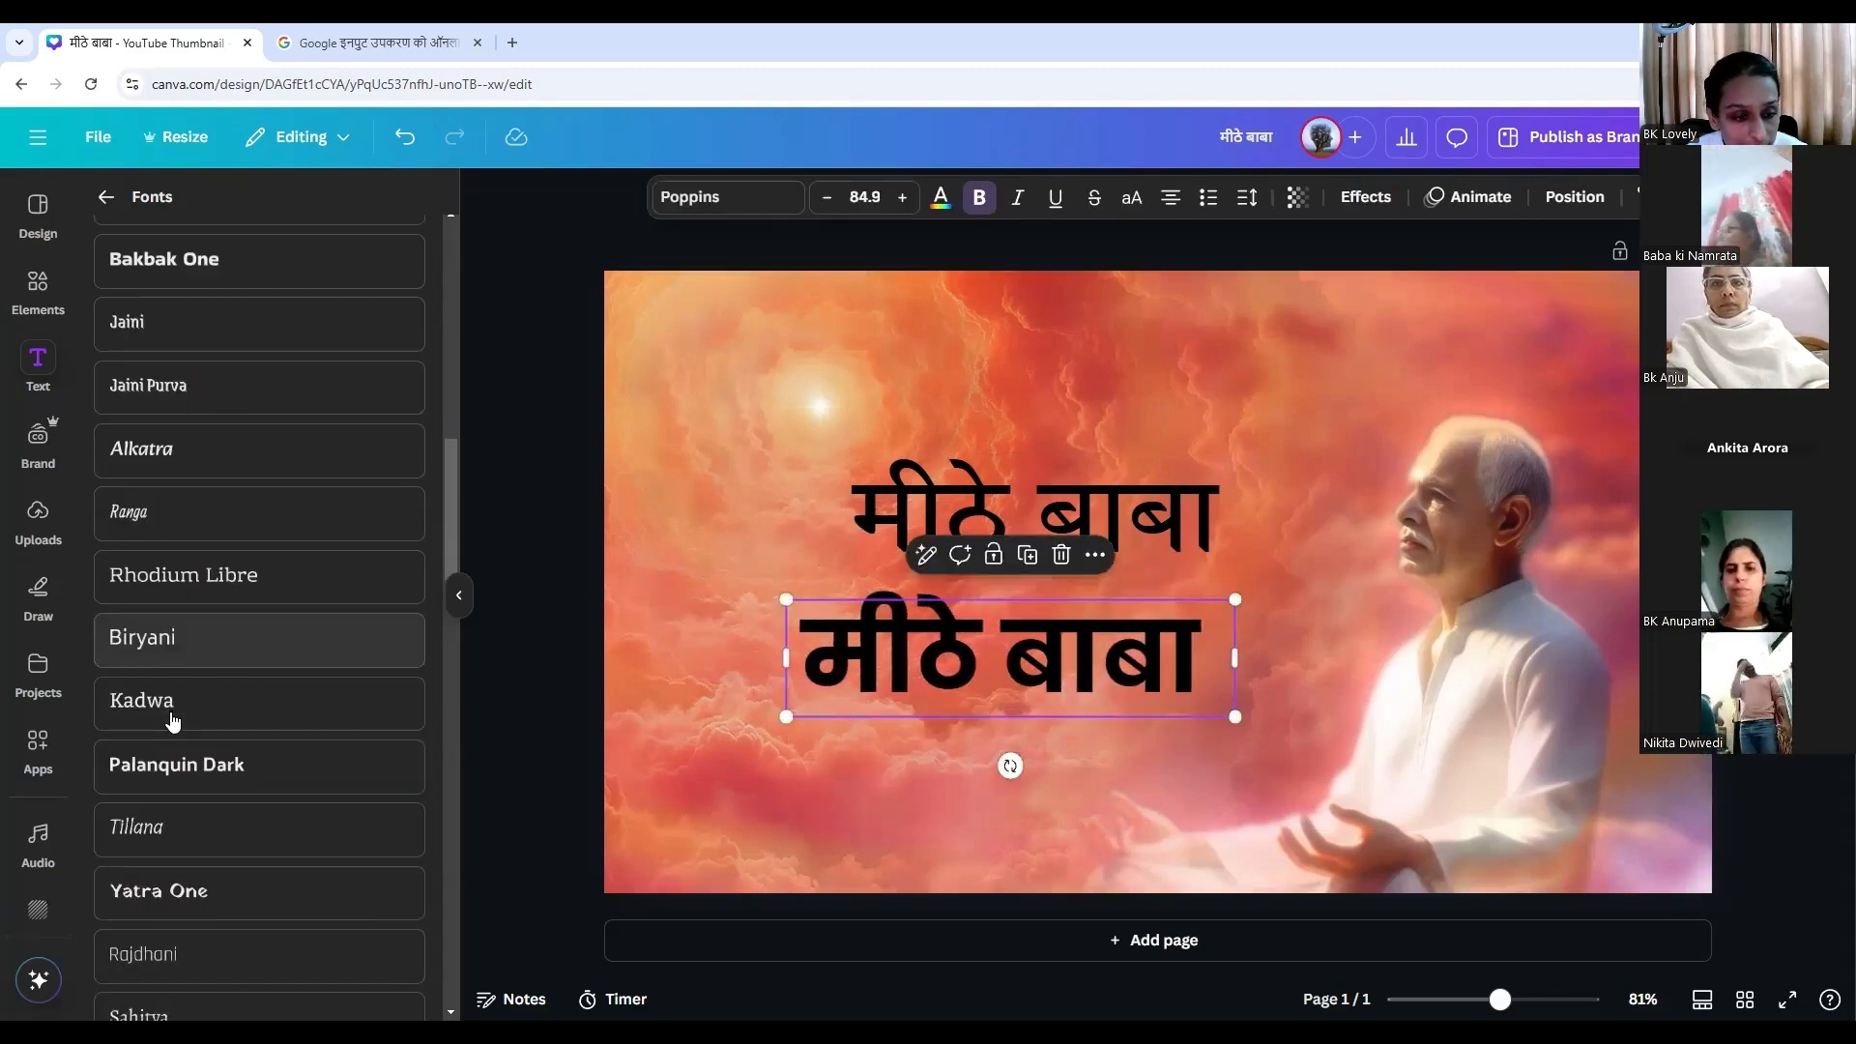
{"action": "left_click", "coordinate": [191, 893]}
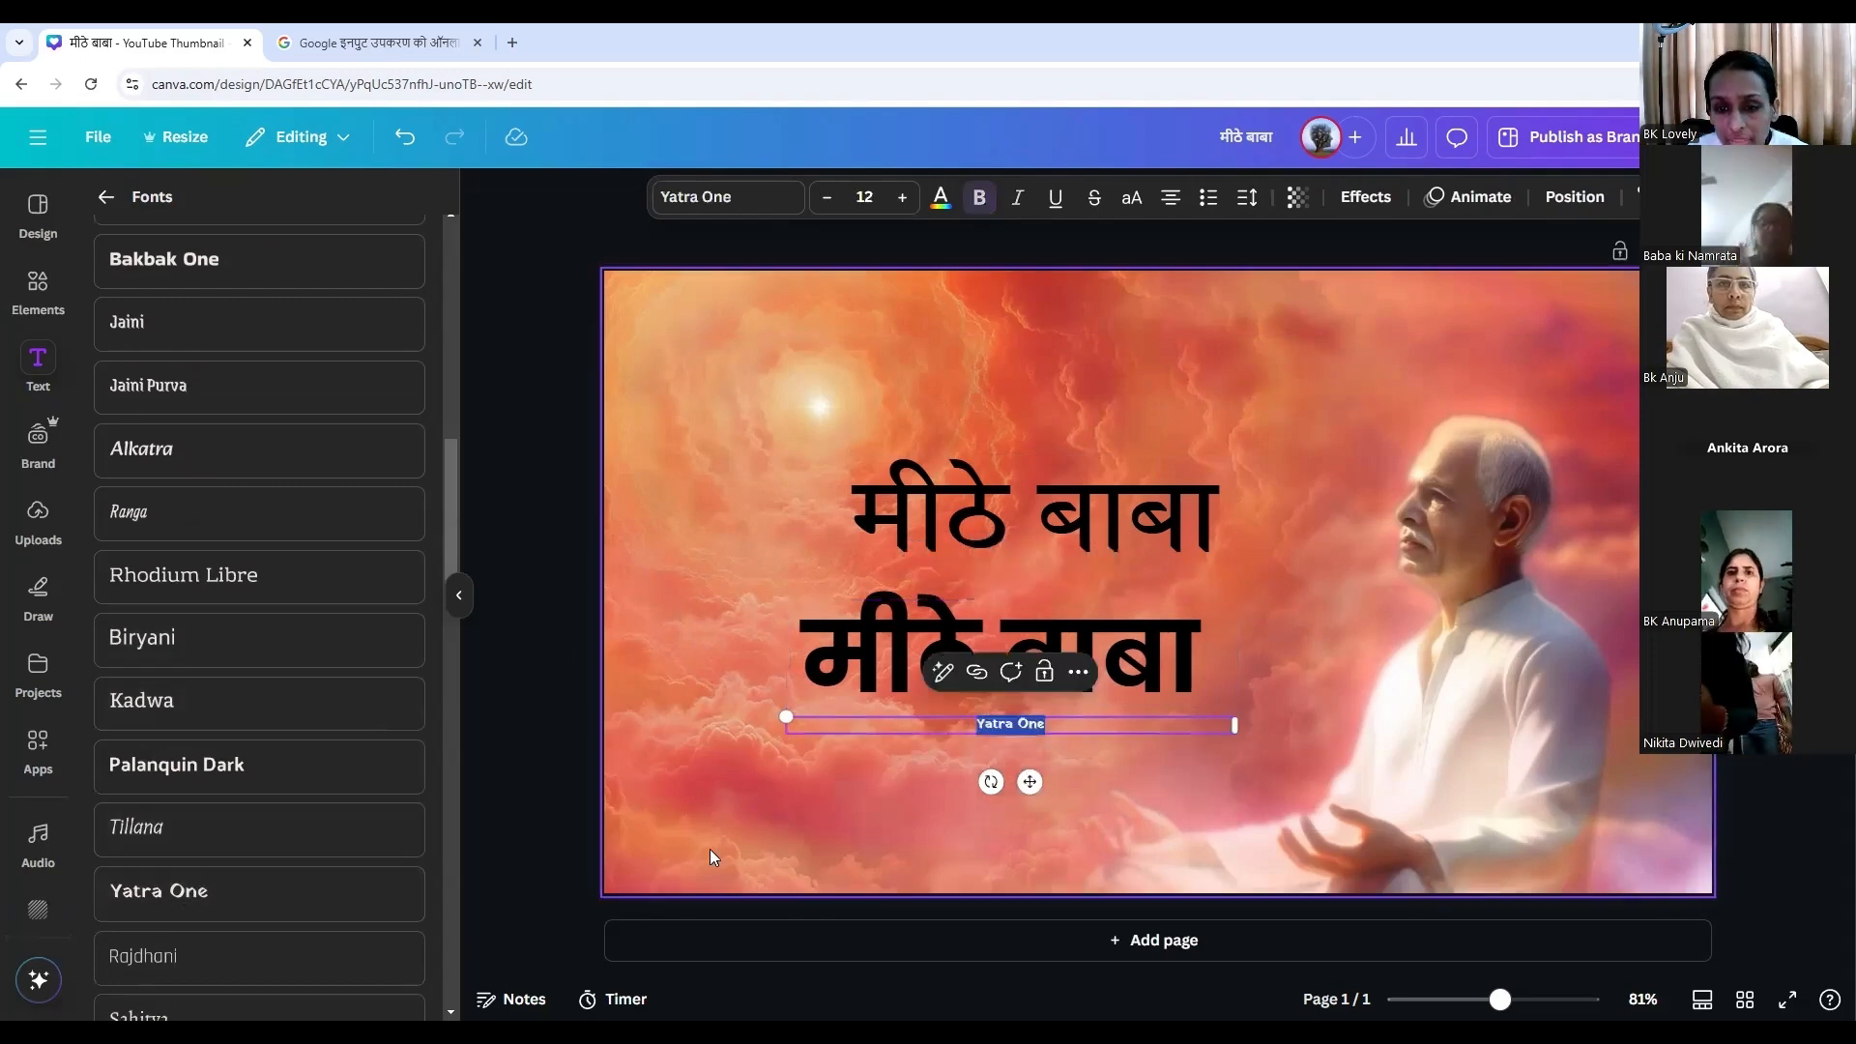
{"action": "left_click_drag", "start_coordinate": [1238, 723], "coordinate": [944, 719]}
{"action": "left_click_drag", "start_coordinate": [782, 711], "coordinate": [493, 410]}
{"action": "left_click", "coordinate": [936, 756]}
{"action": "left_click_drag", "start_coordinate": [838, 722], "coordinate": [1093, 784]}
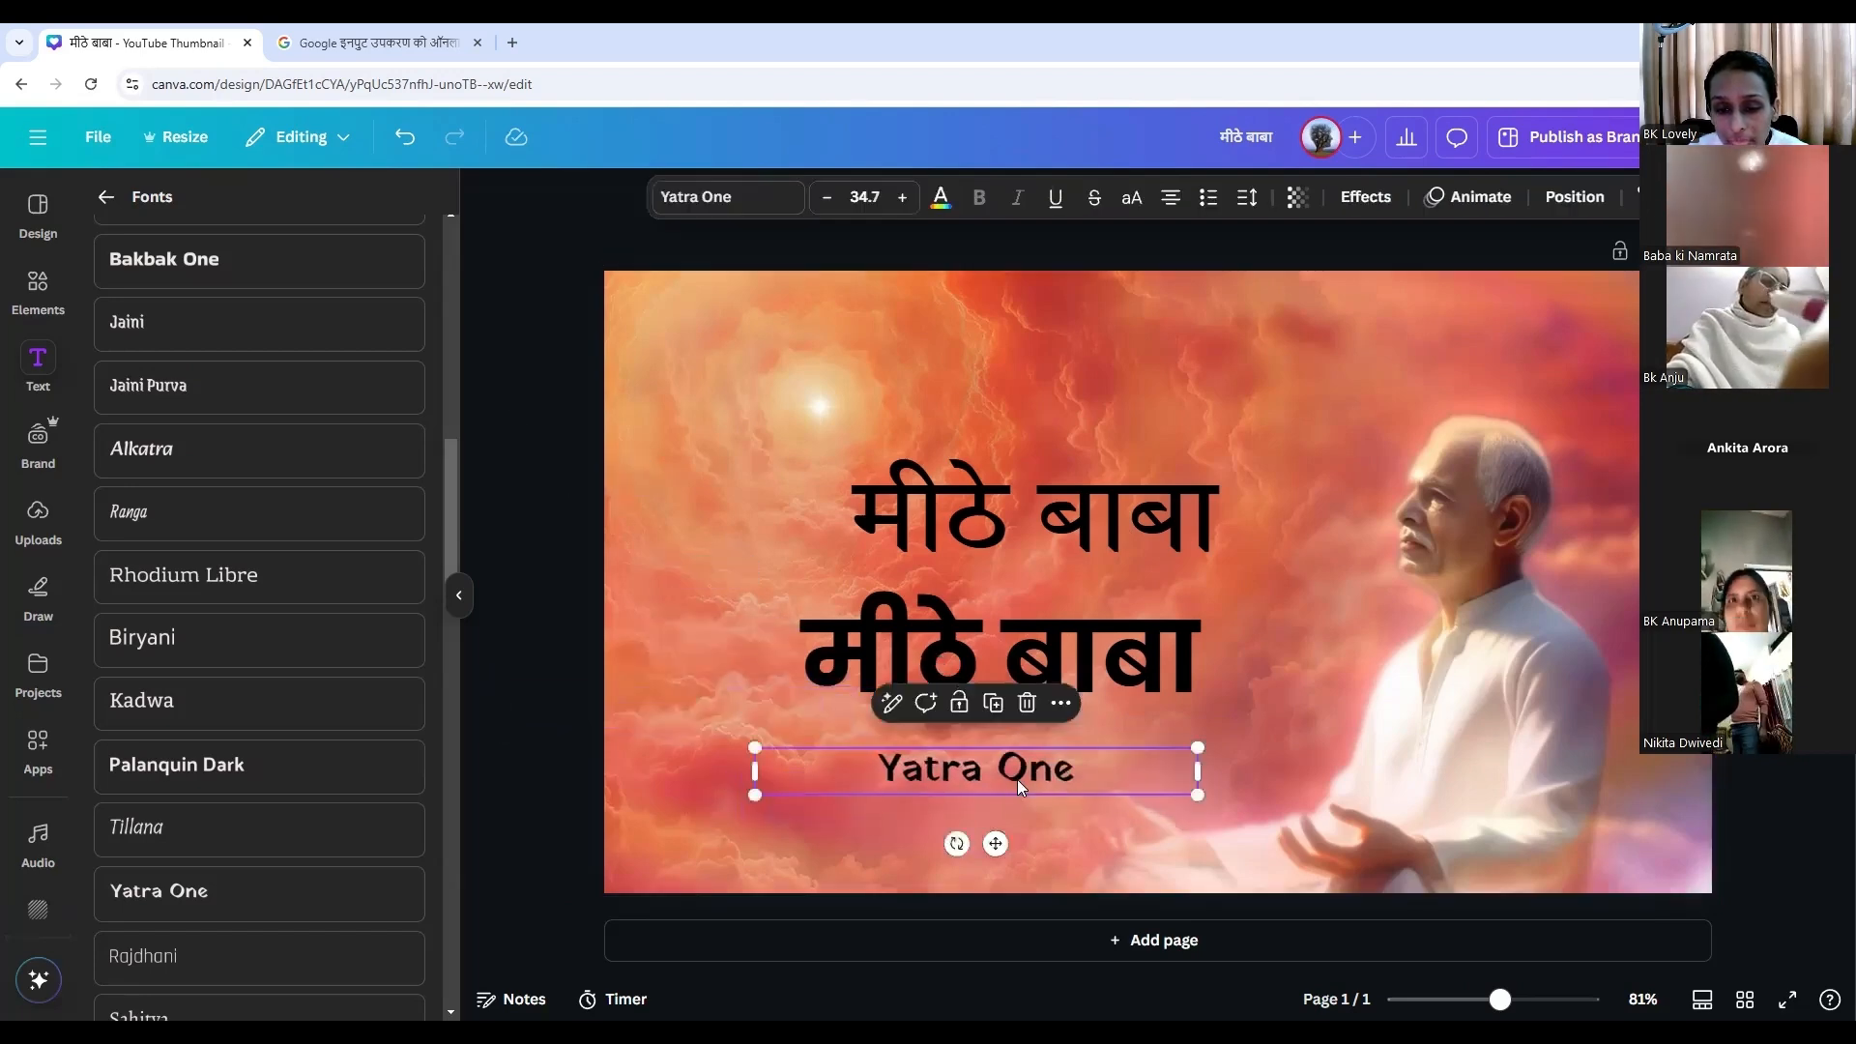
{"action": "type", "text": "मीठे बाबा"}
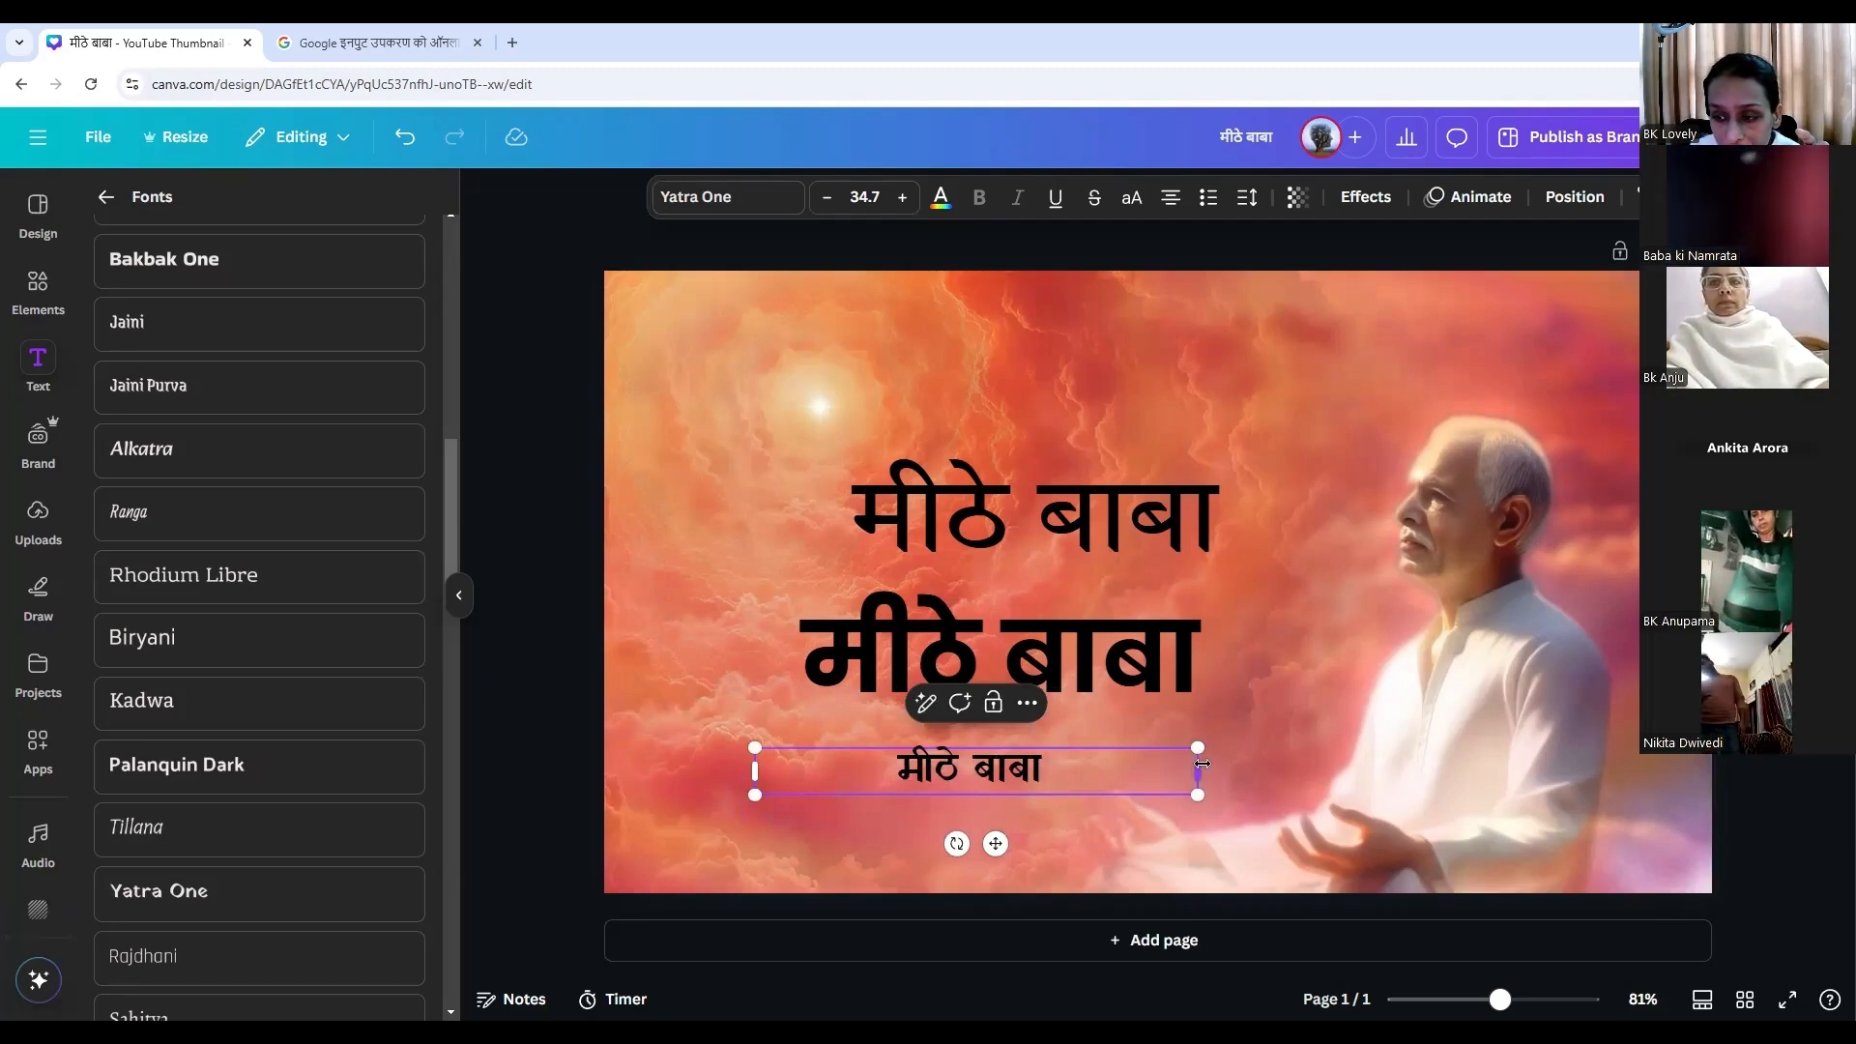
Enlarge the Yatra One text to about size 82 and place it beneath the Poppins line.
{"action": "left_click_drag", "start_coordinate": [1183, 764], "coordinate": [955, 771]}
{"action": "left_click_drag", "start_coordinate": [754, 751], "coordinate": [502, 545]}
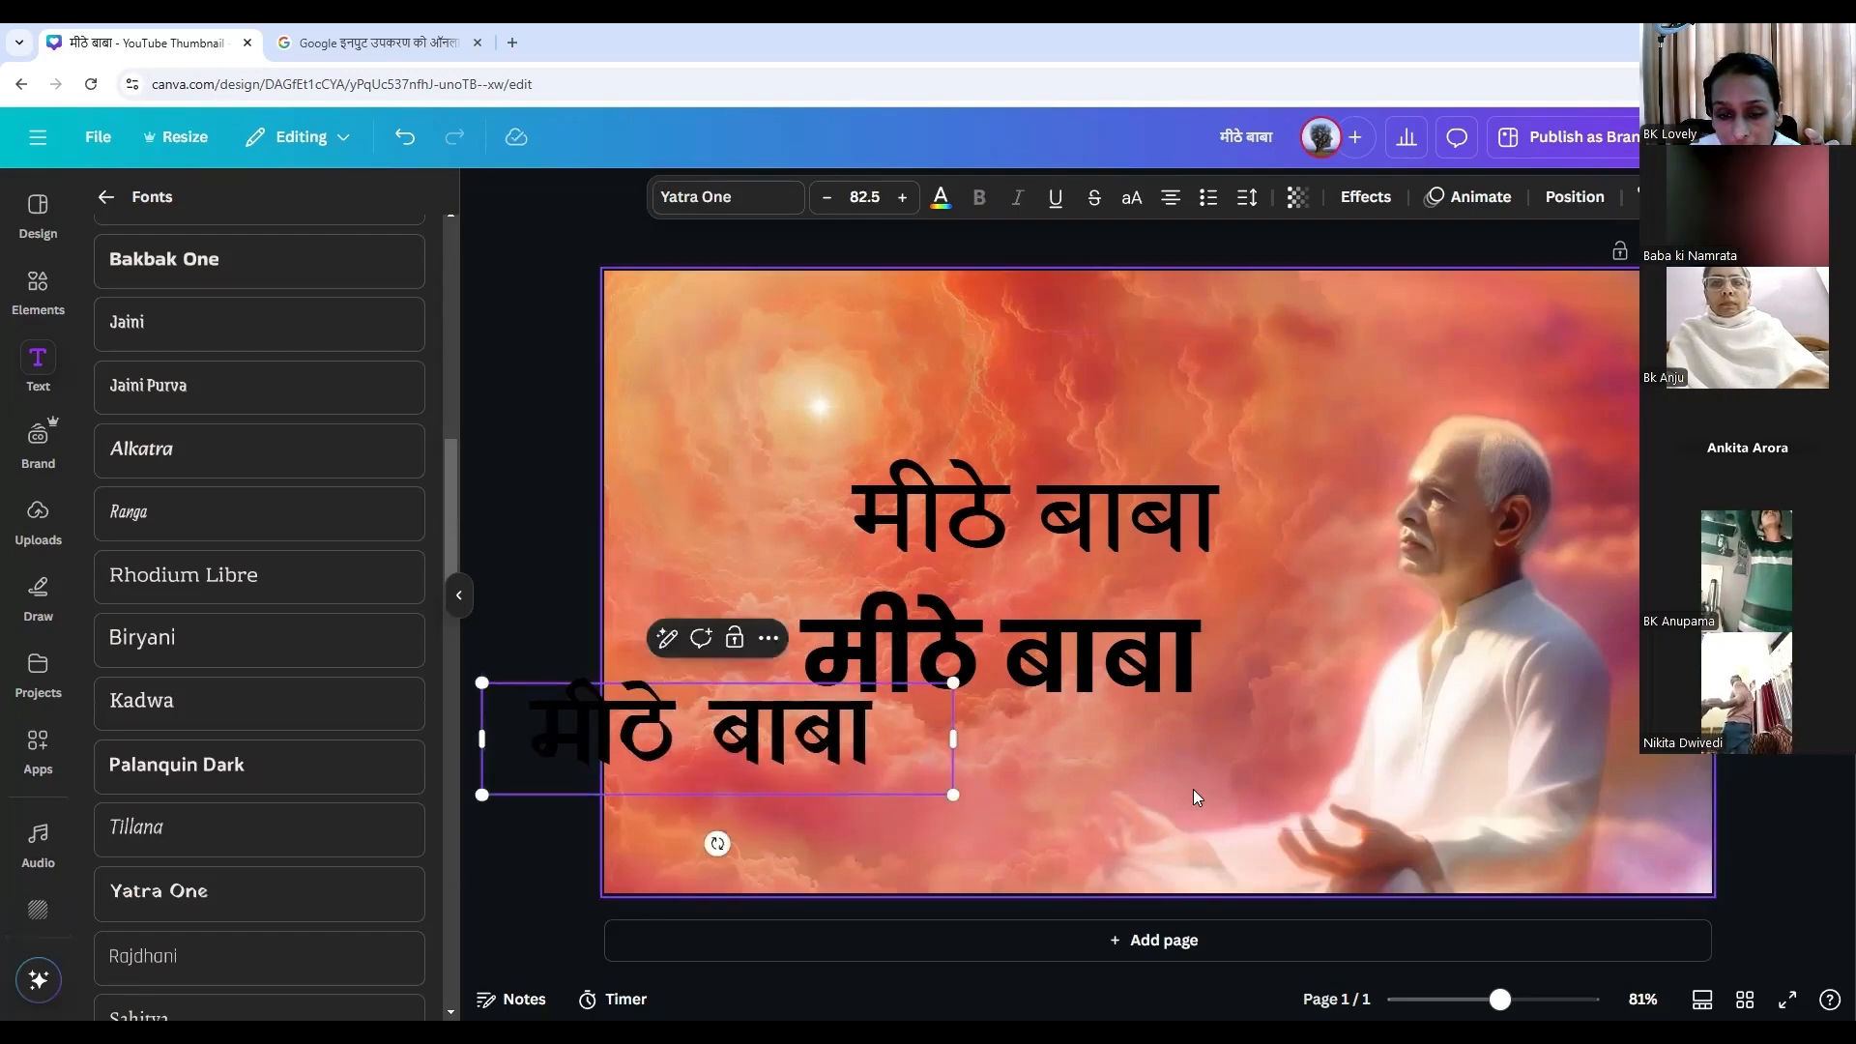
{"action": "left_click", "coordinate": [1198, 800]}
{"action": "left_click_drag", "start_coordinate": [859, 733], "coordinate": [1153, 772]}
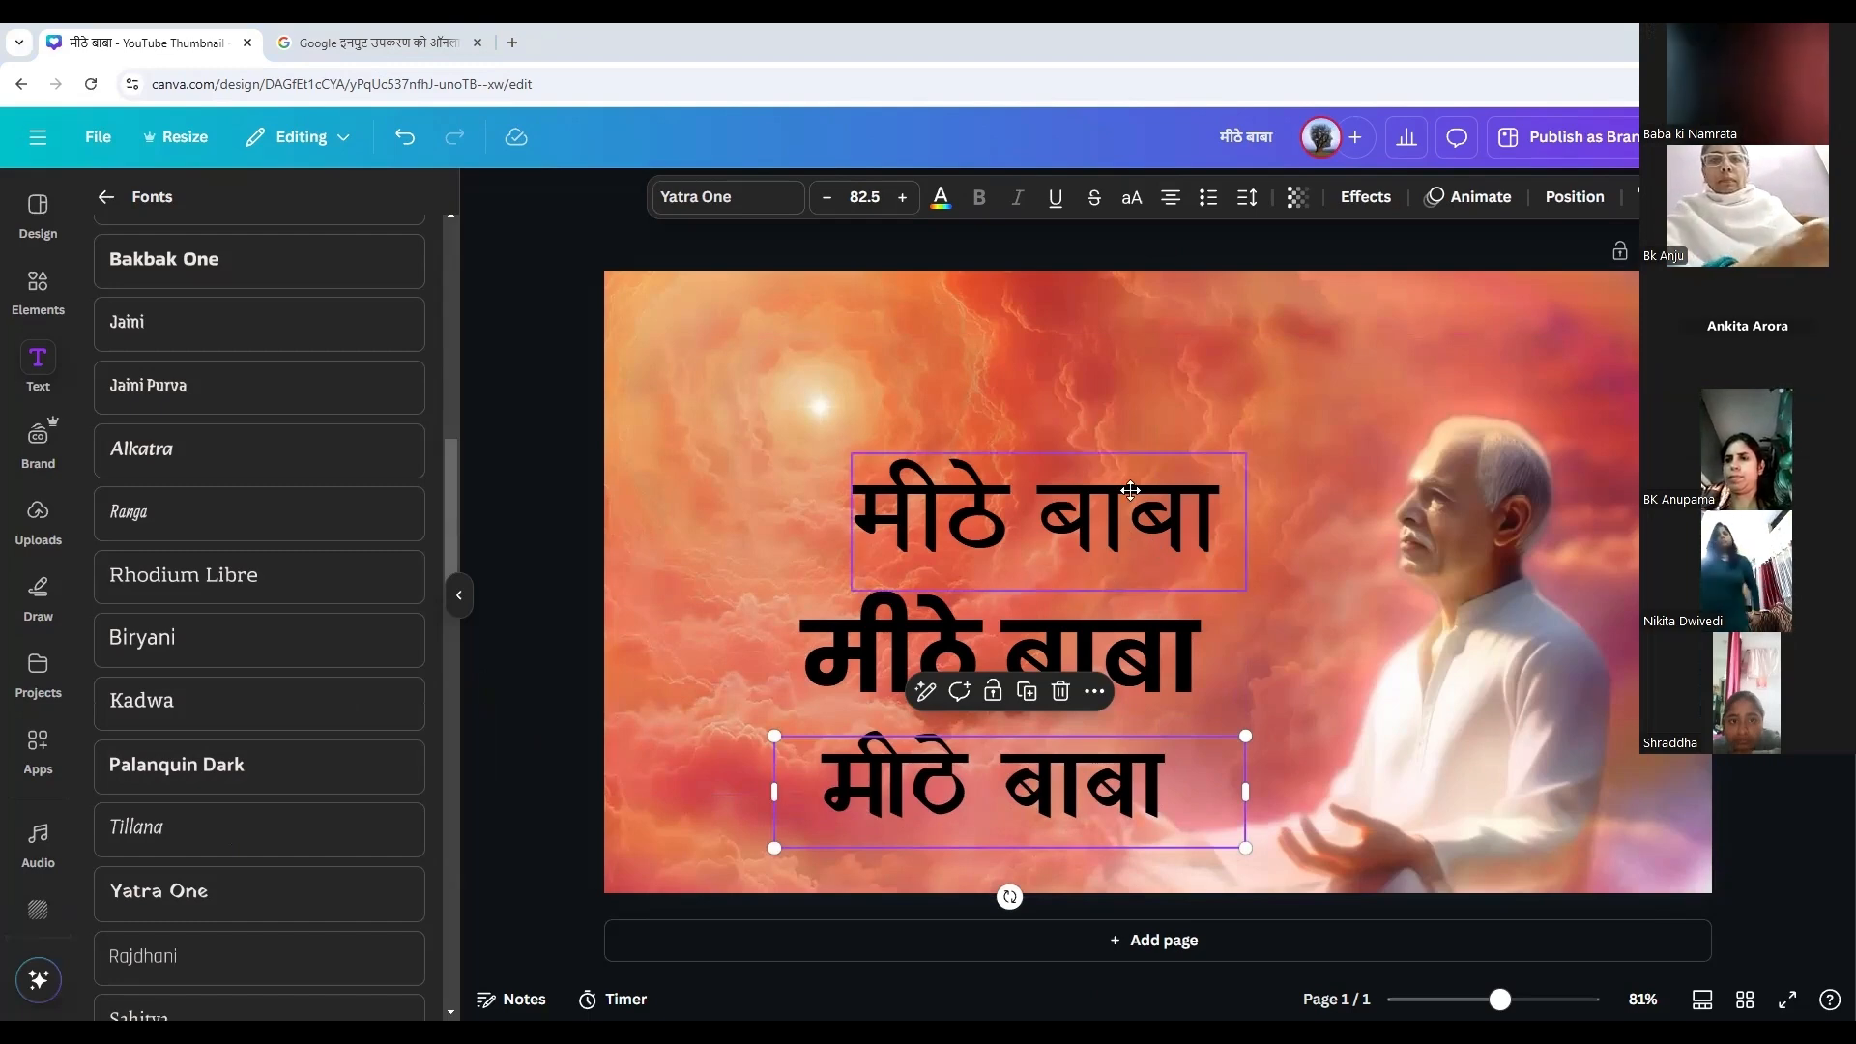
Move the Utah, Poppins and Yatra One lines higher on the thumbnail, keeping them stacked.
{"action": "left_click_drag", "start_coordinate": [1131, 491], "coordinate": [1121, 400]}
{"action": "left_click_drag", "start_coordinate": [1080, 653], "coordinate": [1103, 571]}
{"action": "left_click_drag", "start_coordinate": [1071, 785], "coordinate": [1100, 717]}
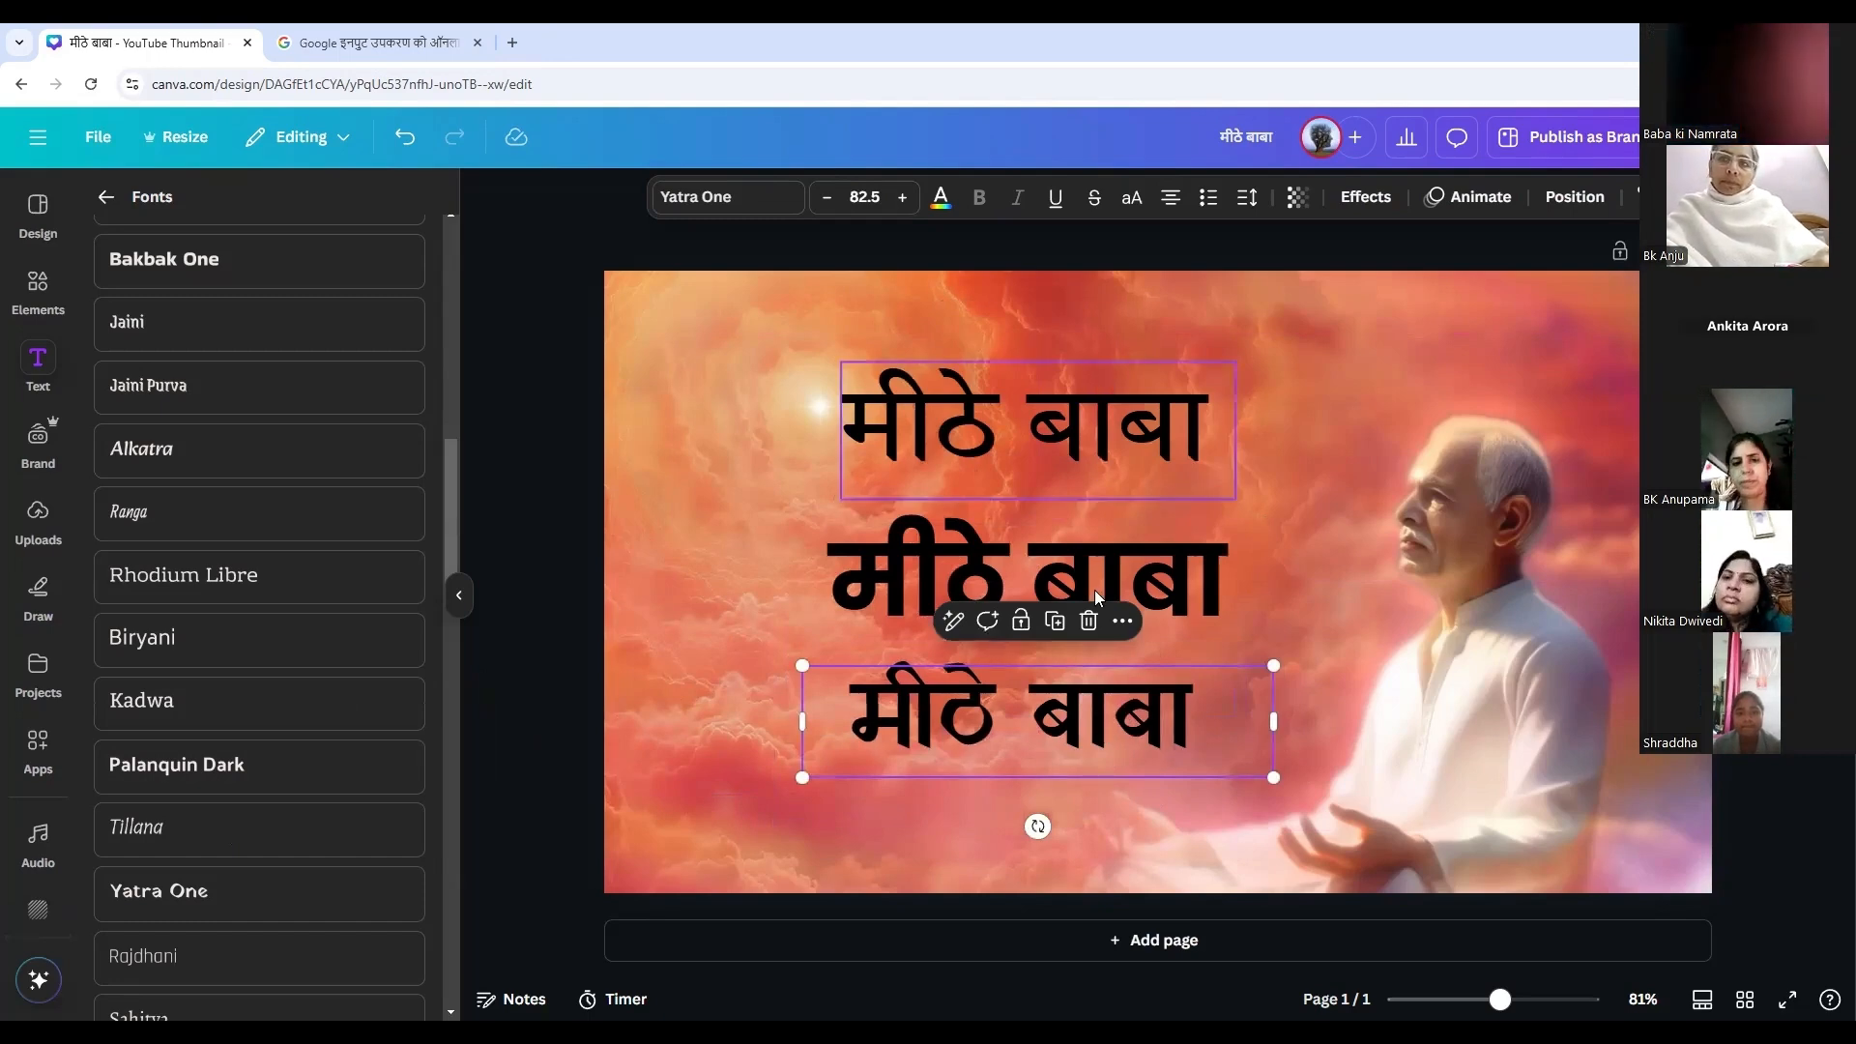
Compare the Utah, Poppins and Yatra One versions of "मीठे बाबा" and look through more Hindi-compatible fonts.
{"action": "left_click", "coordinate": [1136, 594]}
{"action": "left_click", "coordinate": [1136, 712]}
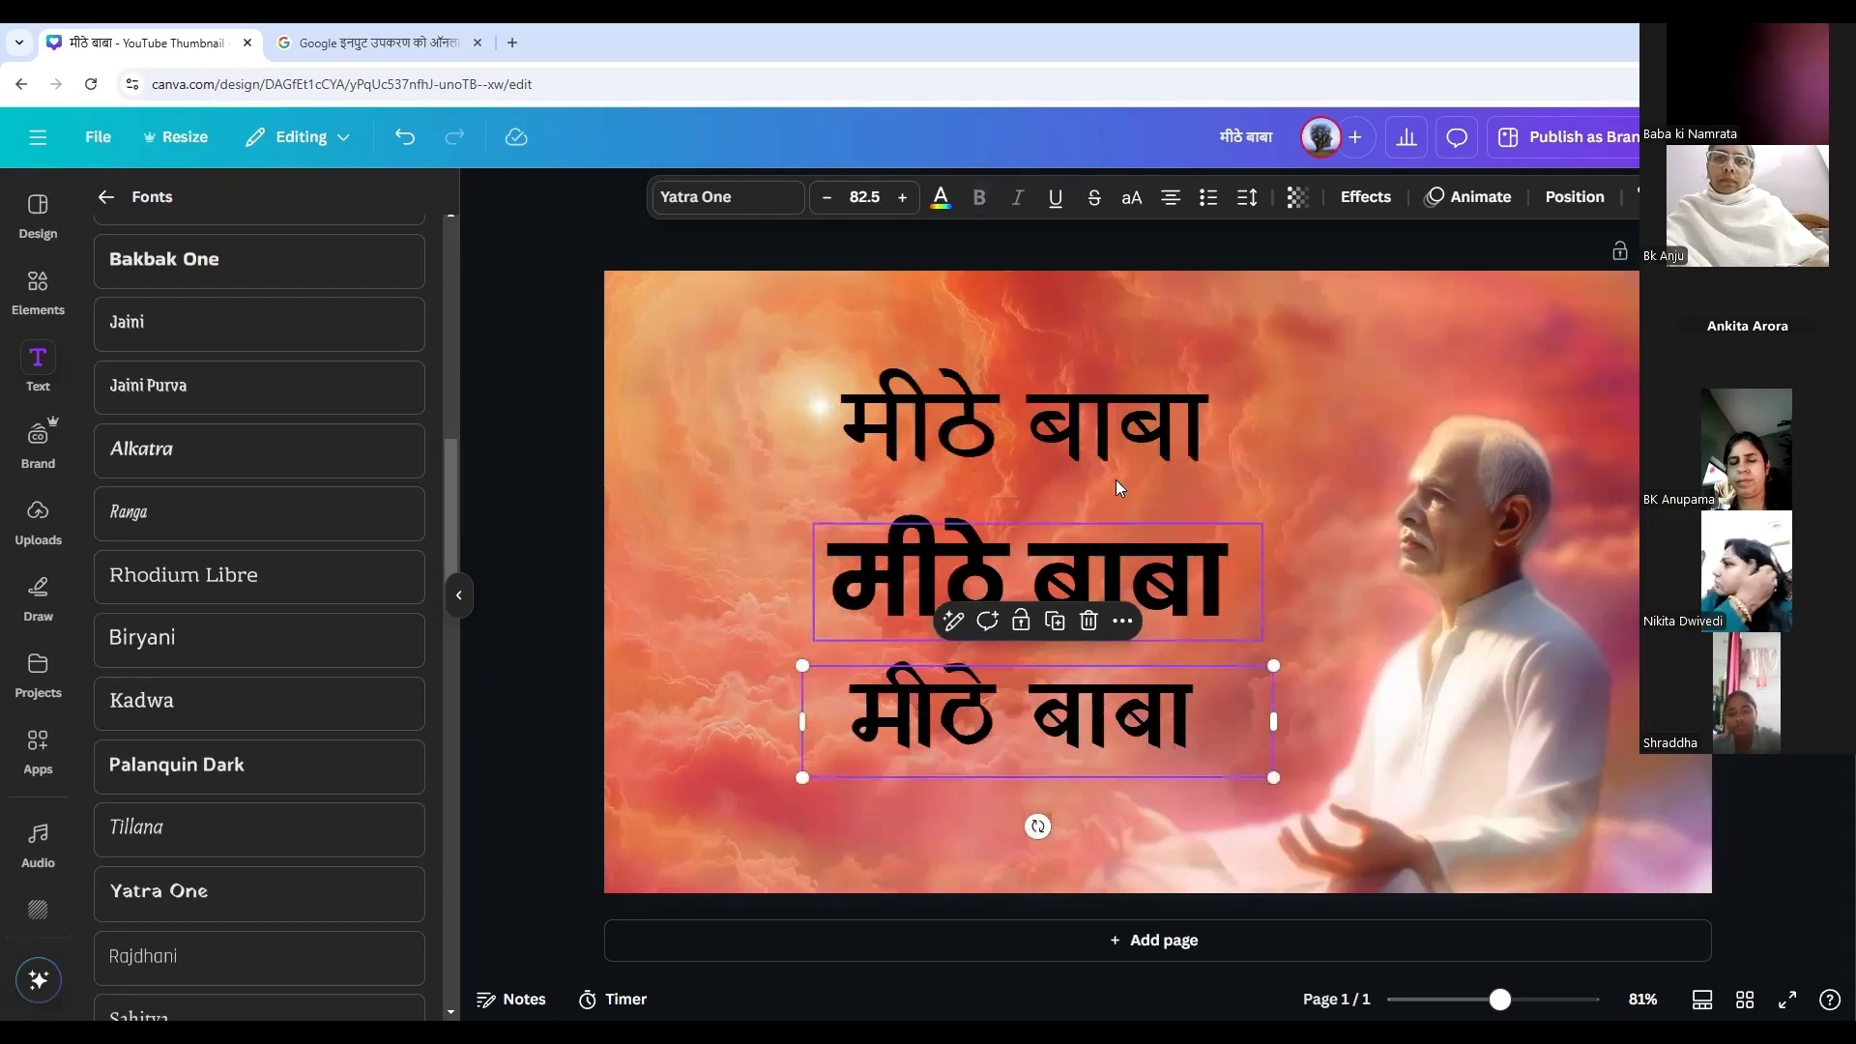
{"action": "left_click", "coordinate": [1116, 480]}
{"action": "left_click", "coordinate": [1161, 590]}
{"action": "left_click", "coordinate": [1169, 715]}
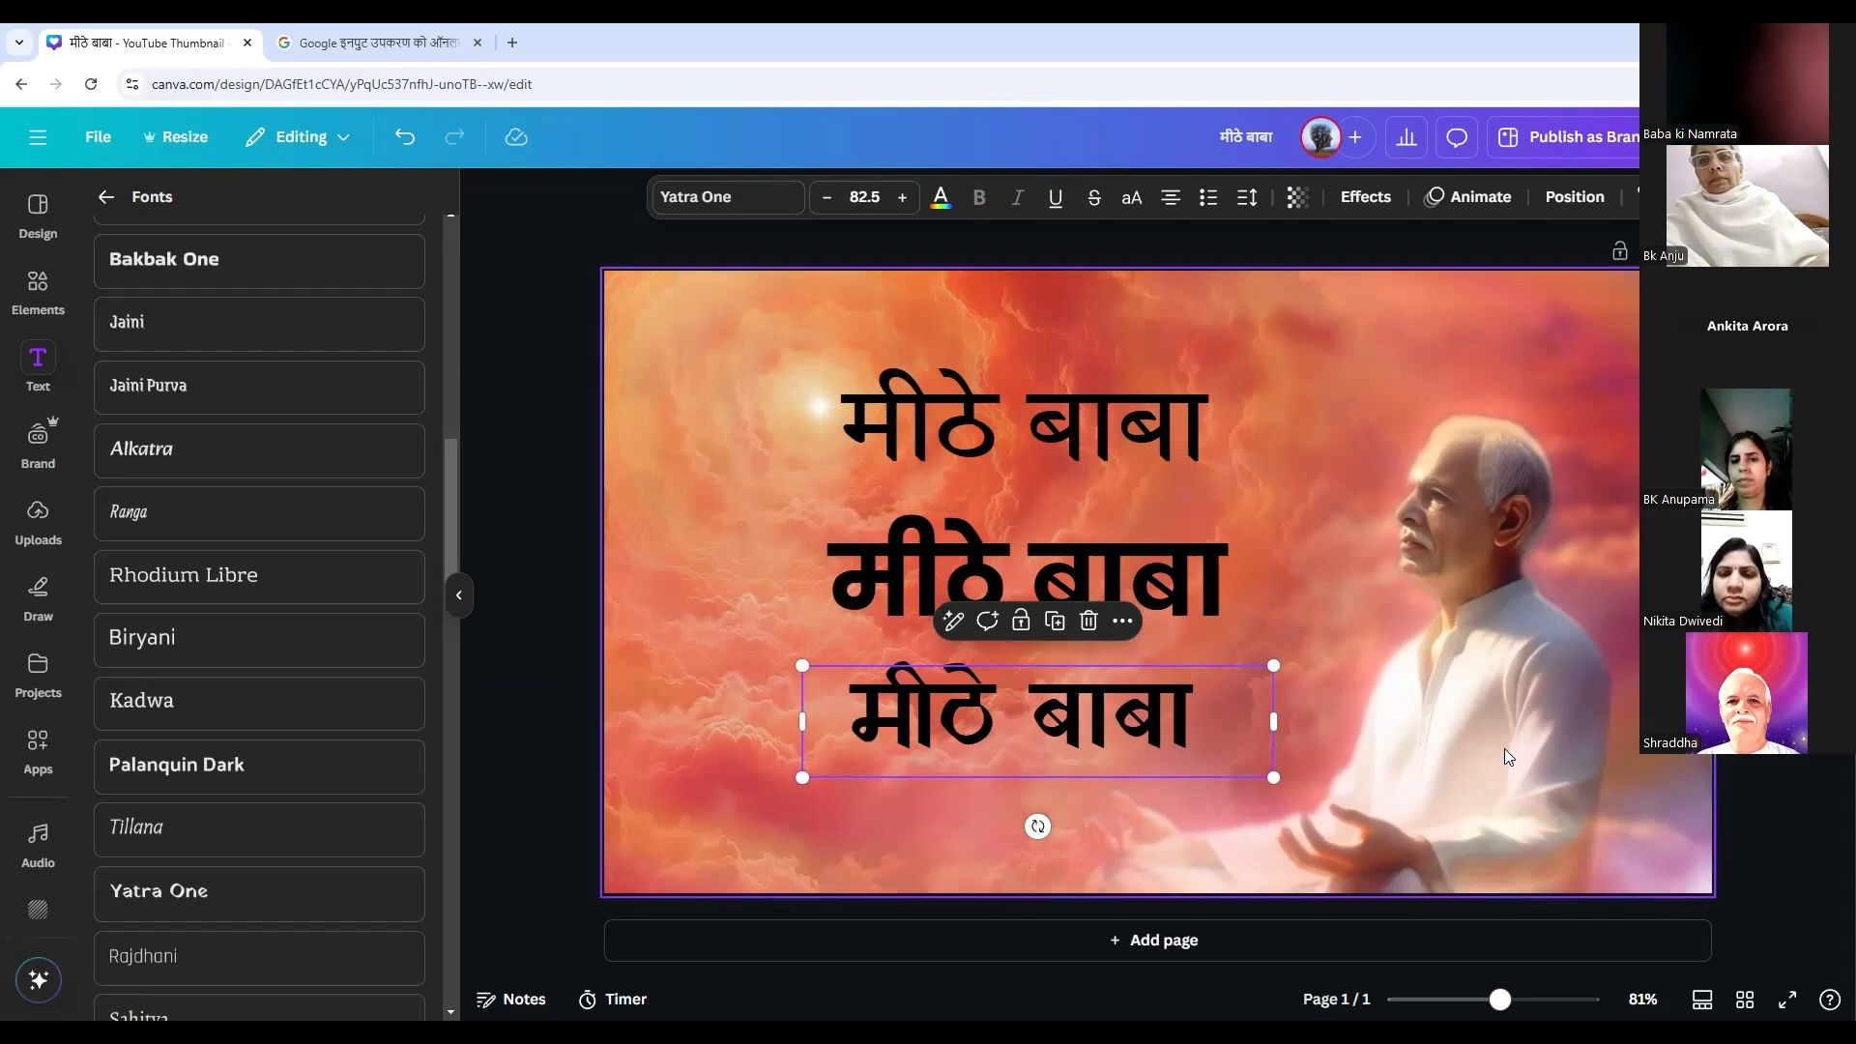
{"action": "scroll", "coordinate": [177, 799], "scroll_direction": "down", "scroll_amount": 4}
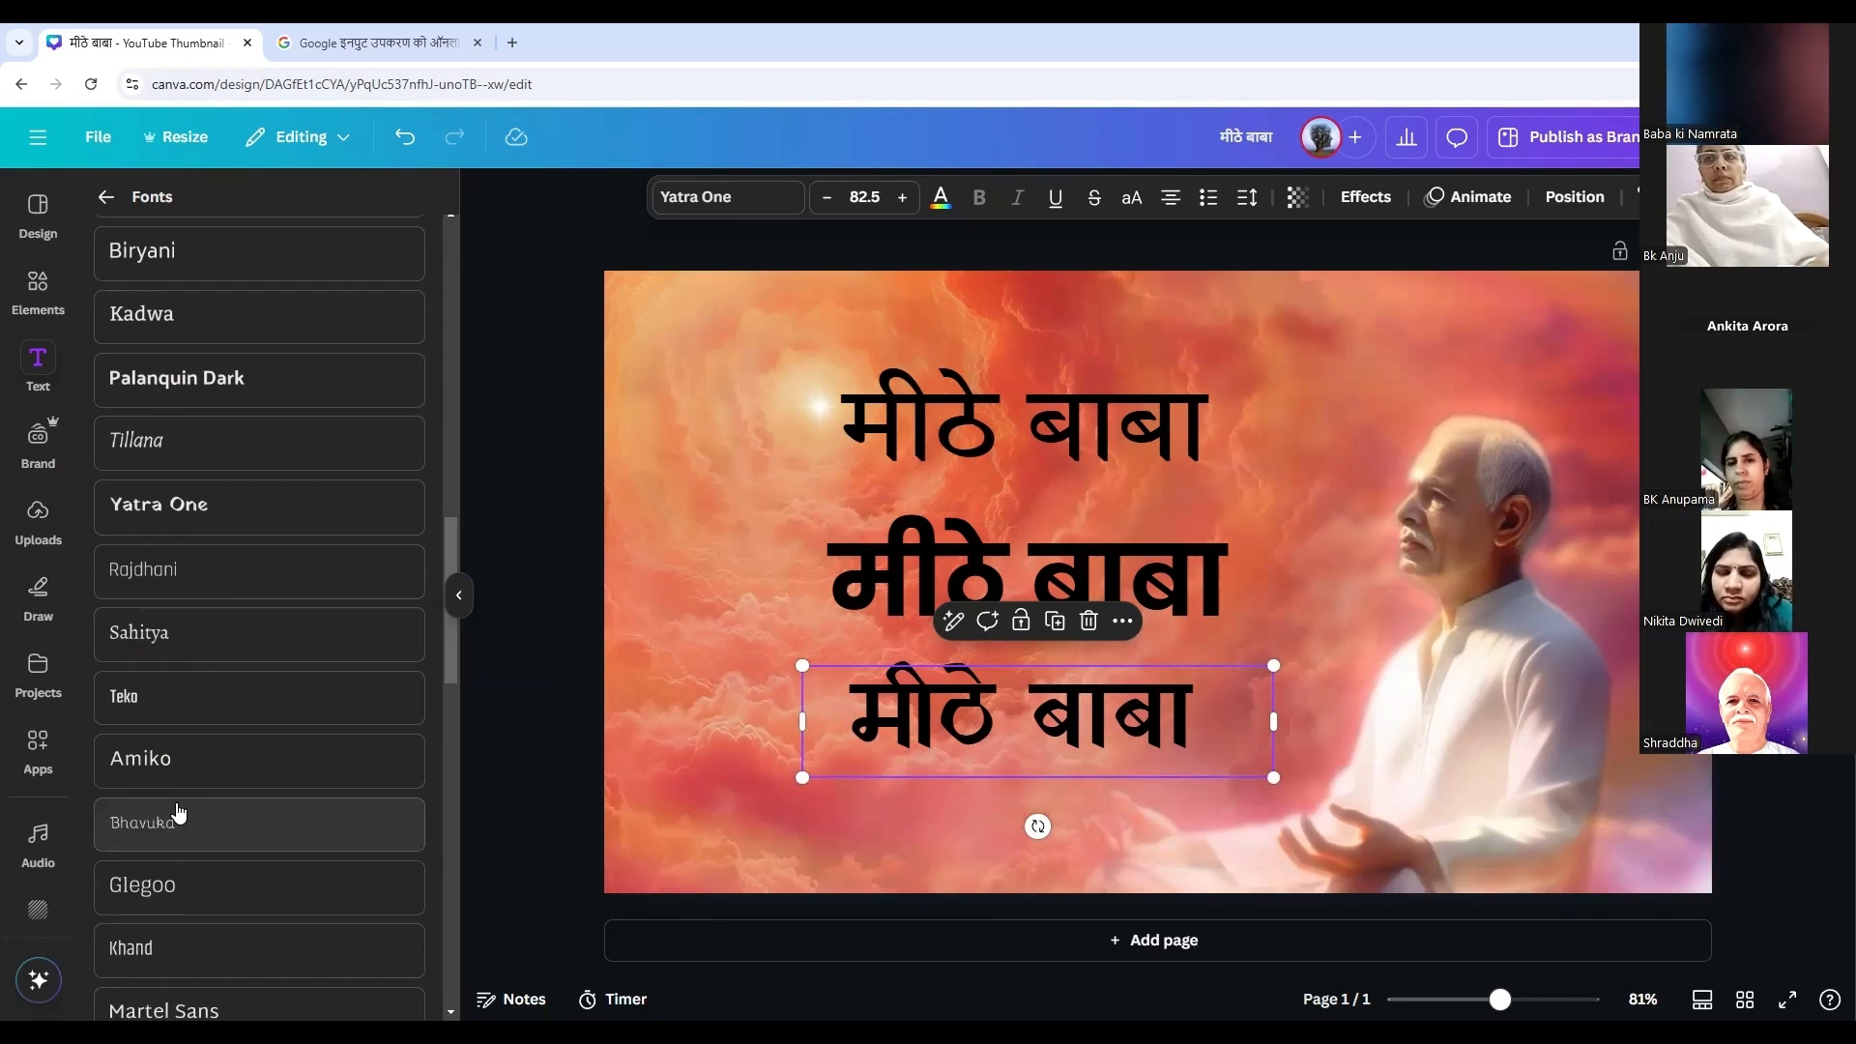
{"action": "left_click", "coordinate": [1025, 425]}
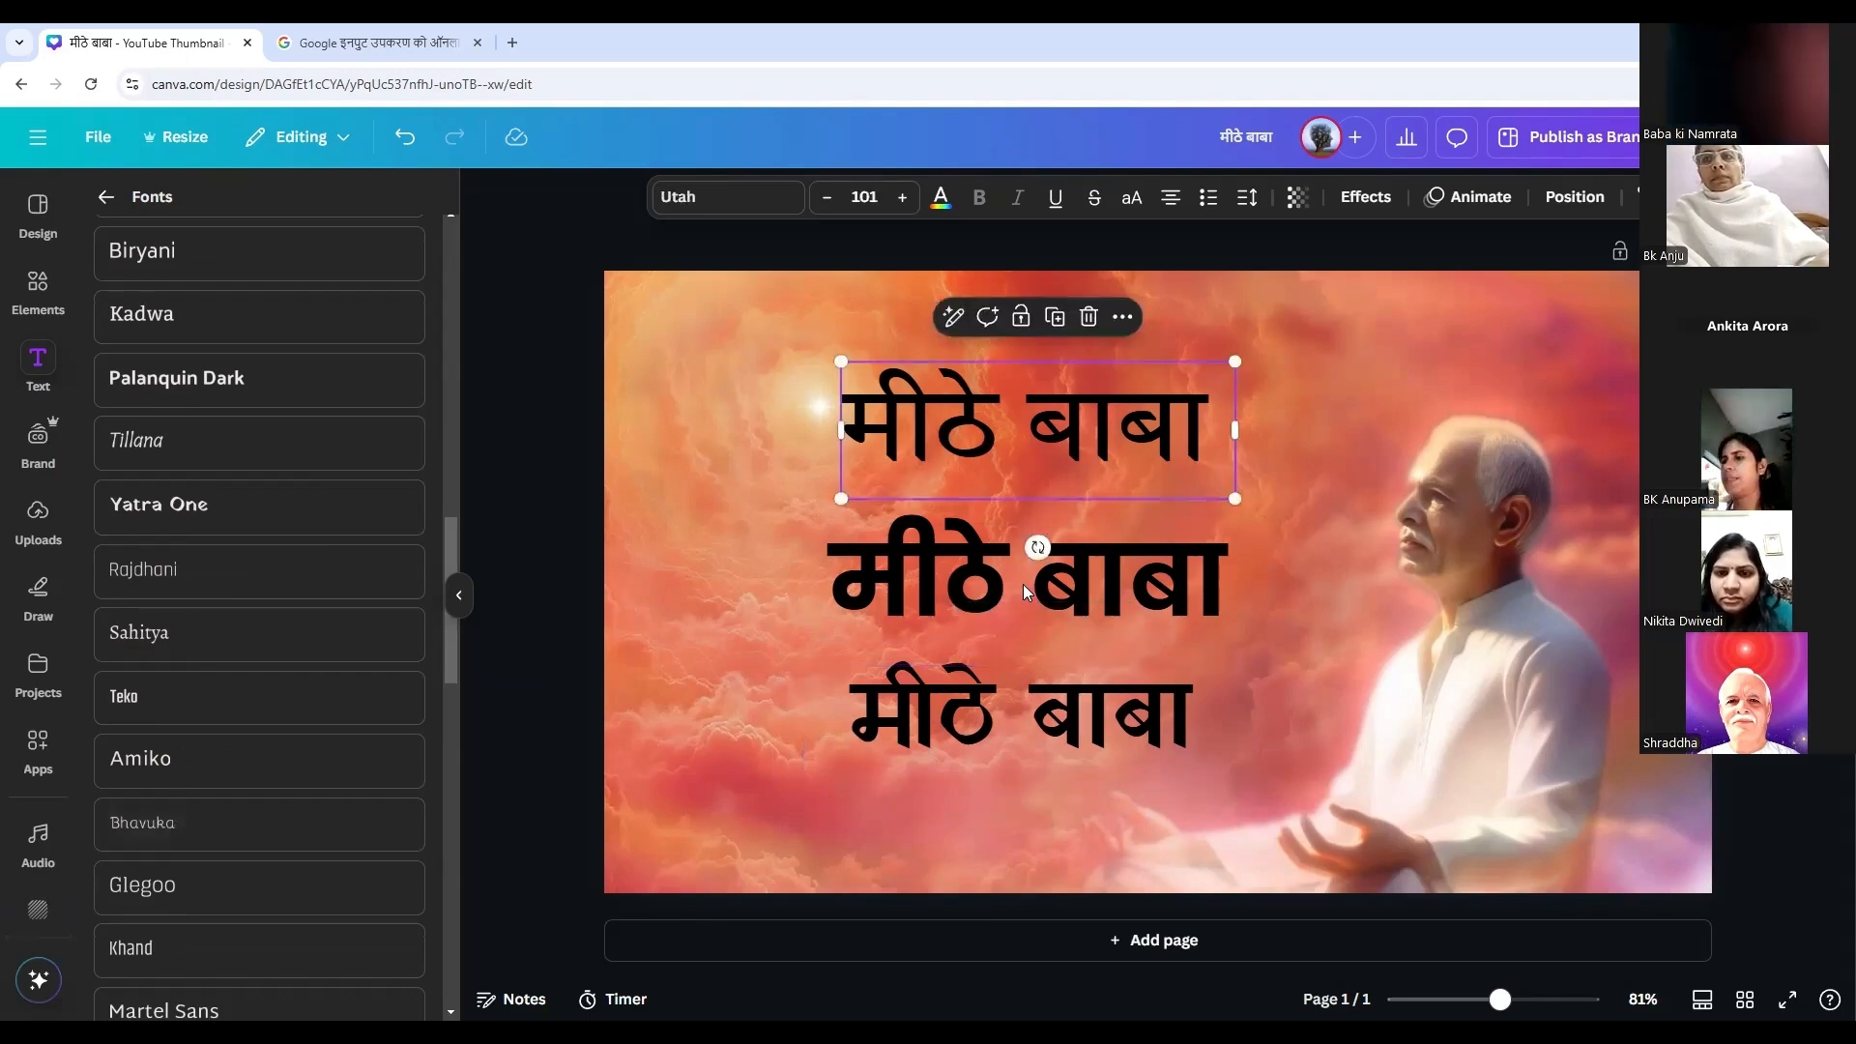
{"action": "left_click", "coordinate": [1024, 594]}
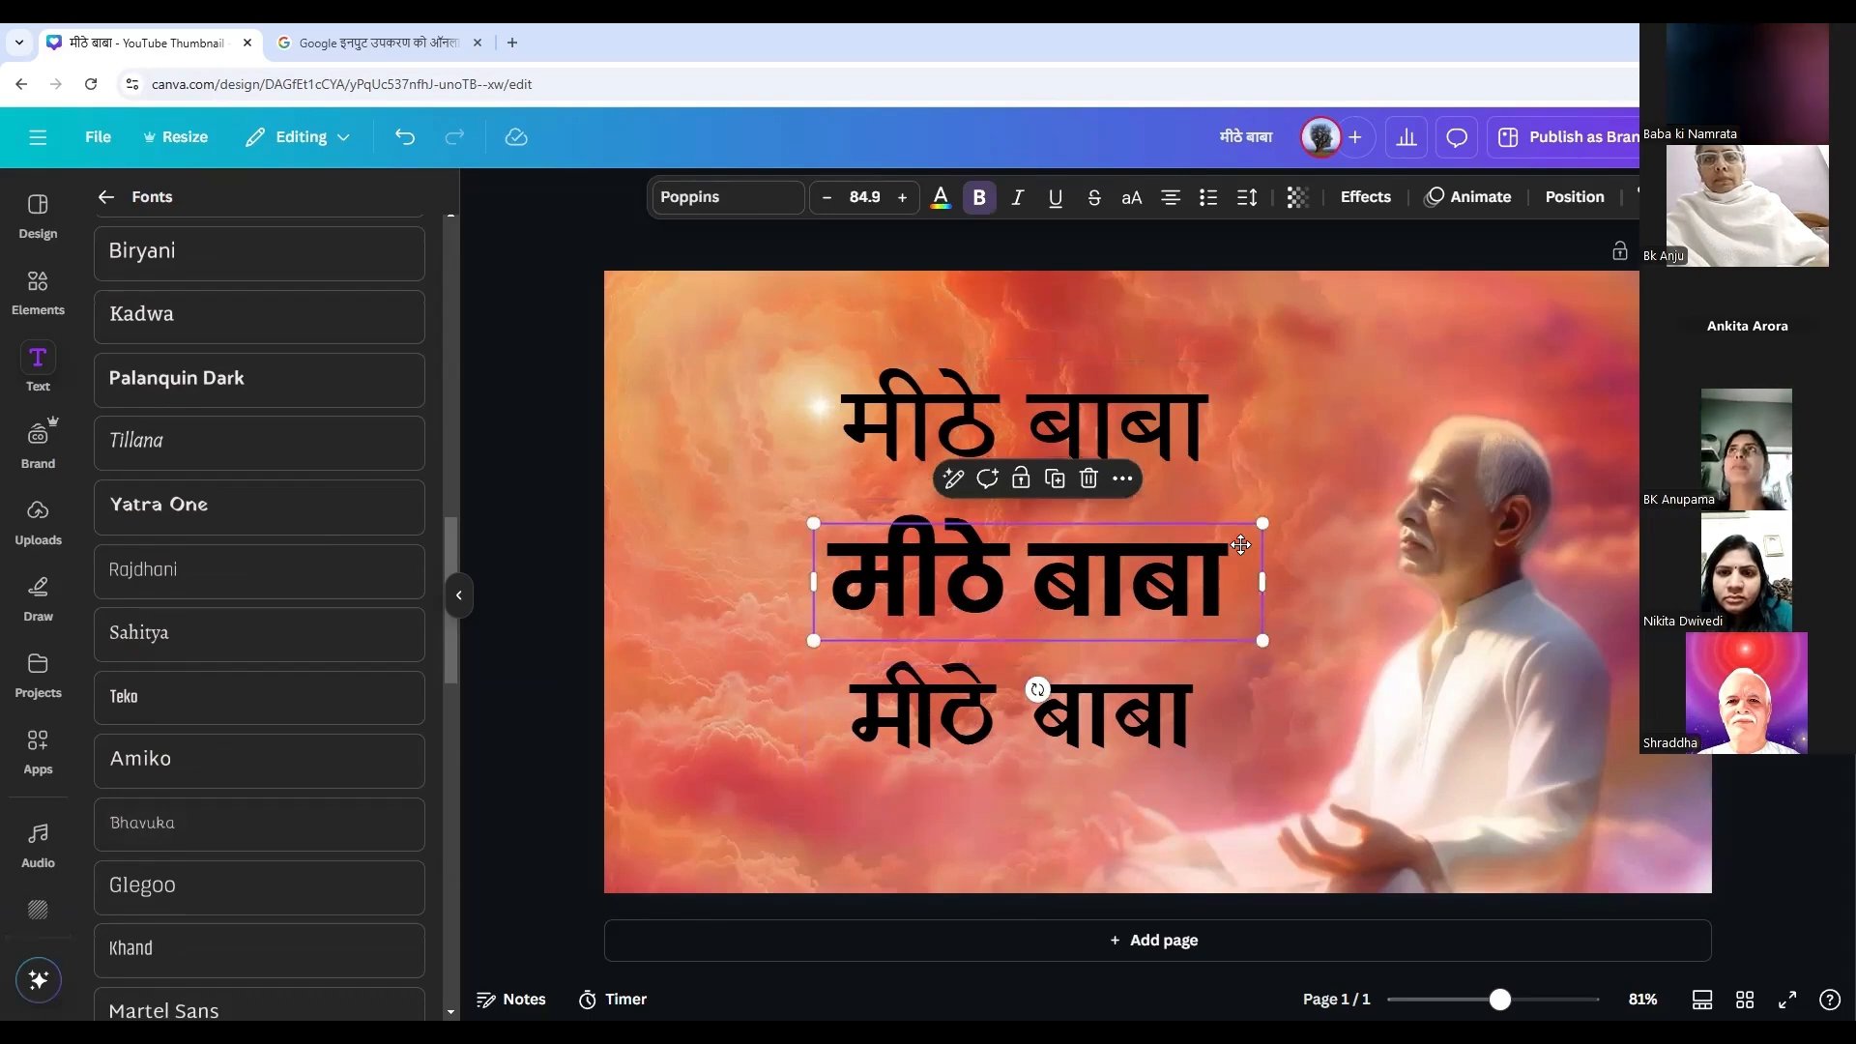
Shift the bold Poppins text slightly aside and delete the Utah and Yatra One versions.
{"action": "left_click_drag", "start_coordinate": [1241, 544], "coordinate": [1288, 558]}
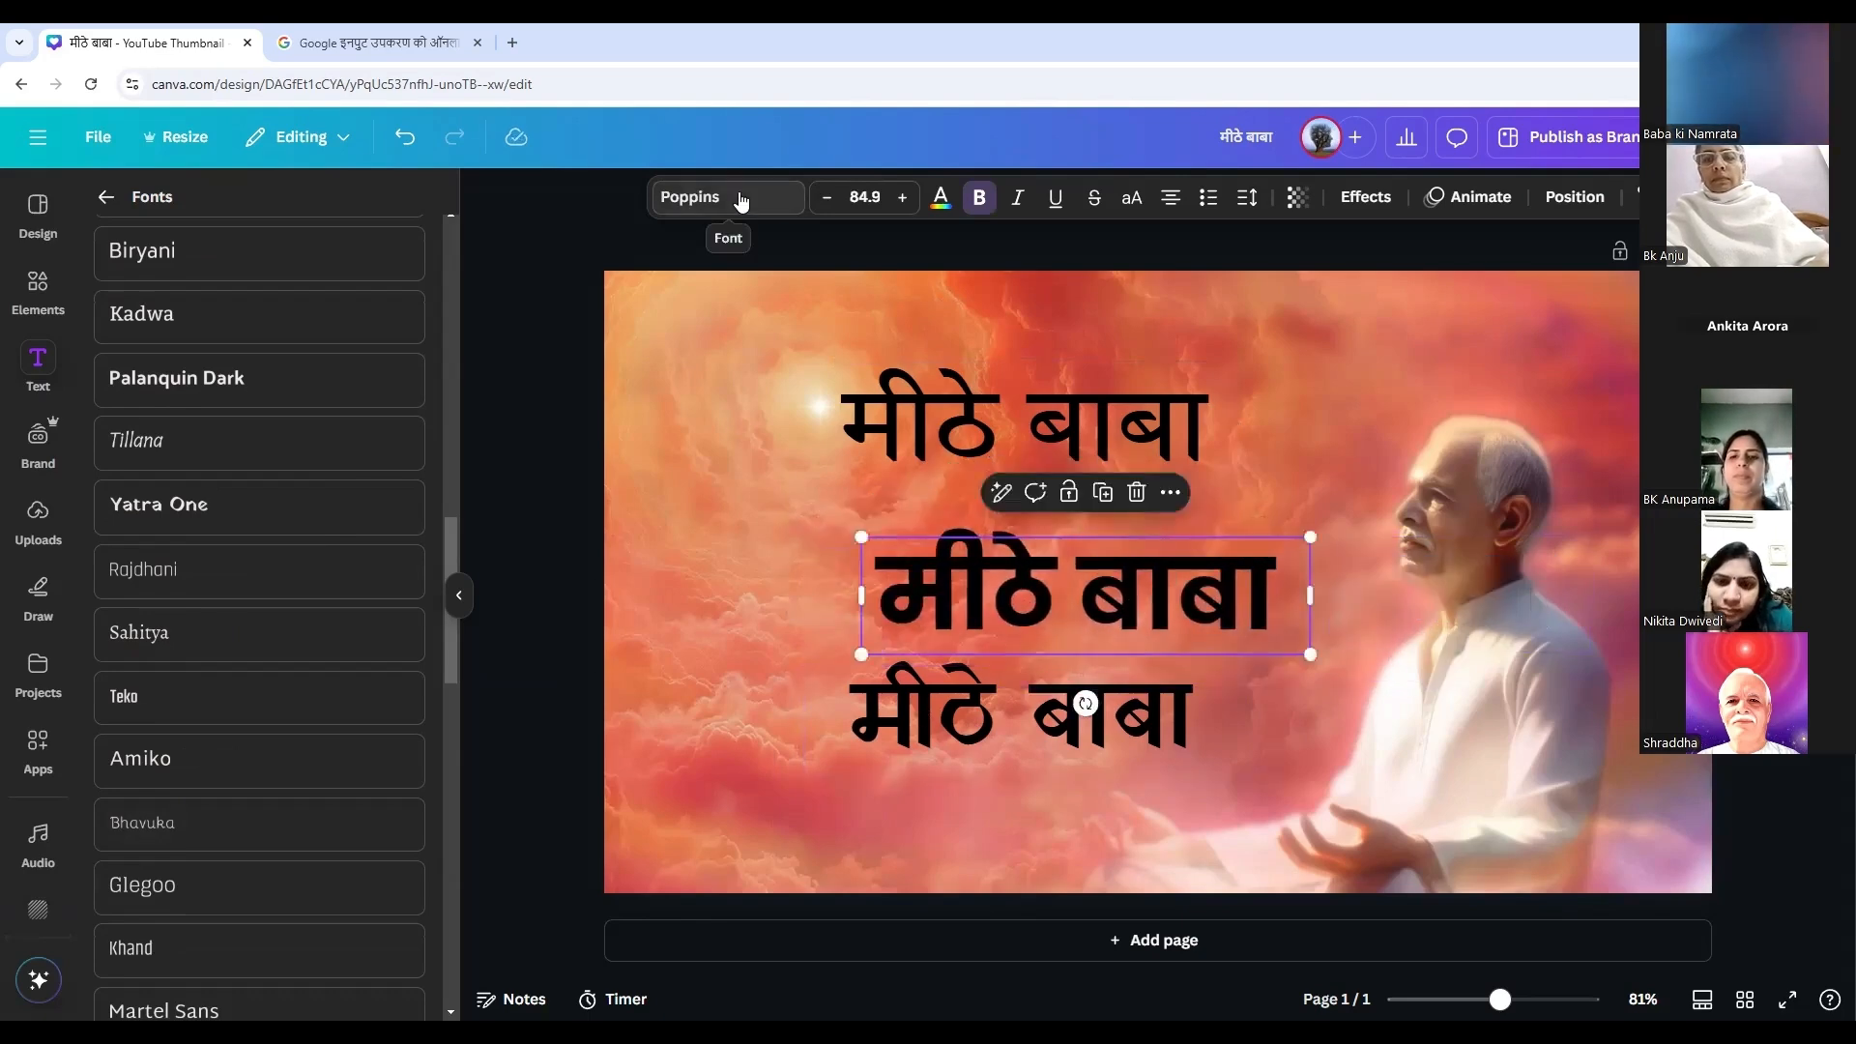
{"action": "left_click", "coordinate": [967, 425]}
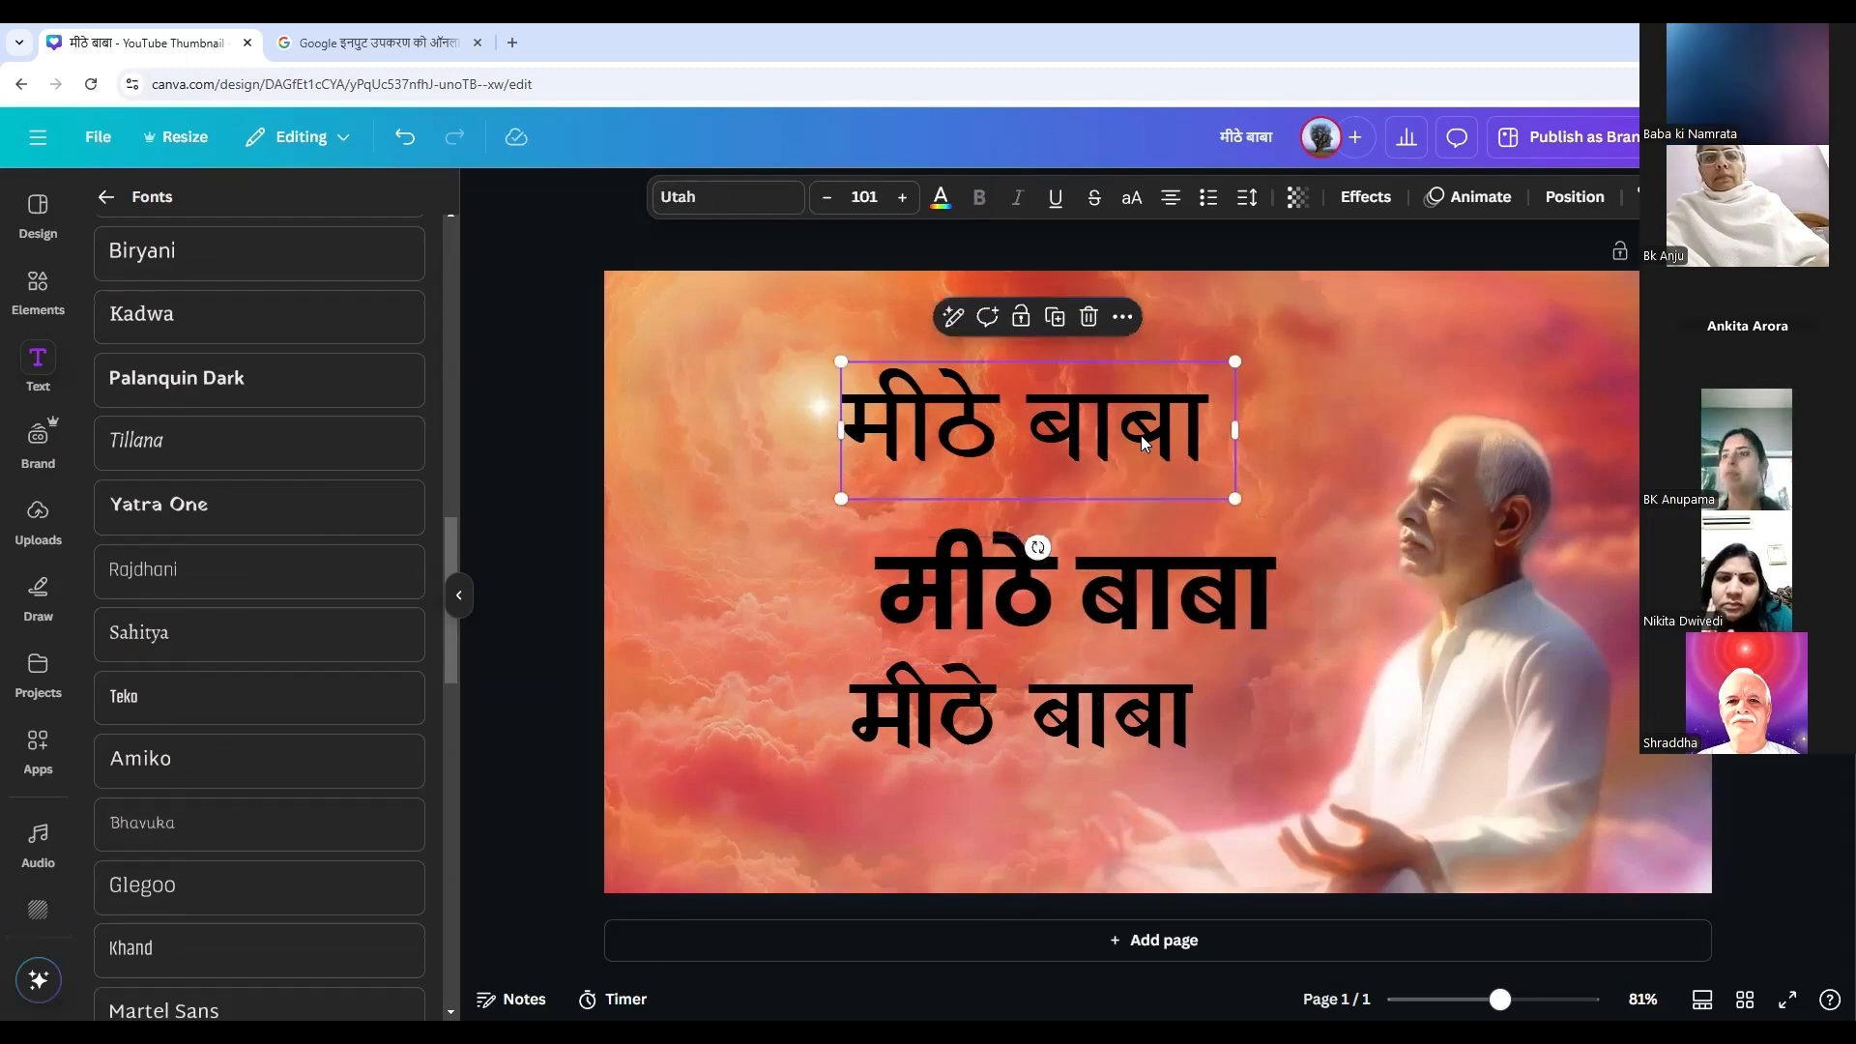
{"action": "key", "text": "Delete"}
{"action": "left_click", "coordinate": [1076, 763]}
{"action": "key", "text": "Delete"}
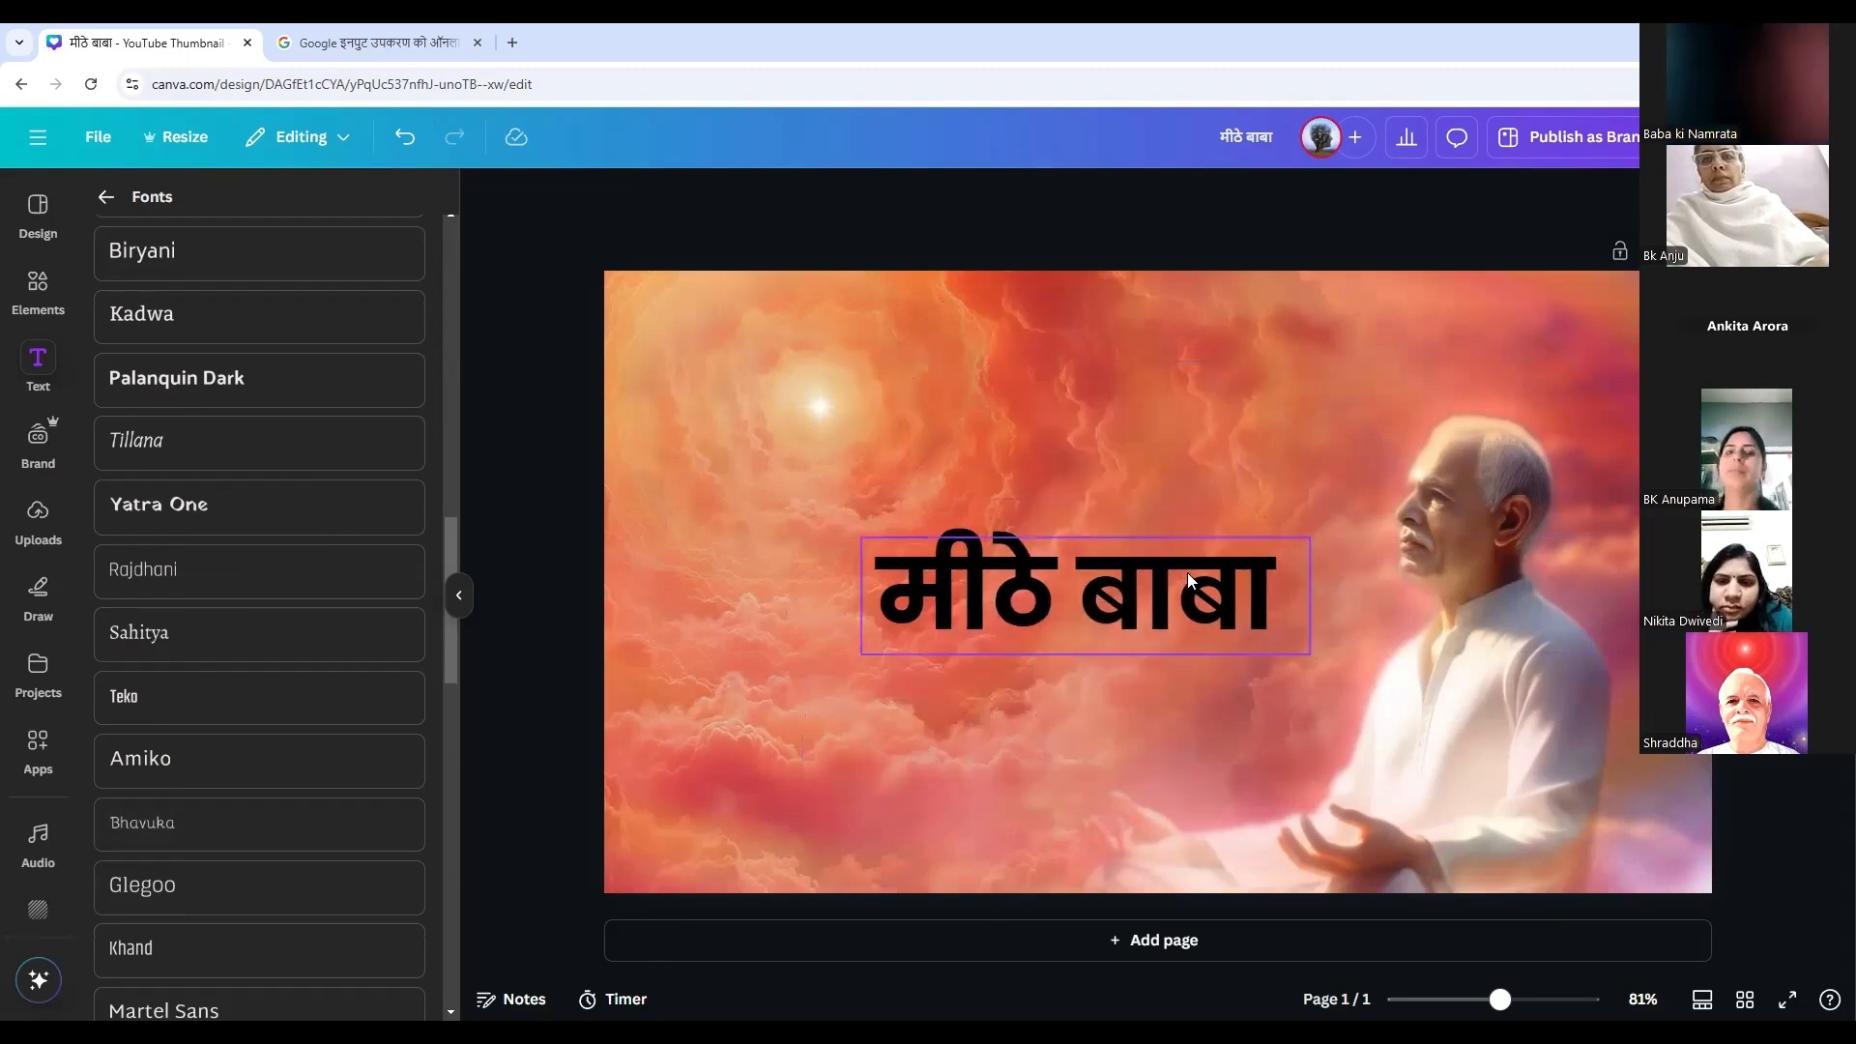
Move the remaining "मीठे बाबा" text up and to the left, just below the glowing sun.
{"action": "left_click", "coordinate": [1183, 583]}
{"action": "left_click", "coordinate": [1143, 733]}
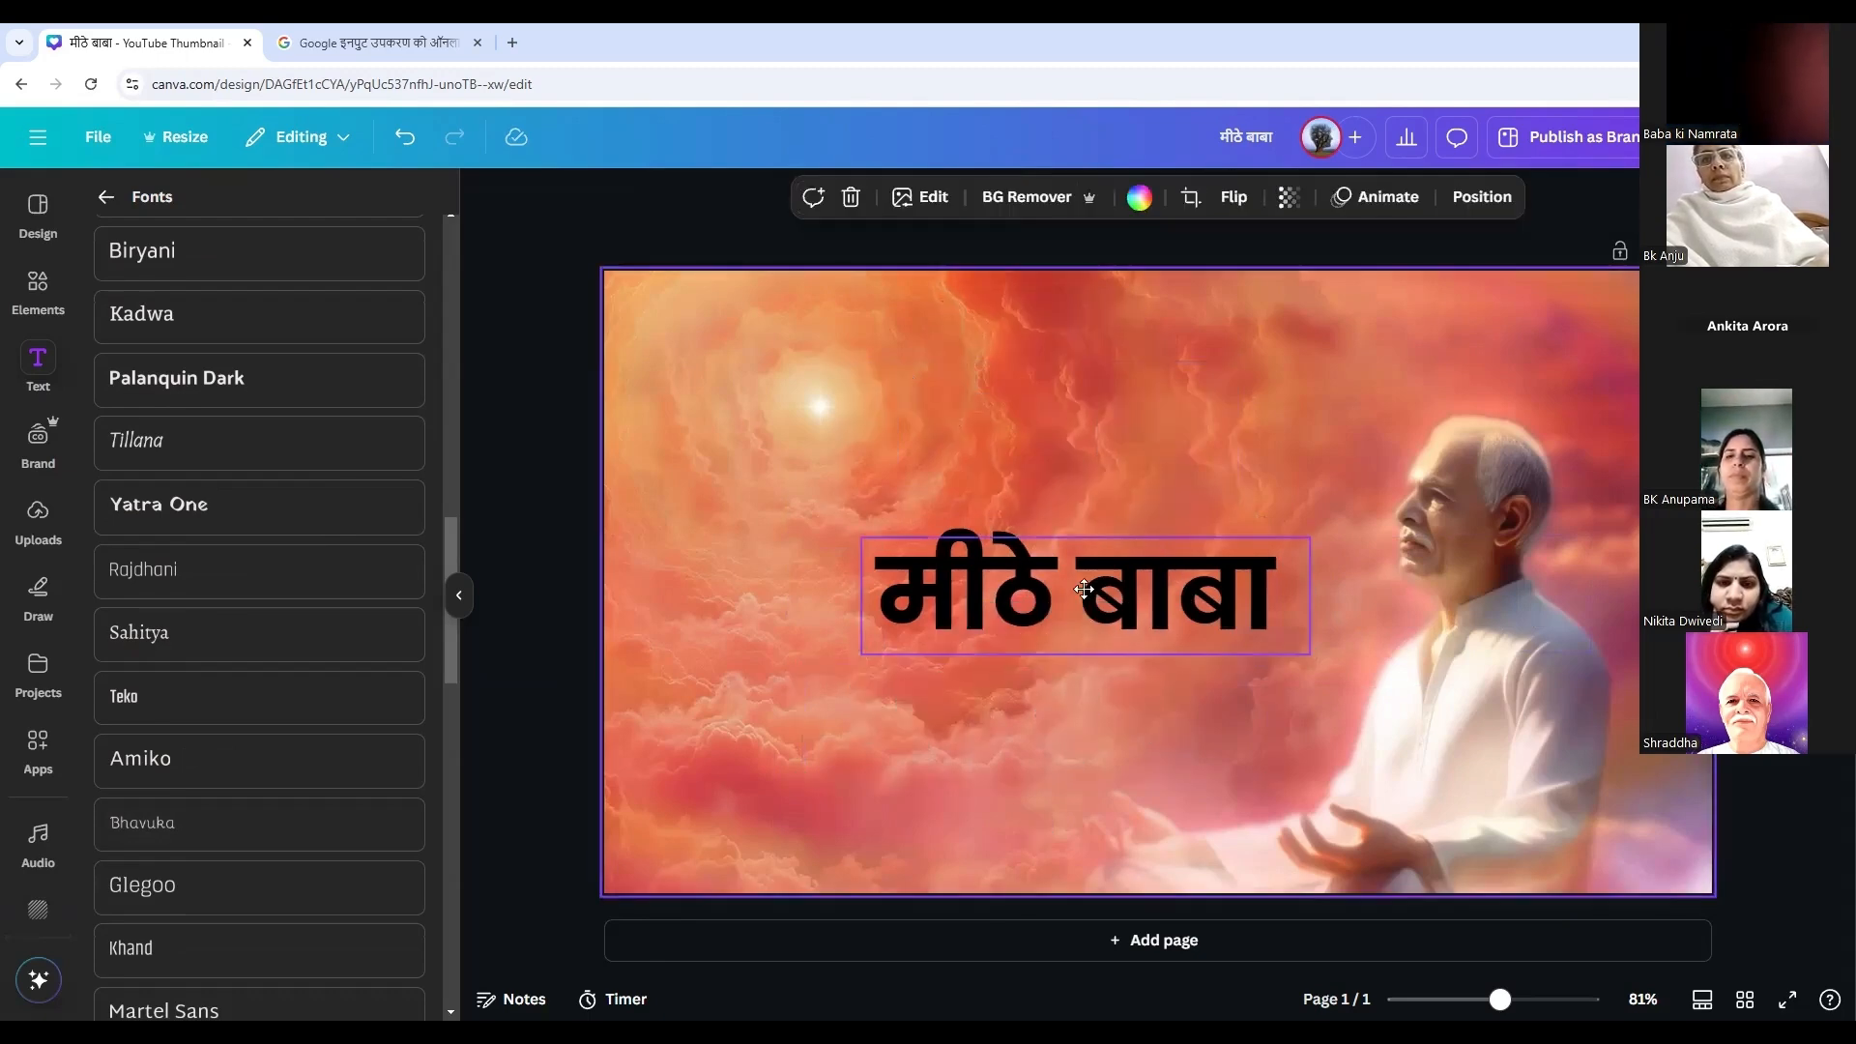
{"action": "left_click_drag", "start_coordinate": [1115, 604], "coordinate": [1101, 486]}
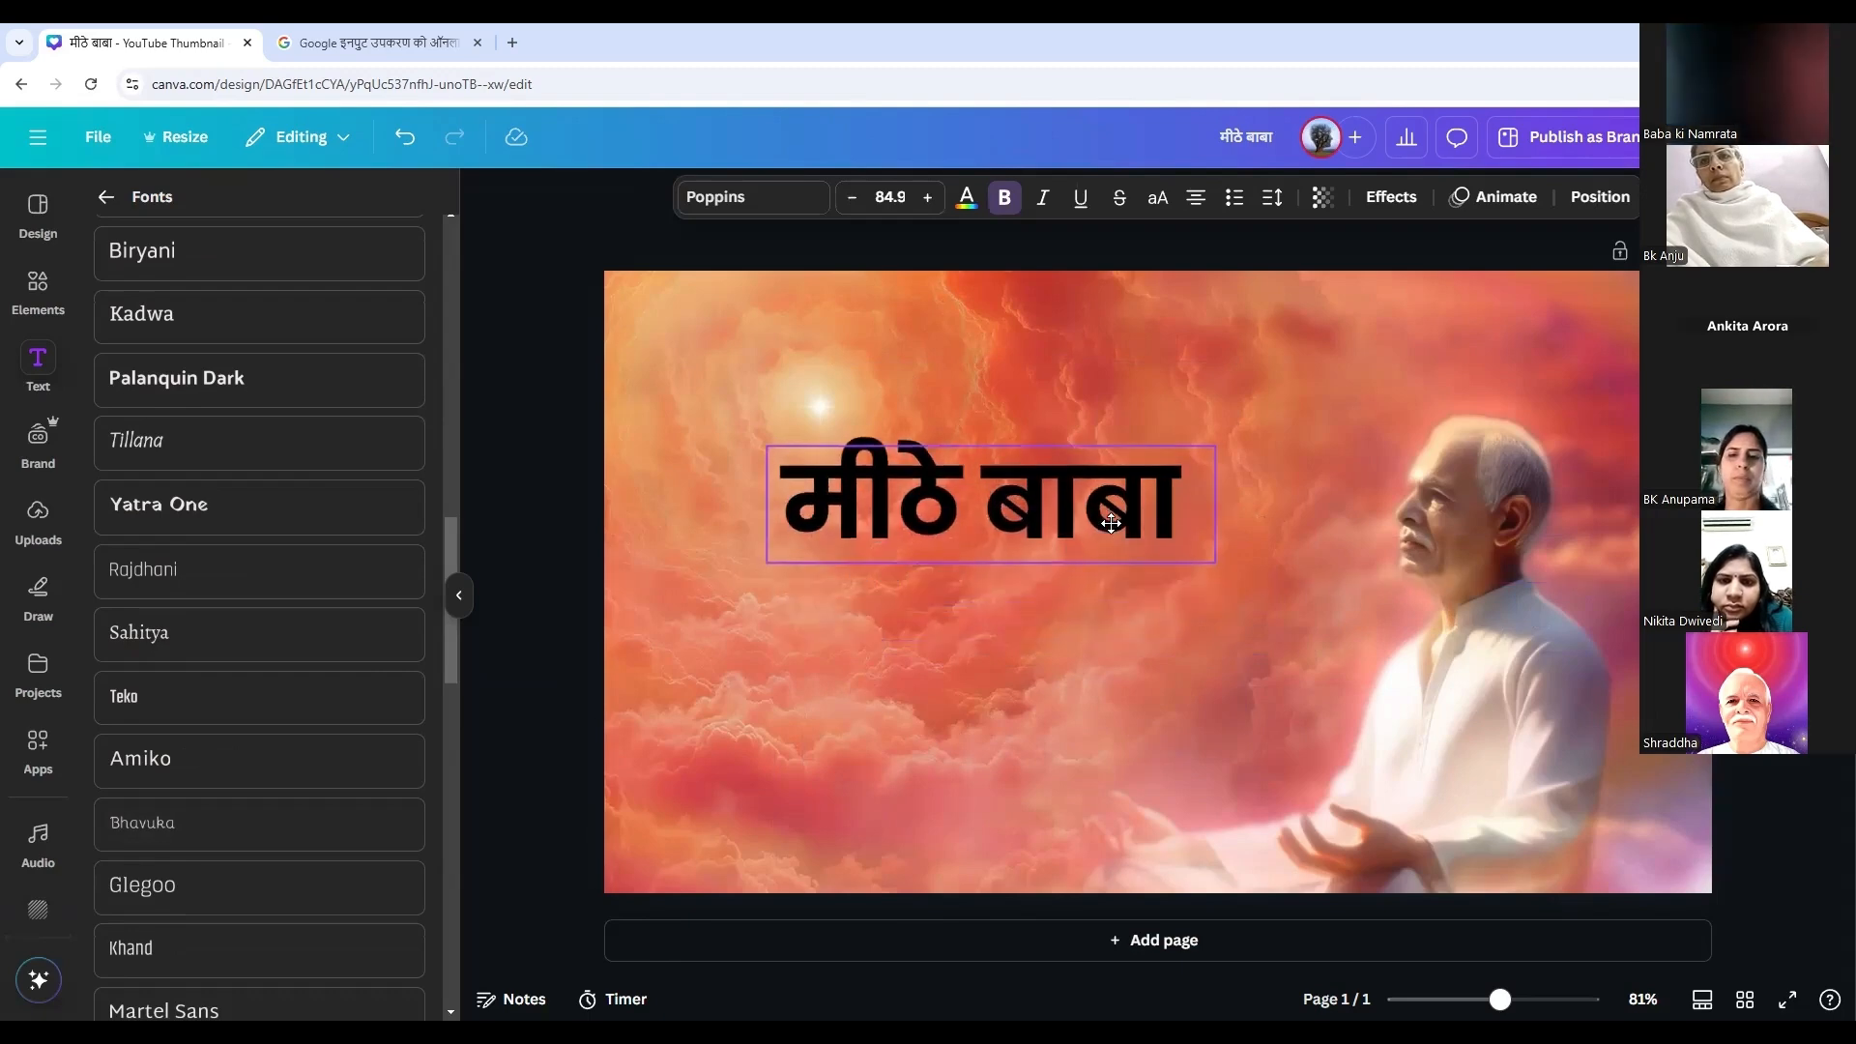
Try several palette colours on the "मीठे बाबा" text, set it to lime green and move it slightly up and right.
{"action": "left_click", "coordinate": [966, 196]}
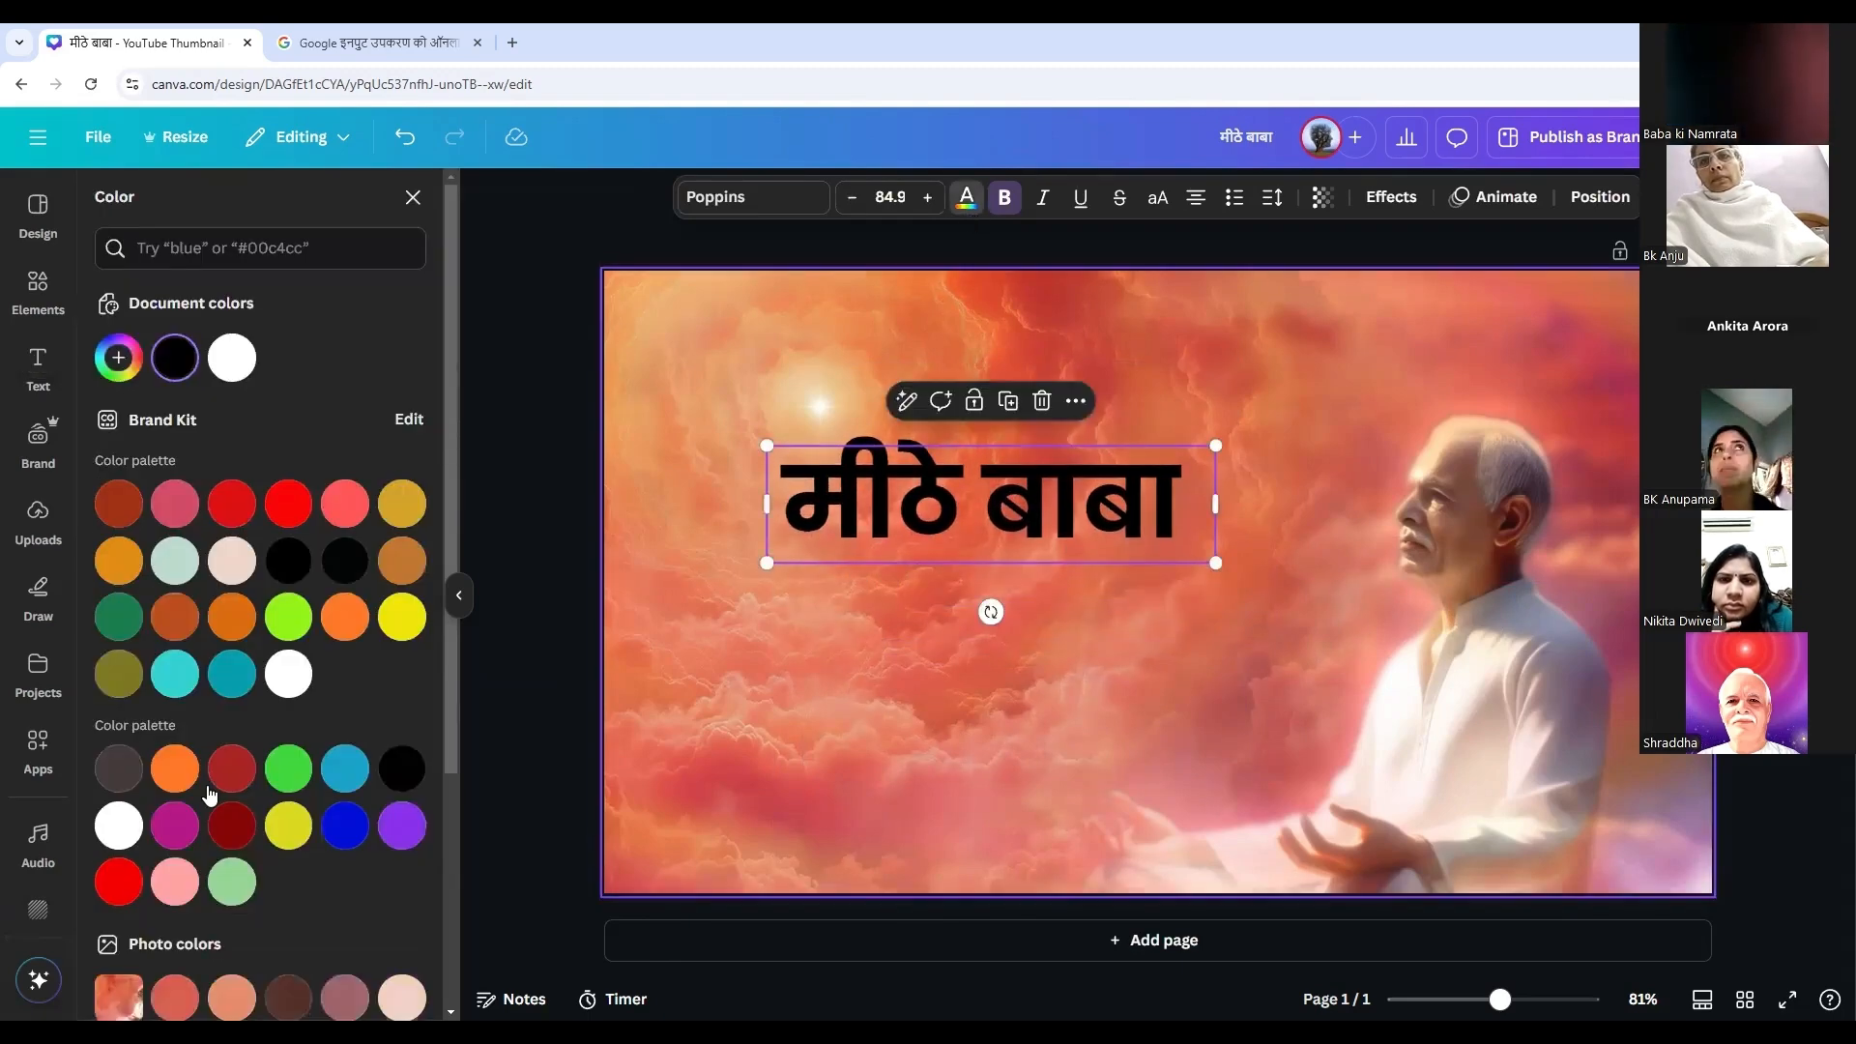
{"action": "left_click", "coordinate": [239, 826]}
{"action": "left_click", "coordinate": [175, 674]}
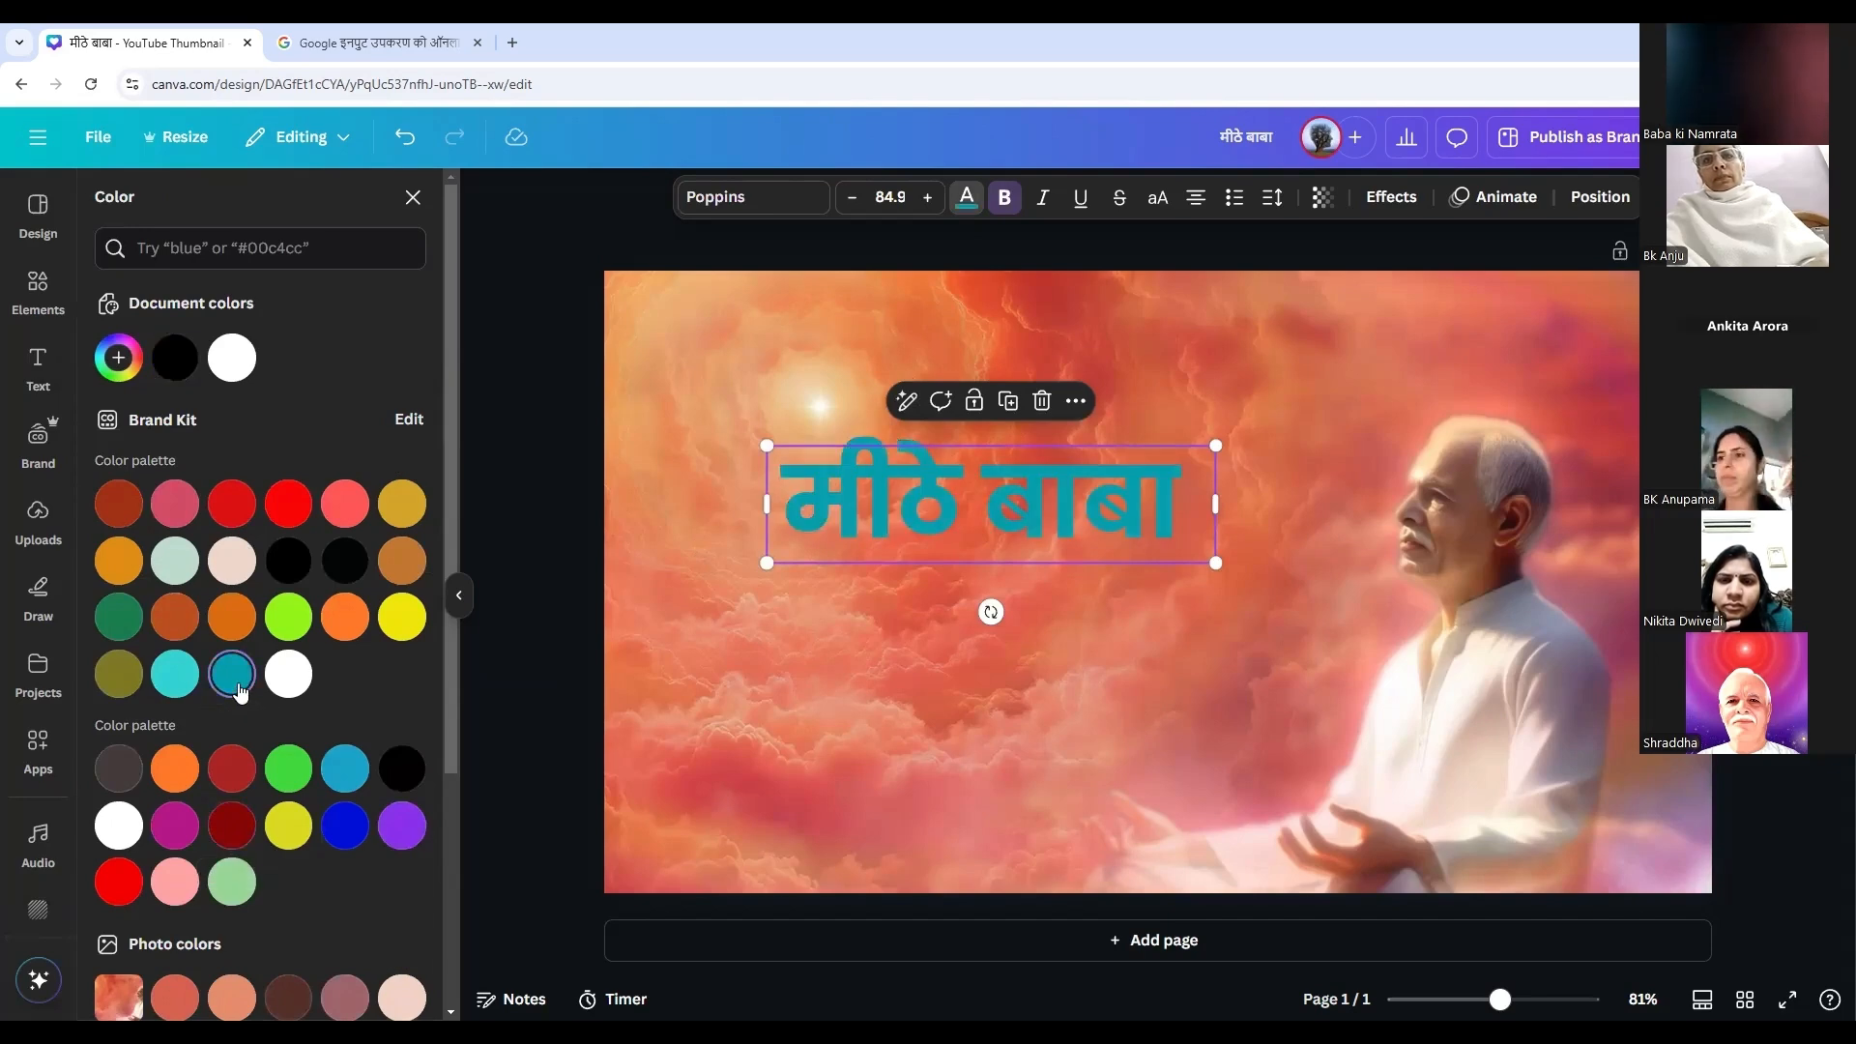
{"action": "left_click", "coordinate": [288, 617]}
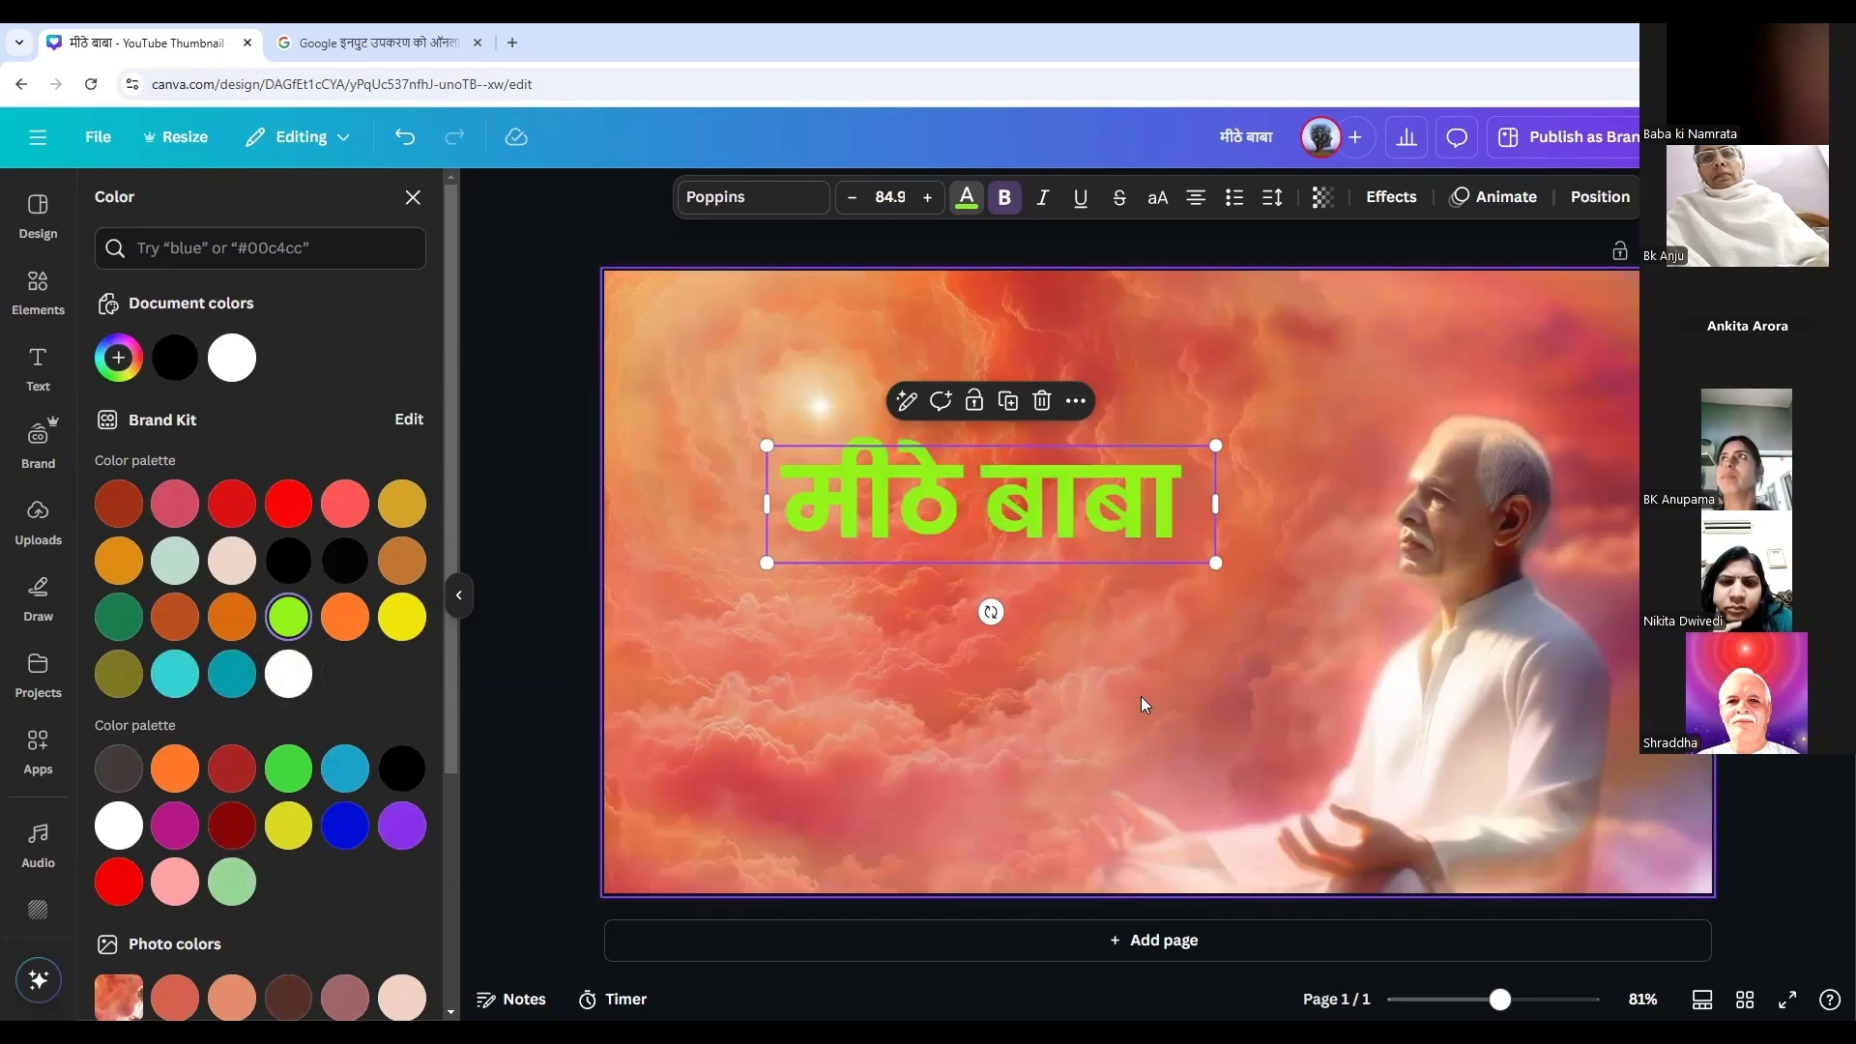
{"action": "key", "text": "Escape"}
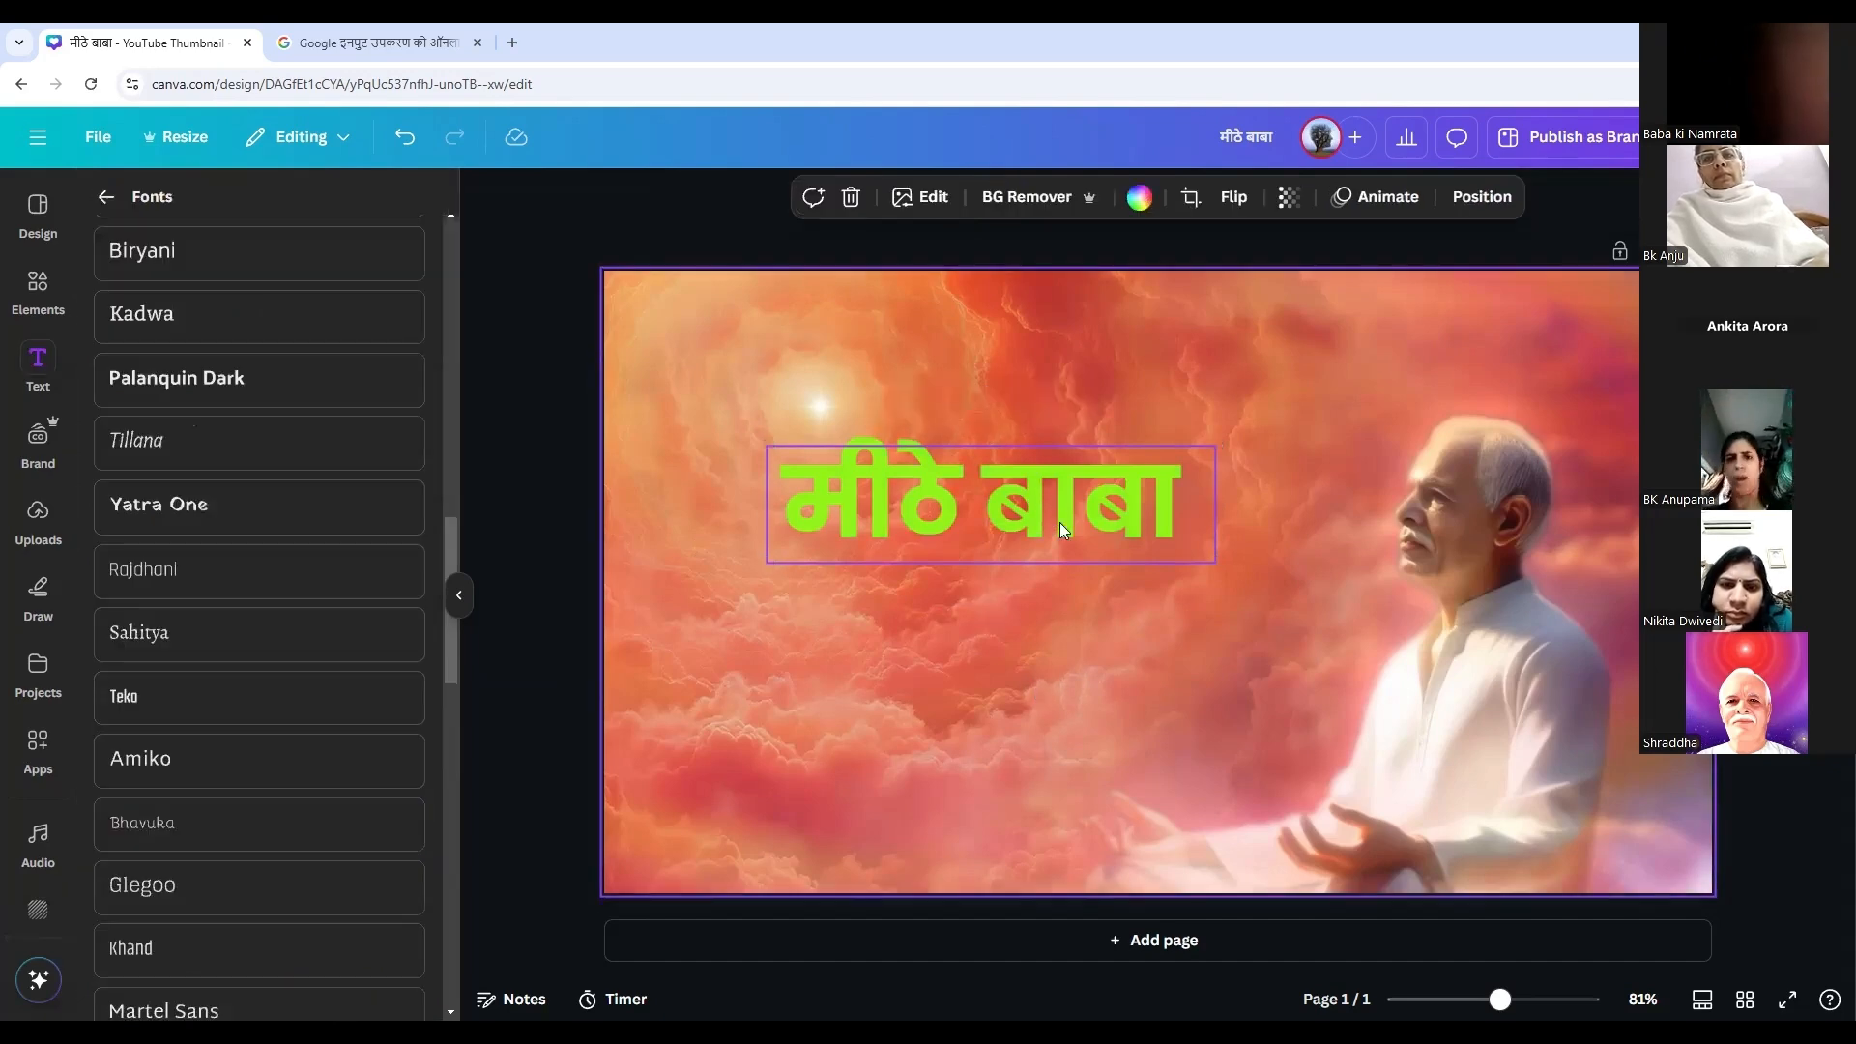
{"action": "left_click_drag", "start_coordinate": [1059, 522], "coordinate": [1111, 501]}
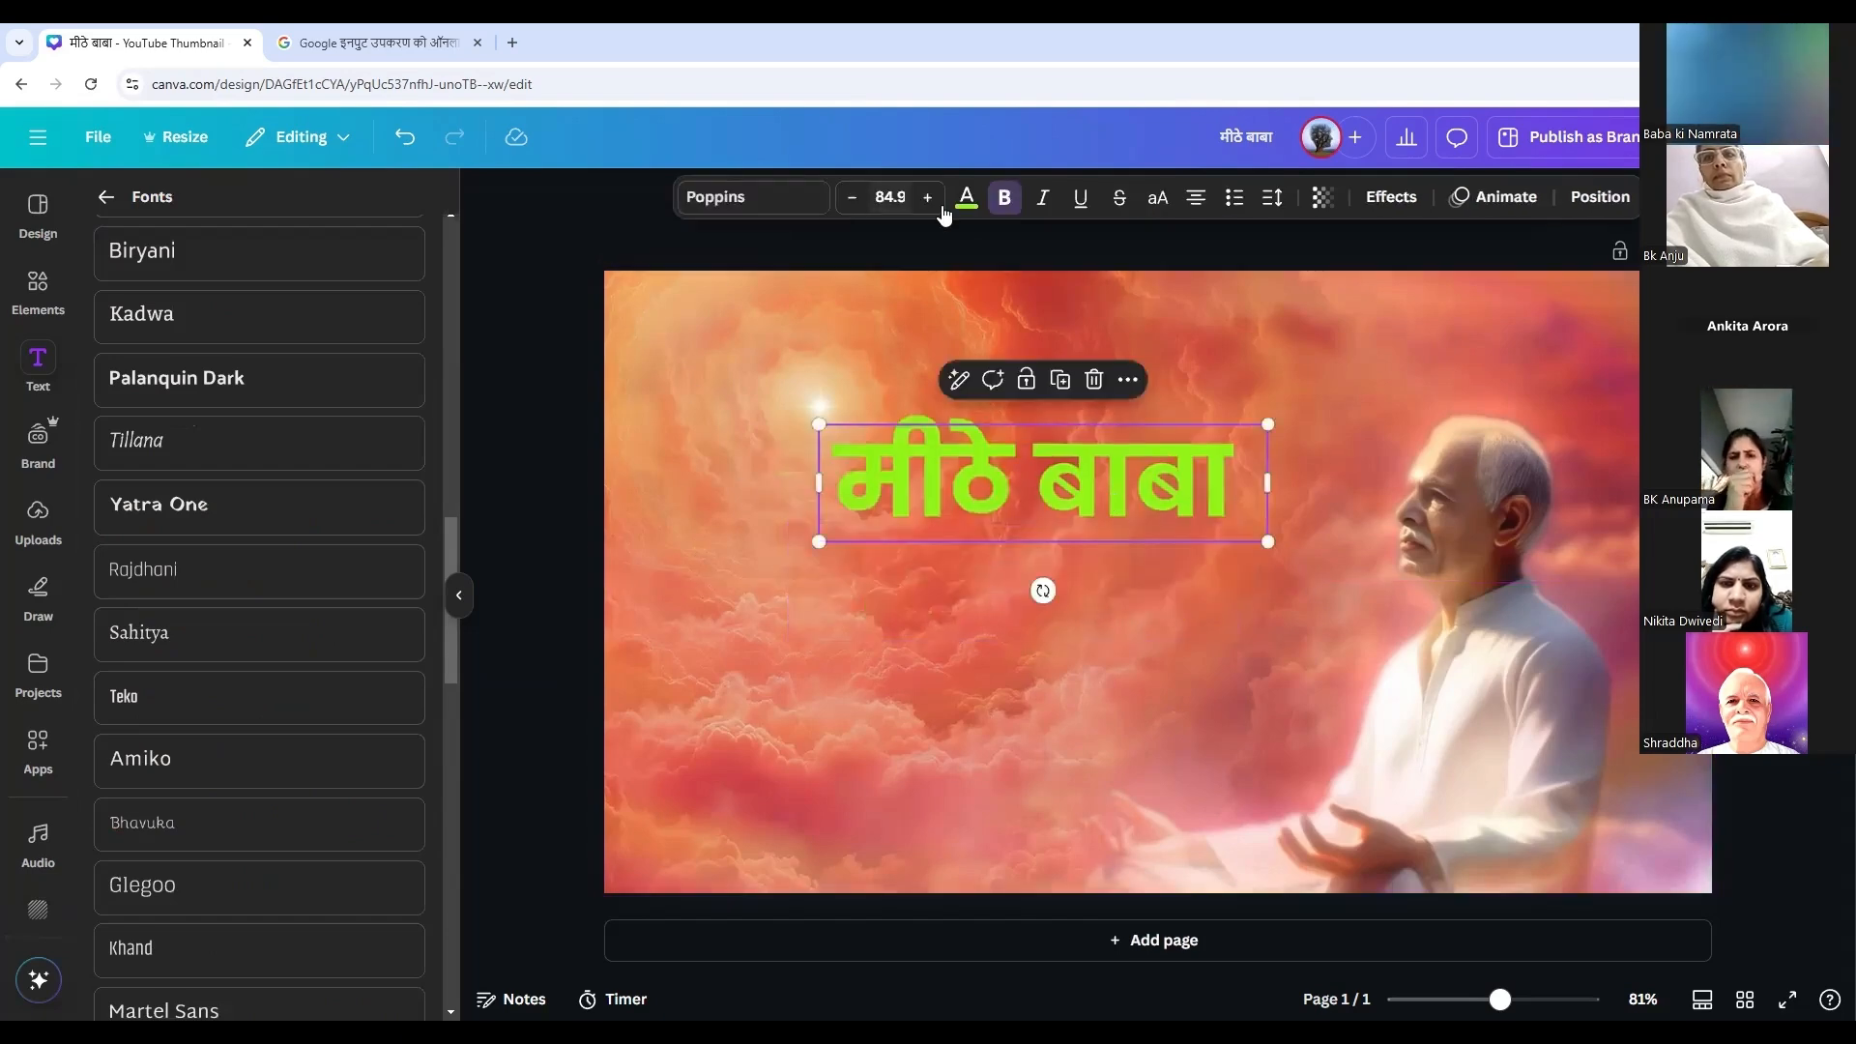
Set the "मीठे बाबा" text to black (#000000) and reposition it near the middle of the canvas, below the glowing sun.
{"action": "left_click", "coordinate": [965, 199]}
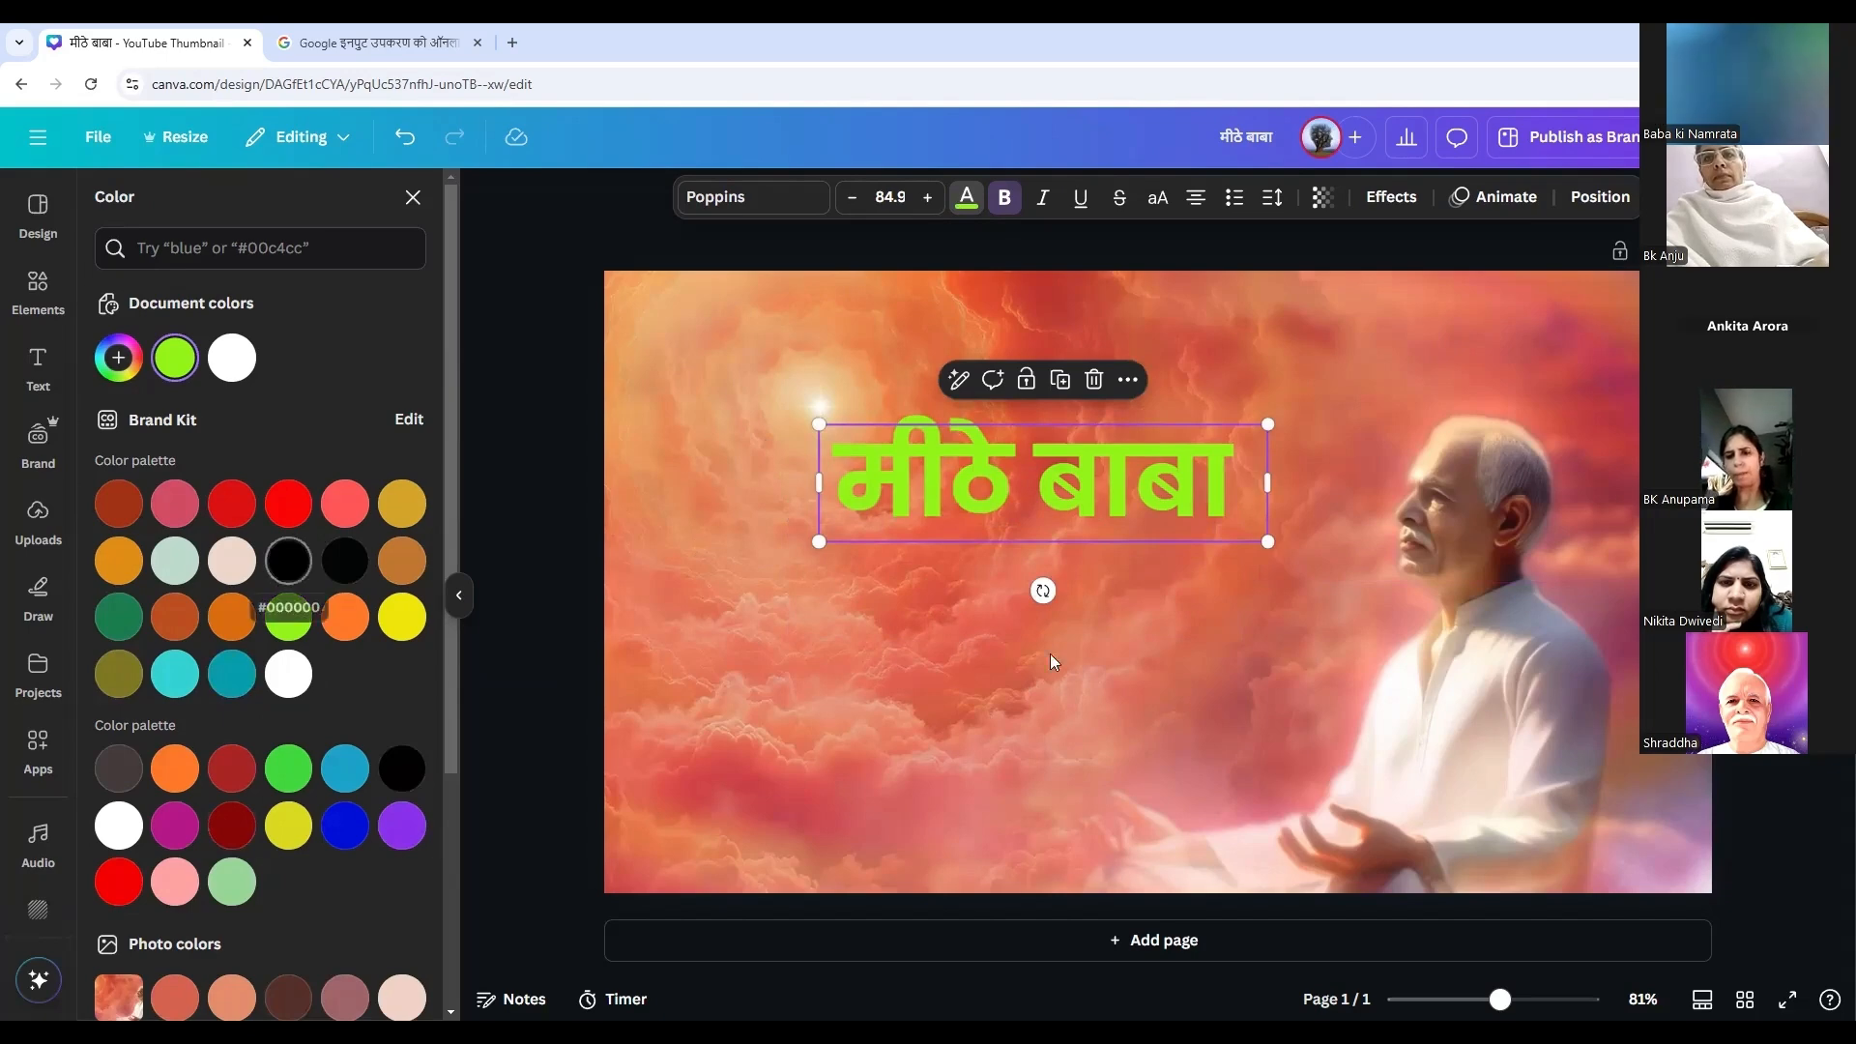
{"action": "left_click", "coordinate": [288, 561]}
{"action": "left_click", "coordinate": [1230, 666]}
{"action": "left_click", "coordinate": [1156, 491]}
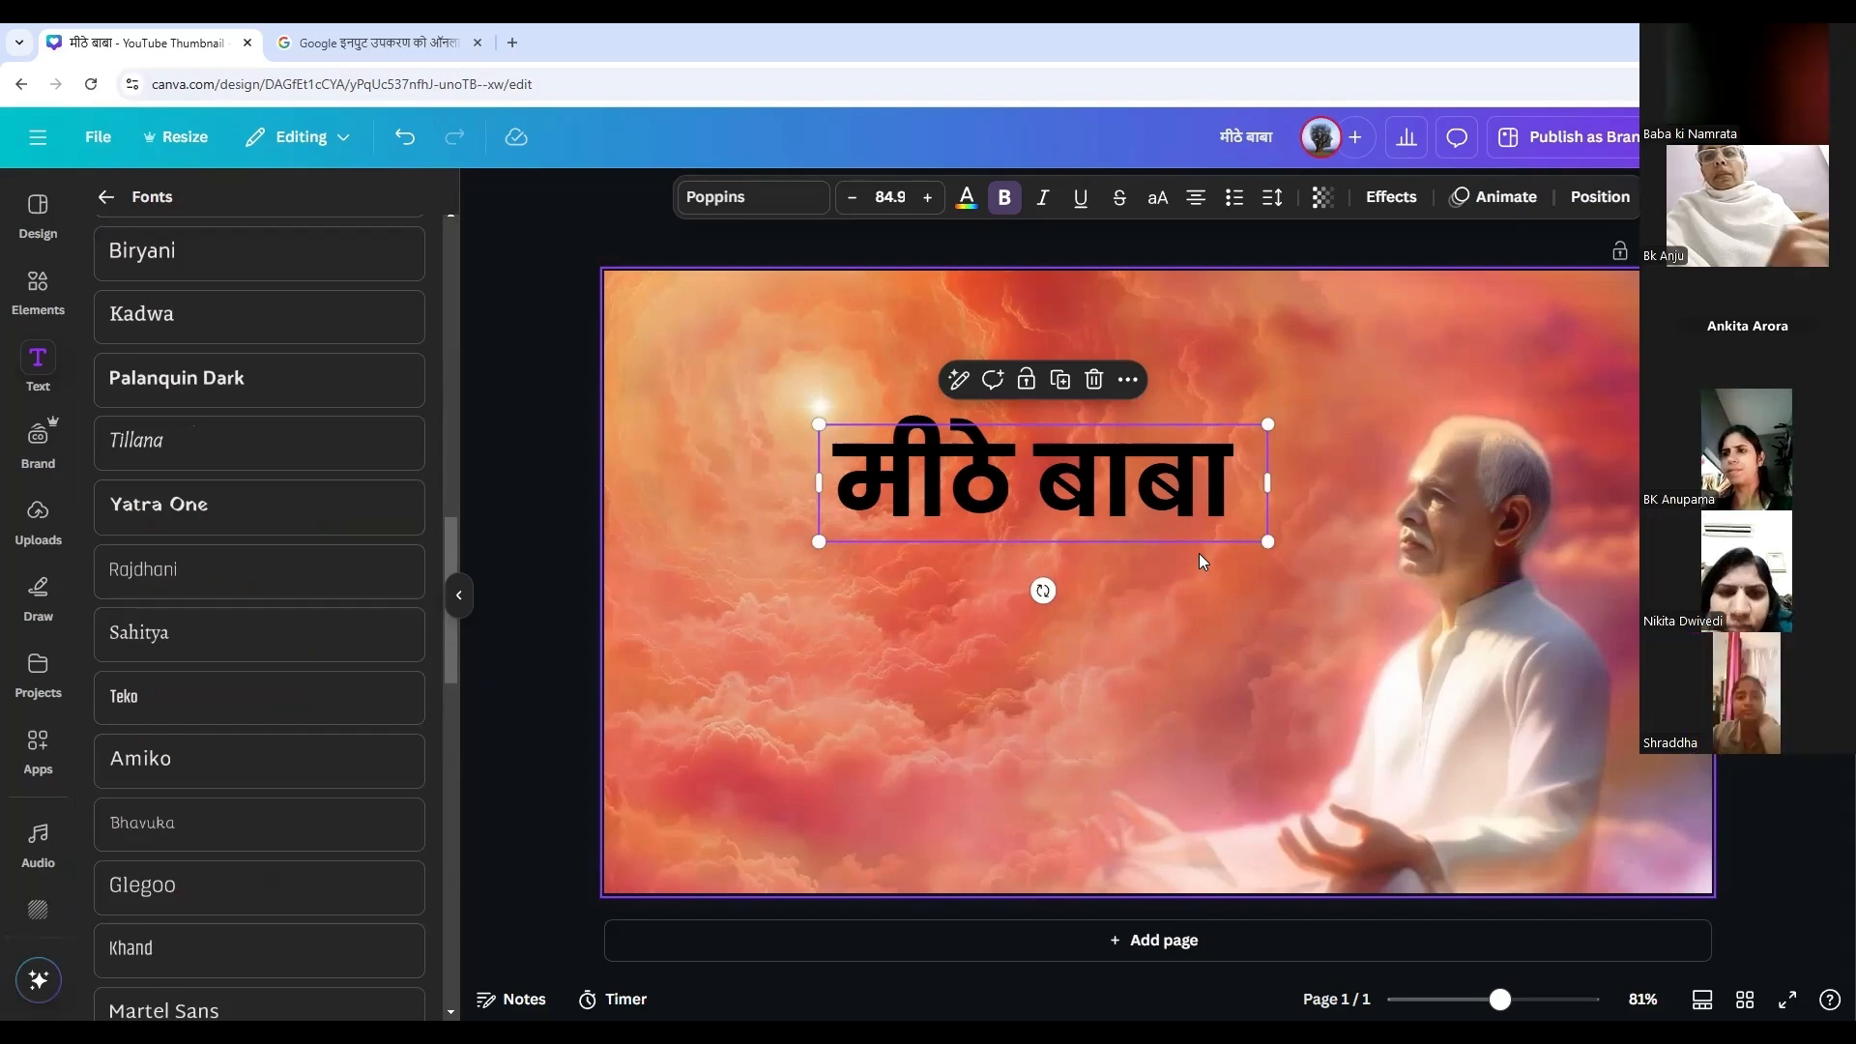
{"action": "left_click_drag", "start_coordinate": [1044, 512], "coordinate": [853, 561]}
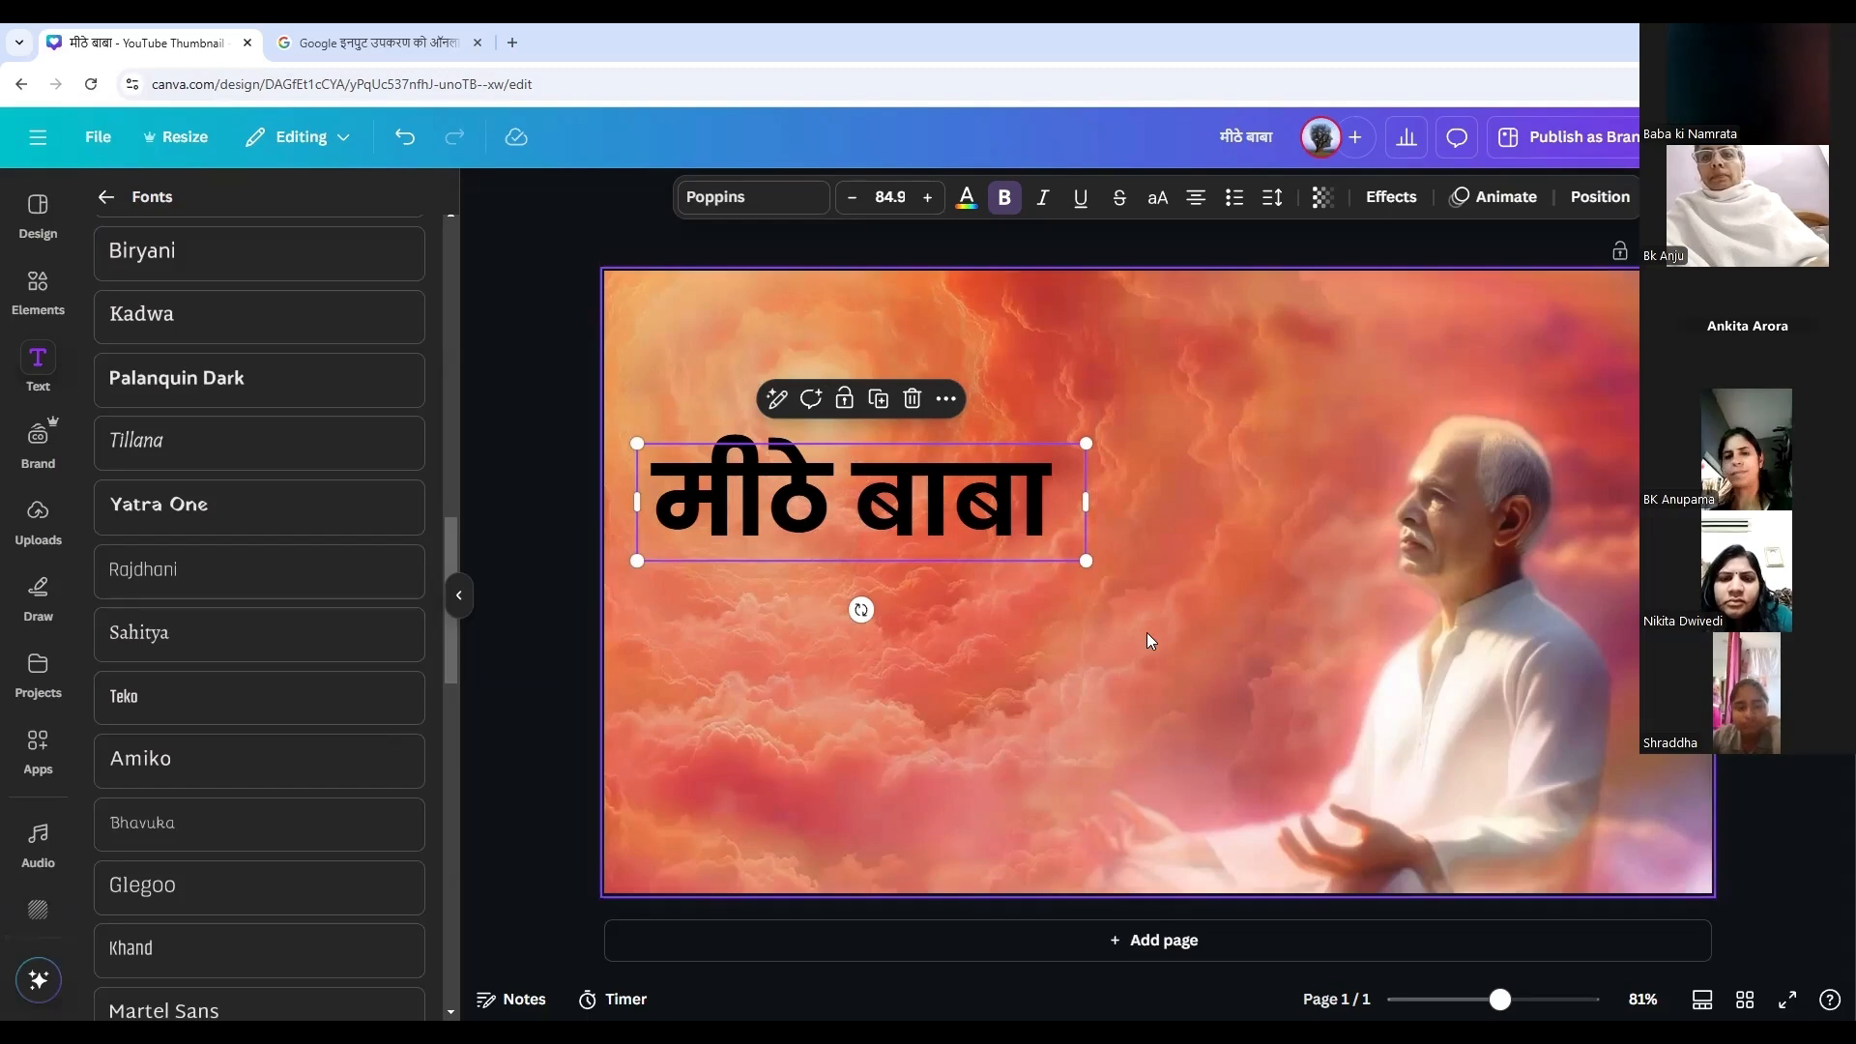
{"action": "left_click_drag", "start_coordinate": [1065, 506], "coordinate": [1203, 603]}
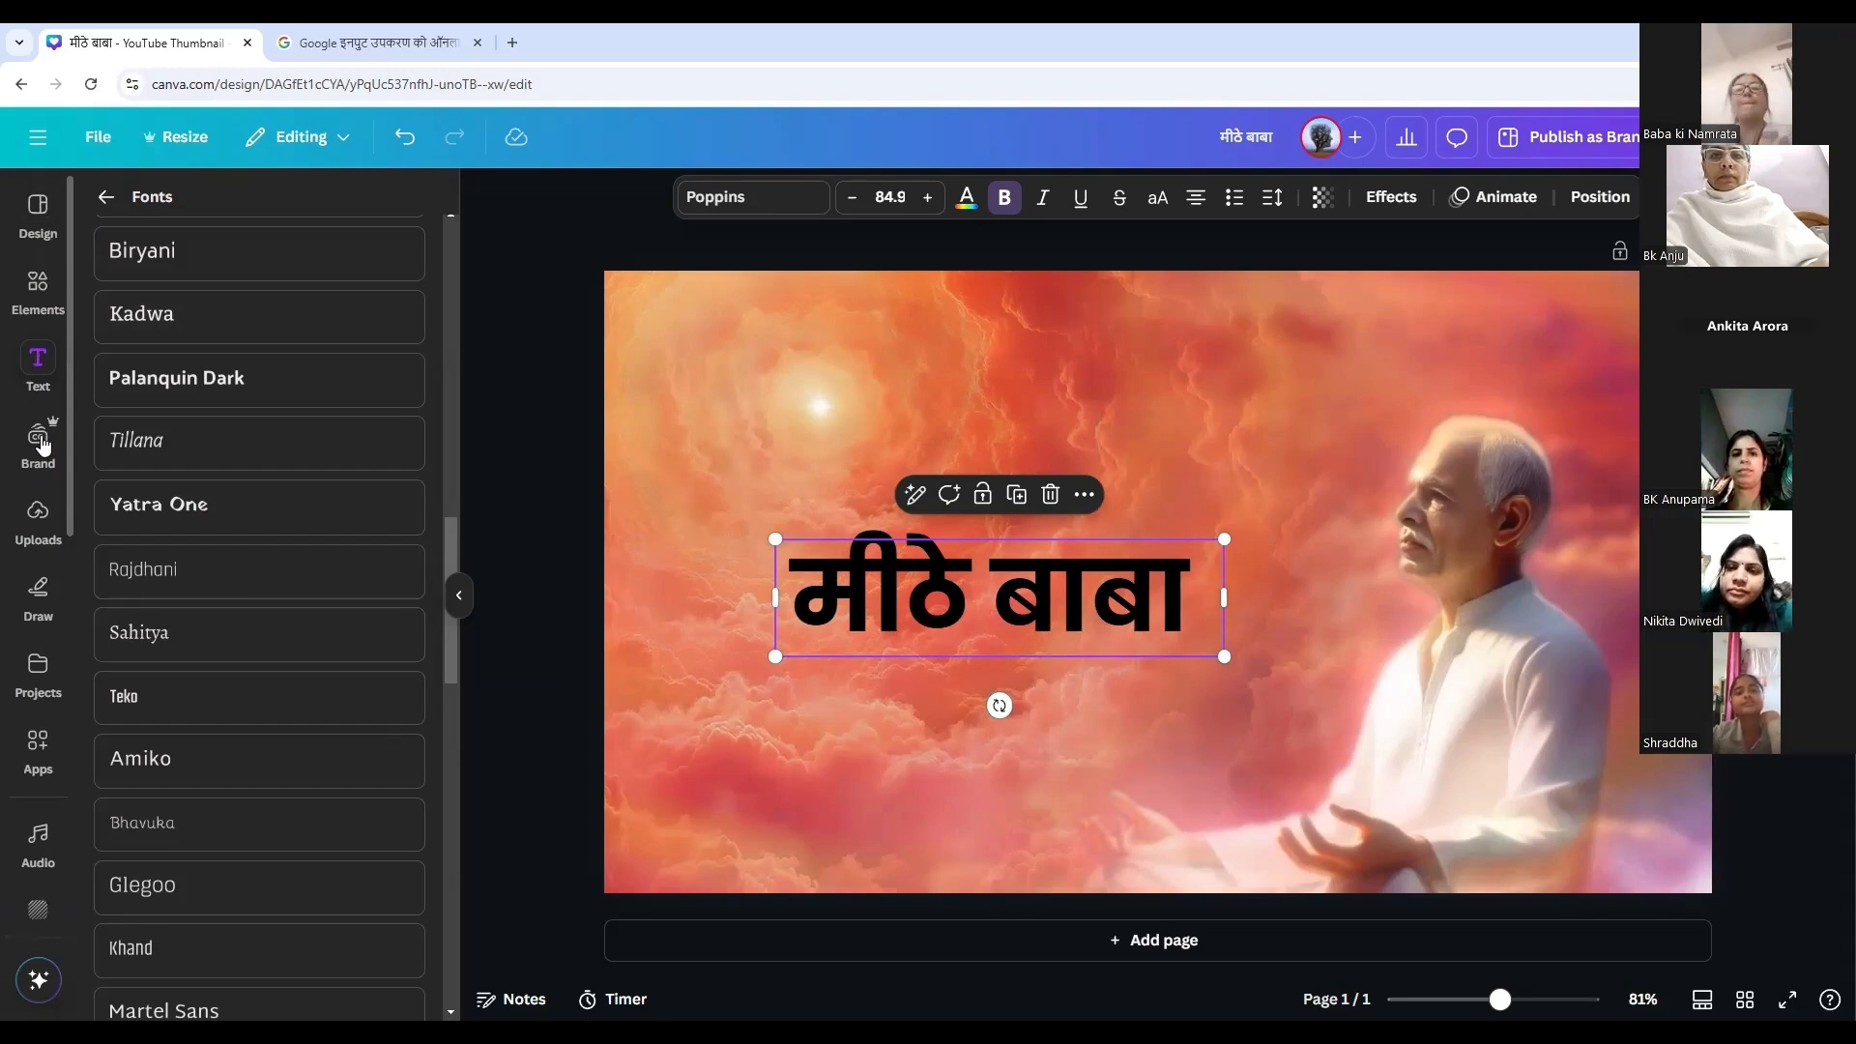
Look through the pinned apps and add a blank second page to the design.
{"action": "scroll", "coordinate": [46, 568], "scroll_direction": "down", "scroll_amount": 2}
{"action": "scroll", "coordinate": [46, 567], "scroll_direction": "down", "scroll_amount": 3}
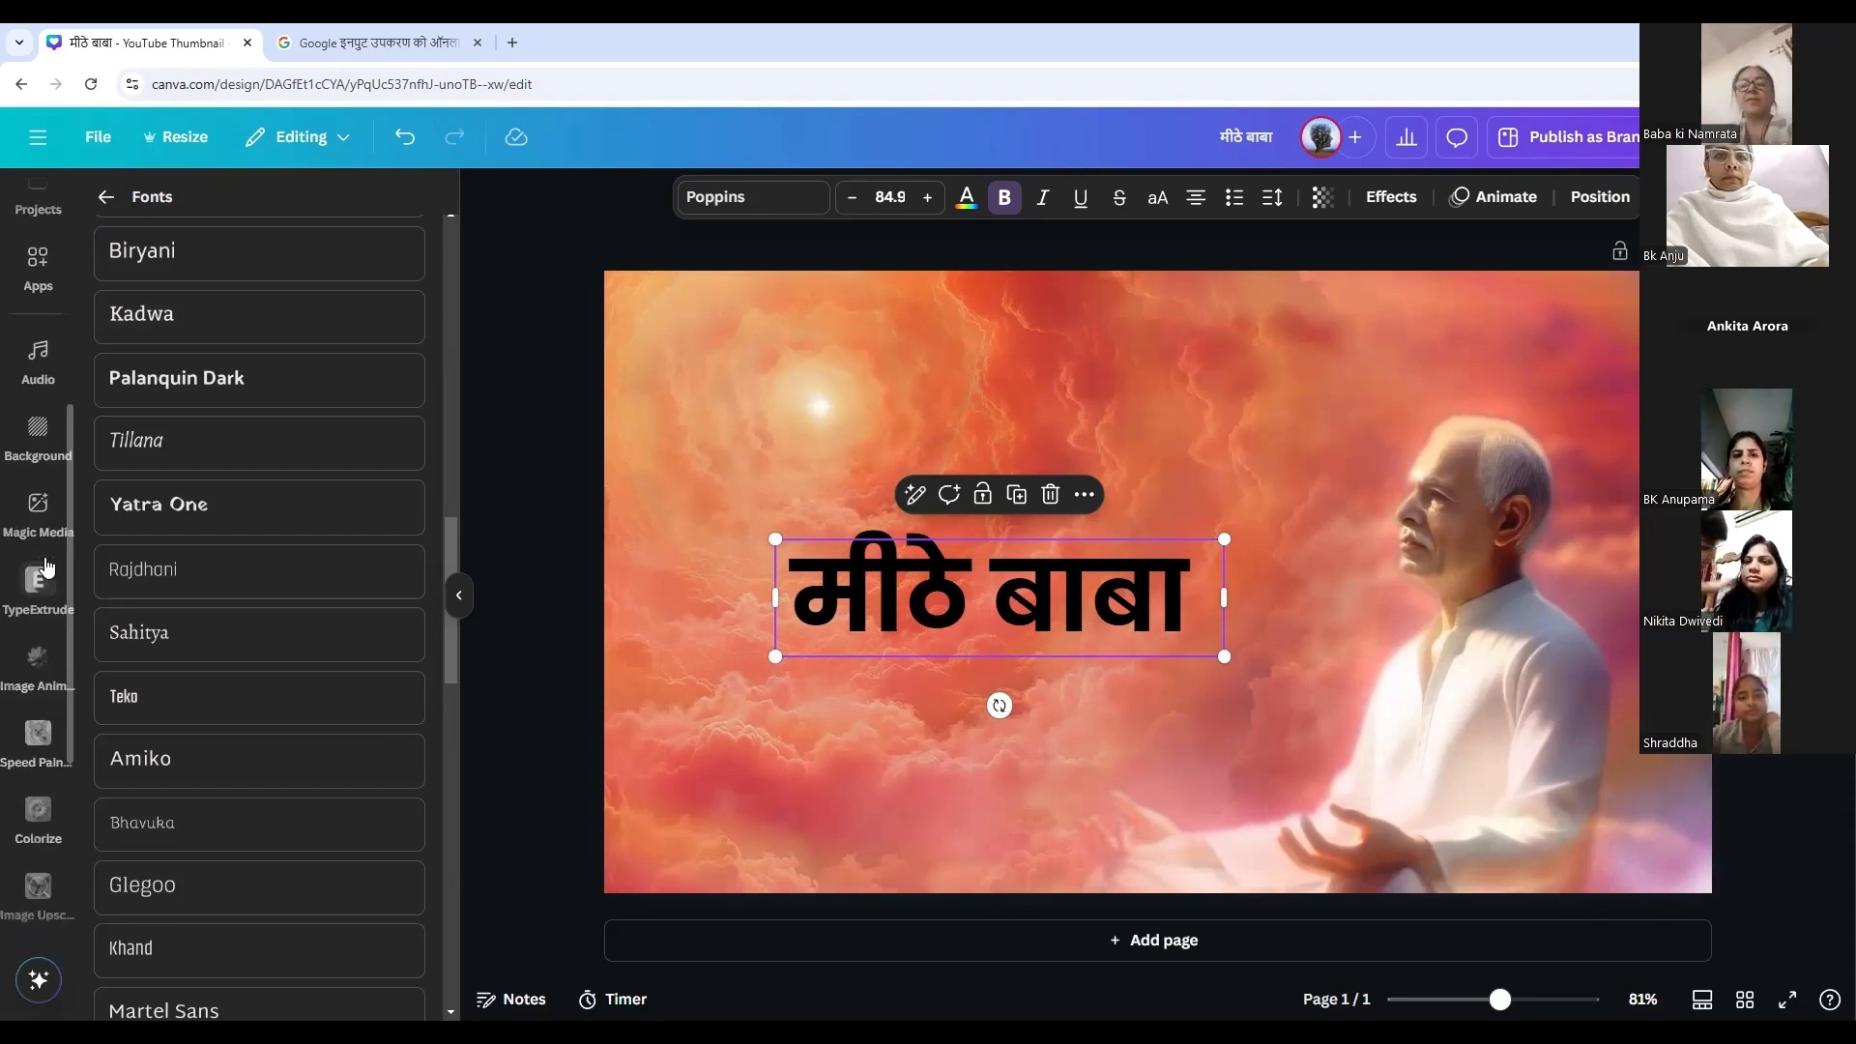
{"action": "scroll", "coordinate": [32, 807], "scroll_direction": "down", "scroll_amount": 3}
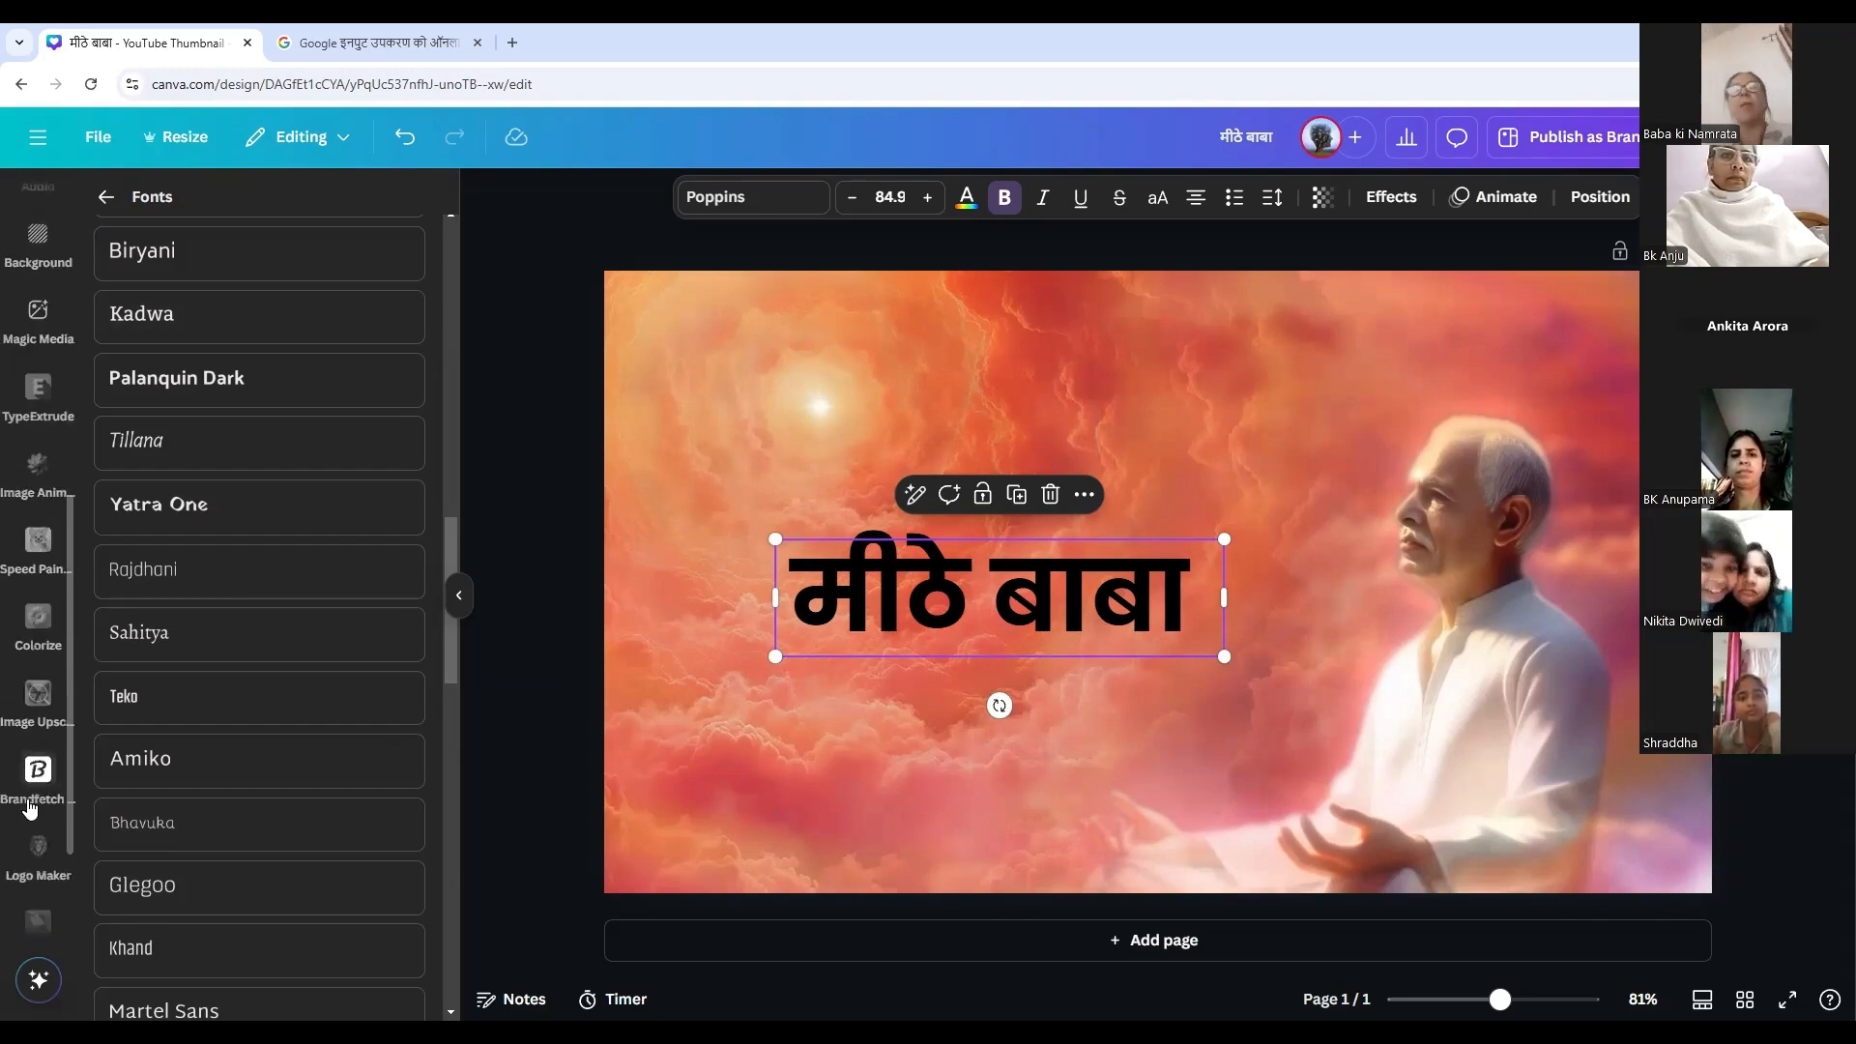
{"action": "scroll", "coordinate": [33, 769], "scroll_direction": "down", "scroll_amount": 1}
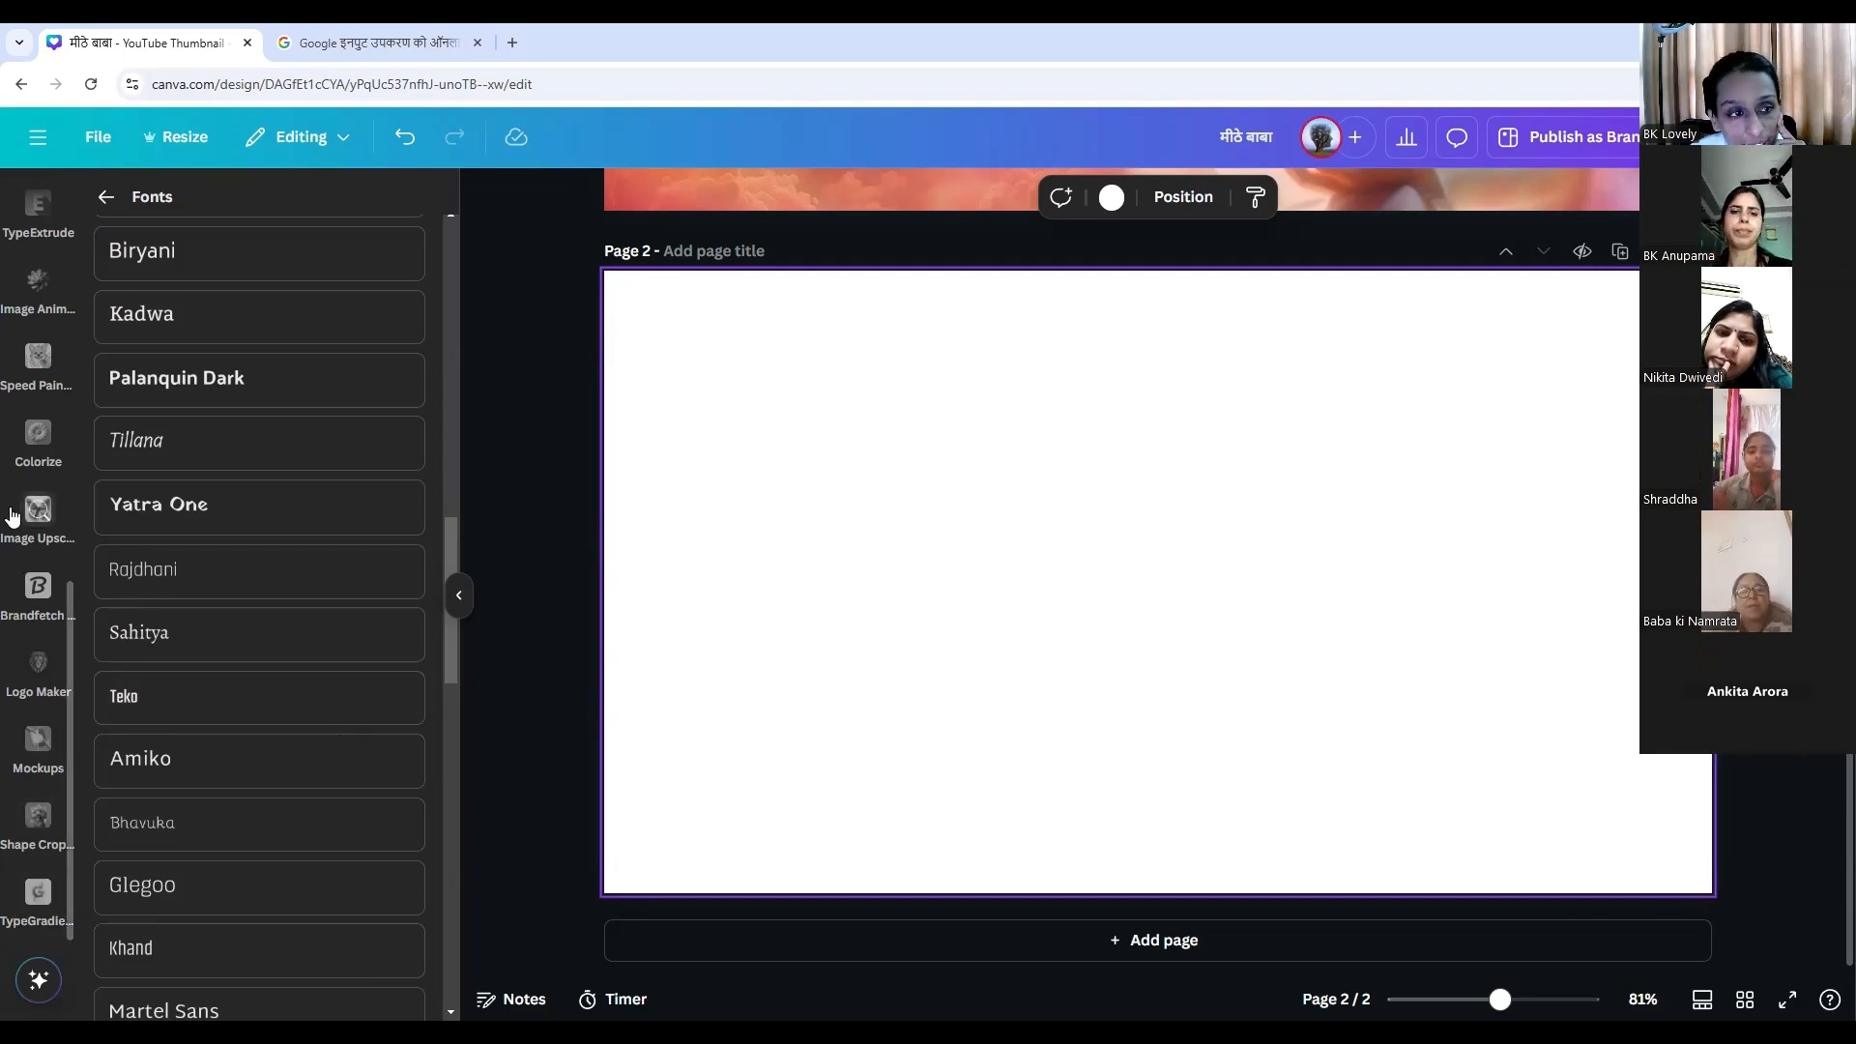
{"action": "scroll", "coordinate": [24, 503], "scroll_direction": "up", "scroll_amount": 5}
{"action": "scroll", "coordinate": [24, 502], "scroll_direction": "up", "scroll_amount": 1}
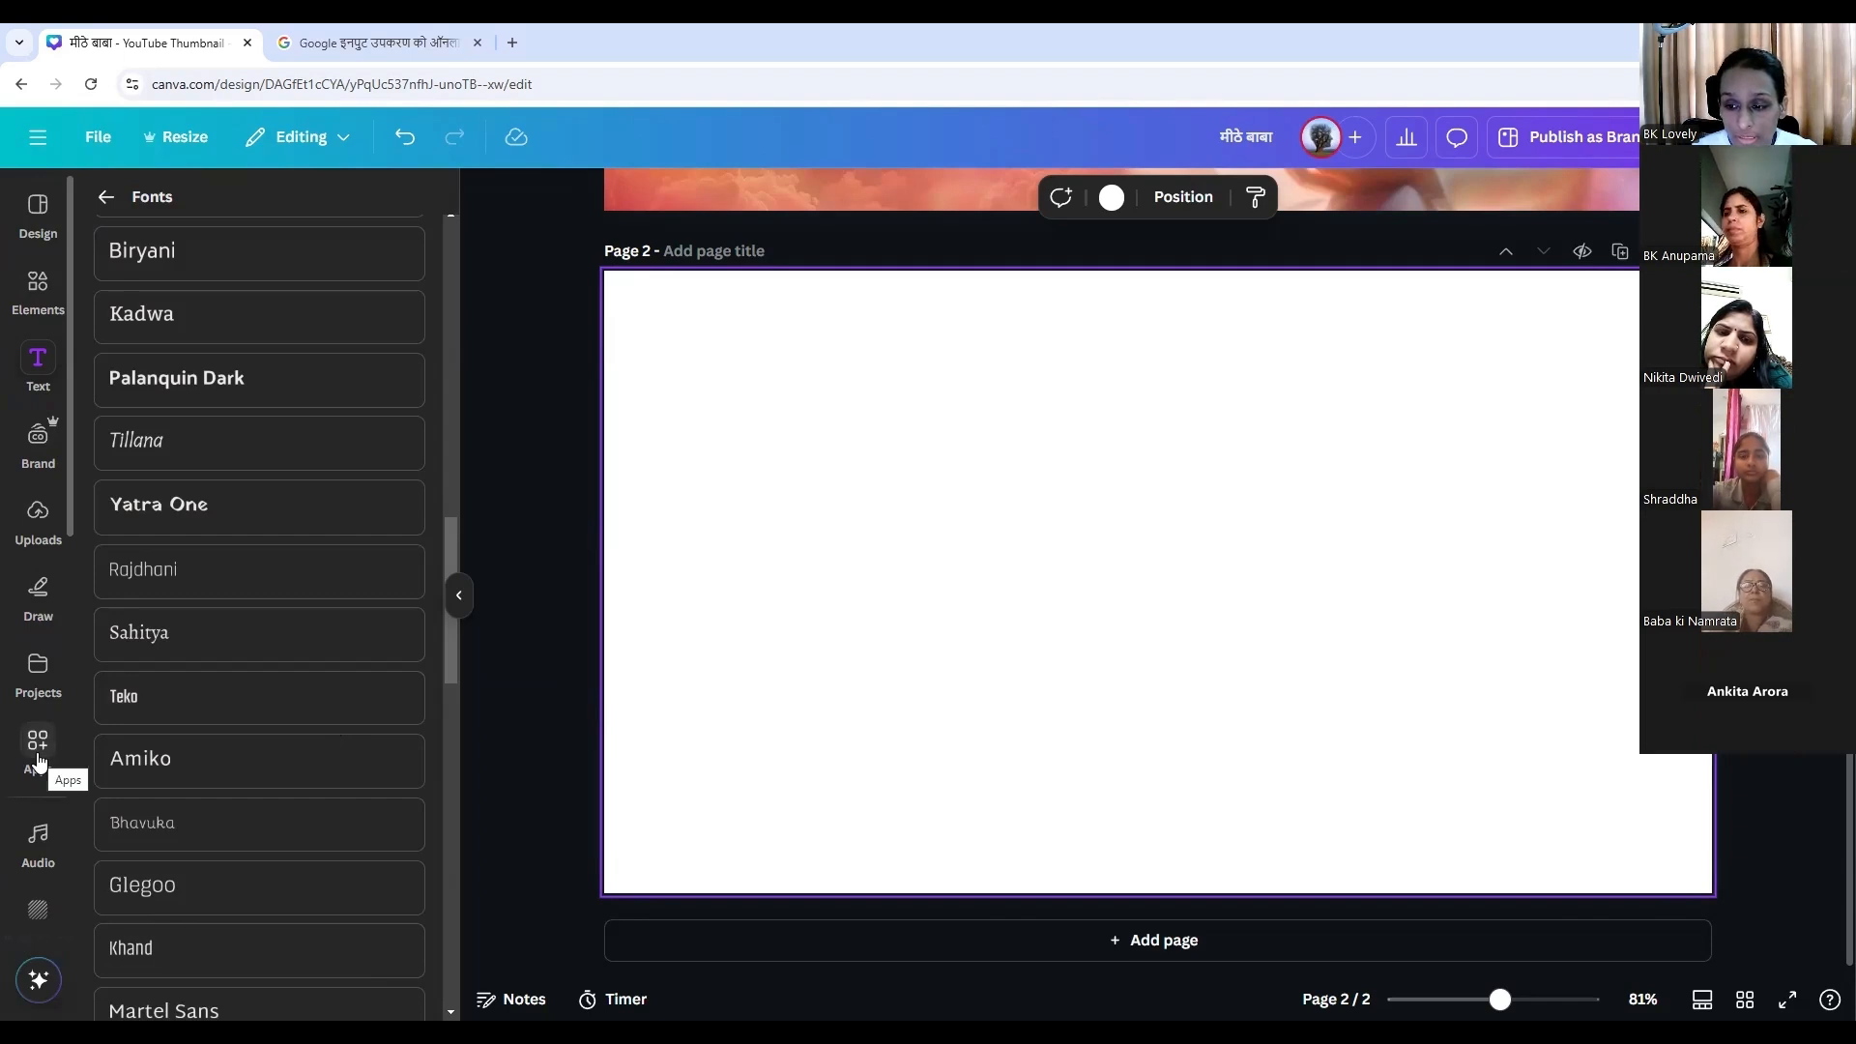
Browse the app catalogue, examining the Canva, popular and AI-powered apps.
{"action": "left_click", "coordinate": [37, 749]}
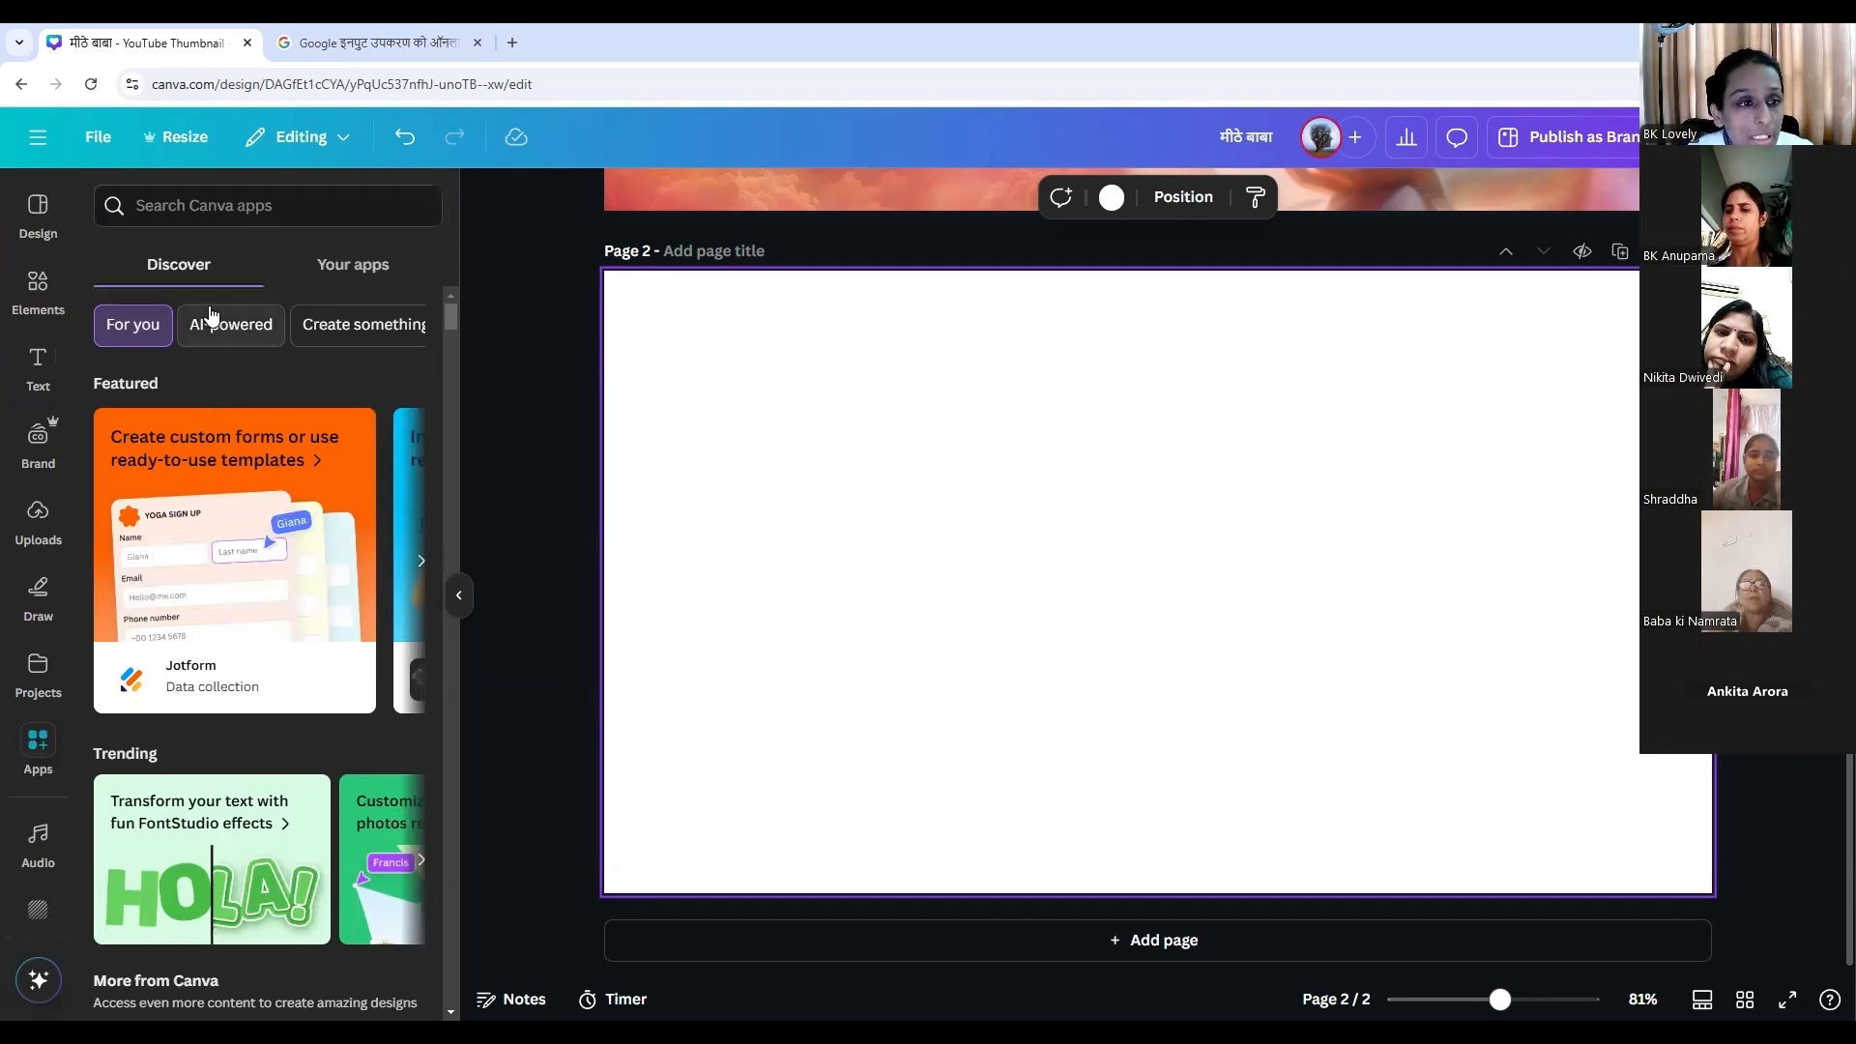
{"action": "scroll", "coordinate": [285, 522], "scroll_direction": "down", "scroll_amount": 2}
{"action": "scroll", "coordinate": [284, 522], "scroll_direction": "down", "scroll_amount": 3}
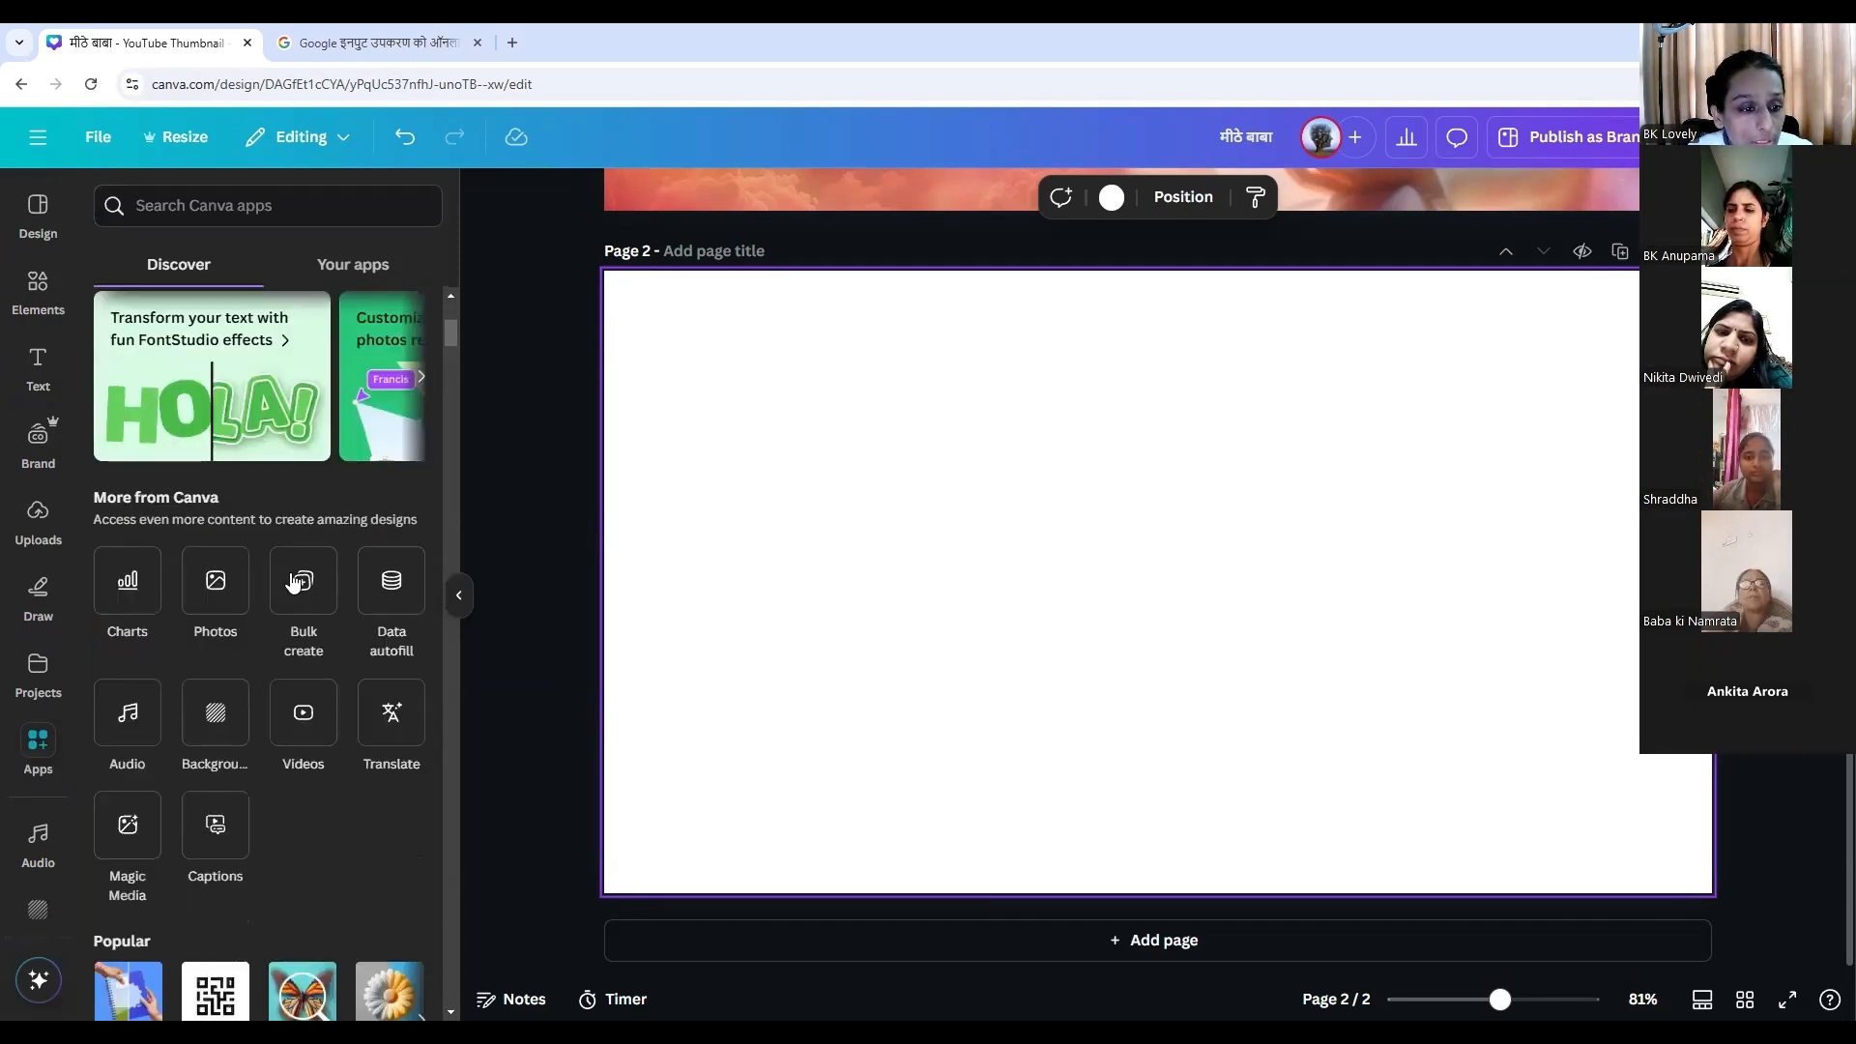
{"action": "scroll", "coordinate": [298, 603], "scroll_direction": "down", "scroll_amount": 4}
{"action": "scroll", "coordinate": [298, 603], "scroll_direction": "down", "scroll_amount": 3}
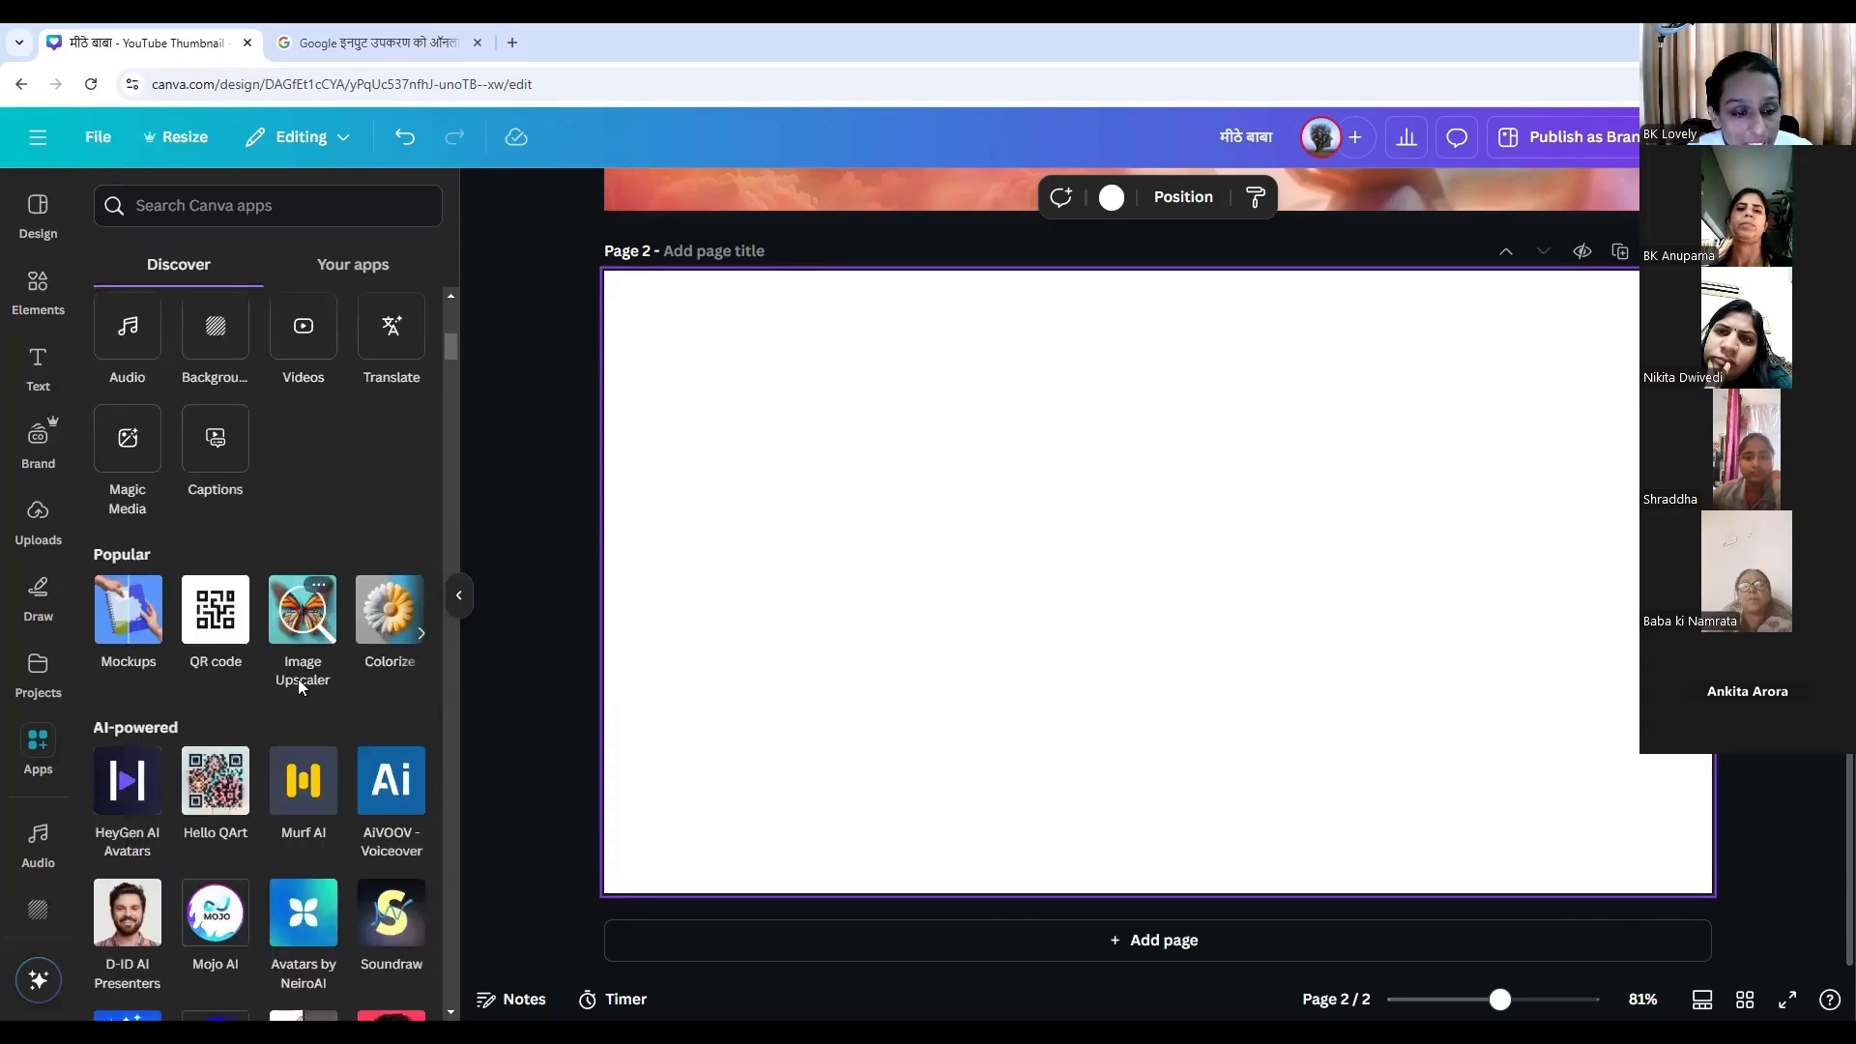
{"action": "scroll", "coordinate": [286, 443], "scroll_direction": "down", "scroll_amount": 5}
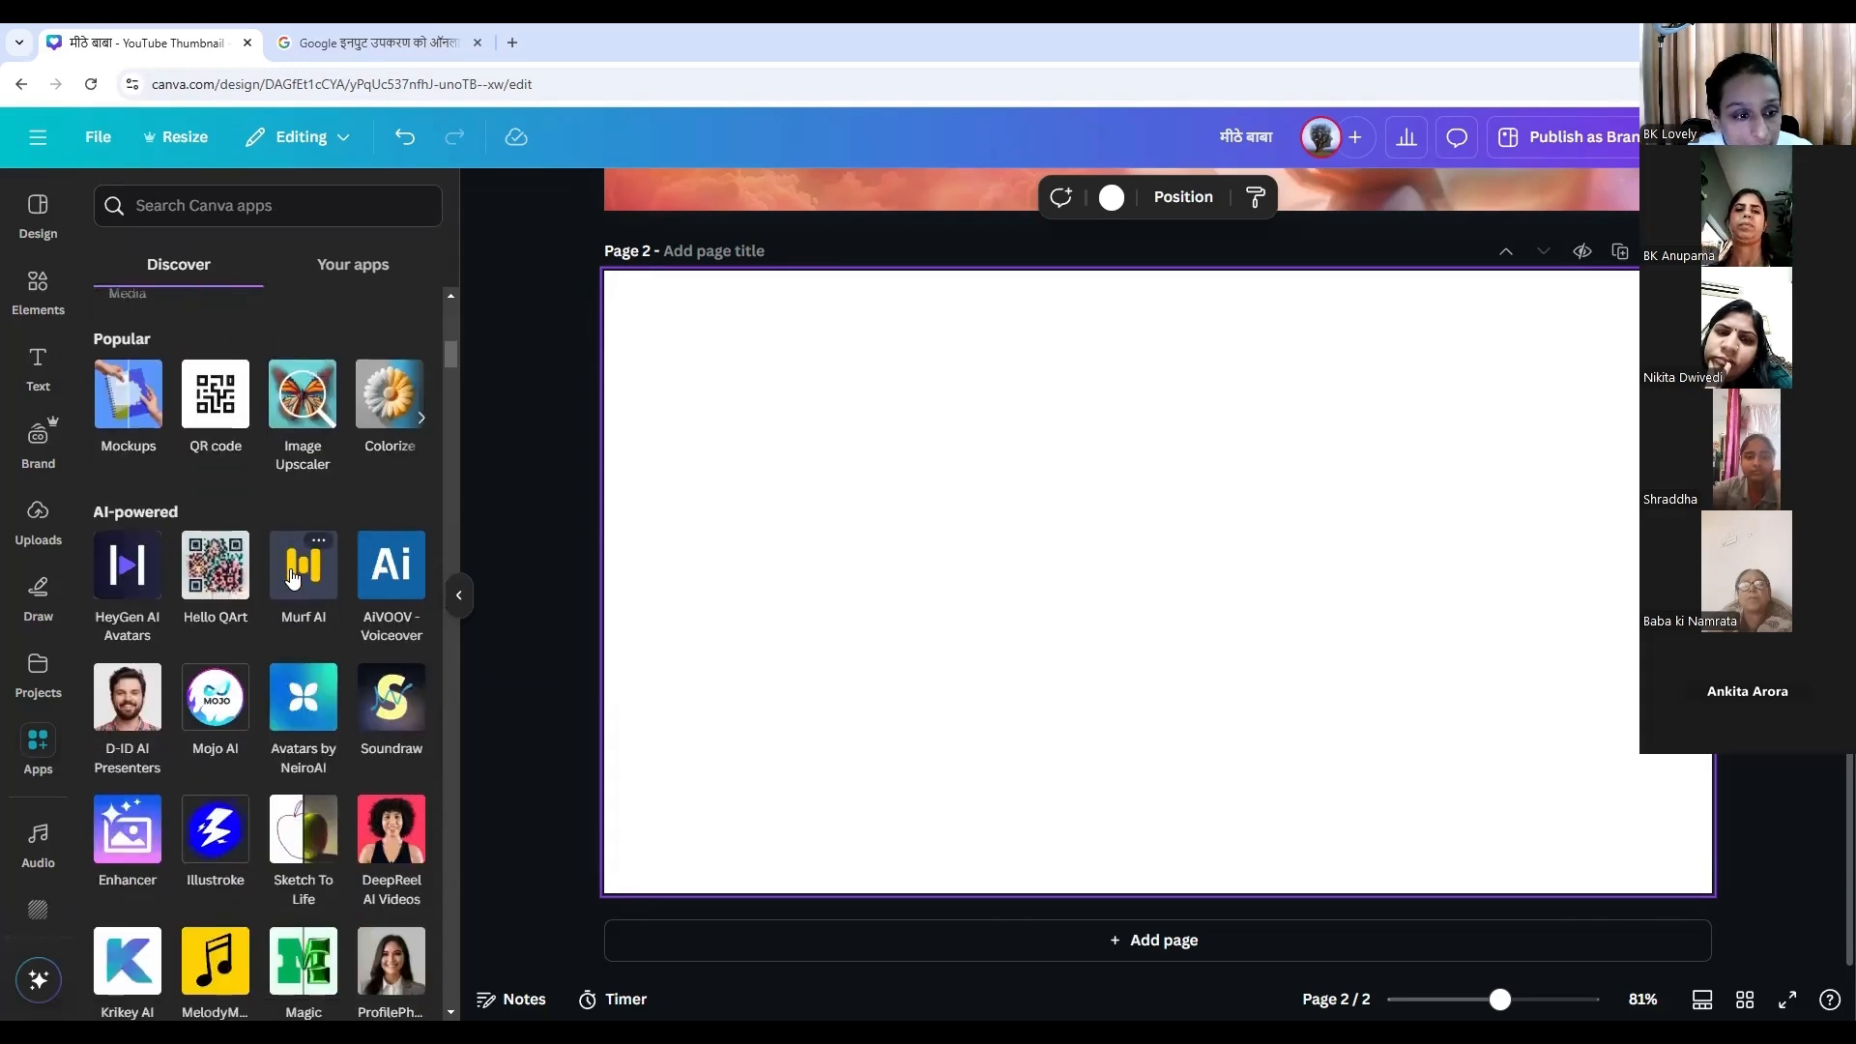
{"action": "scroll", "coordinate": [293, 578], "scroll_direction": "down", "scroll_amount": 6}
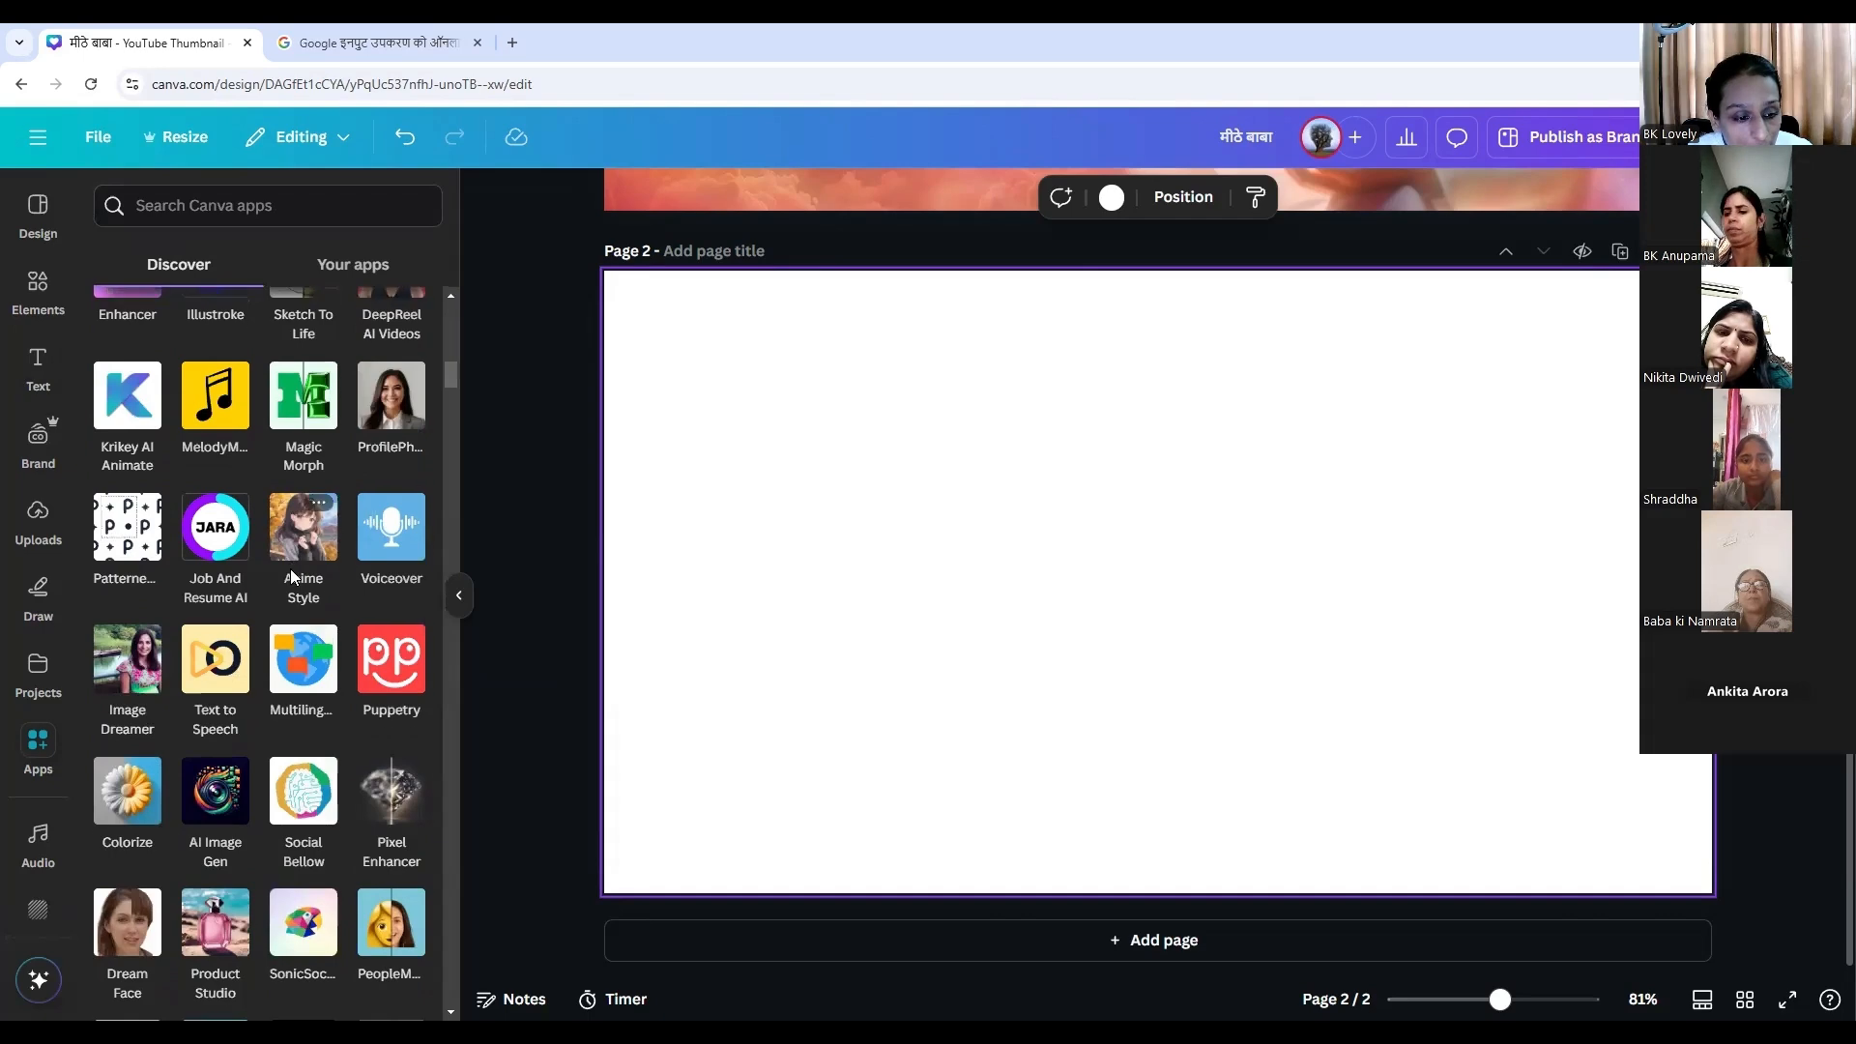
{"action": "scroll", "coordinate": [292, 576], "scroll_direction": "up", "scroll_amount": 8}
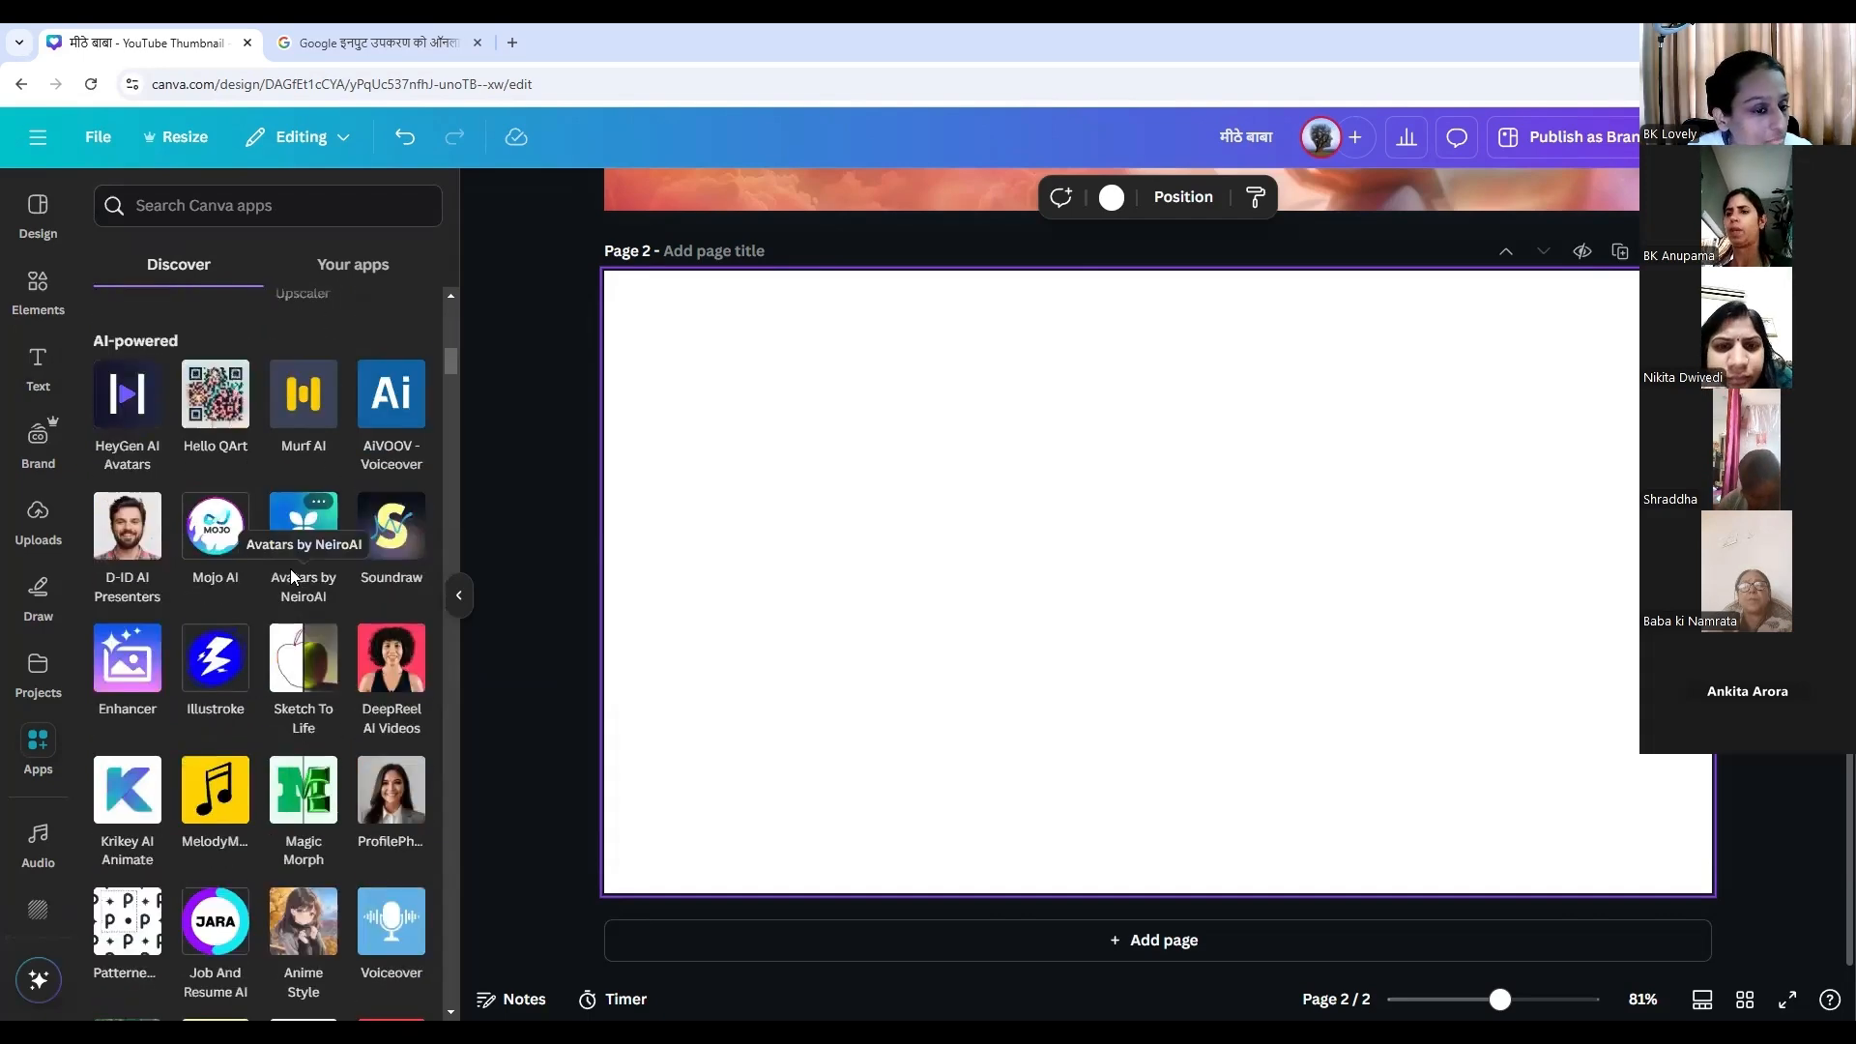
{"action": "left_click", "coordinate": [205, 201]}
{"action": "type", "text": "type "}
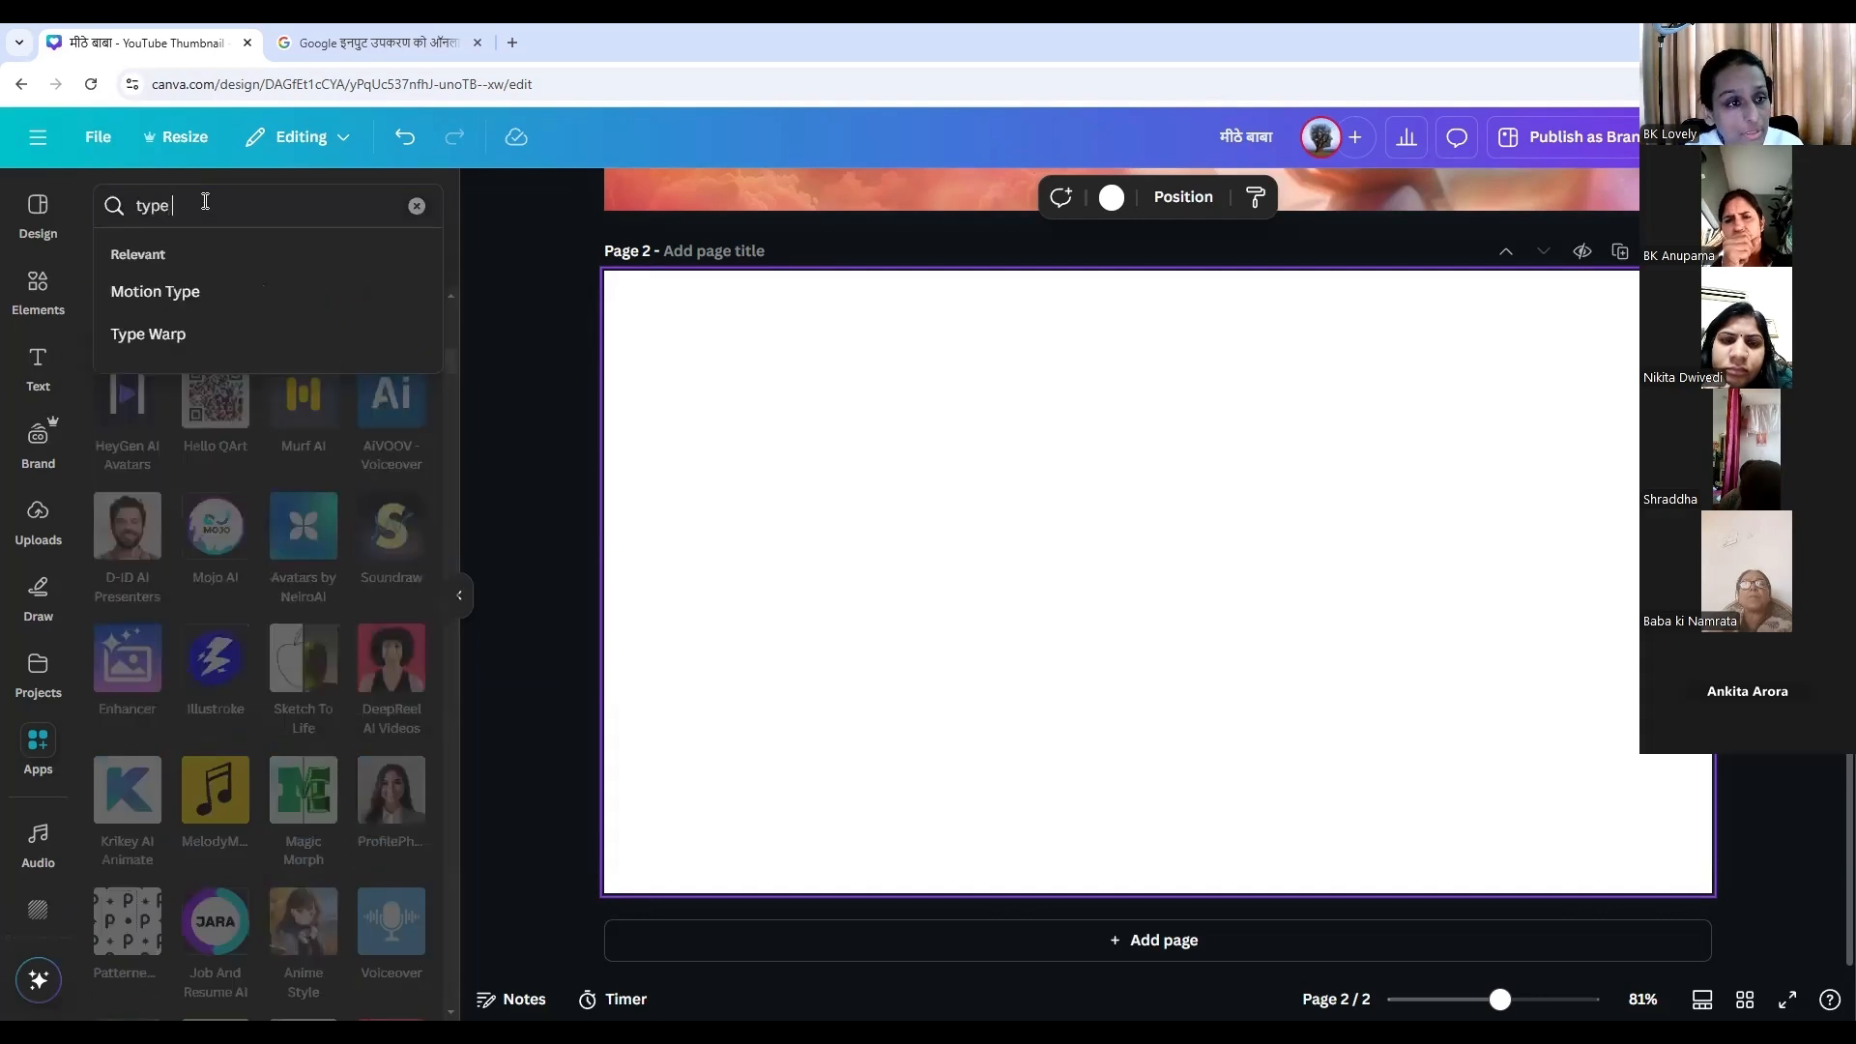
{"action": "type", "text": "grad"}
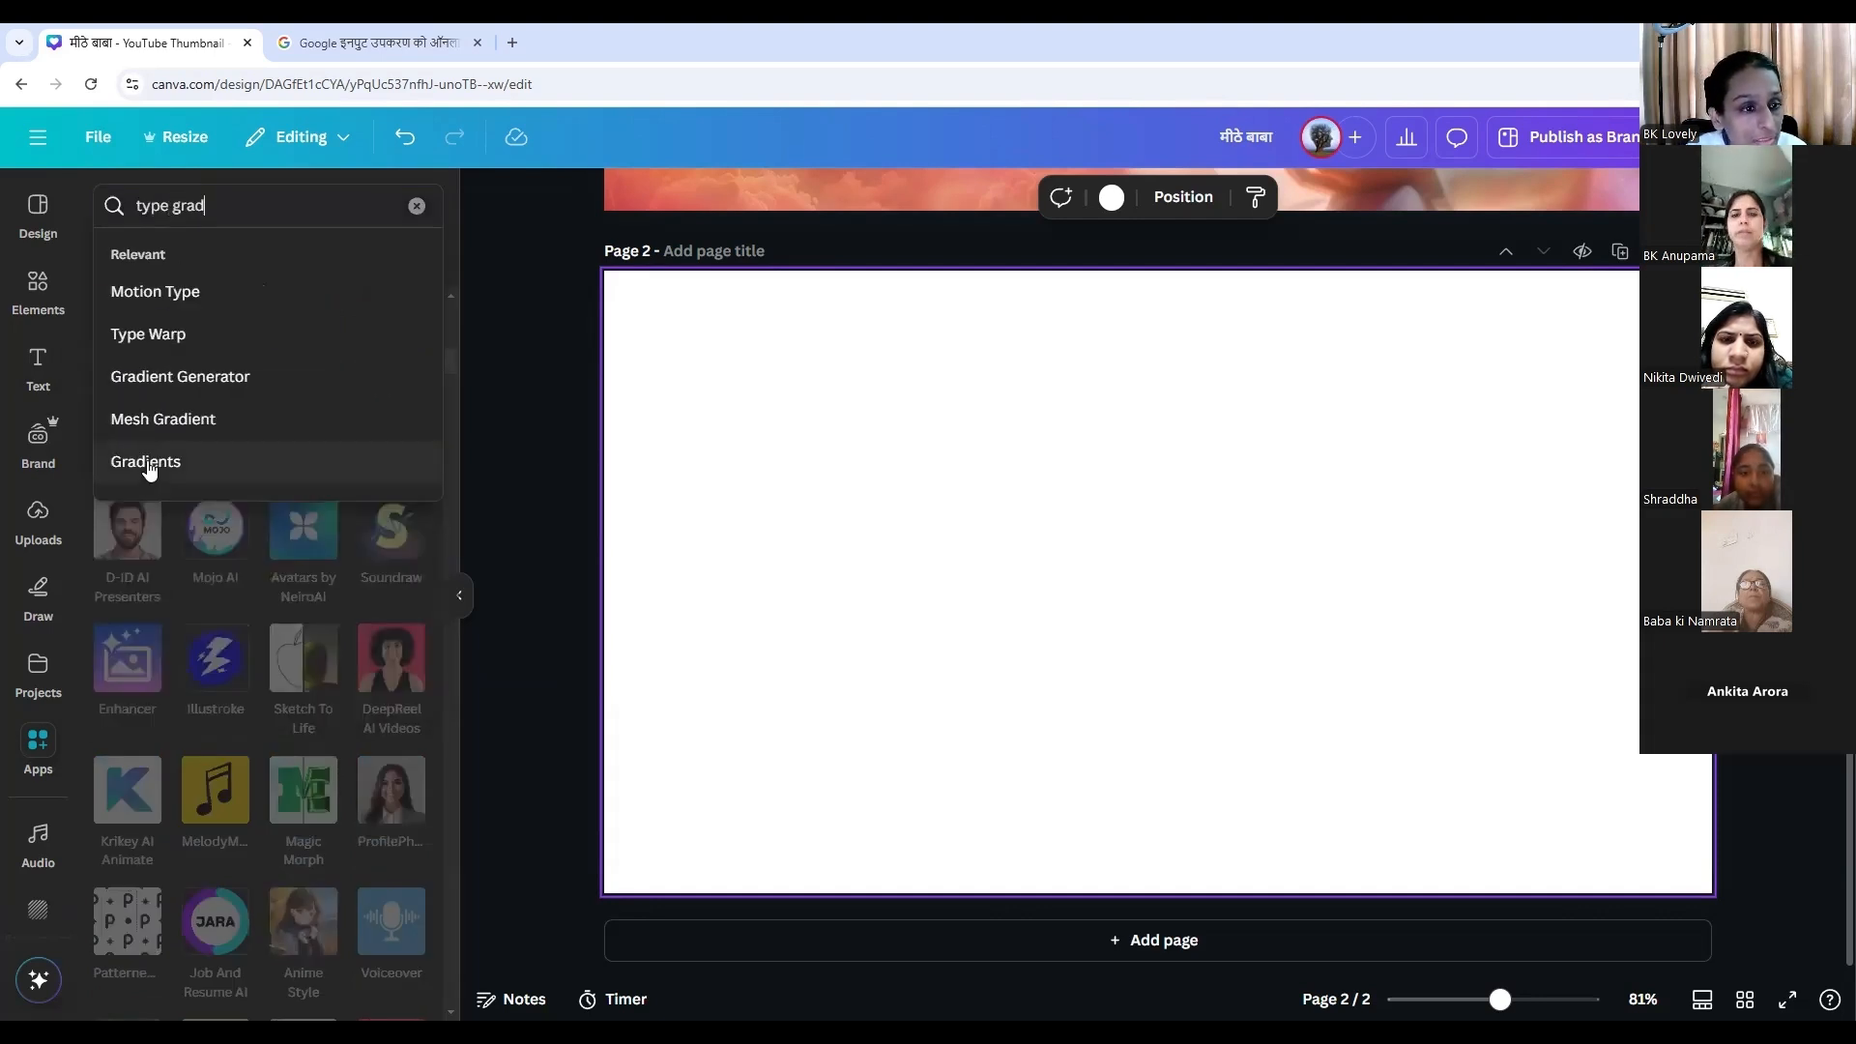
{"action": "left_click", "coordinate": [150, 462]}
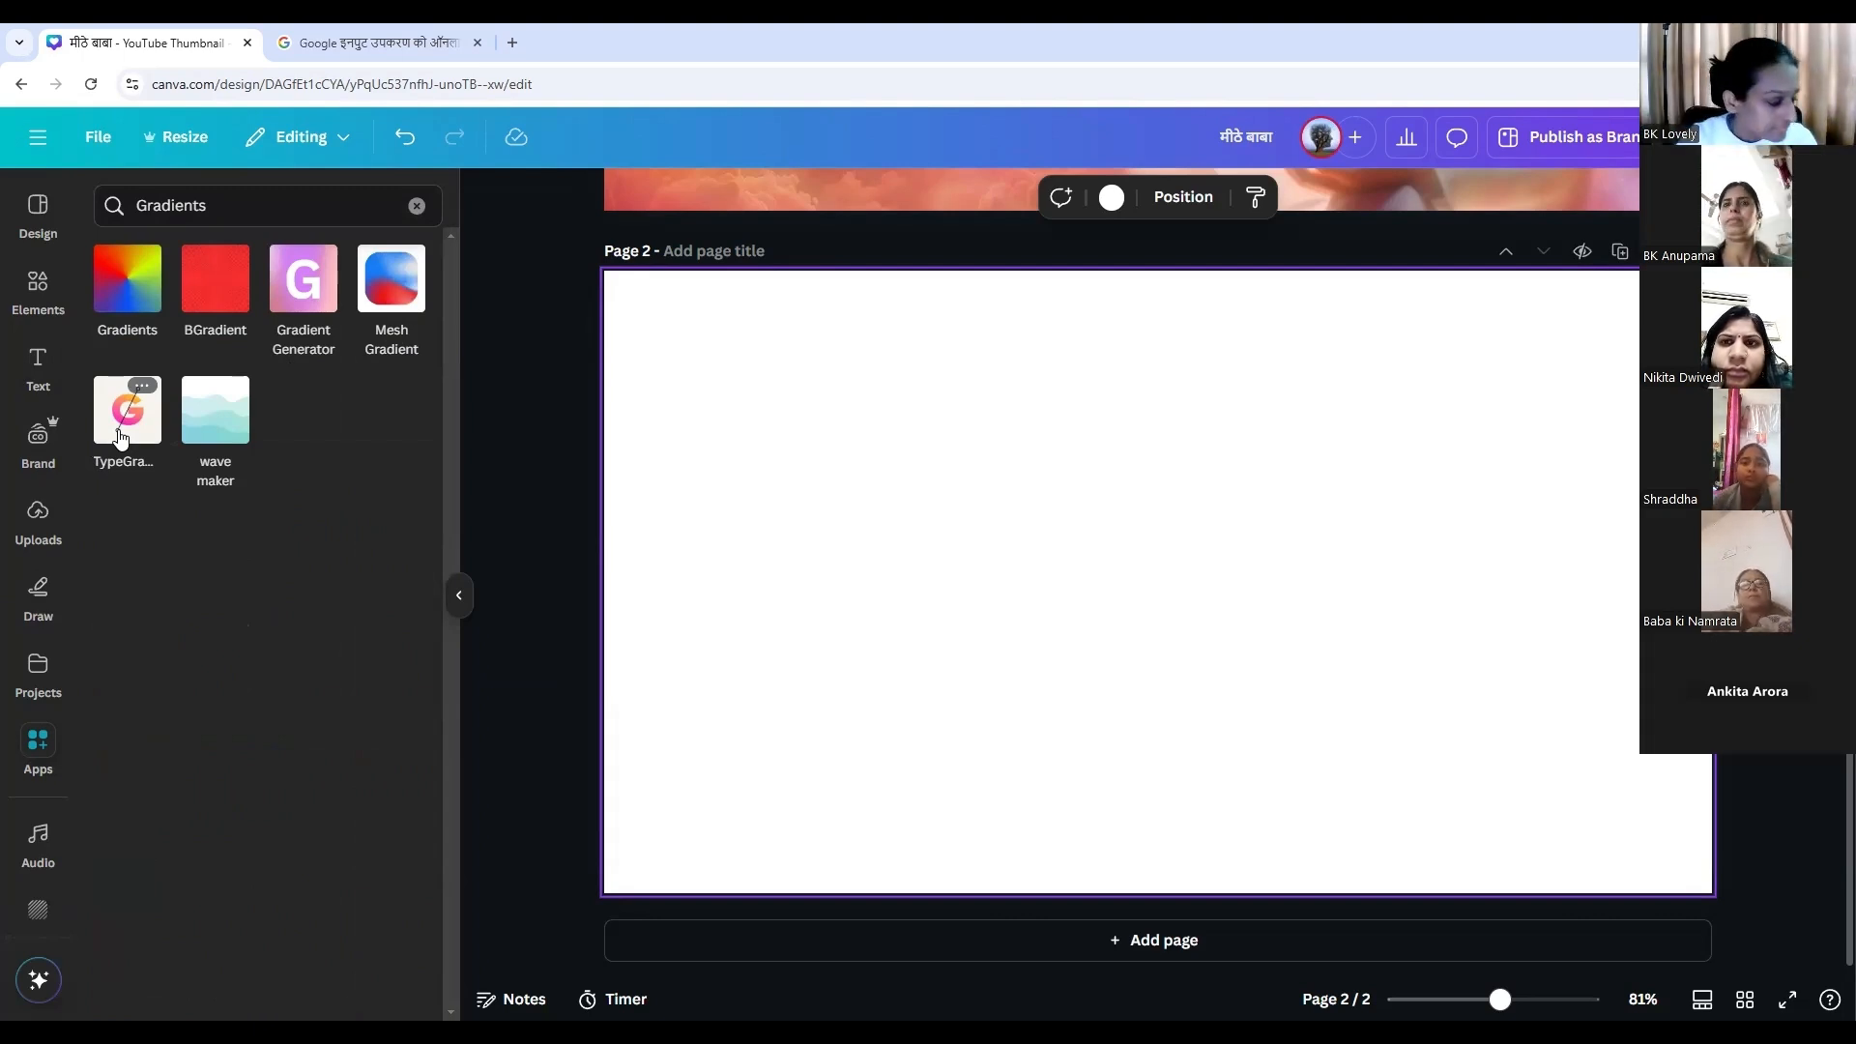
{"action": "left_click", "coordinate": [414, 208]}
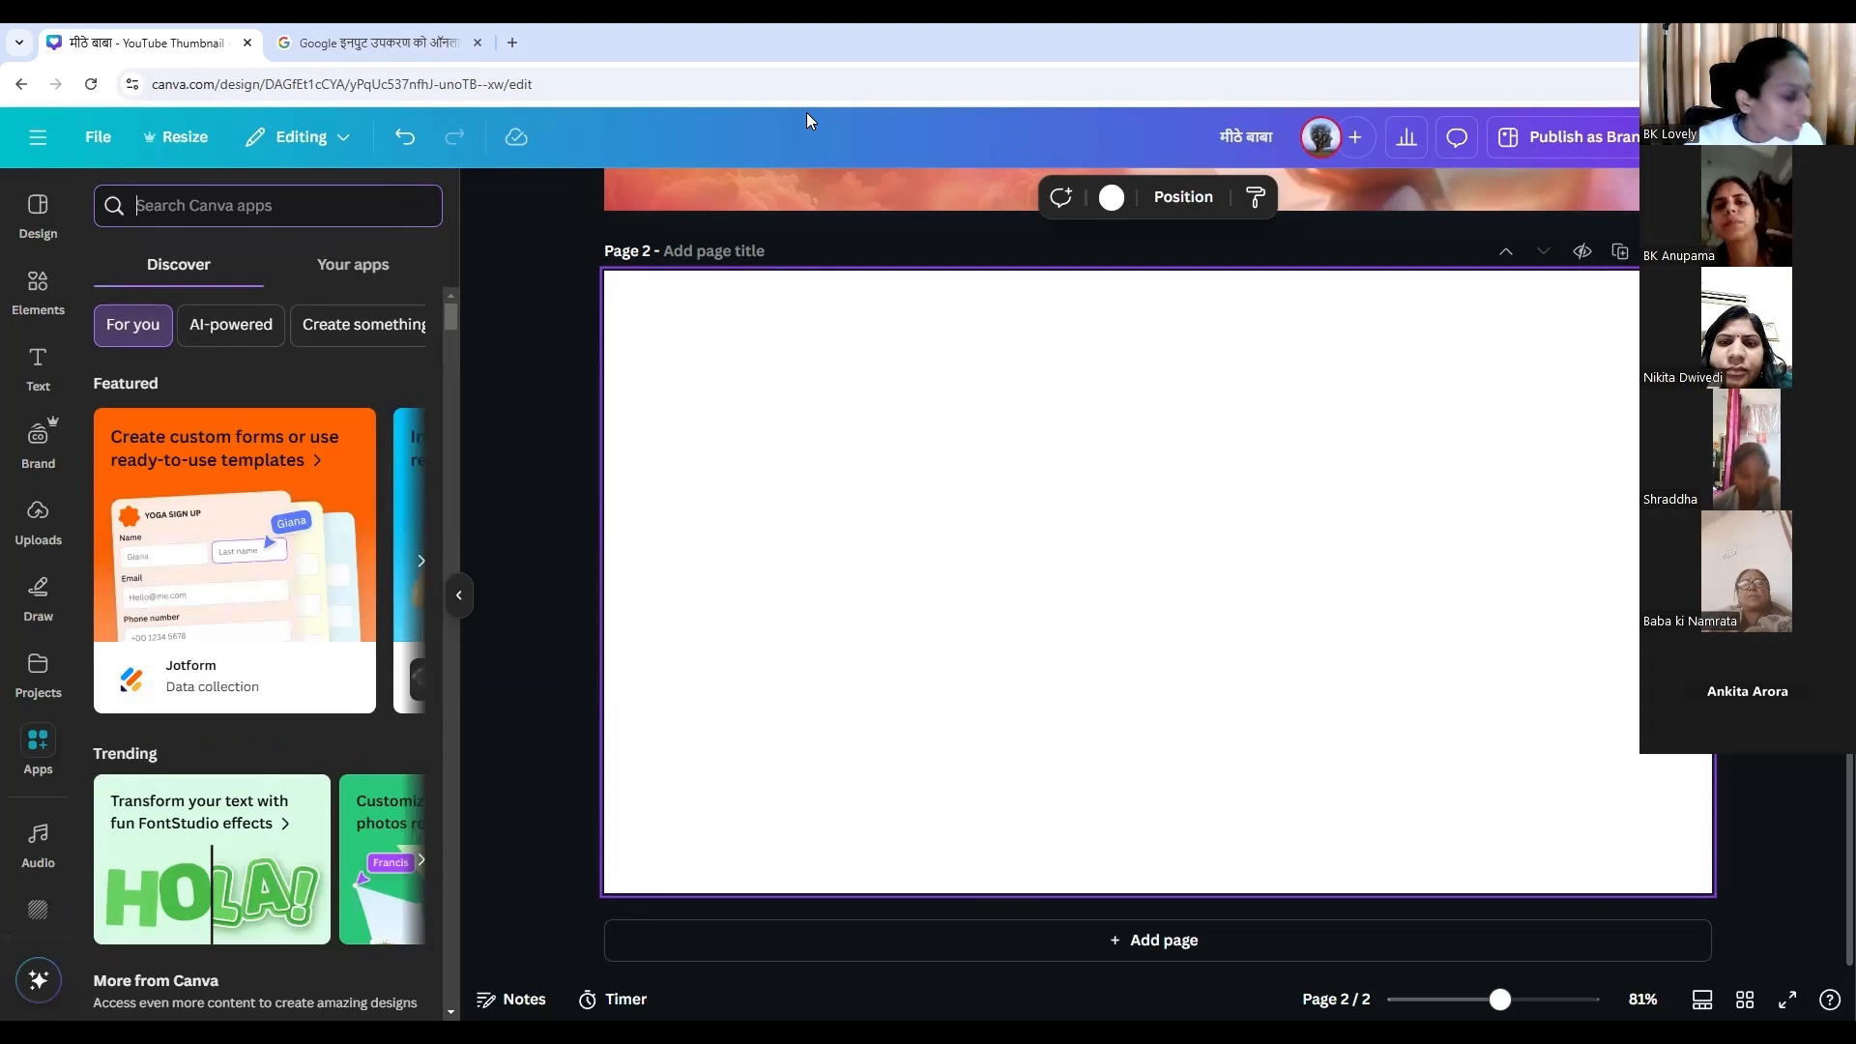
{"action": "key", "text": "alt+Tab"}
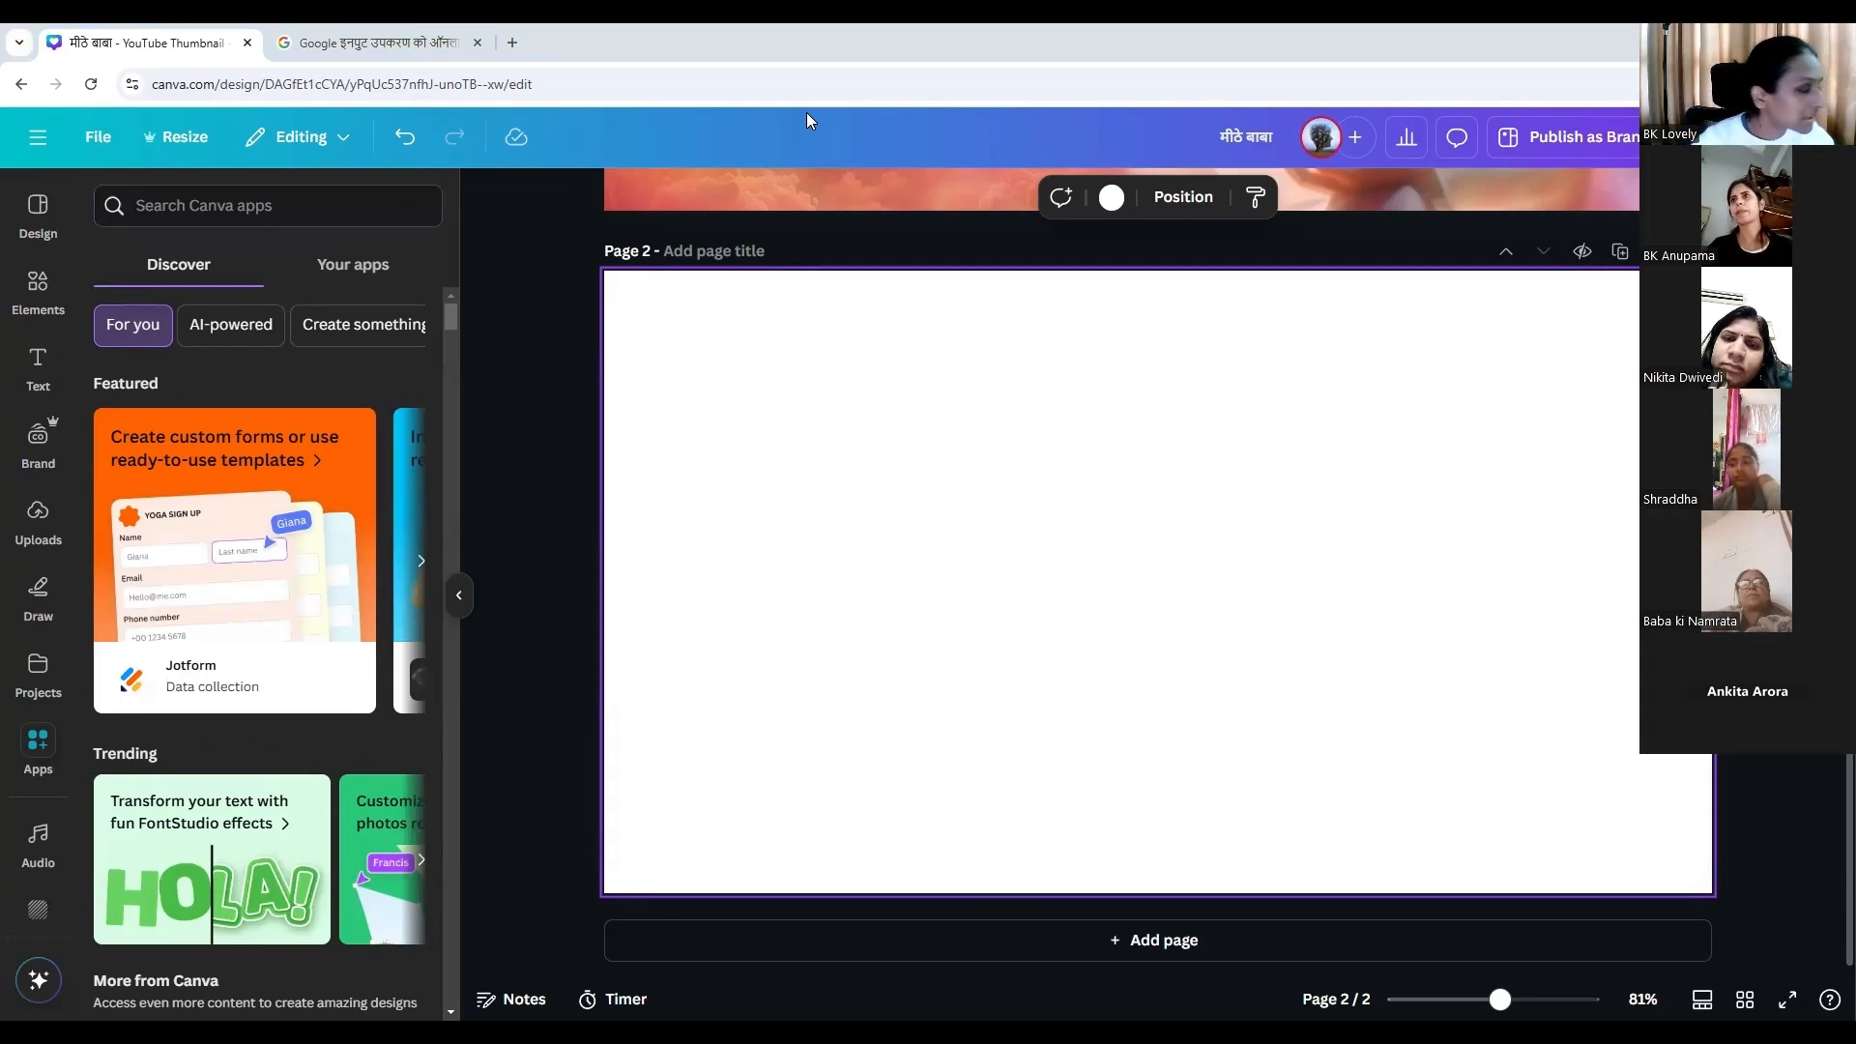
{"action": "key", "text": "alt+Tab"}
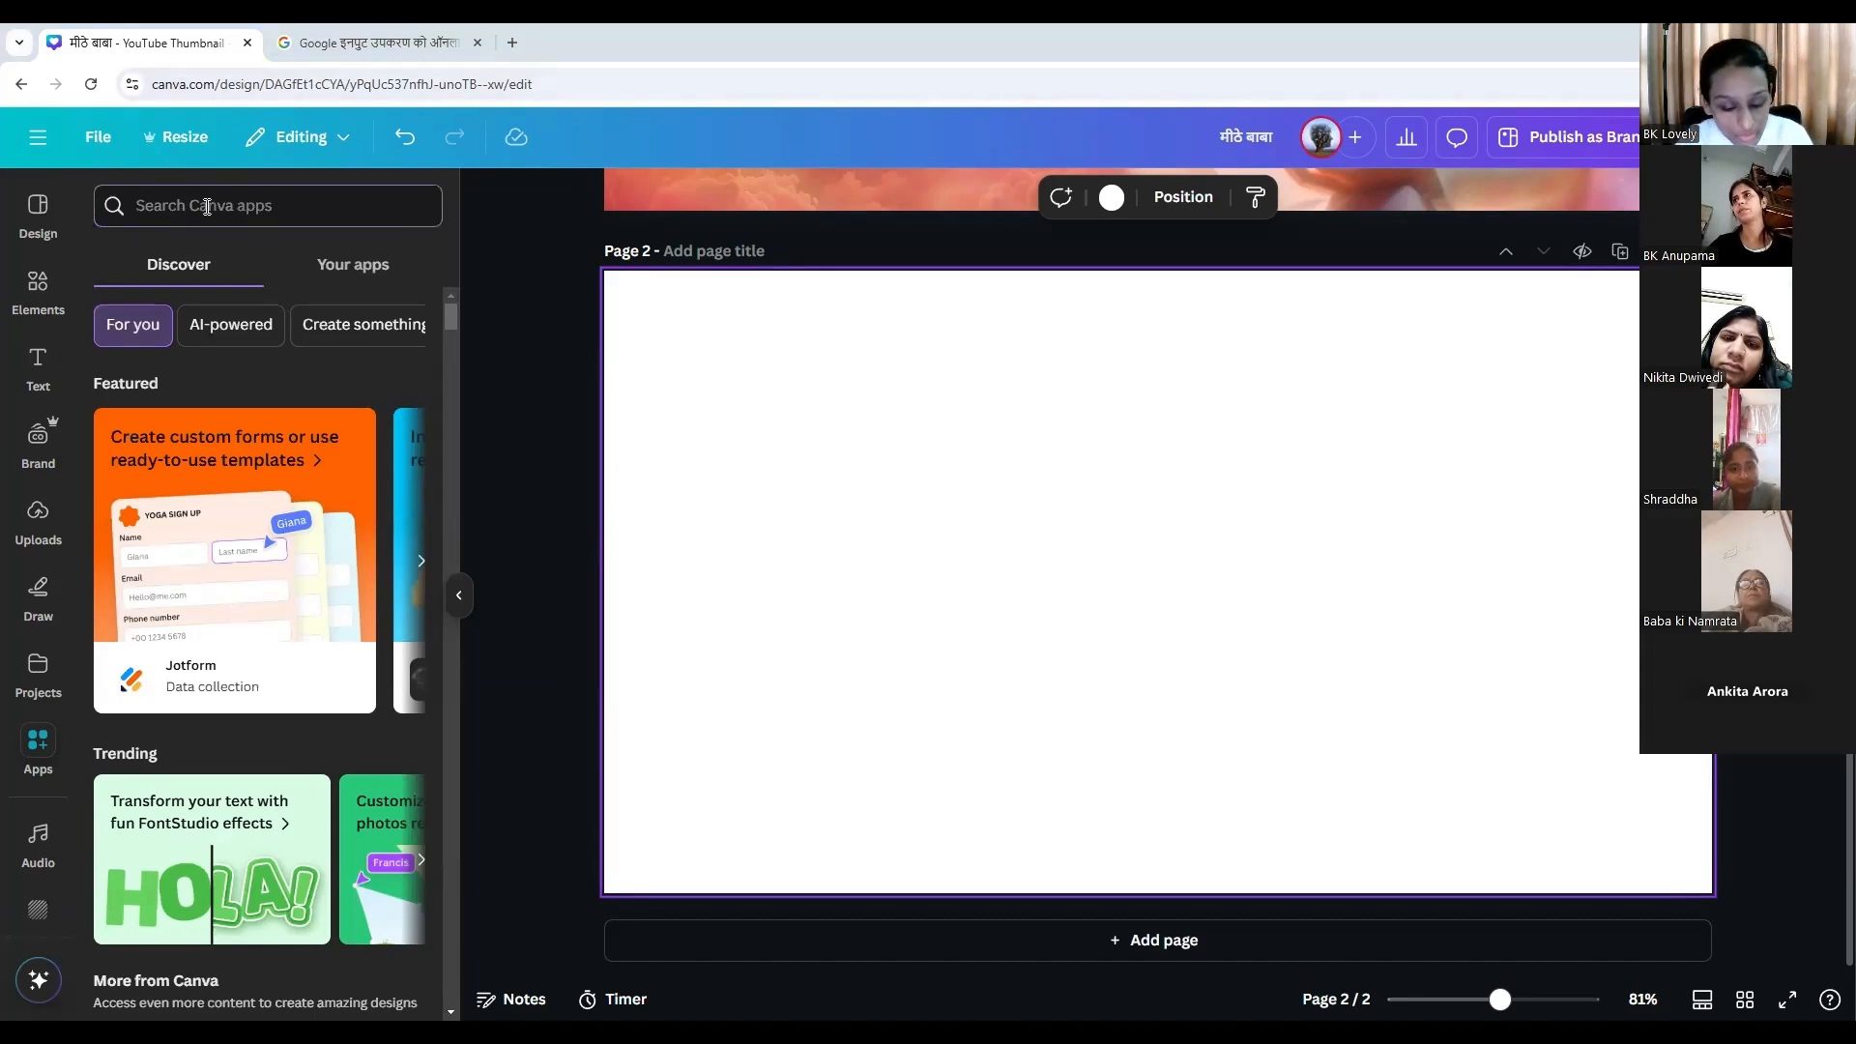
Search the app catalogue for "gradient" and open the TypeGradient app.
{"action": "type", "text": "grad"}
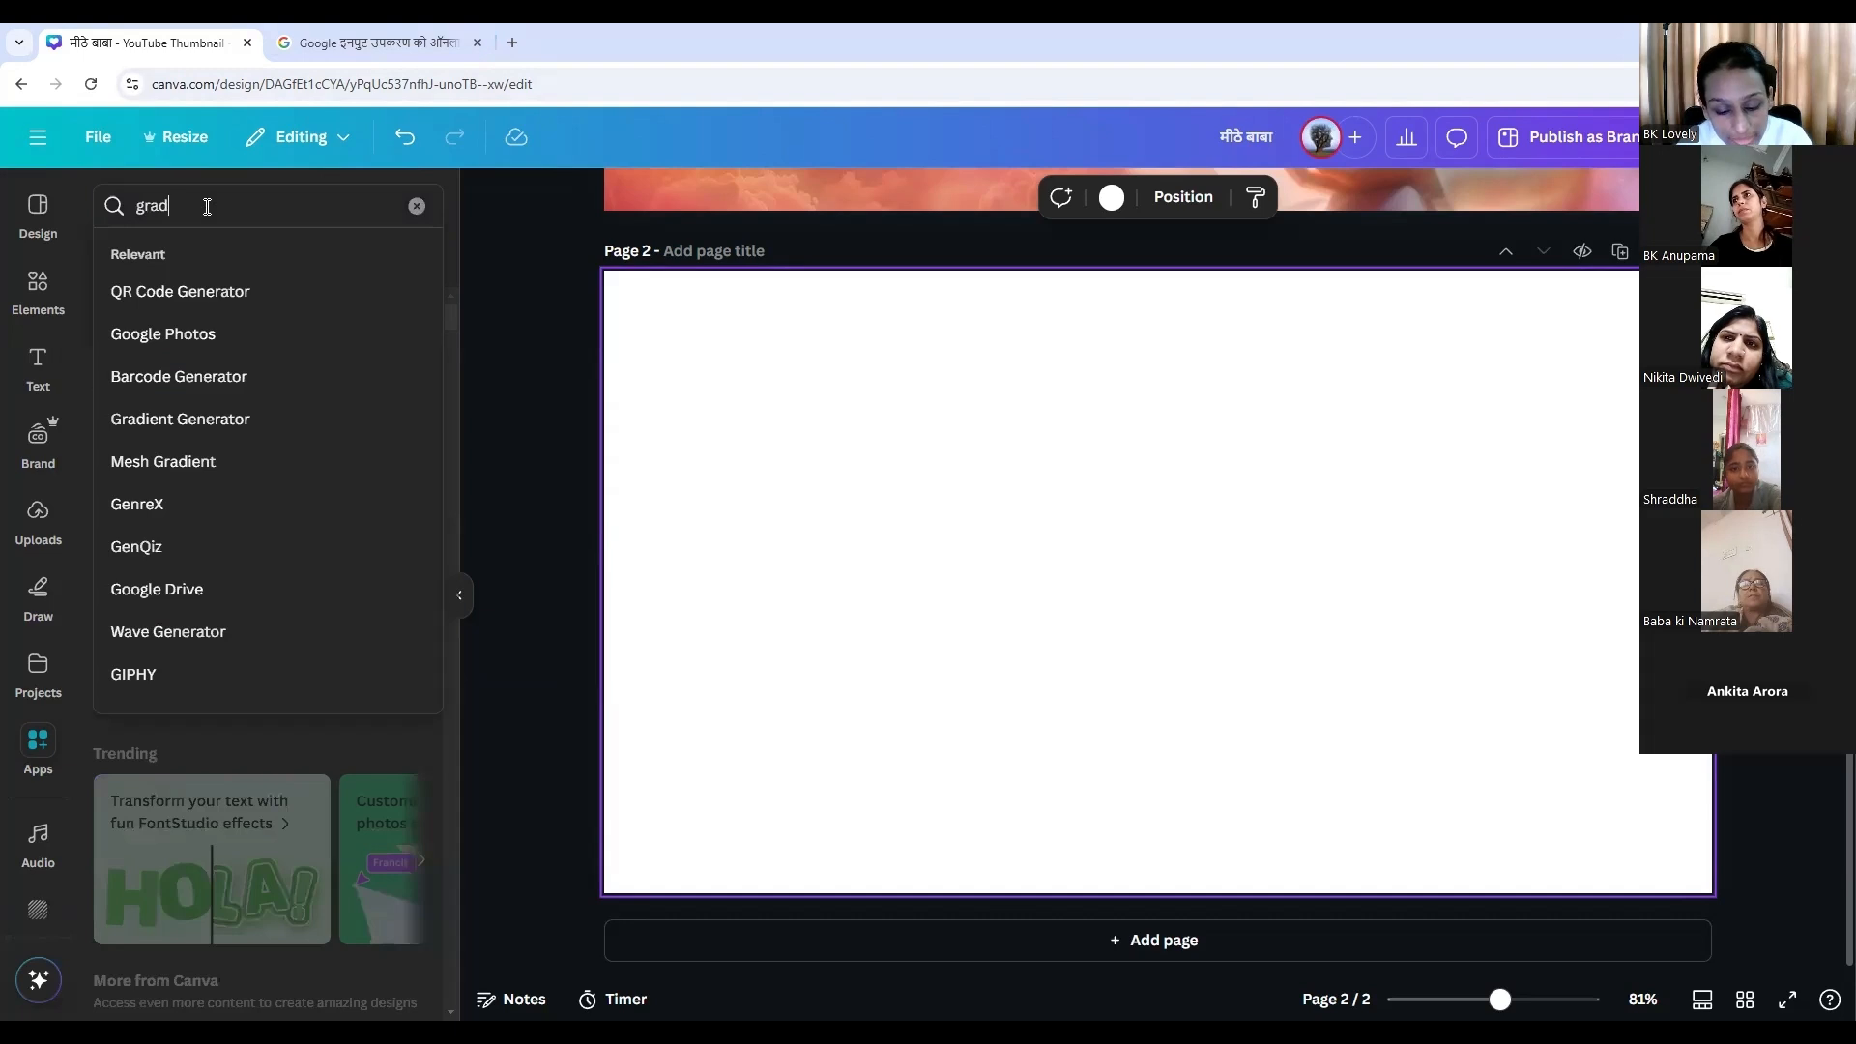
{"action": "type", "text": "ient"}
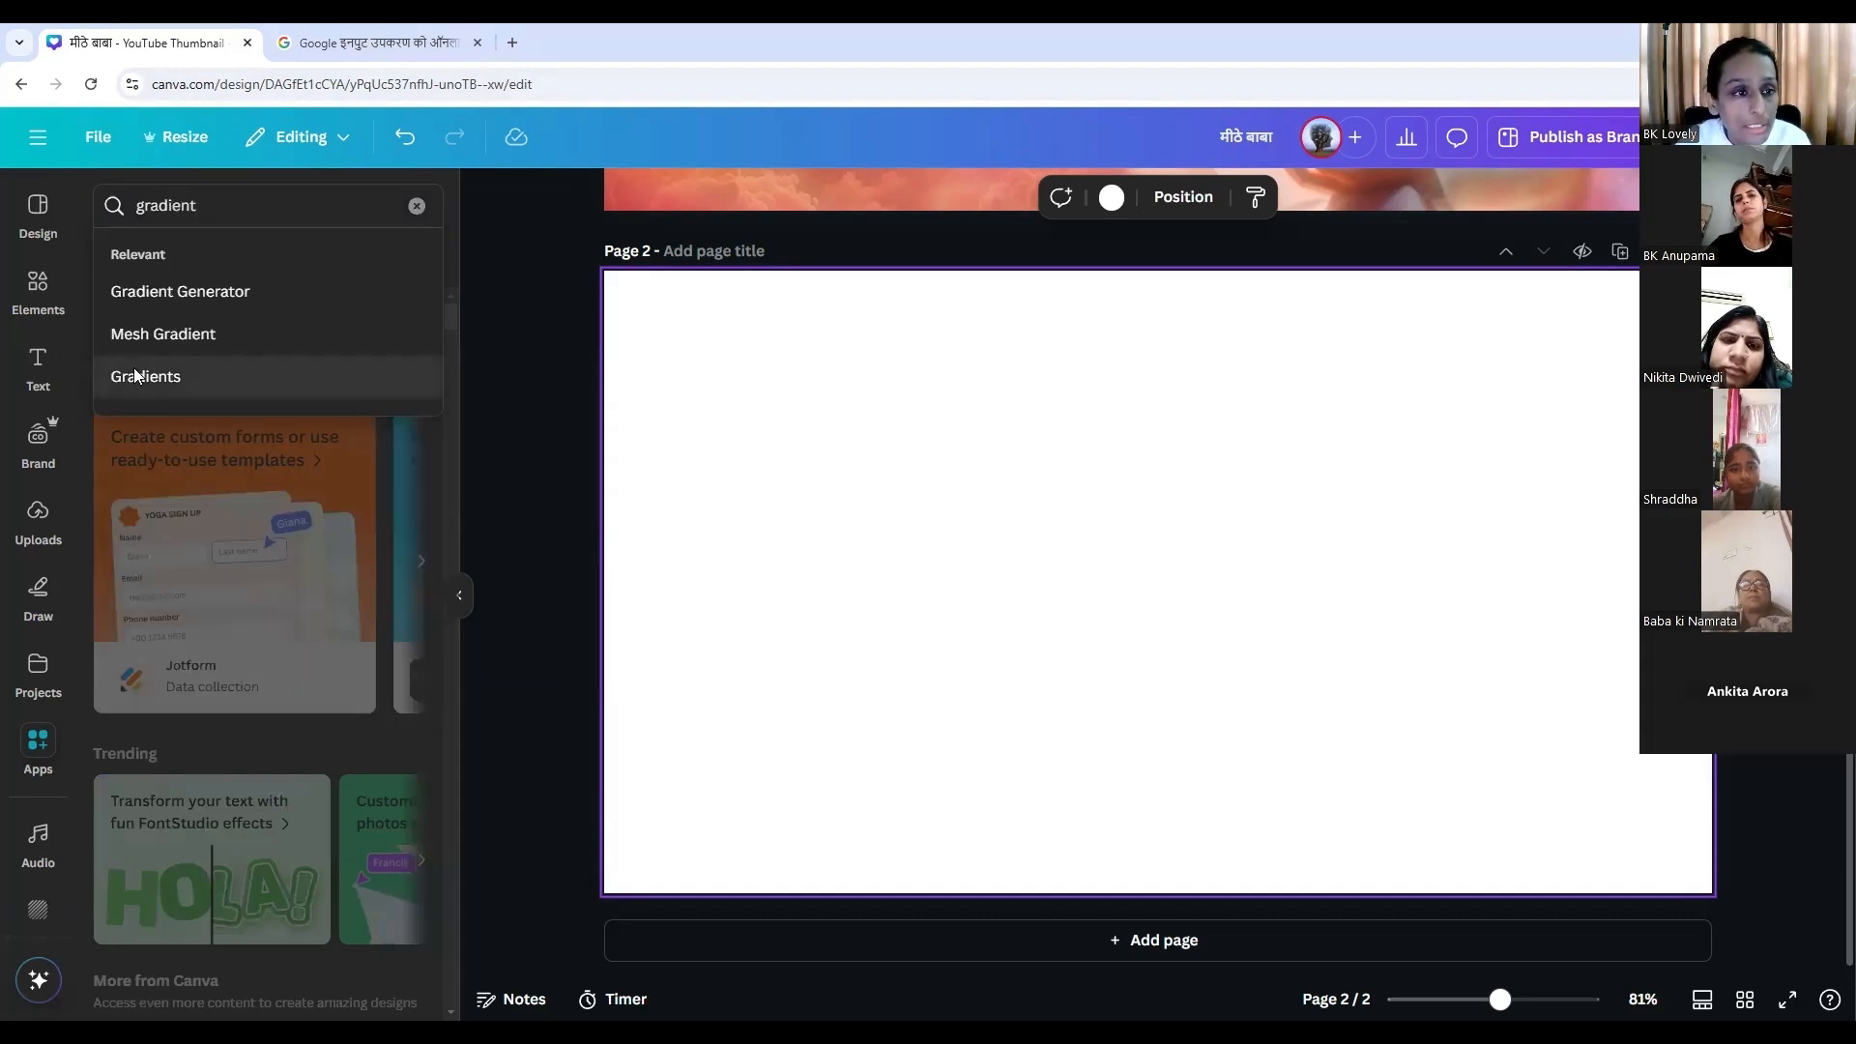
{"action": "key", "text": "Return"}
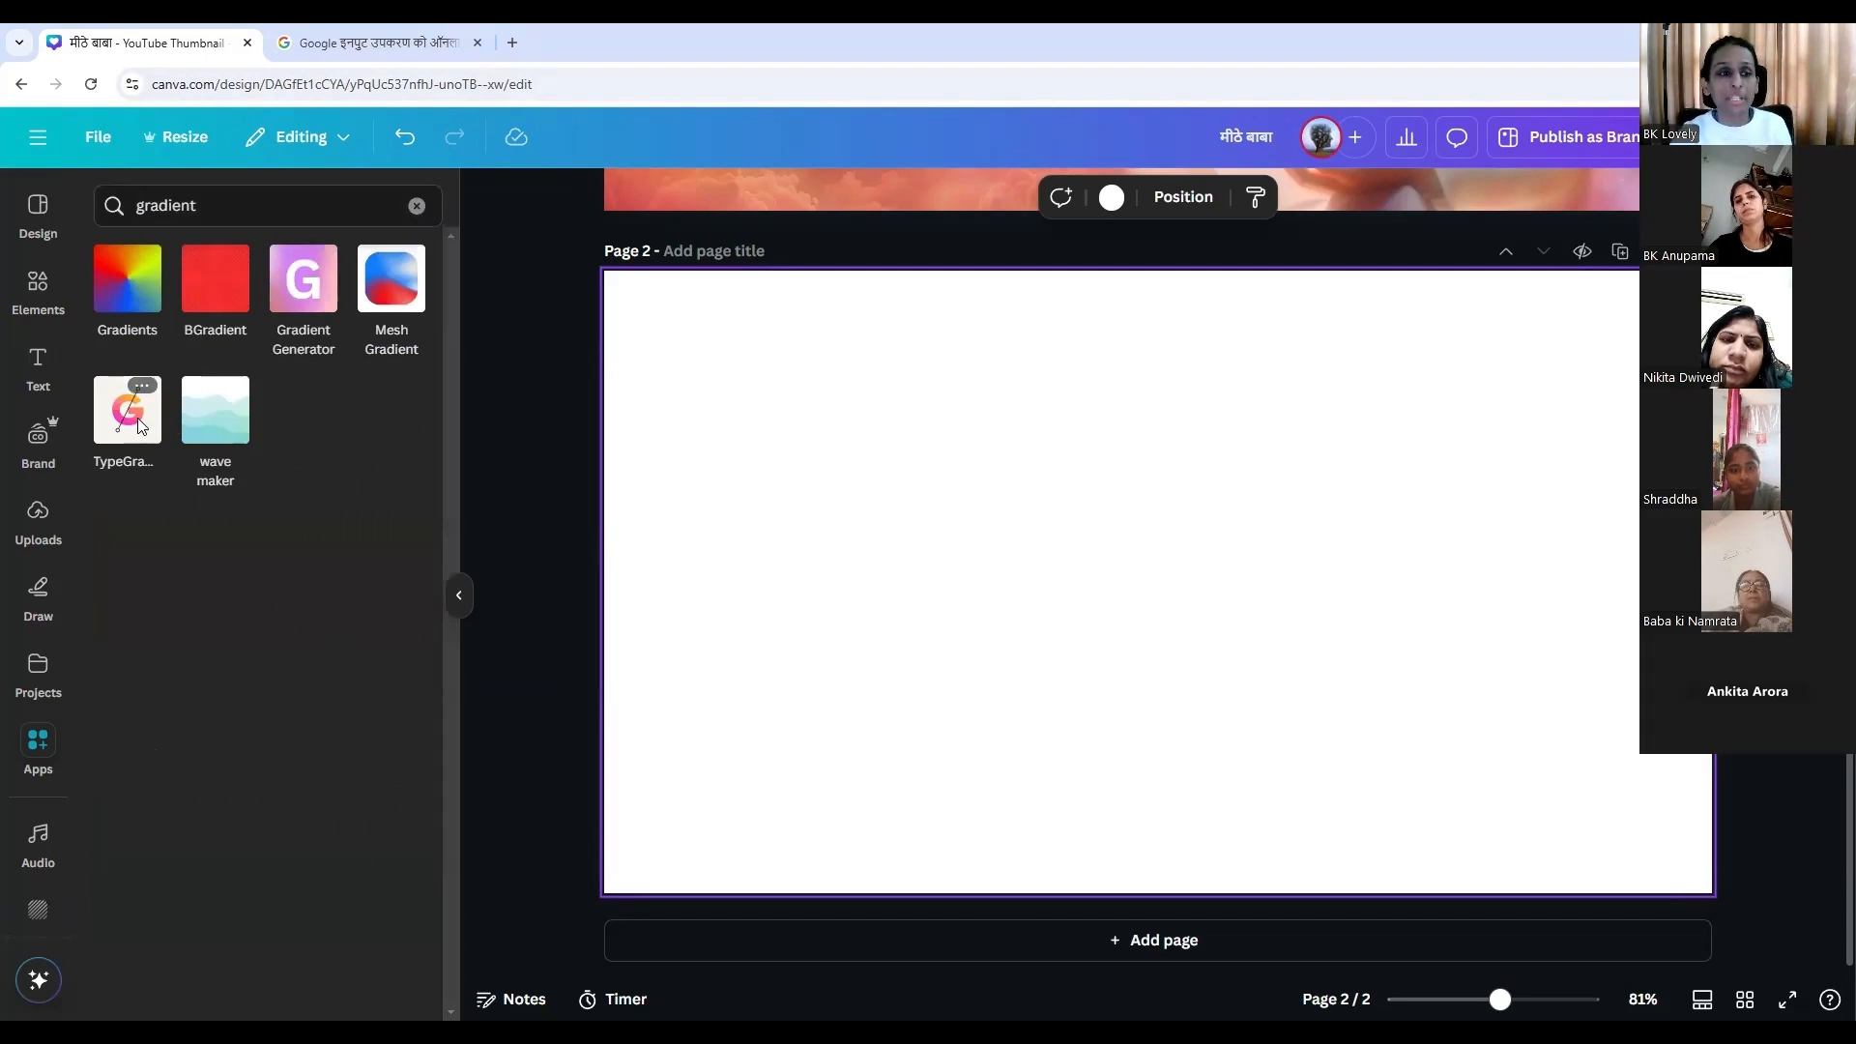
{"action": "left_click", "coordinate": [135, 416]}
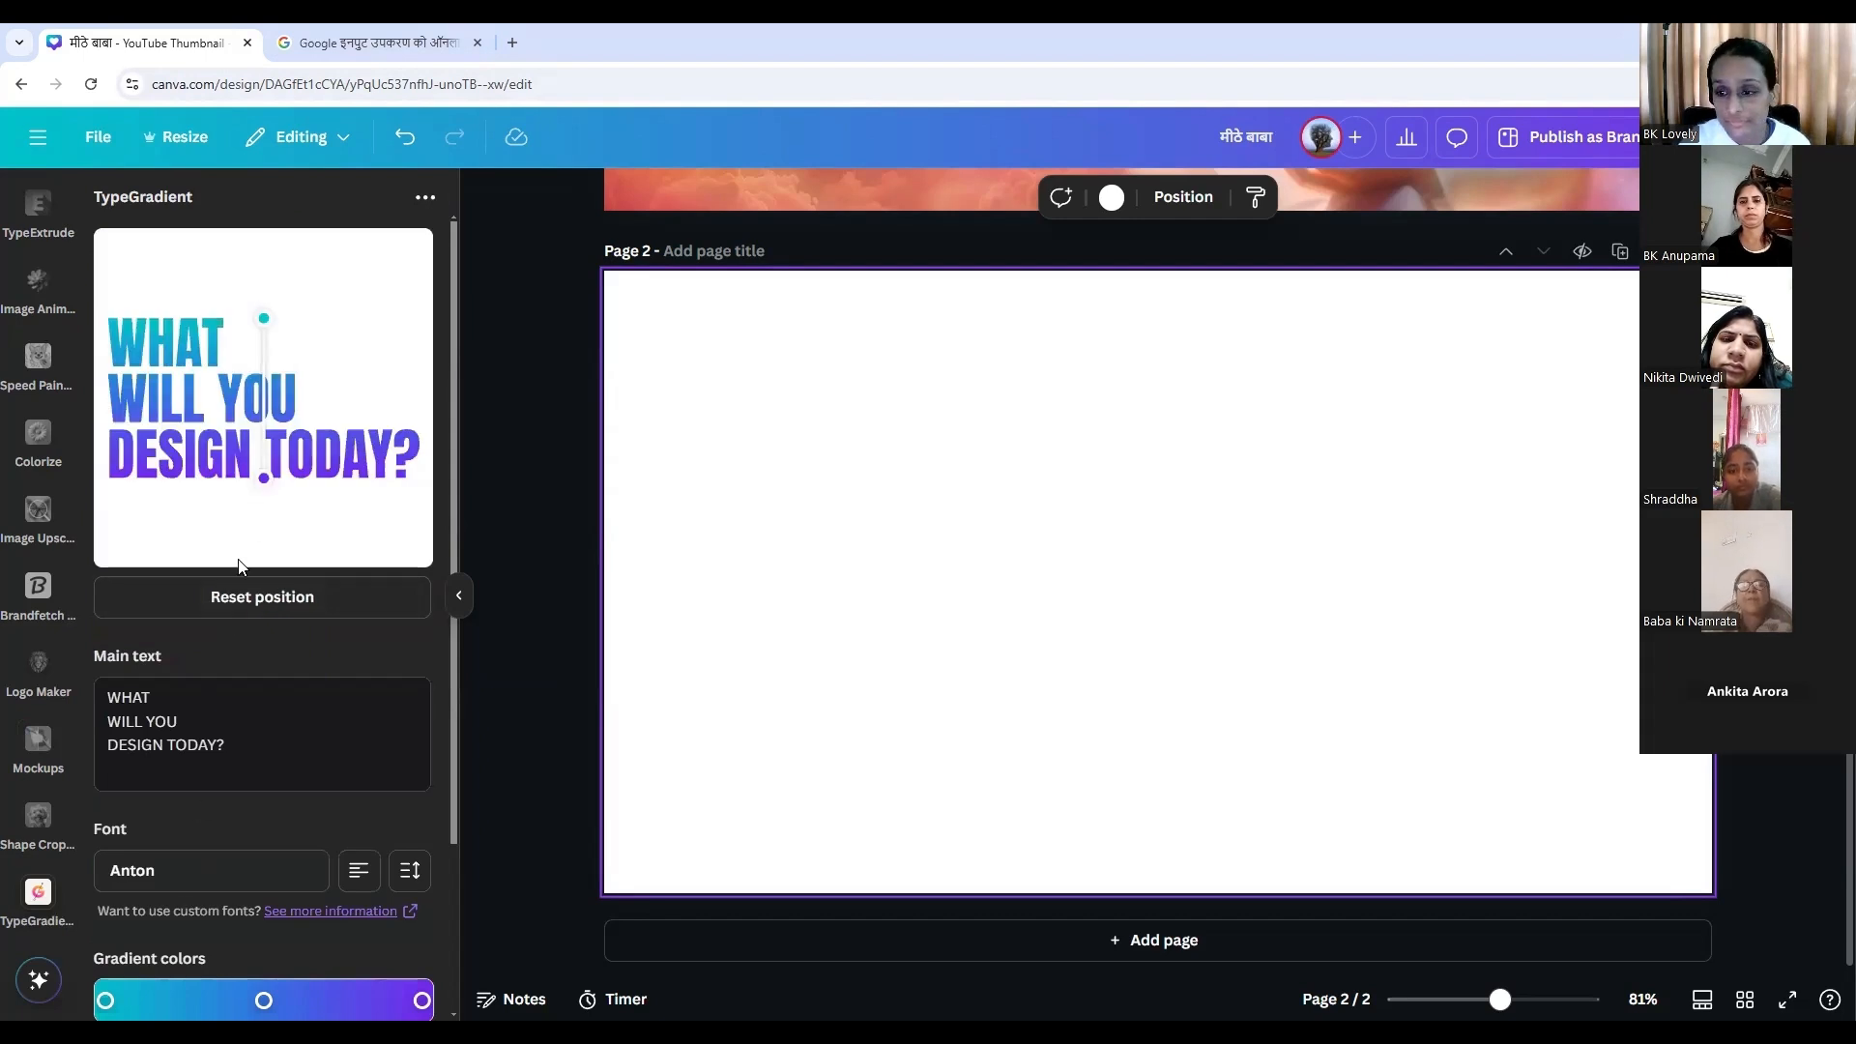
Replace the TypeGradient main text with "मीठे बाबा".
{"action": "scroll", "coordinate": [259, 619], "scroll_direction": "down", "scroll_amount": 3}
{"action": "scroll", "coordinate": [208, 541], "scroll_direction": "up", "scroll_amount": 1}
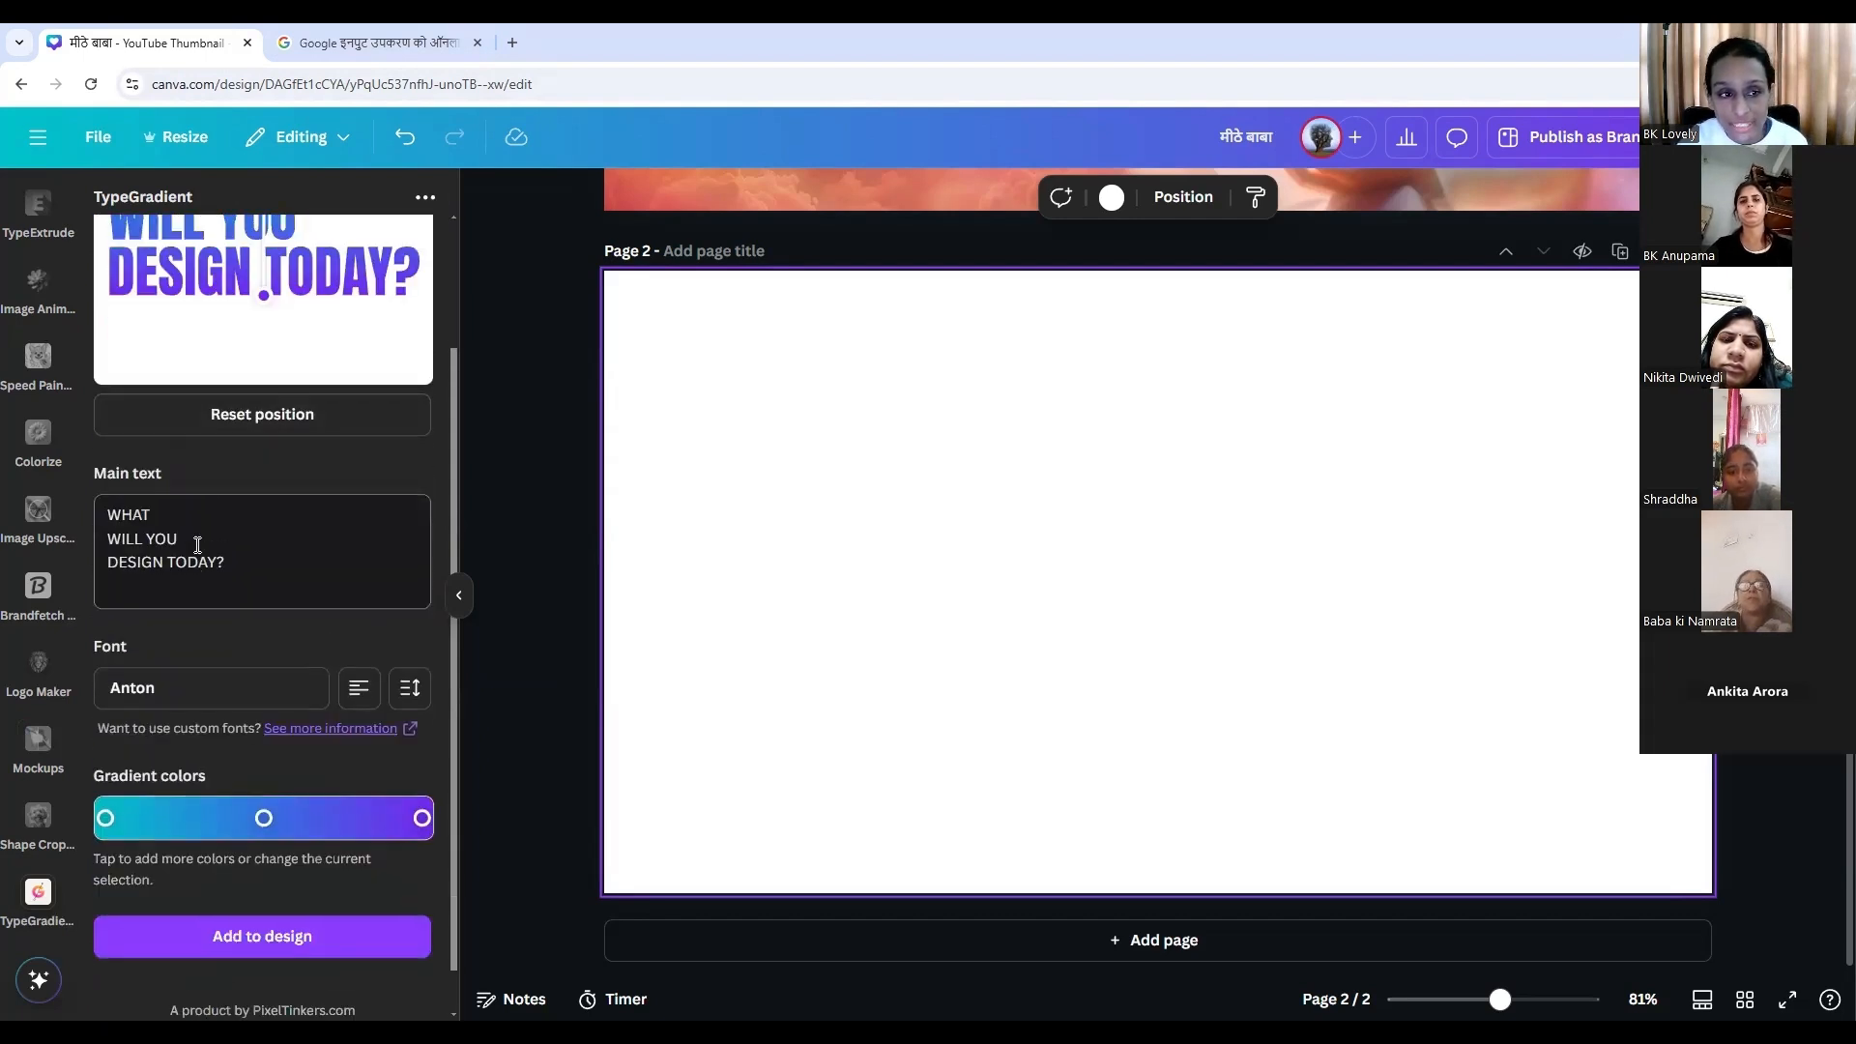
{"action": "scroll", "coordinate": [197, 544], "scroll_direction": "up", "scroll_amount": 2}
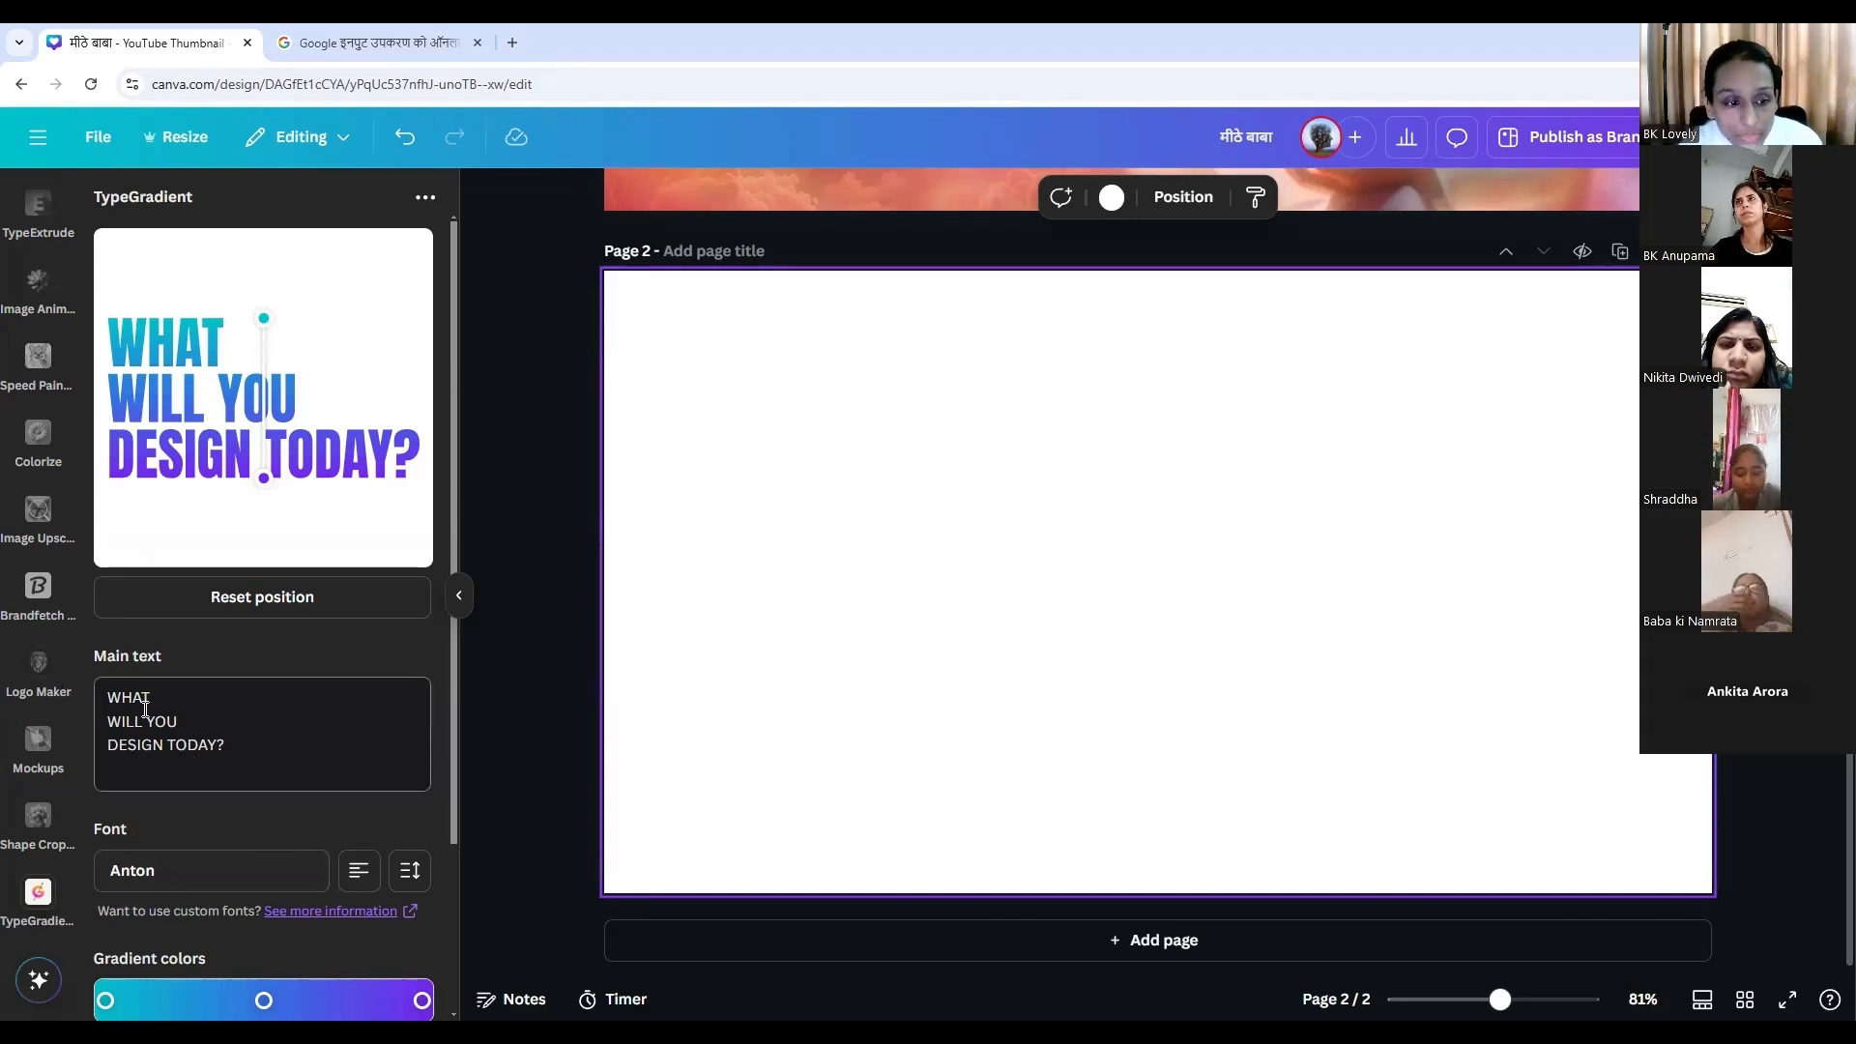
{"action": "key", "text": "ctrl+a"}
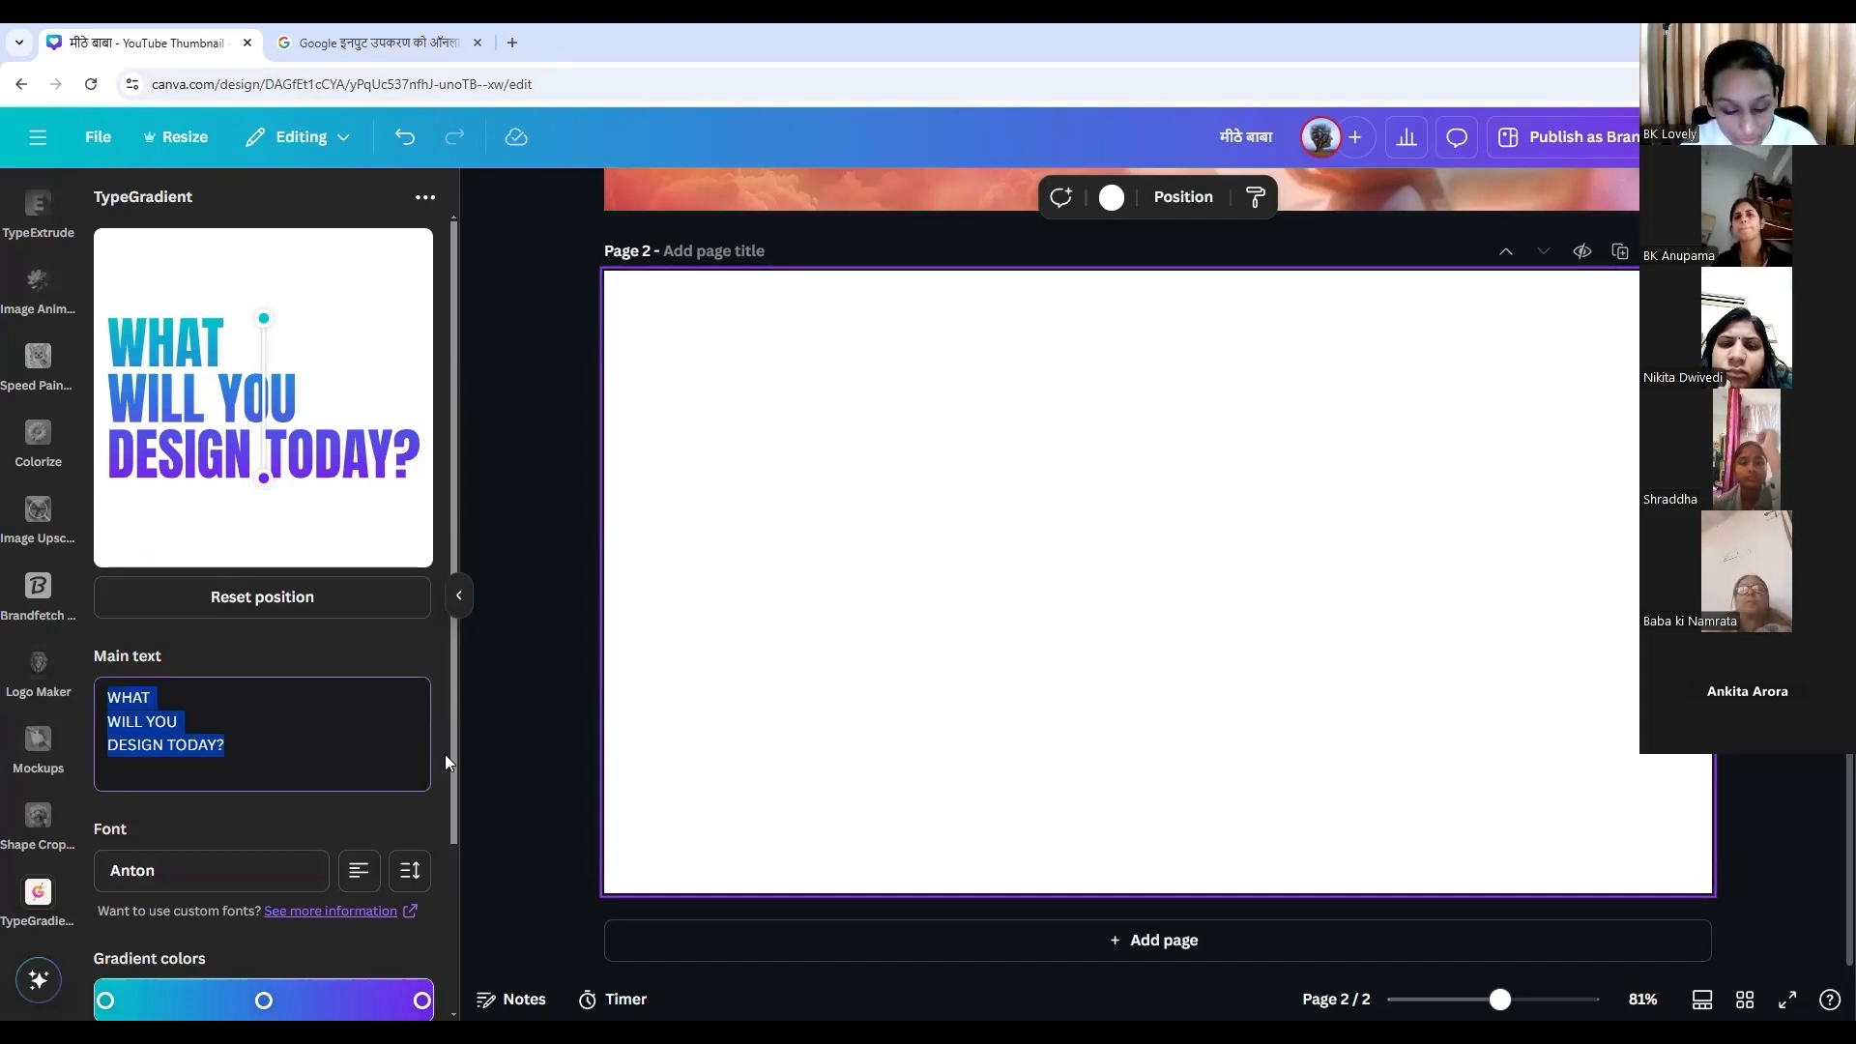
{"action": "type", "text": "मीठे बाबा"}
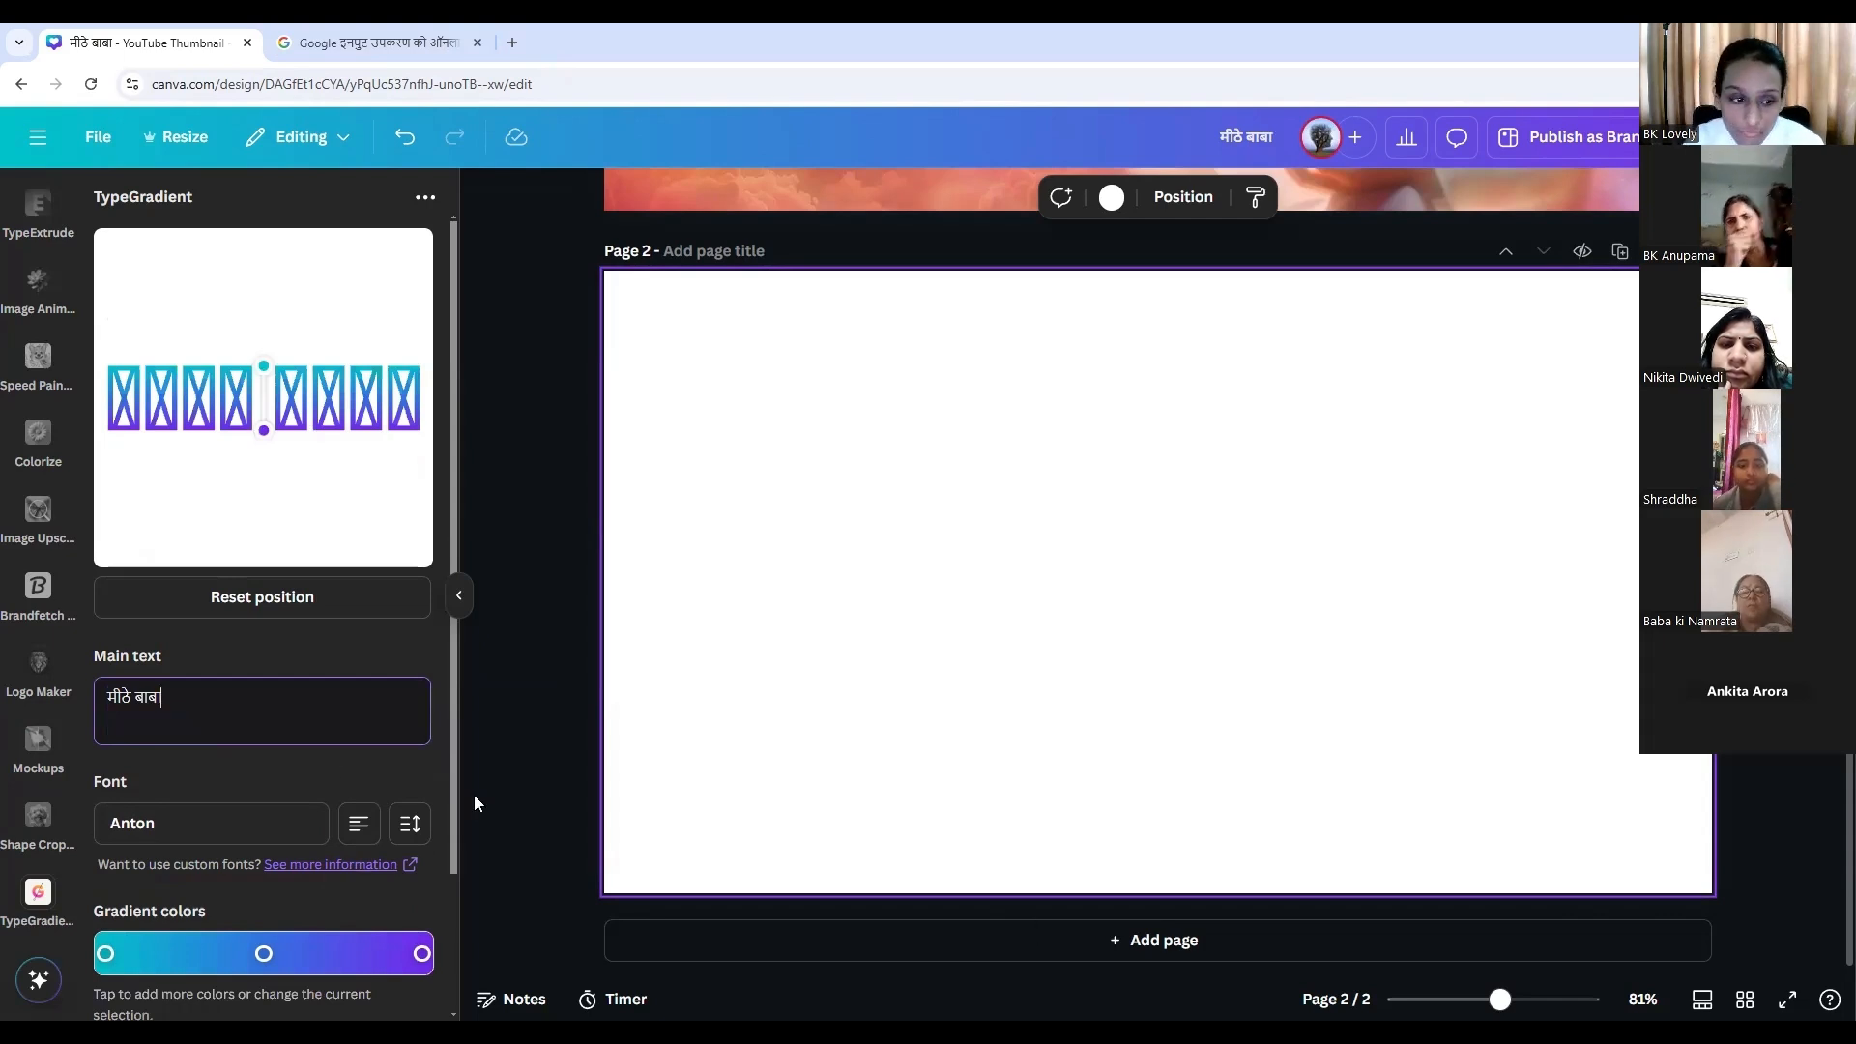
Search the TypeGradient fonts for "poppin" and apply Poppins Regular to the "मीठे बाबा" text.
{"action": "scroll", "coordinate": [337, 731], "scroll_direction": "down", "scroll_amount": 1}
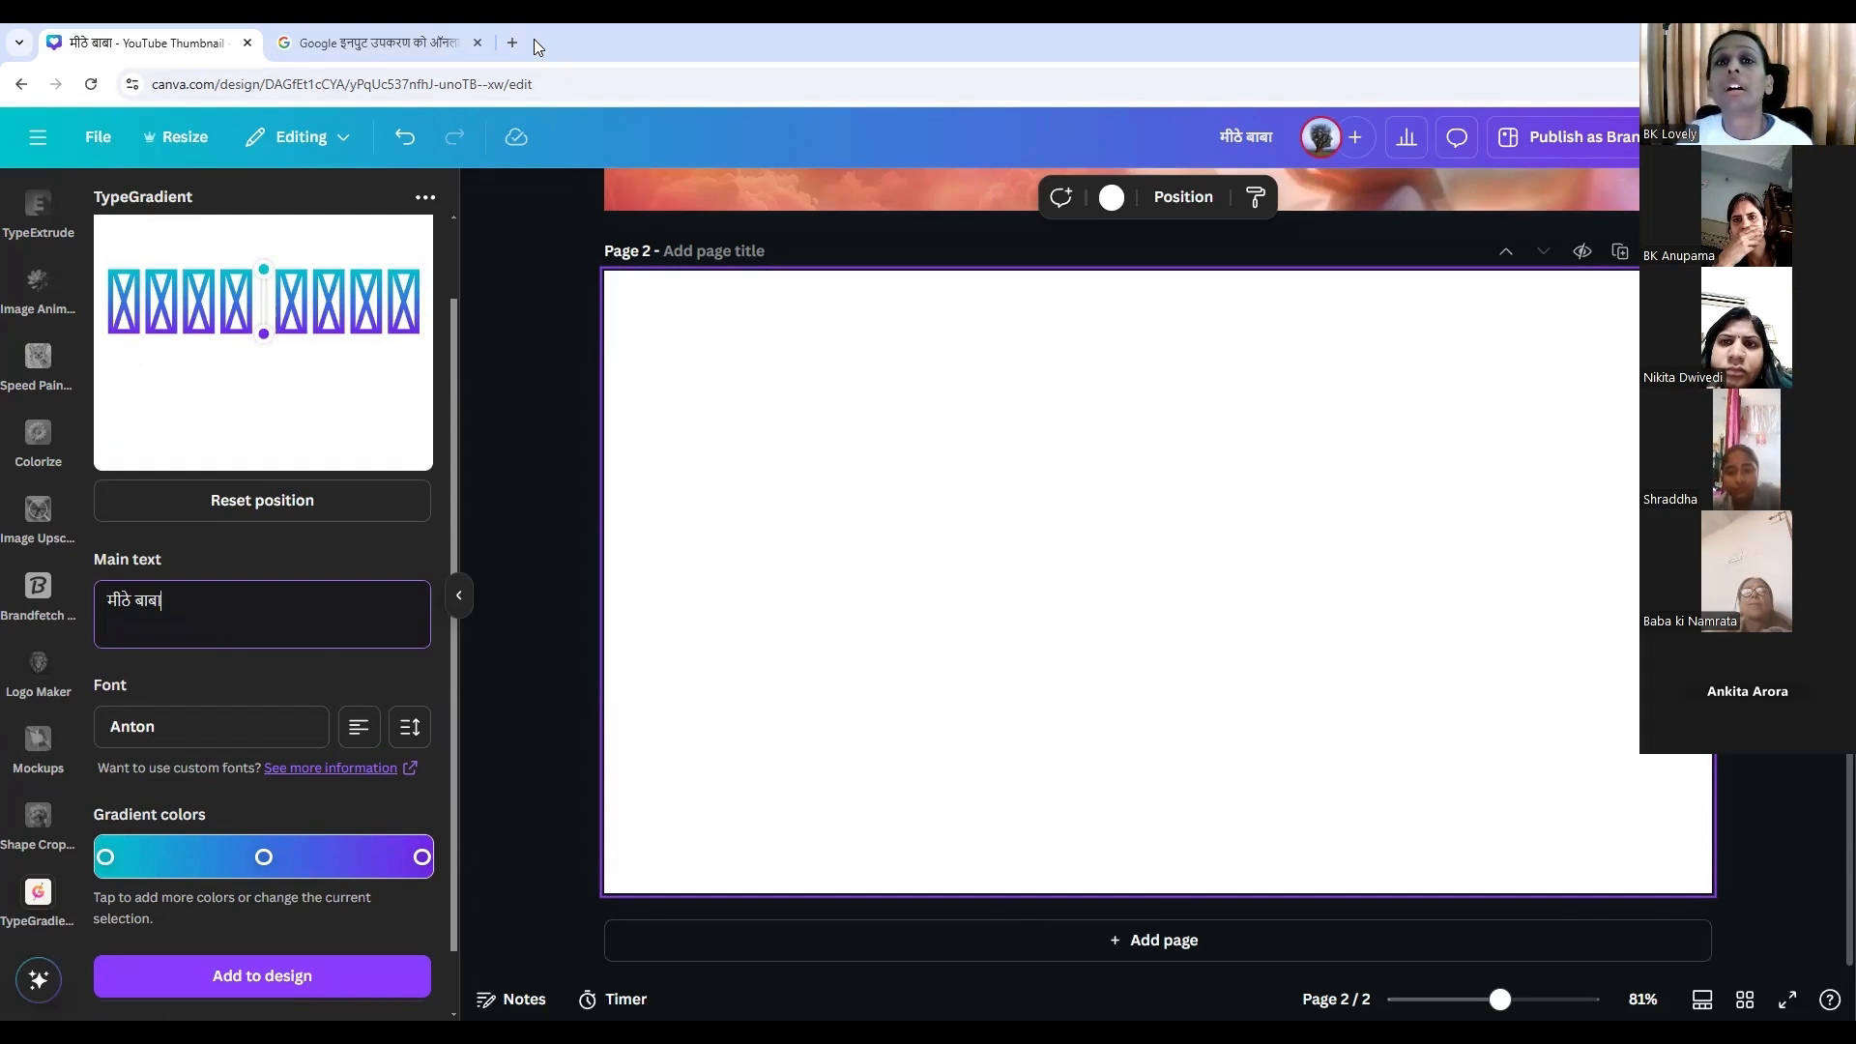
{"action": "key", "text": "alt+Tab"}
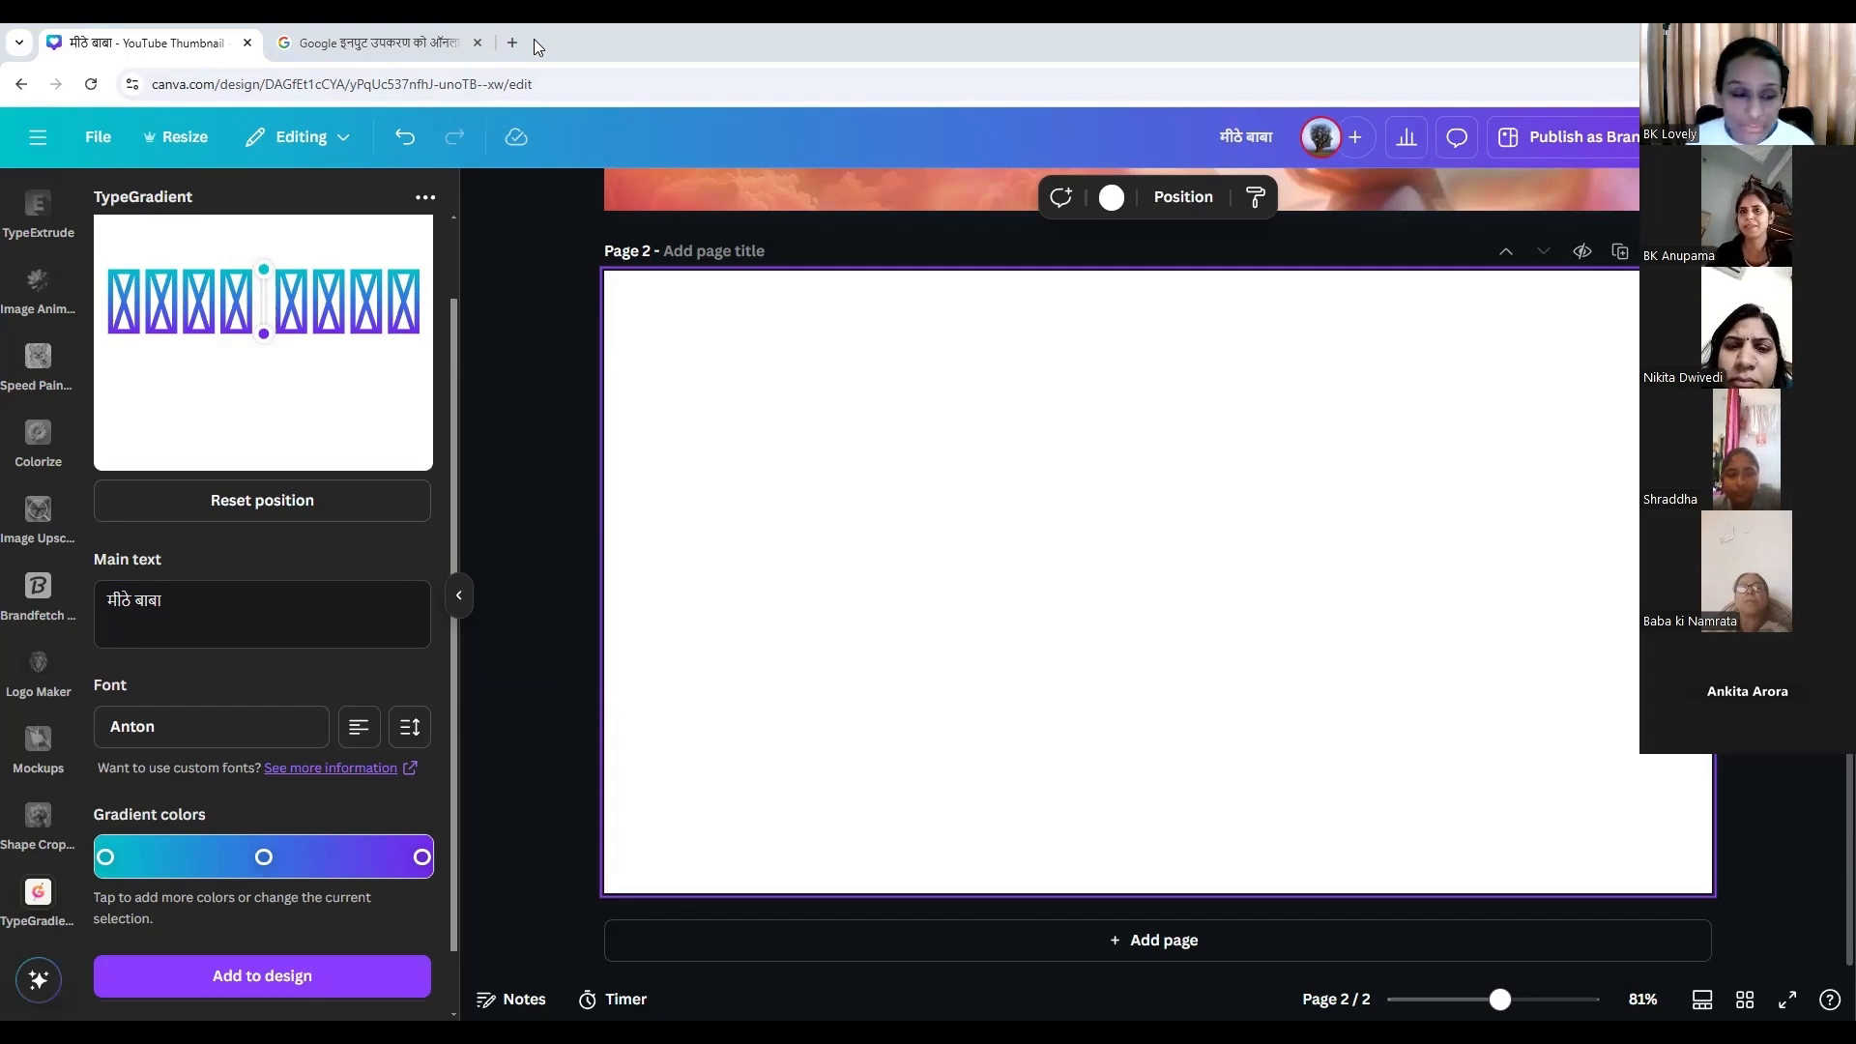
{"action": "left_click", "coordinate": [253, 730]}
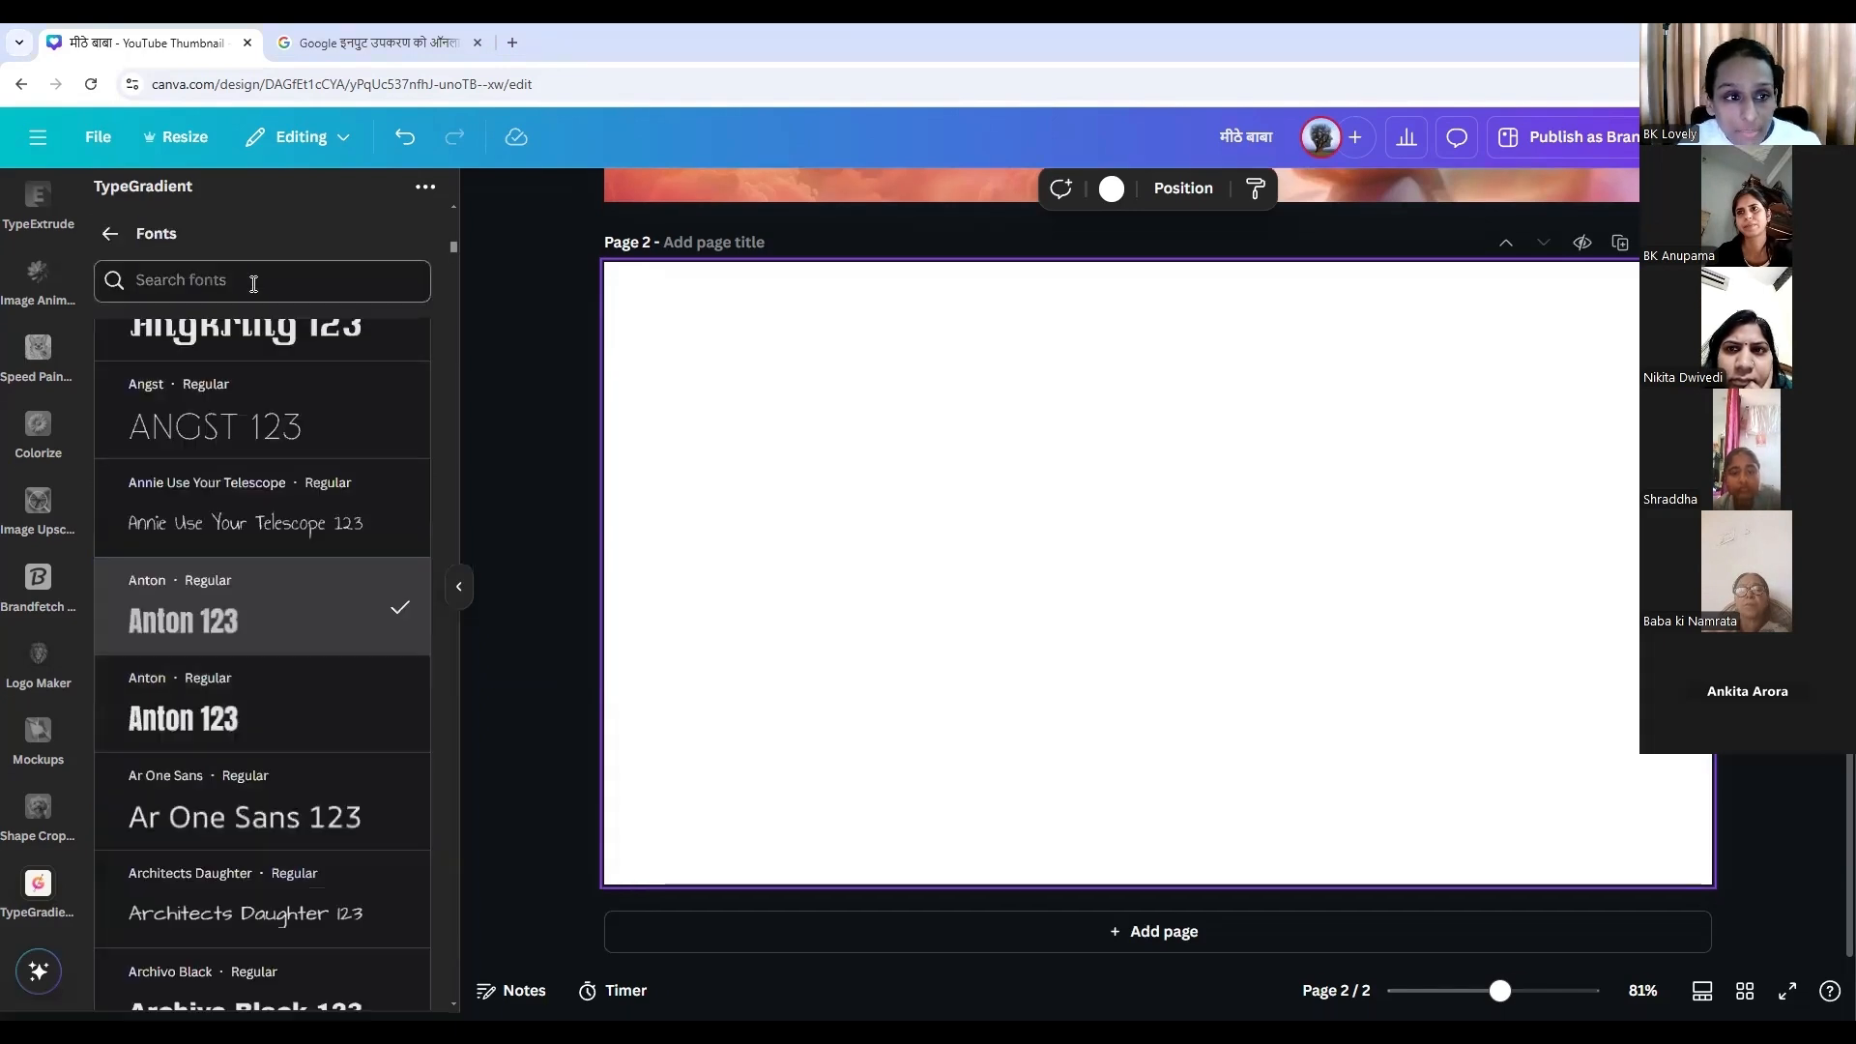
{"action": "type", "text": "poppin"}
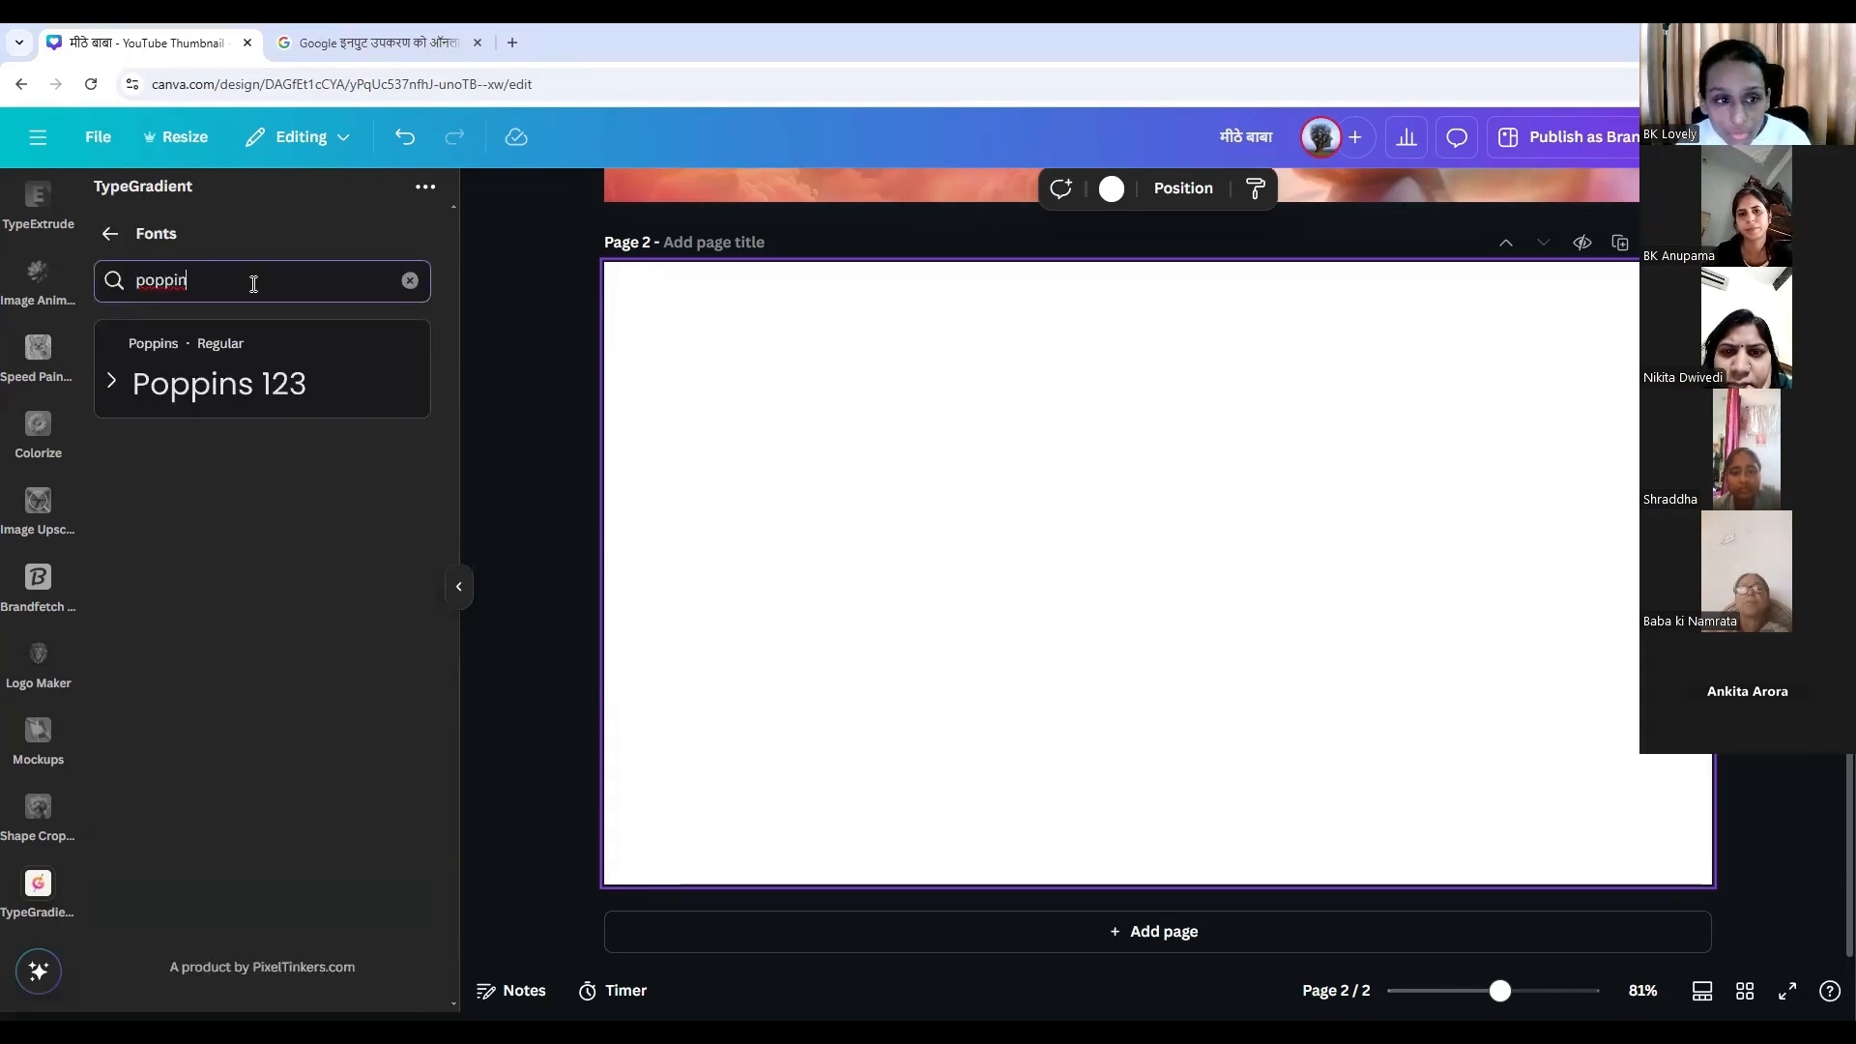
{"action": "left_click", "coordinate": [259, 392]}
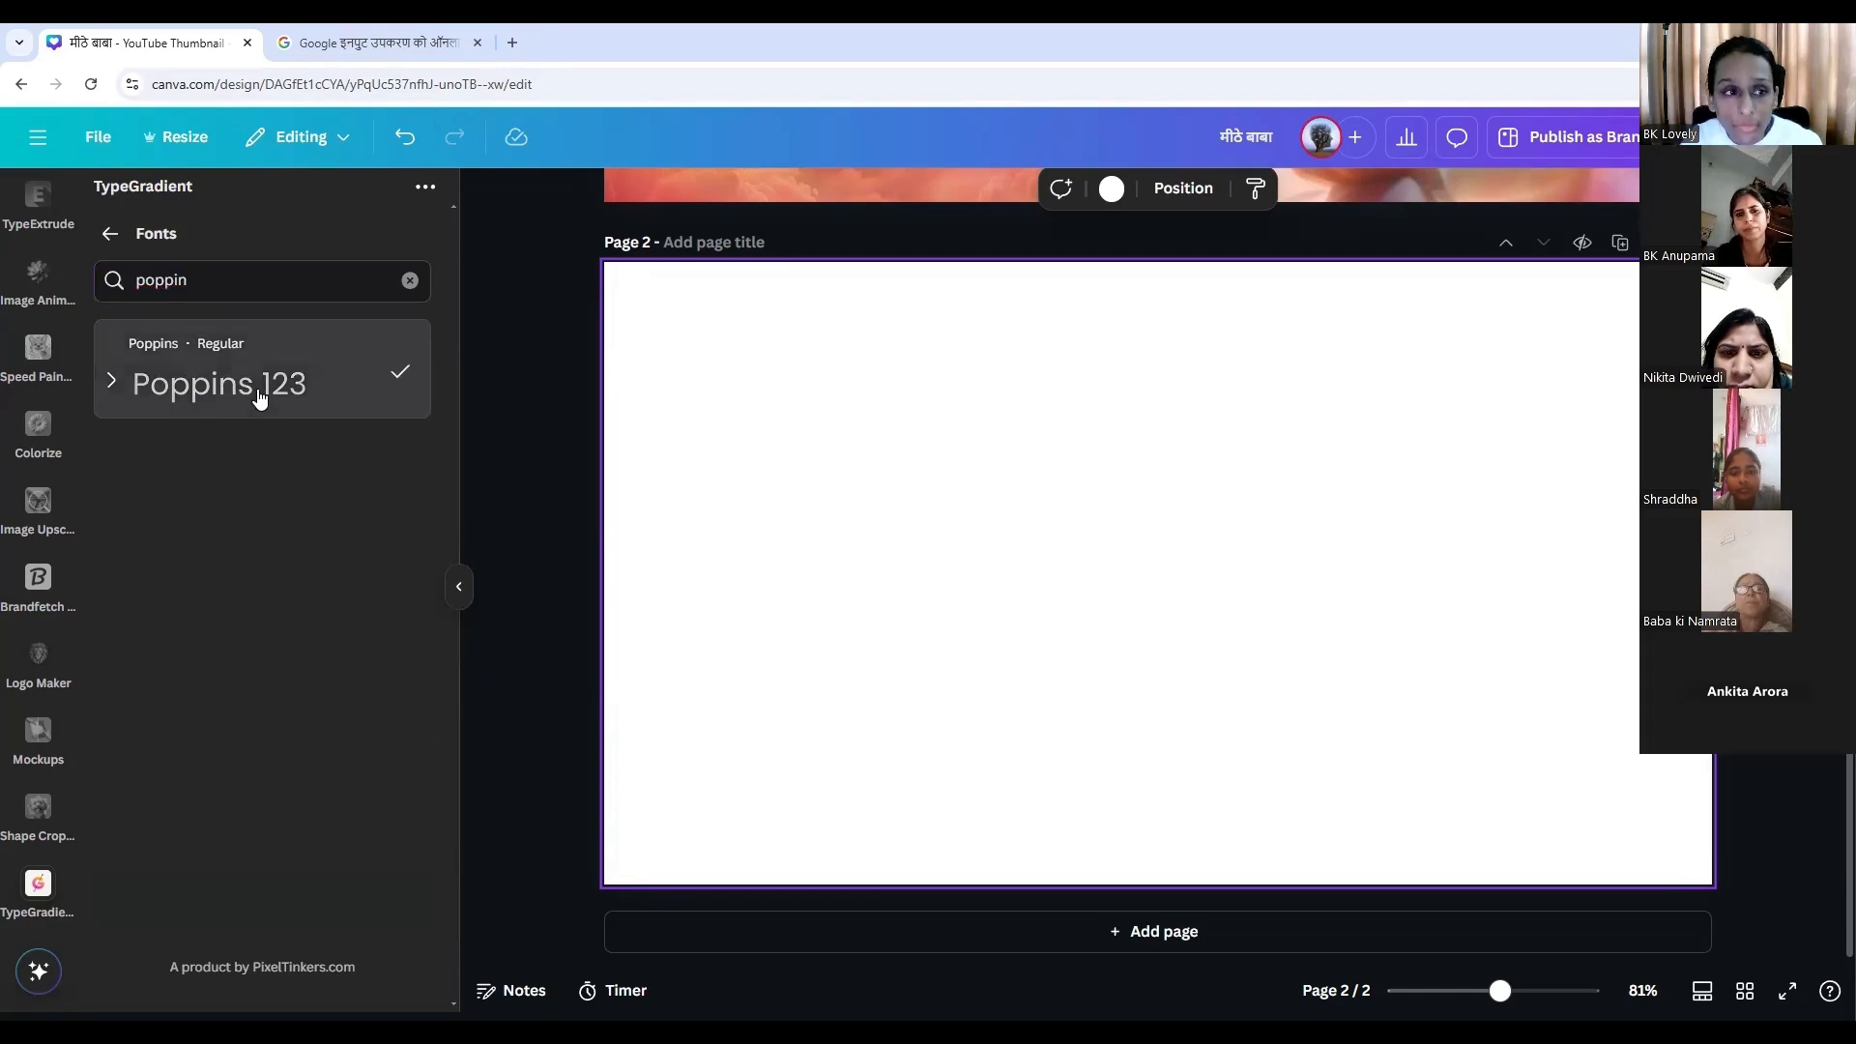
{"action": "left_click", "coordinate": [110, 234]}
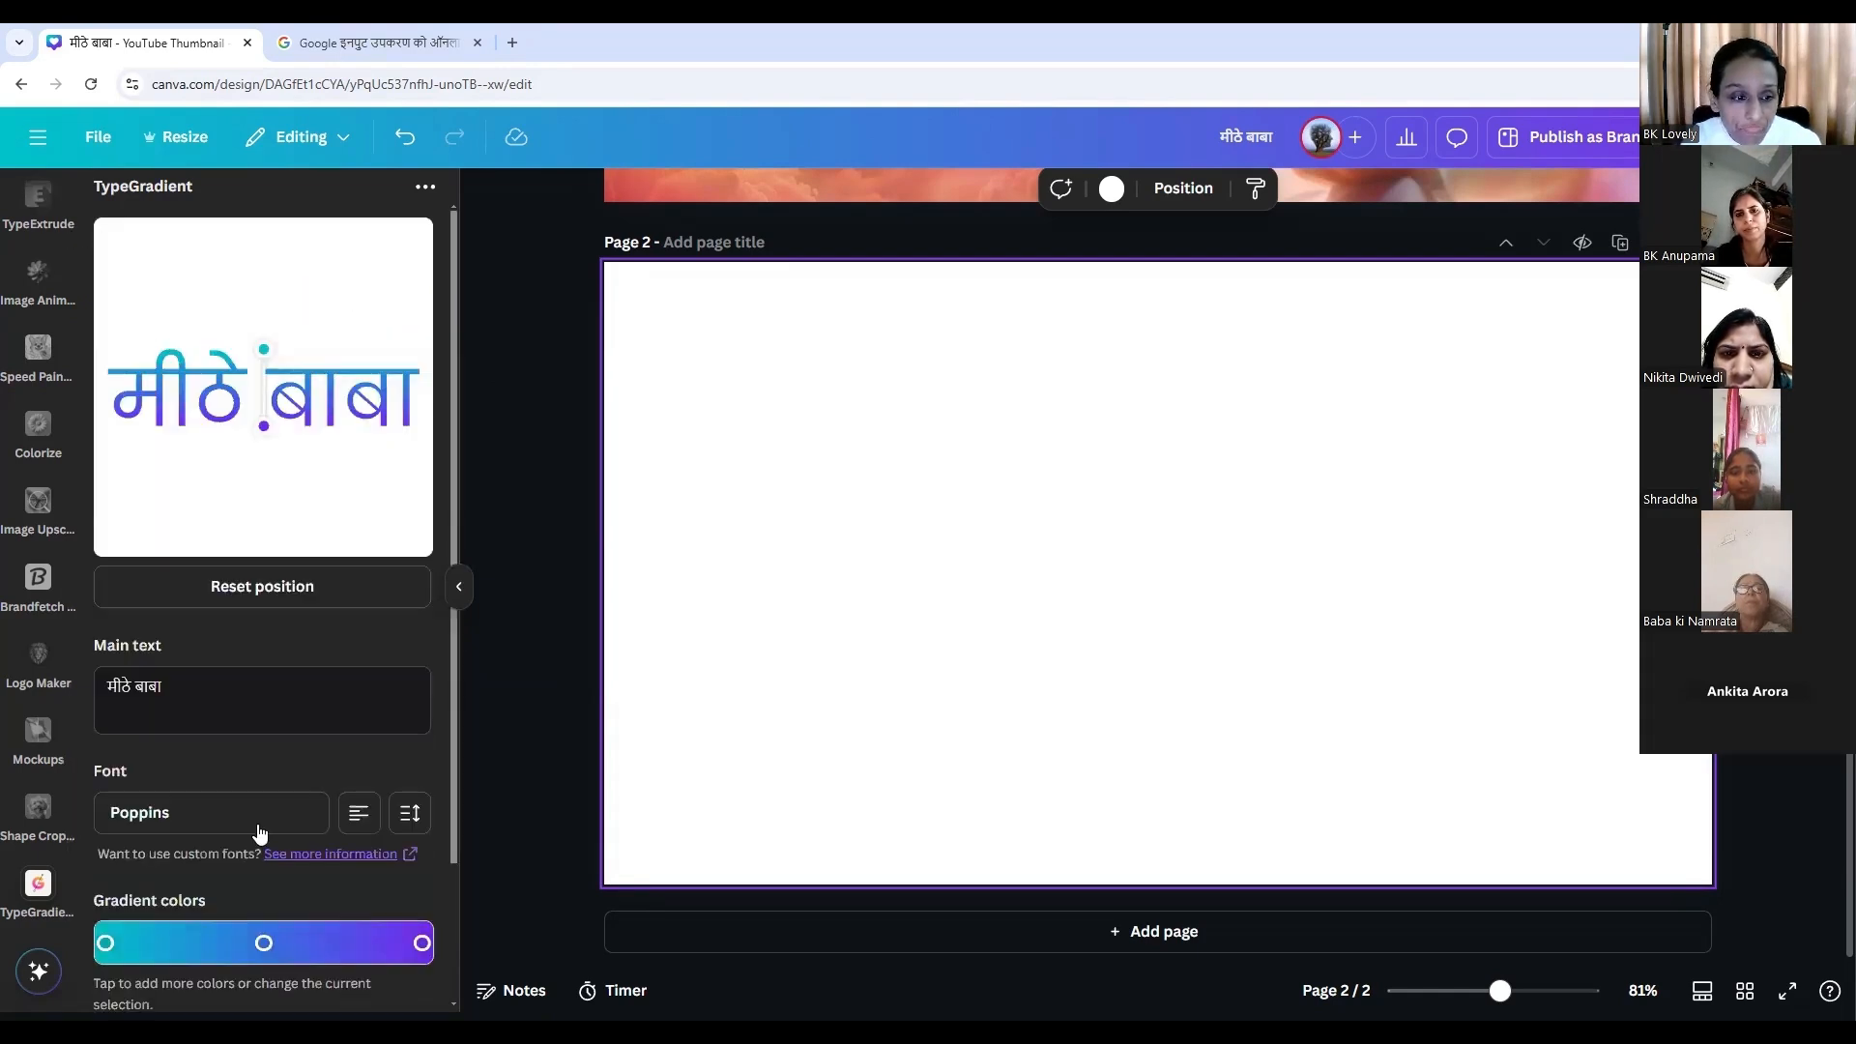
{"action": "scroll", "coordinate": [290, 715], "scroll_direction": "down", "scroll_amount": 2}
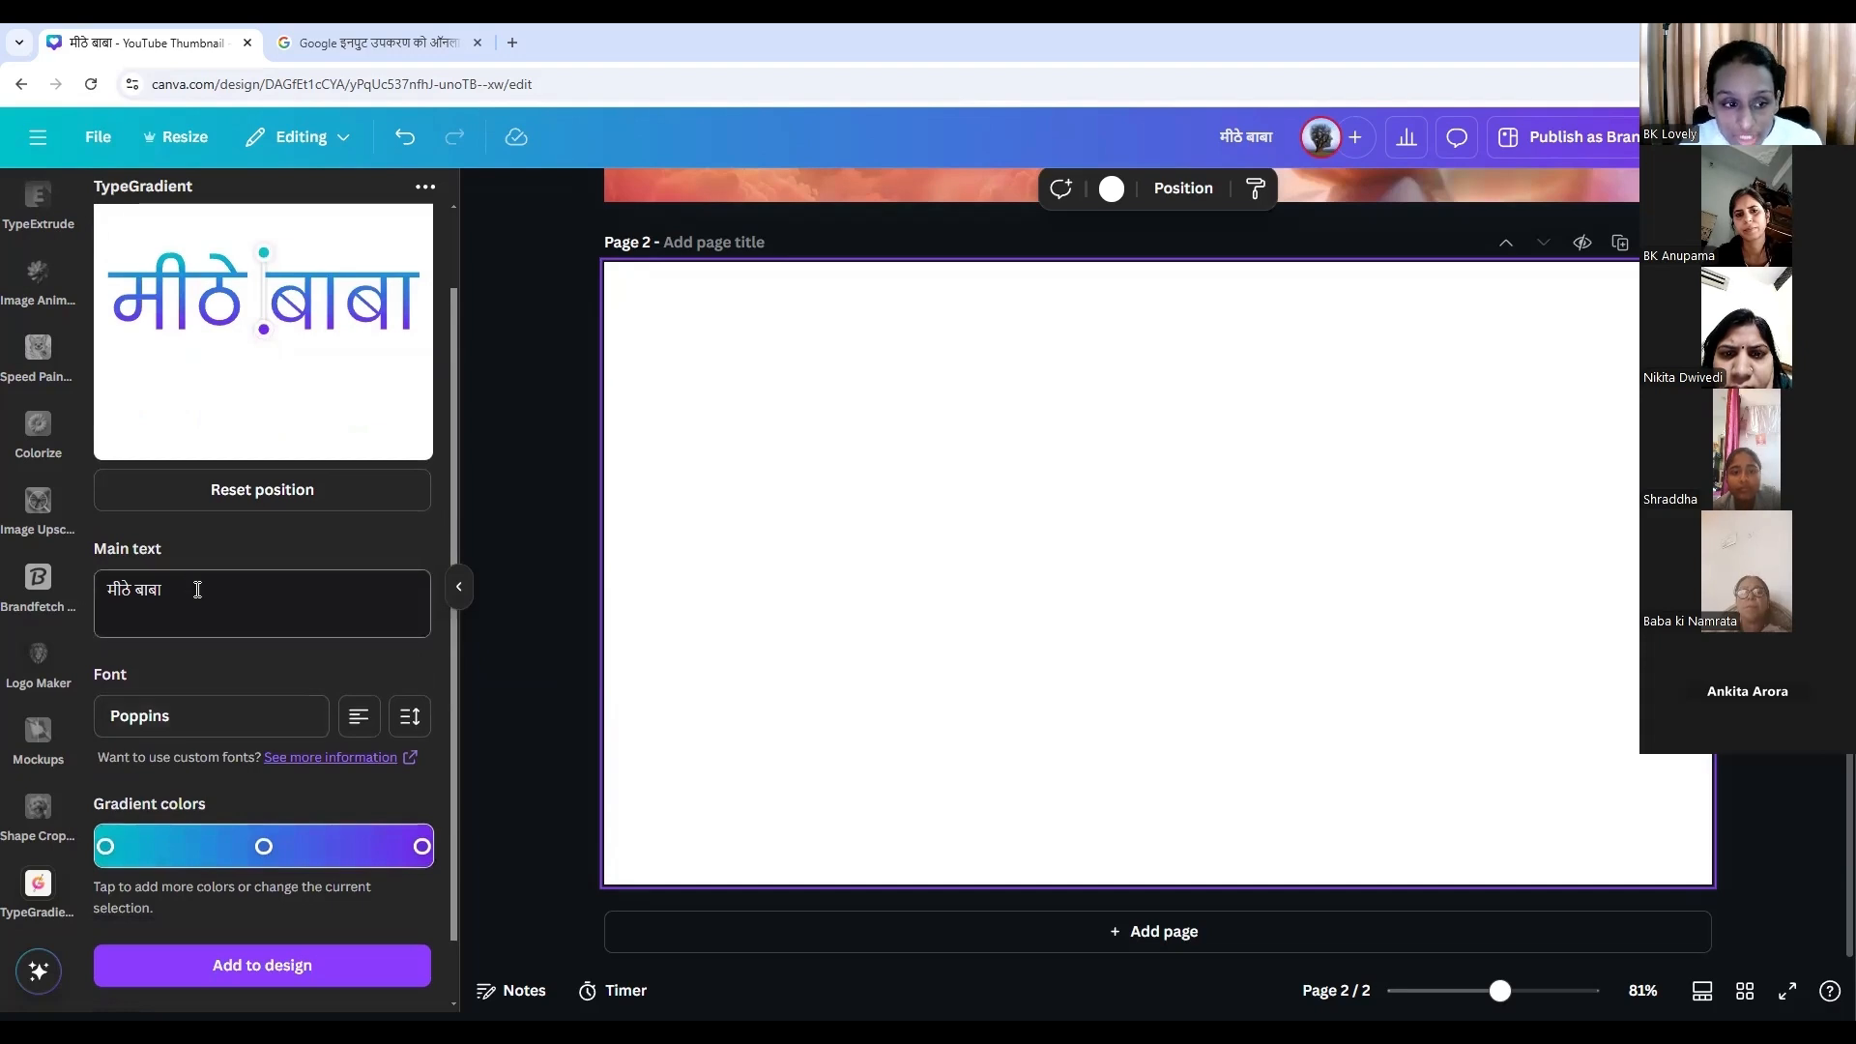
Set the gradient's end color to pink #ef2686 and add a yellow #d8c200 color stop near its start.
{"action": "left_click_drag", "start_coordinate": [198, 589], "coordinate": [72, 597]}
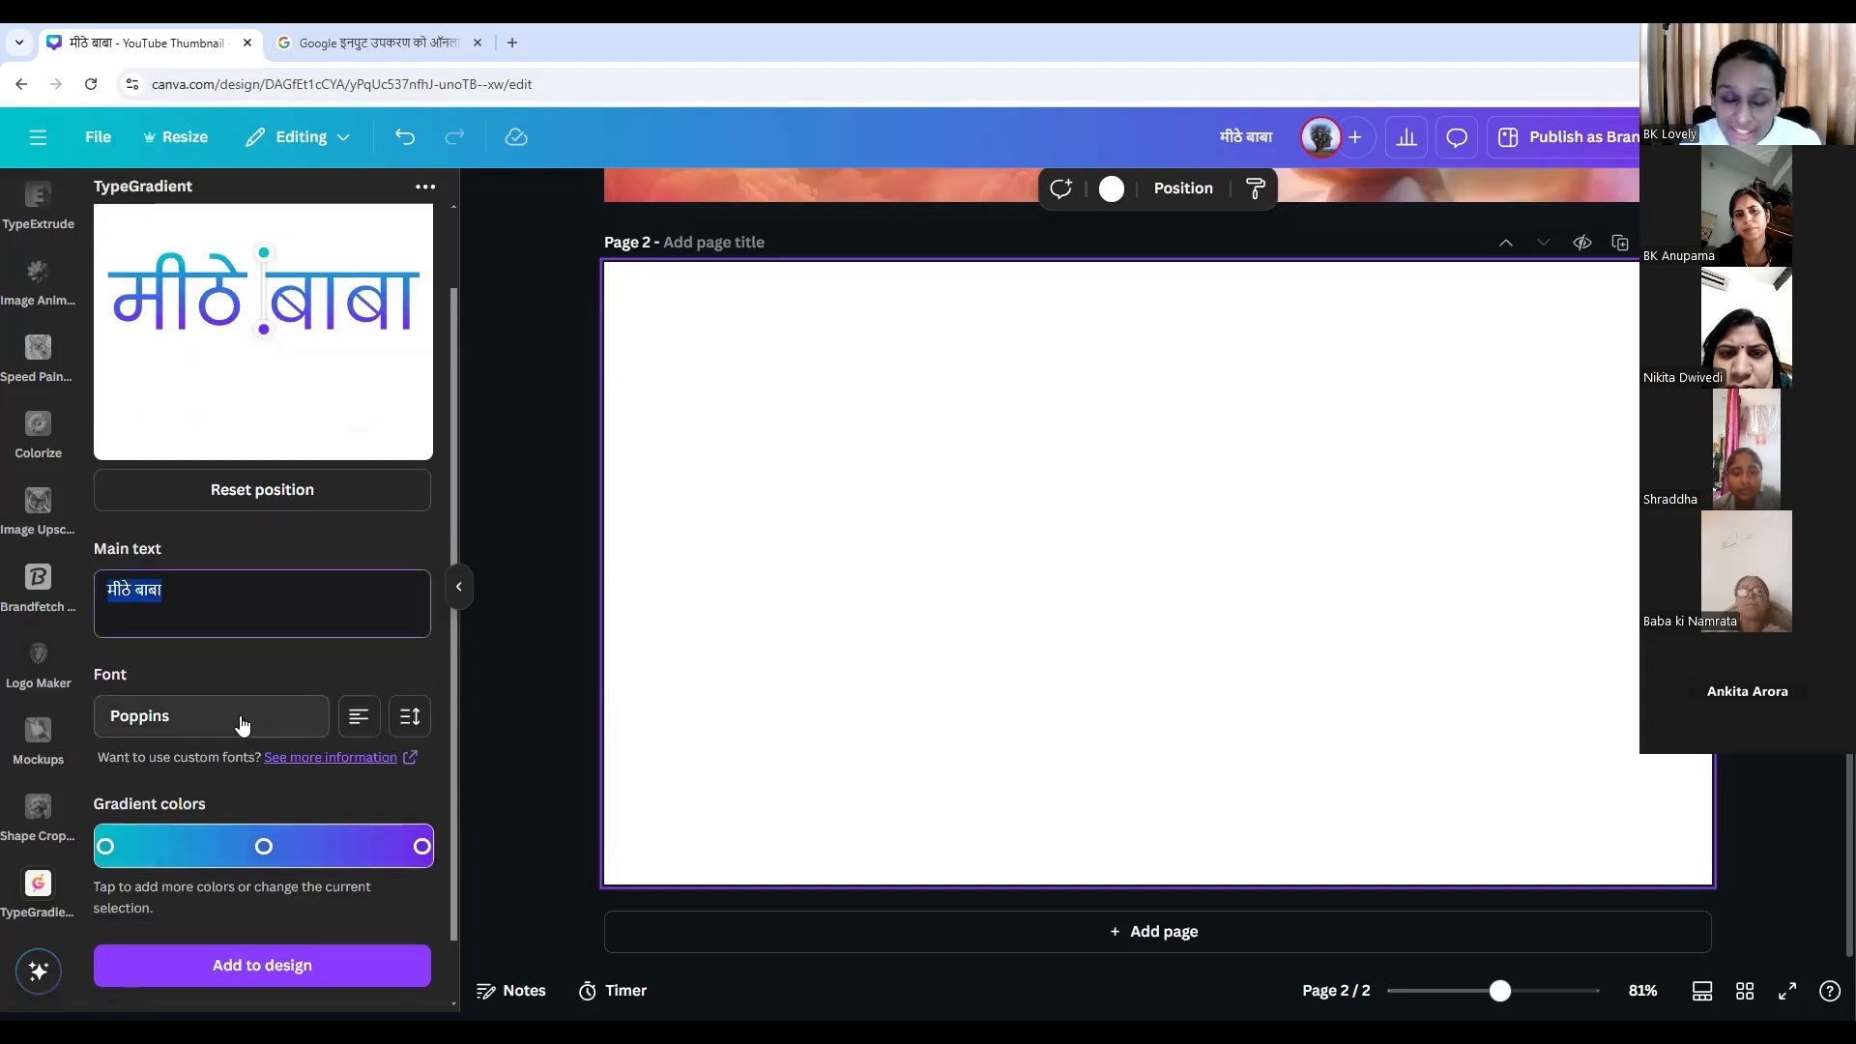
{"action": "scroll", "coordinate": [242, 725], "scroll_direction": "down", "scroll_amount": 2}
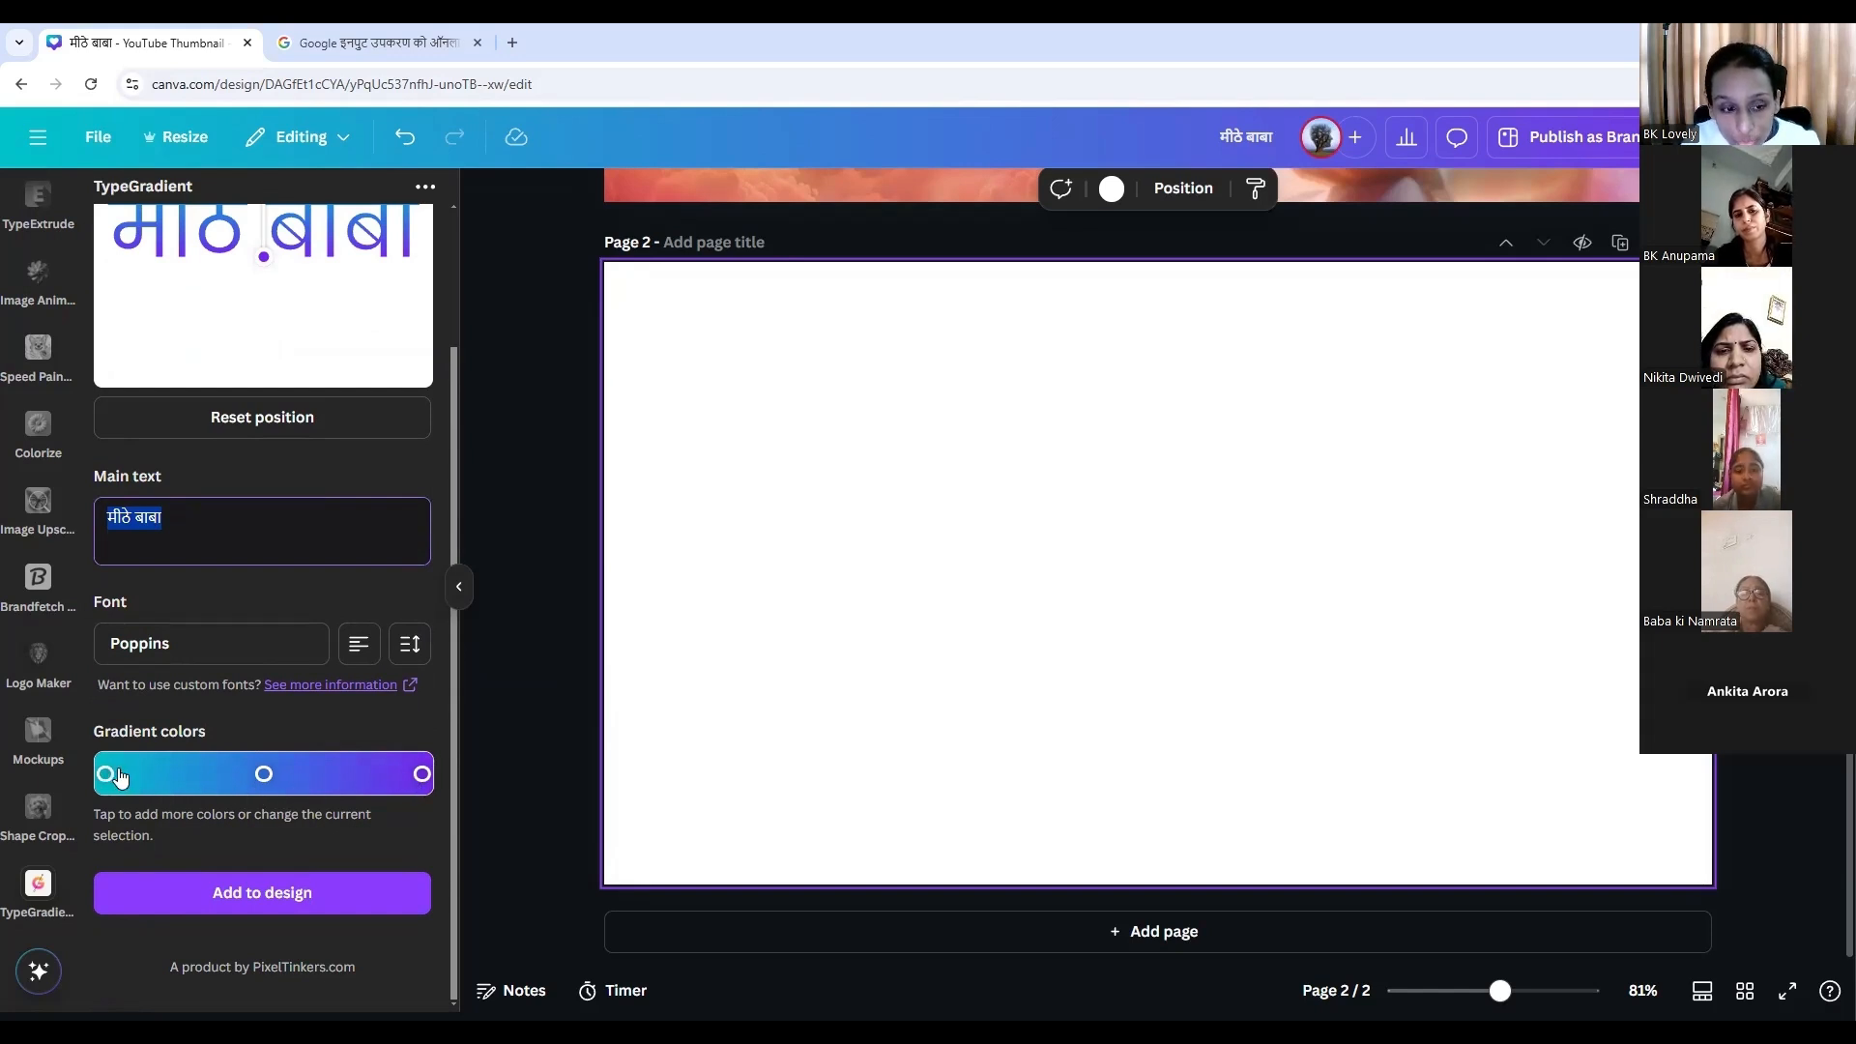
{"action": "left_click", "coordinate": [421, 777]}
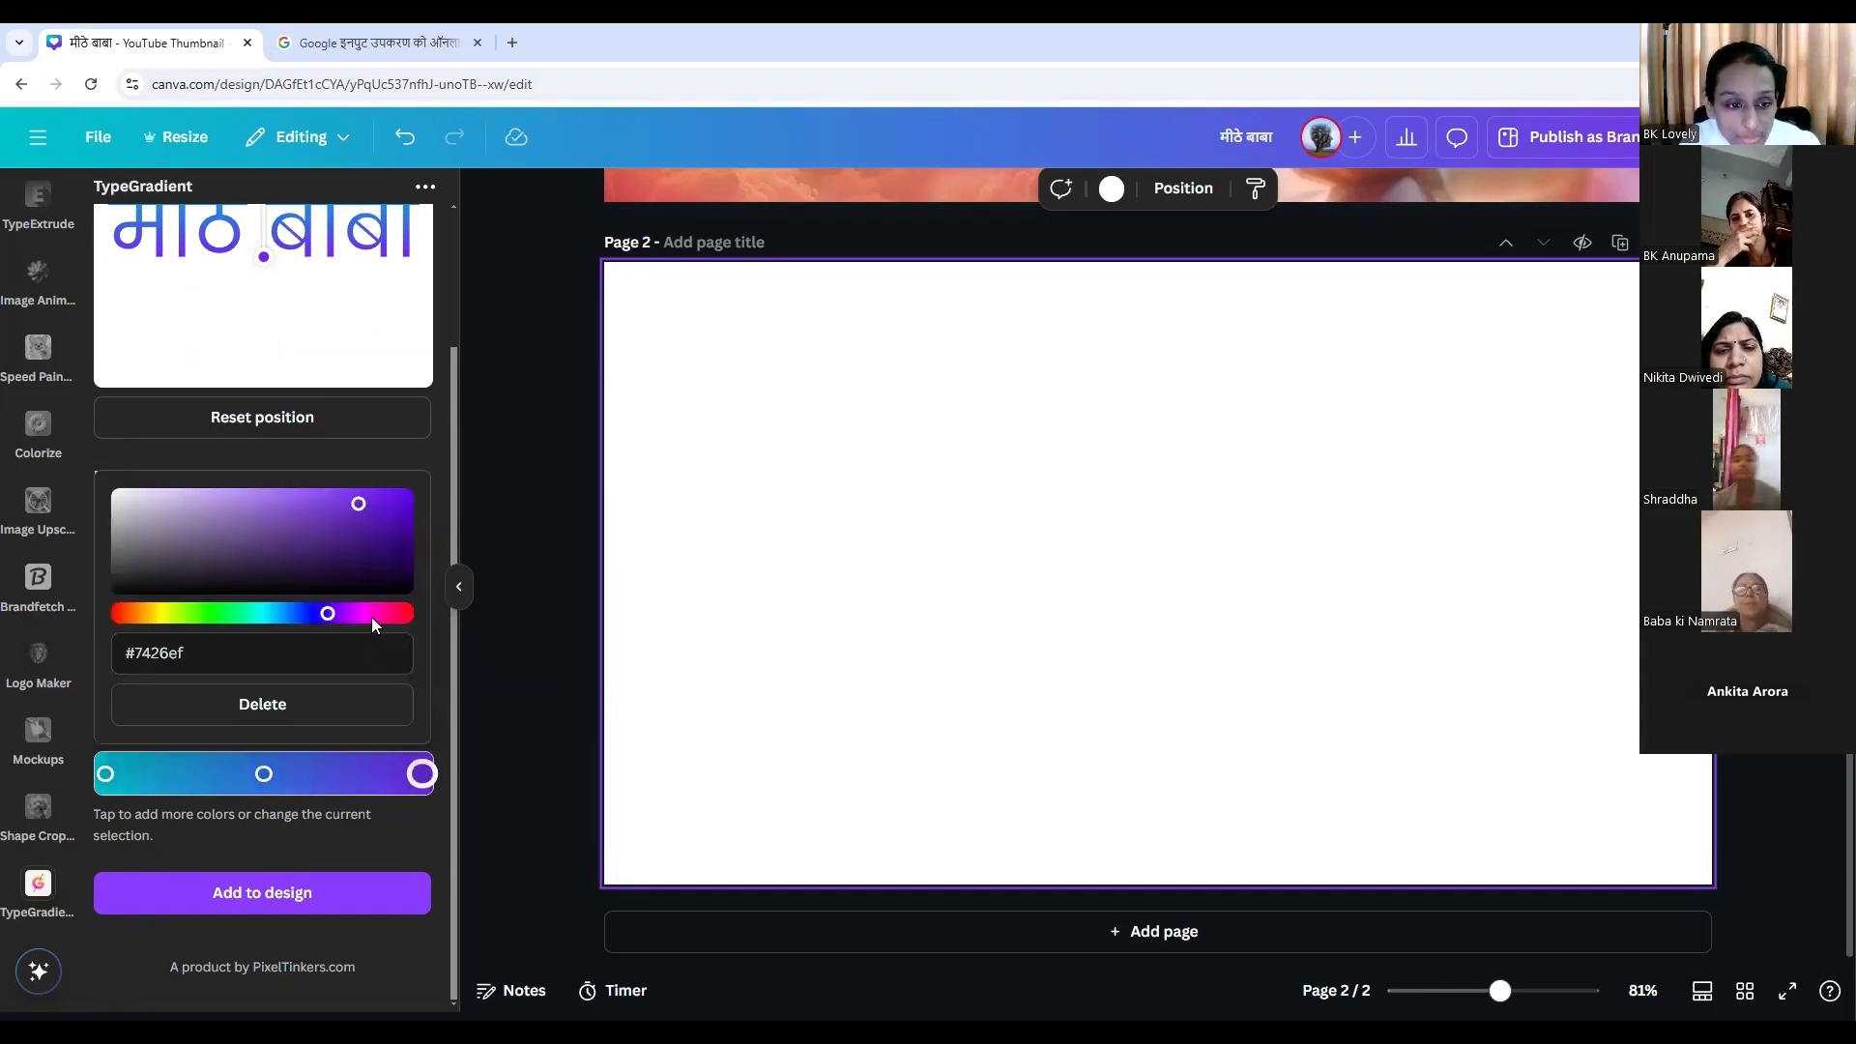
{"action": "left_click", "coordinate": [382, 613]}
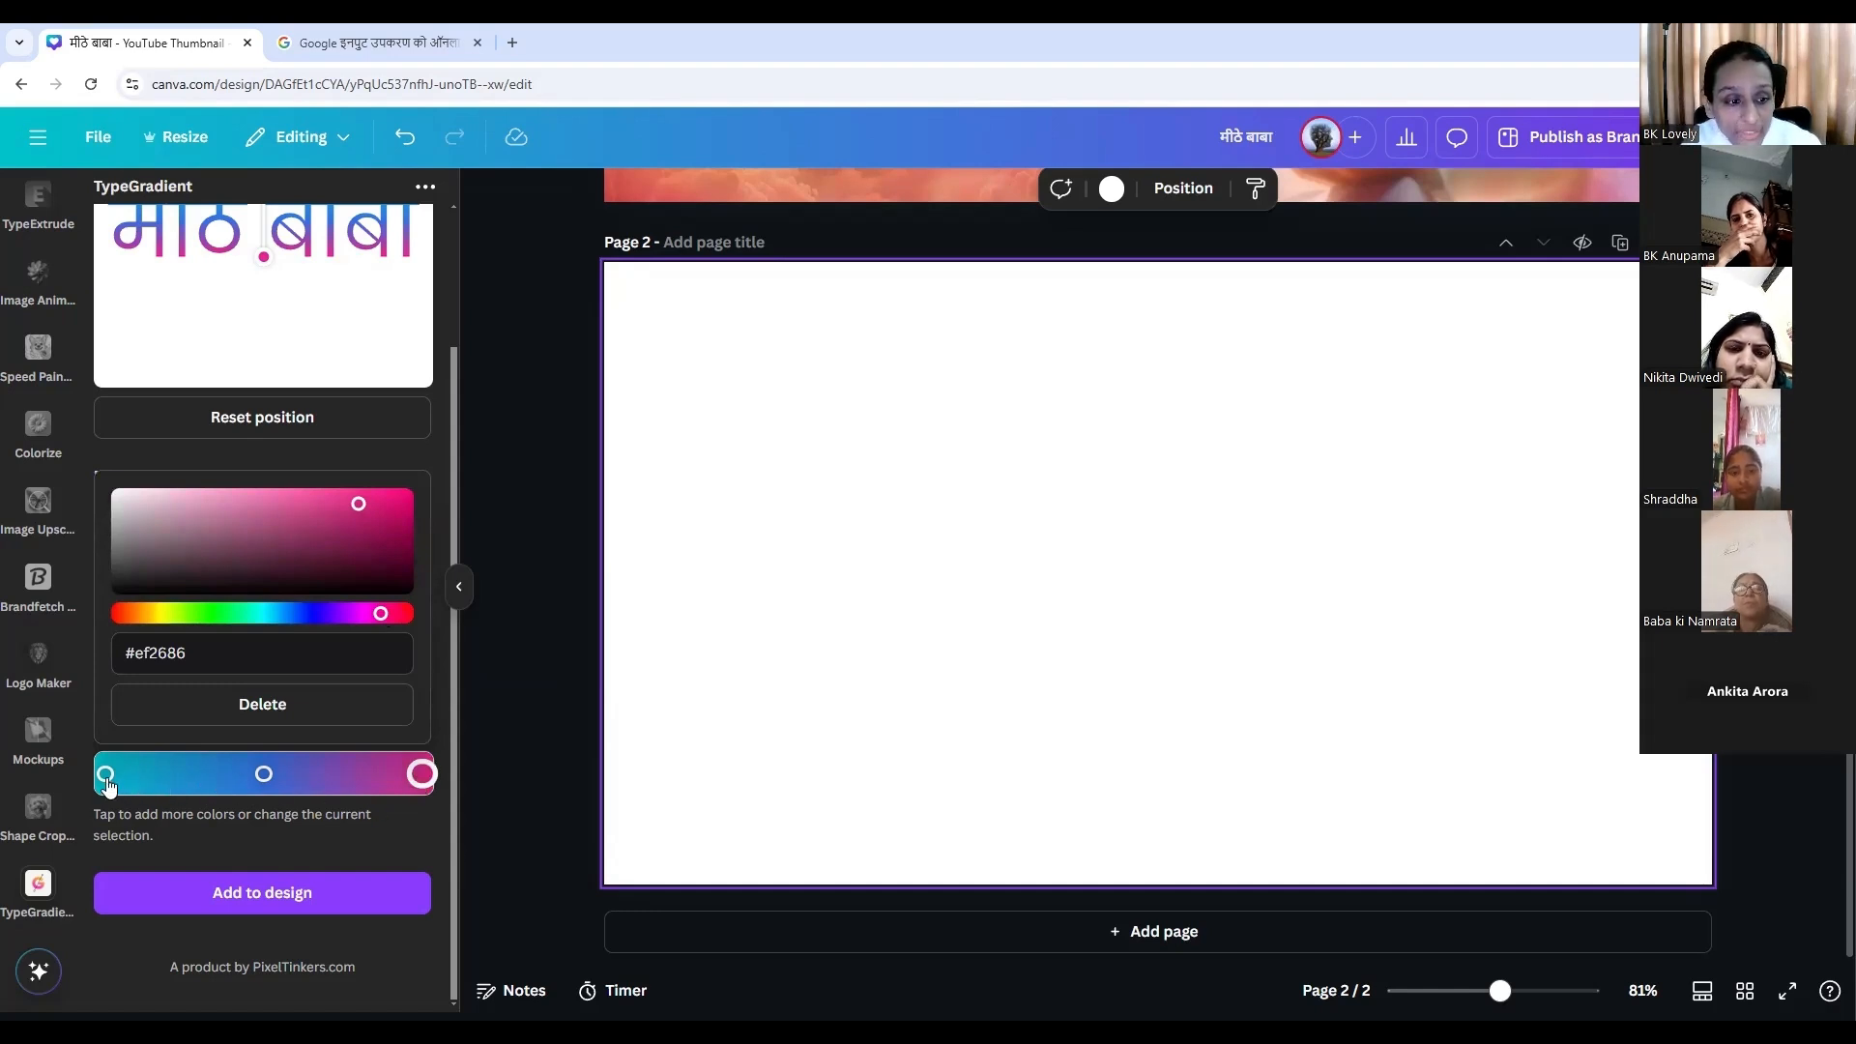
{"action": "left_click", "coordinate": [162, 775]}
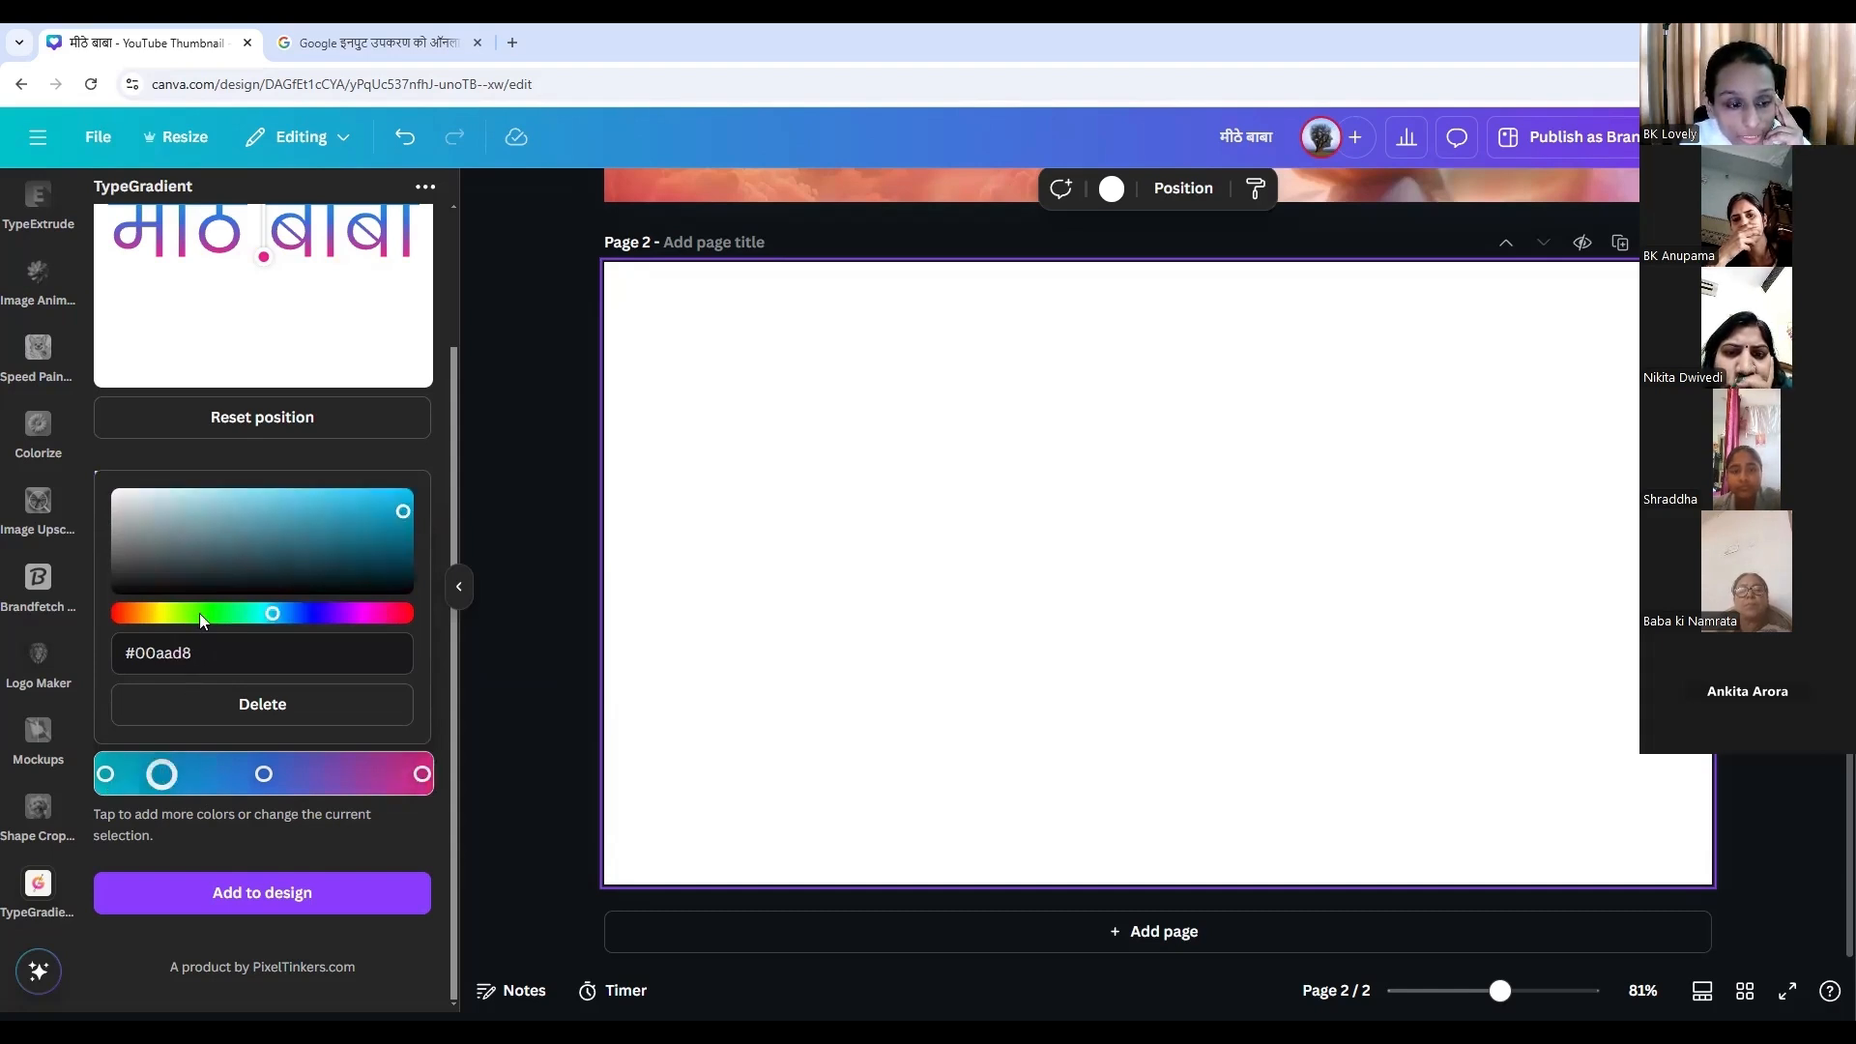
{"action": "left_click", "coordinate": [164, 613]}
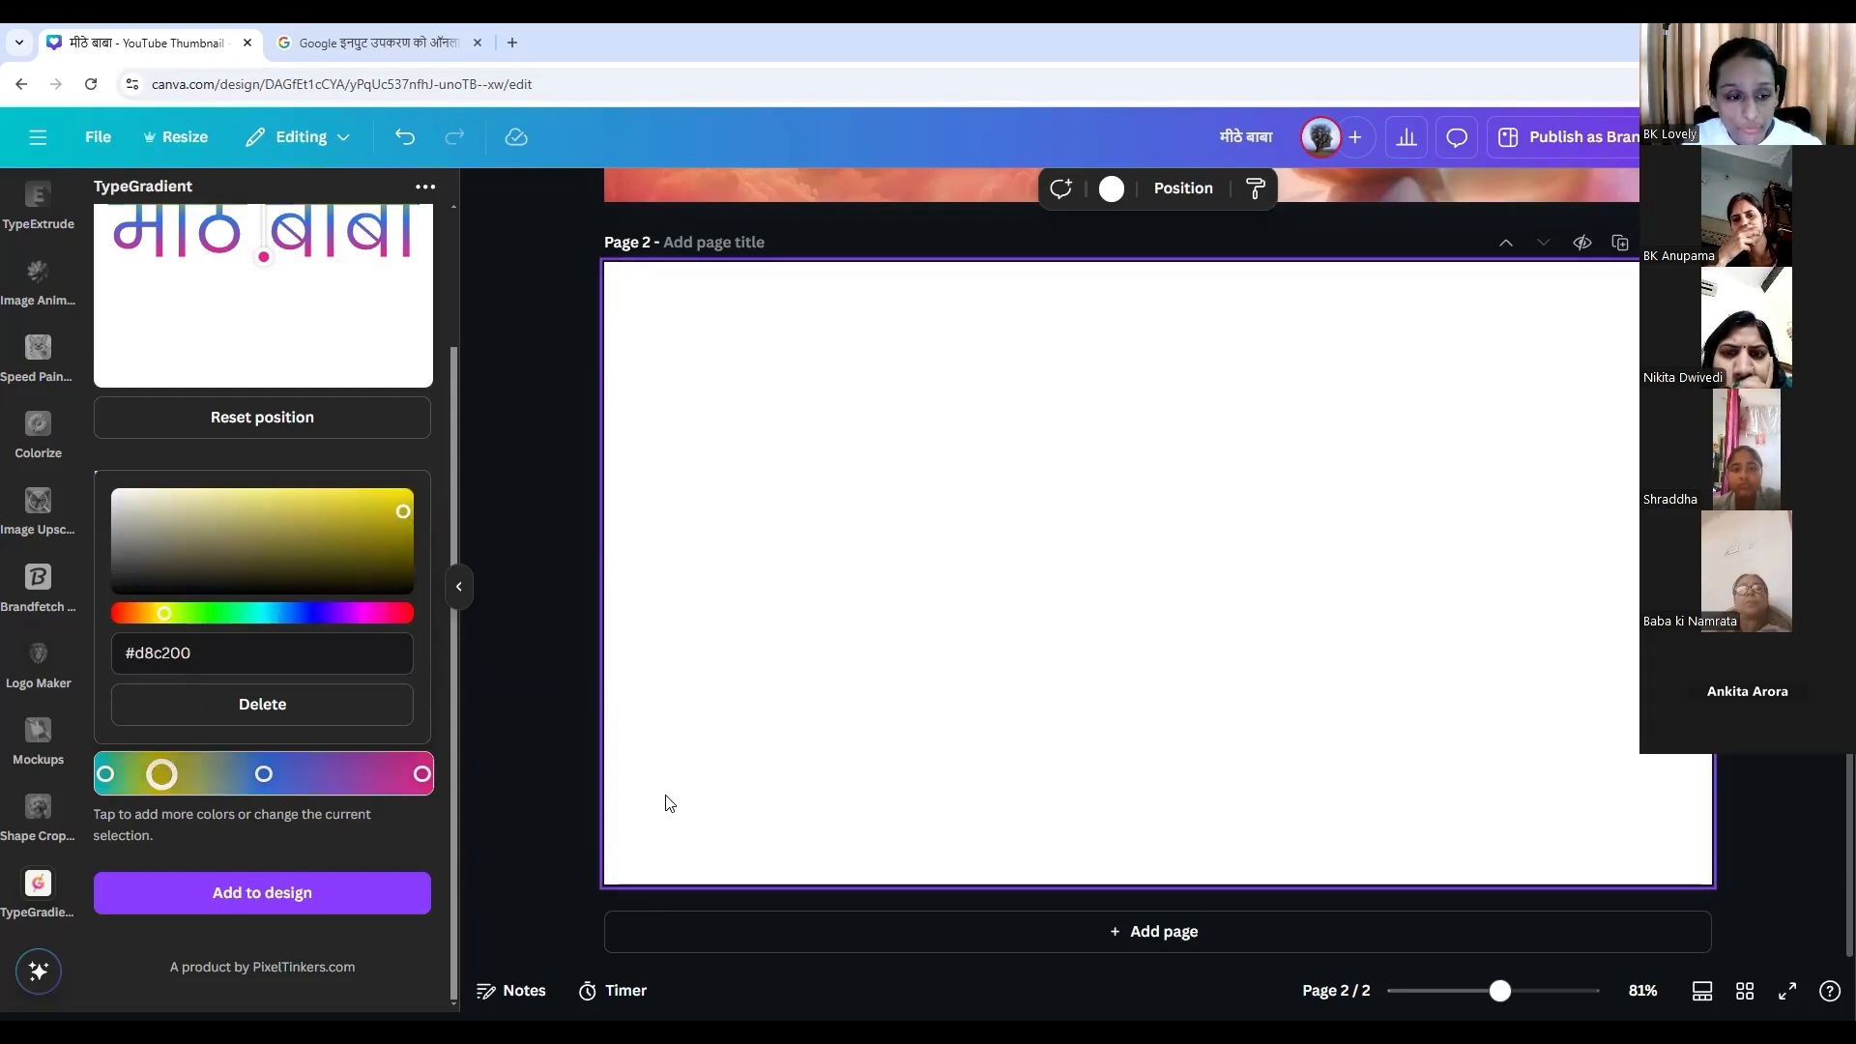
Set the gradient's middle color to blue #333ae3, then place the gradient "मीठे बाबा" text on page 2 and shift it slightly.
{"action": "left_click", "coordinate": [267, 781]}
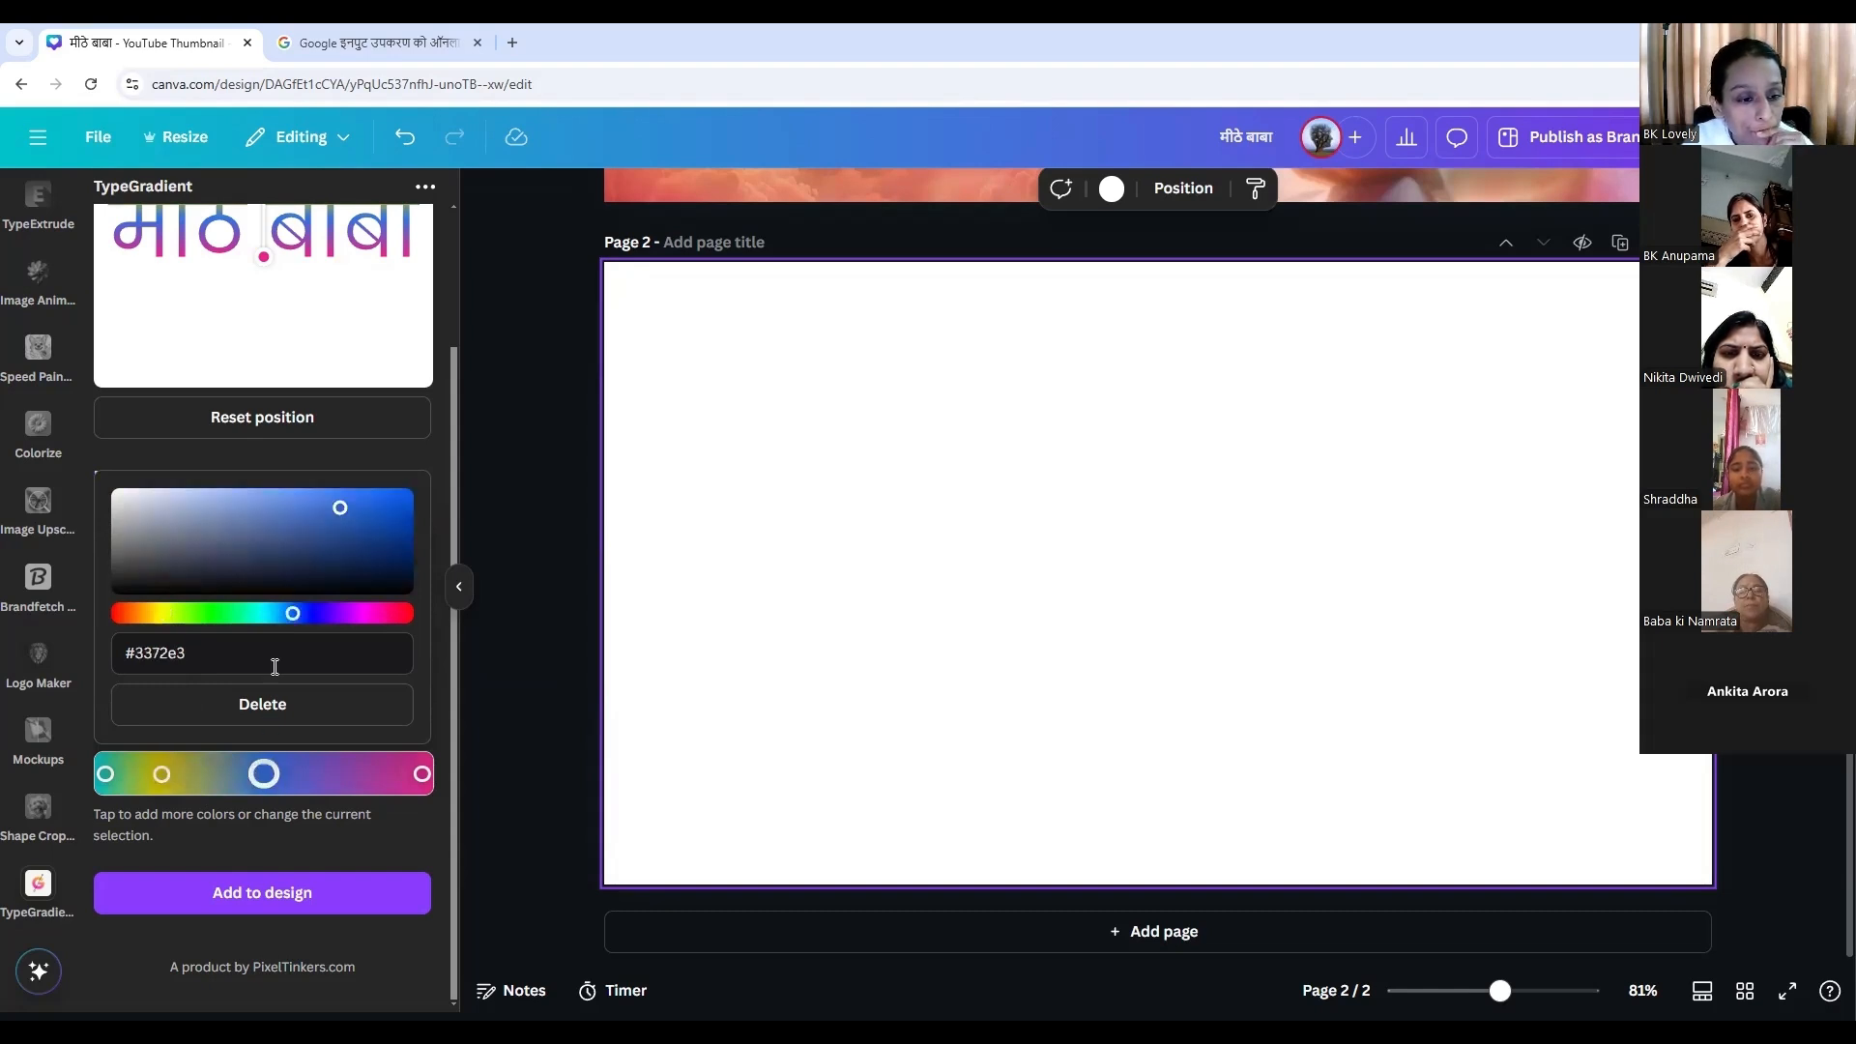
{"action": "left_click", "coordinate": [308, 615]}
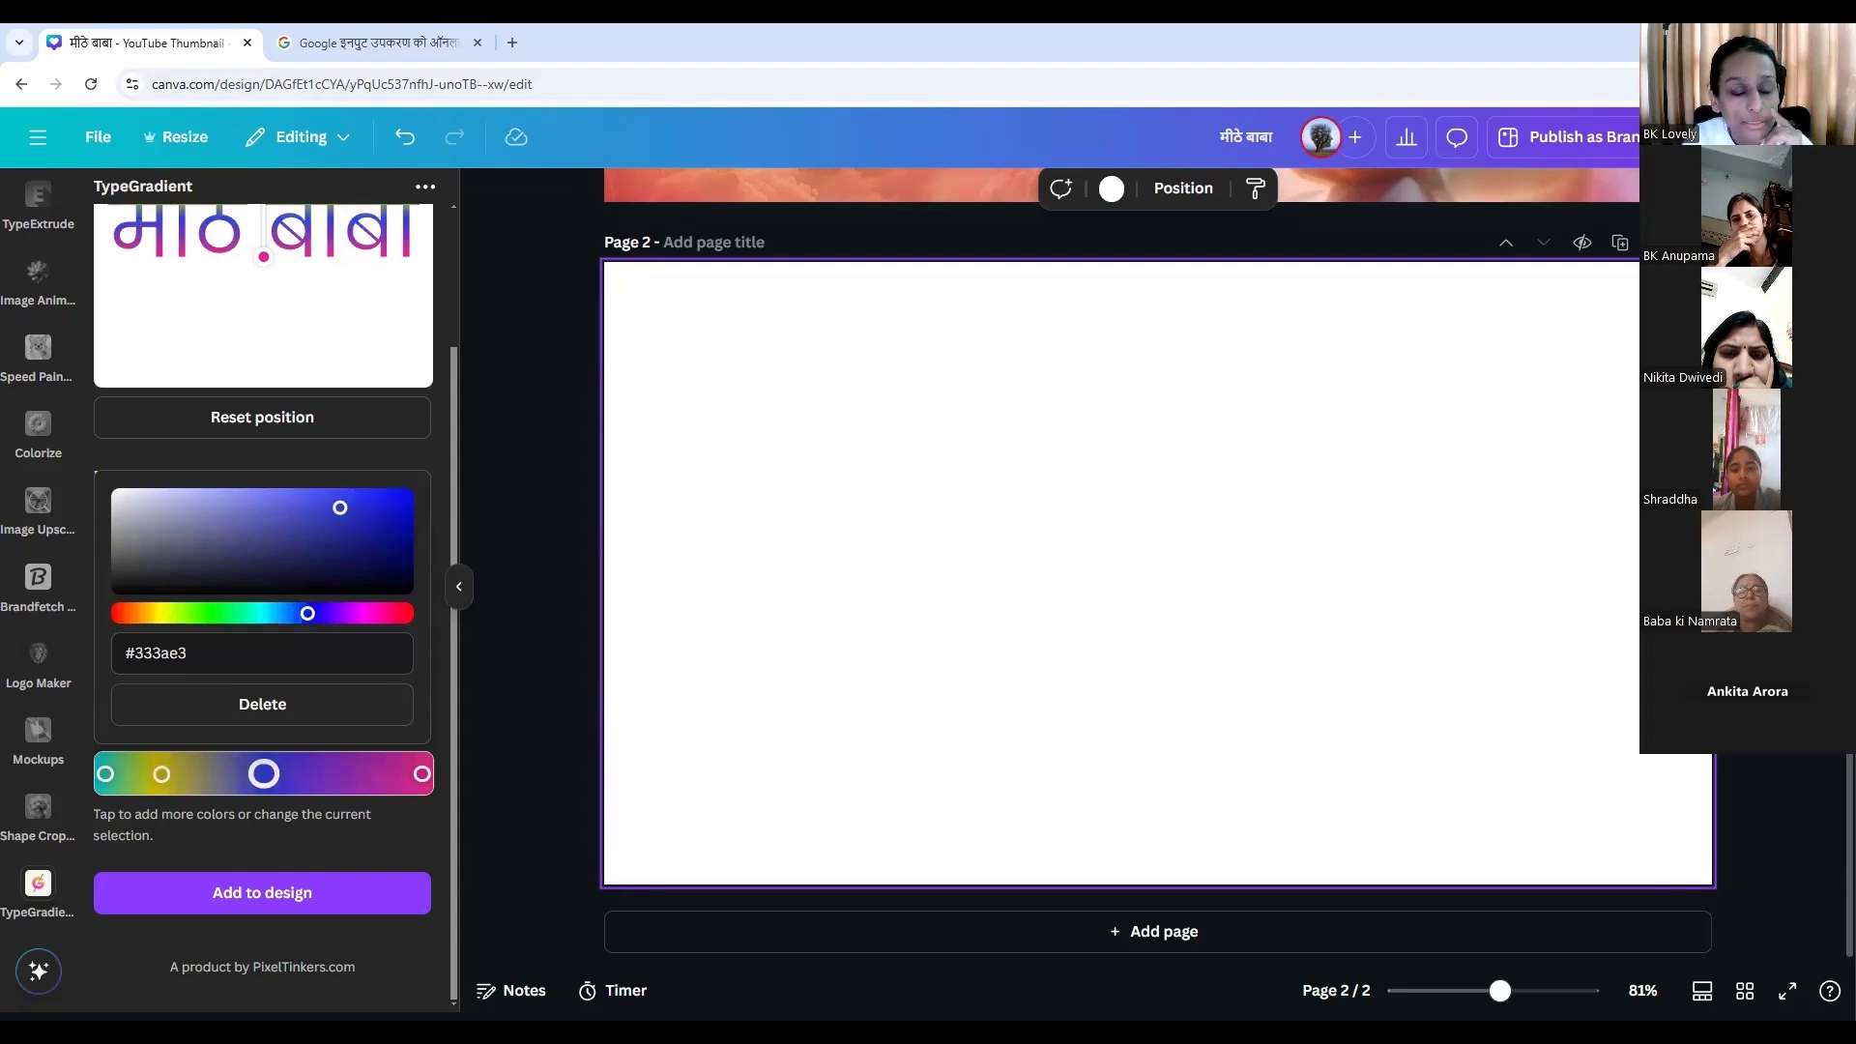
{"action": "left_click", "coordinate": [284, 909]}
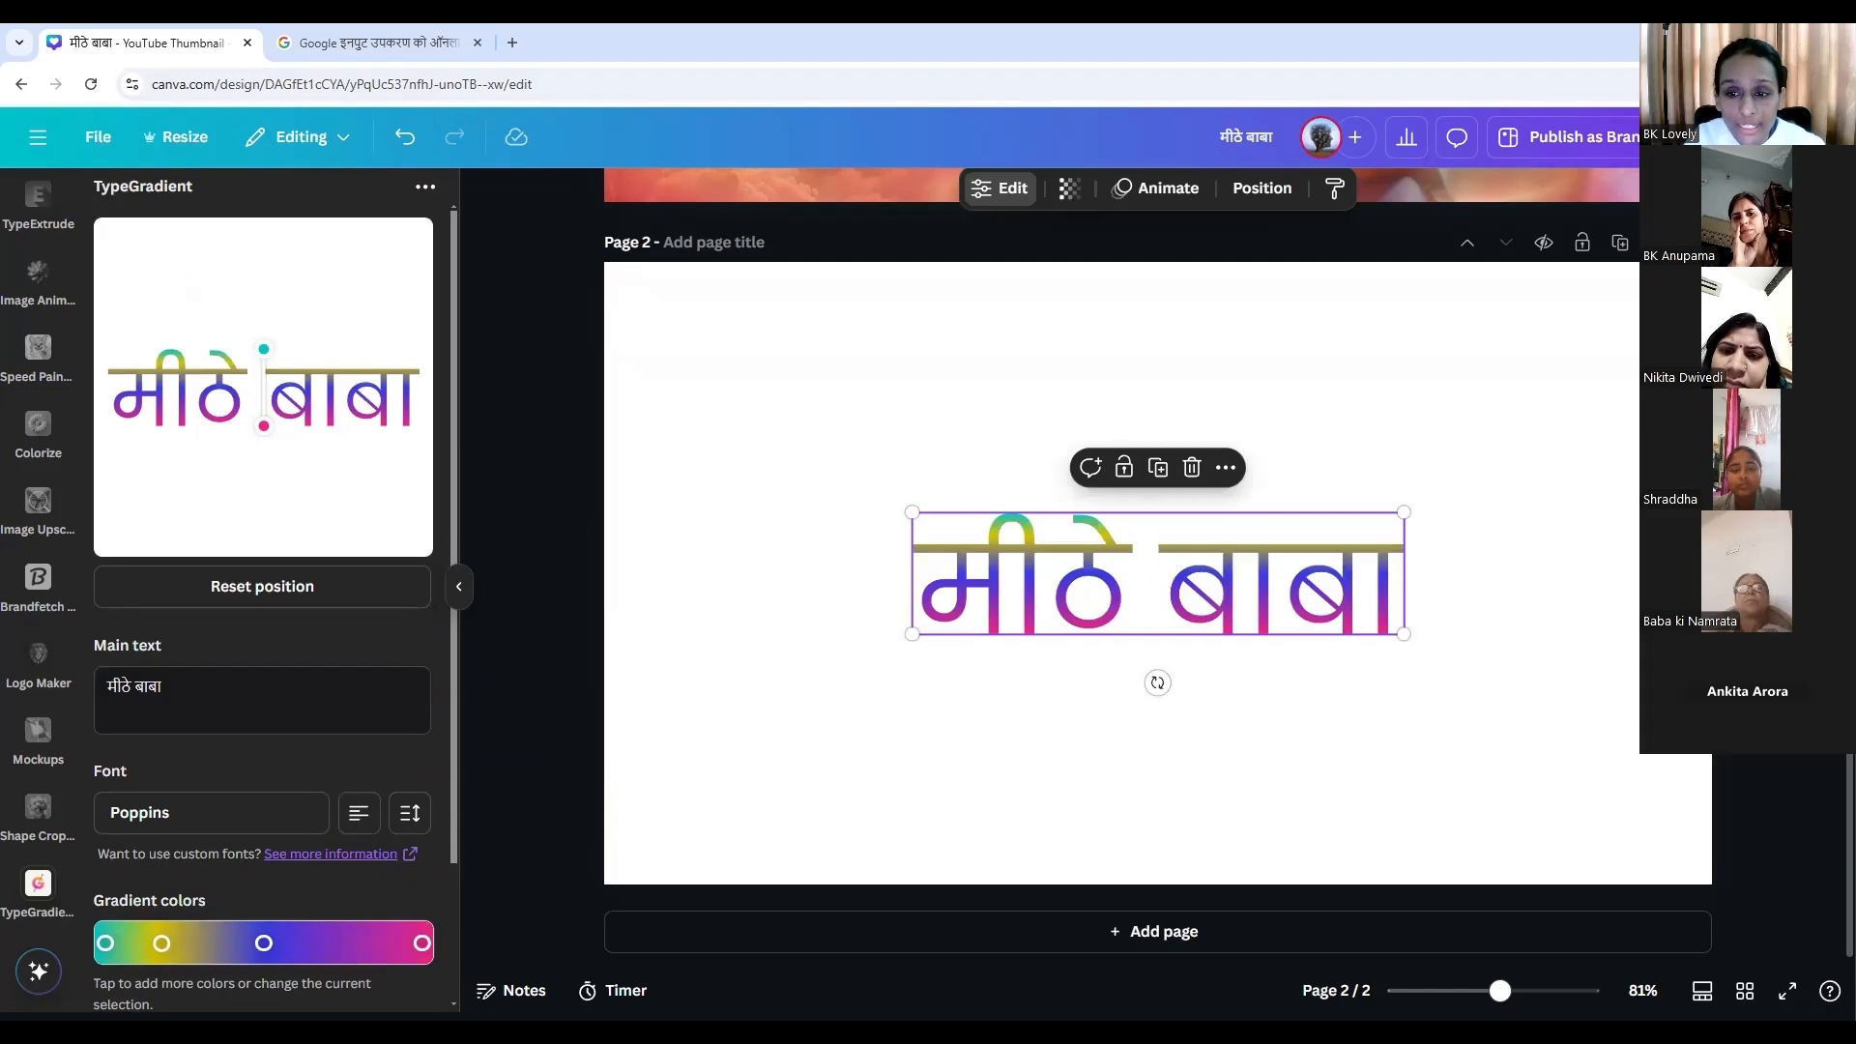
{"action": "left_click_drag", "start_coordinate": [1137, 574], "coordinate": [1185, 572]}
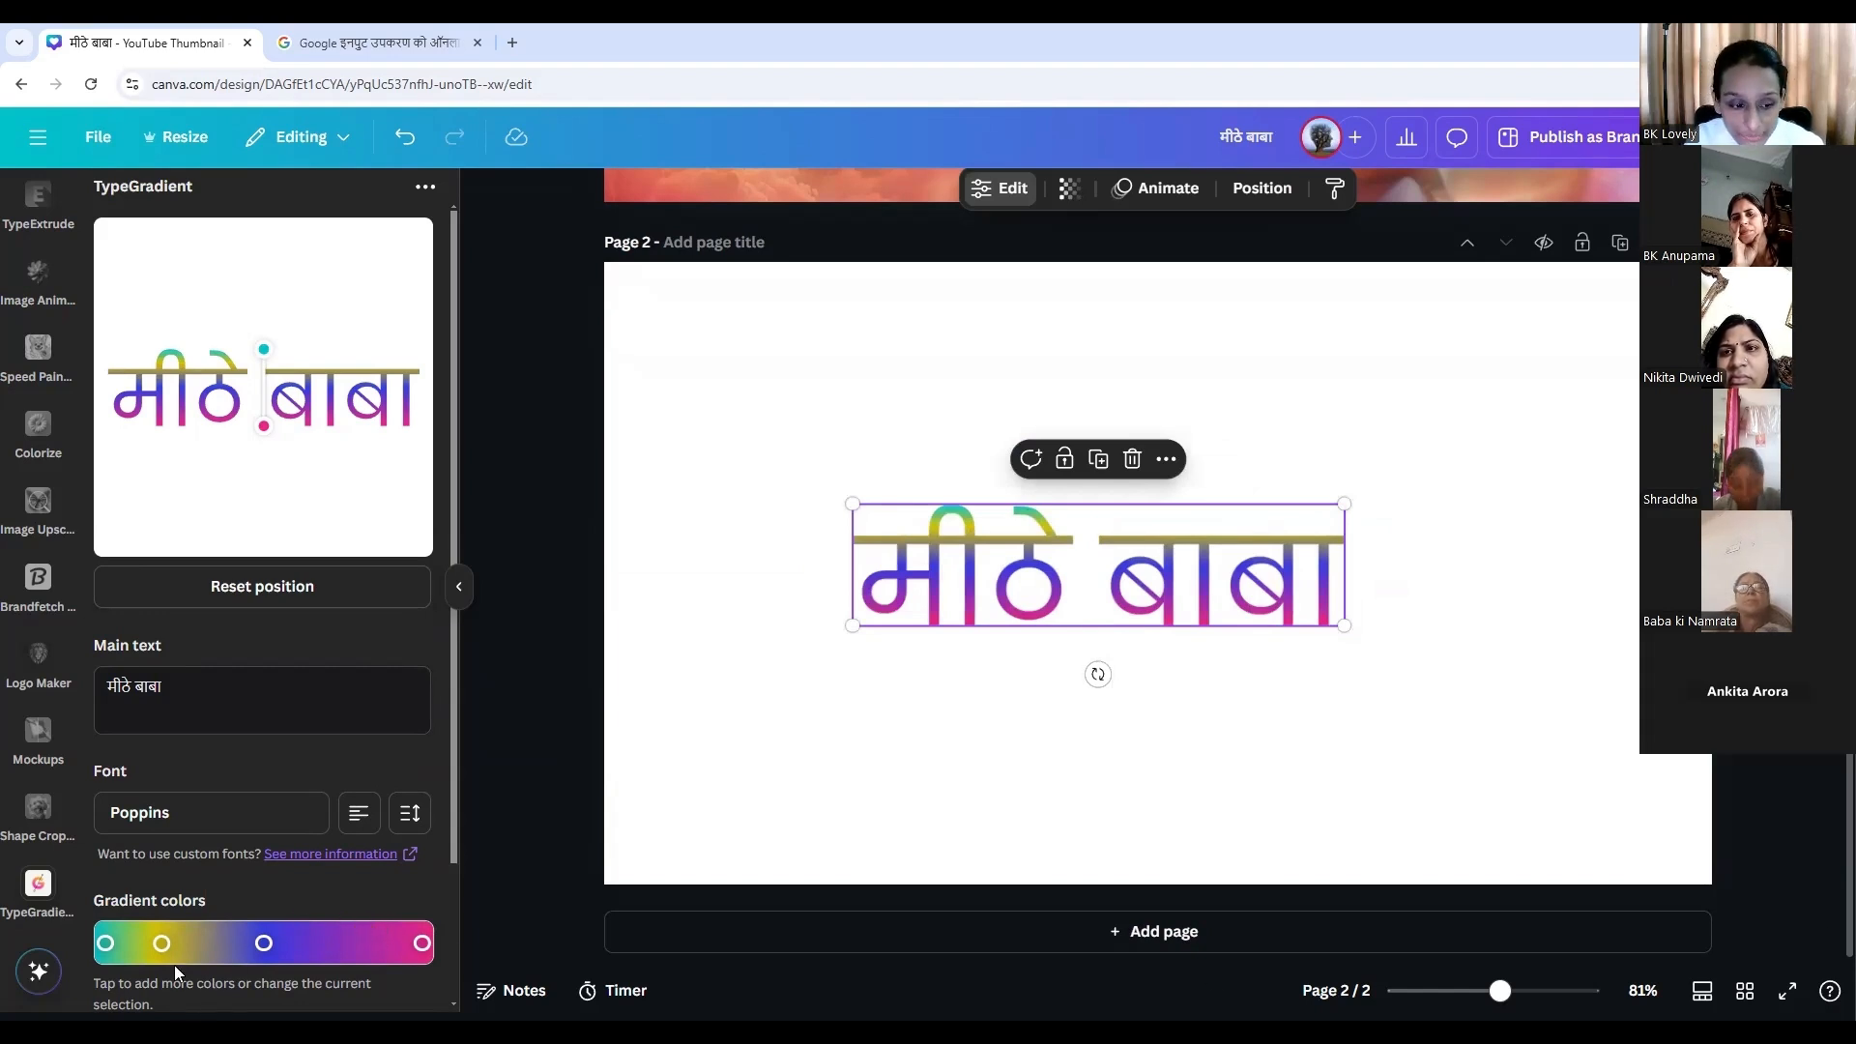
Add an orange #d75f2b color stop between the yellow and blue stops and update the text on the page.
{"action": "left_click", "coordinate": [214, 947]}
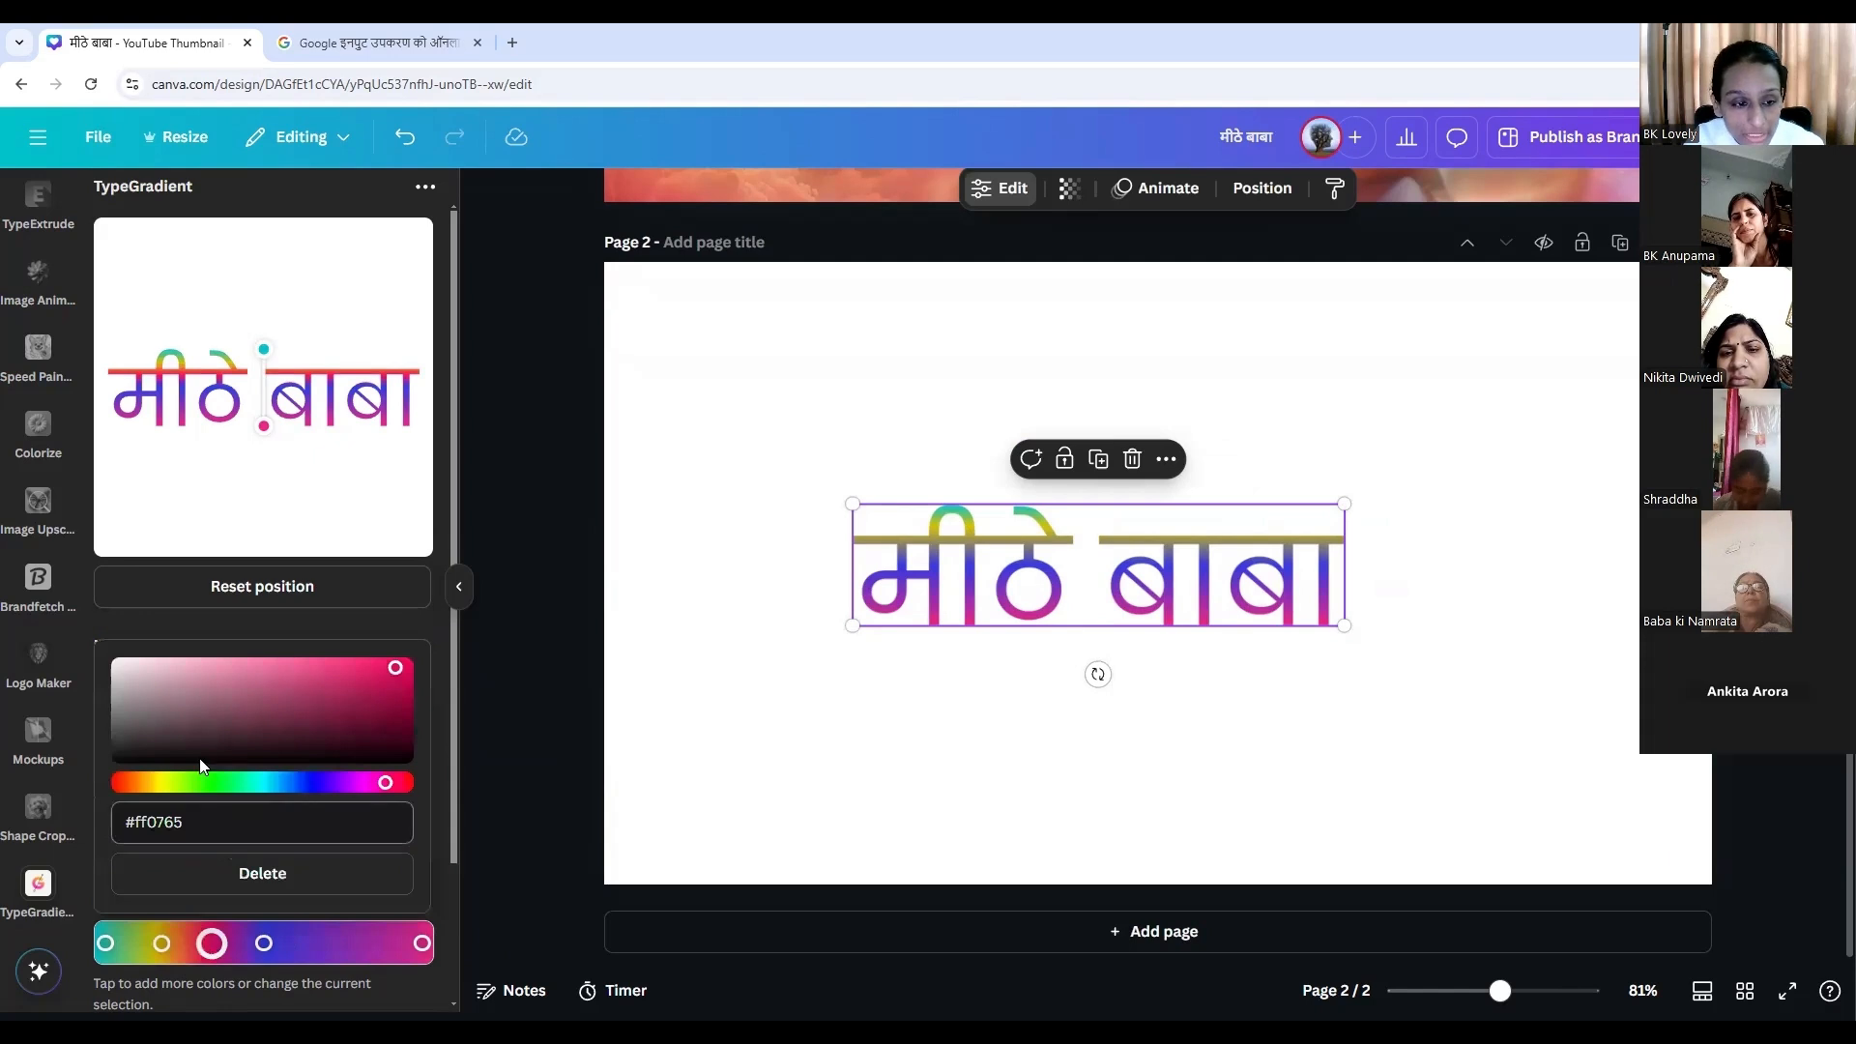
{"action": "left_click", "coordinate": [134, 782]}
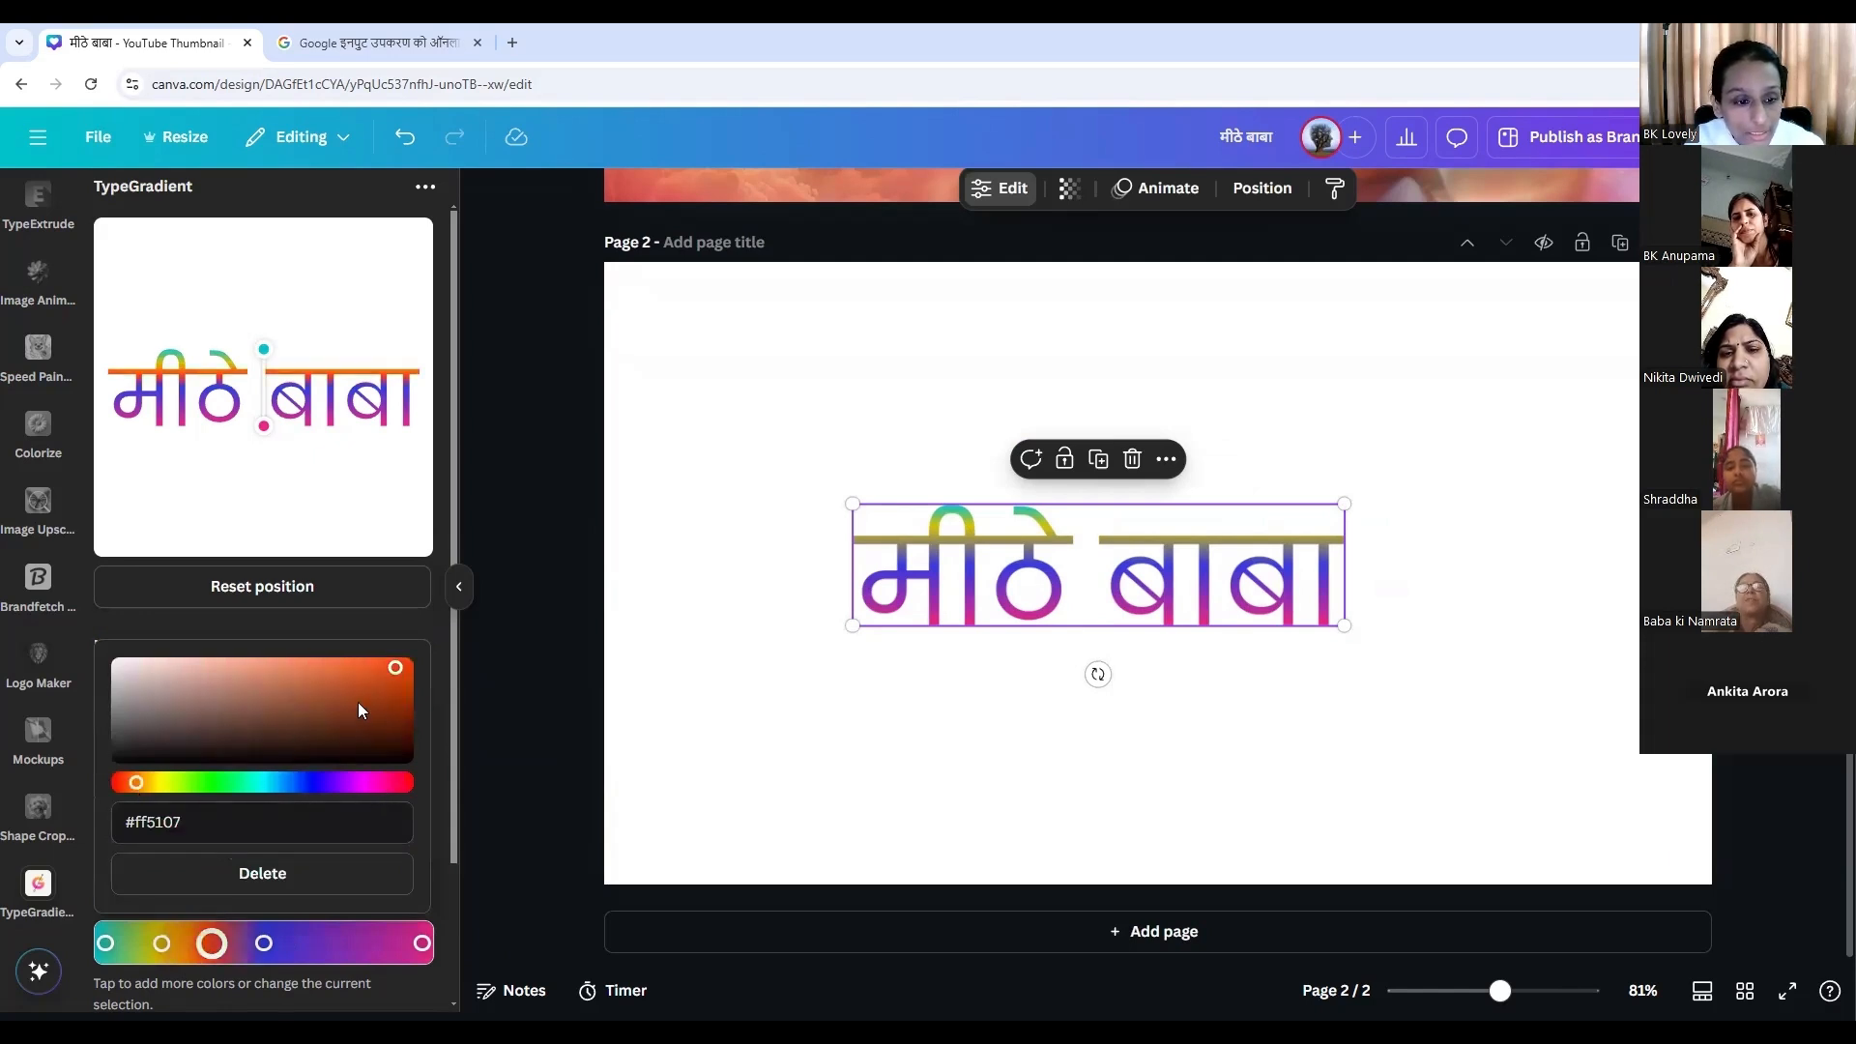
{"action": "left_click", "coordinate": [346, 680]}
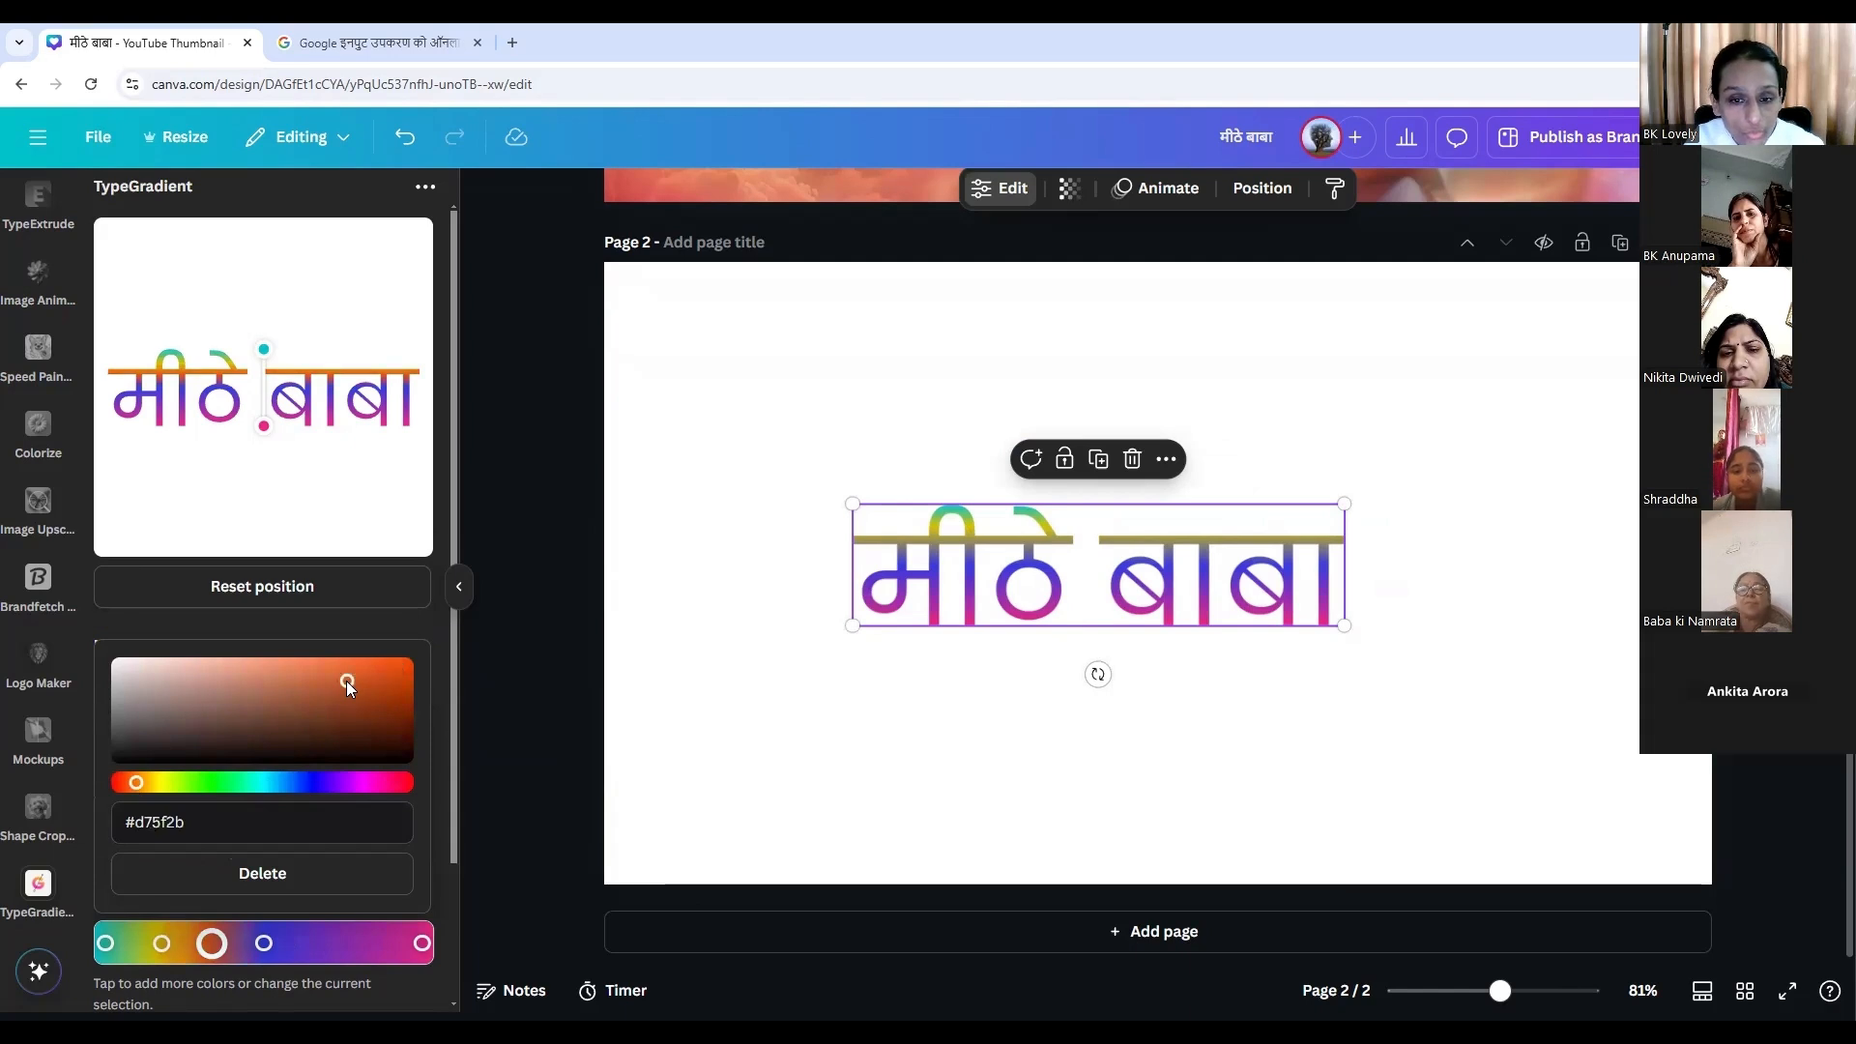
{"action": "scroll", "coordinate": [345, 832], "scroll_direction": "down", "scroll_amount": 2}
{"action": "left_click", "coordinate": [303, 896]}
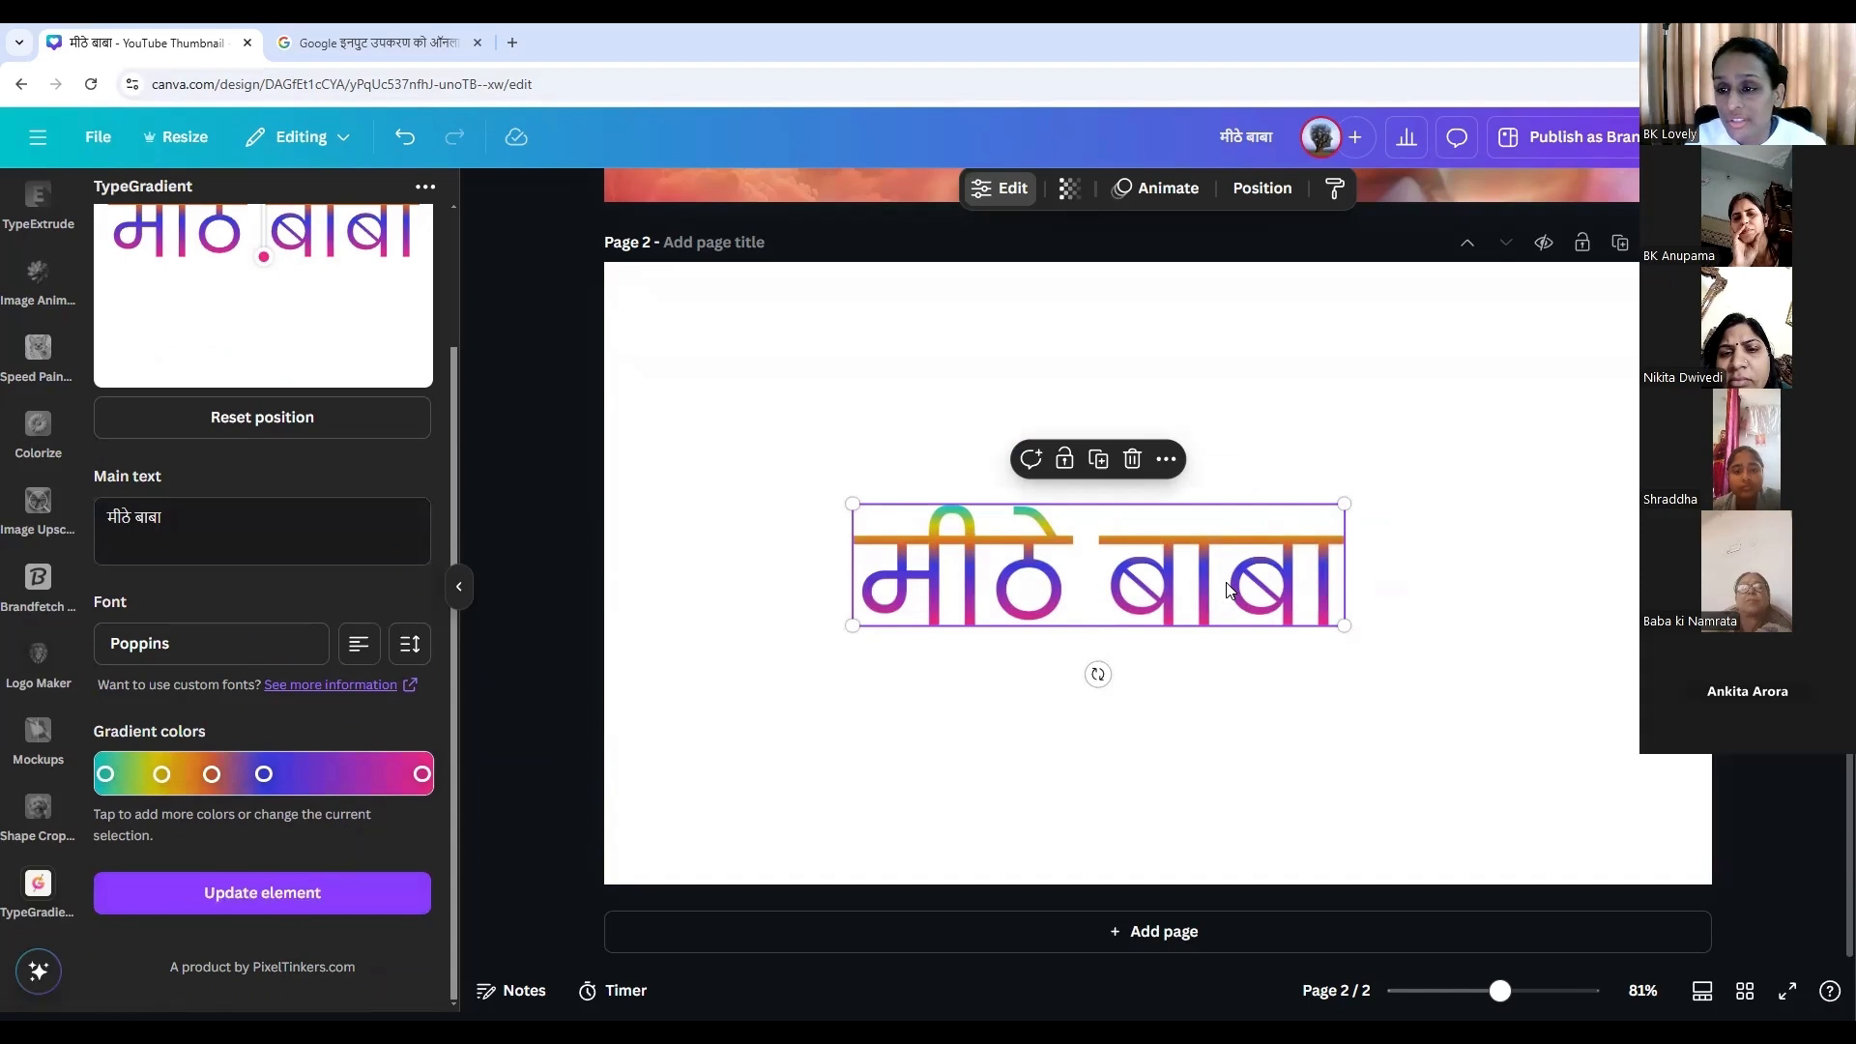
Enlarge the gradient "मीठे बाबा" text to roughly three quarters of the page width and reposition it on page 2.
{"action": "left_click_drag", "start_coordinate": [849, 504], "coordinate": [651, 455]}
{"action": "left_click_drag", "start_coordinate": [1055, 544], "coordinate": [1167, 545]}
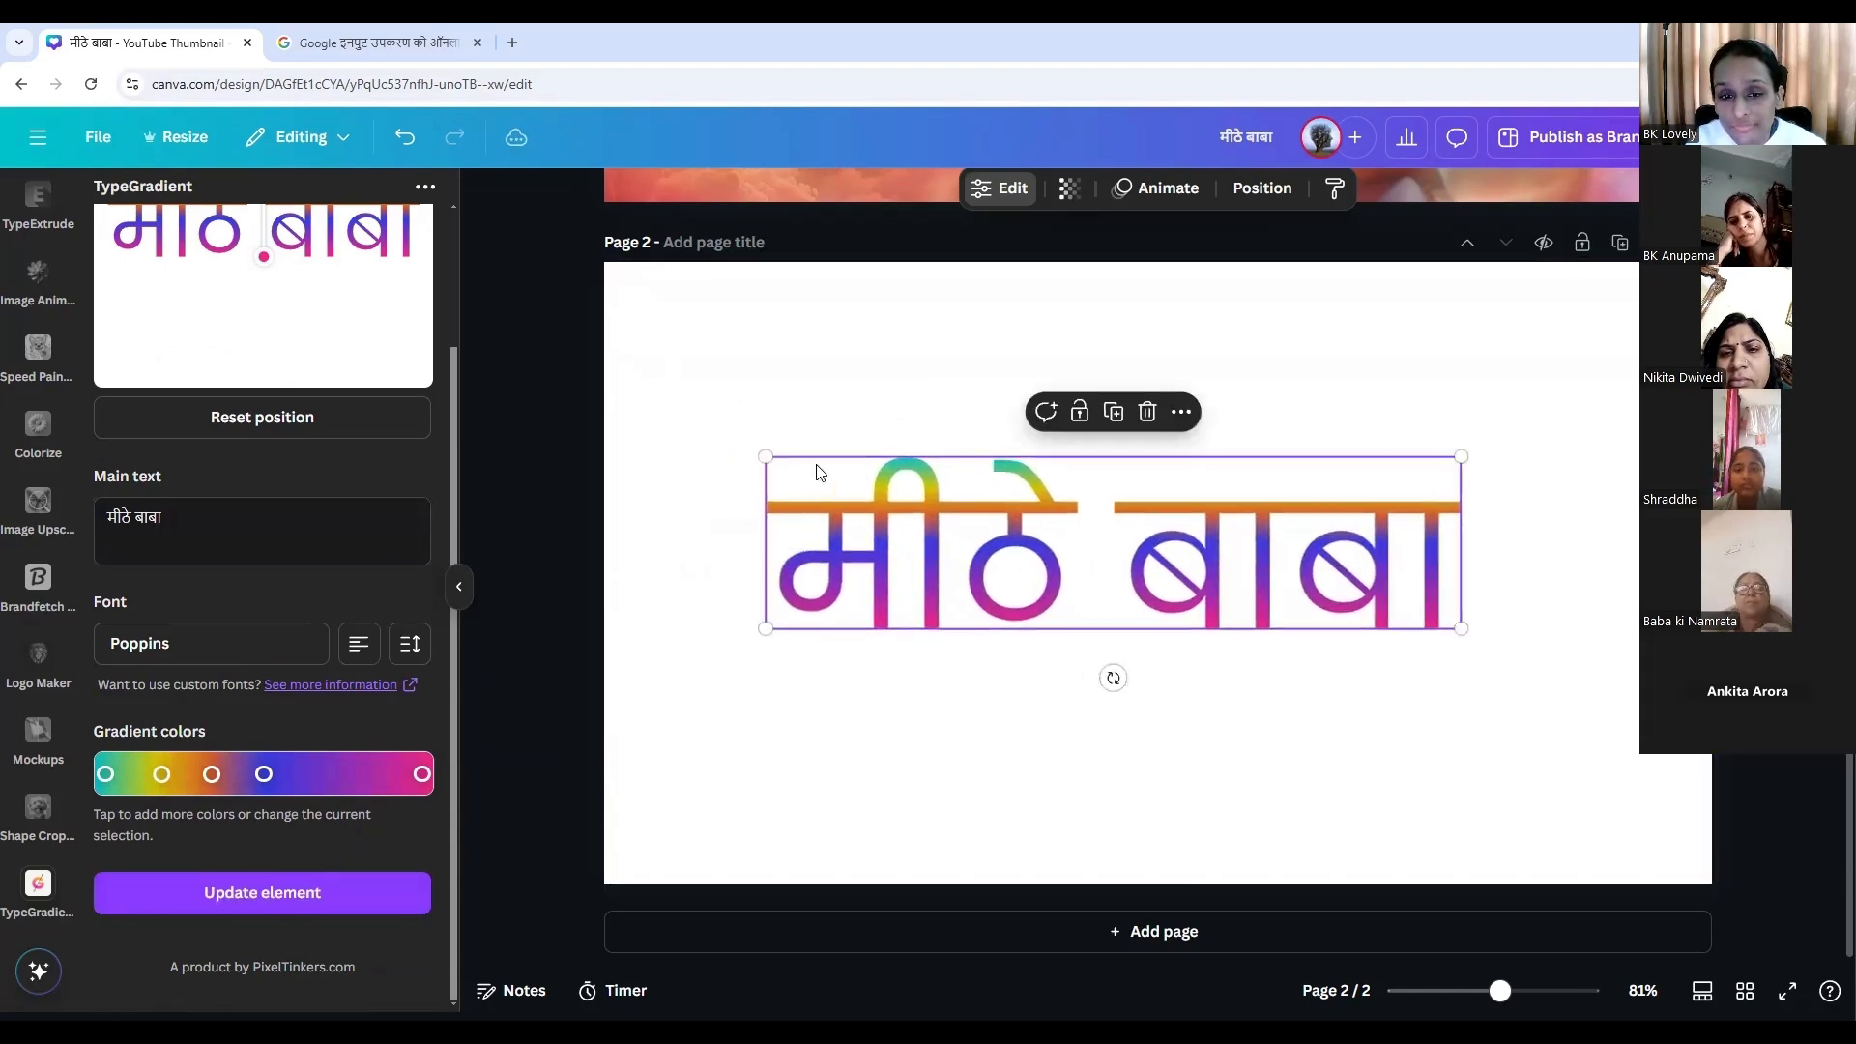
{"action": "left_click_drag", "start_coordinate": [760, 456], "coordinate": [647, 427]}
{"action": "left_click_drag", "start_coordinate": [1087, 607], "coordinate": [1184, 609]}
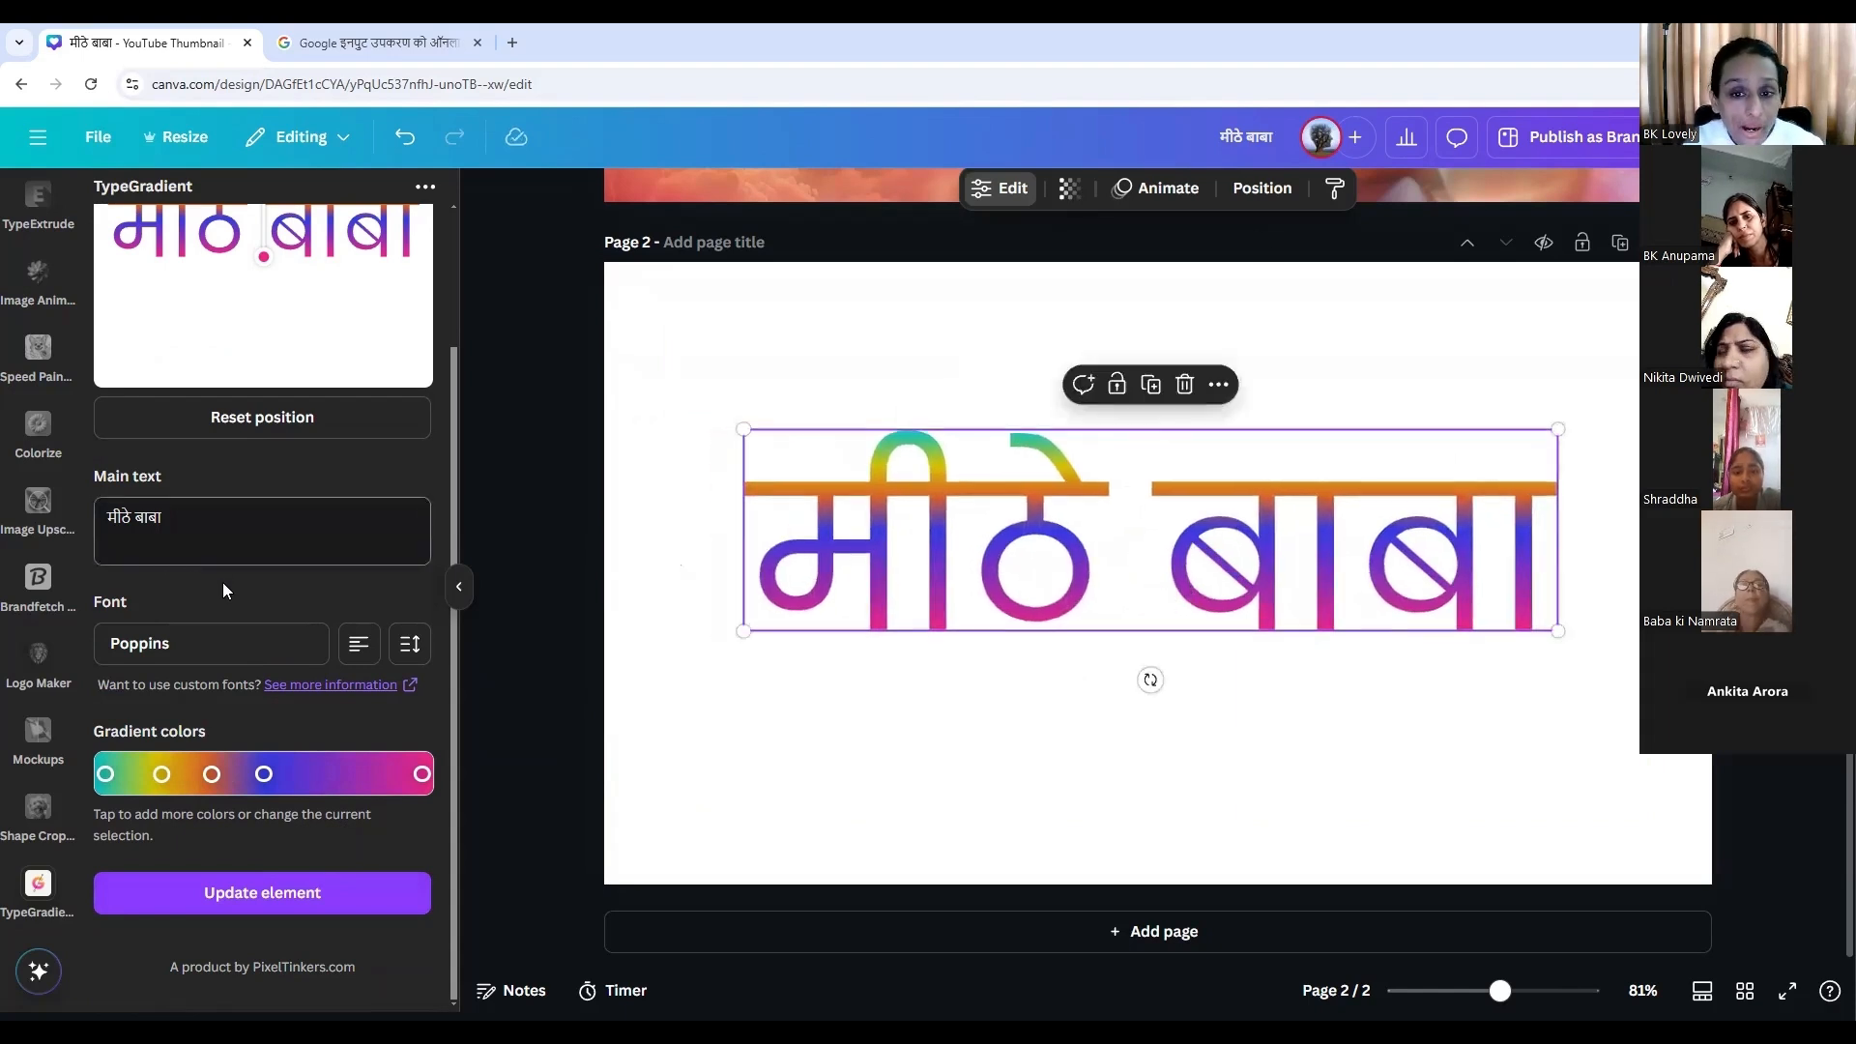
Try to extend the gradient by moving its pink end point below the preview text and updating the page element.
{"action": "scroll", "coordinate": [166, 586], "scroll_direction": "up", "scroll_amount": 2}
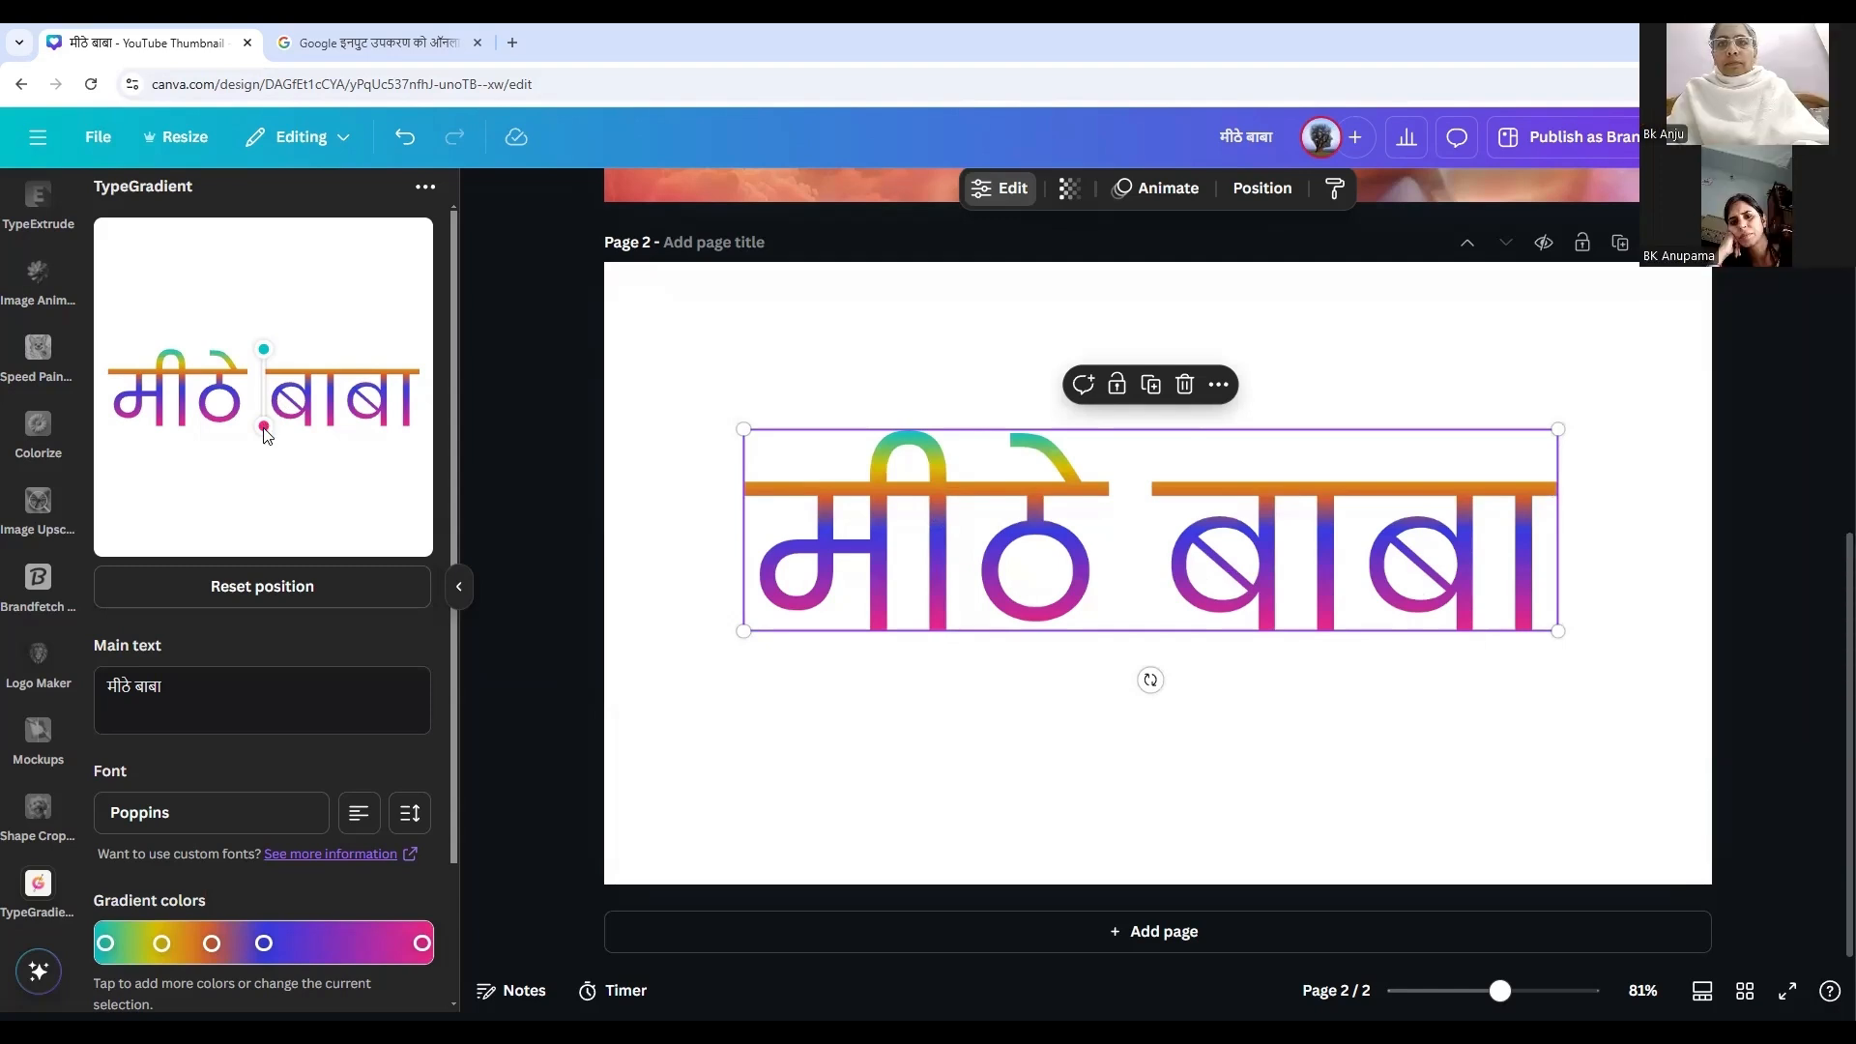
{"action": "left_click_drag", "start_coordinate": [264, 428], "coordinate": [260, 467]}
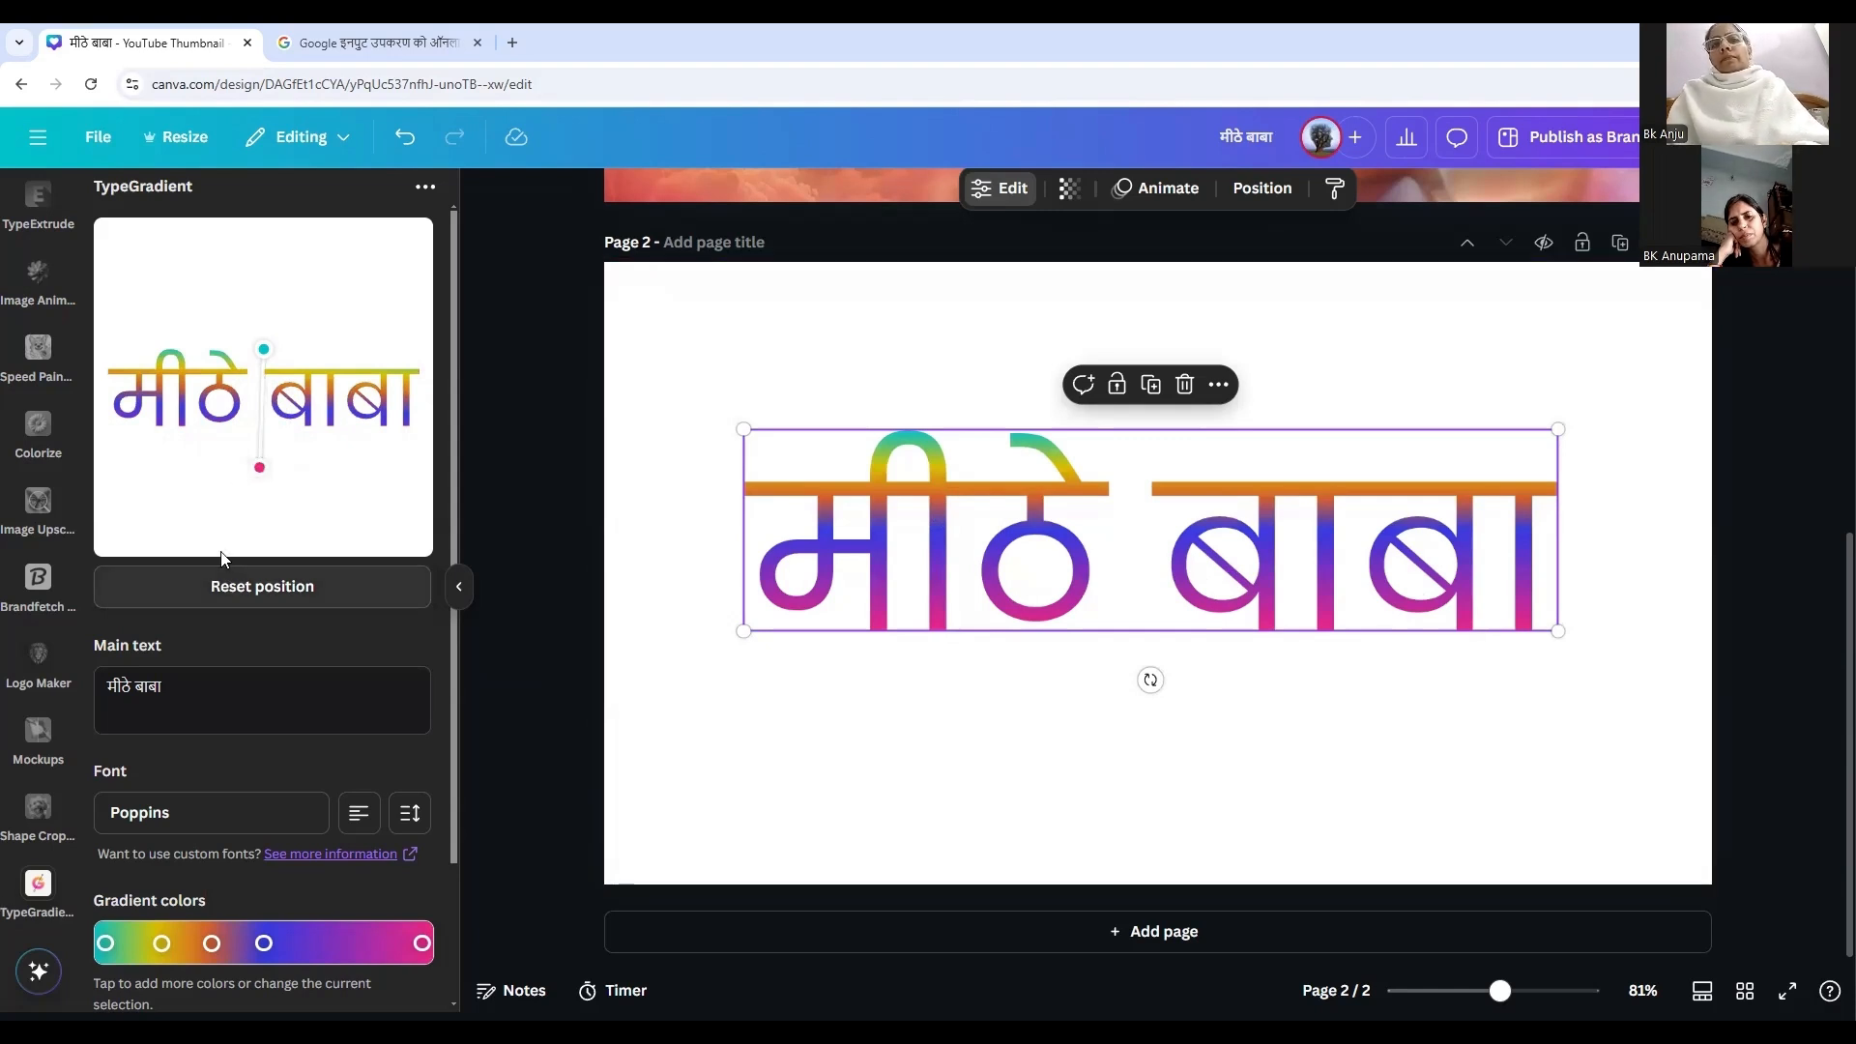
{"action": "scroll", "coordinate": [292, 661], "scroll_direction": "down", "scroll_amount": 2}
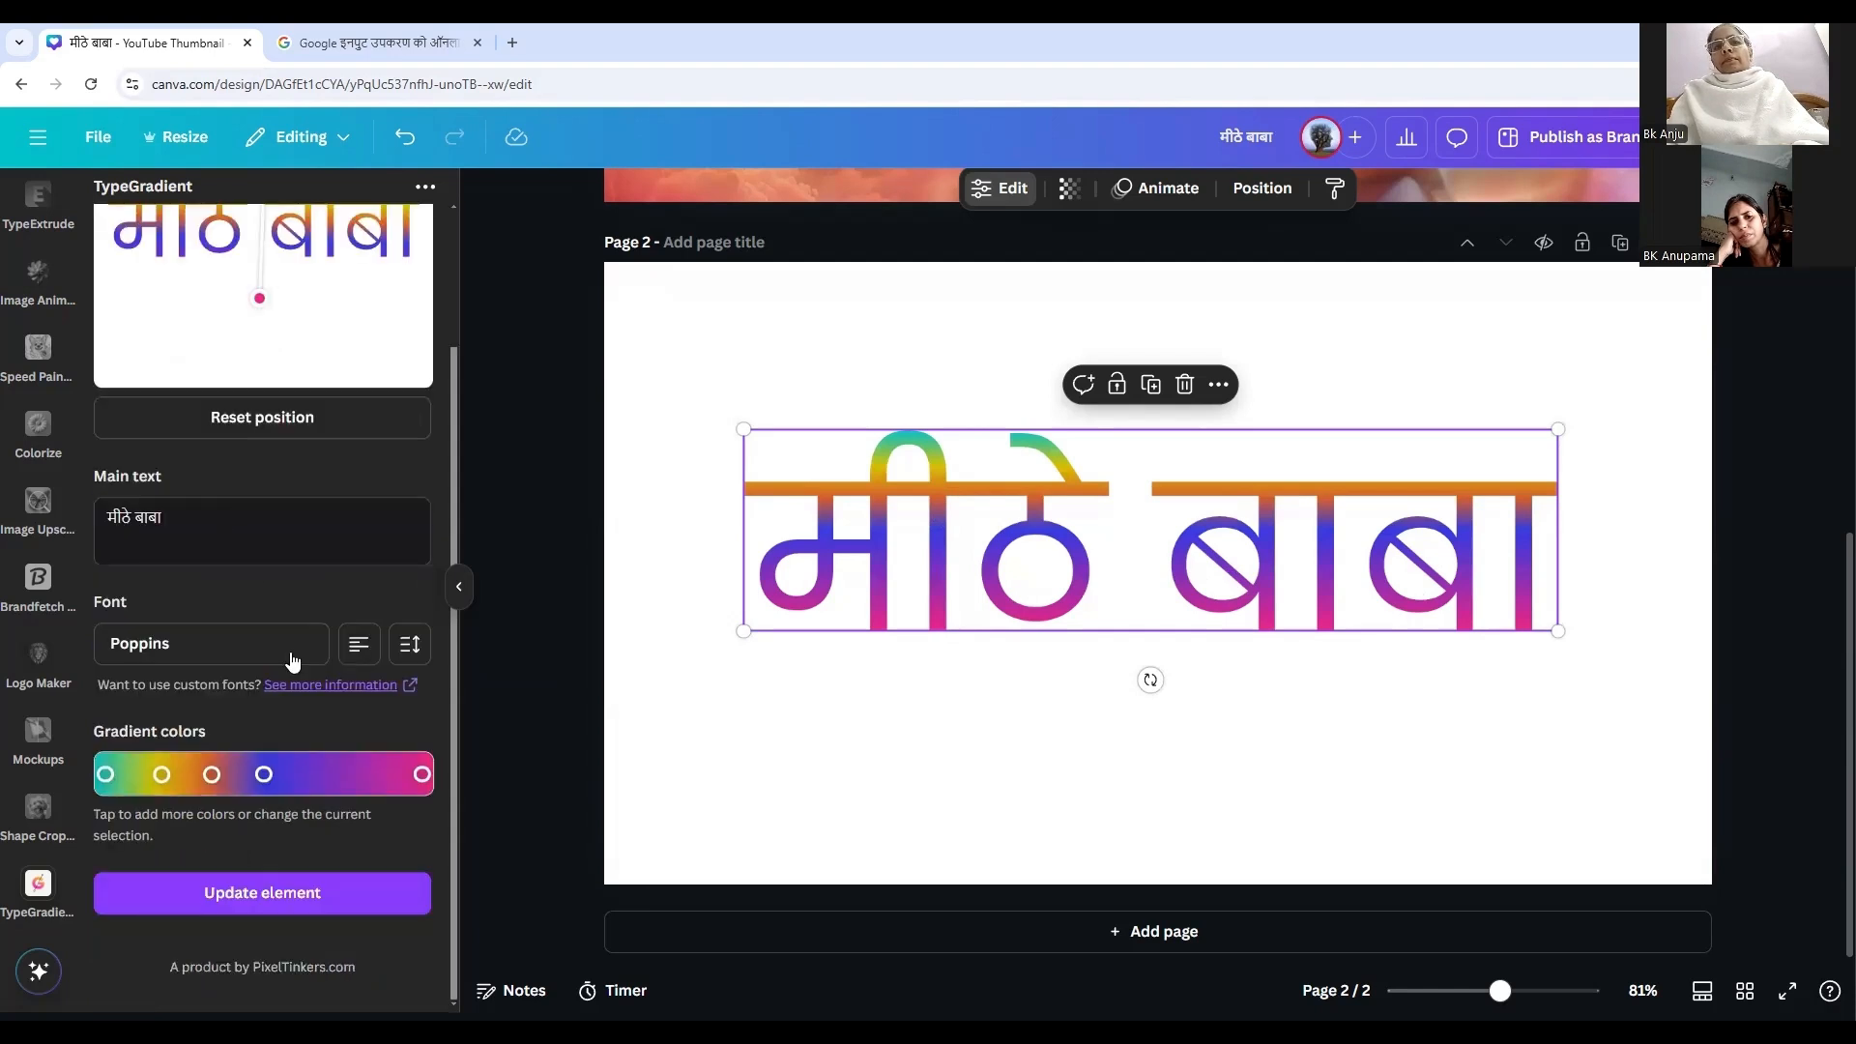
{"action": "left_click", "coordinate": [276, 901]}
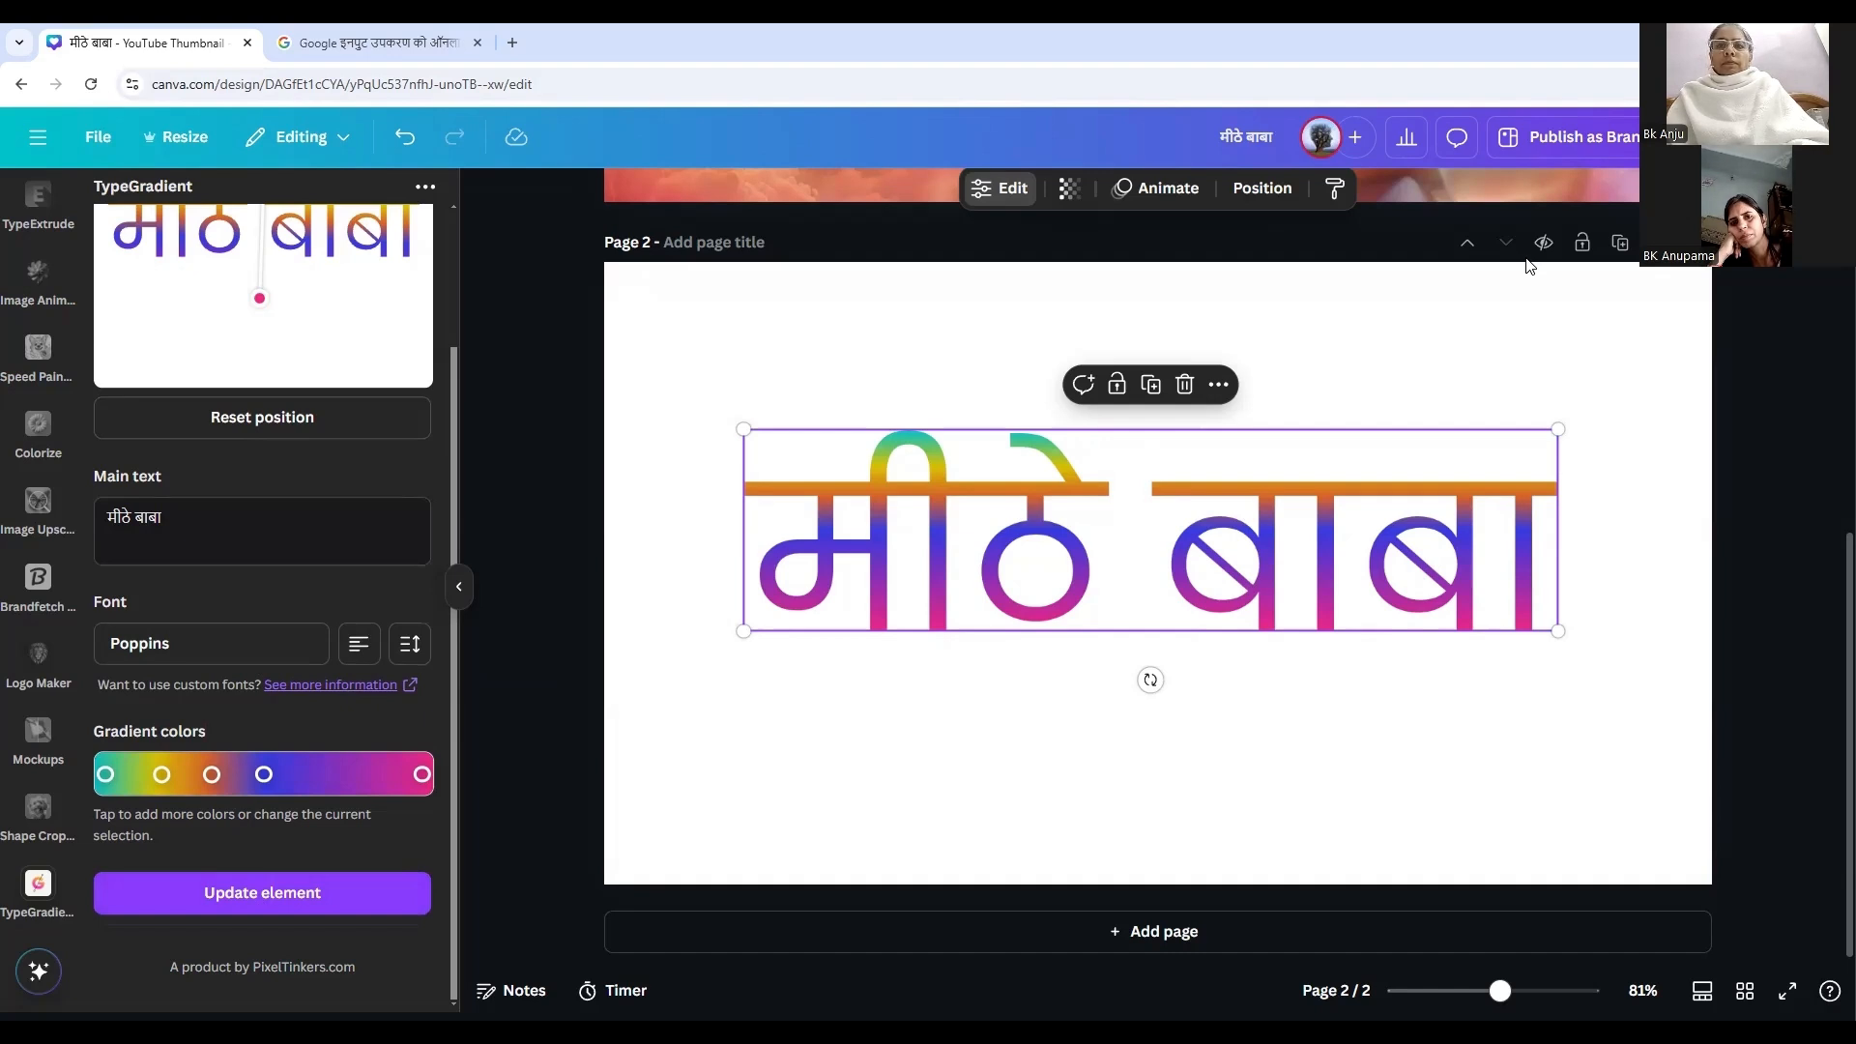
Fine-tune the size of the gradient "मीठे बाबा" text and reposition it on page 2.
{"action": "left_click_drag", "start_coordinate": [1559, 630], "coordinate": [1537, 662]}
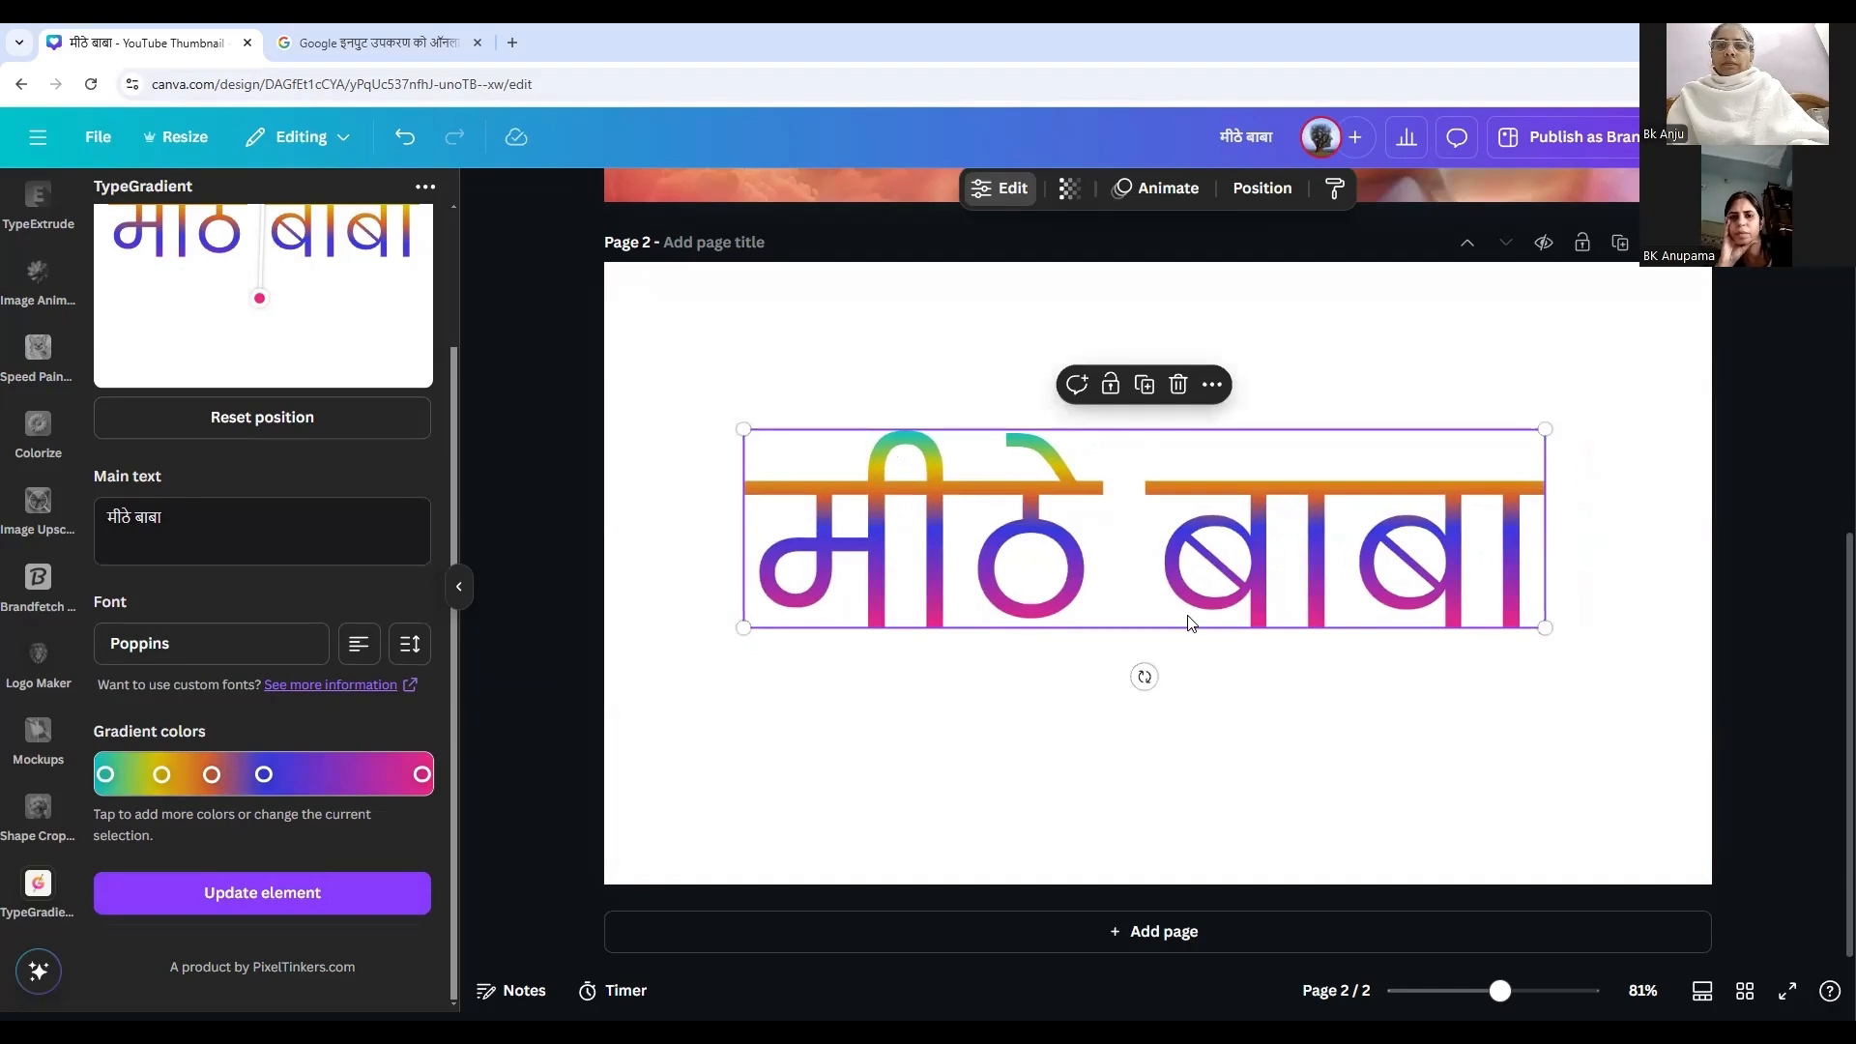
{"action": "left_click", "coordinate": [1167, 408]}
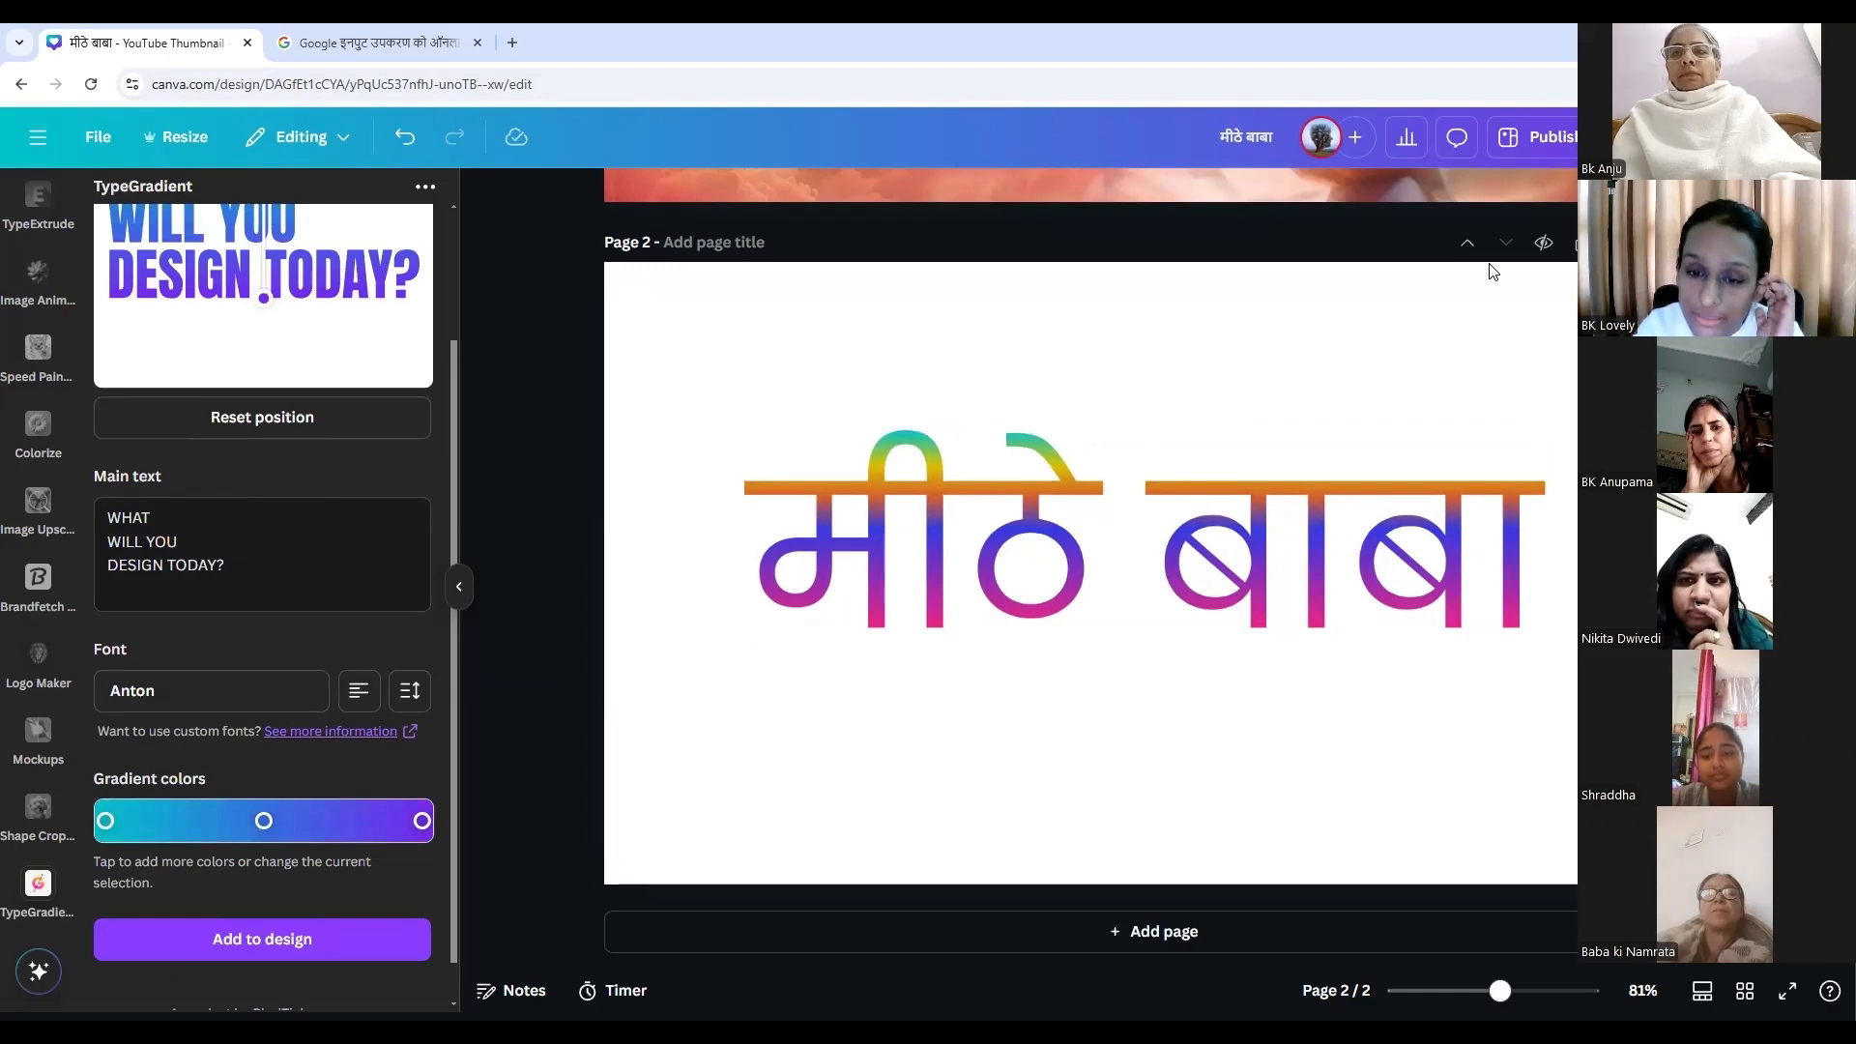
{"action": "left_click", "coordinate": [775, 429]}
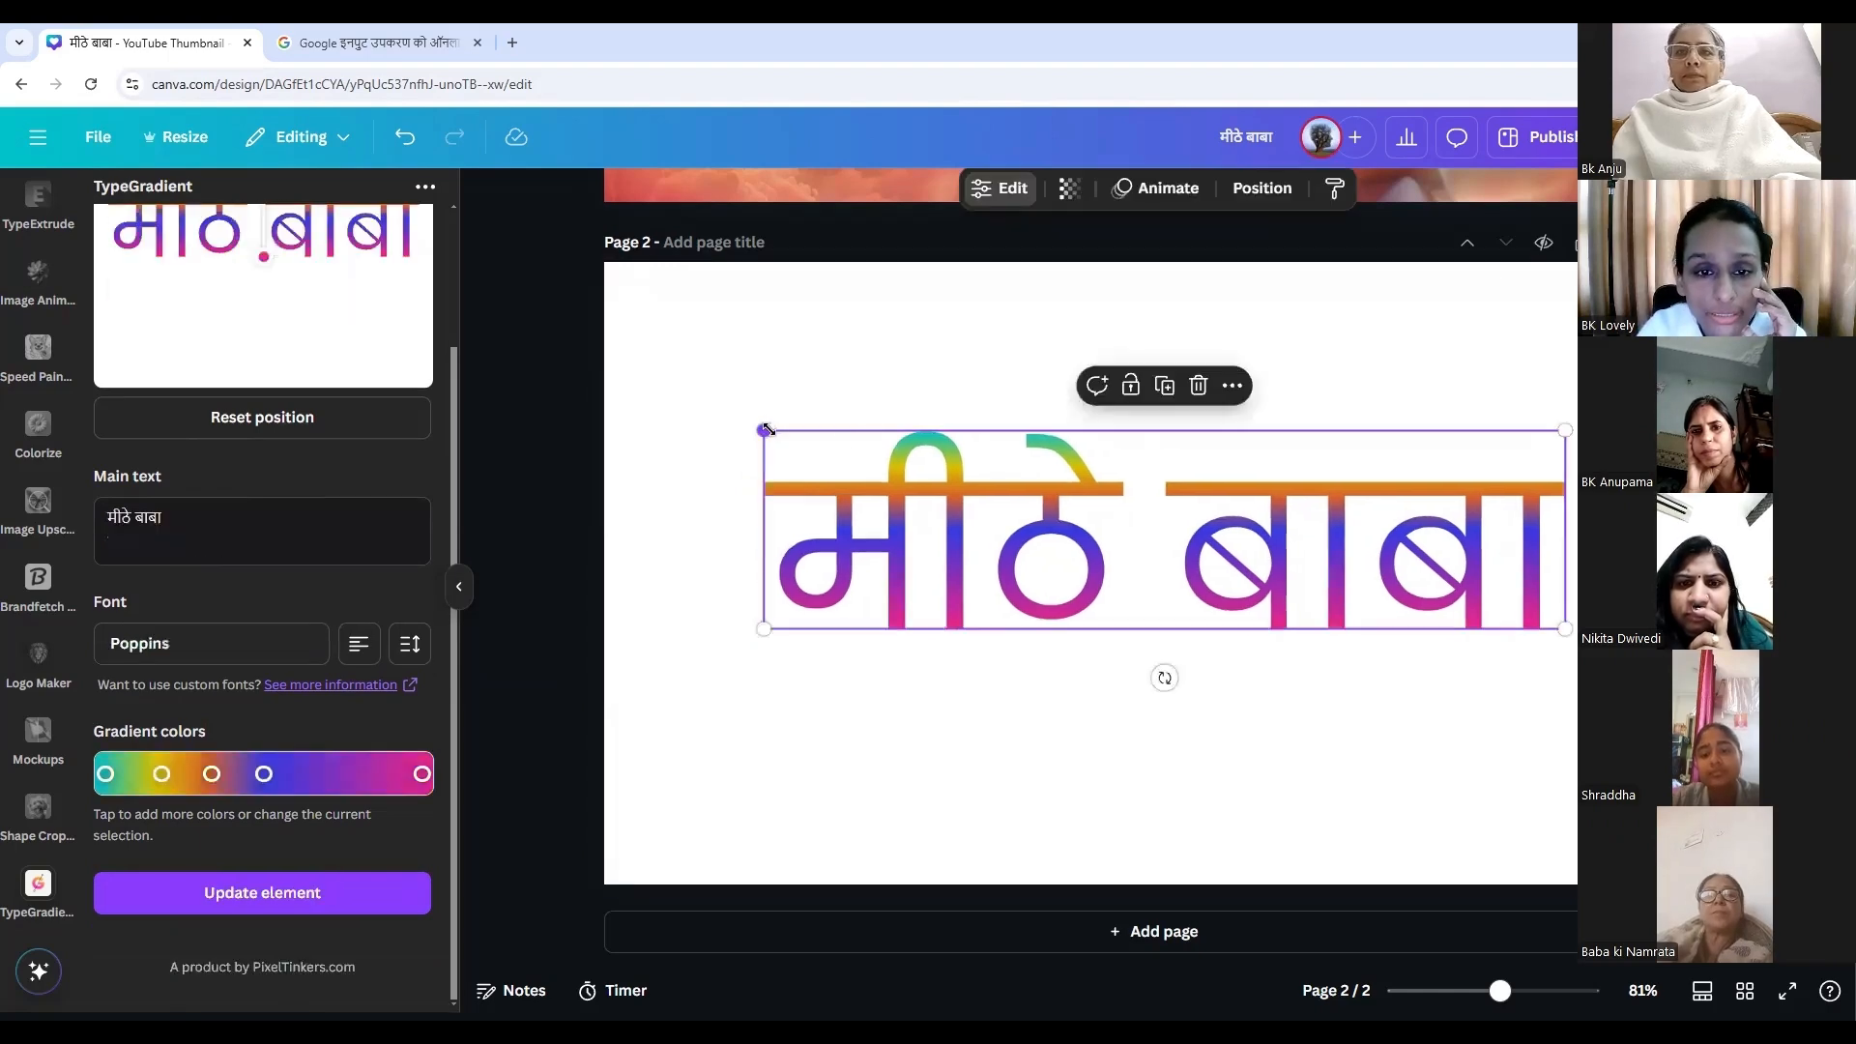
{"action": "left_click_drag", "start_coordinate": [768, 427], "coordinate": [709, 414]}
{"action": "left_click_drag", "start_coordinate": [1137, 526], "coordinate": [1175, 527]}
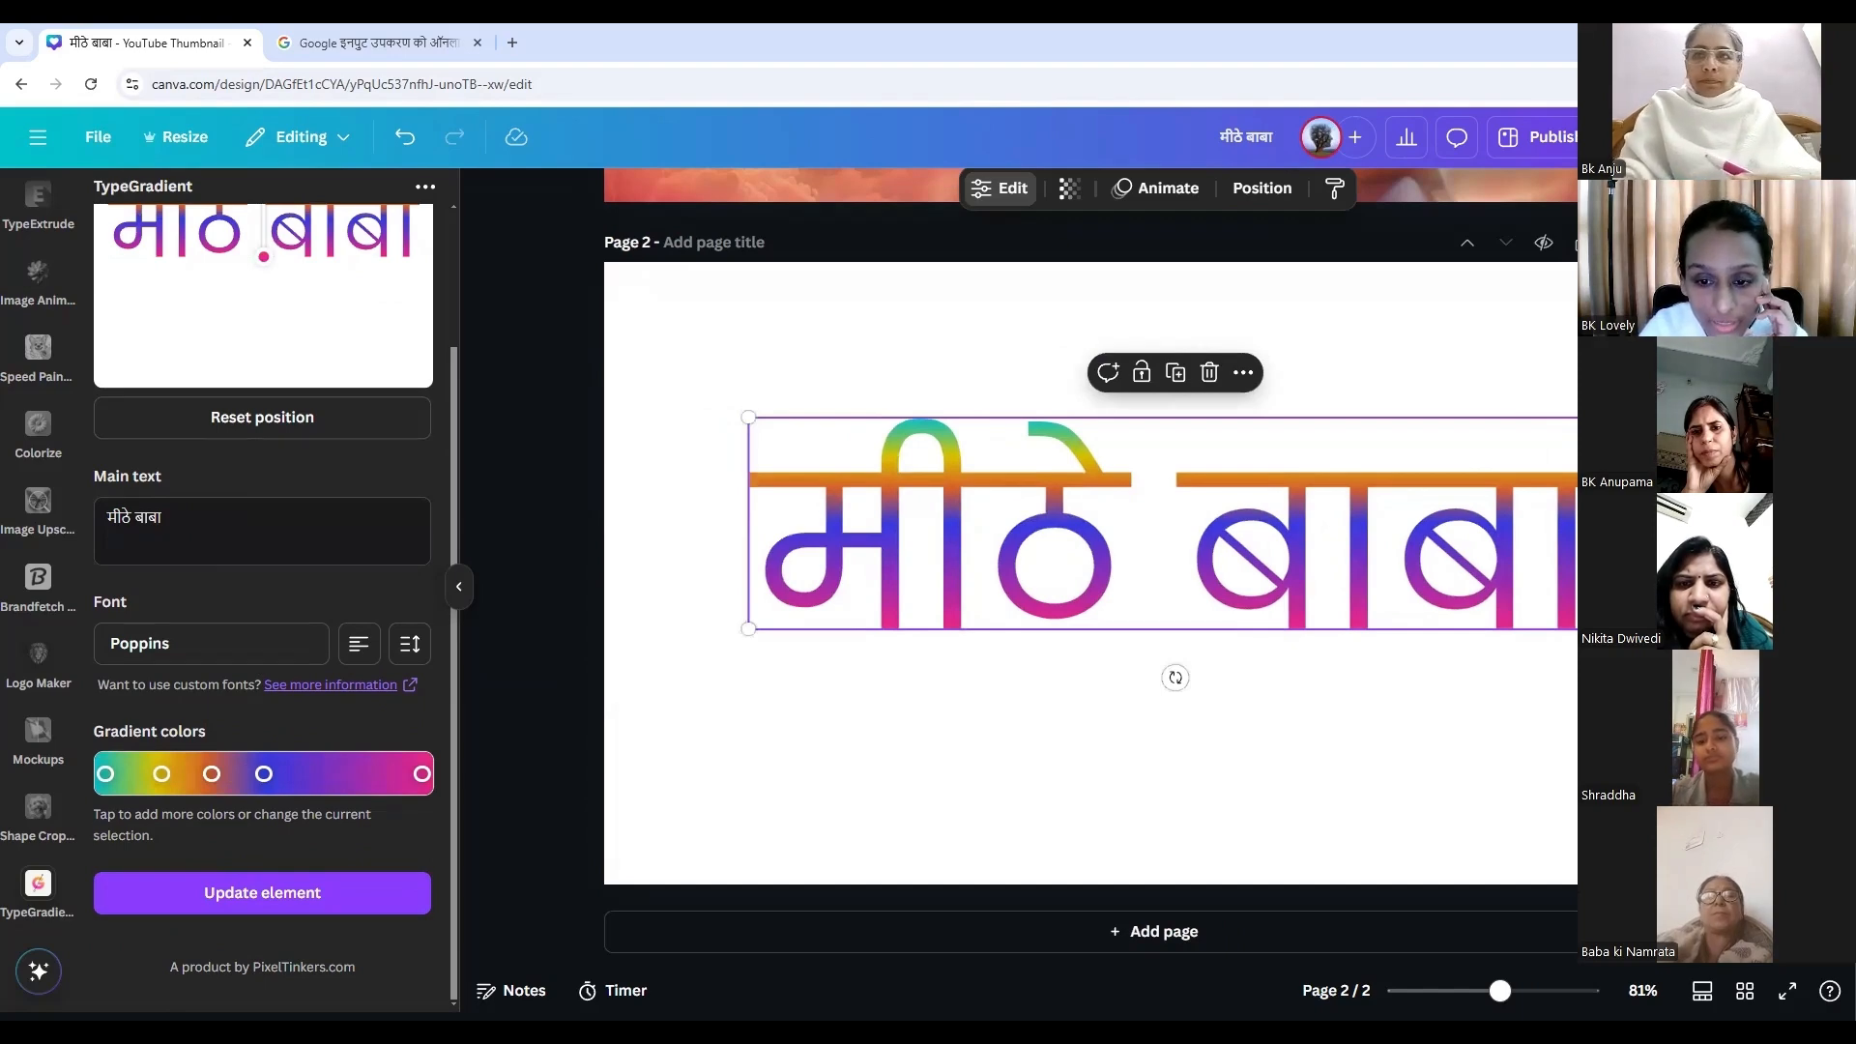
{"action": "left_click", "coordinate": [1771, 136]}
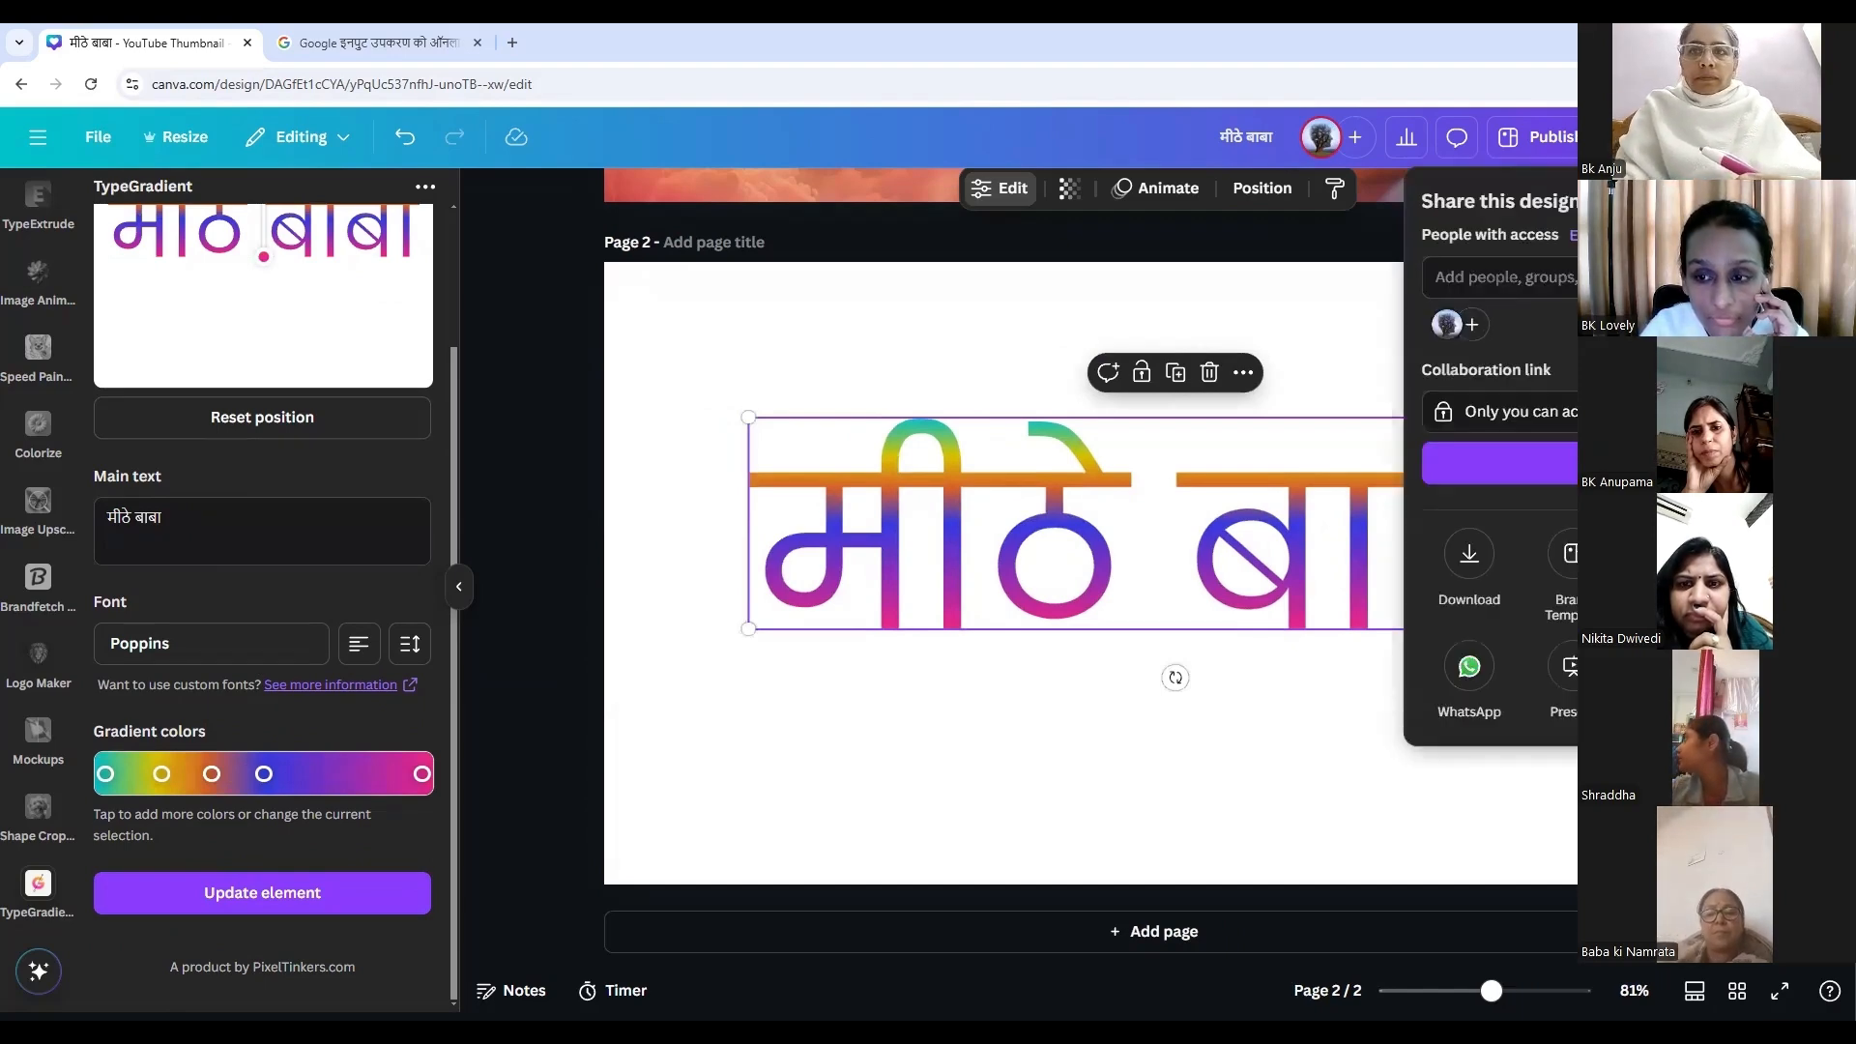
{"action": "left_click", "coordinate": [1481, 562]}
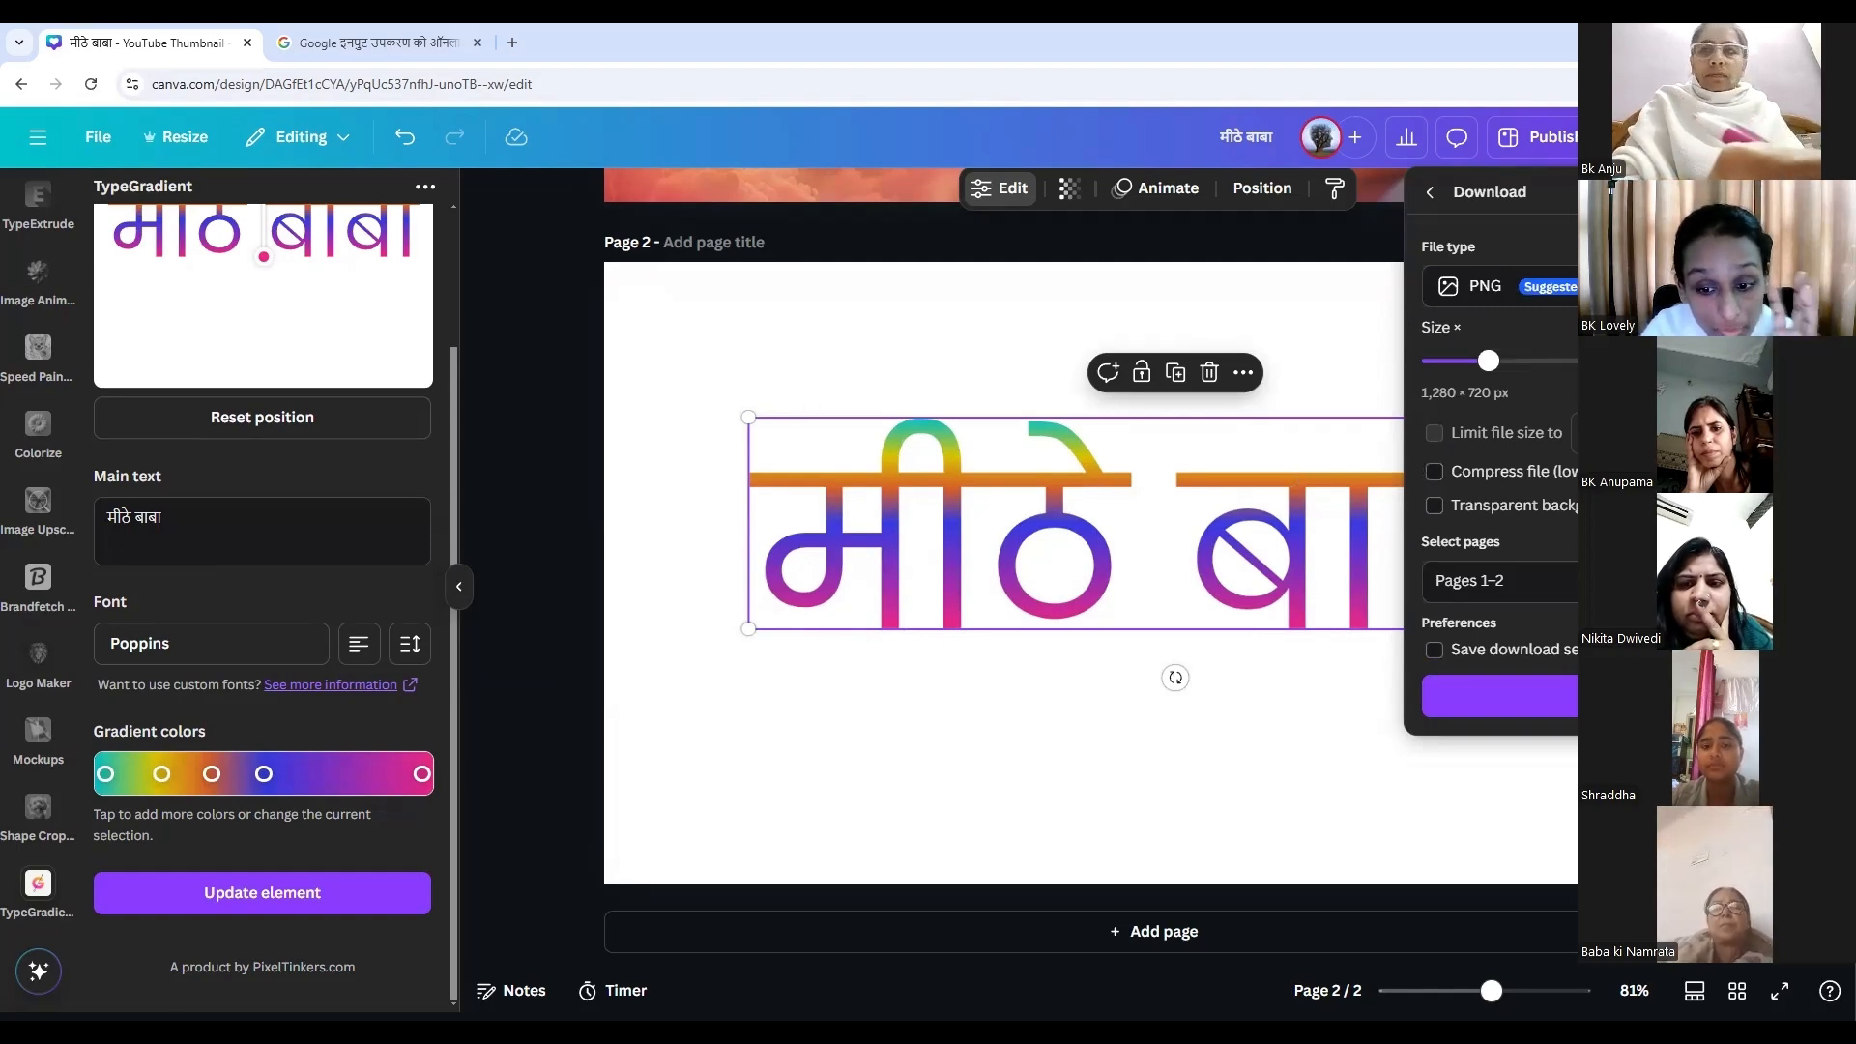
{"action": "left_click", "coordinate": [888, 334]}
{"action": "scroll", "coordinate": [888, 332], "scroll_direction": "up", "scroll_amount": 7}
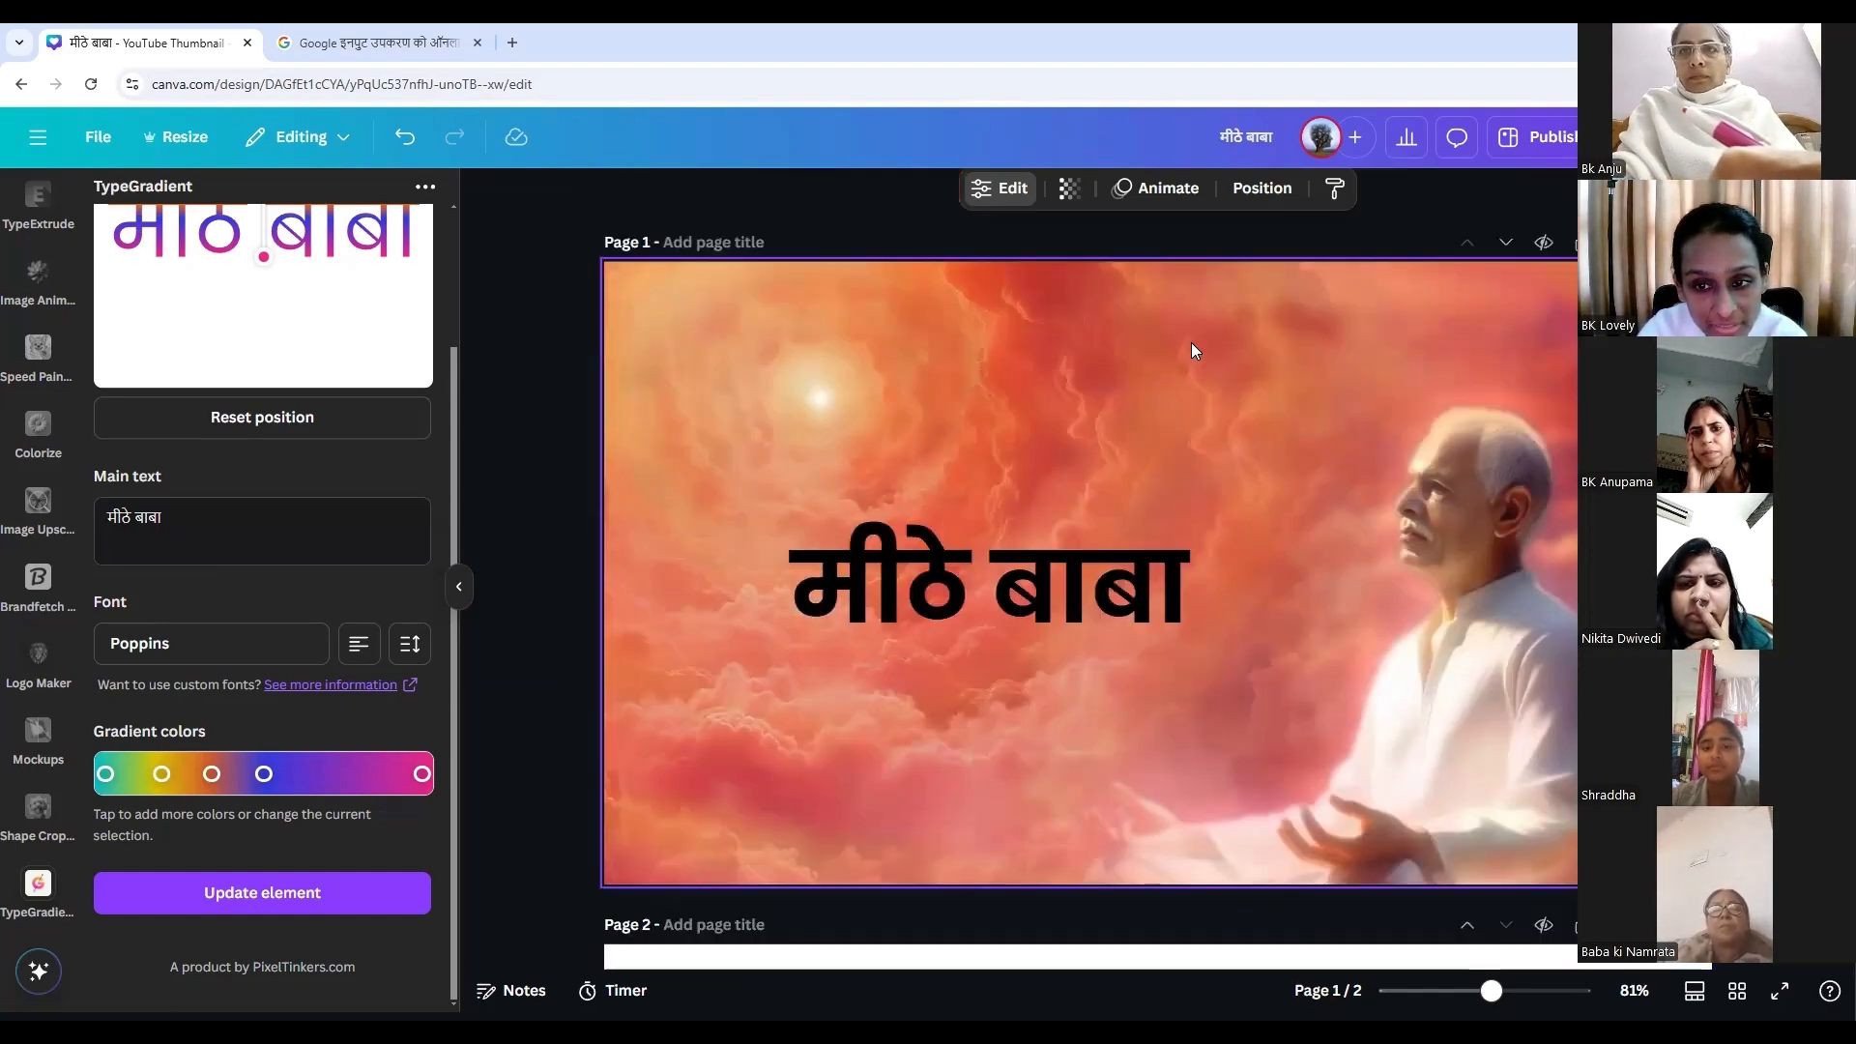
{"action": "scroll", "coordinate": [1176, 389], "scroll_direction": "down", "scroll_amount": 7}
Download only page 2 with the gradient text as a PNG at 1,280 × 720 px.
{"action": "left_click", "coordinate": [1396, 366]}
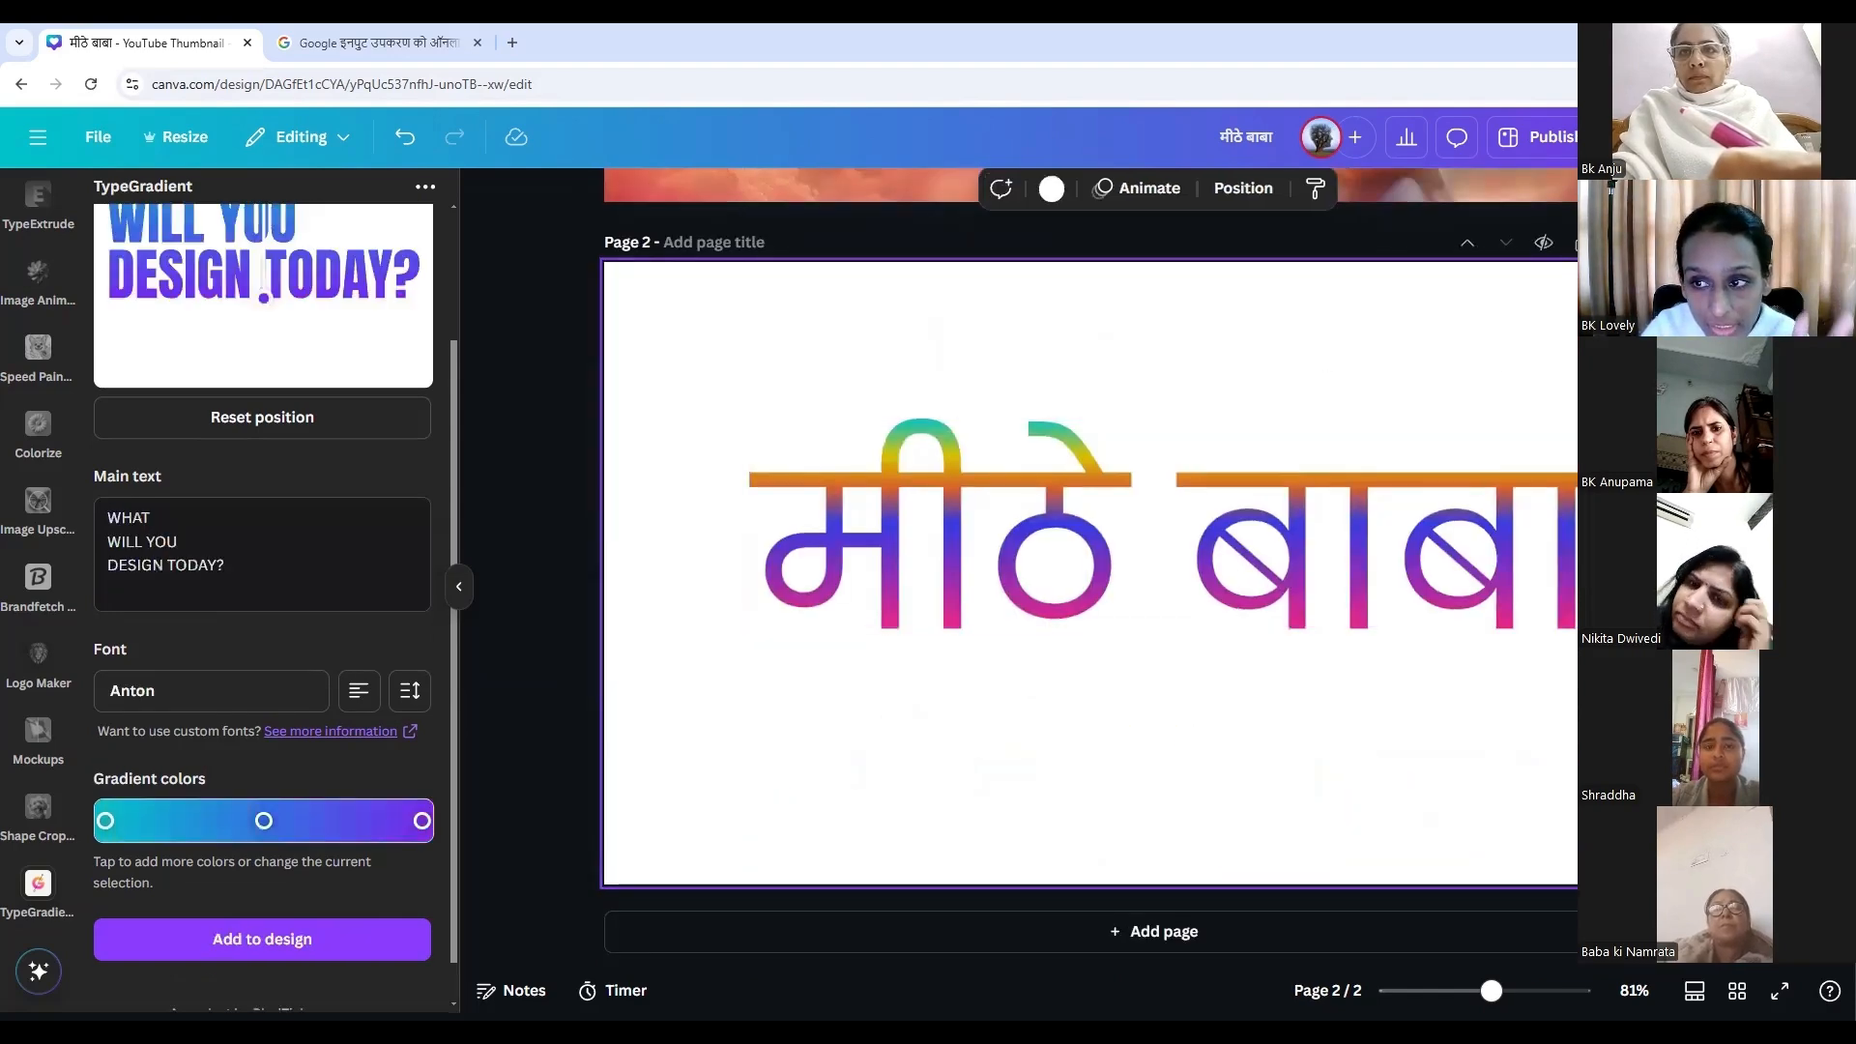
{"action": "left_click", "coordinate": [1634, 137]}
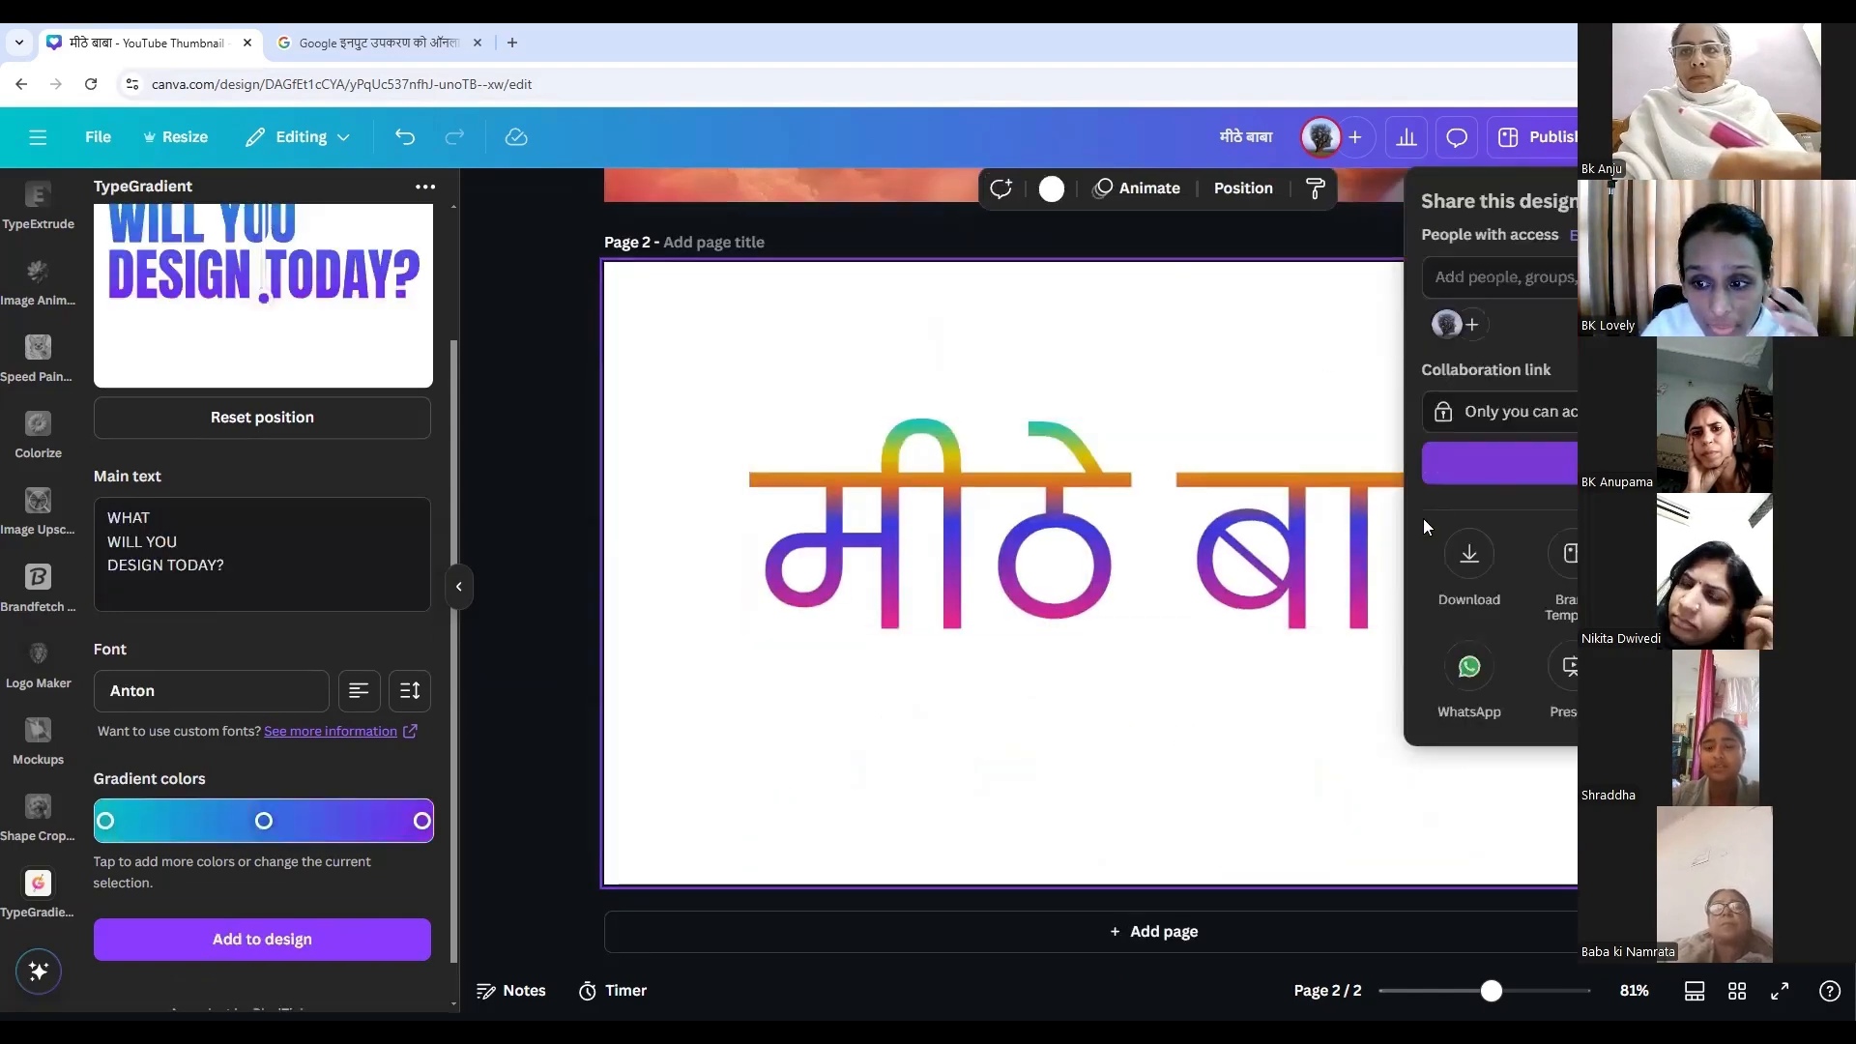
{"action": "left_click", "coordinate": [1472, 547]}
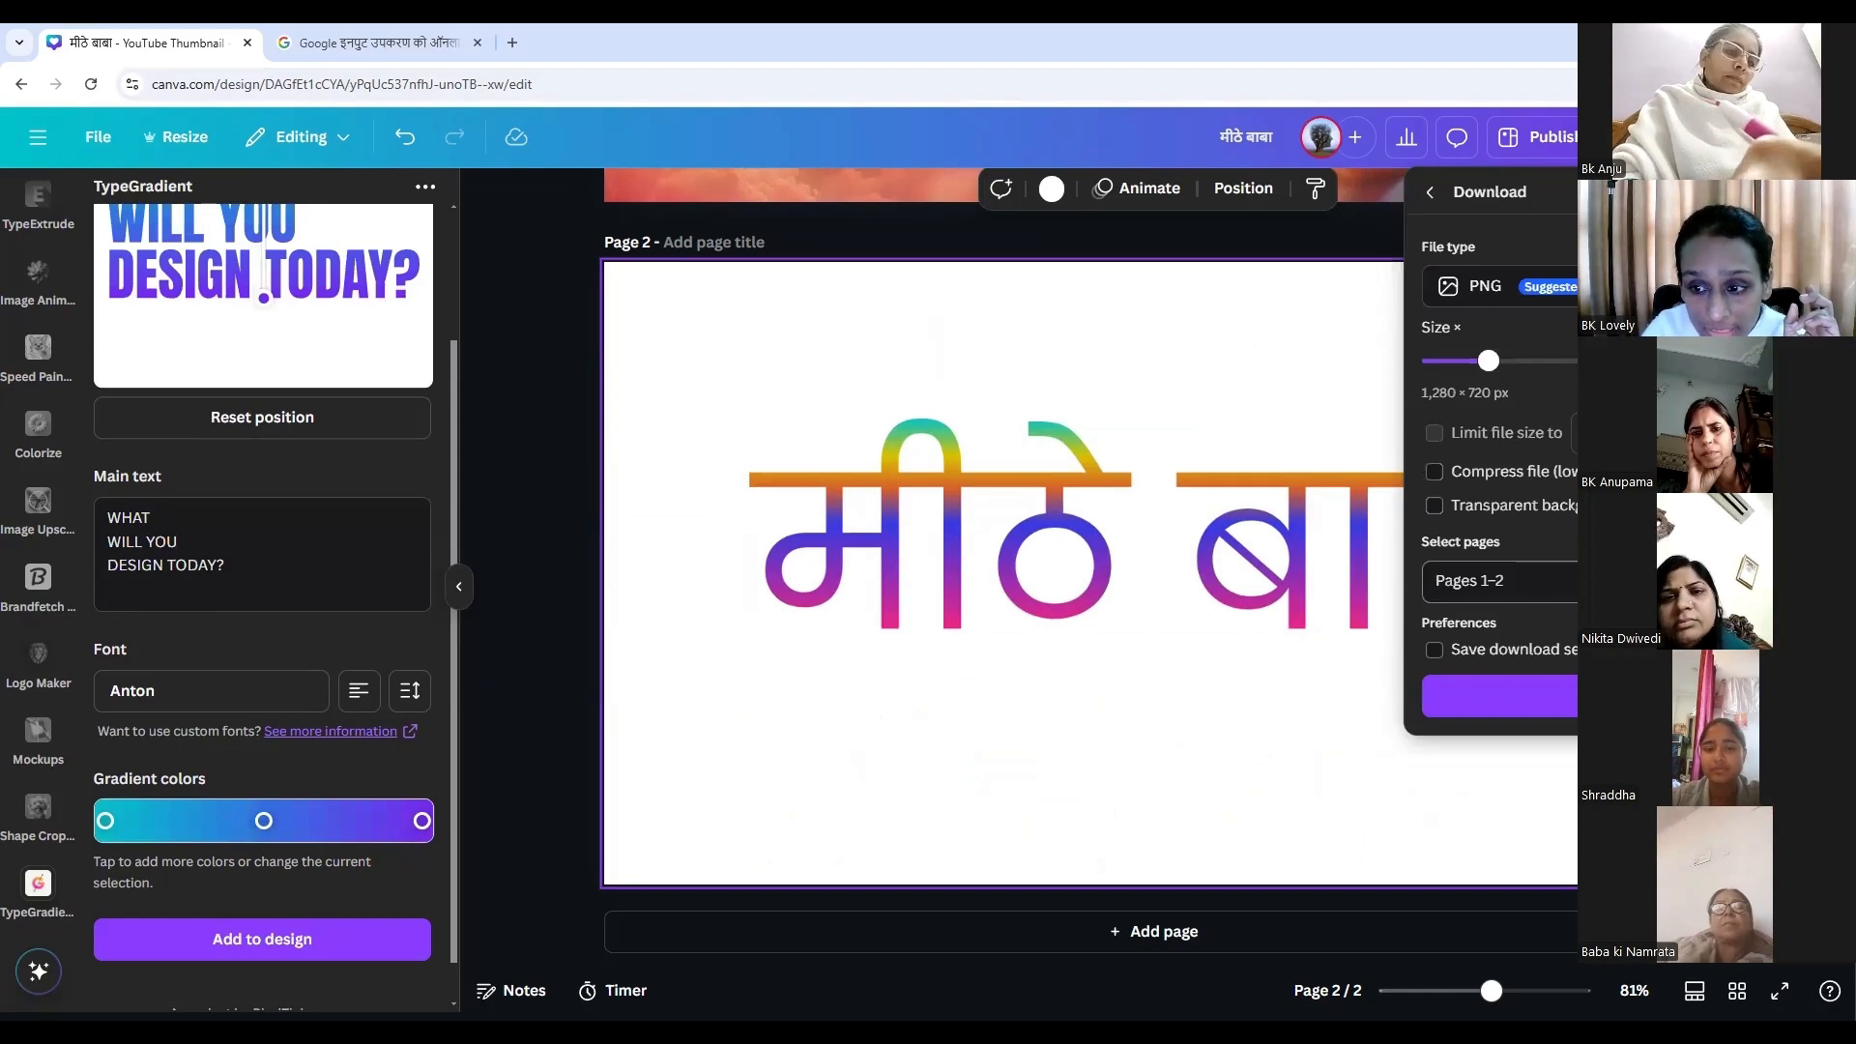
{"action": "left_click", "coordinate": [1499, 580]}
{"action": "left_click", "coordinate": [1452, 722]}
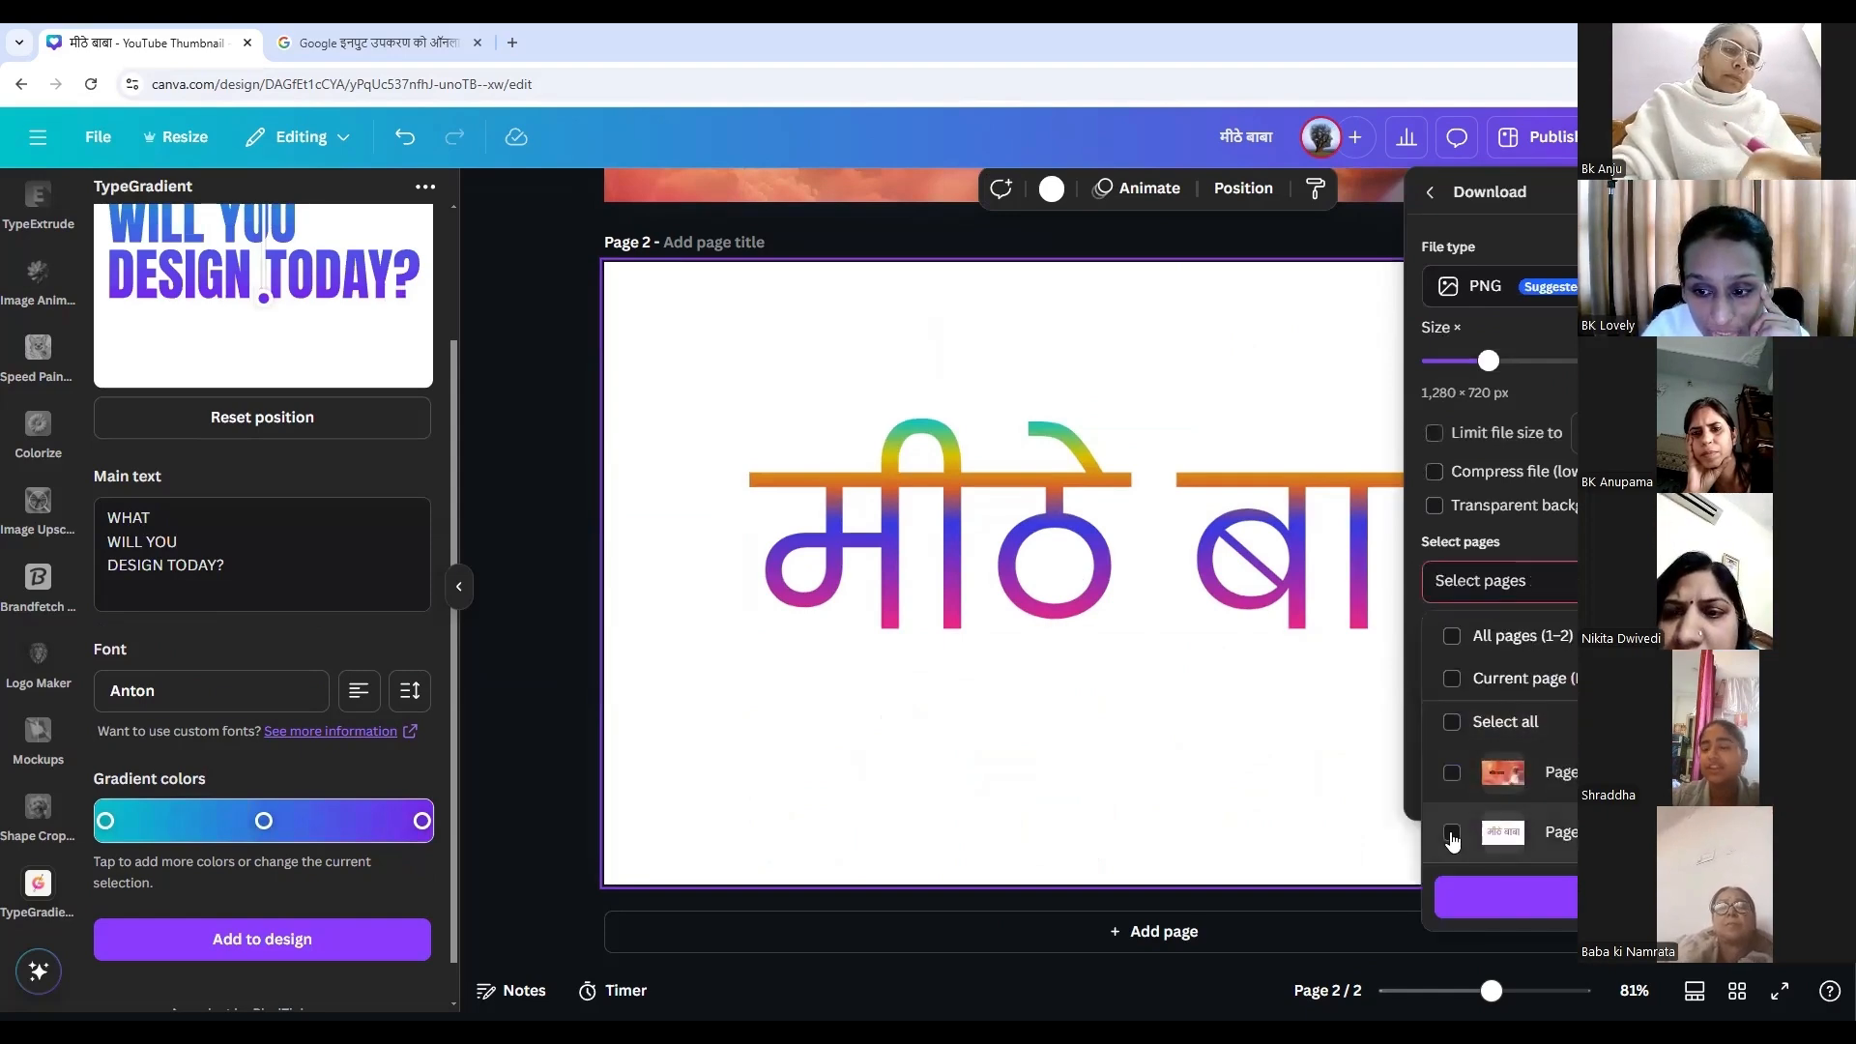
{"action": "left_click", "coordinate": [1452, 833]}
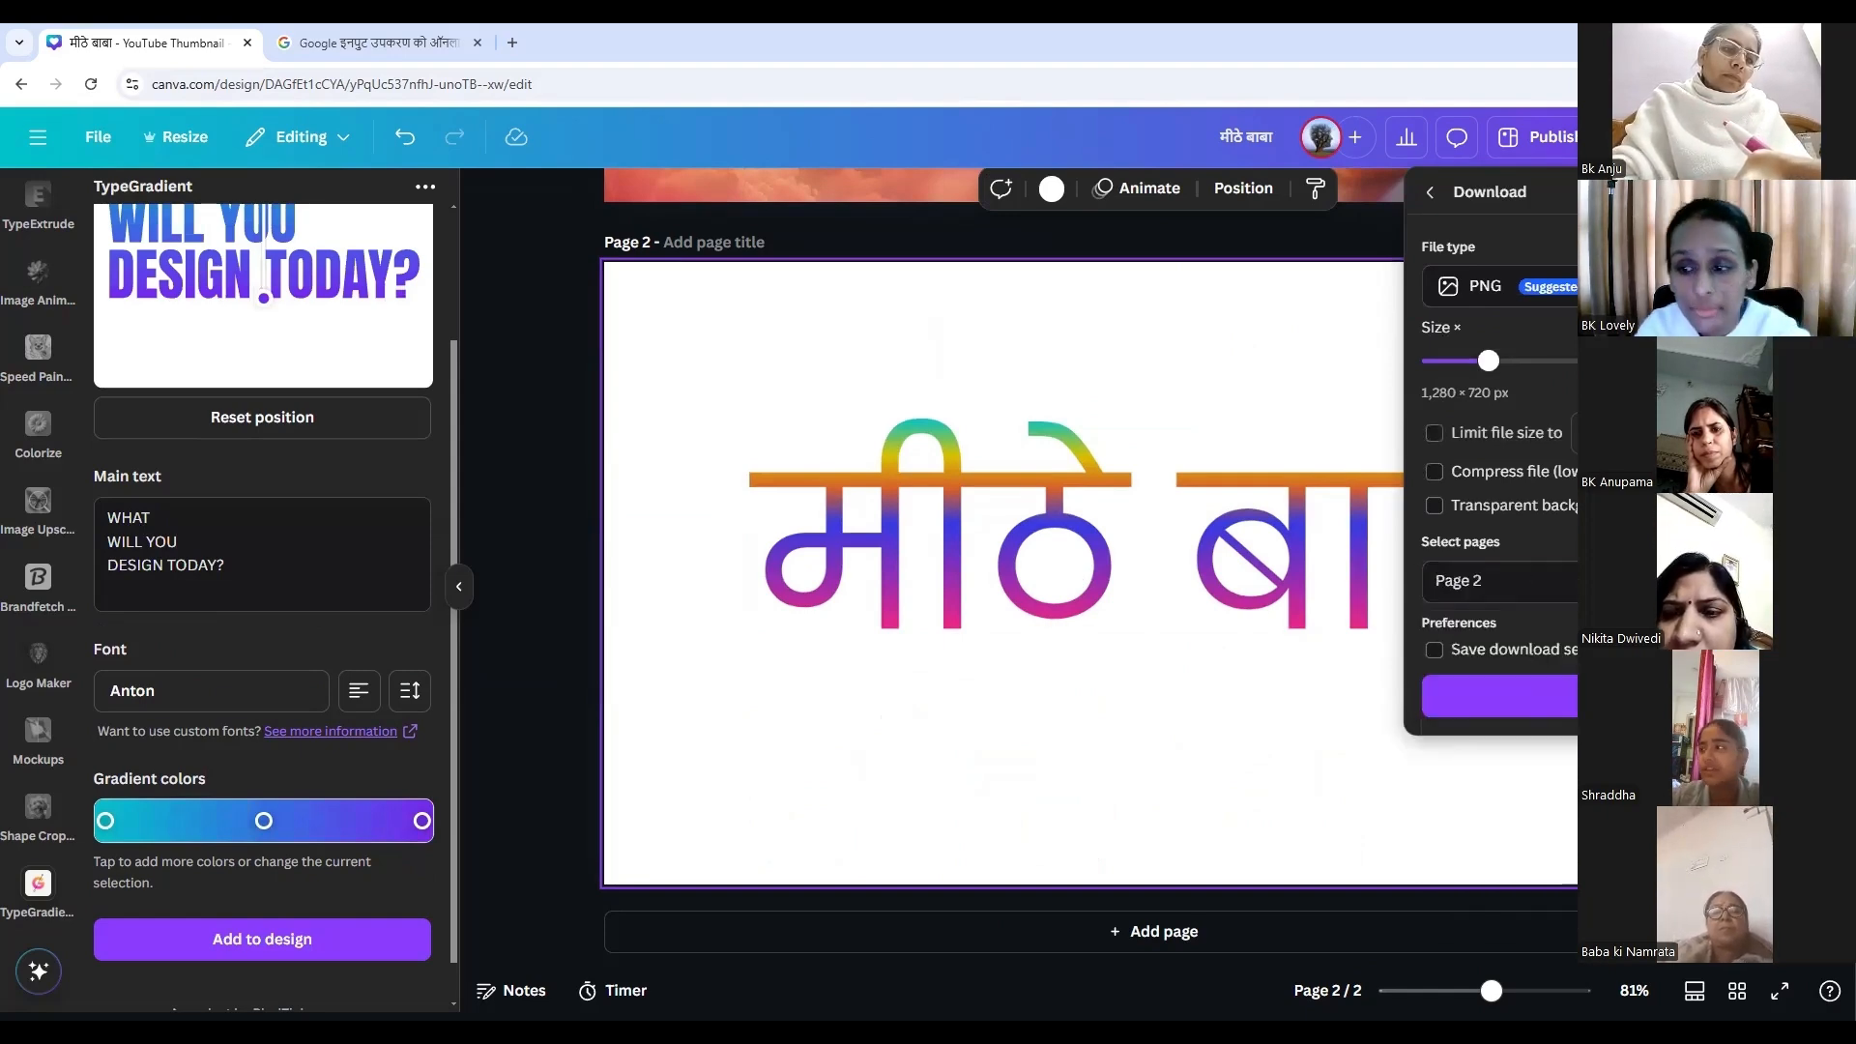
{"action": "left_click", "coordinate": [1498, 696]}
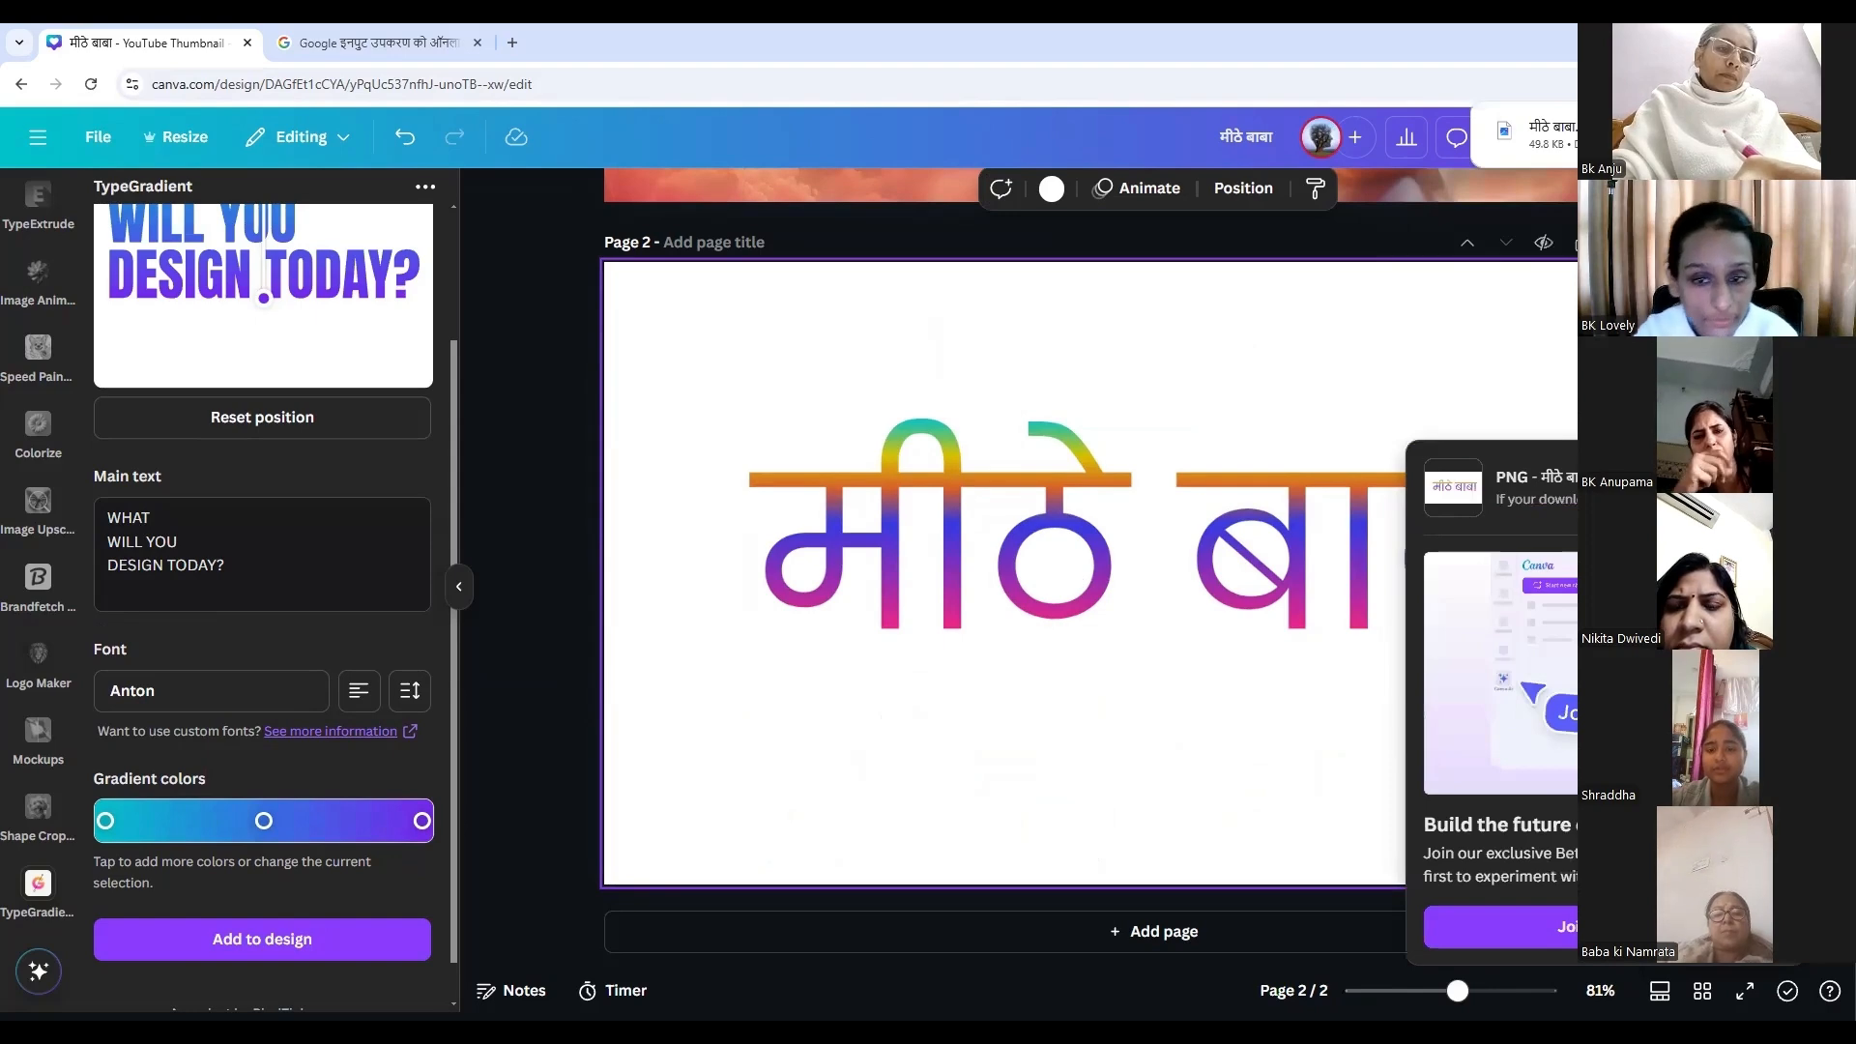
{"action": "scroll", "coordinate": [29, 464], "scroll_direction": "up", "scroll_amount": 10}
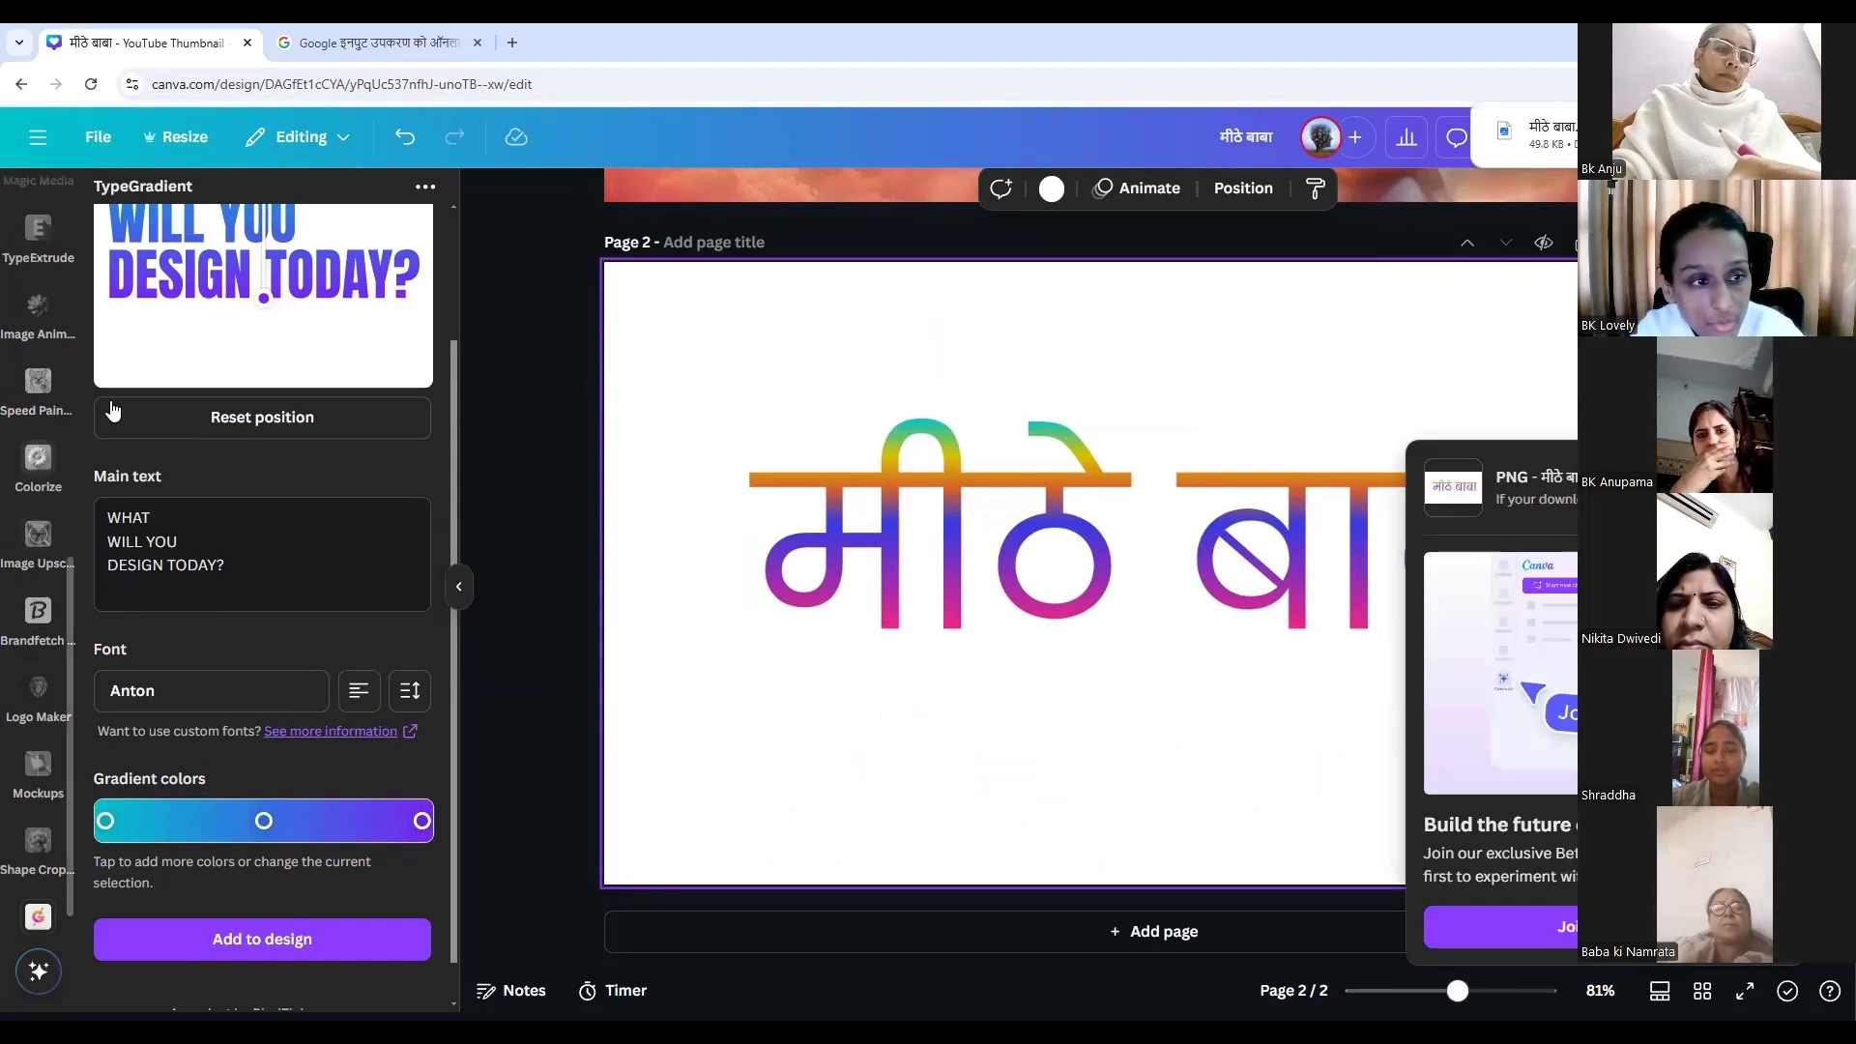
{"action": "scroll", "coordinate": [79, 538], "scroll_direction": "up", "scroll_amount": 2}
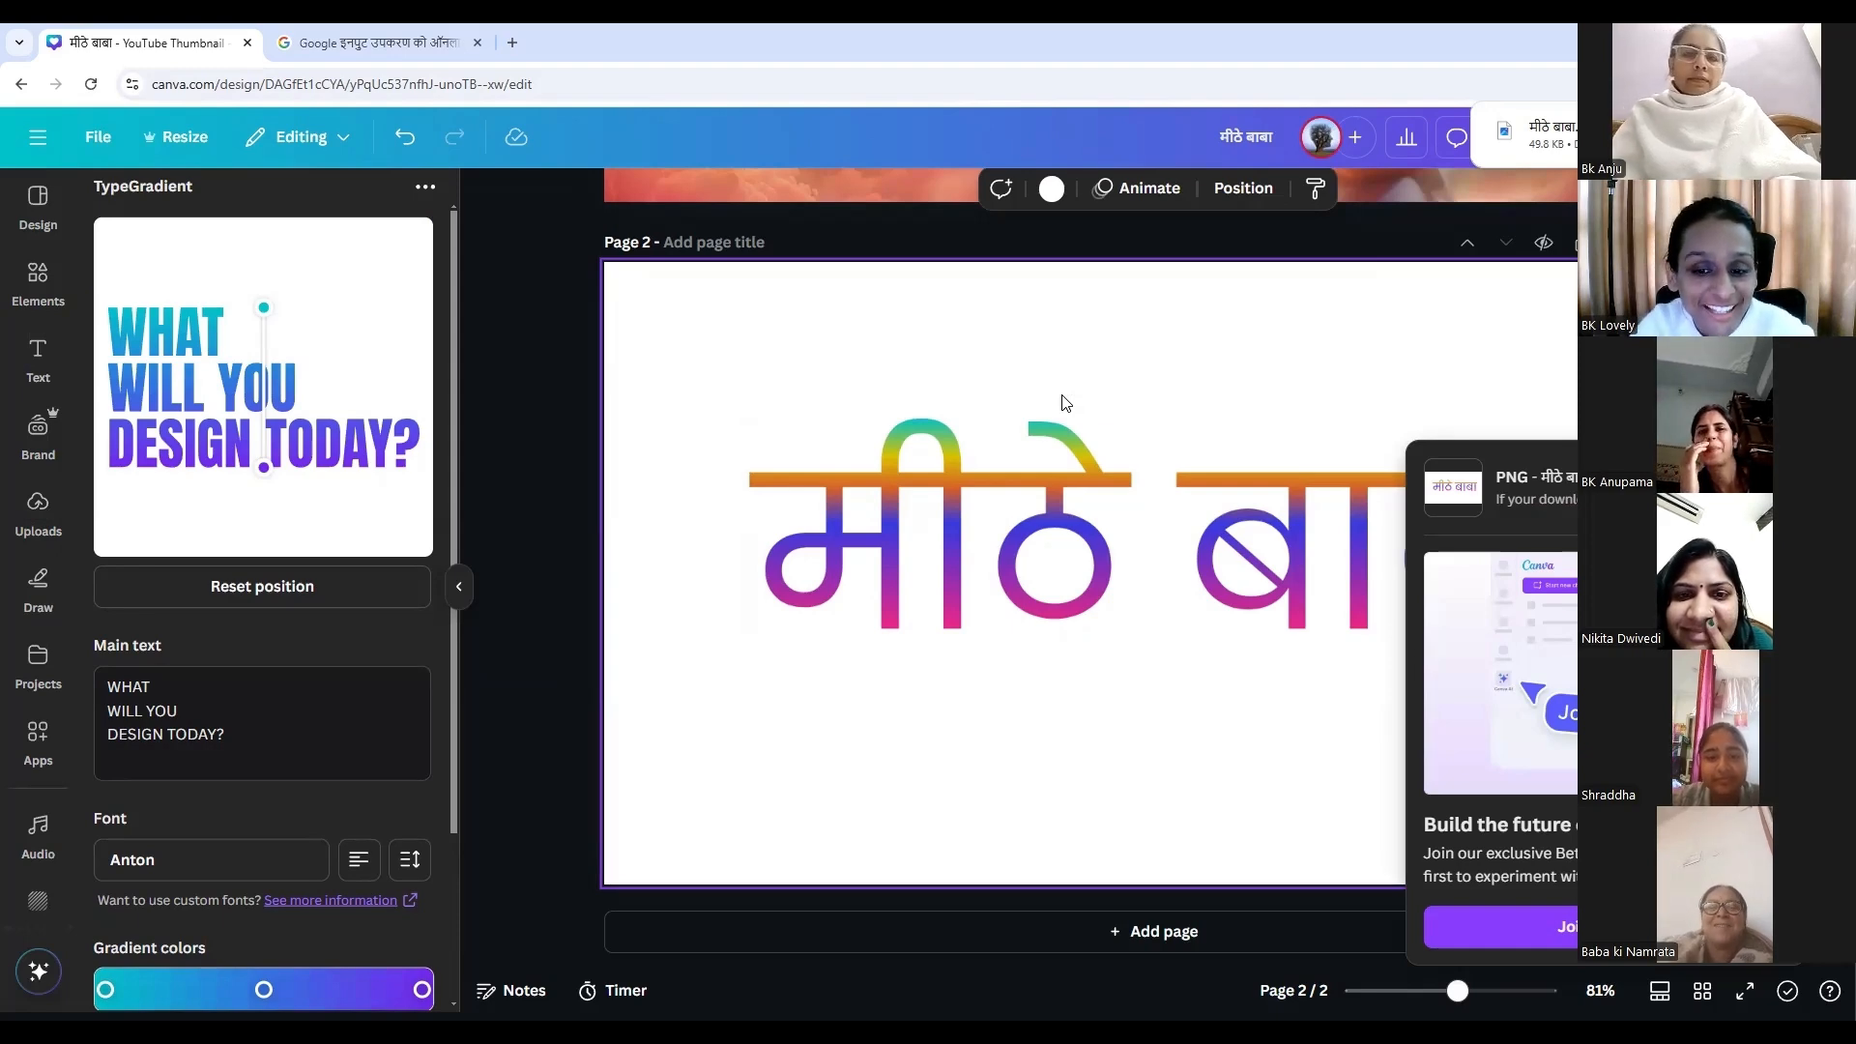
Upload the newly downloaded "मीठे बाबा" PNG from Downloads and move the older blue "मीठे बाबा" upload to the trash.
{"action": "left_click", "coordinate": [39, 510]}
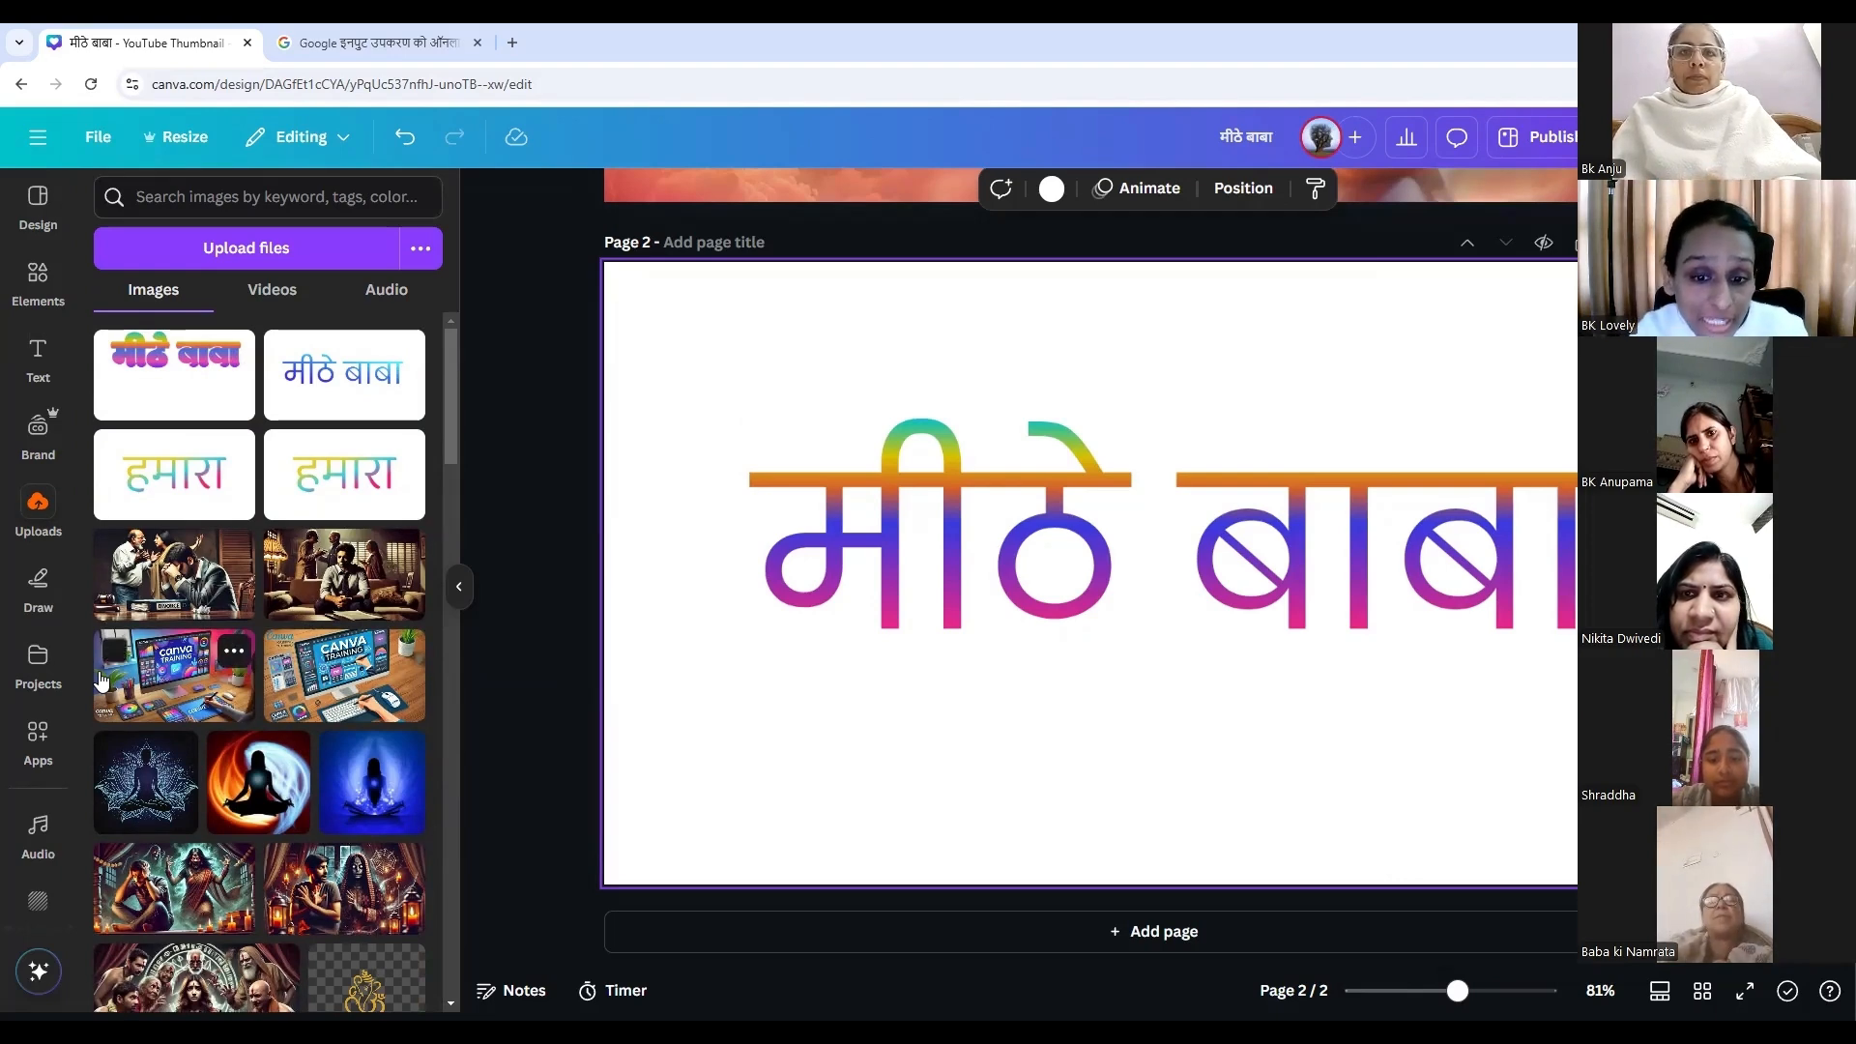
{"action": "left_click", "coordinate": [269, 247]}
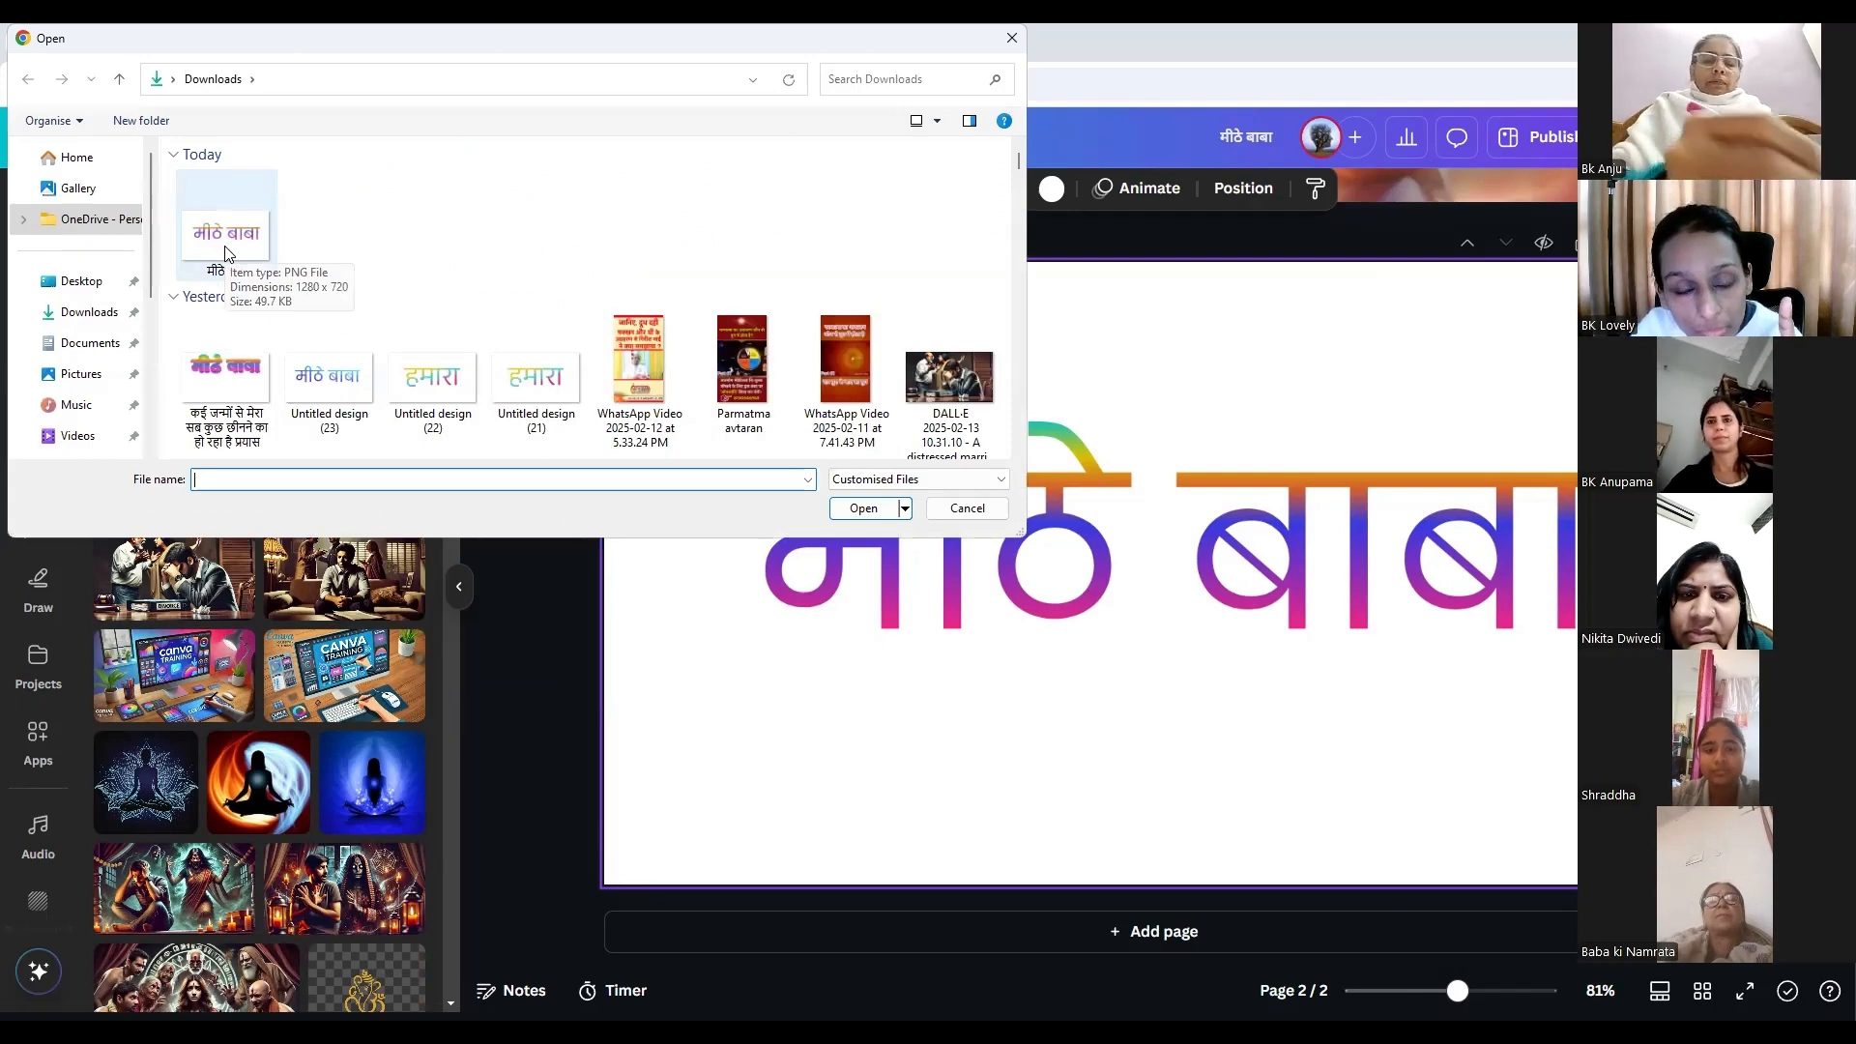
{"action": "double_click", "coordinate": [224, 249]}
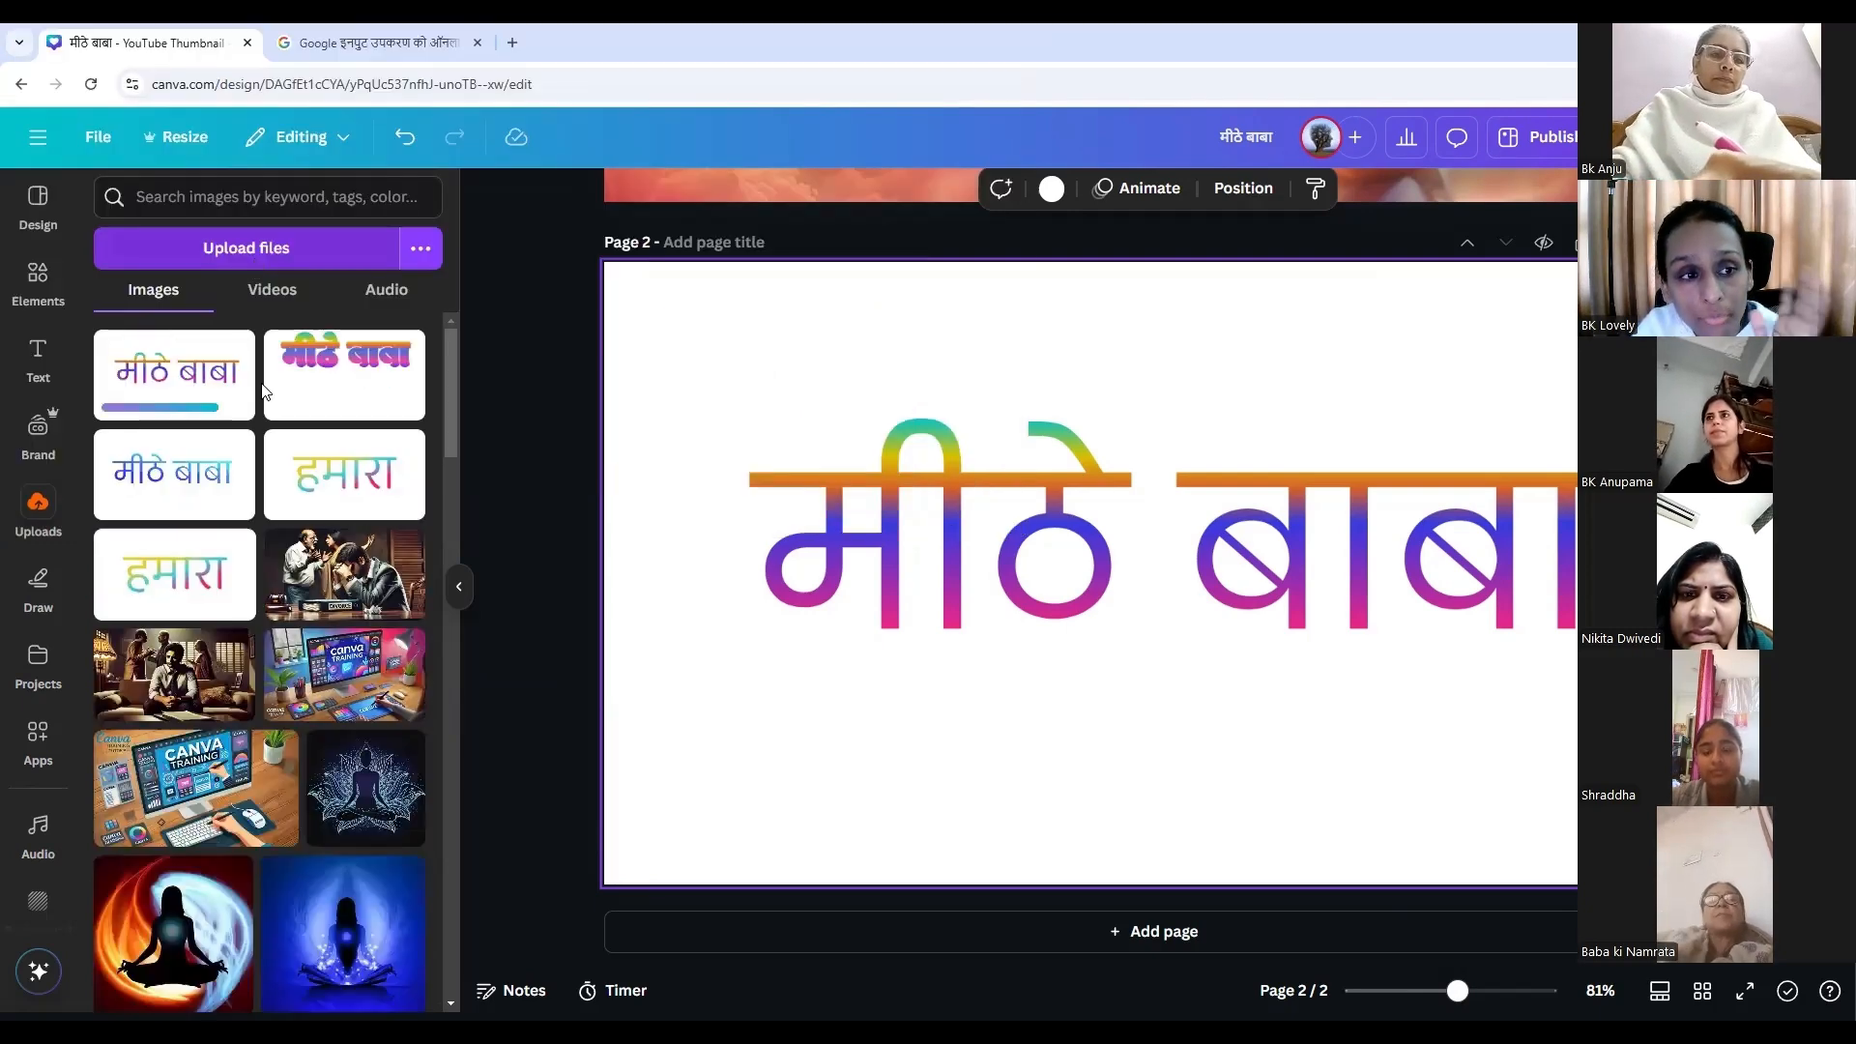
{"action": "left_click", "coordinate": [234, 450]}
{"action": "left_click", "coordinate": [285, 717]}
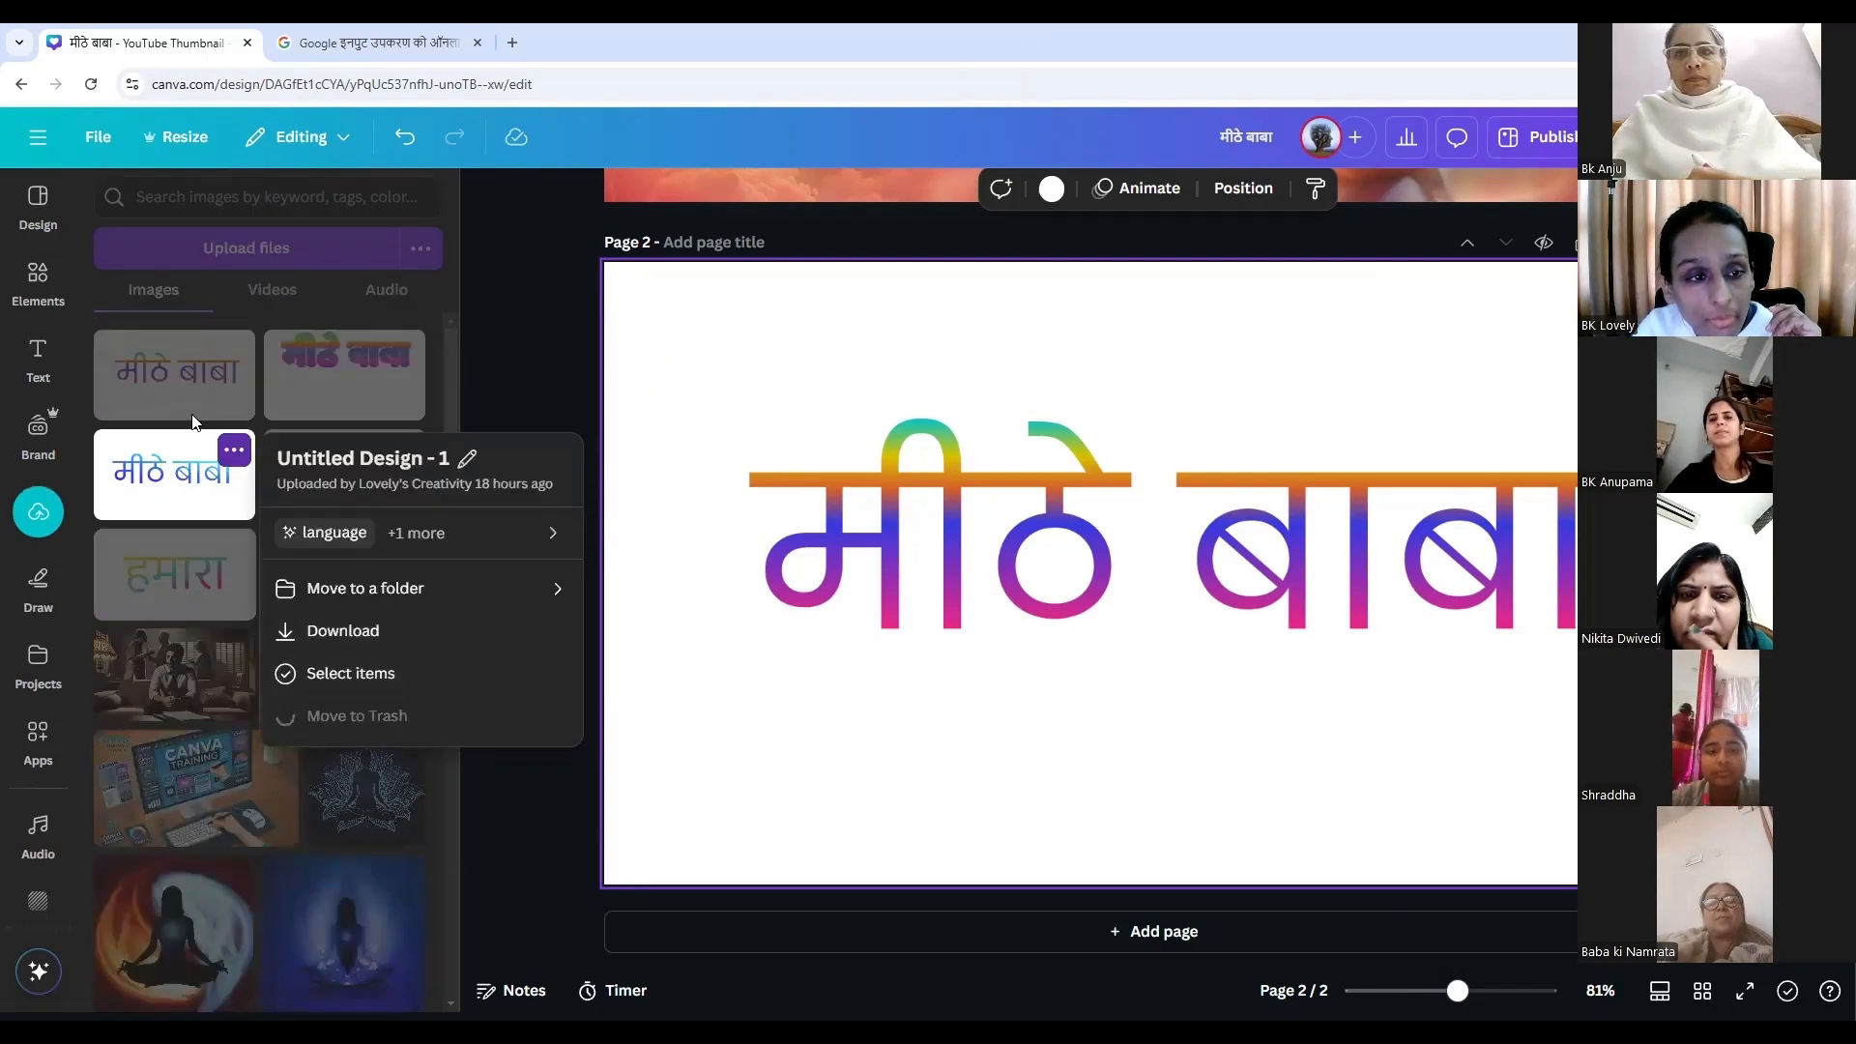
Place the uploaded "मीठे बाबा" PNG on page 2, delete the original gradient text element and centre the image.
{"action": "left_click", "coordinate": [167, 388]}
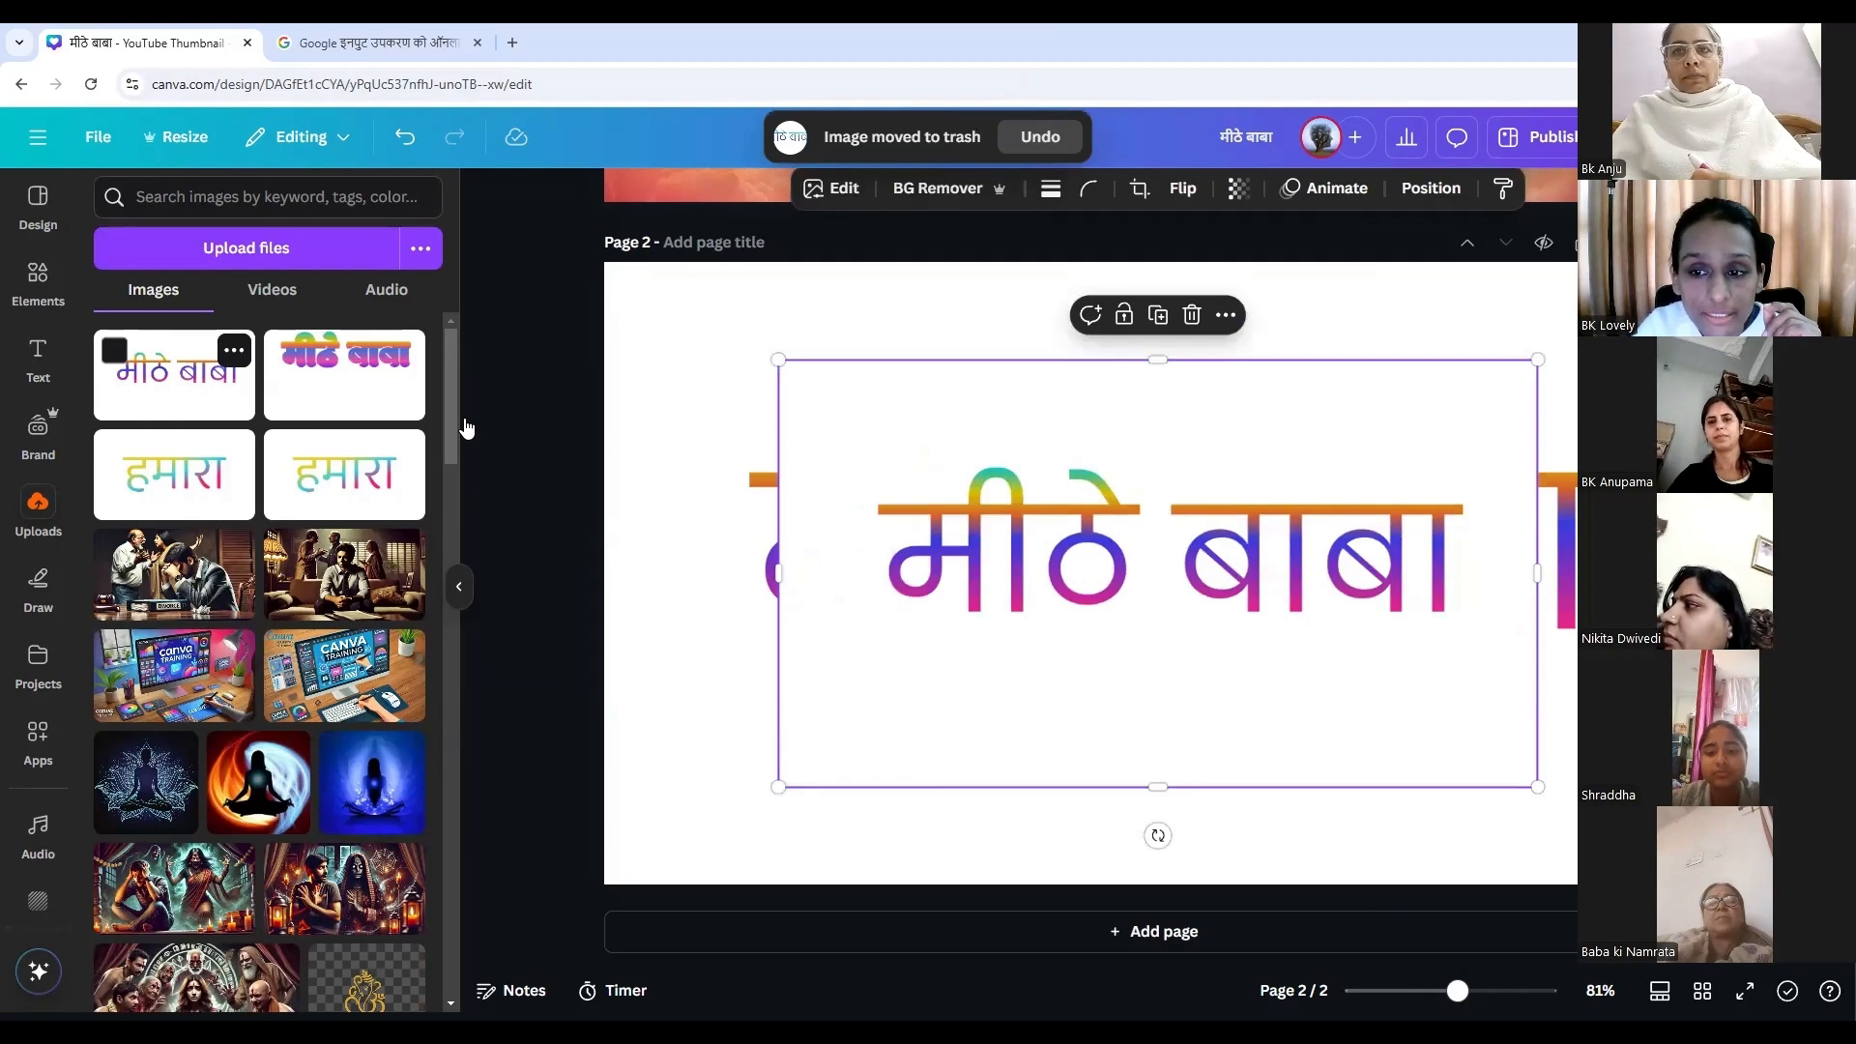
{"action": "left_click_drag", "start_coordinate": [1049, 667], "coordinate": [828, 776]}
{"action": "left_click", "coordinate": [1490, 586]}
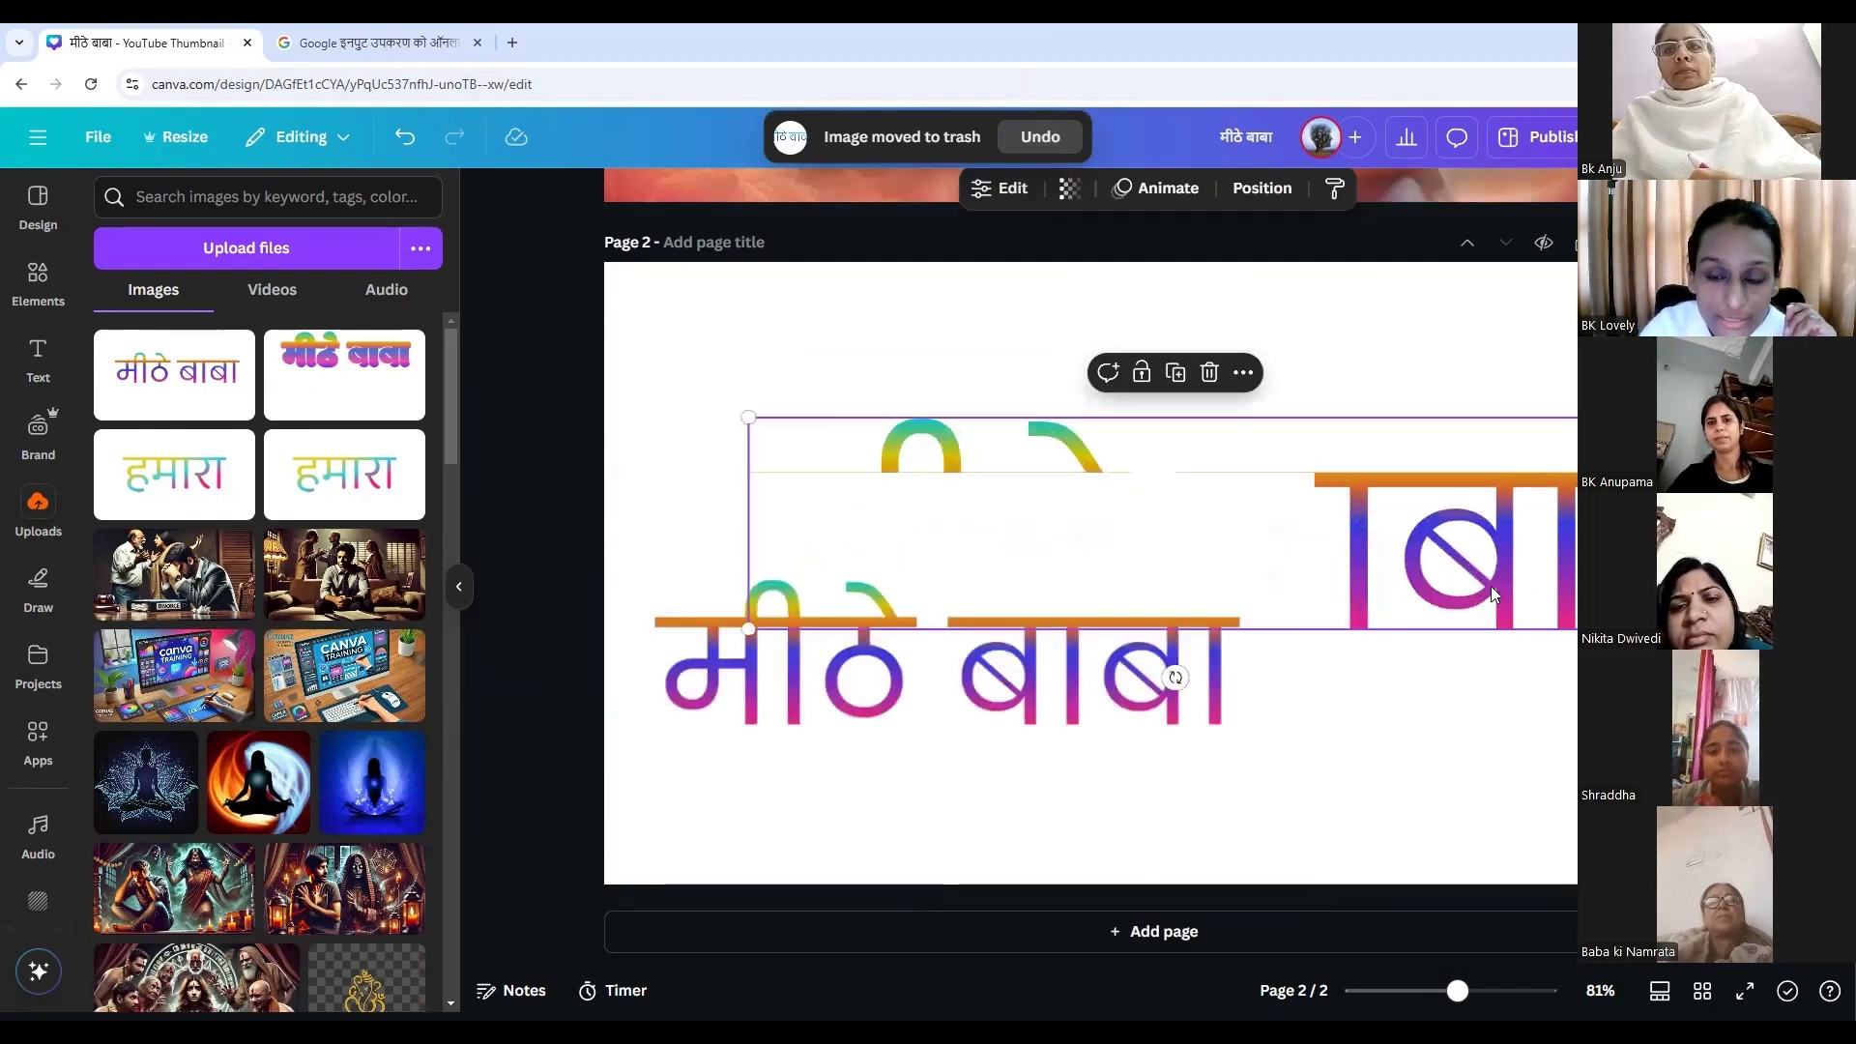
{"action": "key", "text": "Delete"}
{"action": "left_click_drag", "start_coordinate": [1031, 672], "coordinate": [1253, 531]}
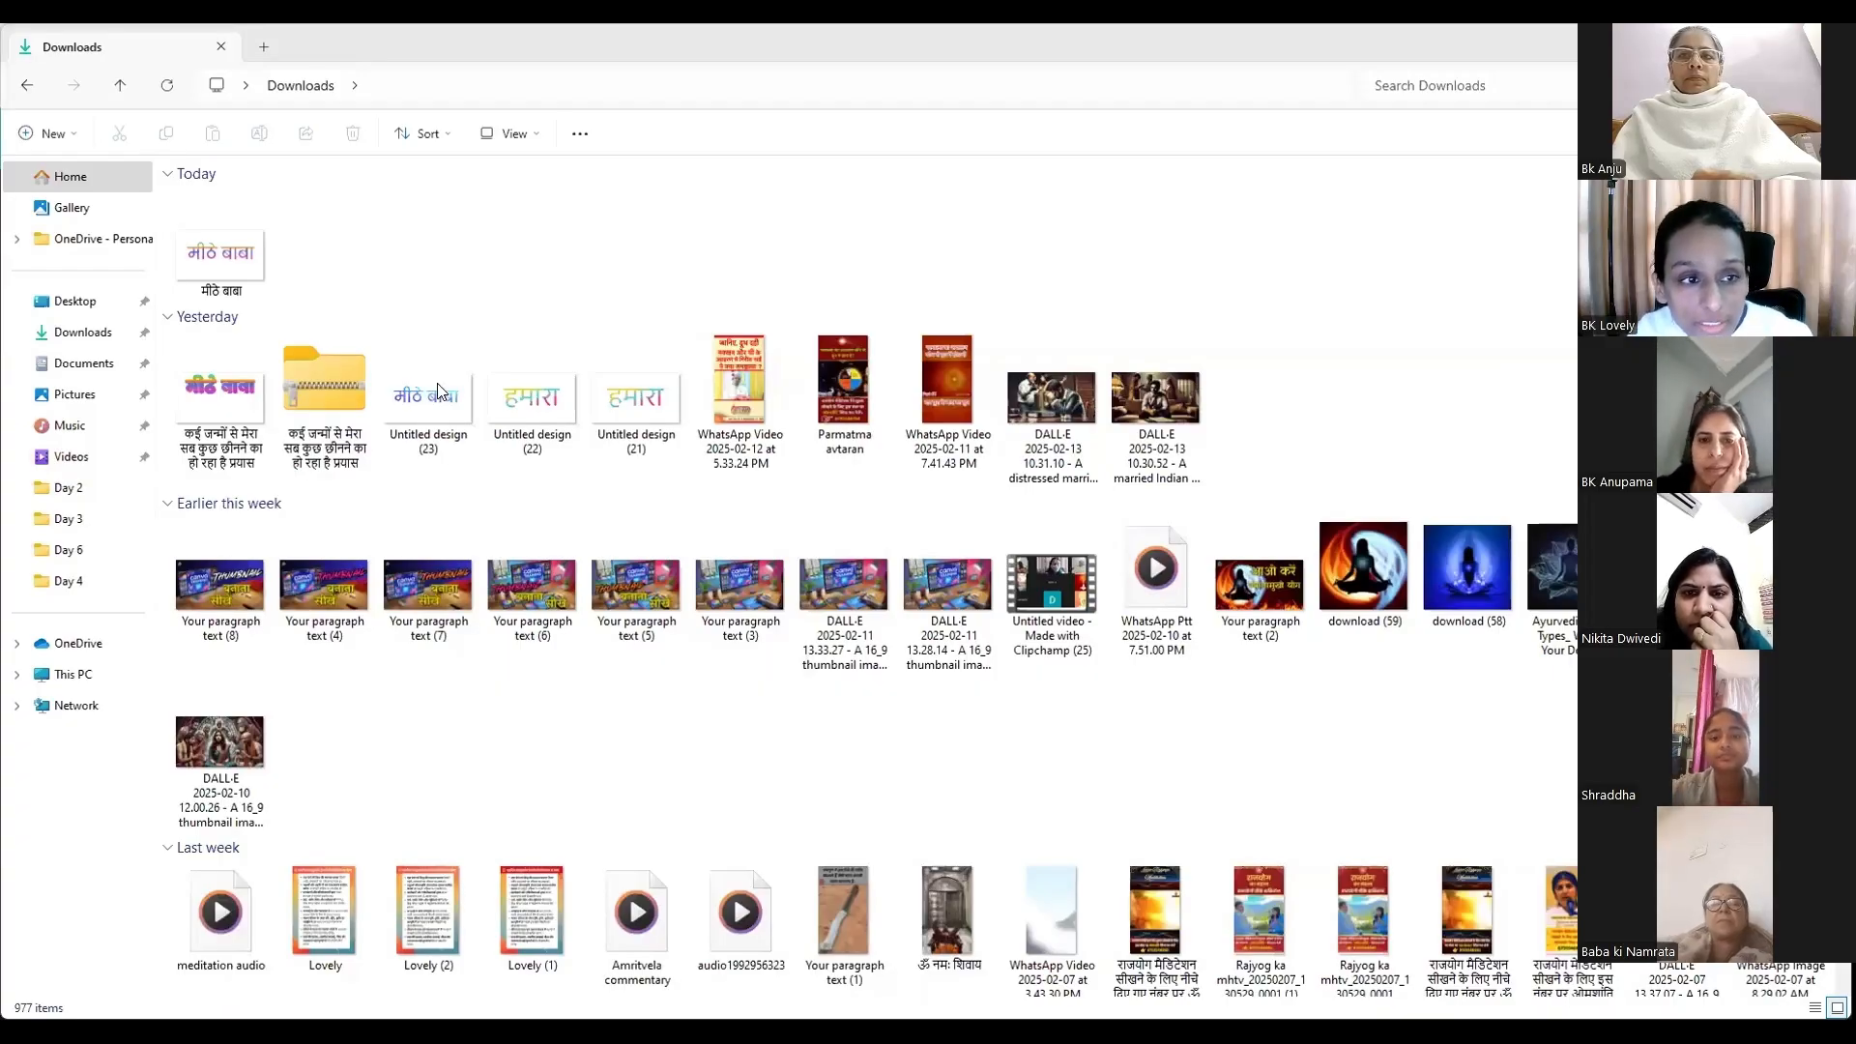
Remove the white background from the "मीठे बाबा" image on page 2 with BG Remover.
{"action": "left_click", "coordinate": [257, 274]}
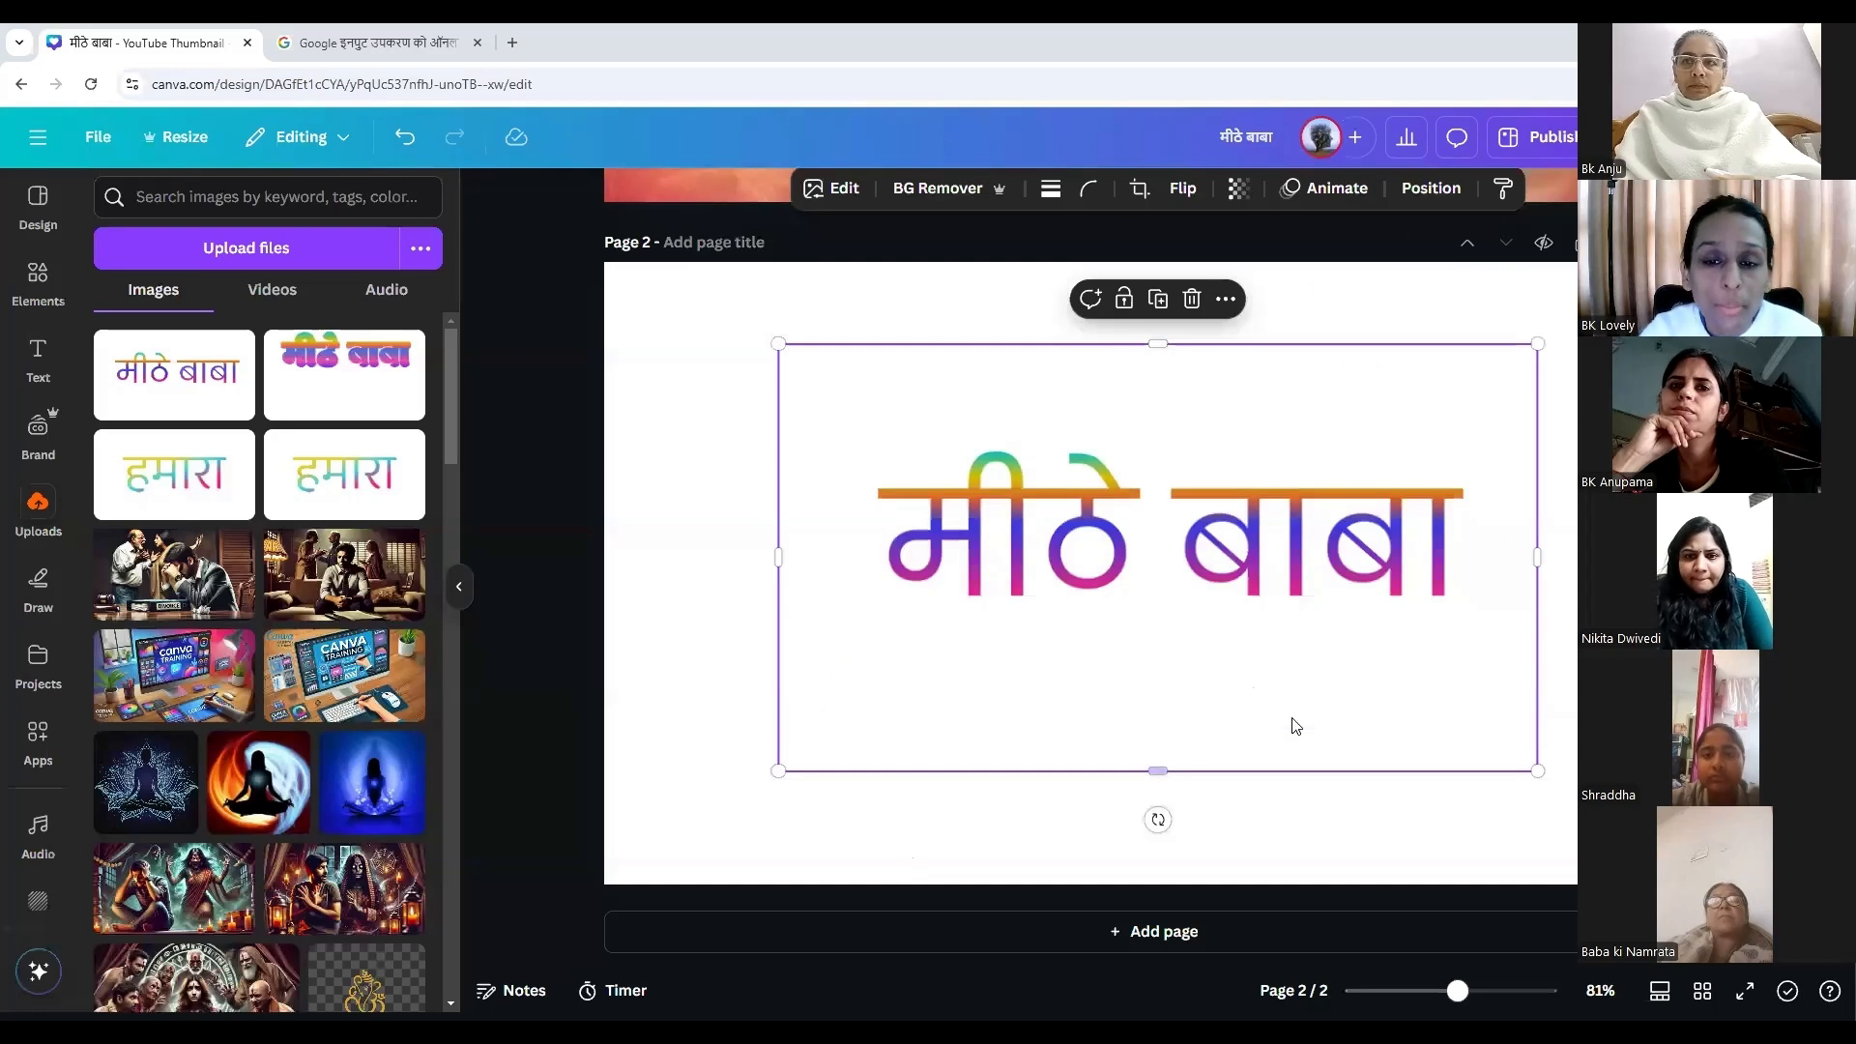
{"action": "mouse_move", "coordinate": [1285, 478]}
{"action": "left_mouse_down"}
{"action": "mouse_move", "coordinate": [1286, 525]}
{"action": "mouse_move", "coordinate": [1267, 500]}
{"action": "left_mouse_up"}
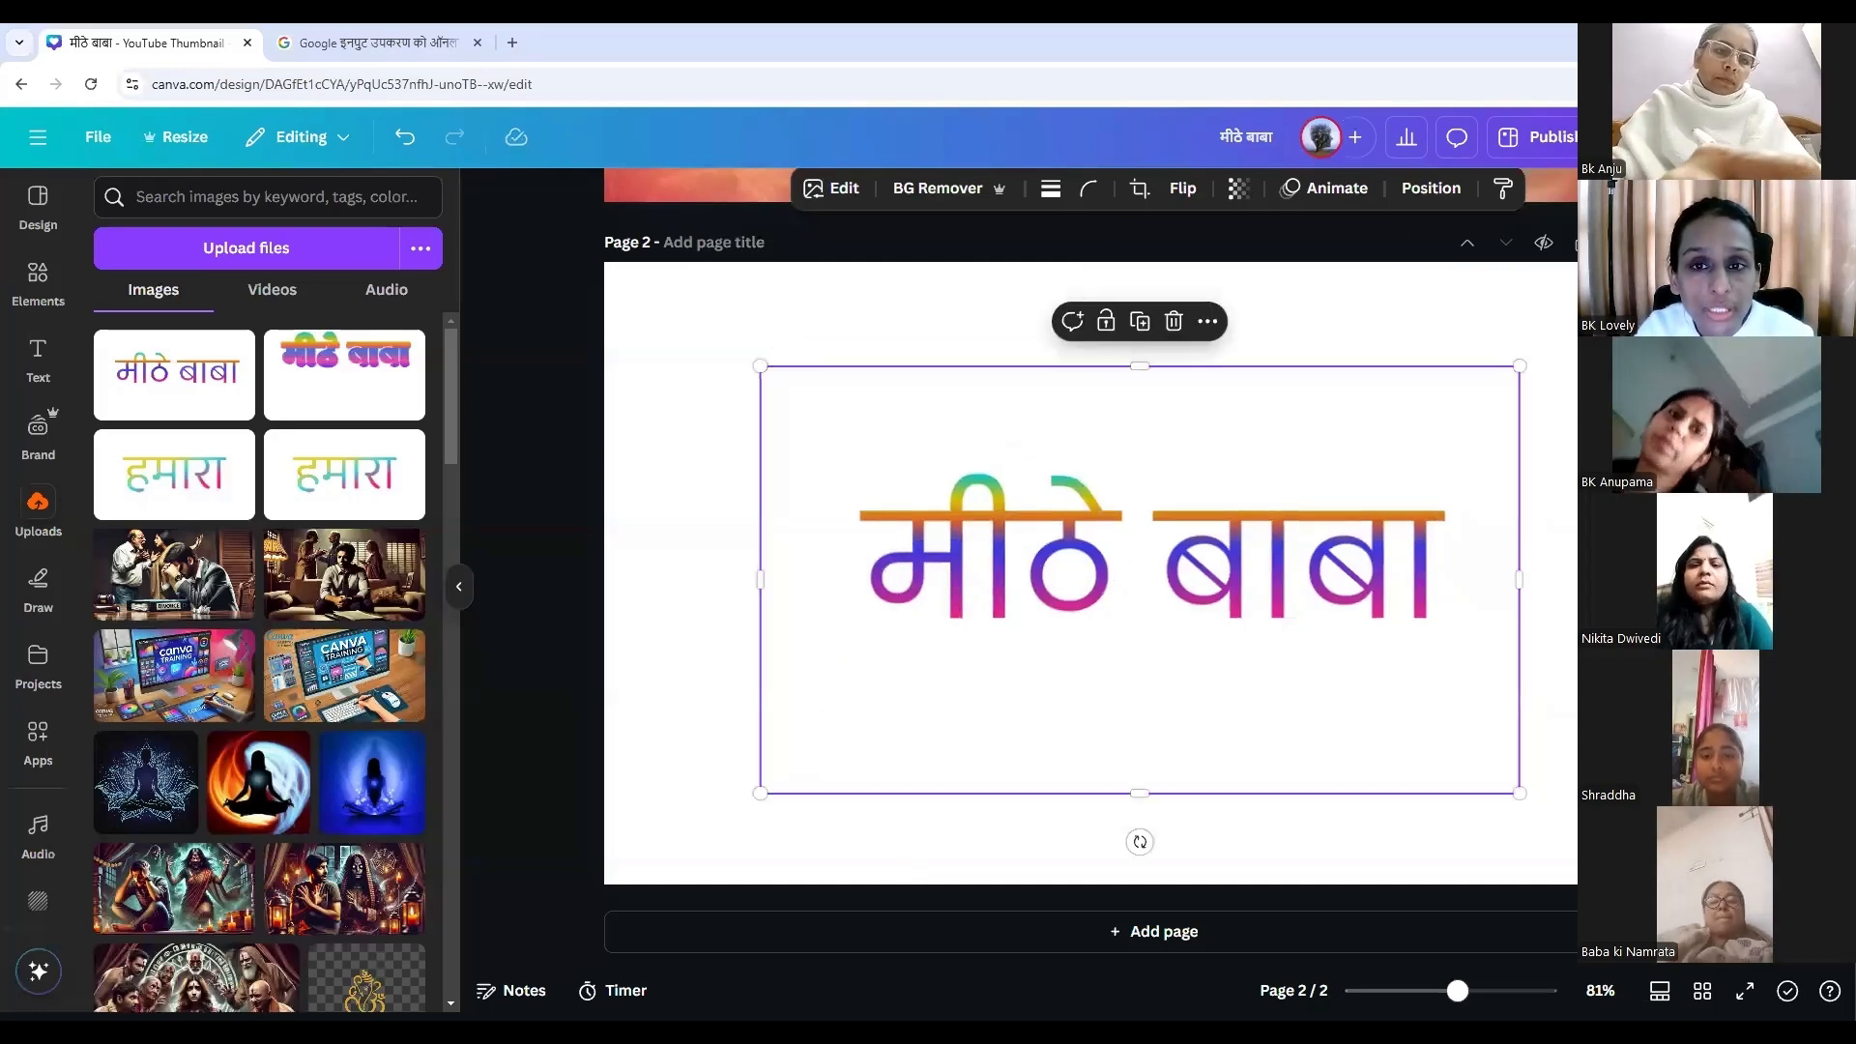
{"action": "left_click", "coordinate": [940, 193]}
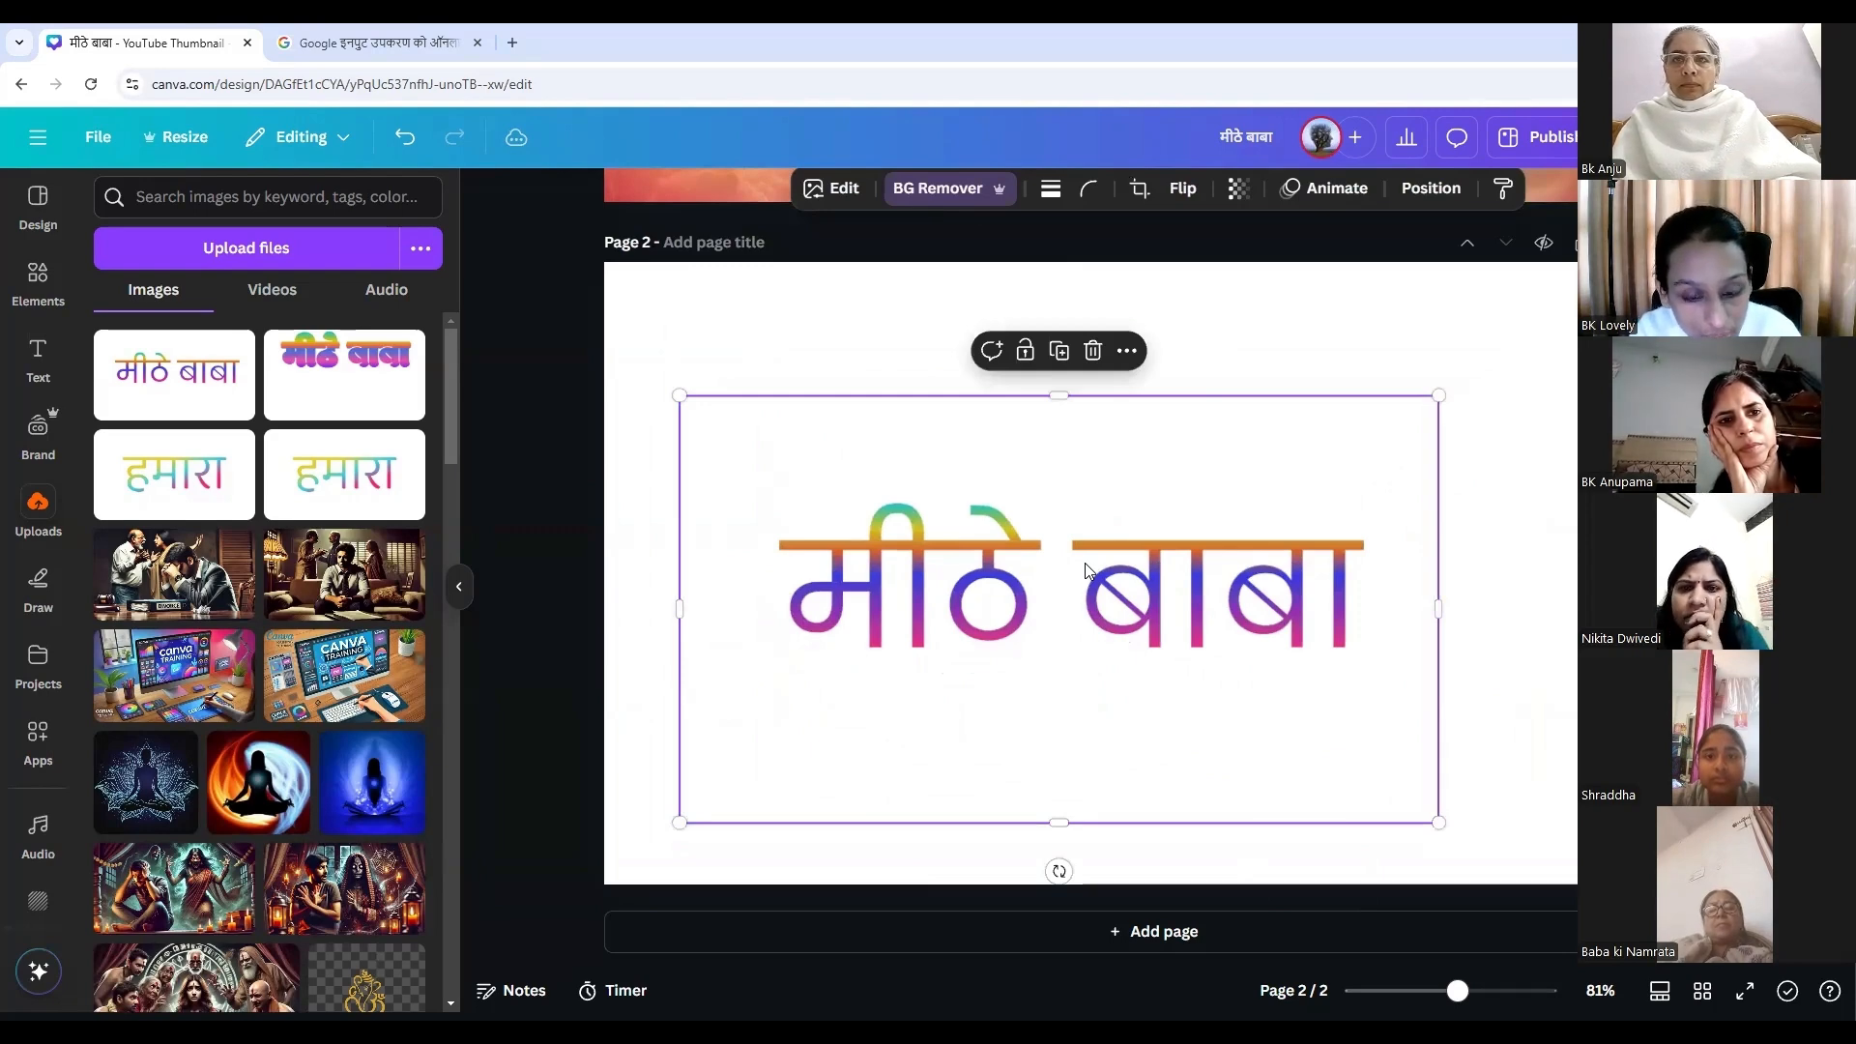
Move the black "मीठे बाबा" text to the top of page 1 and paste a copy of the gradient text image below it.
{"action": "key", "text": "Delete"}
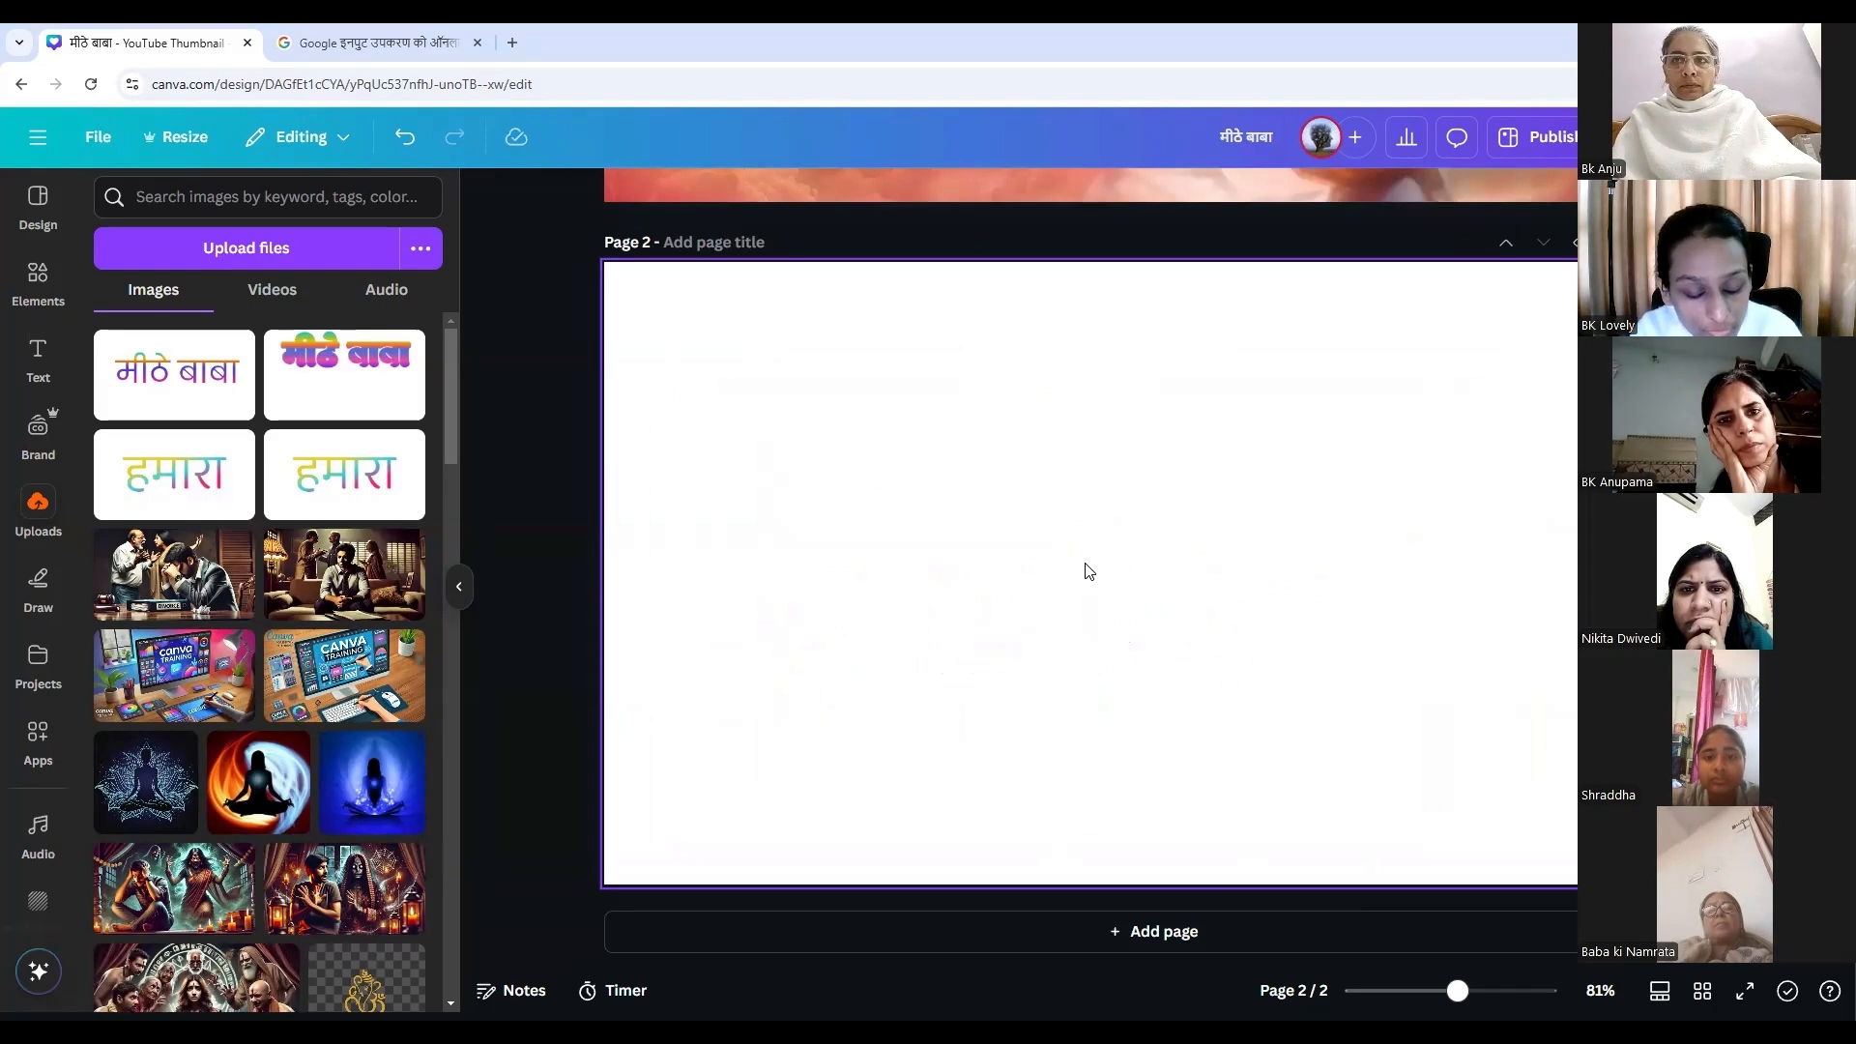
{"action": "key", "text": "ctrl+z"}
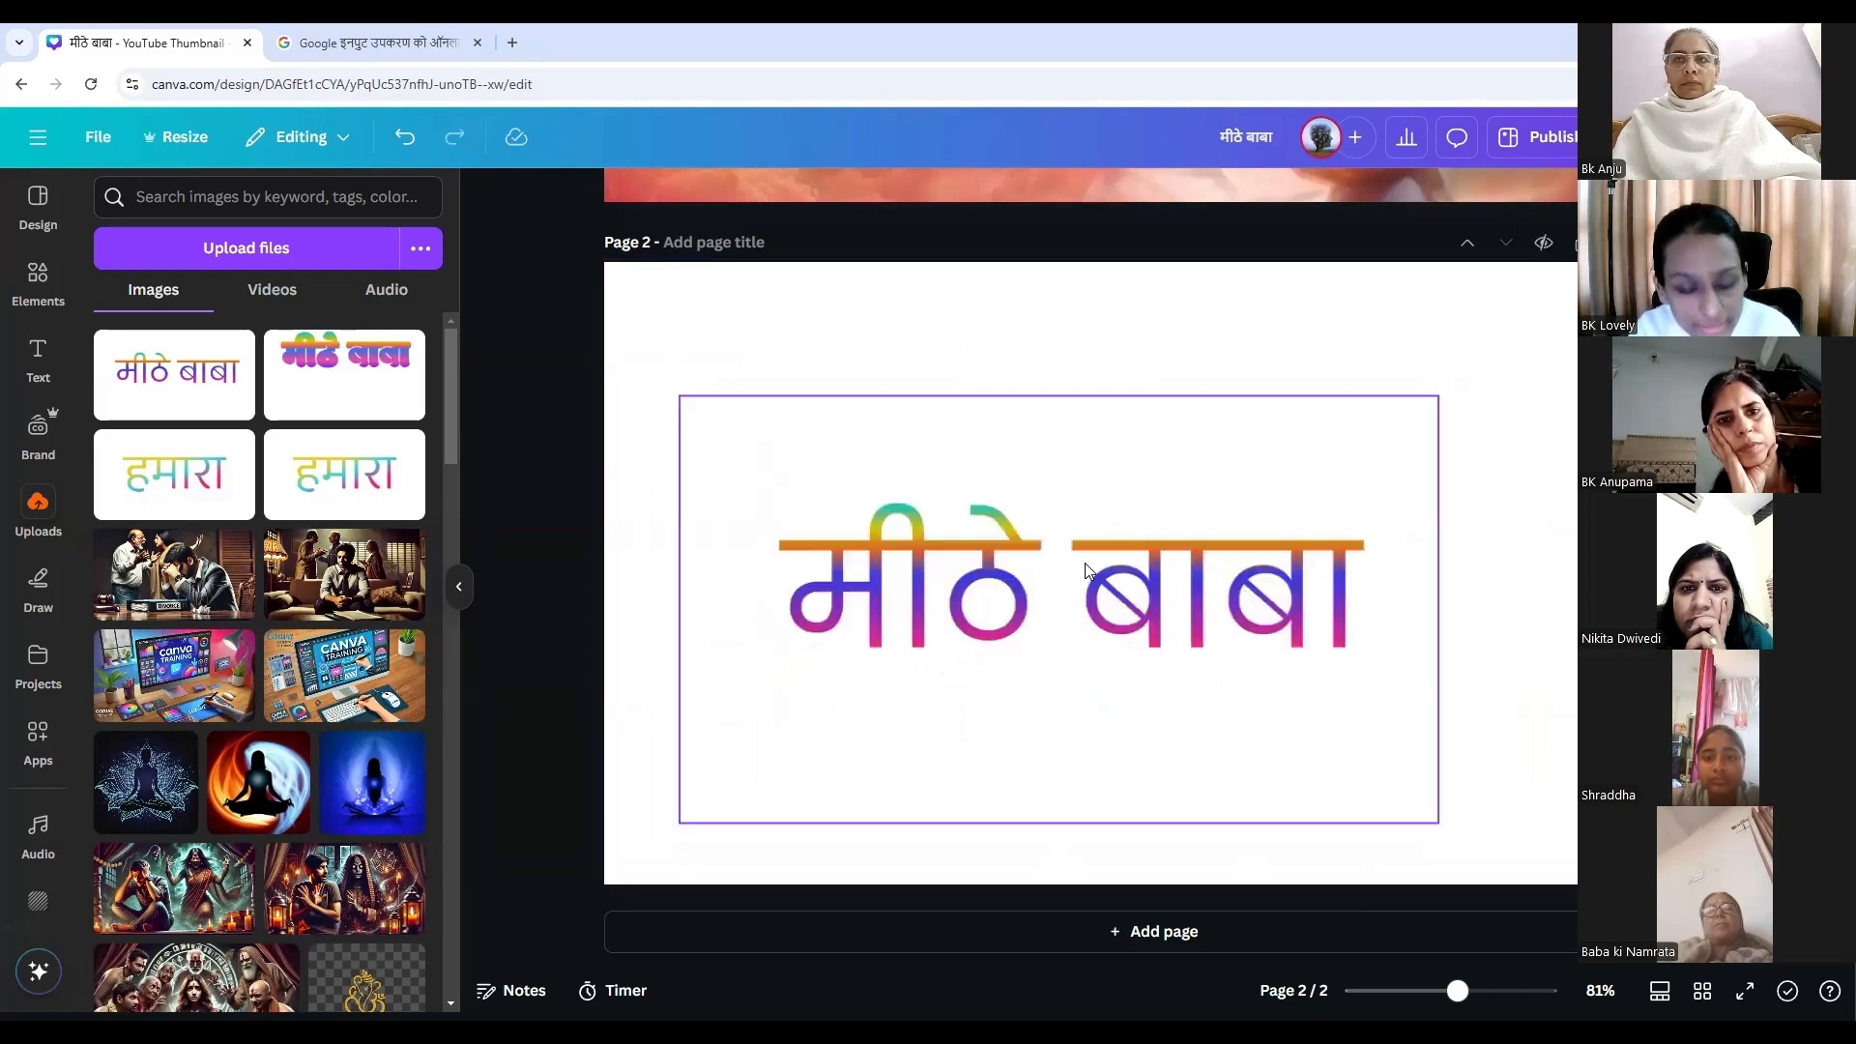
{"action": "scroll", "coordinate": [1086, 593], "scroll_direction": "up", "scroll_amount": 6}
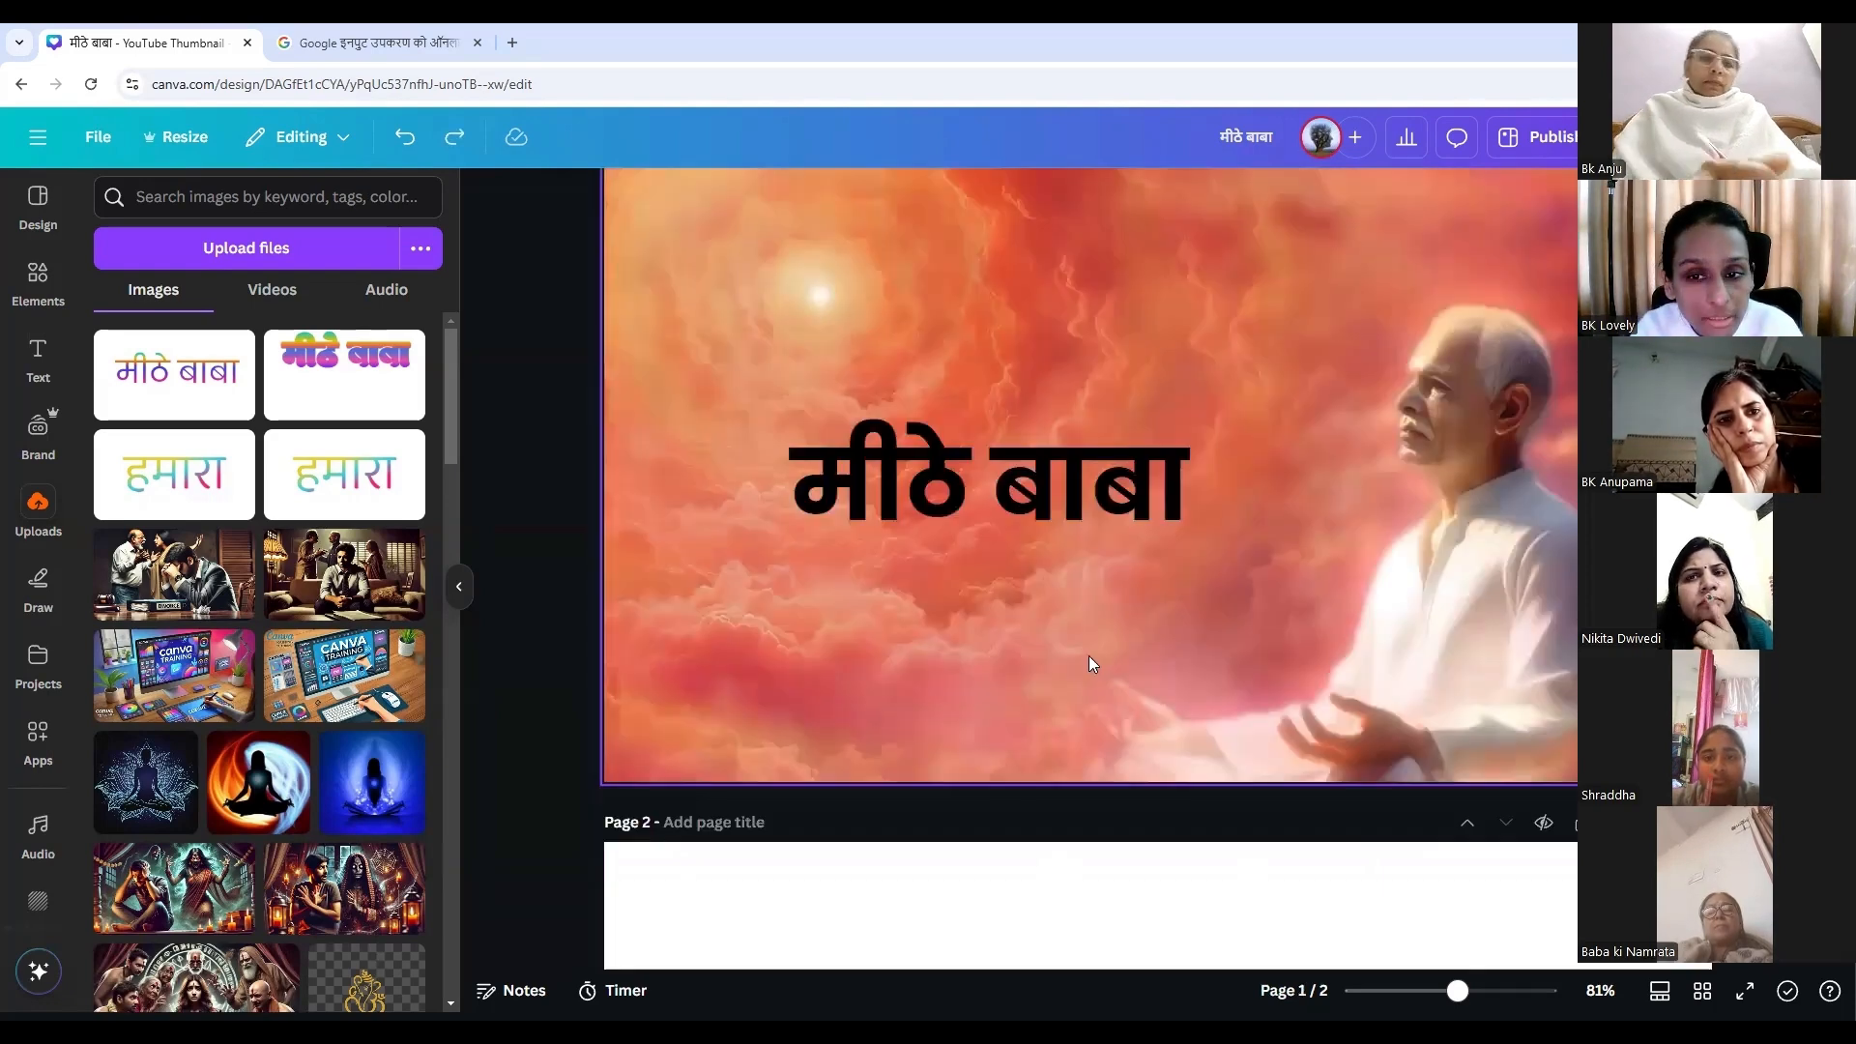
{"action": "left_click", "coordinate": [1087, 522]}
{"action": "left_click_drag", "start_coordinate": [1112, 527], "coordinate": [1093, 248]}
{"action": "left_click", "coordinate": [1067, 557]}
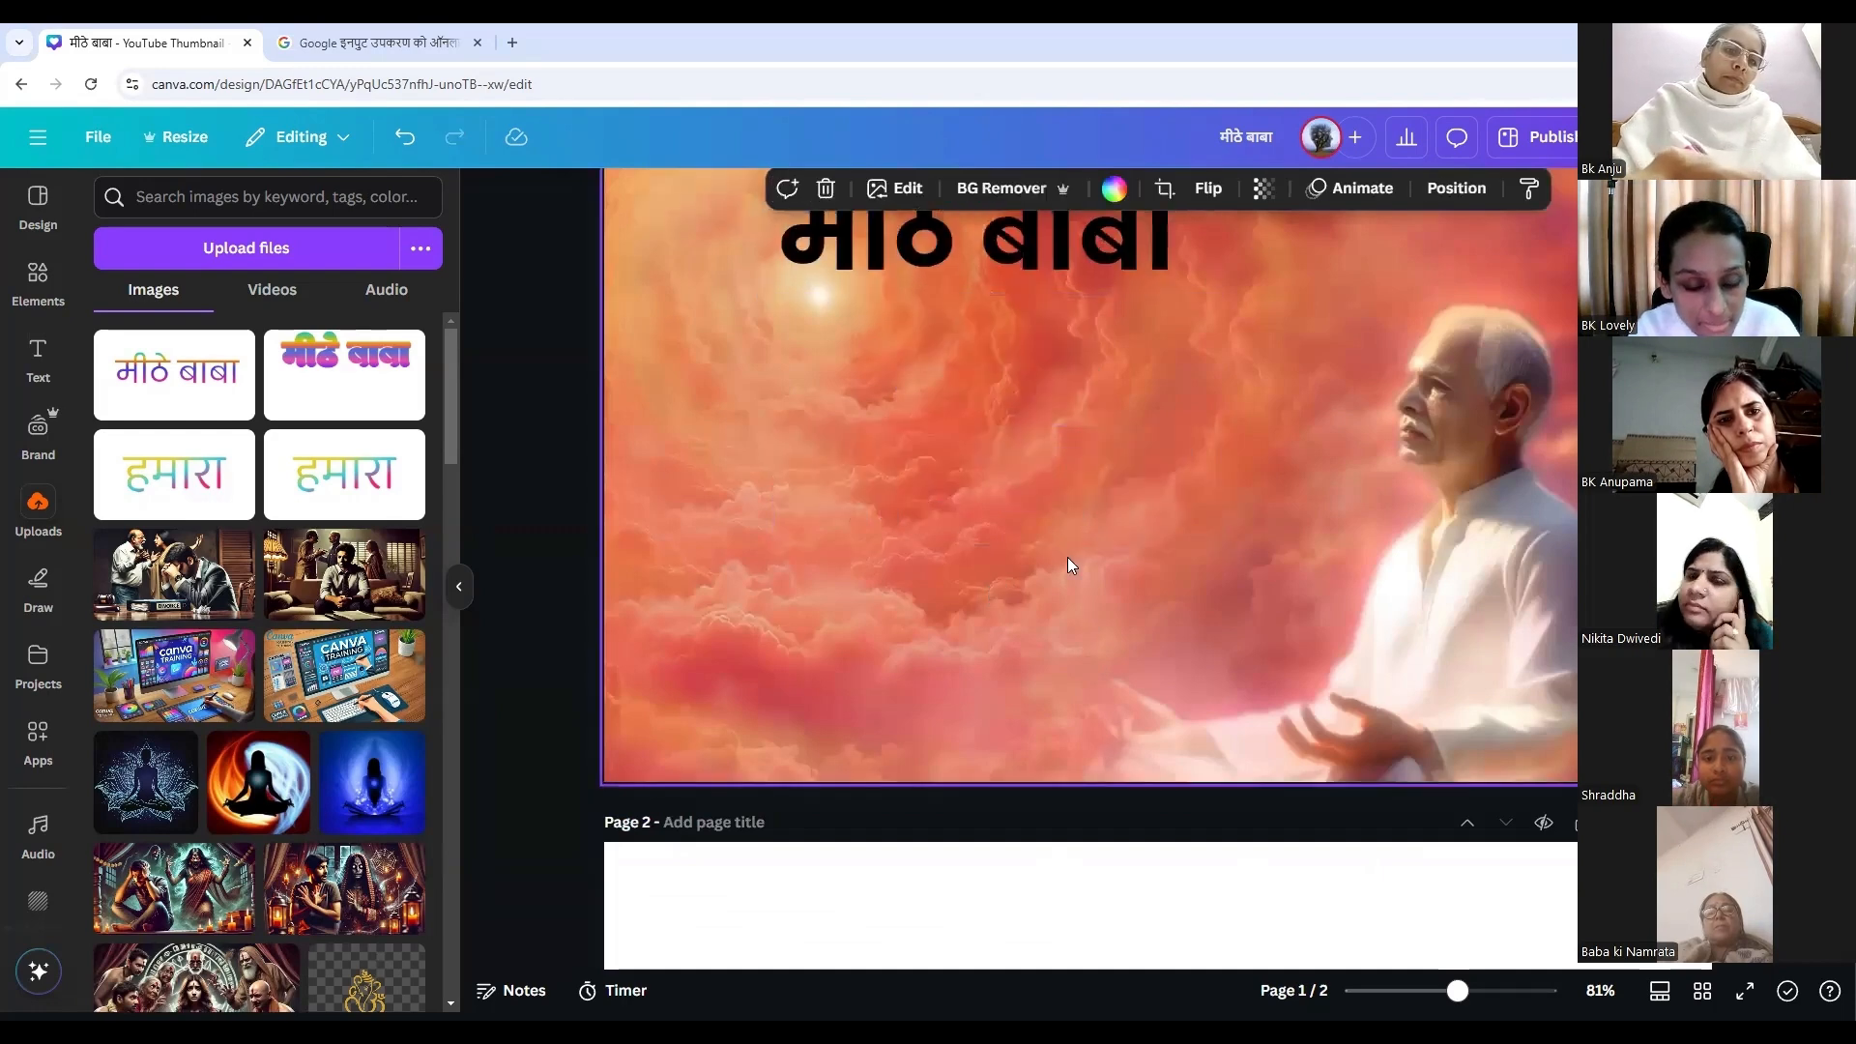
{"action": "key", "text": "ctrl+v"}
{"action": "mouse_move", "coordinate": [1071, 571]}
{"action": "left_mouse_down"}
{"action": "mouse_move", "coordinate": [1068, 544]}
{"action": "mouse_move", "coordinate": [1061, 592]}
{"action": "mouse_move", "coordinate": [1062, 571]}
{"action": "mouse_move", "coordinate": [1089, 585]}
{"action": "mouse_move", "coordinate": [1068, 551]}
{"action": "mouse_move", "coordinate": [1156, 545]}
{"action": "mouse_move", "coordinate": [1049, 483]}
{"action": "mouse_move", "coordinate": [1107, 508]}
{"action": "mouse_move", "coordinate": [1099, 554]}
{"action": "left_mouse_up"}
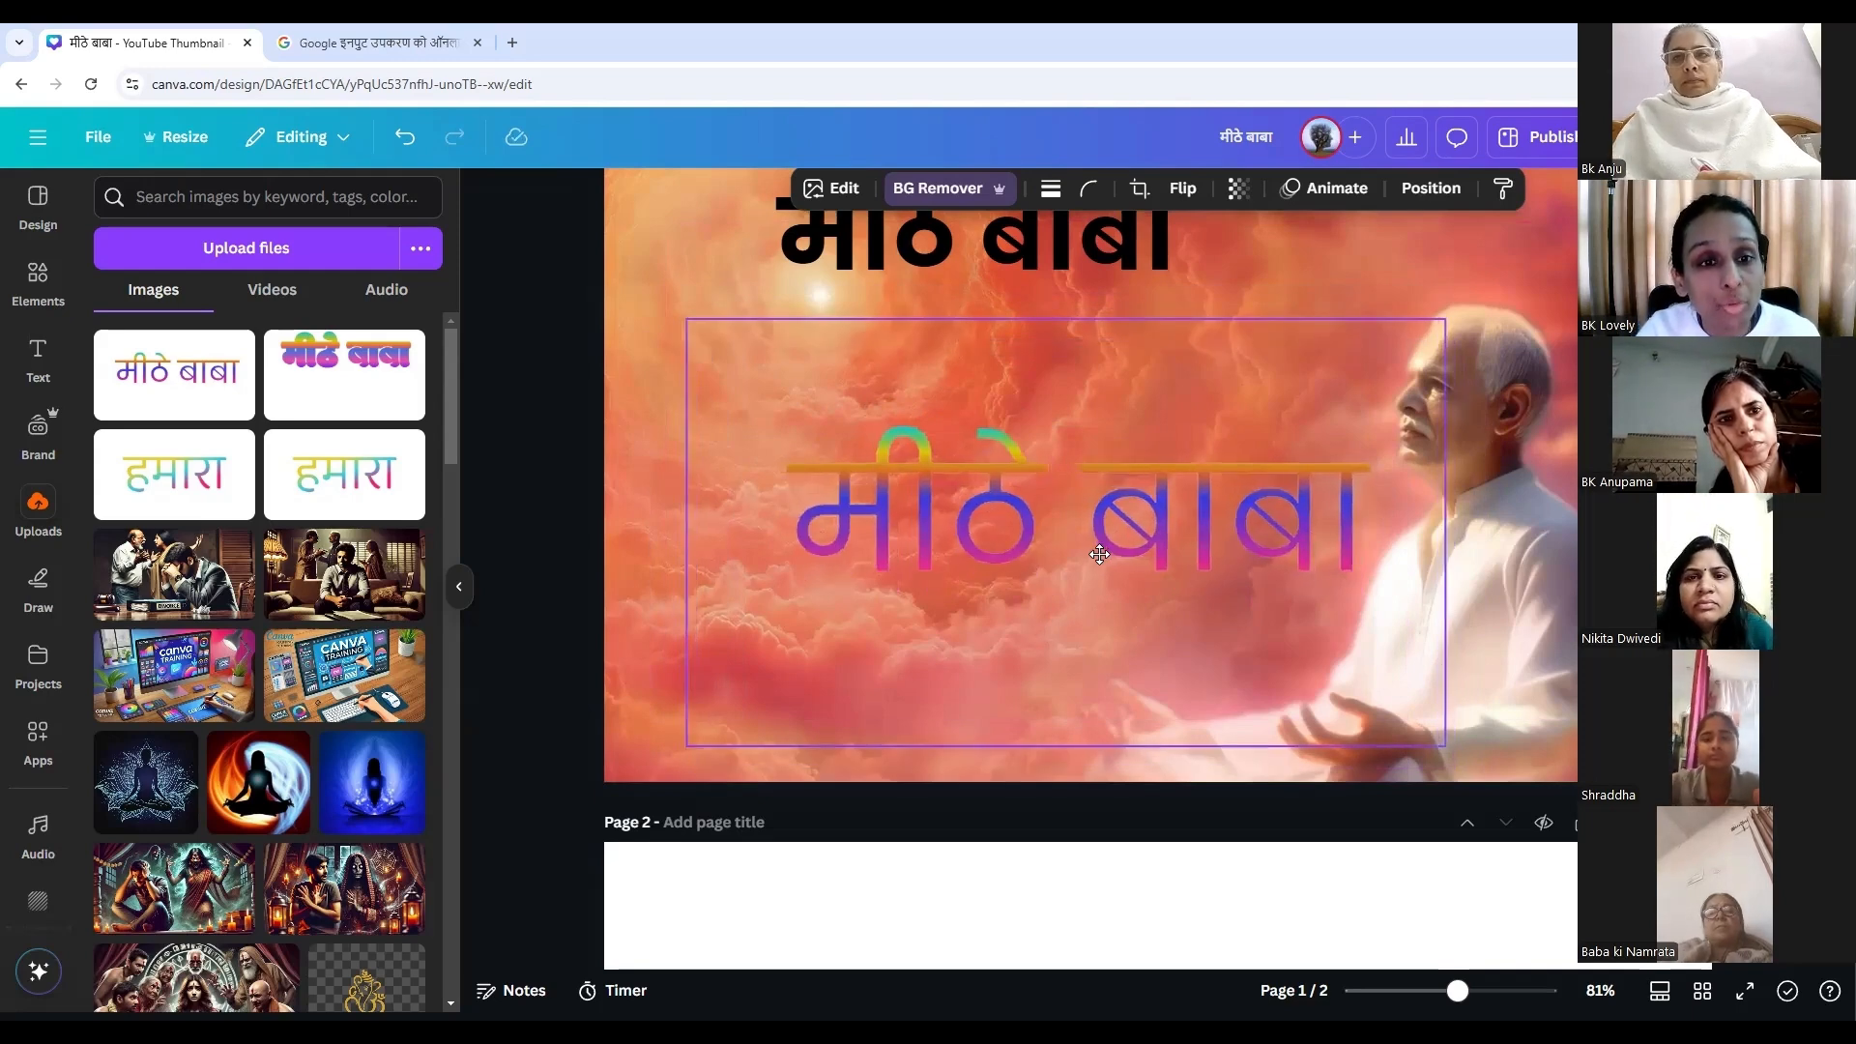
Reposition the gradient text image on page 1 so it sits below the black text, beside the man in white.
{"action": "left_click_drag", "start_coordinate": [1098, 547], "coordinate": [1098, 547]}
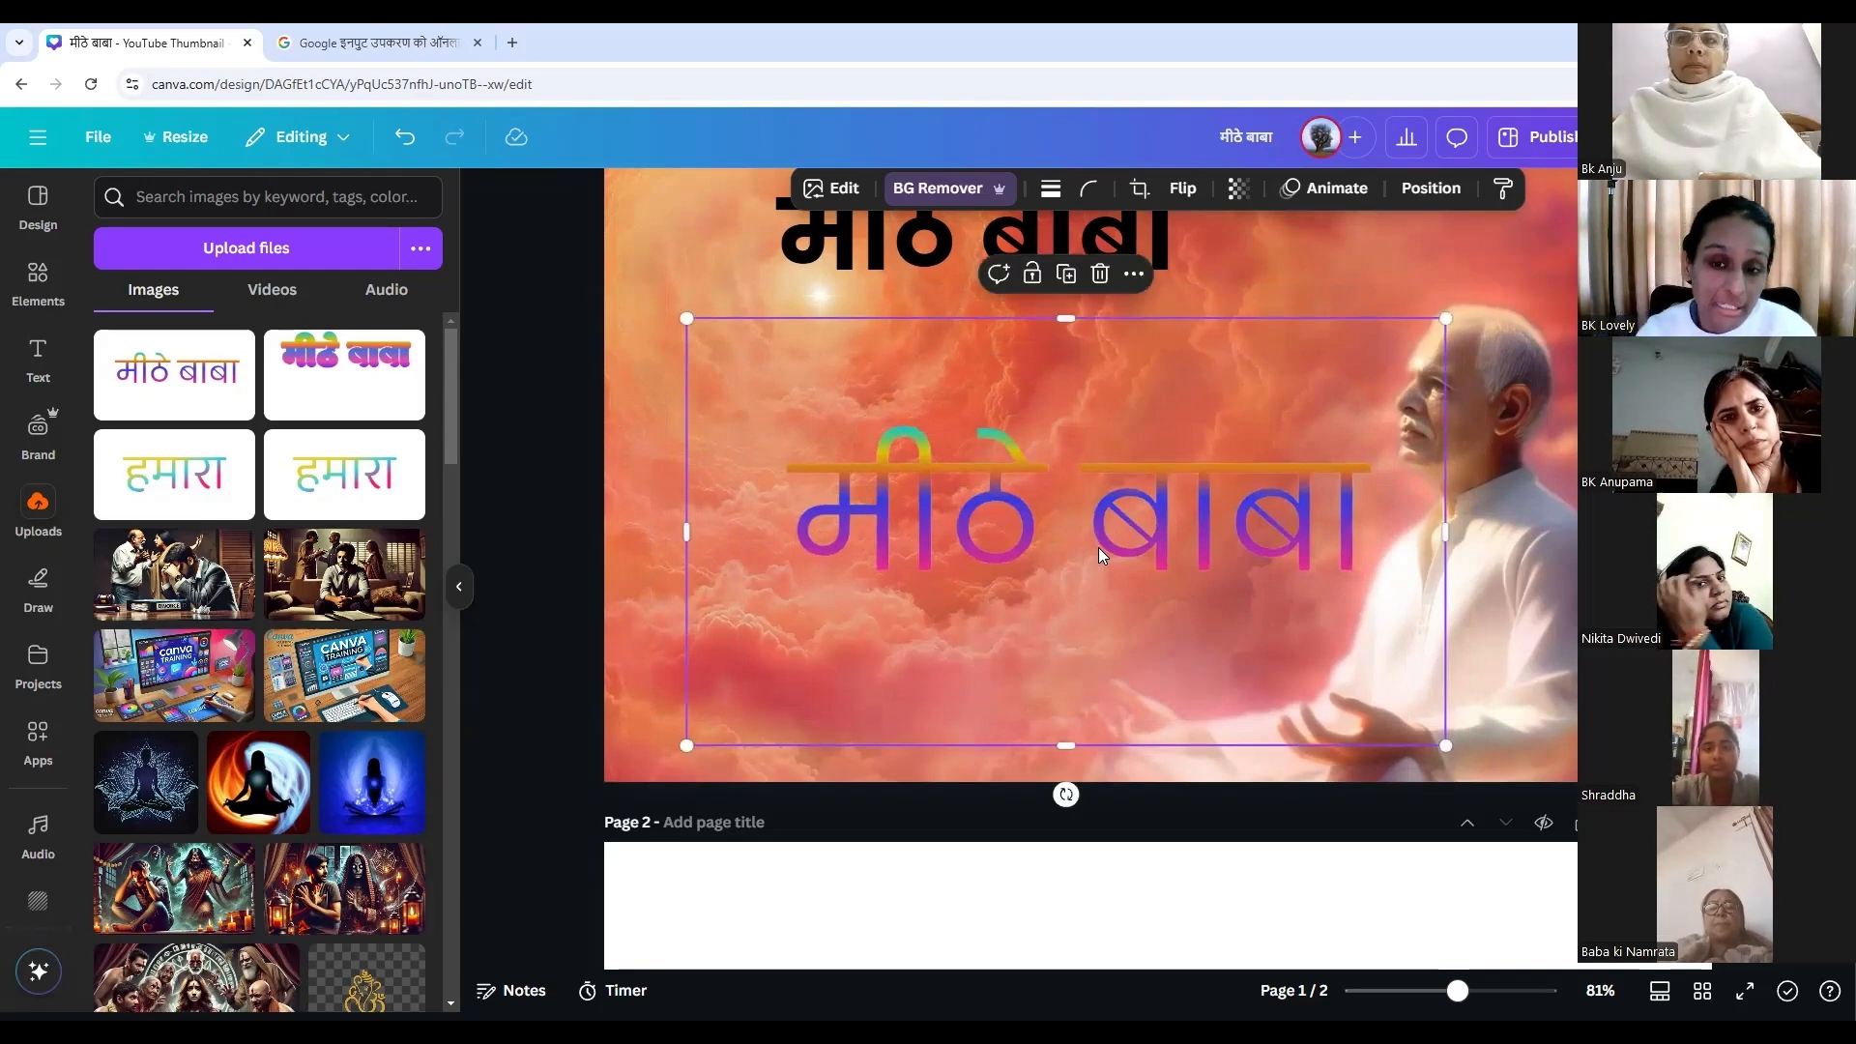
{"action": "left_click_drag", "start_coordinate": [1098, 547], "coordinate": [1098, 520]}
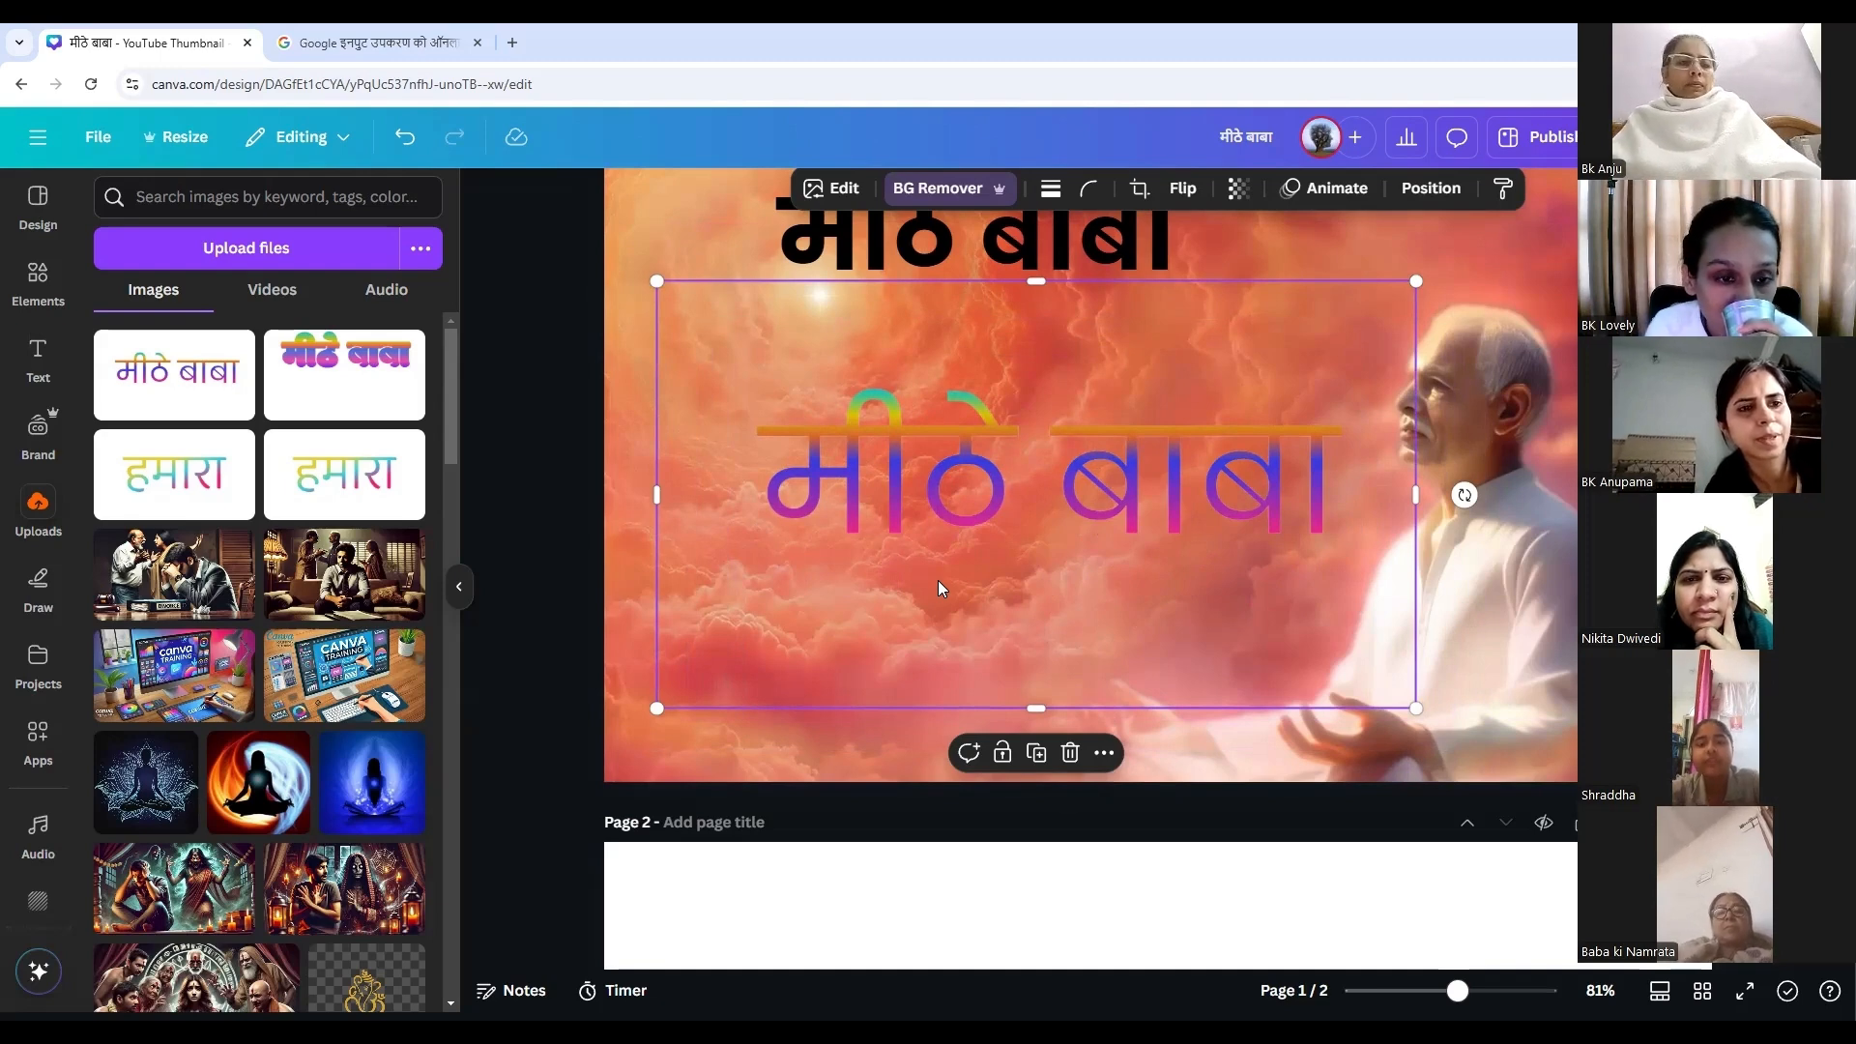
{"action": "left_click", "coordinate": [1443, 470]}
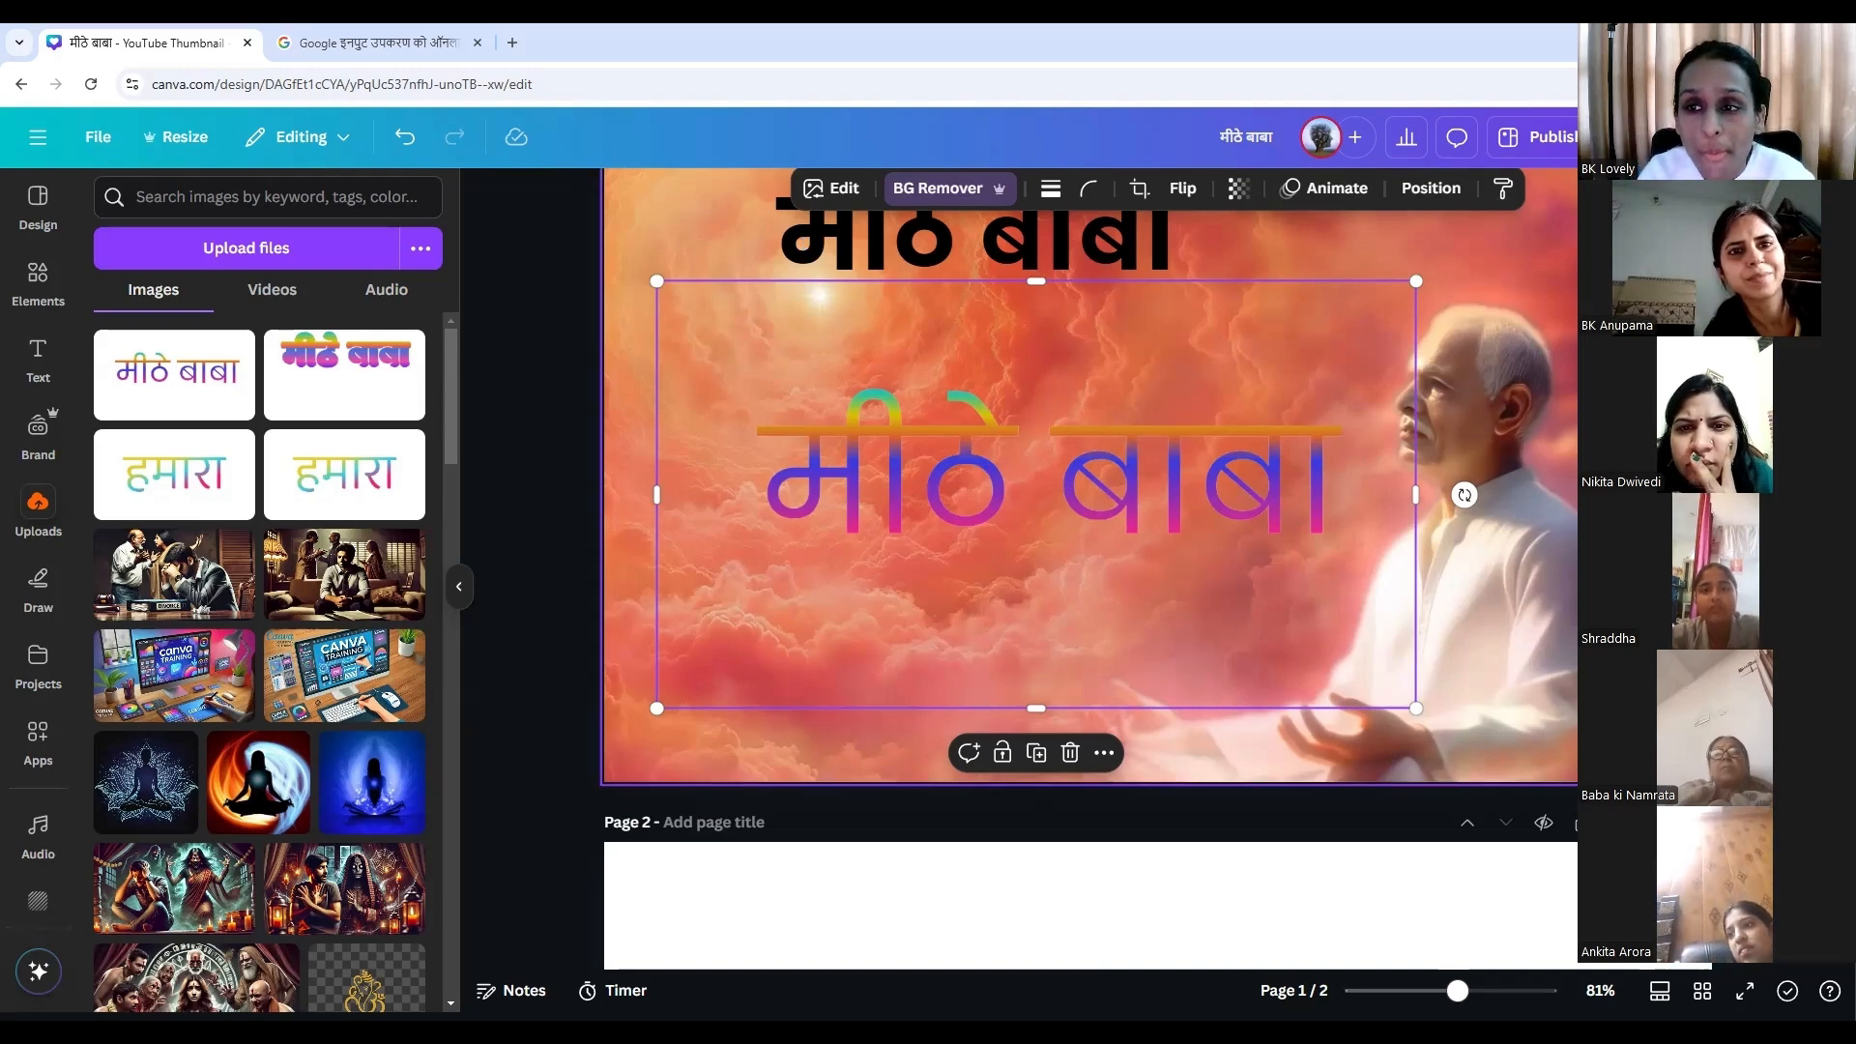
{"action": "left_click", "coordinate": [1128, 500]}
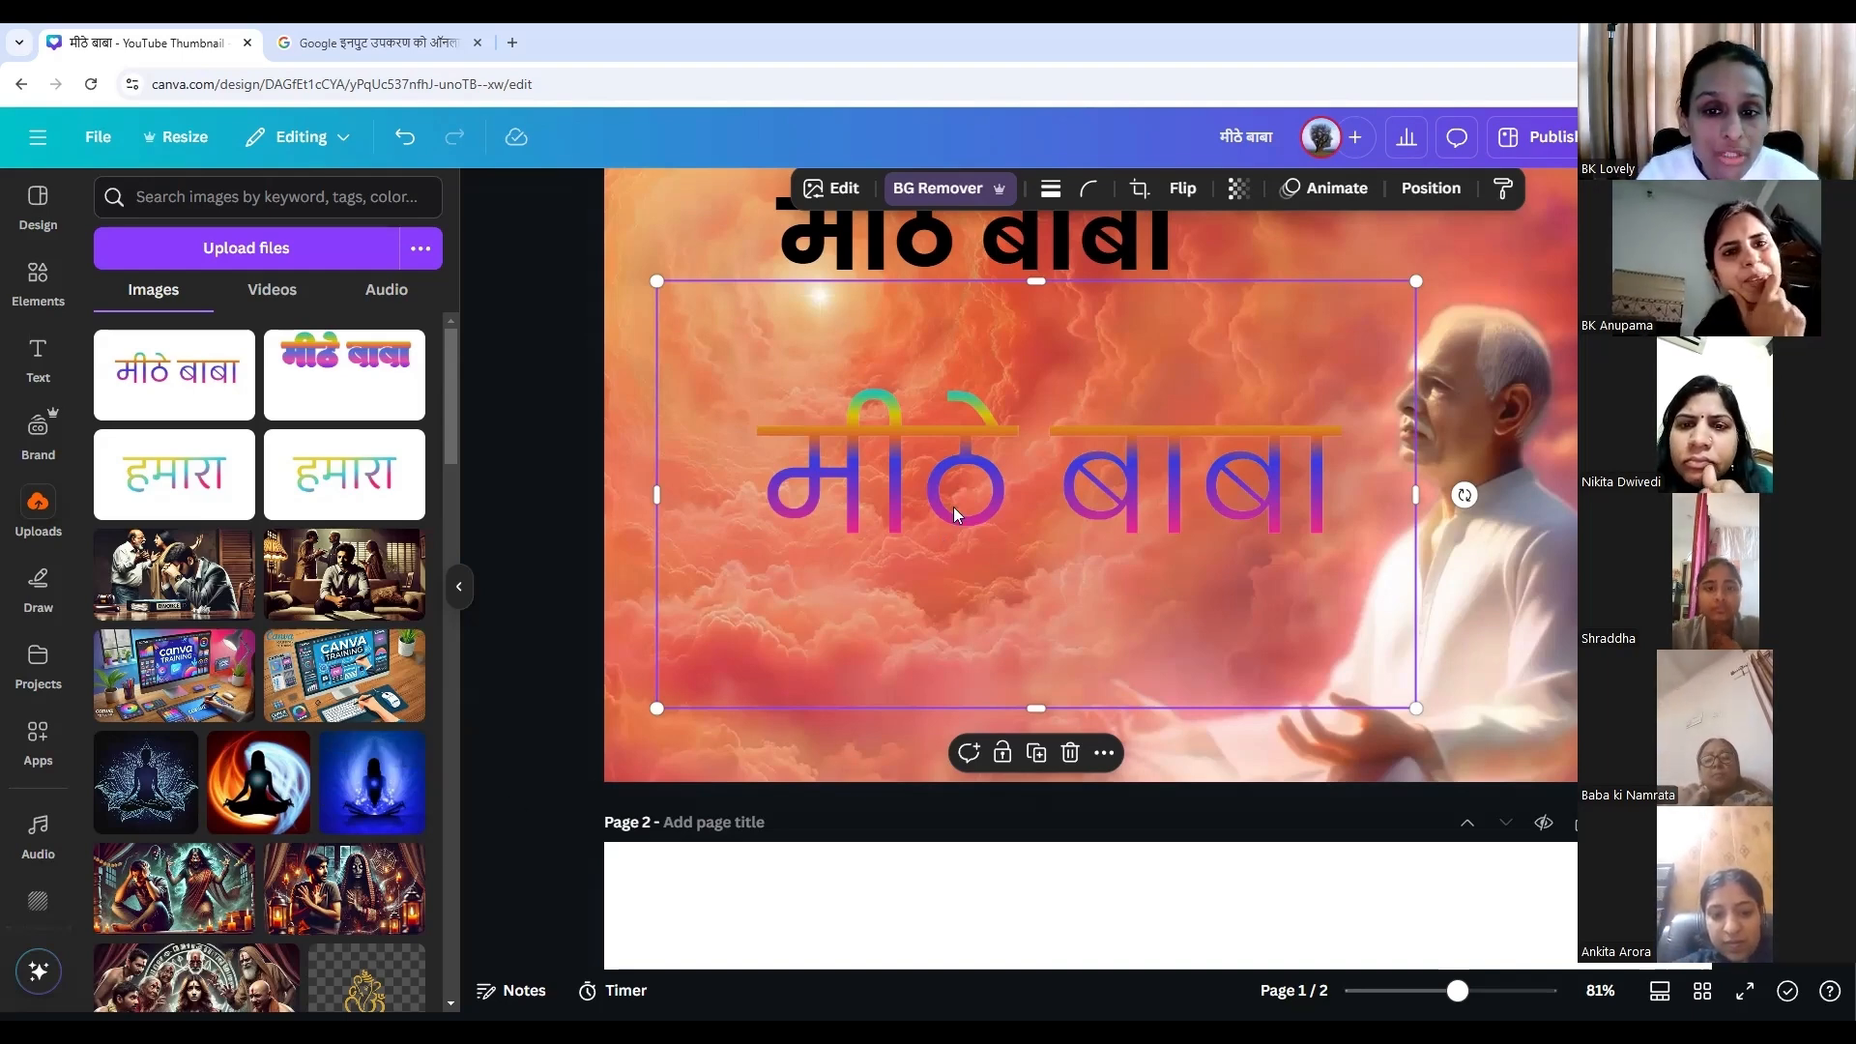
{"action": "left_click_drag", "start_coordinate": [996, 508], "coordinate": [1053, 530]}
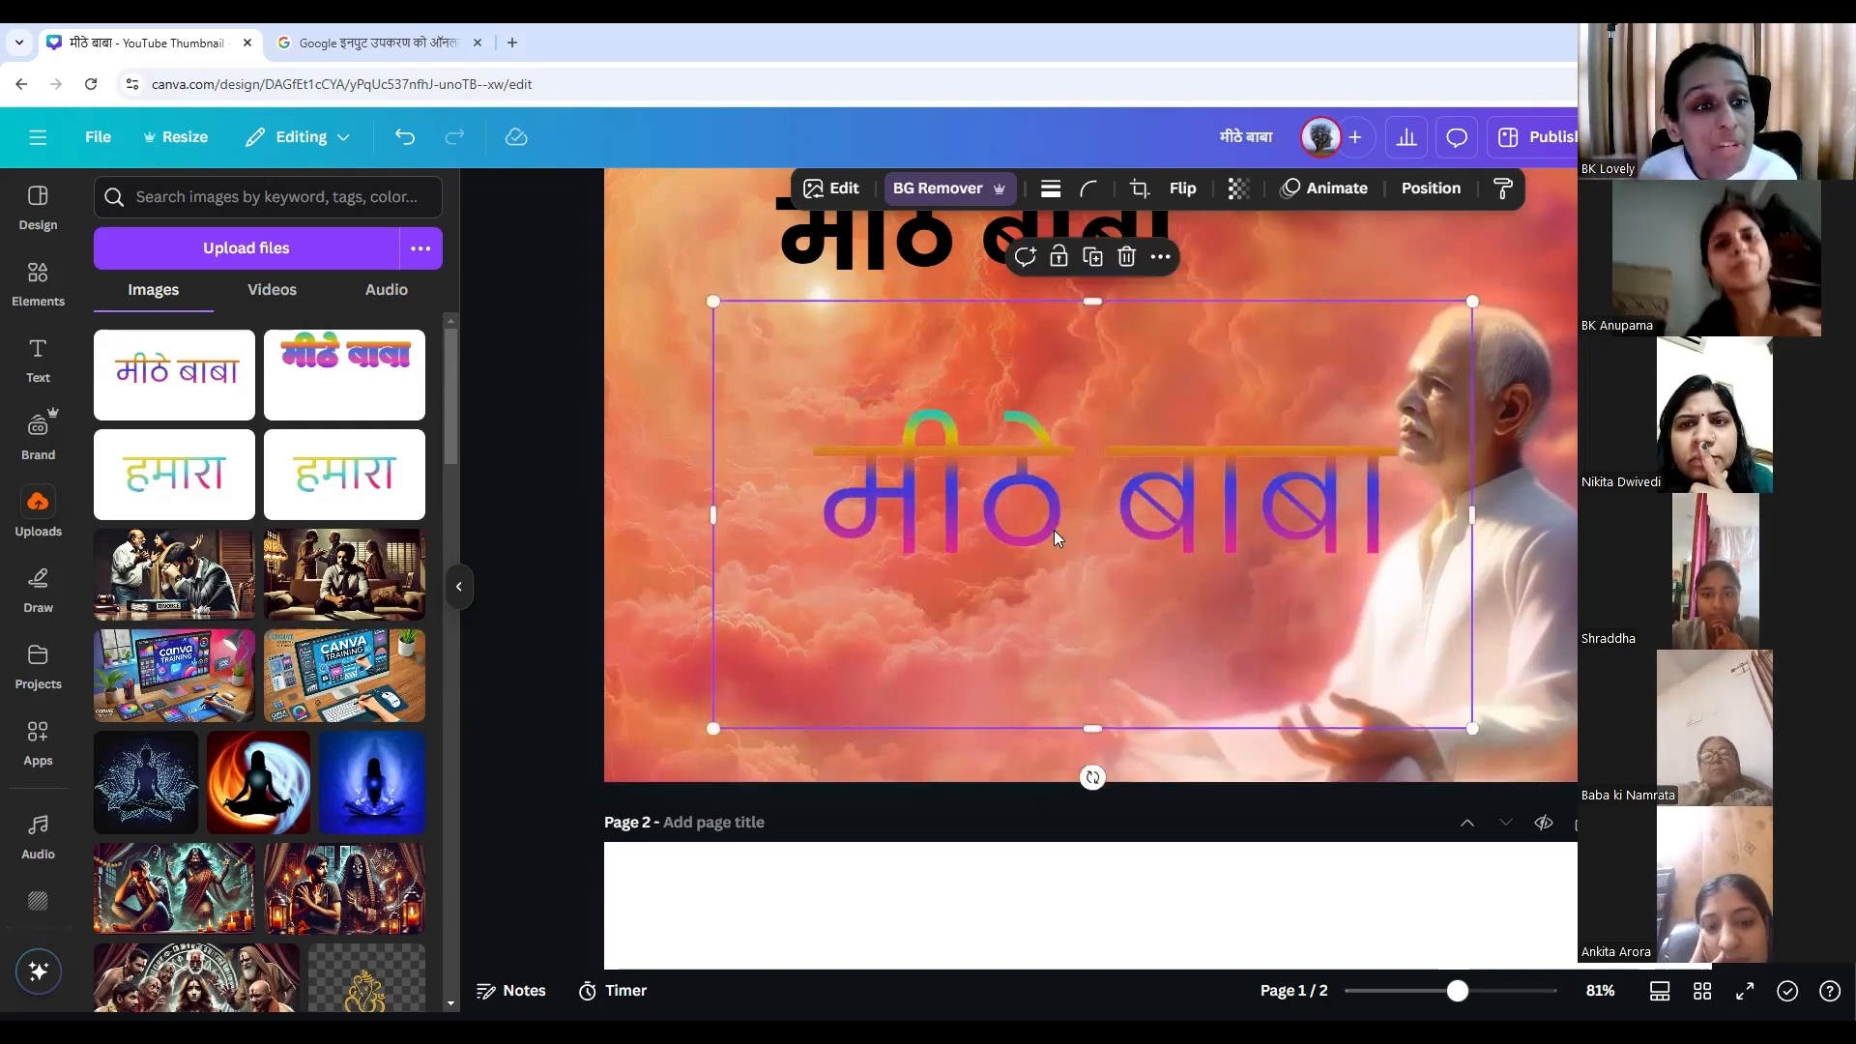
{"action": "left_click_drag", "start_coordinate": [1075, 526], "coordinate": [1050, 580]}
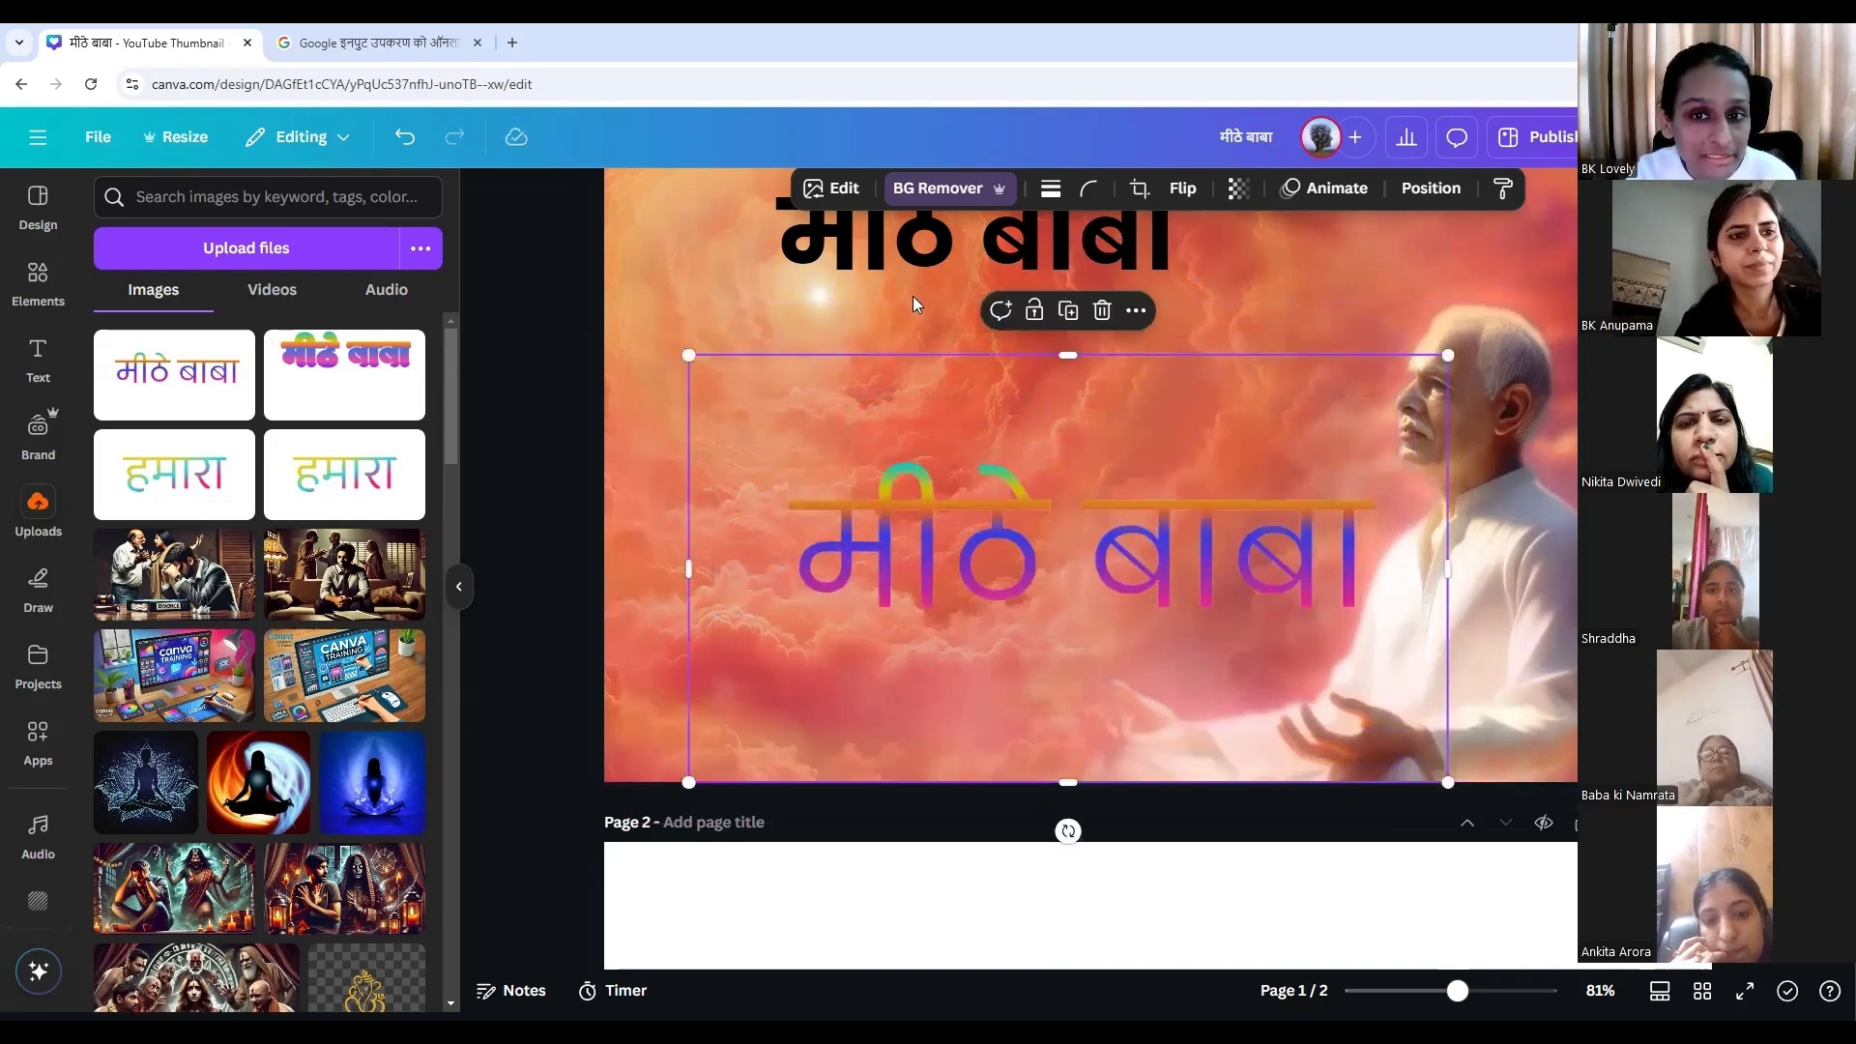
Lower the black text on page 1 and move the gradient text image to page 2, beside the existing copy.
{"action": "left_click_drag", "start_coordinate": [925, 244], "coordinate": [882, 393]}
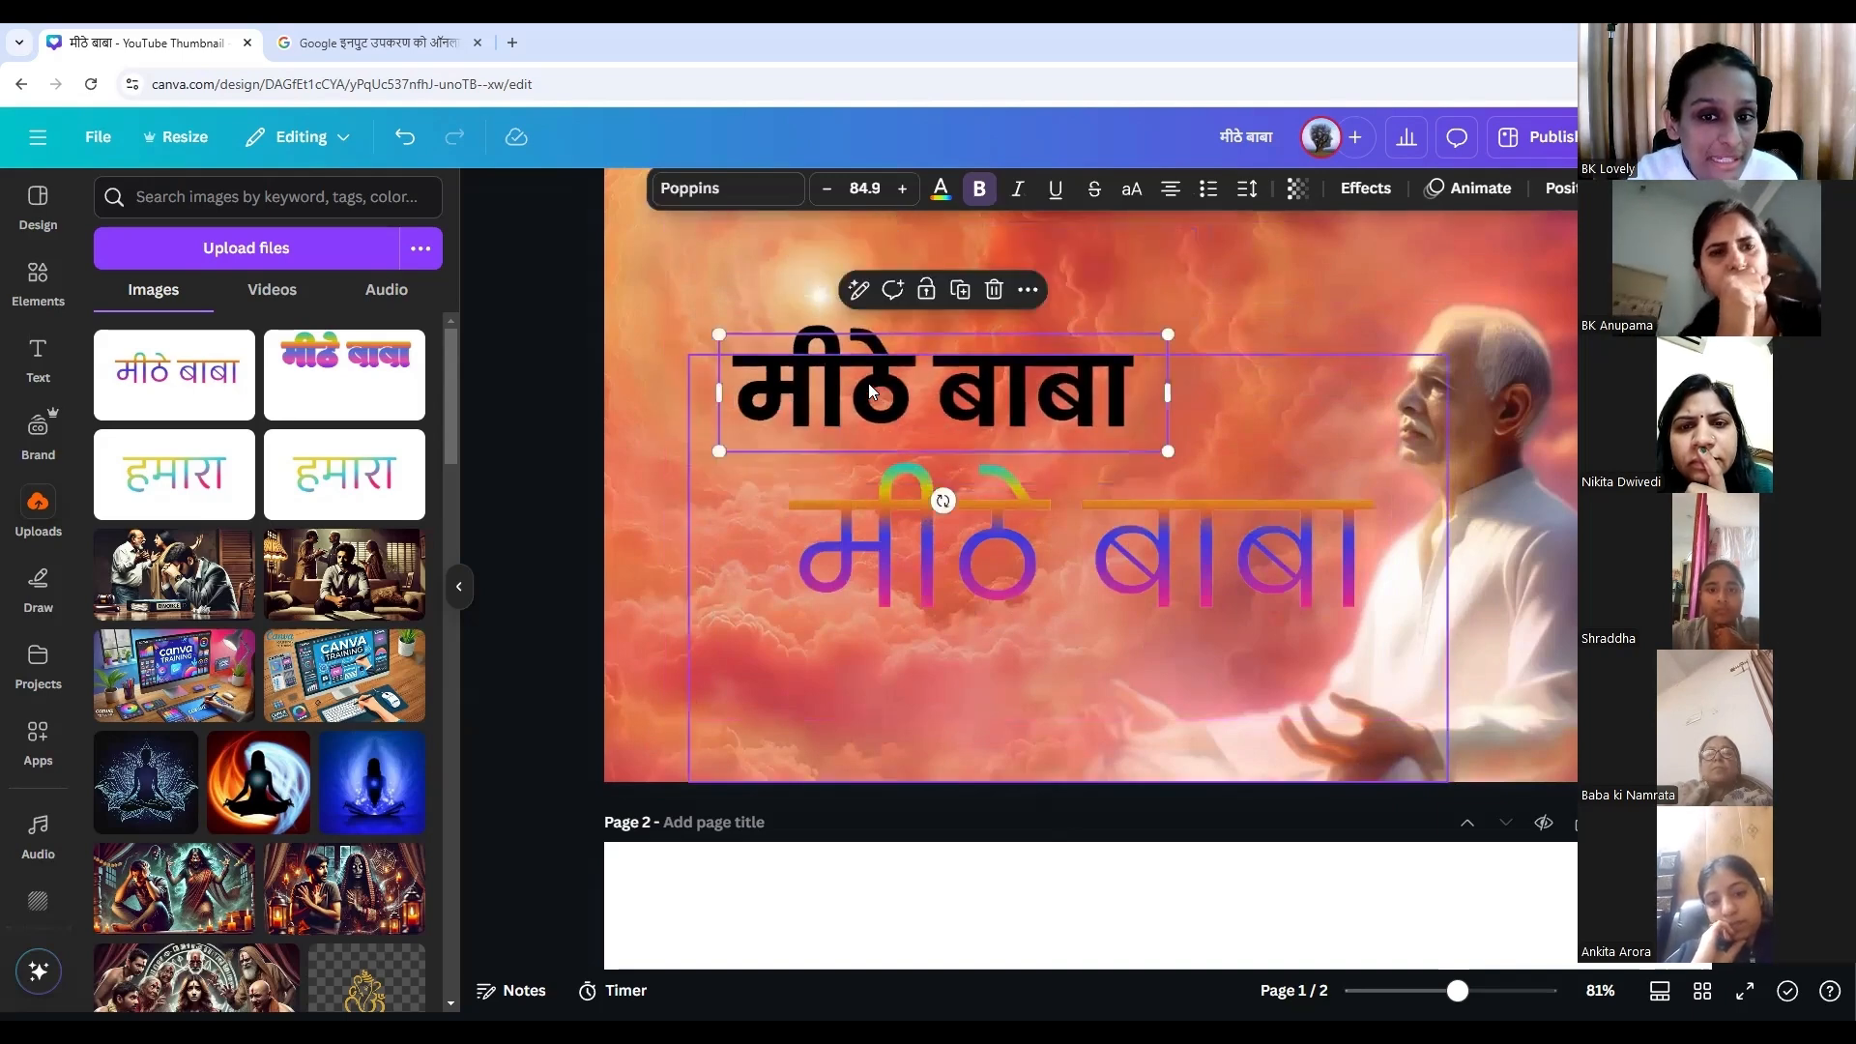
{"action": "left_click_drag", "start_coordinate": [1089, 525], "coordinate": [1169, 512]}
{"action": "key", "text": "Delete"}
{"action": "scroll", "coordinate": [1167, 553], "scroll_direction": "down", "scroll_amount": 4}
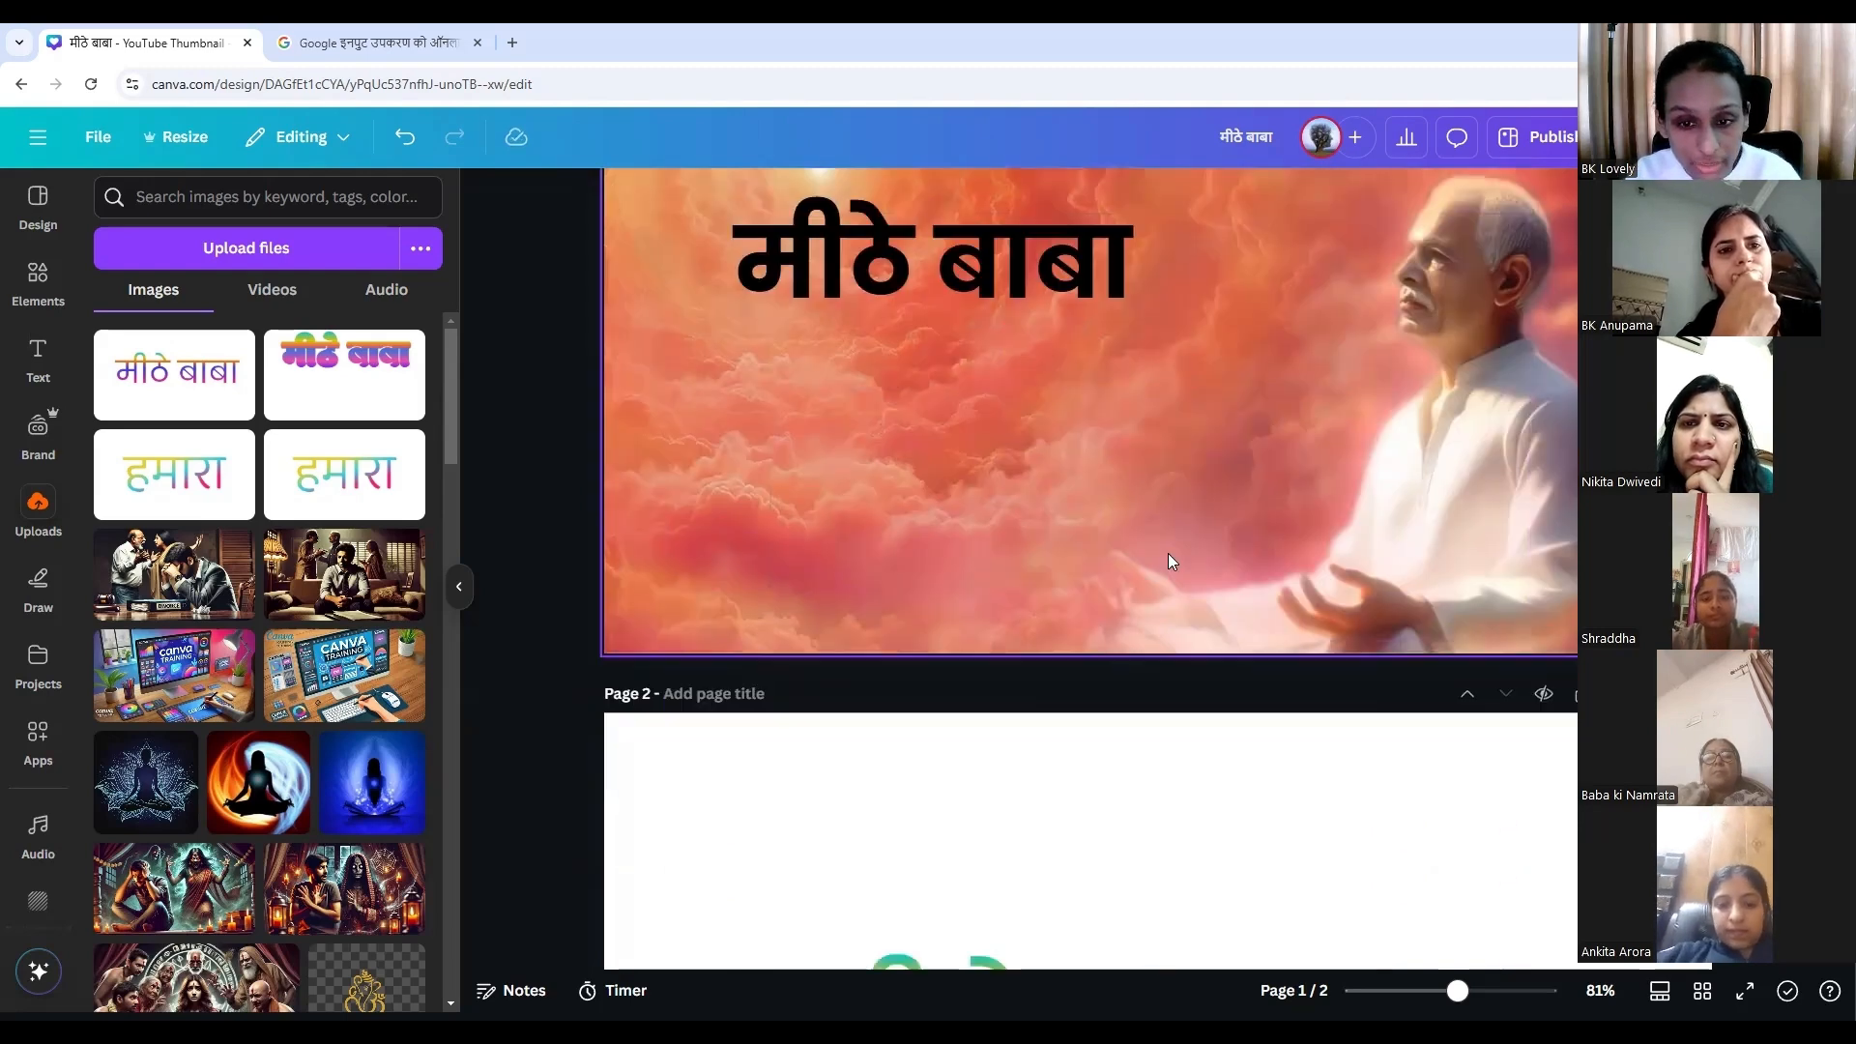
{"action": "left_click_drag", "start_coordinate": [1172, 760], "coordinate": [779, 876]}
{"action": "left_click", "coordinate": [1289, 641]}
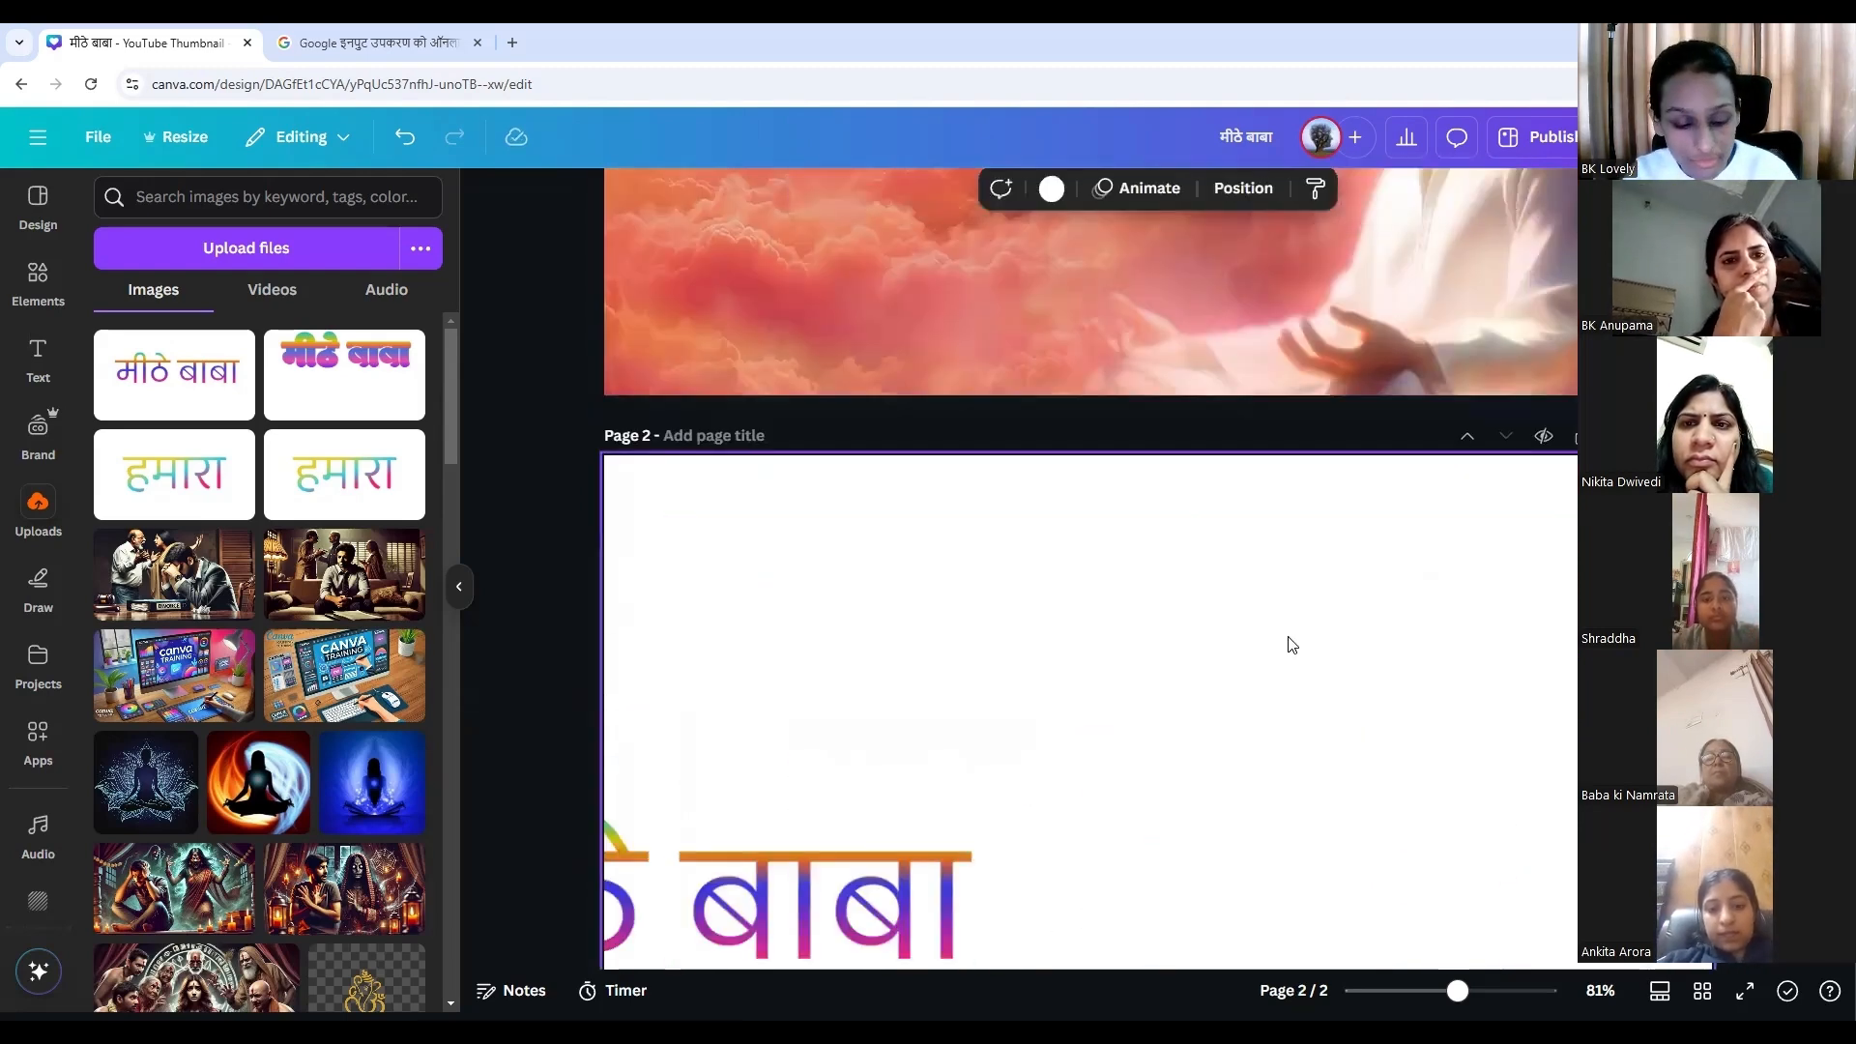
{"action": "key", "text": "ctrl+v"}
{"action": "left_click_drag", "start_coordinate": [1247, 868], "coordinate": [1330, 758]}
Move the black "मीठे बाबा" text towards the middle of page 1 and apply a light grey Outline effect with thickness 50.
{"action": "scroll", "coordinate": [1331, 758], "scroll_direction": "up", "scroll_amount": 5}
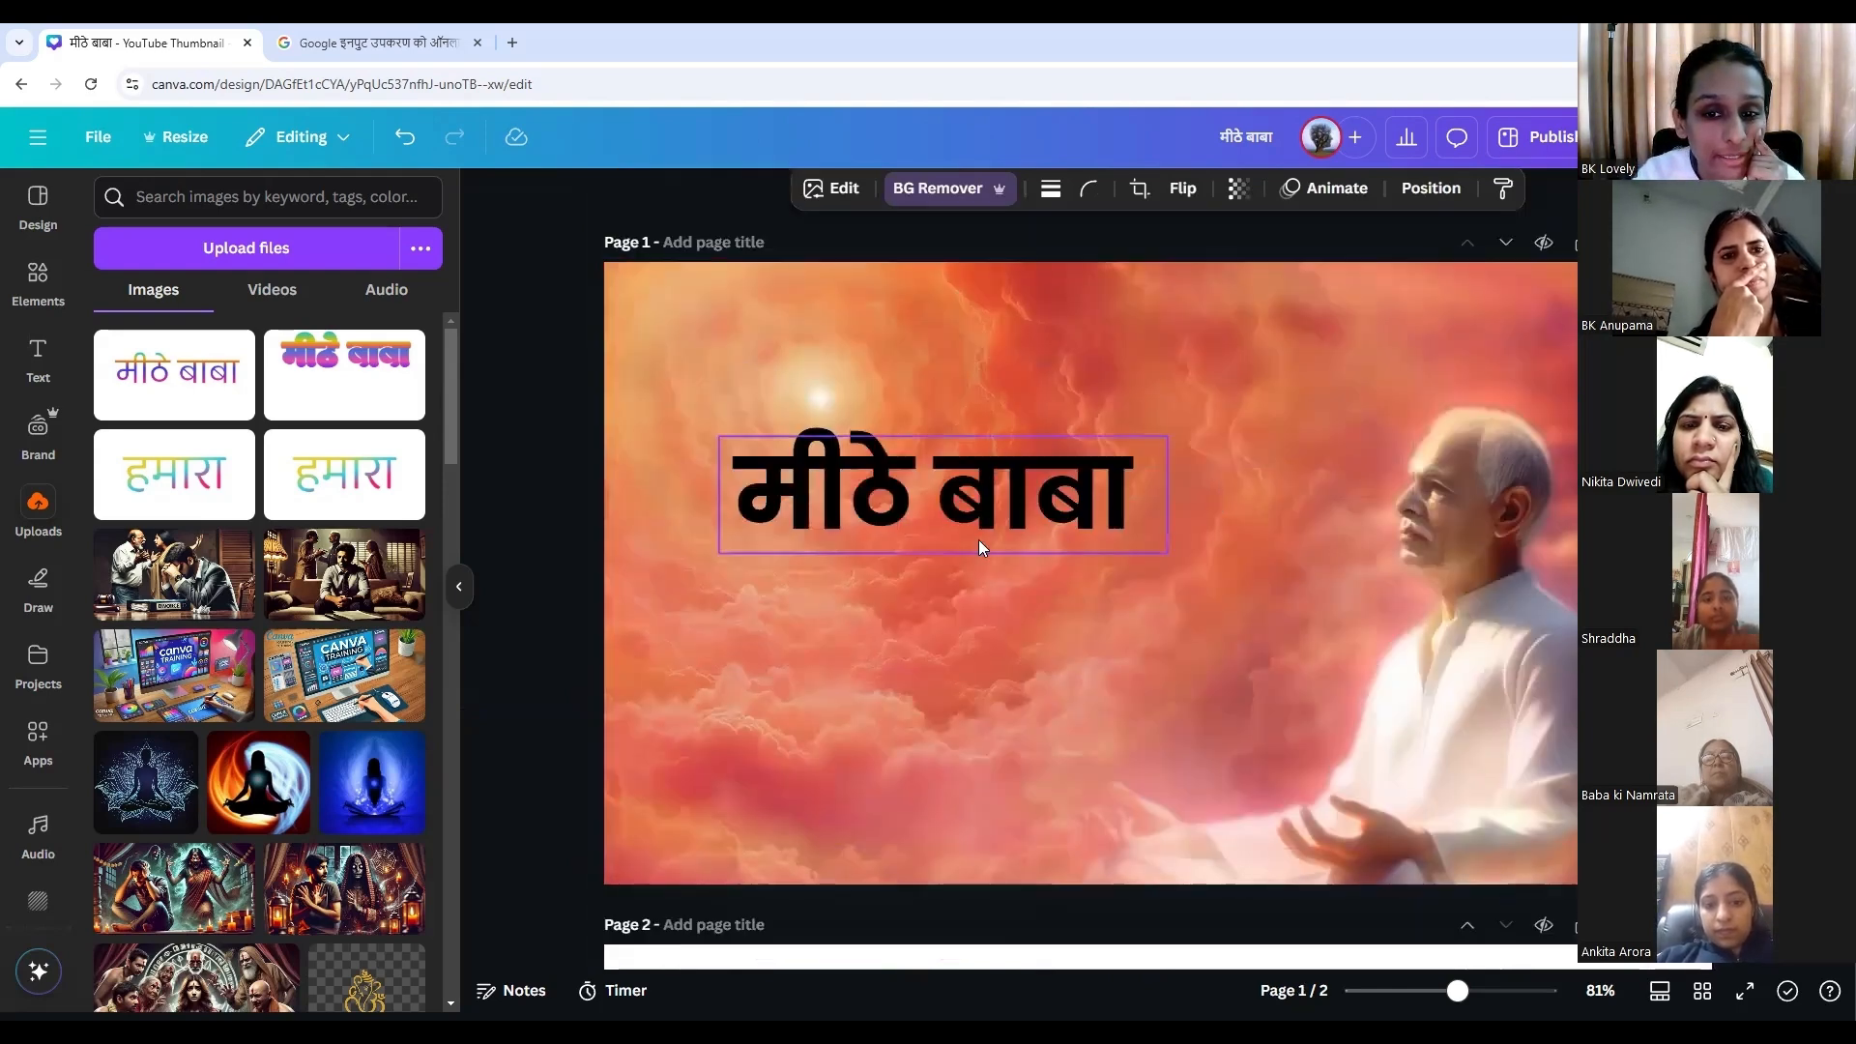
{"action": "left_click", "coordinate": [980, 505]}
{"action": "left_click_drag", "start_coordinate": [980, 504], "coordinate": [1071, 650]}
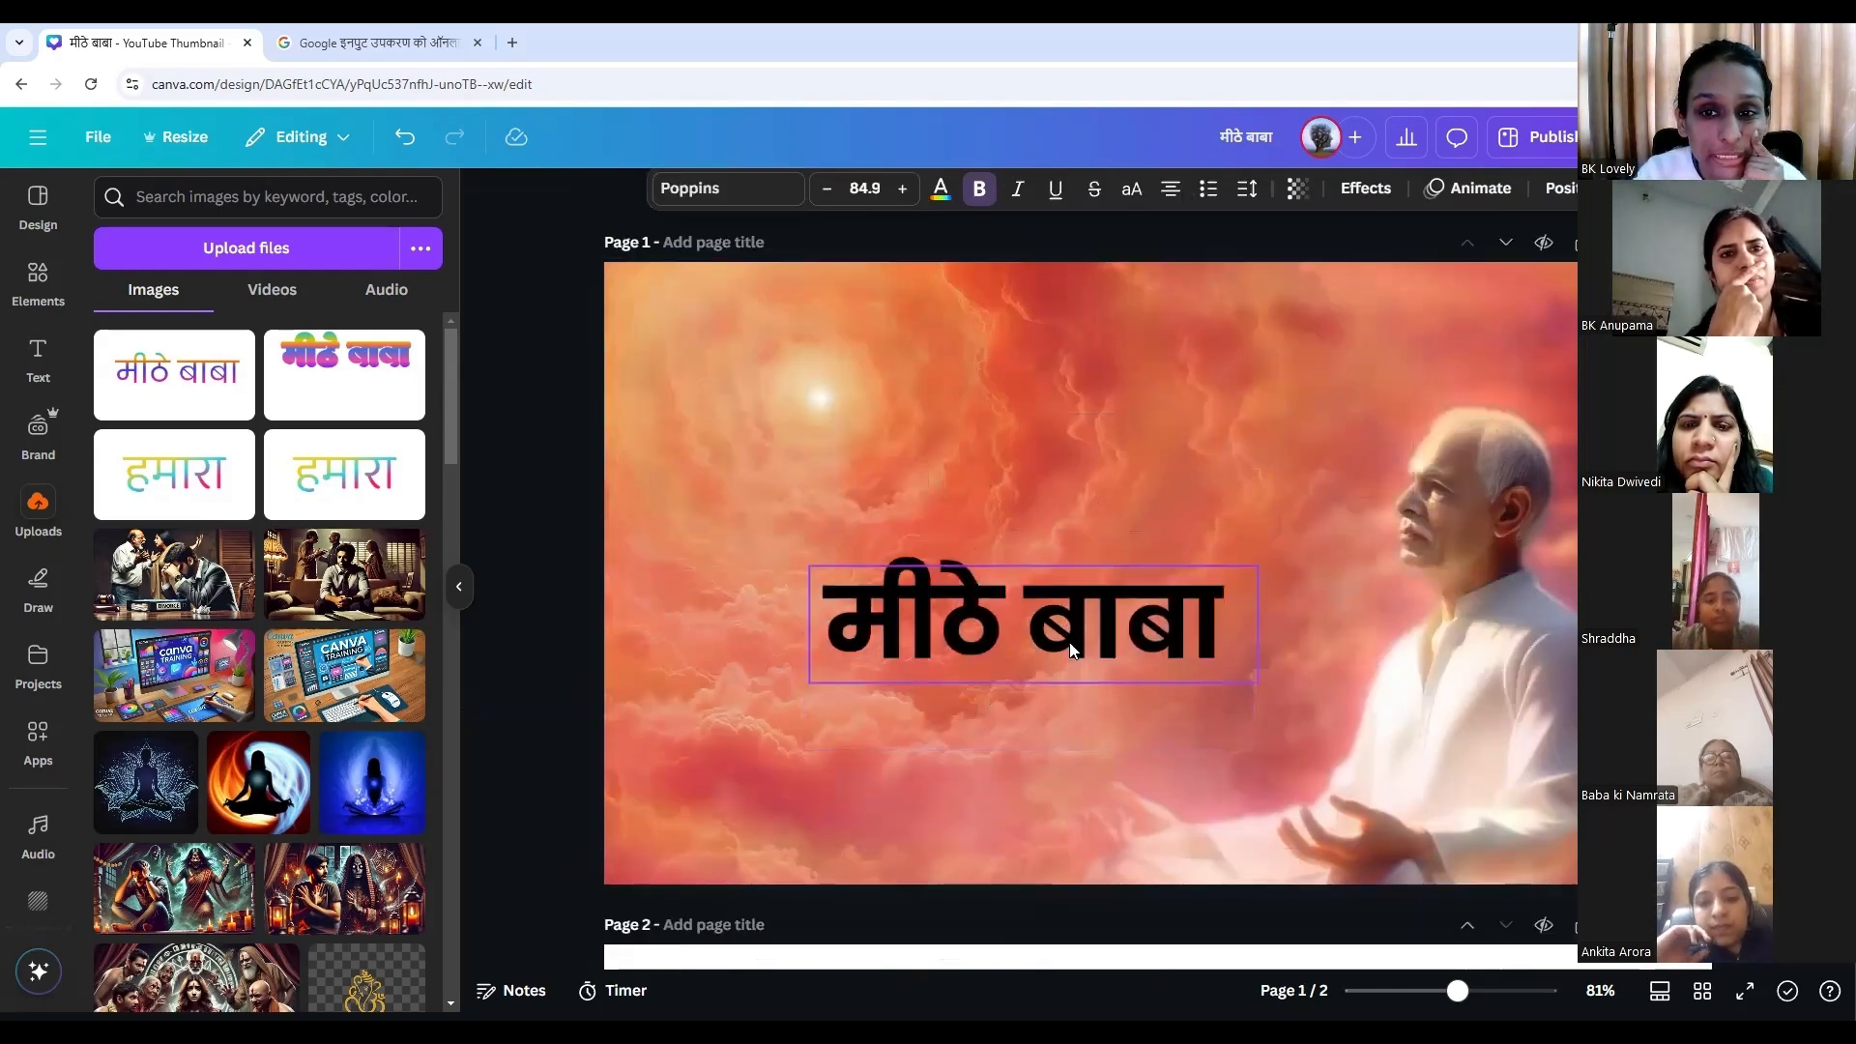
{"action": "left_click", "coordinate": [1204, 520]}
{"action": "left_click", "coordinate": [1141, 633]}
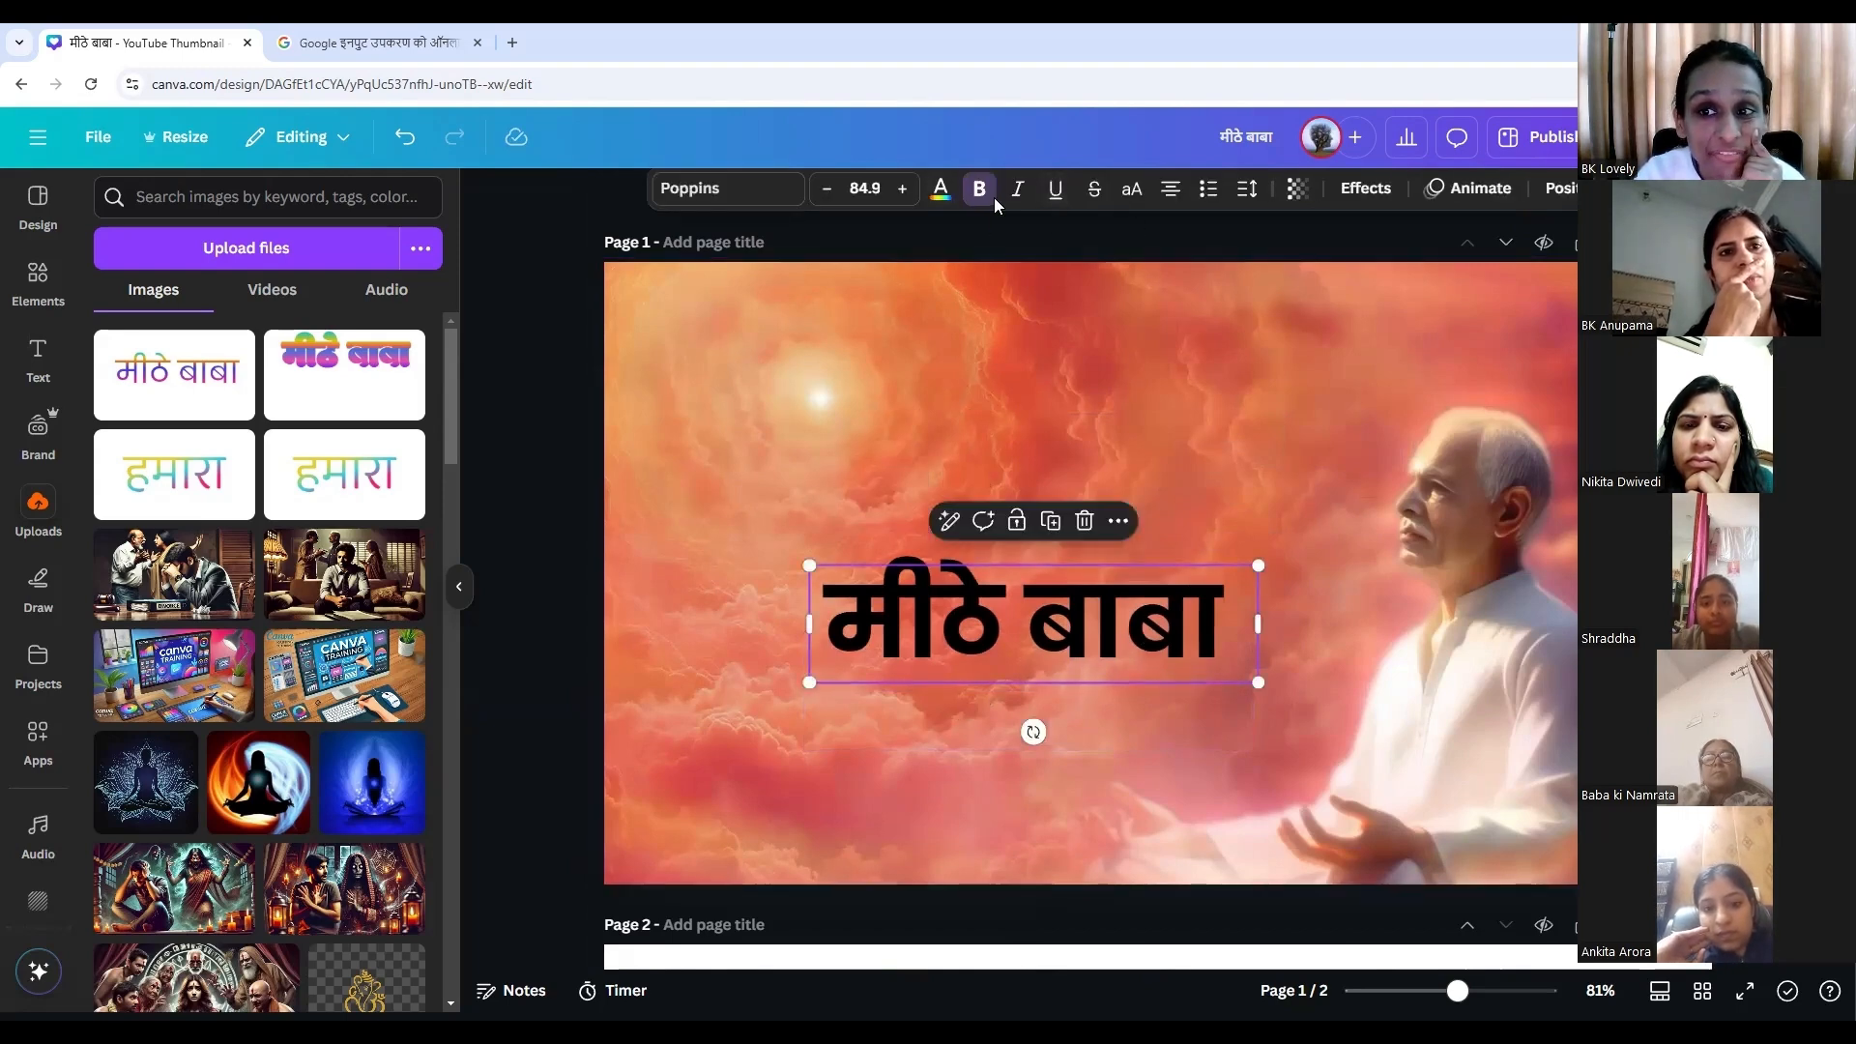
{"action": "left_click", "coordinate": [1363, 187]}
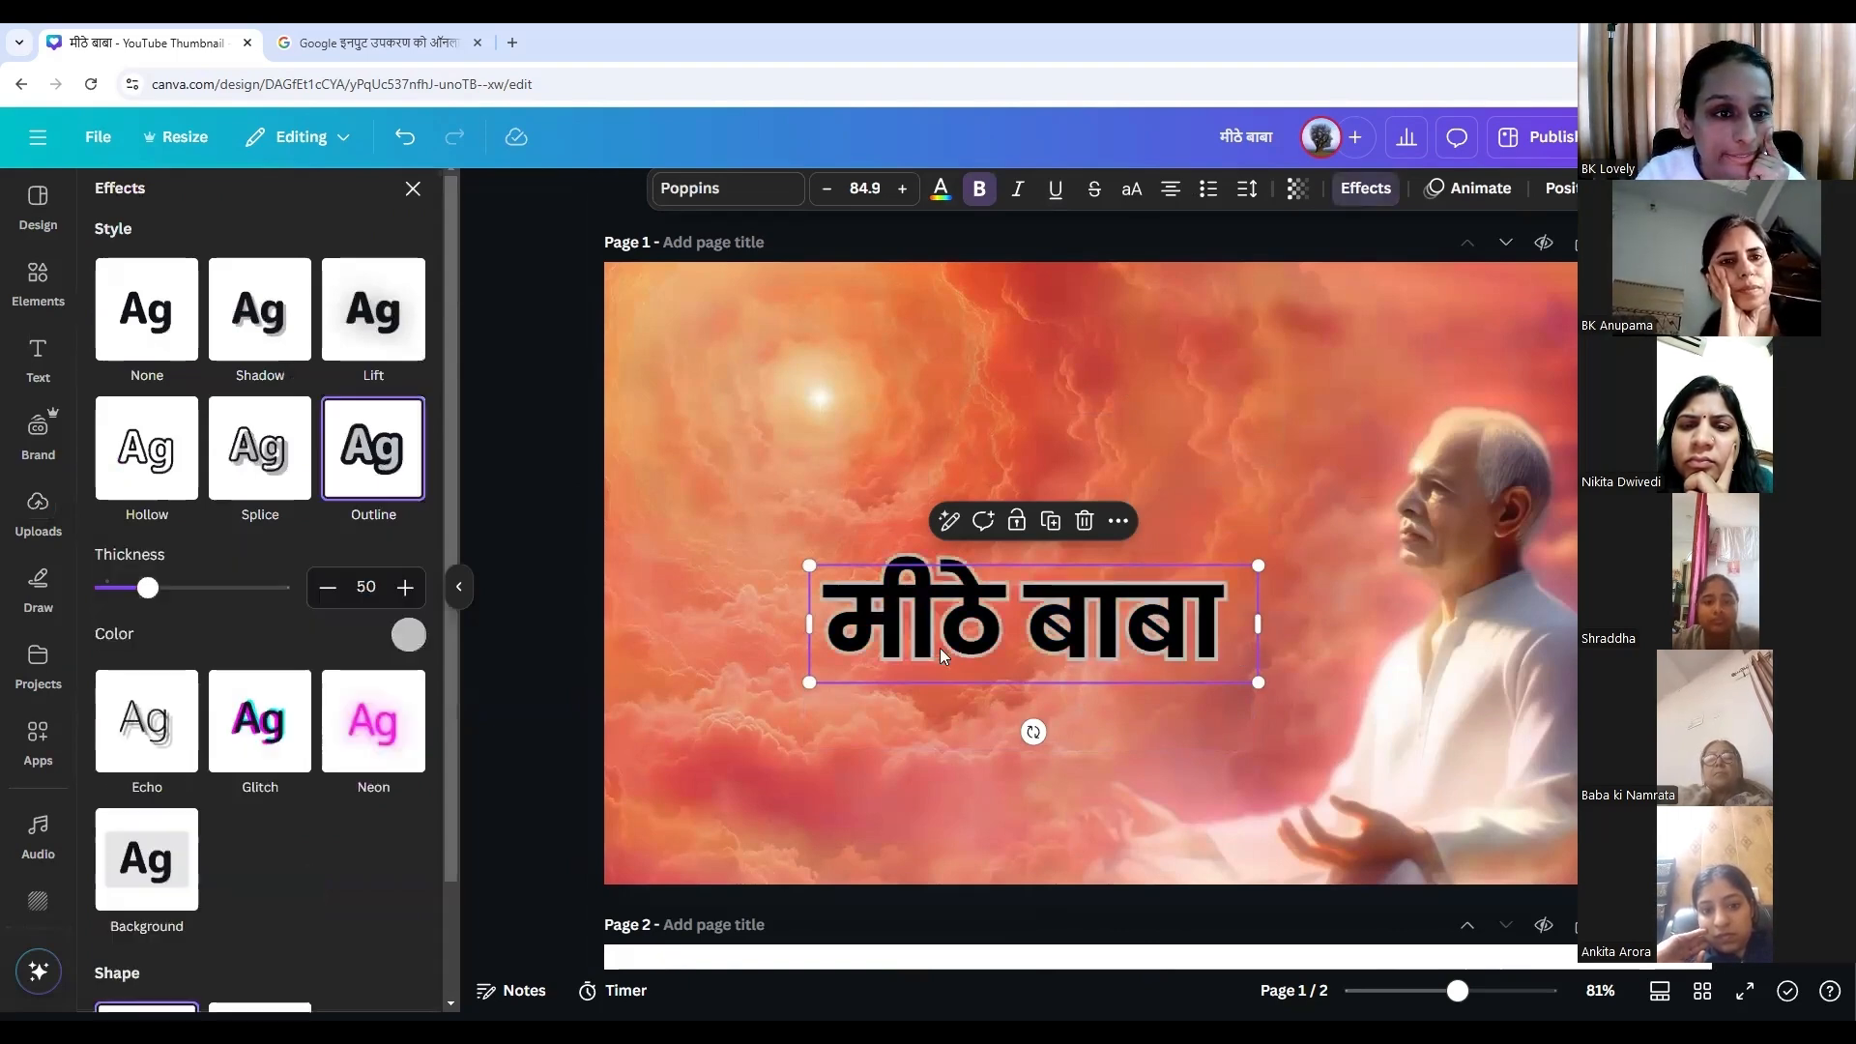
Replace the black text on page 1 with a copy of the gradient text image from page 2, placed to the left of the man.
{"action": "scroll", "coordinate": [988, 619], "scroll_direction": "down", "scroll_amount": 6}
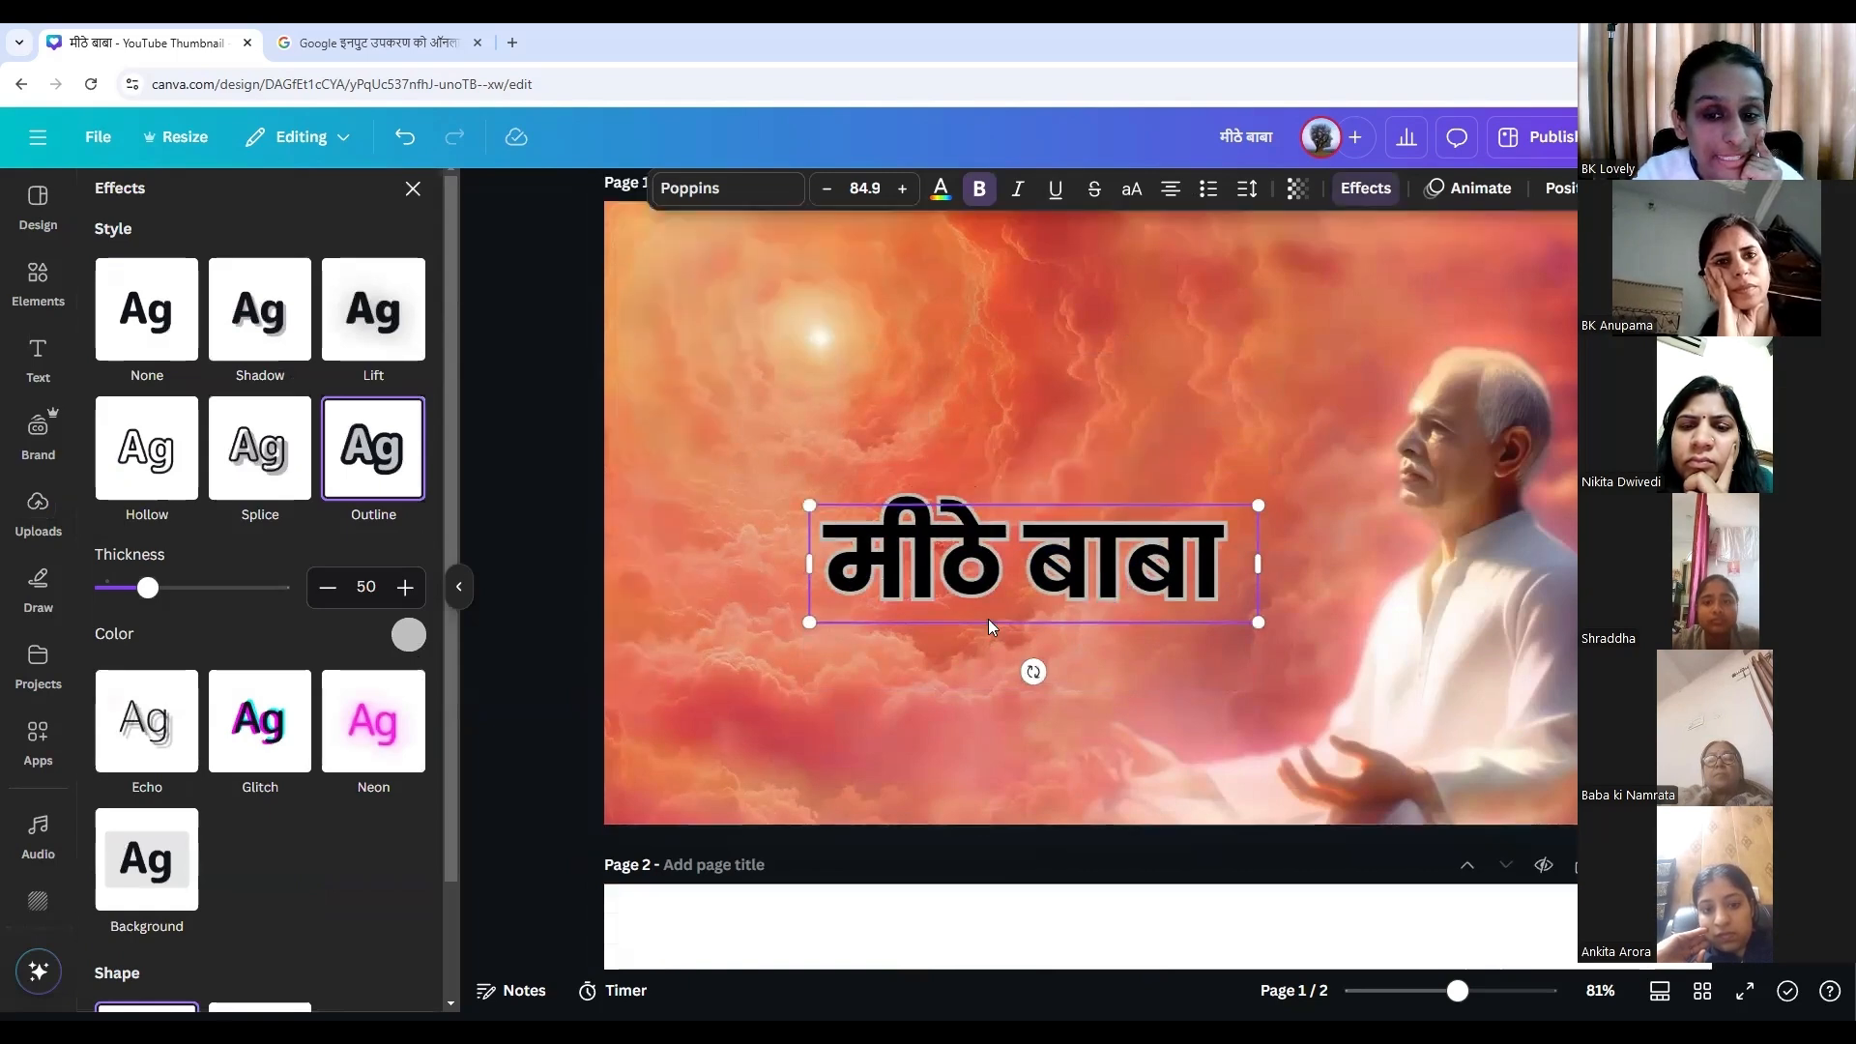
{"action": "left_click", "coordinate": [1237, 634]}
{"action": "left_click_drag", "start_coordinate": [1237, 633], "coordinate": [1277, 643]}
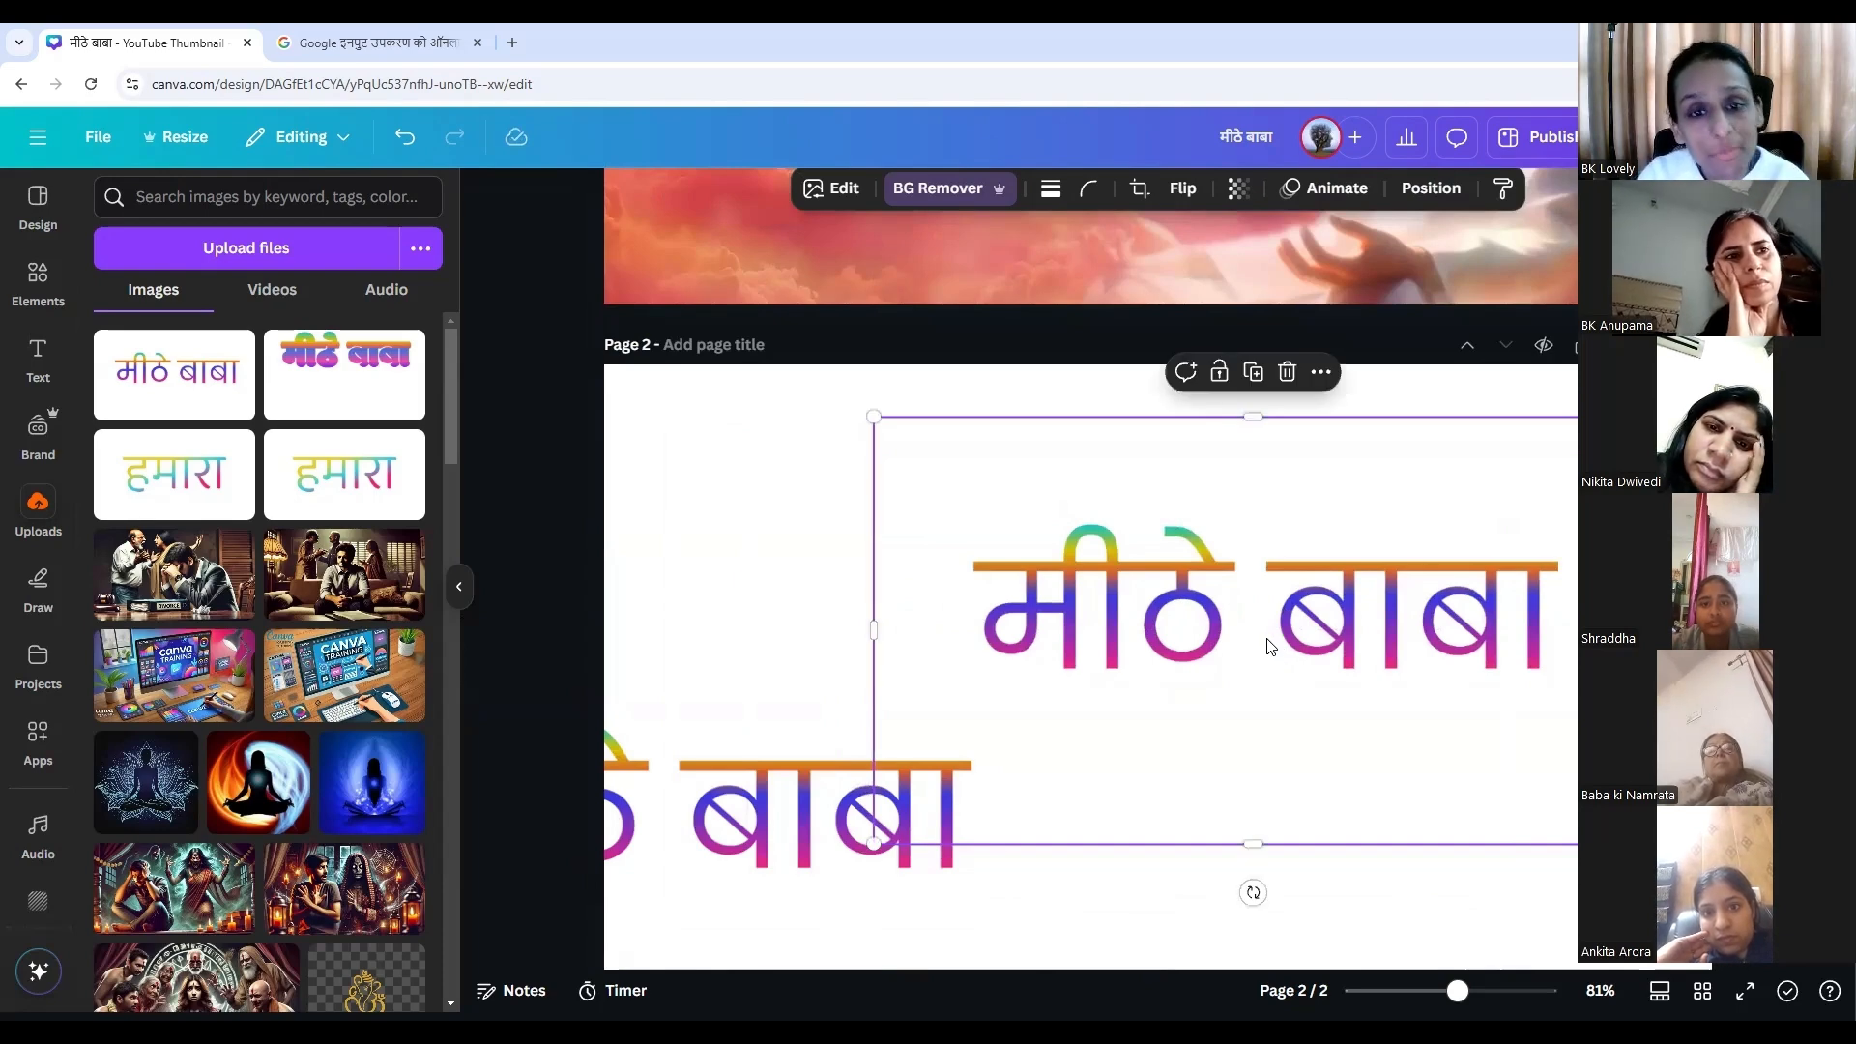
{"action": "scroll", "coordinate": [1267, 643], "scroll_direction": "up", "scroll_amount": 5}
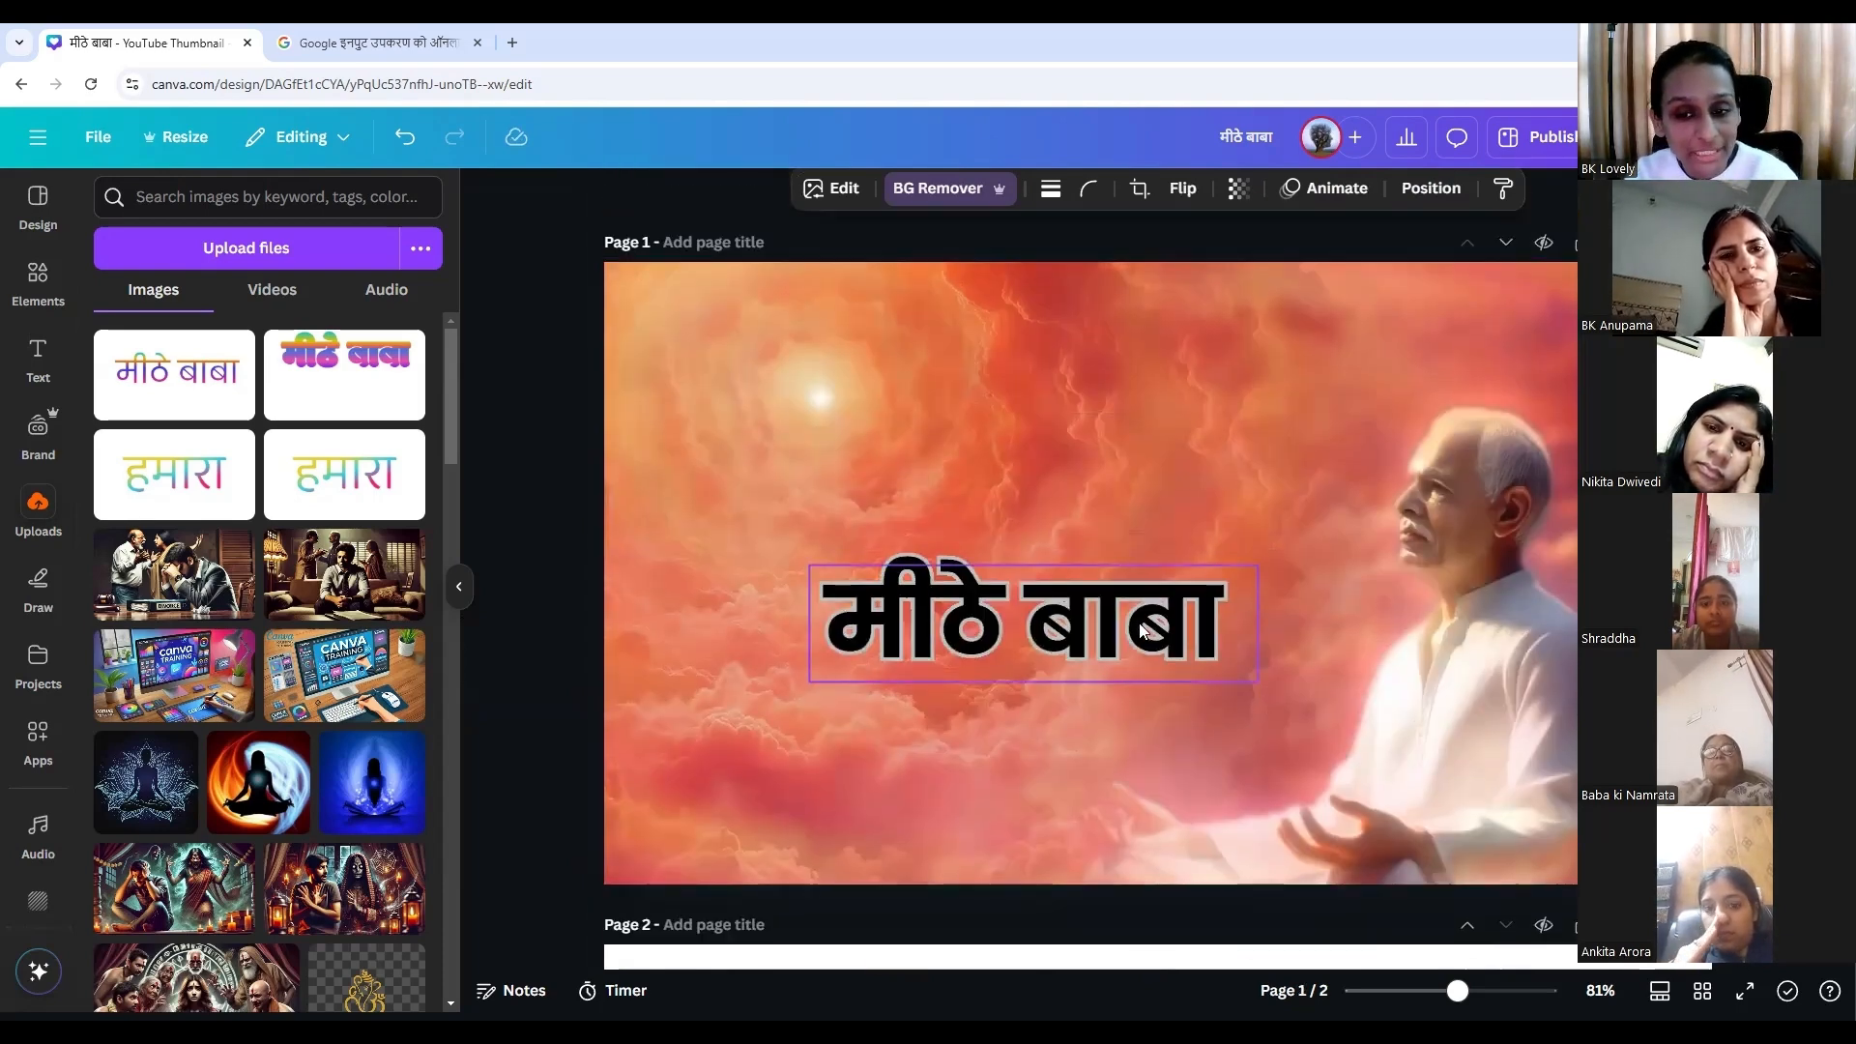
{"action": "scroll", "coordinate": [1297, 862], "scroll_direction": "down", "scroll_amount": 3}
{"action": "scroll", "coordinate": [1257, 858], "scroll_direction": "up", "scroll_amount": 3}
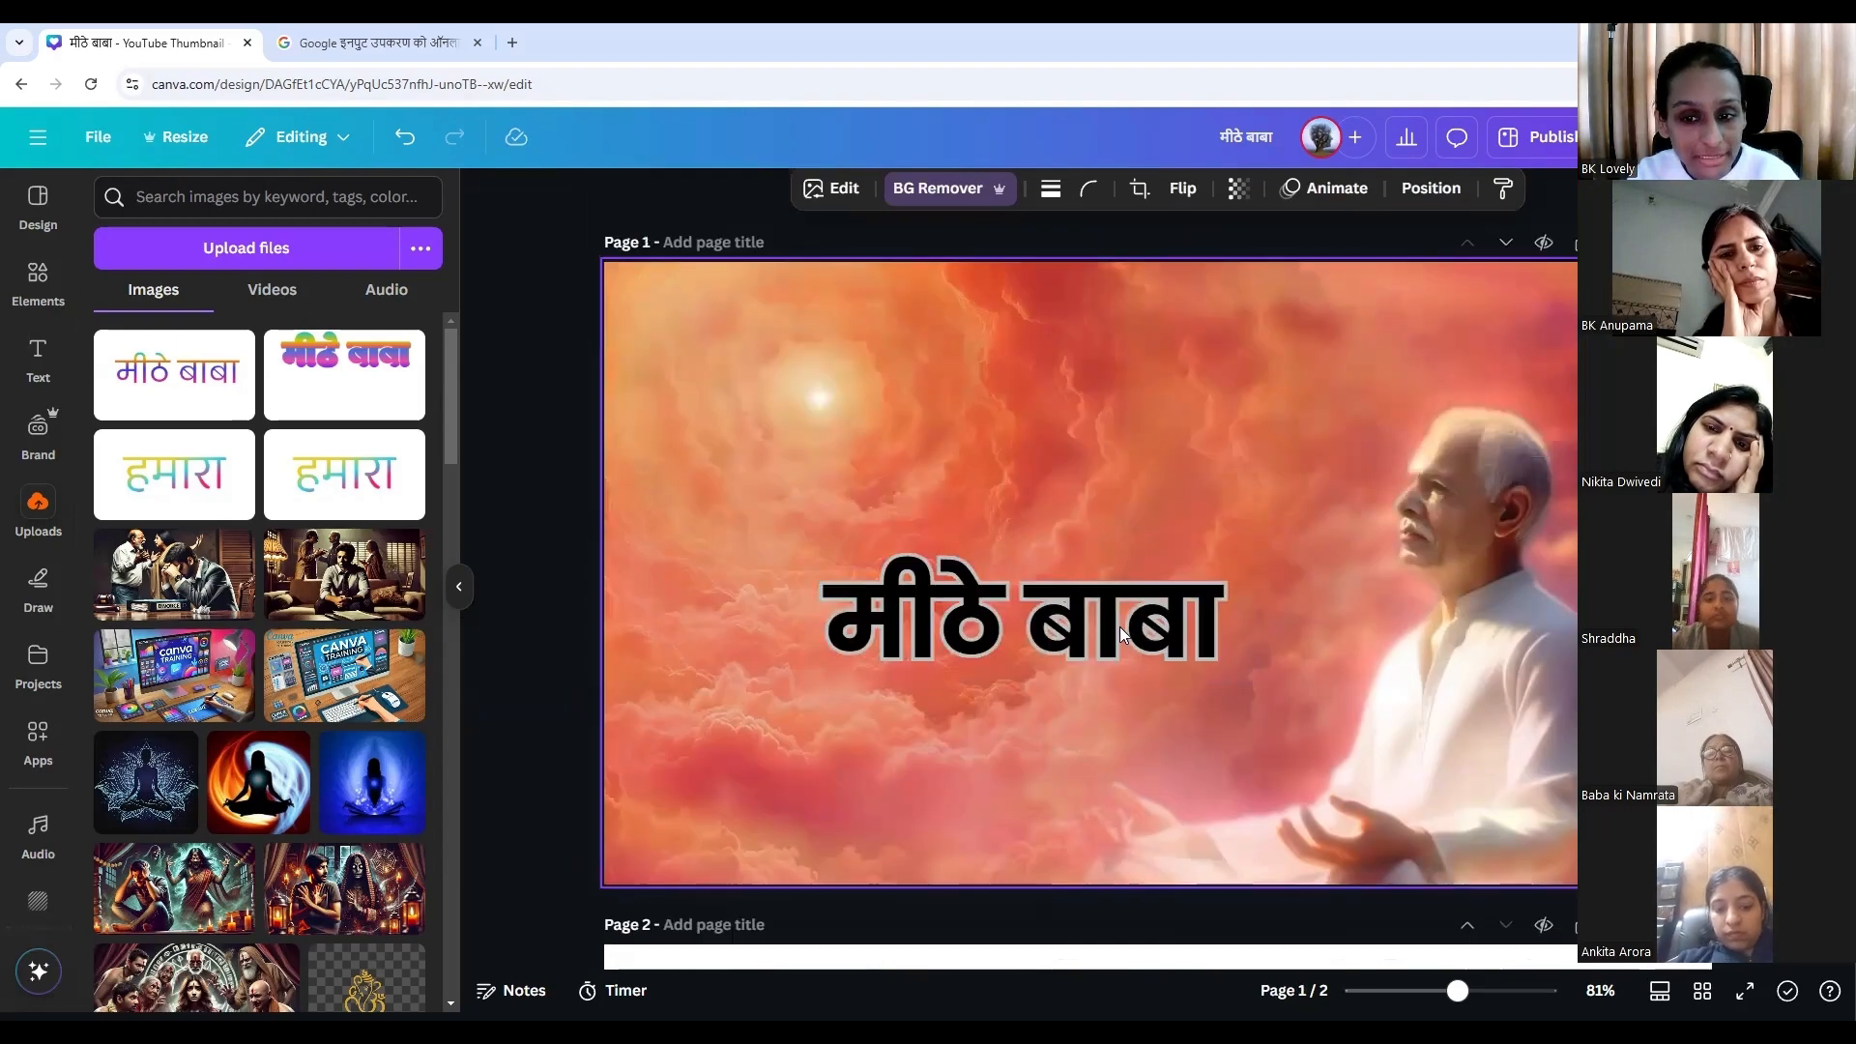
{"action": "left_click", "coordinate": [1119, 627]}
{"action": "key", "text": "Delete"}
{"action": "key", "text": "ctrl+v"}
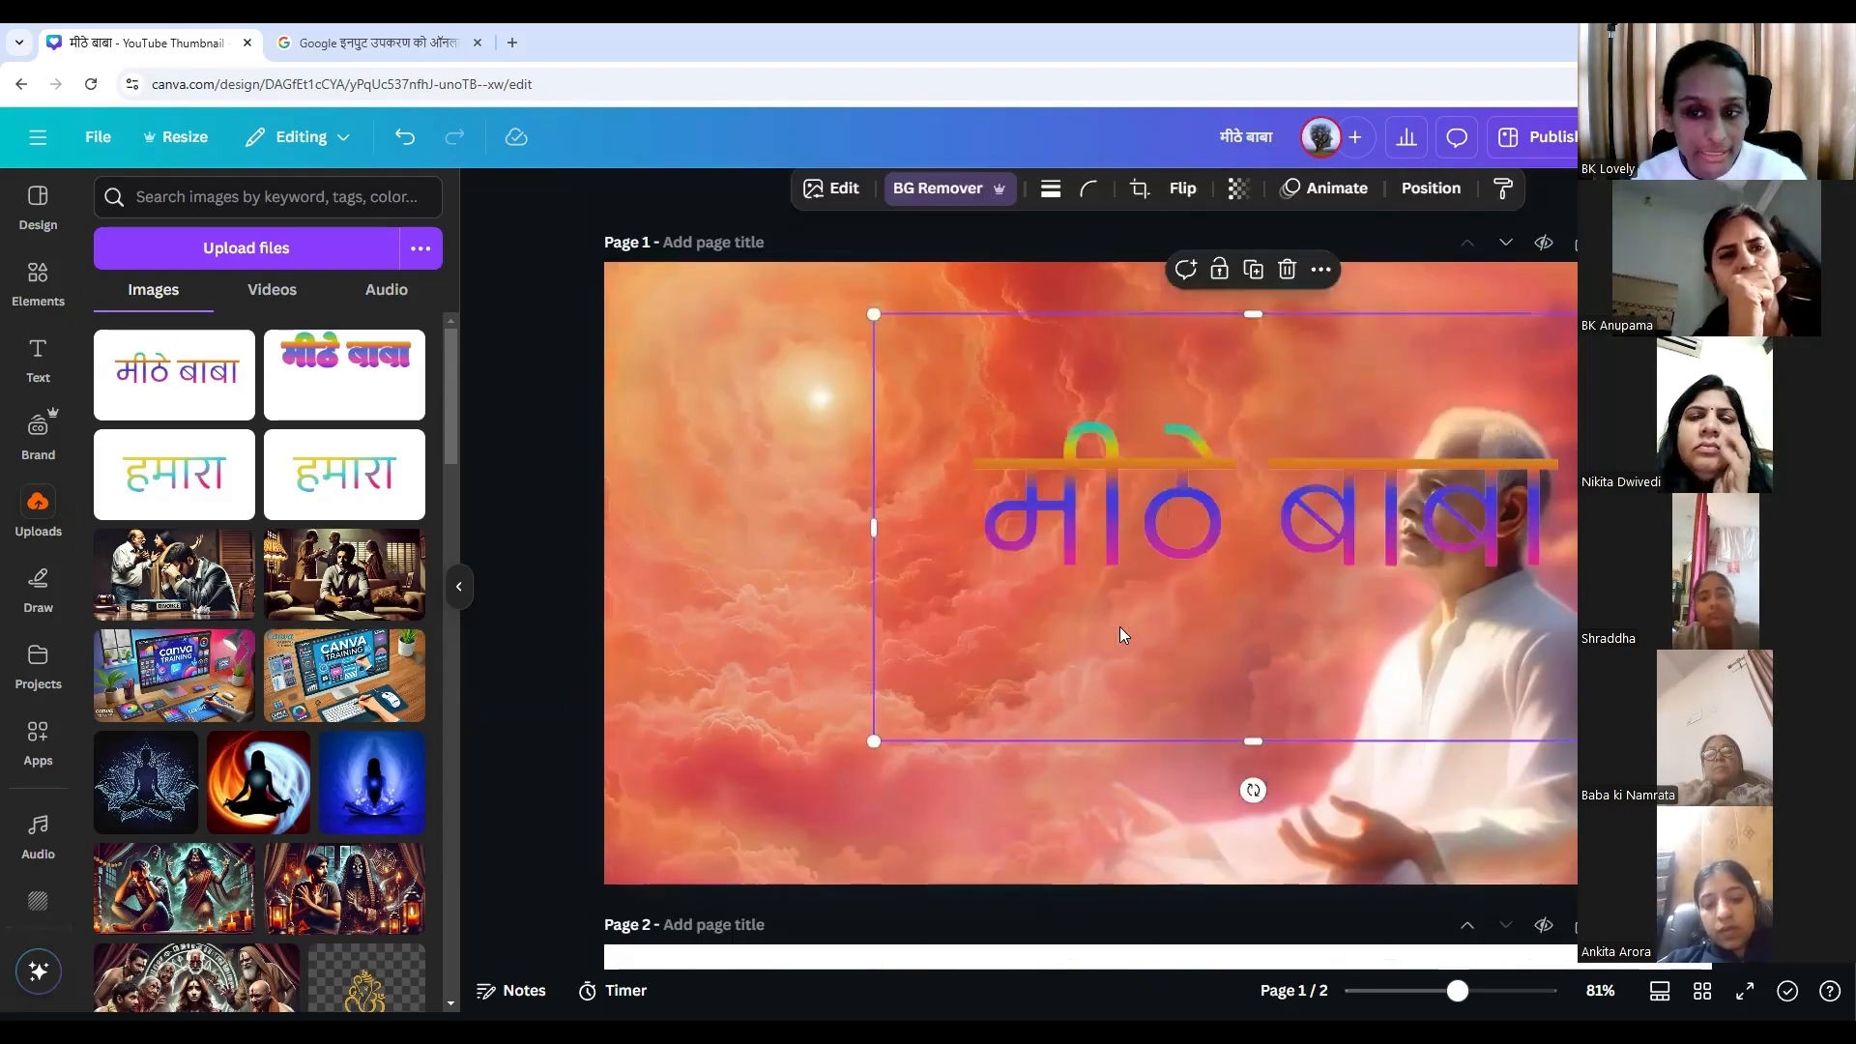
{"action": "left_click_drag", "start_coordinate": [1249, 580], "coordinate": [1035, 655]}
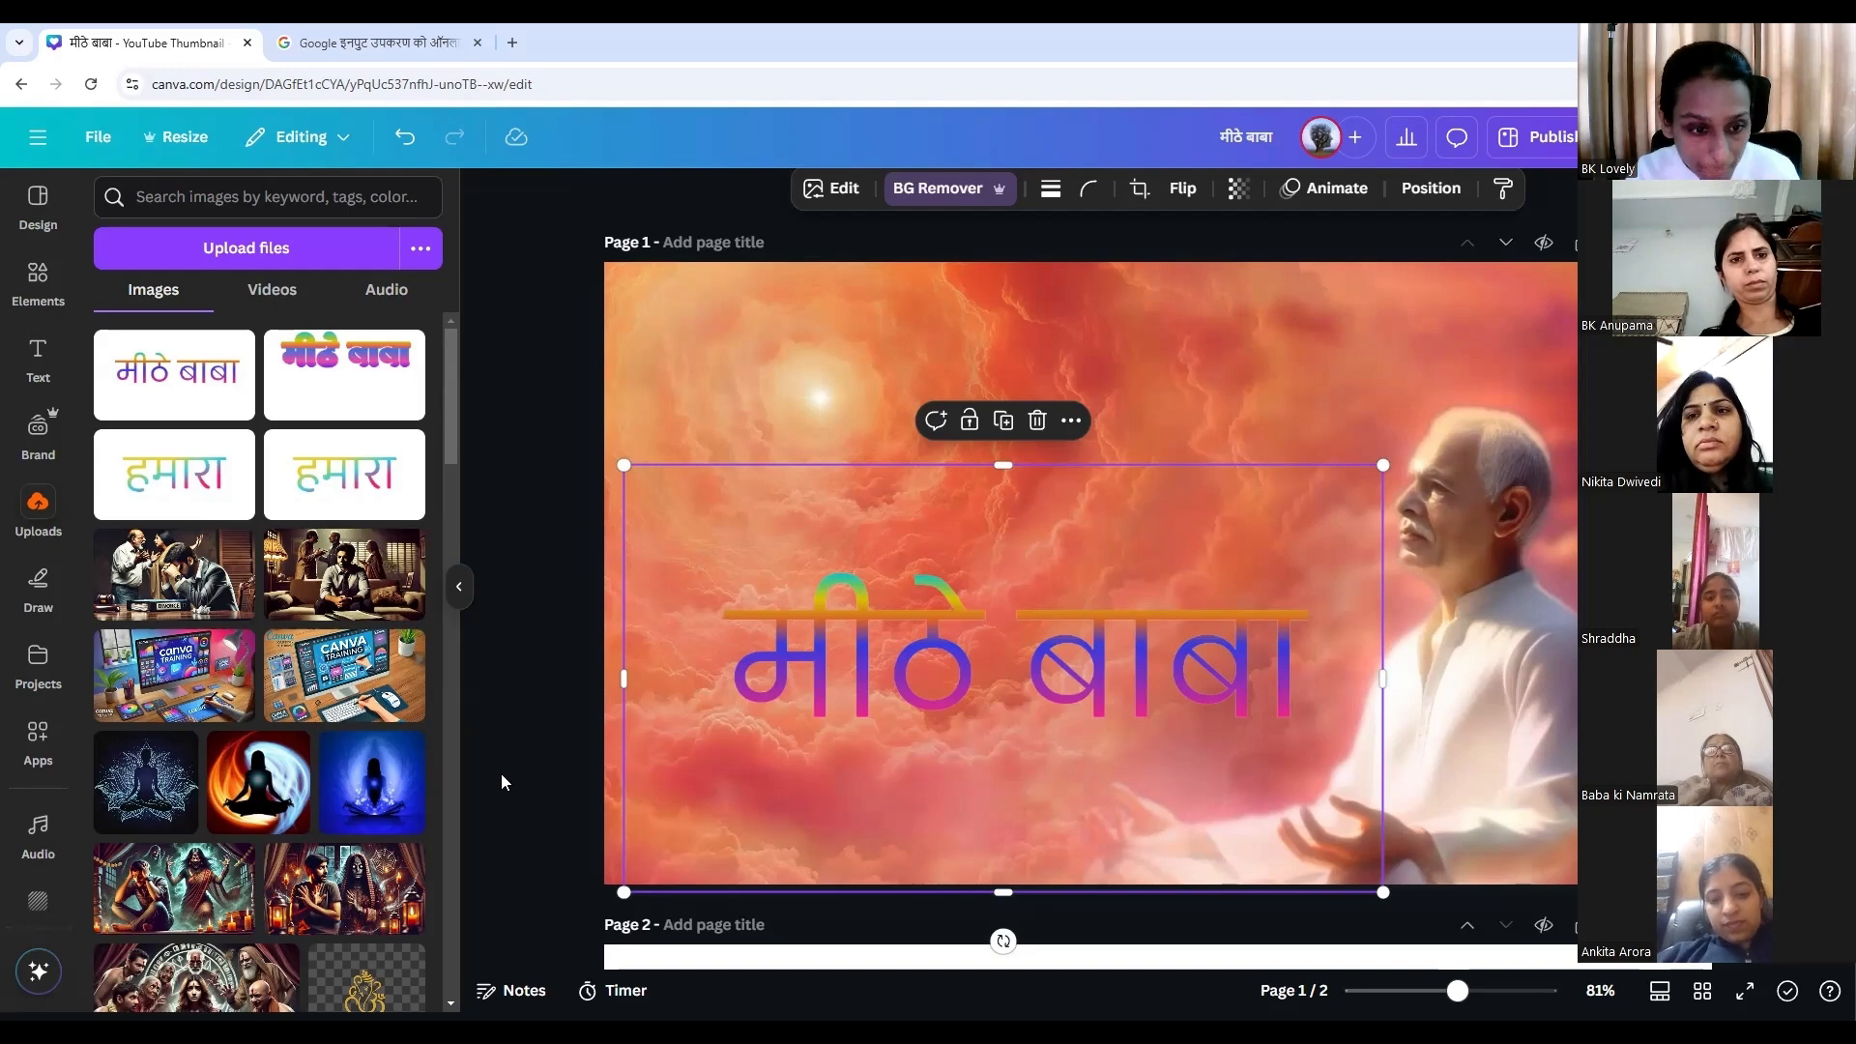
{"action": "left_click_drag", "start_coordinate": [1042, 652], "coordinate": [1044, 617]}
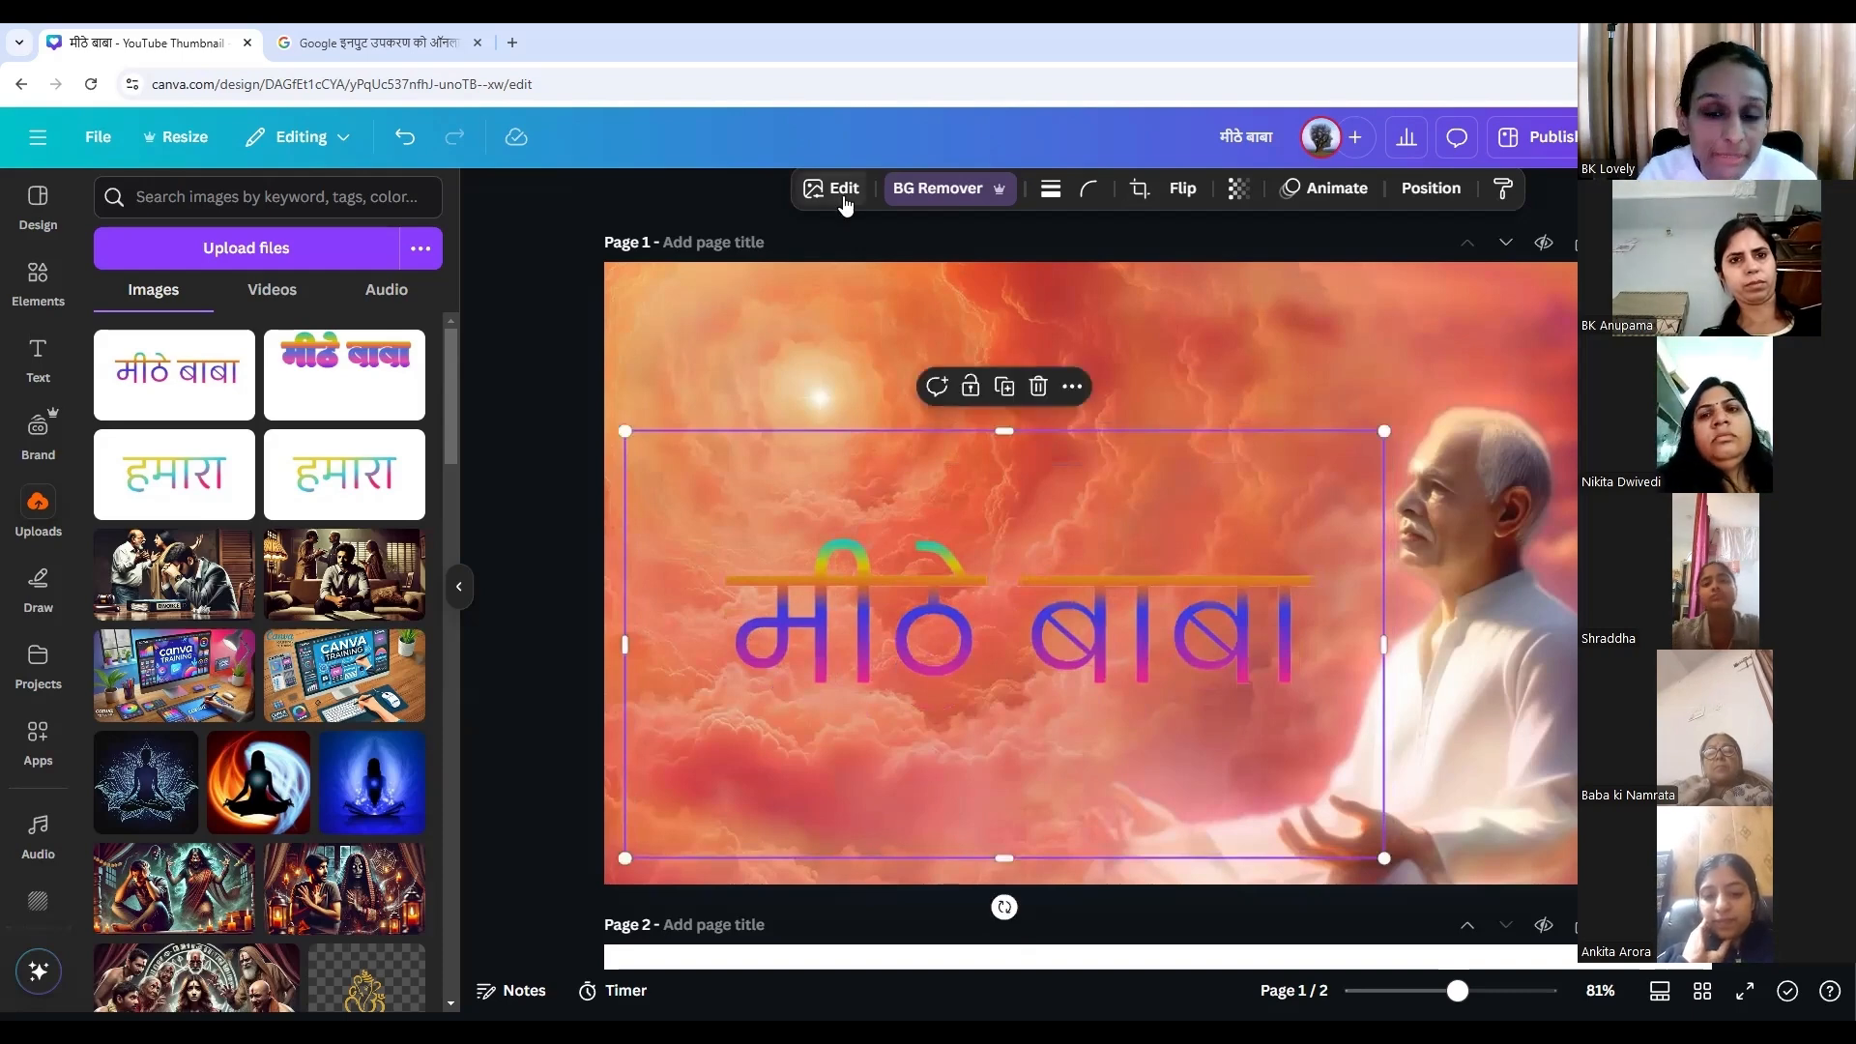
Apply an Outline shadow of size 27 to the gradient text image on page 1.
{"action": "left_click", "coordinate": [843, 194]}
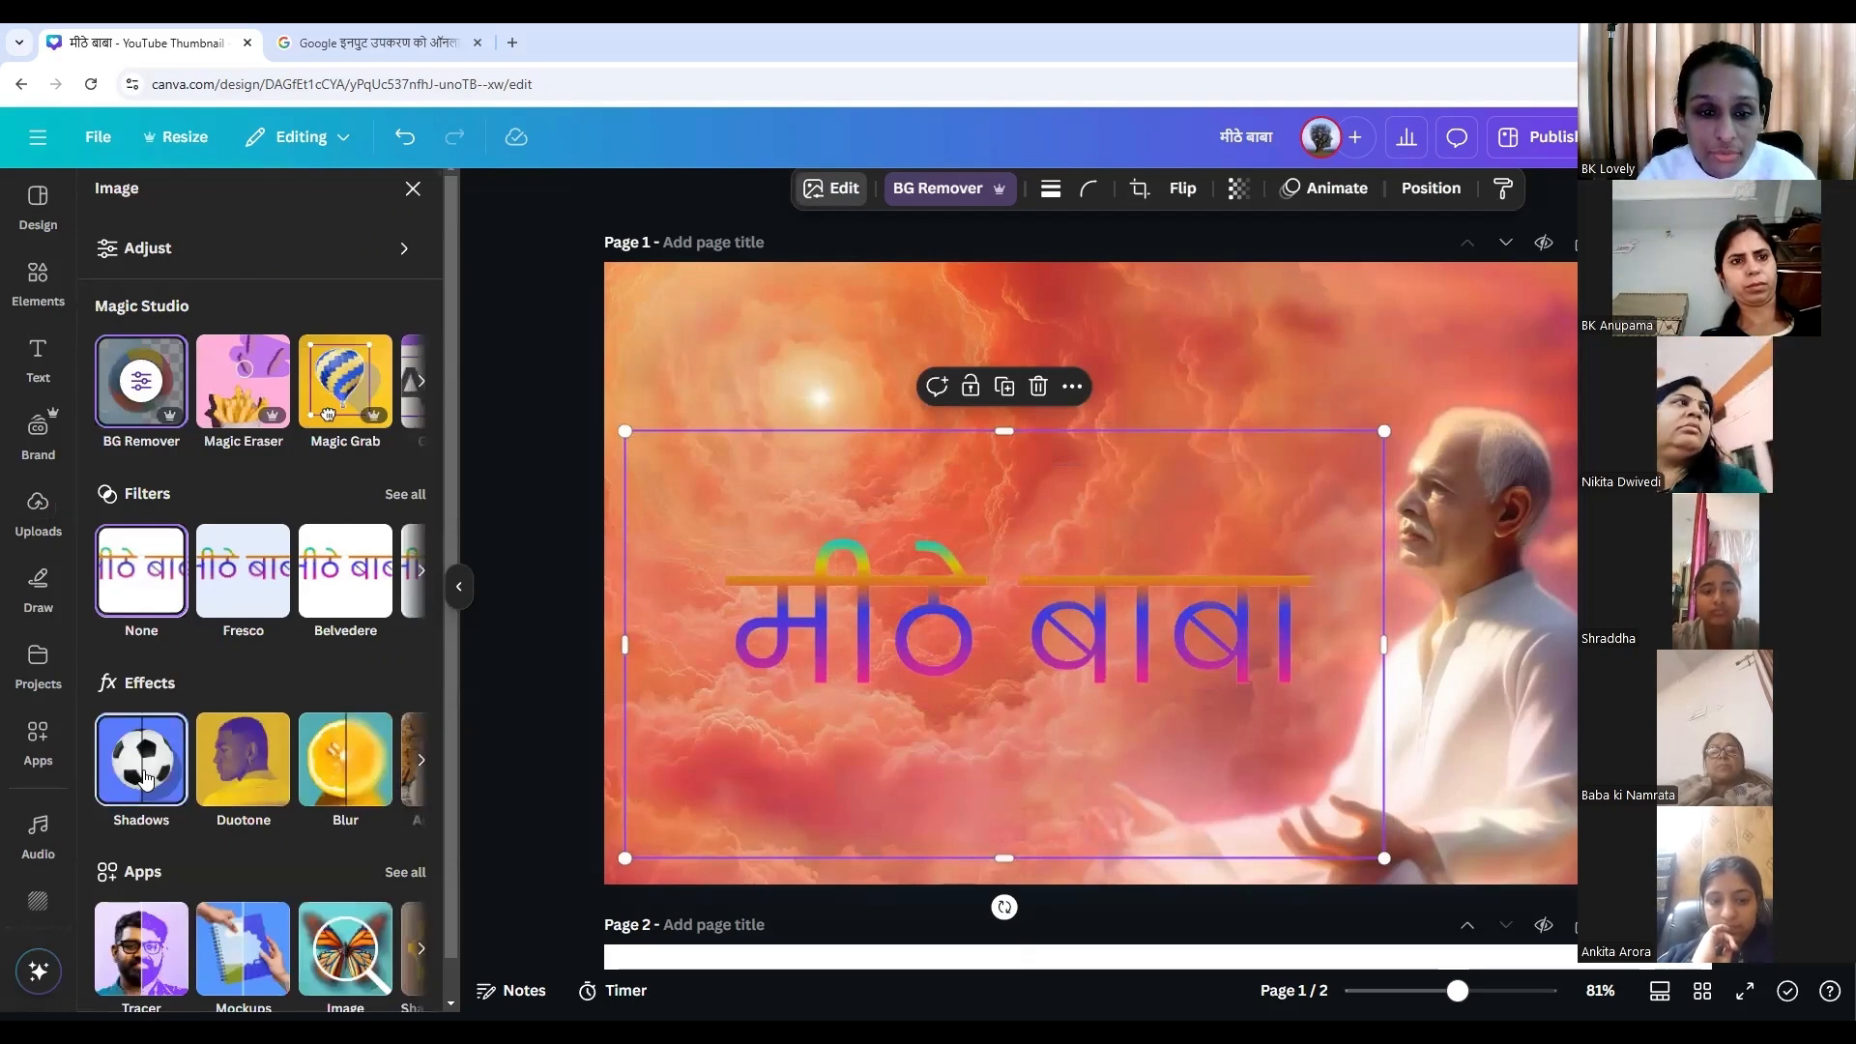
{"action": "left_click", "coordinate": [143, 778]}
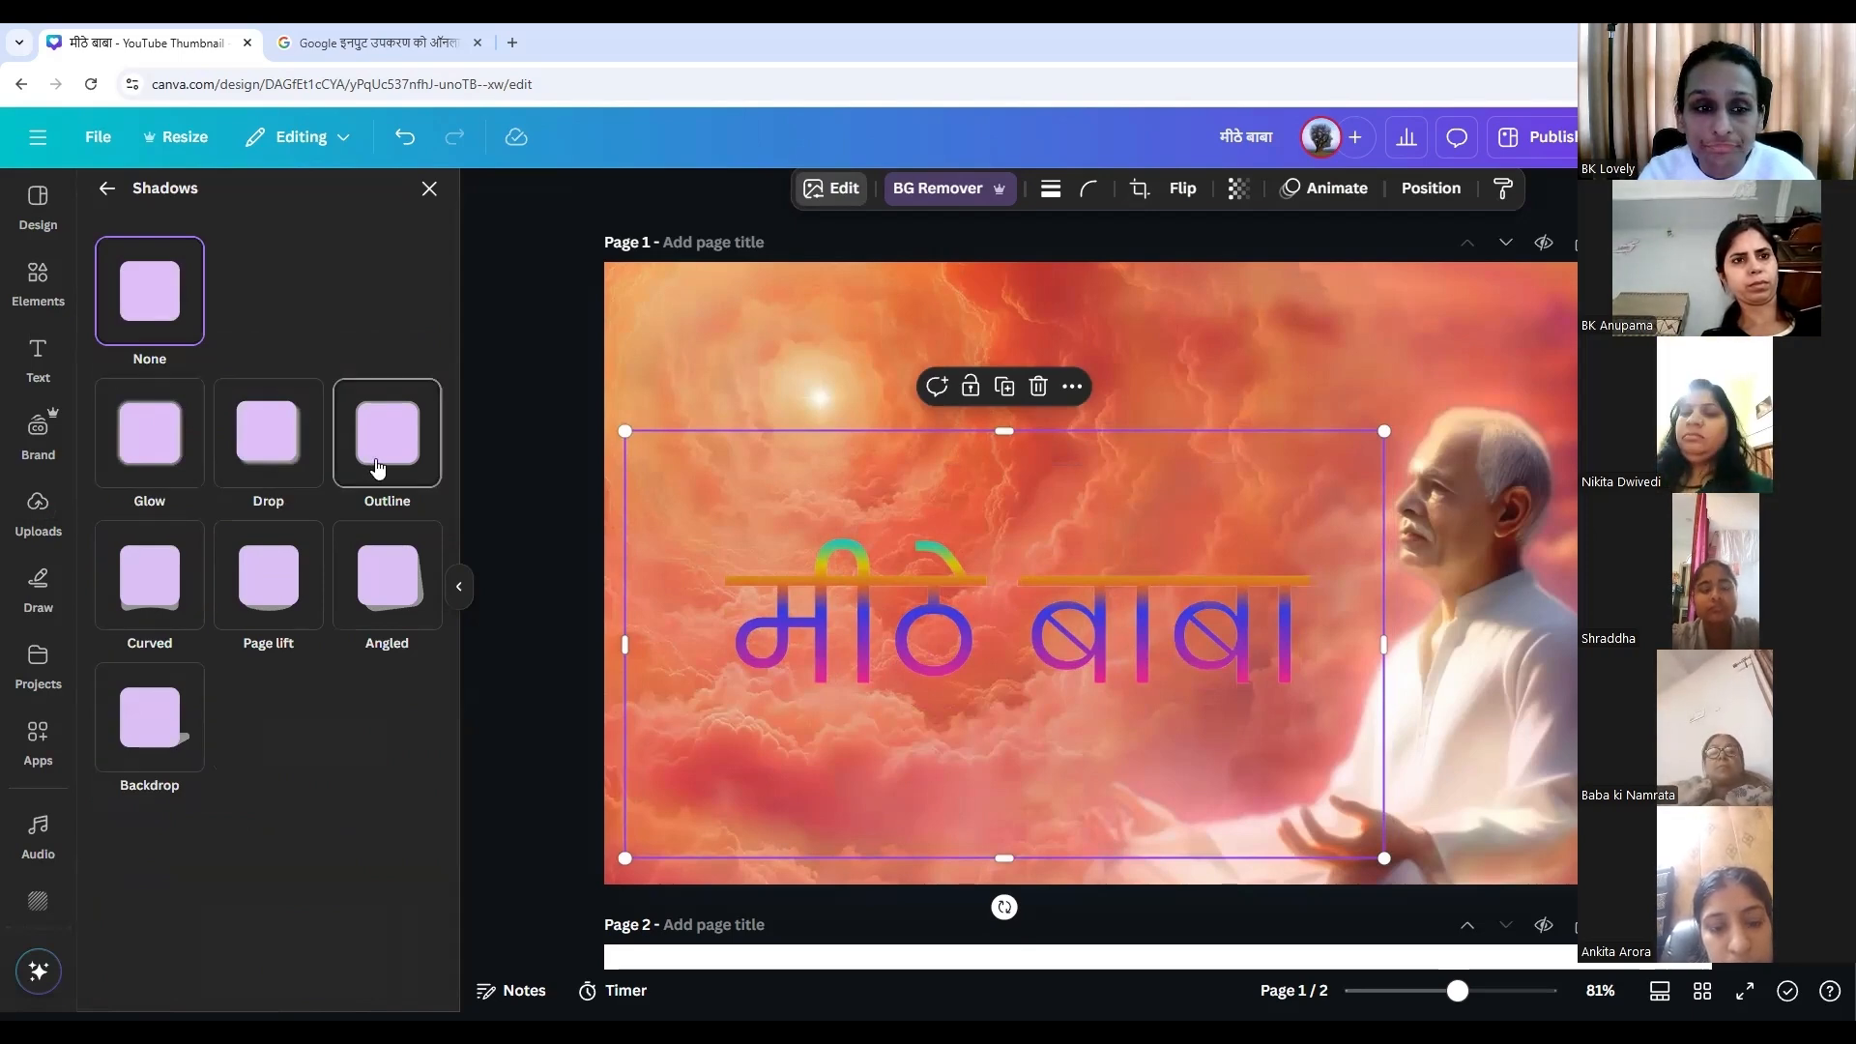
{"action": "left_click", "coordinate": [377, 468]}
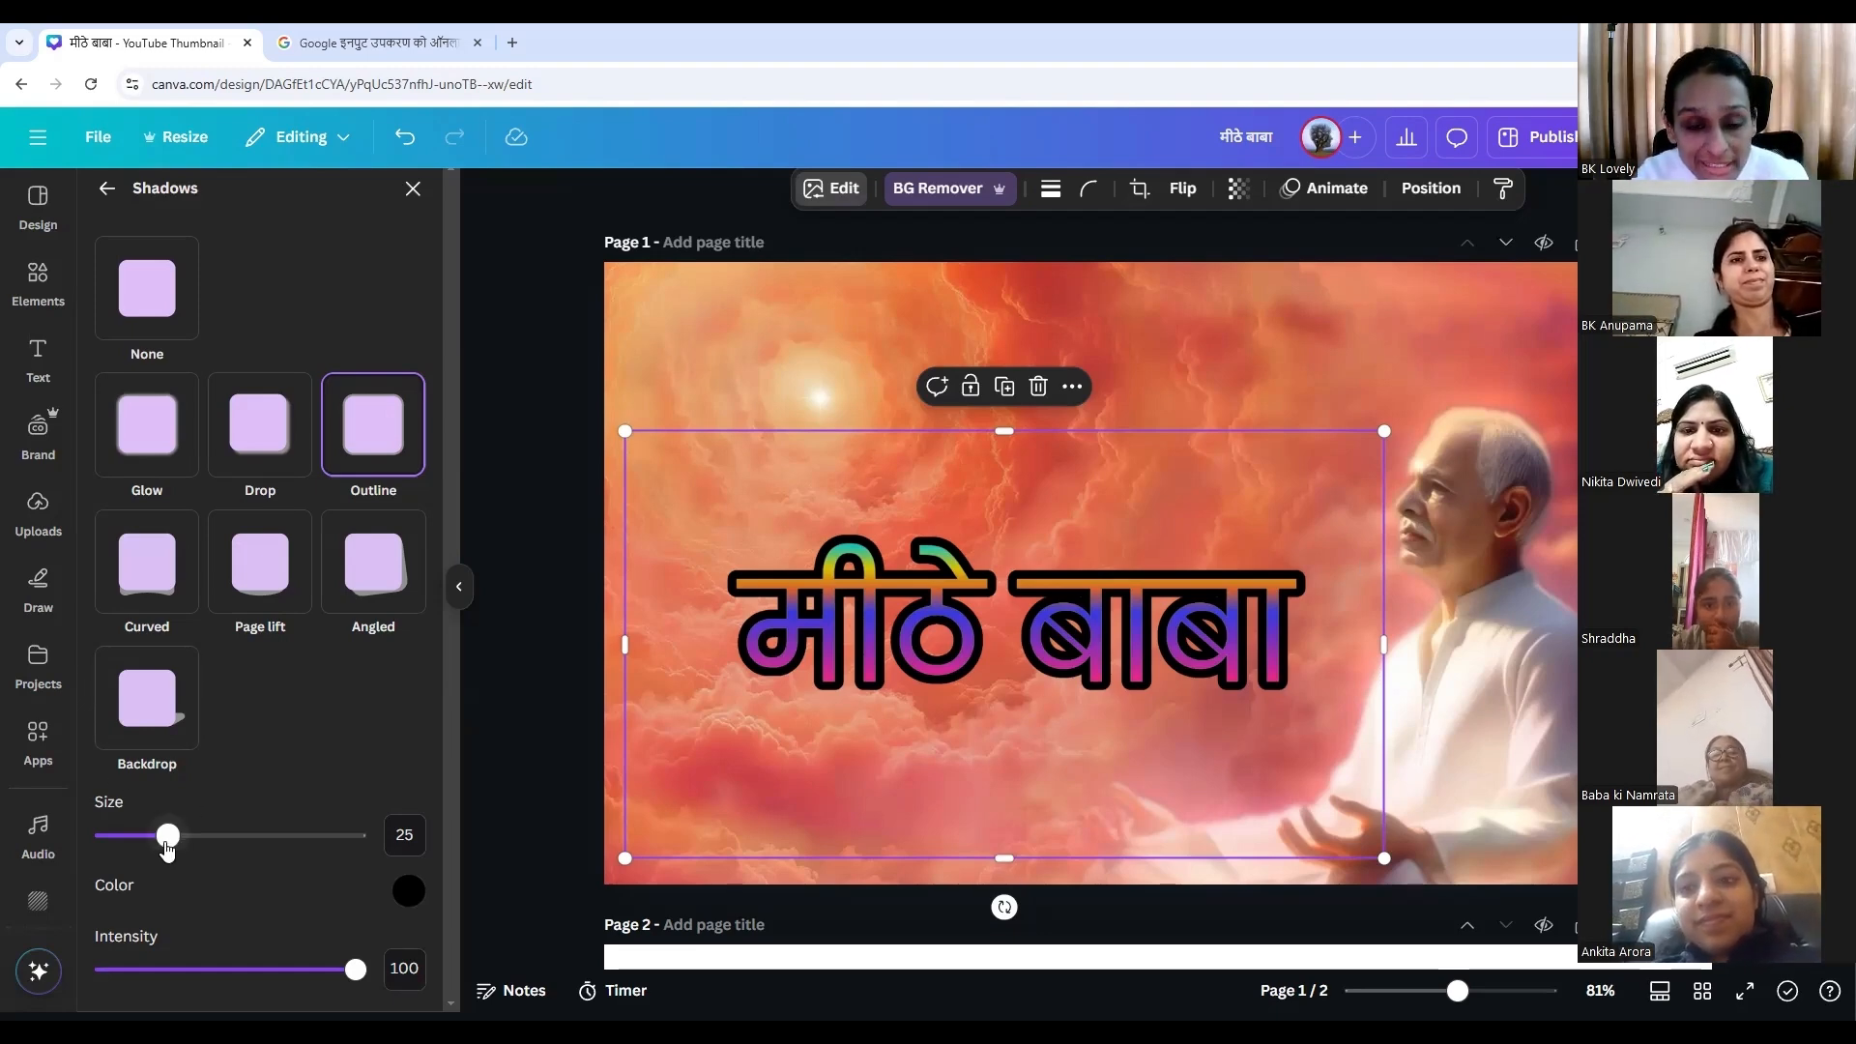
{"action": "mouse_move", "coordinate": [166, 847]}
{"action": "left_mouse_down"}
{"action": "mouse_move", "coordinate": [251, 851]}
{"action": "mouse_move", "coordinate": [174, 868]}
{"action": "left_mouse_up"}
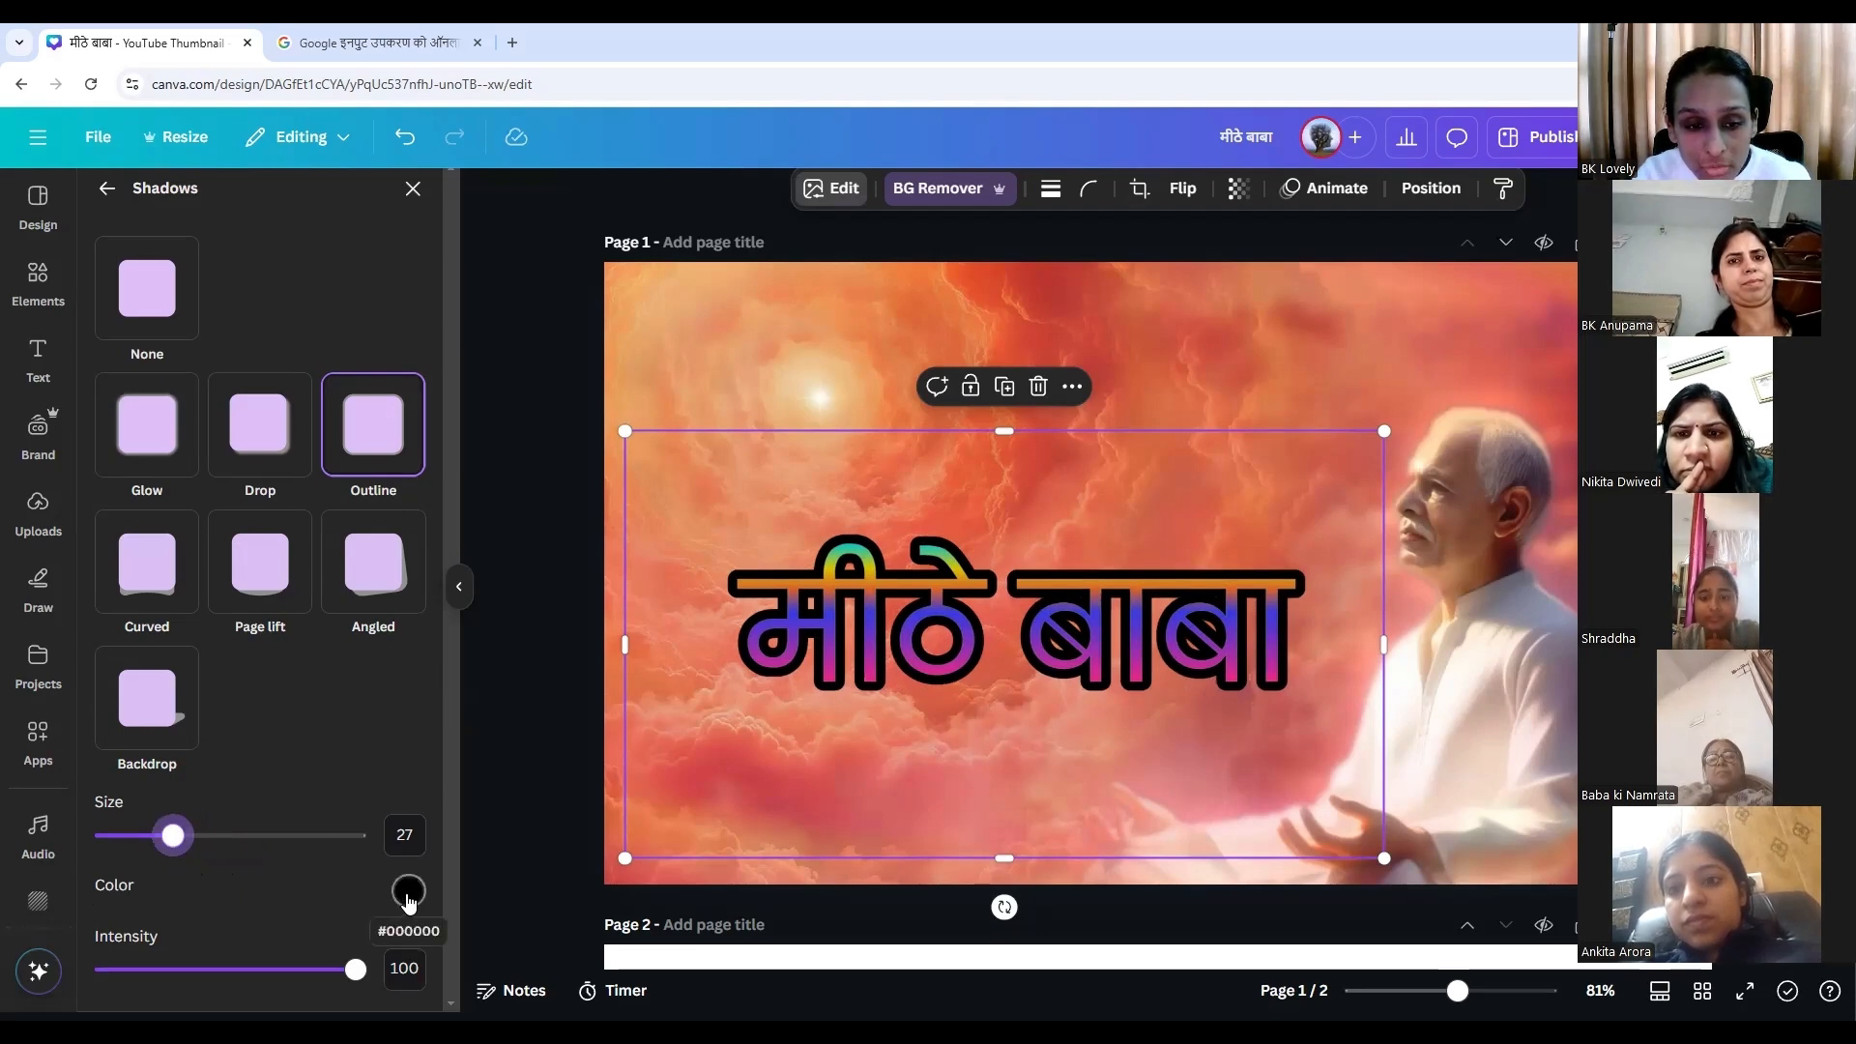
Try a near-white outline colour on the gradient text image and set it to near-black #100101.
{"action": "left_click", "coordinate": [407, 894]}
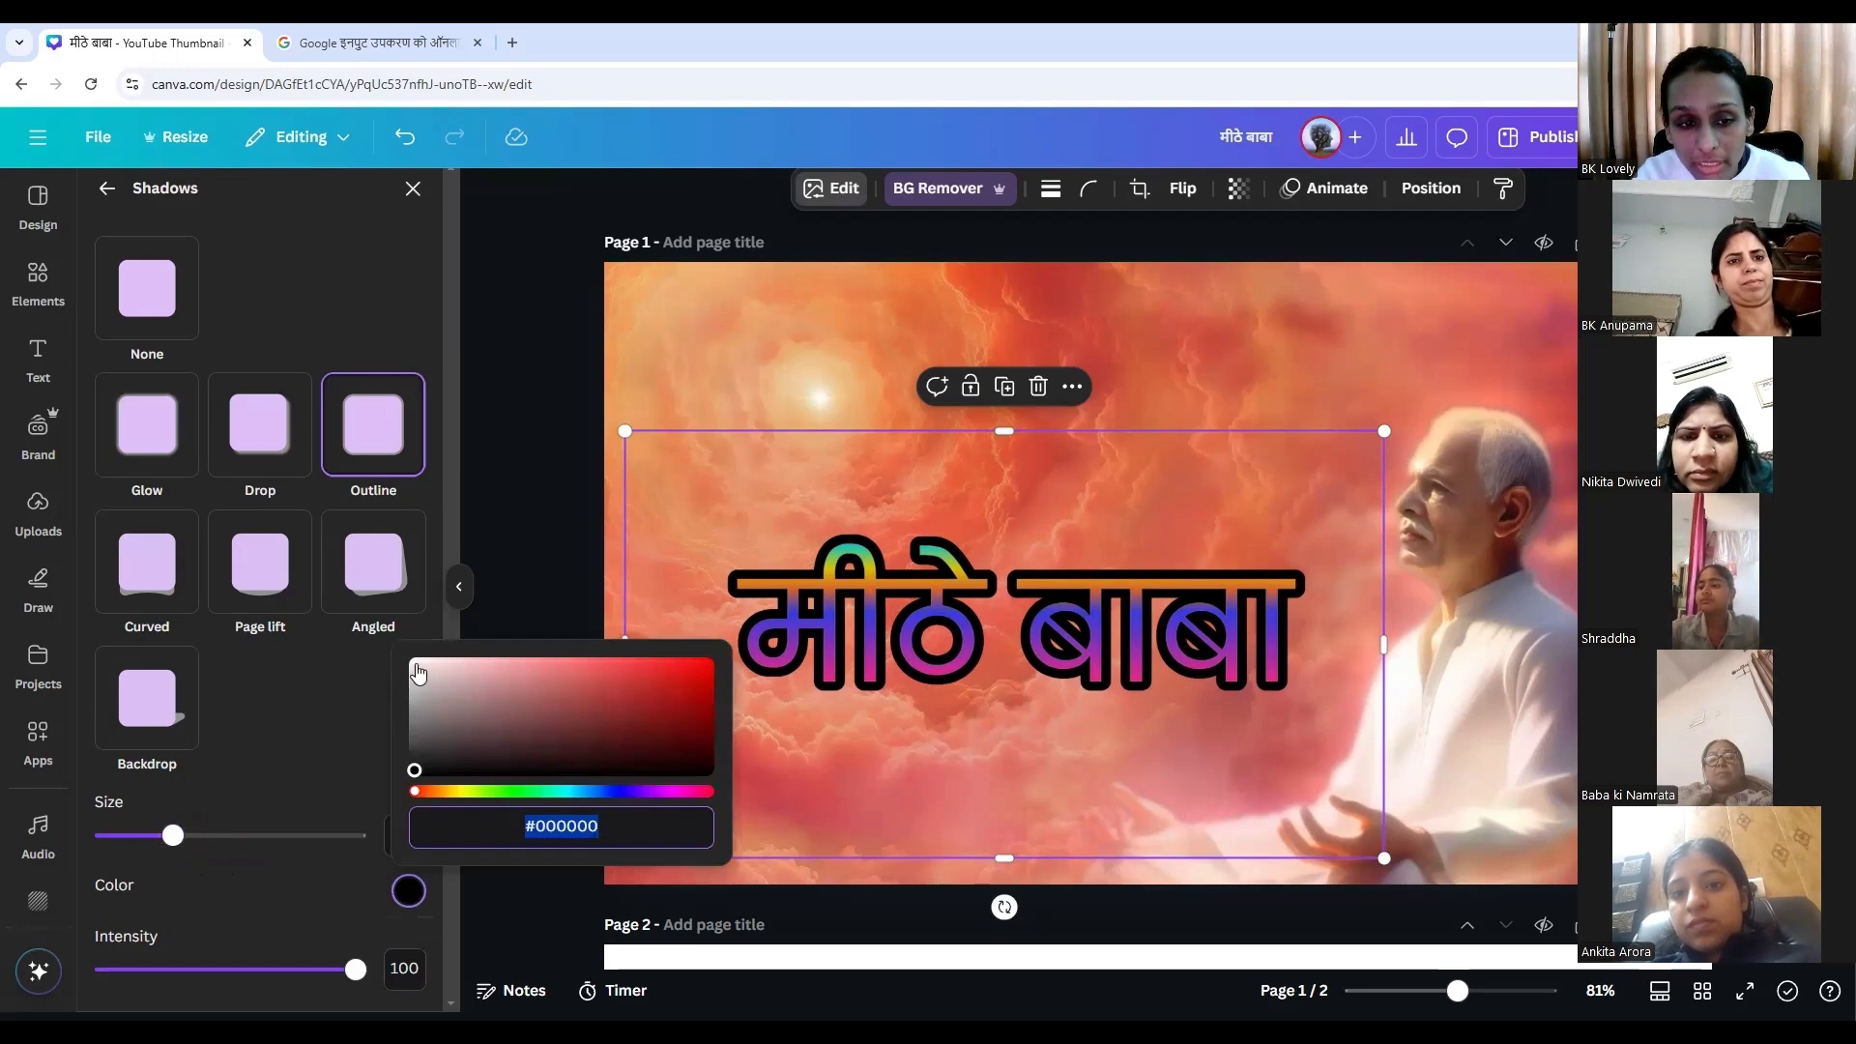
{"action": "left_click", "coordinate": [415, 665]}
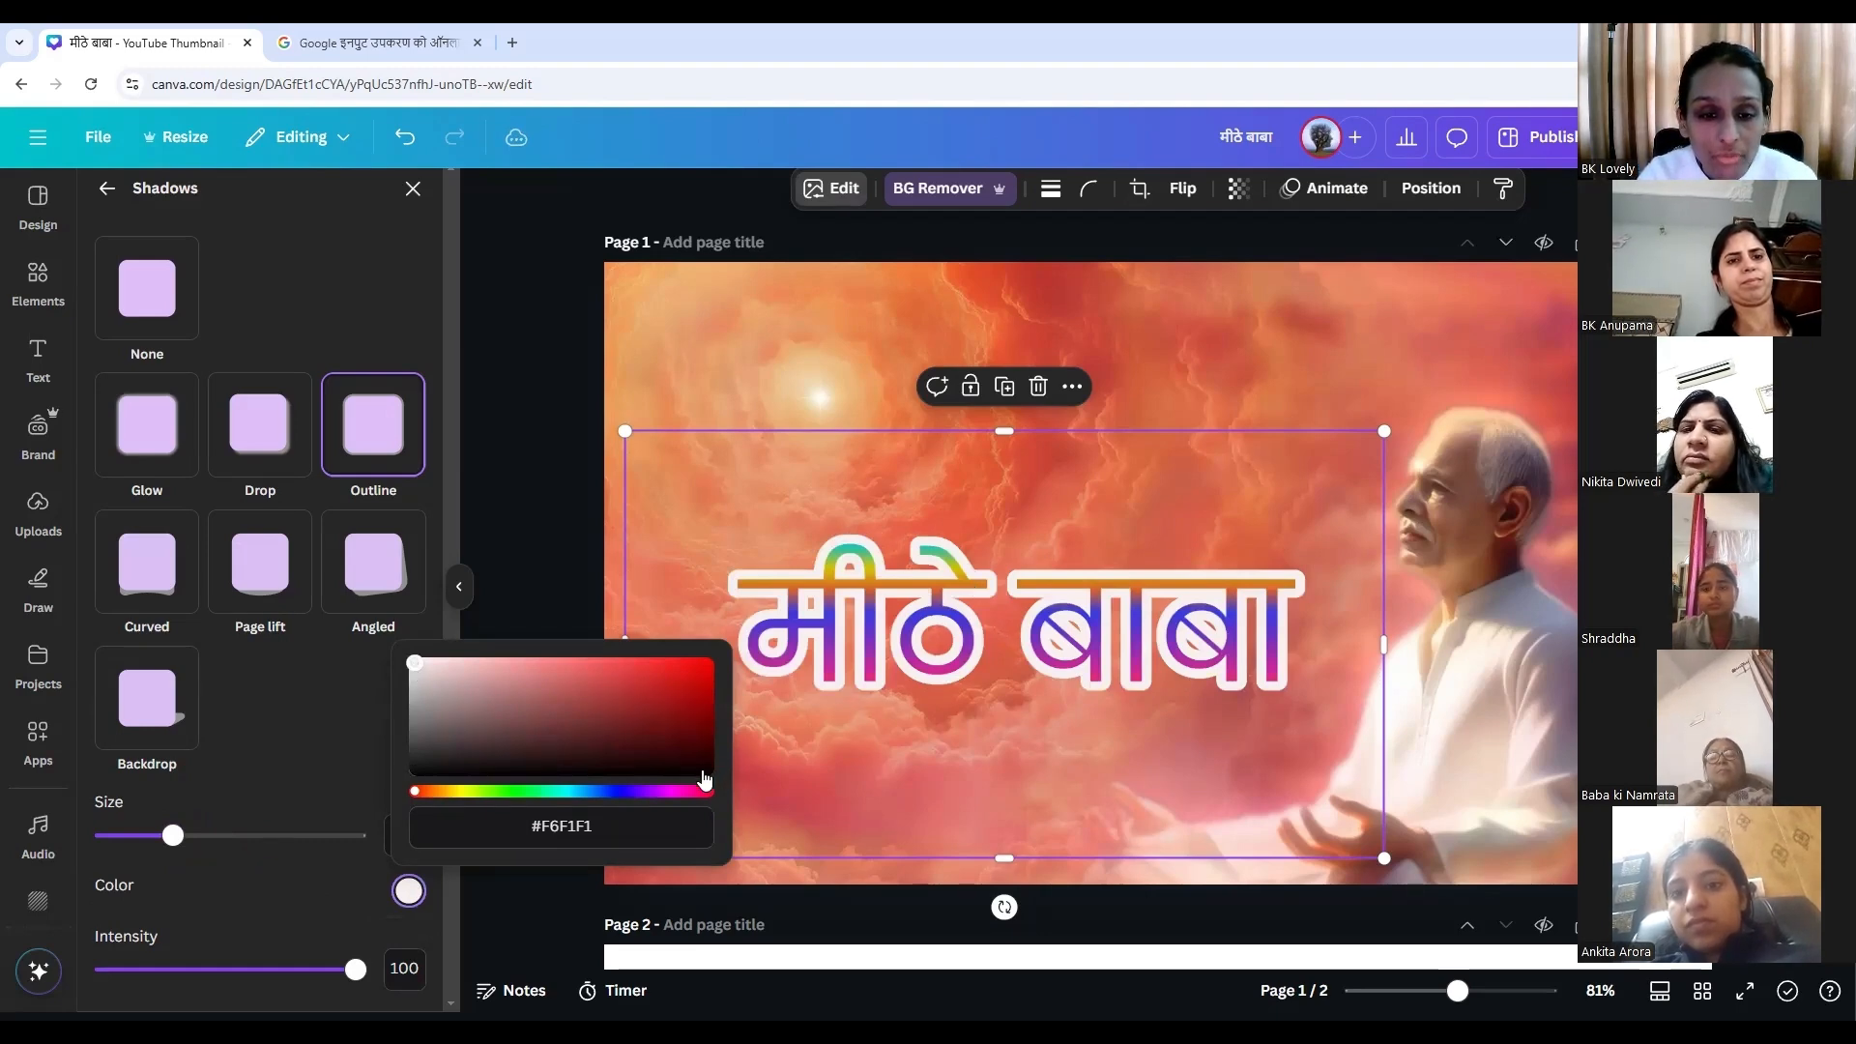
{"action": "left_click", "coordinate": [703, 770]}
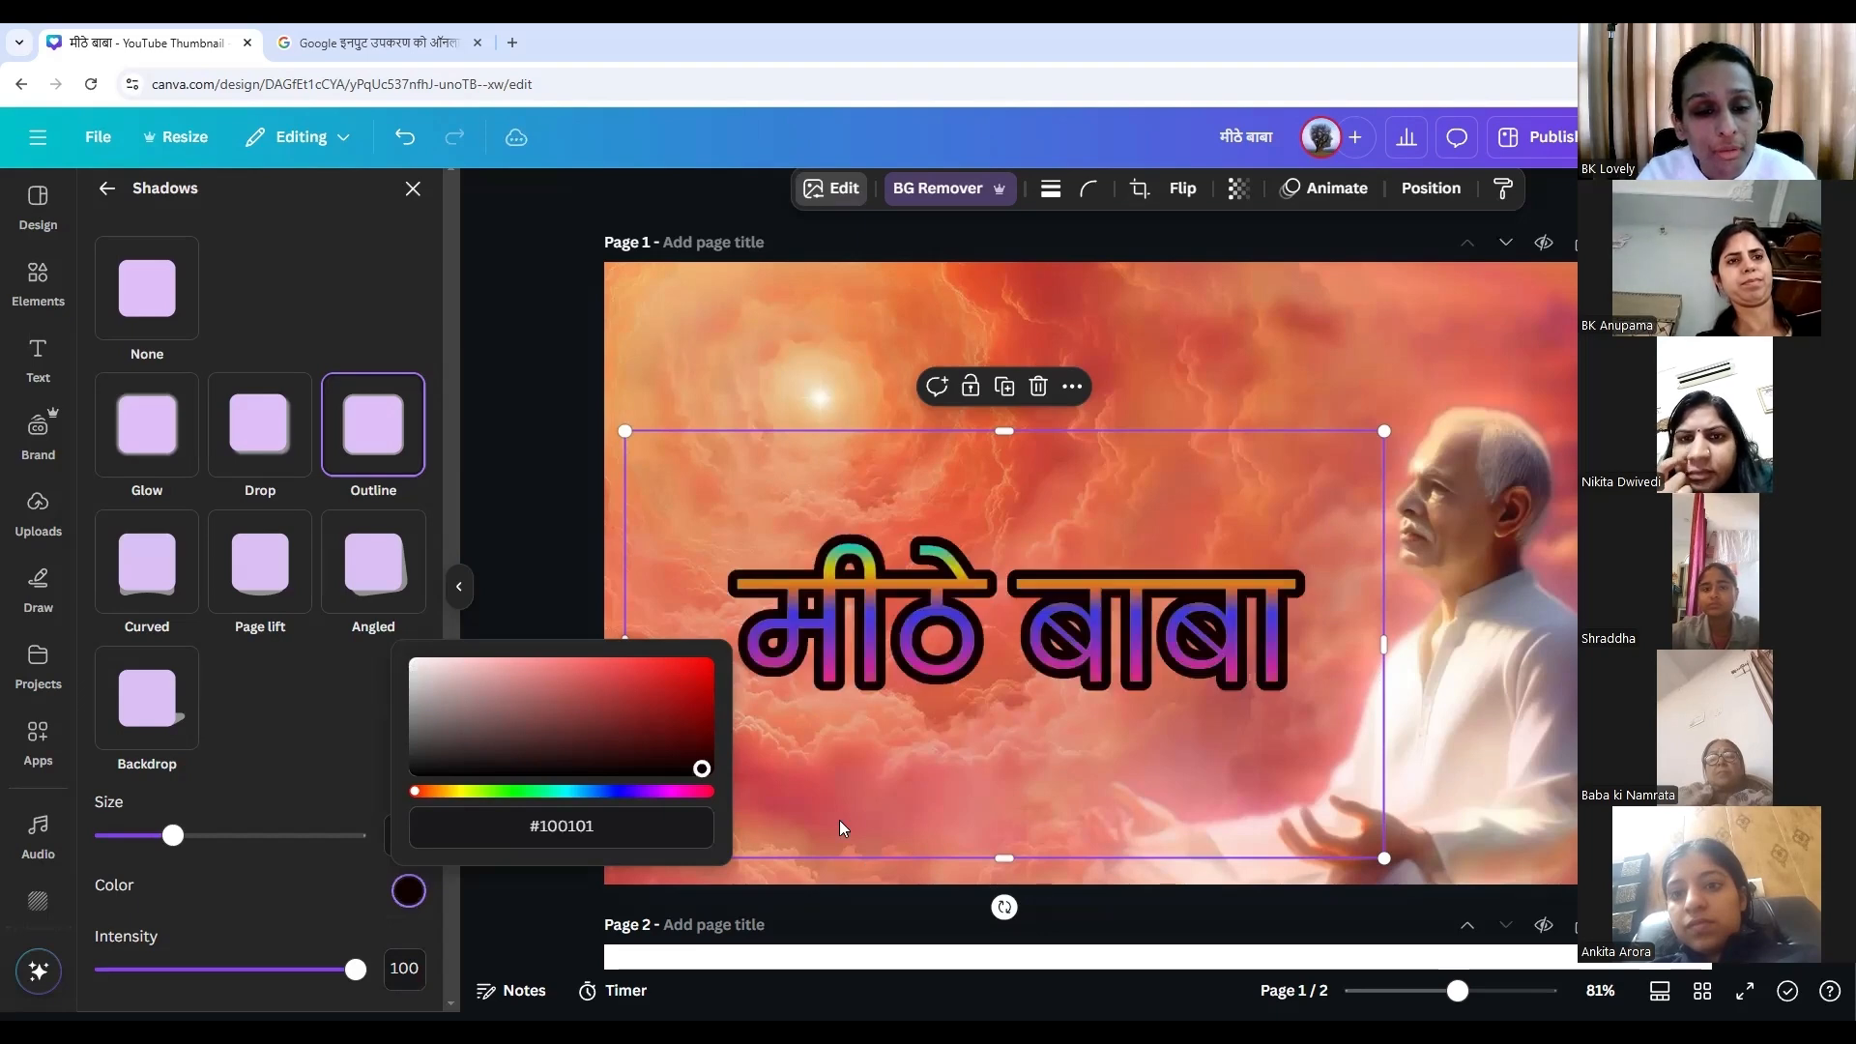
{"action": "left_click", "coordinate": [569, 609]}
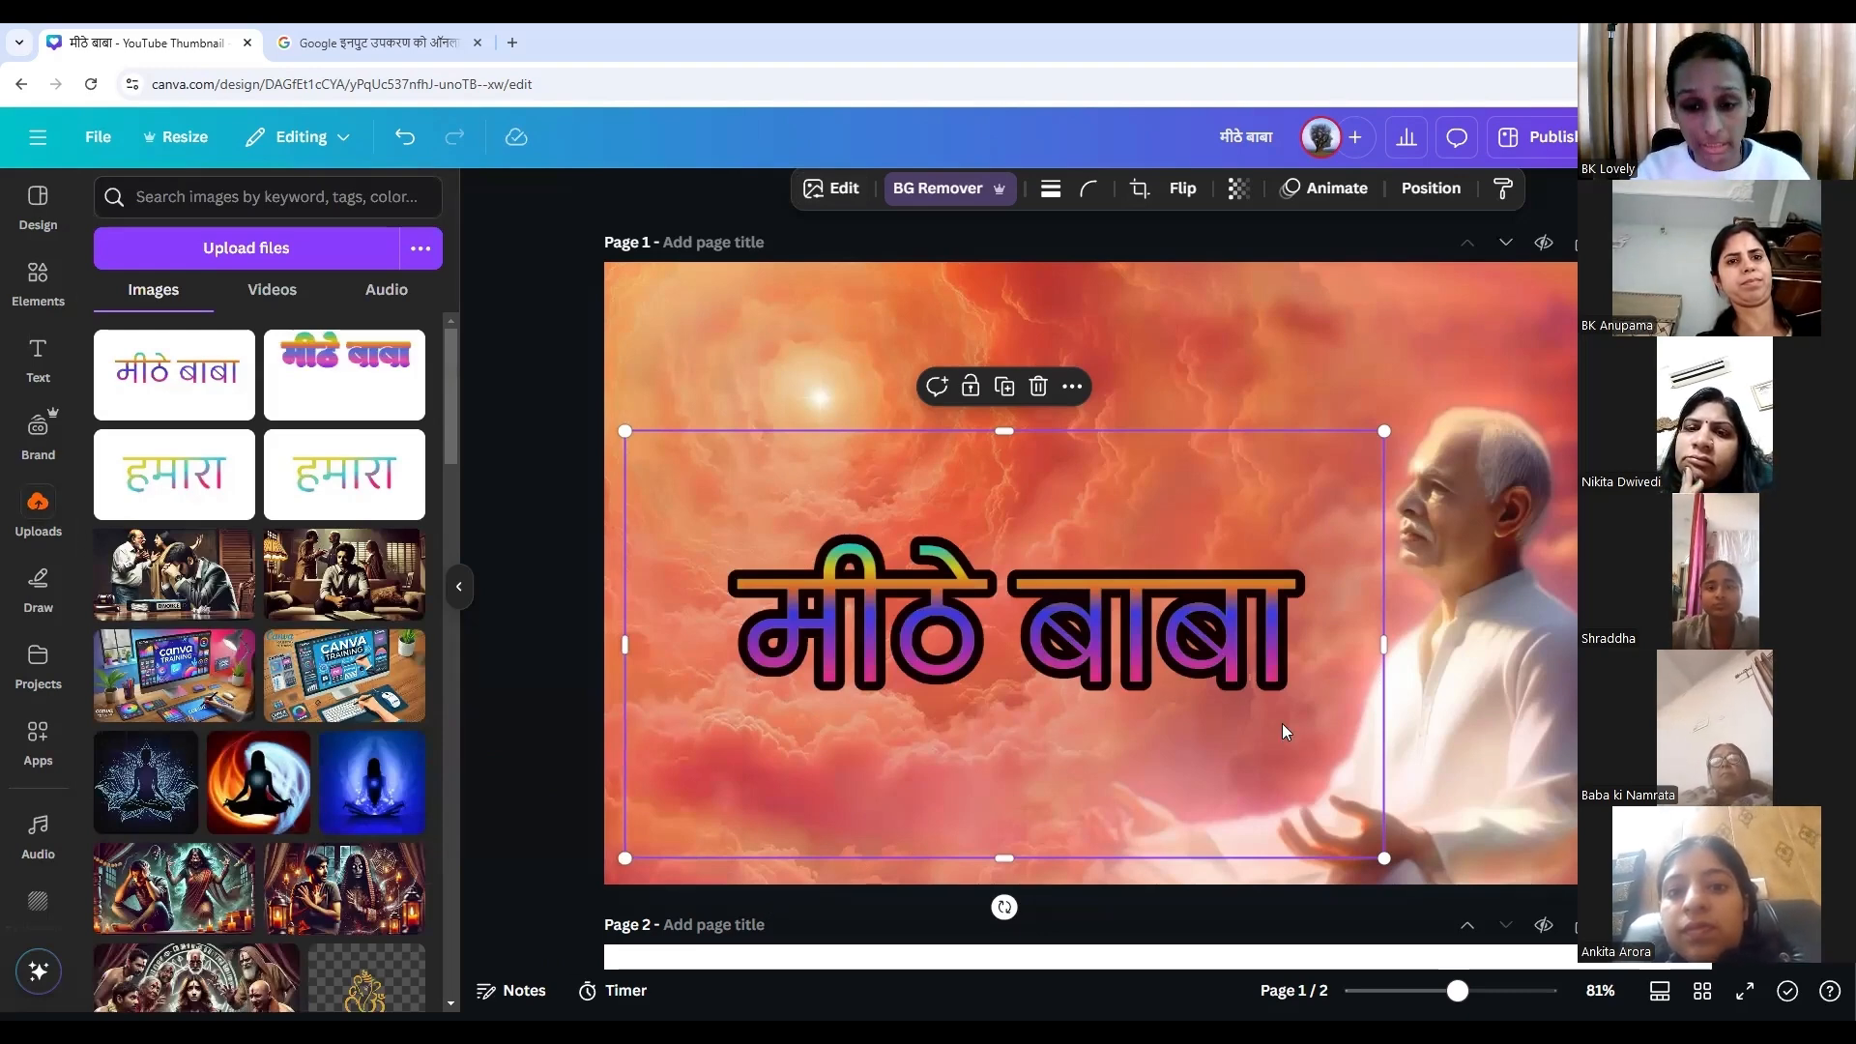
Crop the empty space above and below the outlined text image, enlarge it slightly and move it up on page 1.
{"action": "left_click_drag", "start_coordinate": [1005, 857], "coordinate": [1040, 710]}
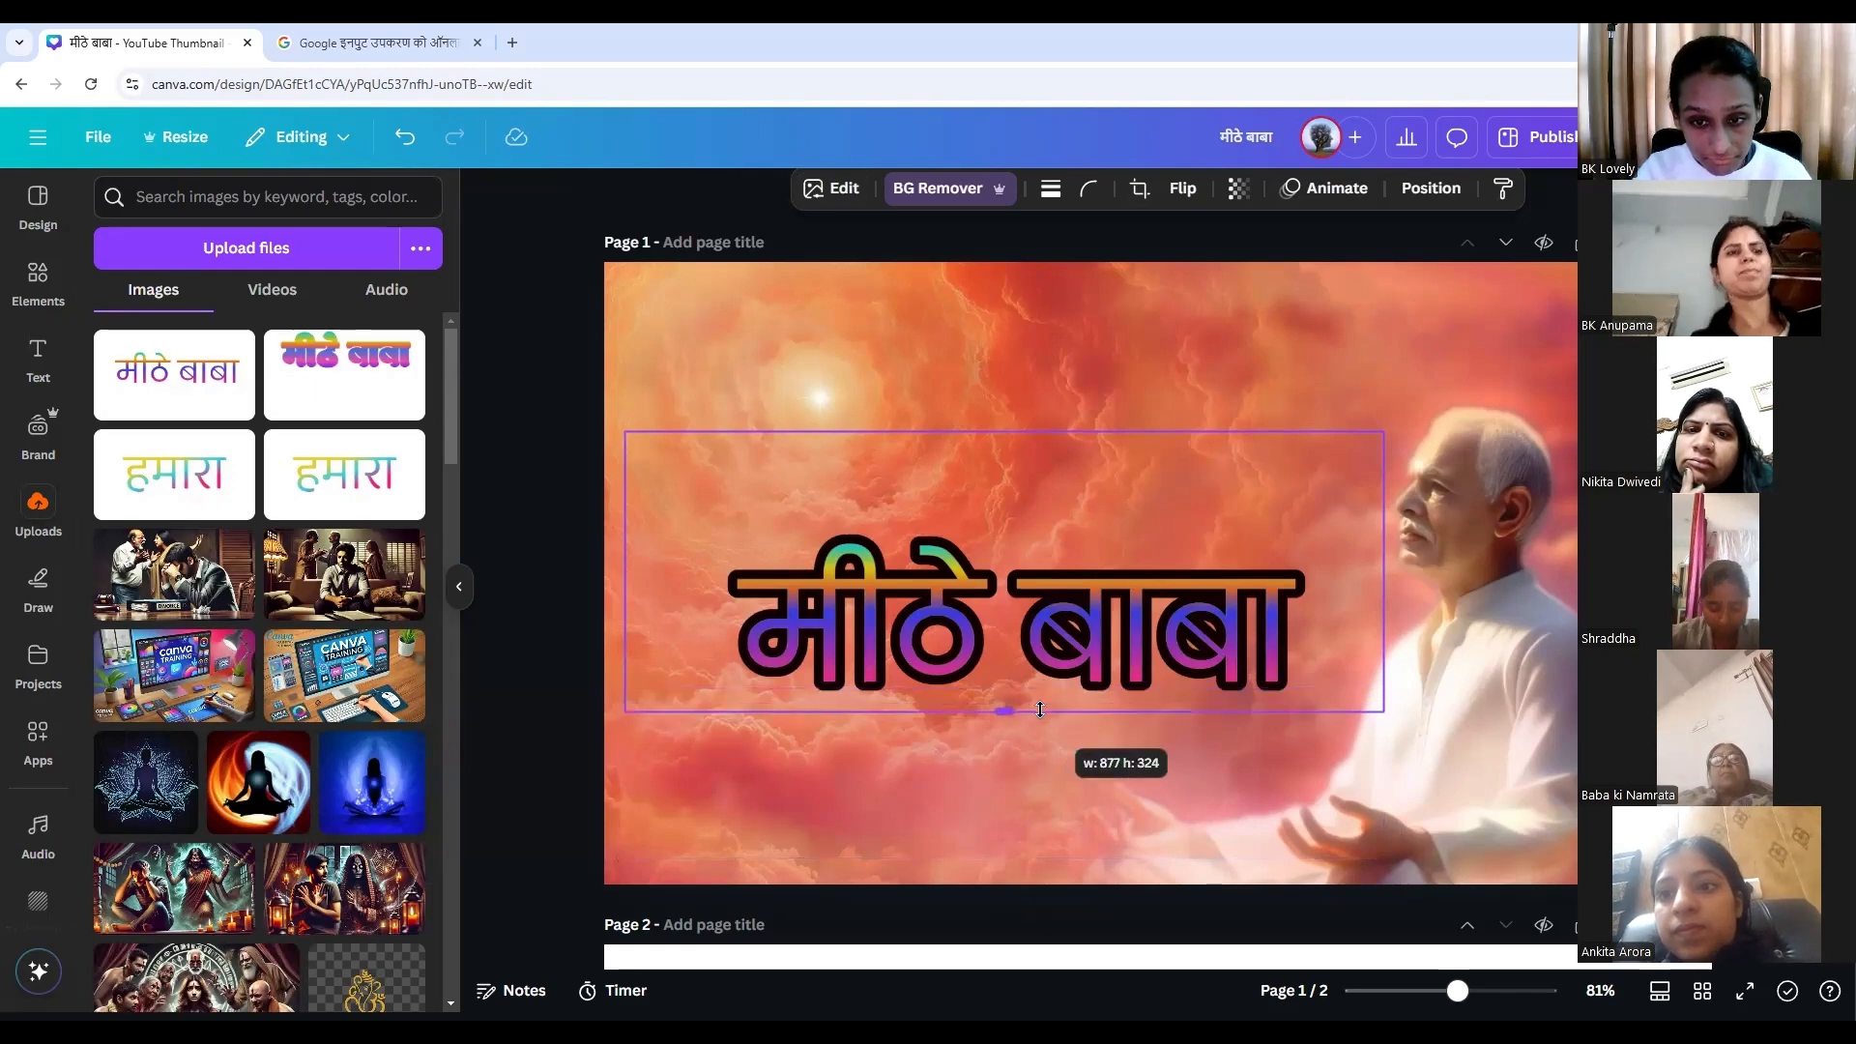
{"action": "left_click_drag", "start_coordinate": [1004, 429], "coordinate": [1005, 498]}
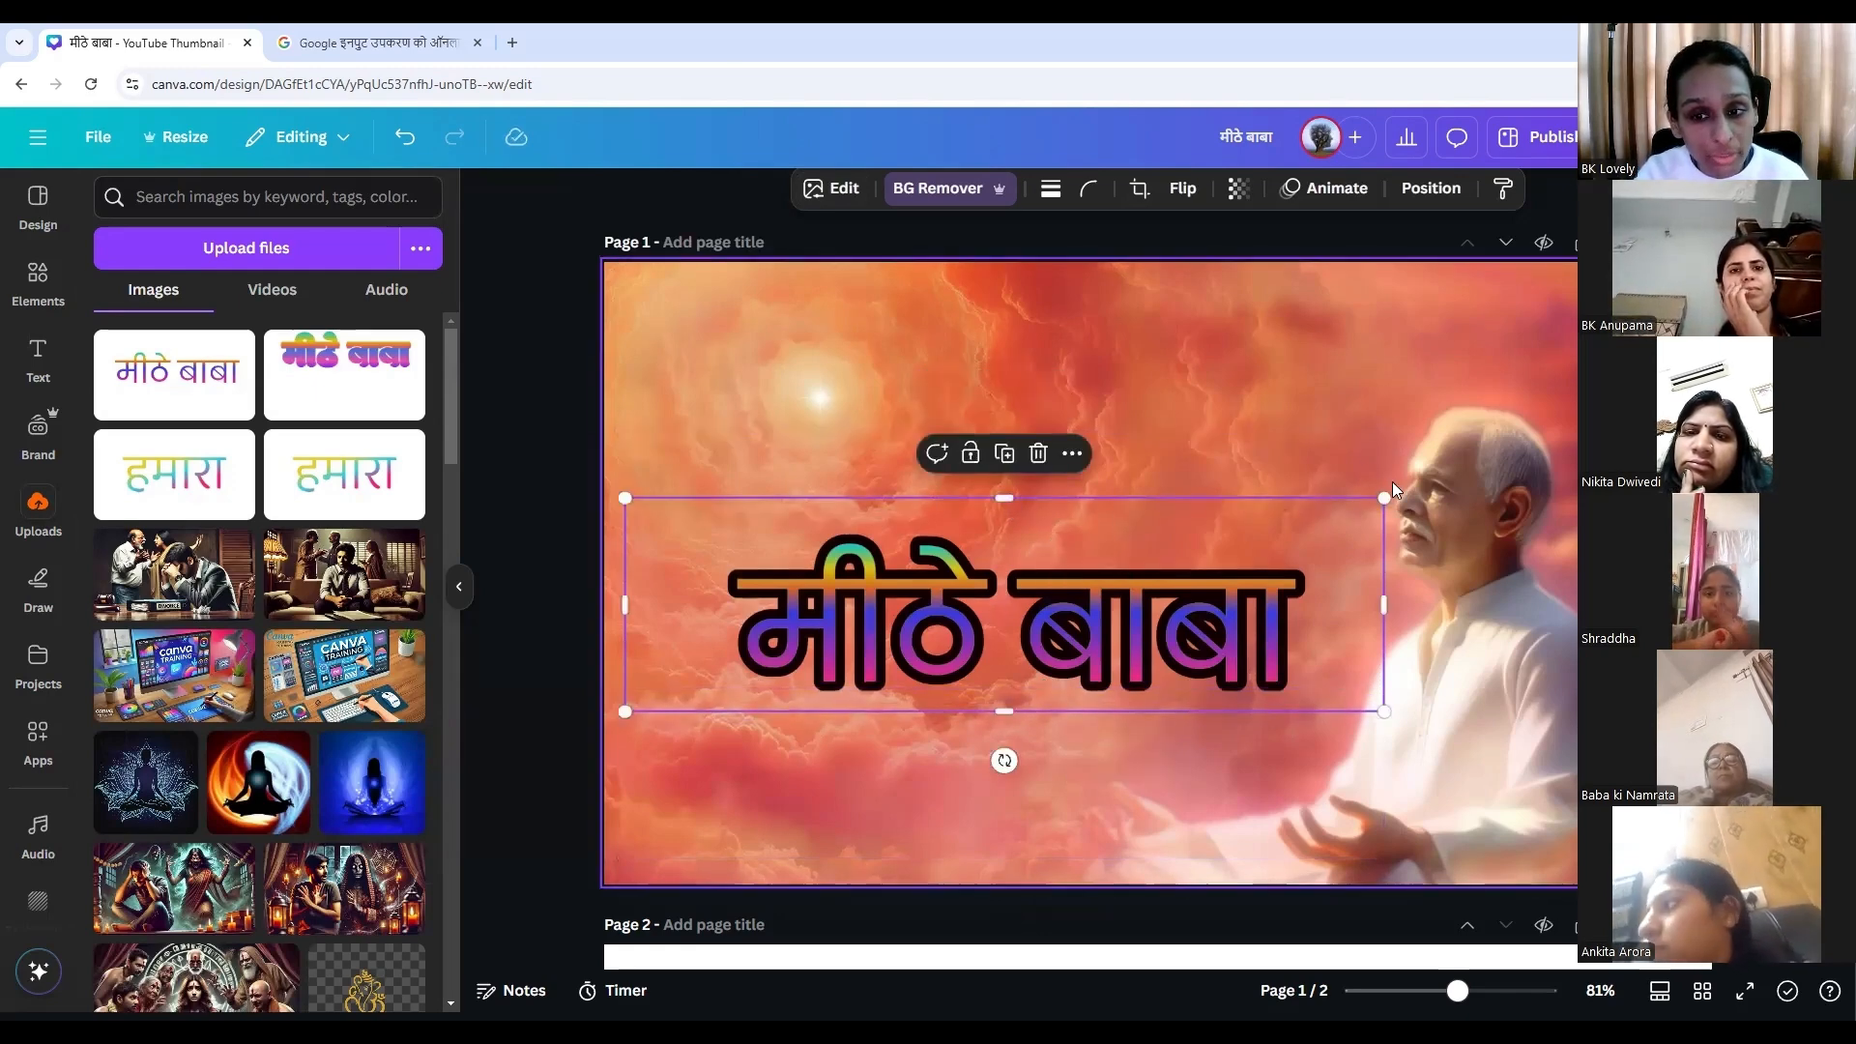
{"action": "mouse_move", "coordinate": [1384, 502]}
{"action": "left_mouse_down"}
{"action": "mouse_move", "coordinate": [1209, 522]}
{"action": "mouse_move", "coordinate": [1077, 576]}
{"action": "mouse_move", "coordinate": [1409, 459]}
{"action": "mouse_move", "coordinate": [1368, 490]}
{"action": "mouse_move", "coordinate": [1397, 476]}
{"action": "left_mouse_up"}
{"action": "left_click_drag", "start_coordinate": [1174, 617], "coordinate": [1162, 559]}
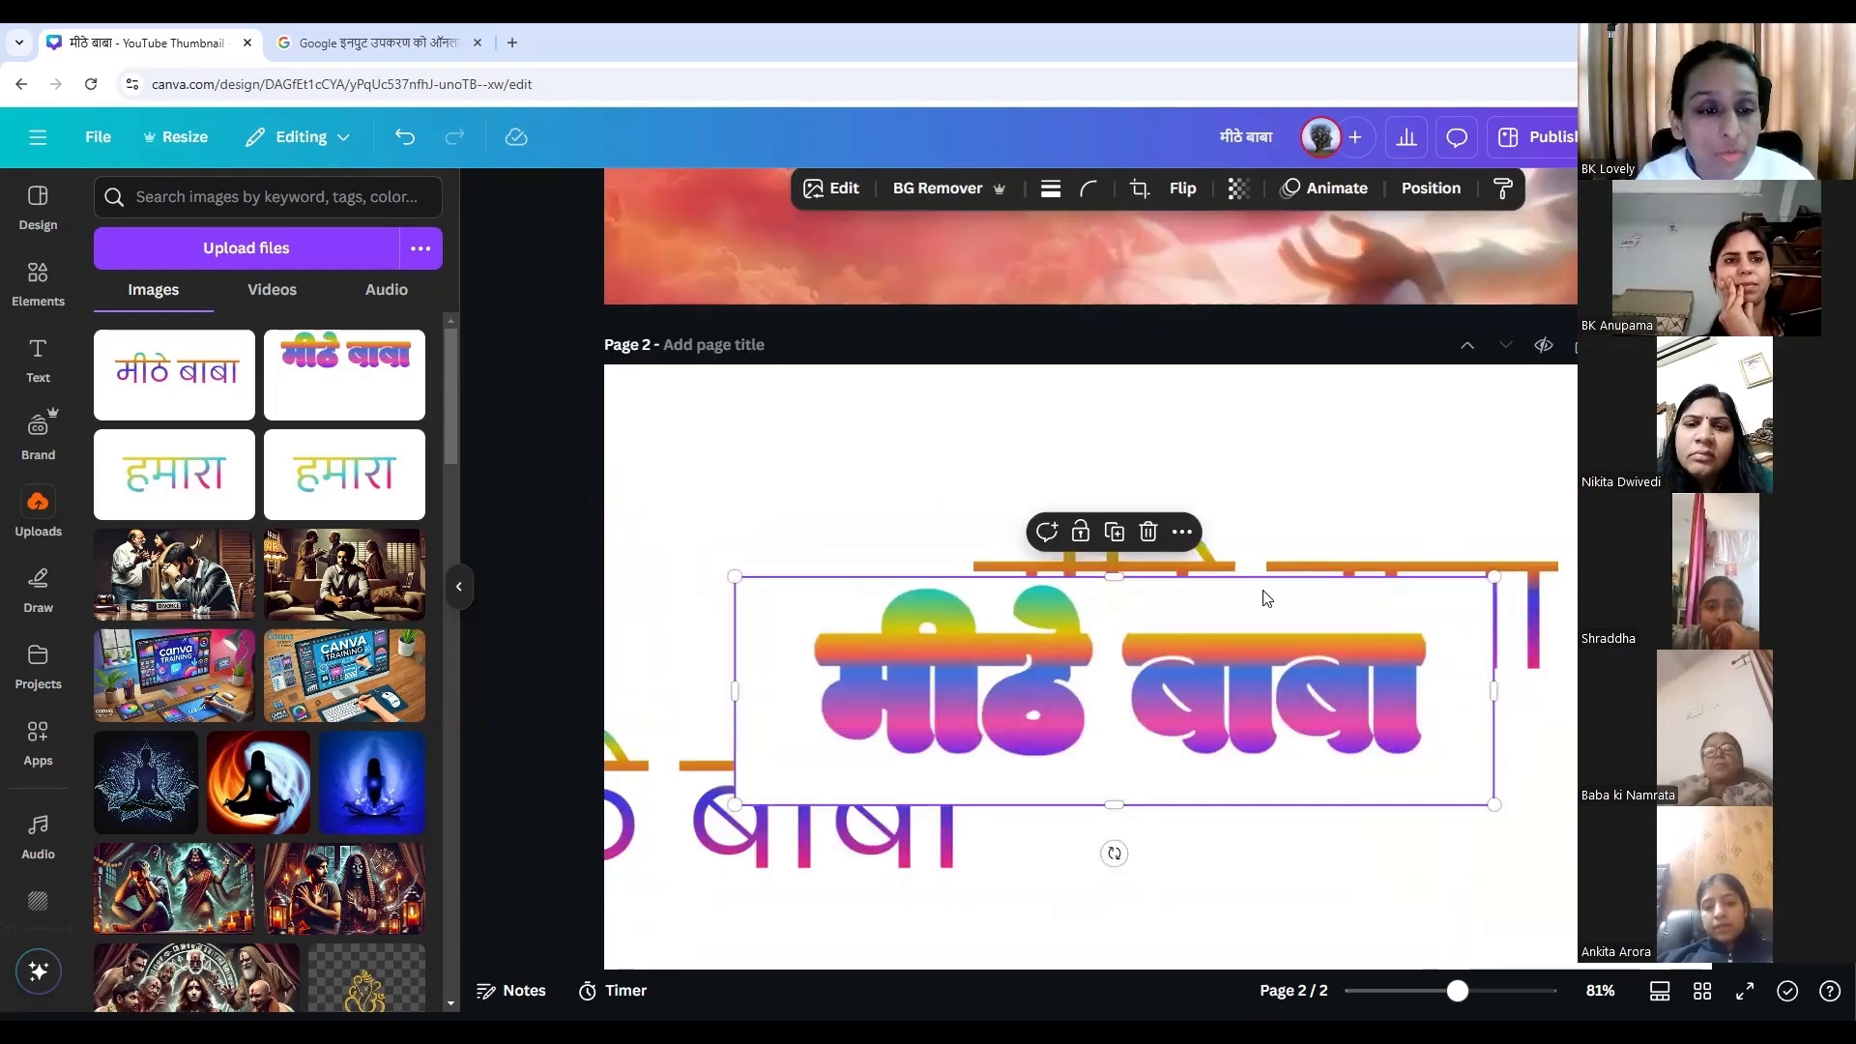
Delete the bold gradient "मीठे बाबा" image from page 2 and return to page 1.
{"action": "key", "text": "Delete"}
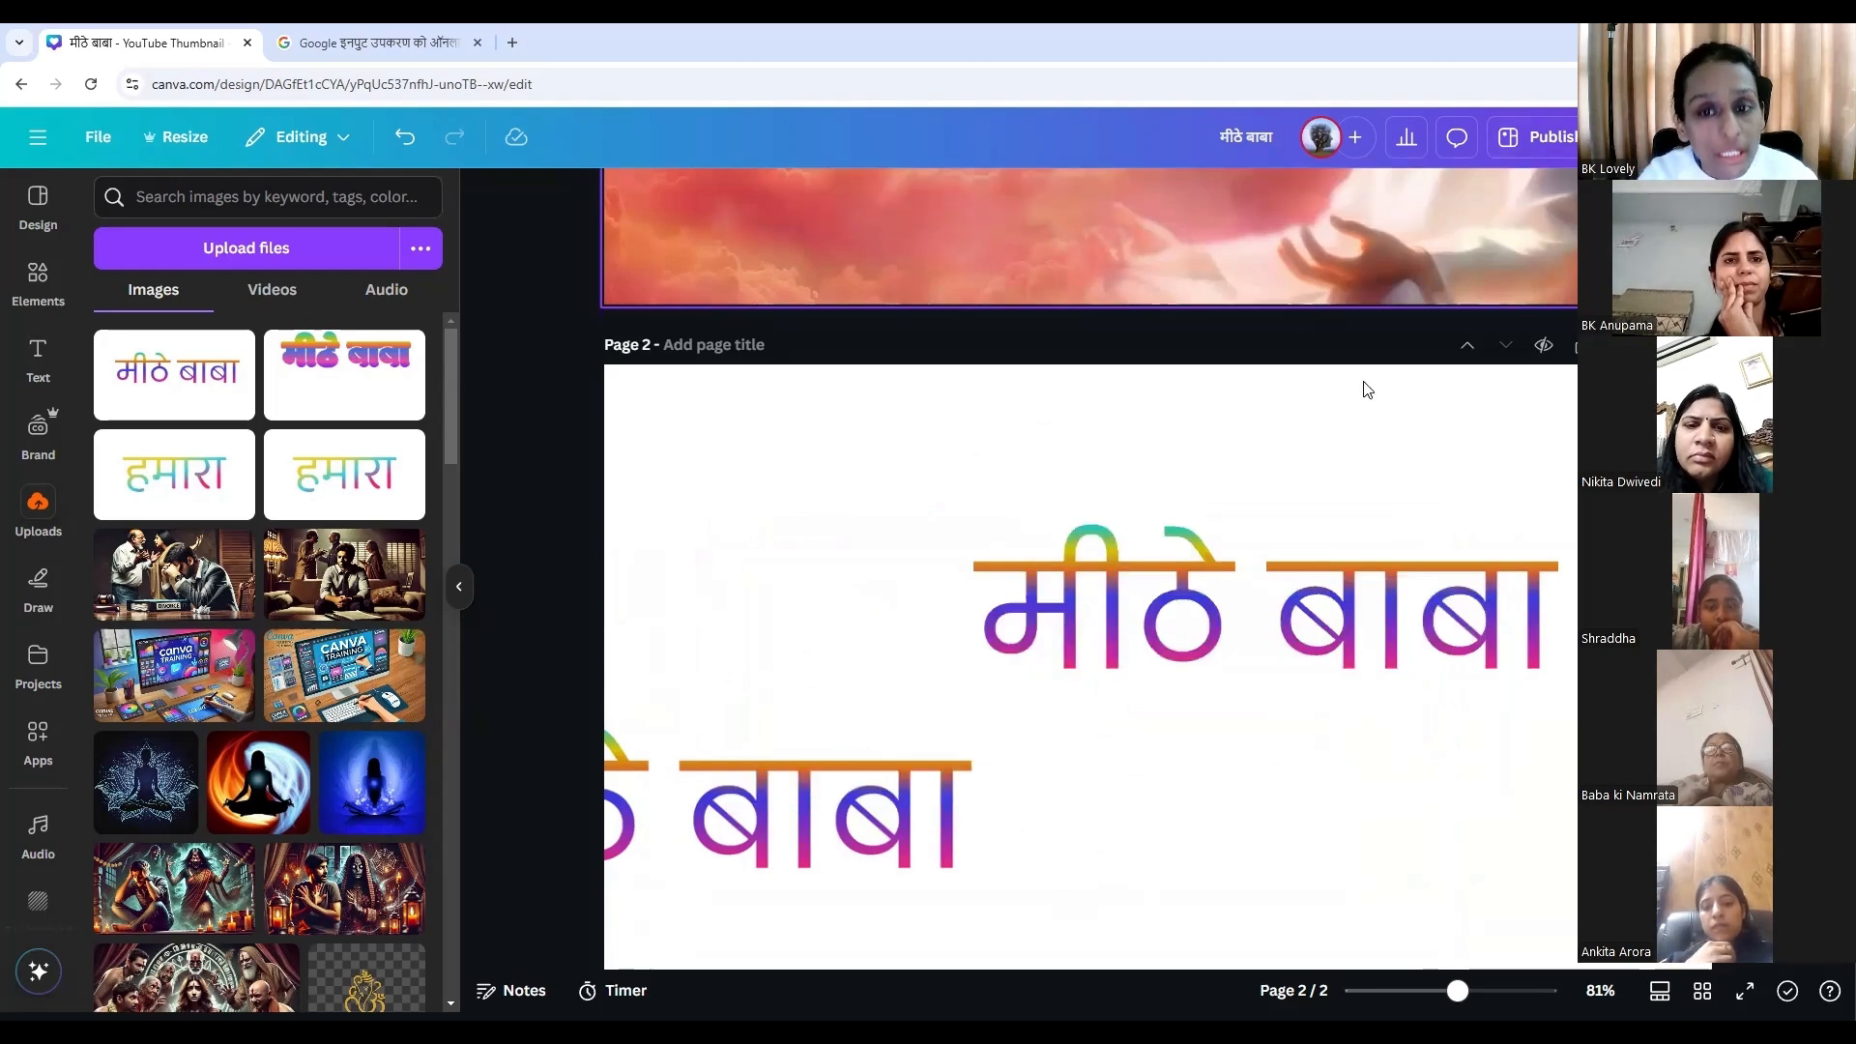
{"action": "scroll", "coordinate": [1291, 773], "scroll_direction": "up", "scroll_amount": 5}
{"action": "left_click_drag", "start_coordinate": [1166, 582], "coordinate": [1274, 692]}
{"action": "scroll", "coordinate": [1276, 682], "scroll_direction": "down", "scroll_amount": 5}
{"action": "left_click", "coordinate": [1182, 747]}
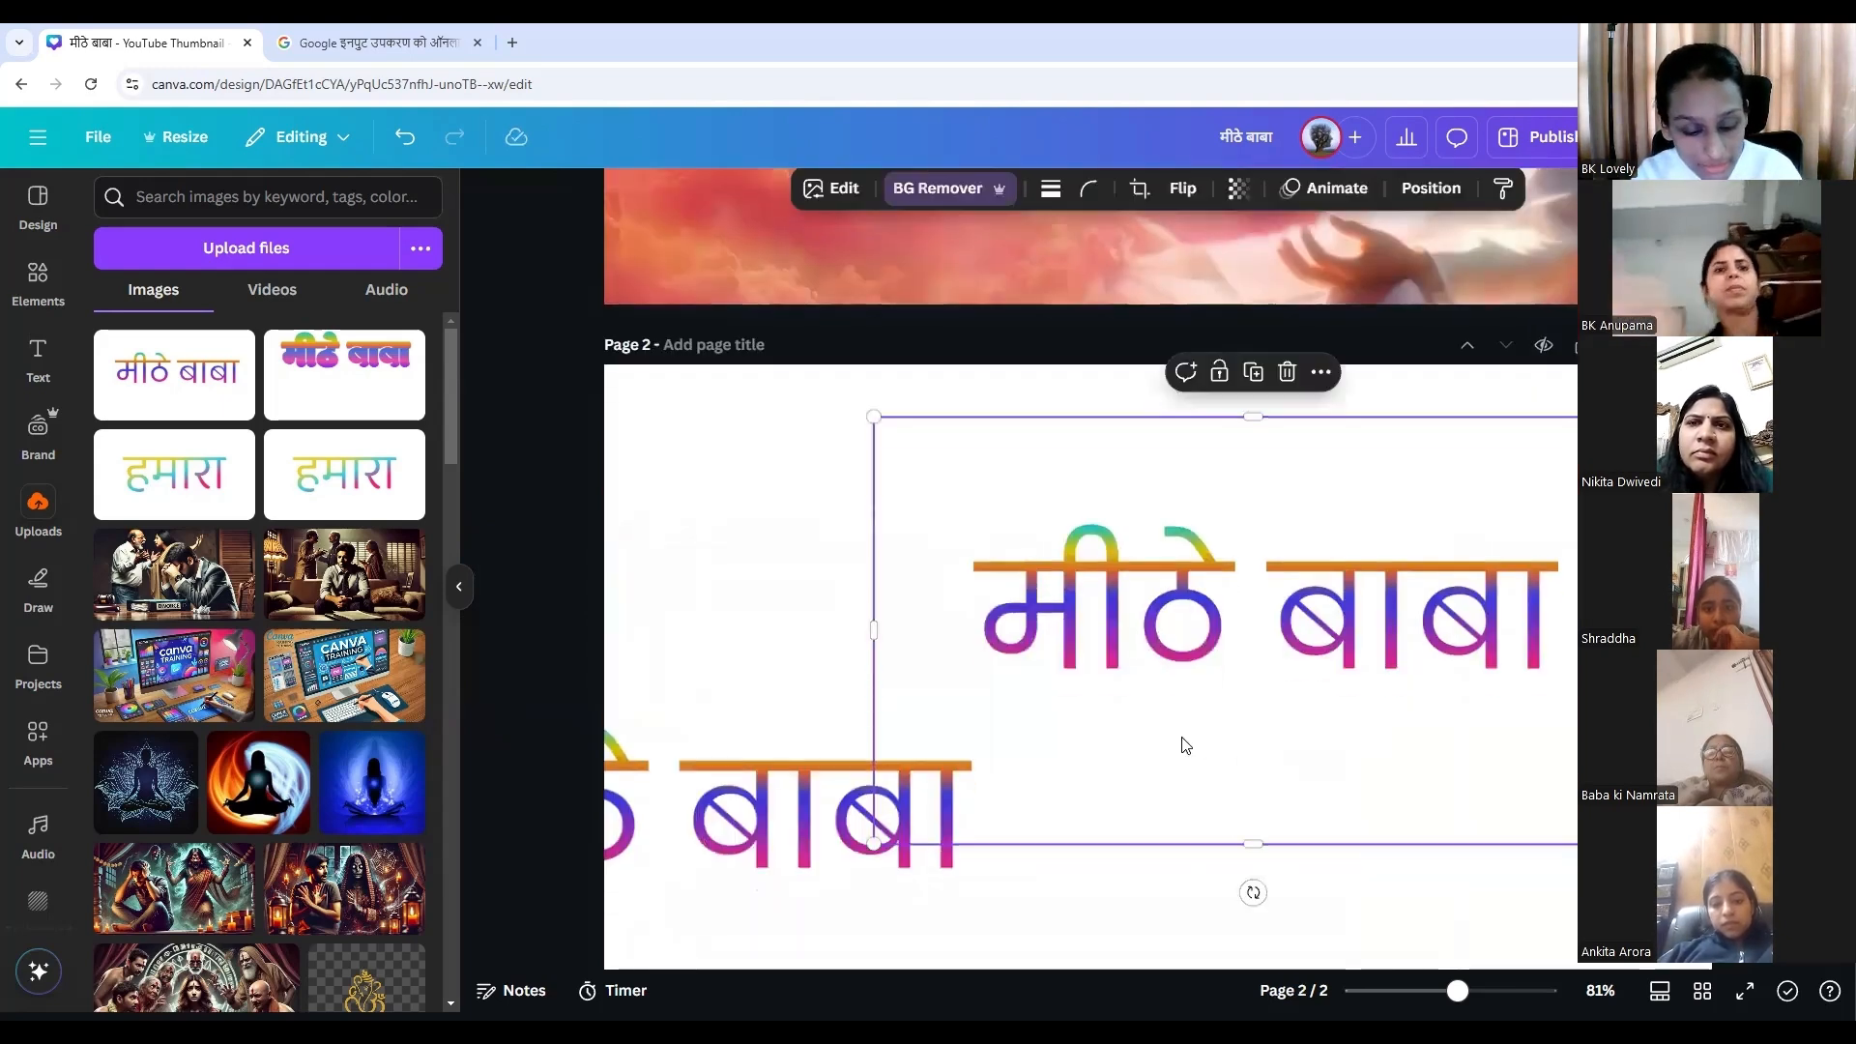
{"action": "key", "text": "ctrl+v"}
{"action": "scroll", "coordinate": [1193, 754], "scroll_direction": "up", "scroll_amount": 5}
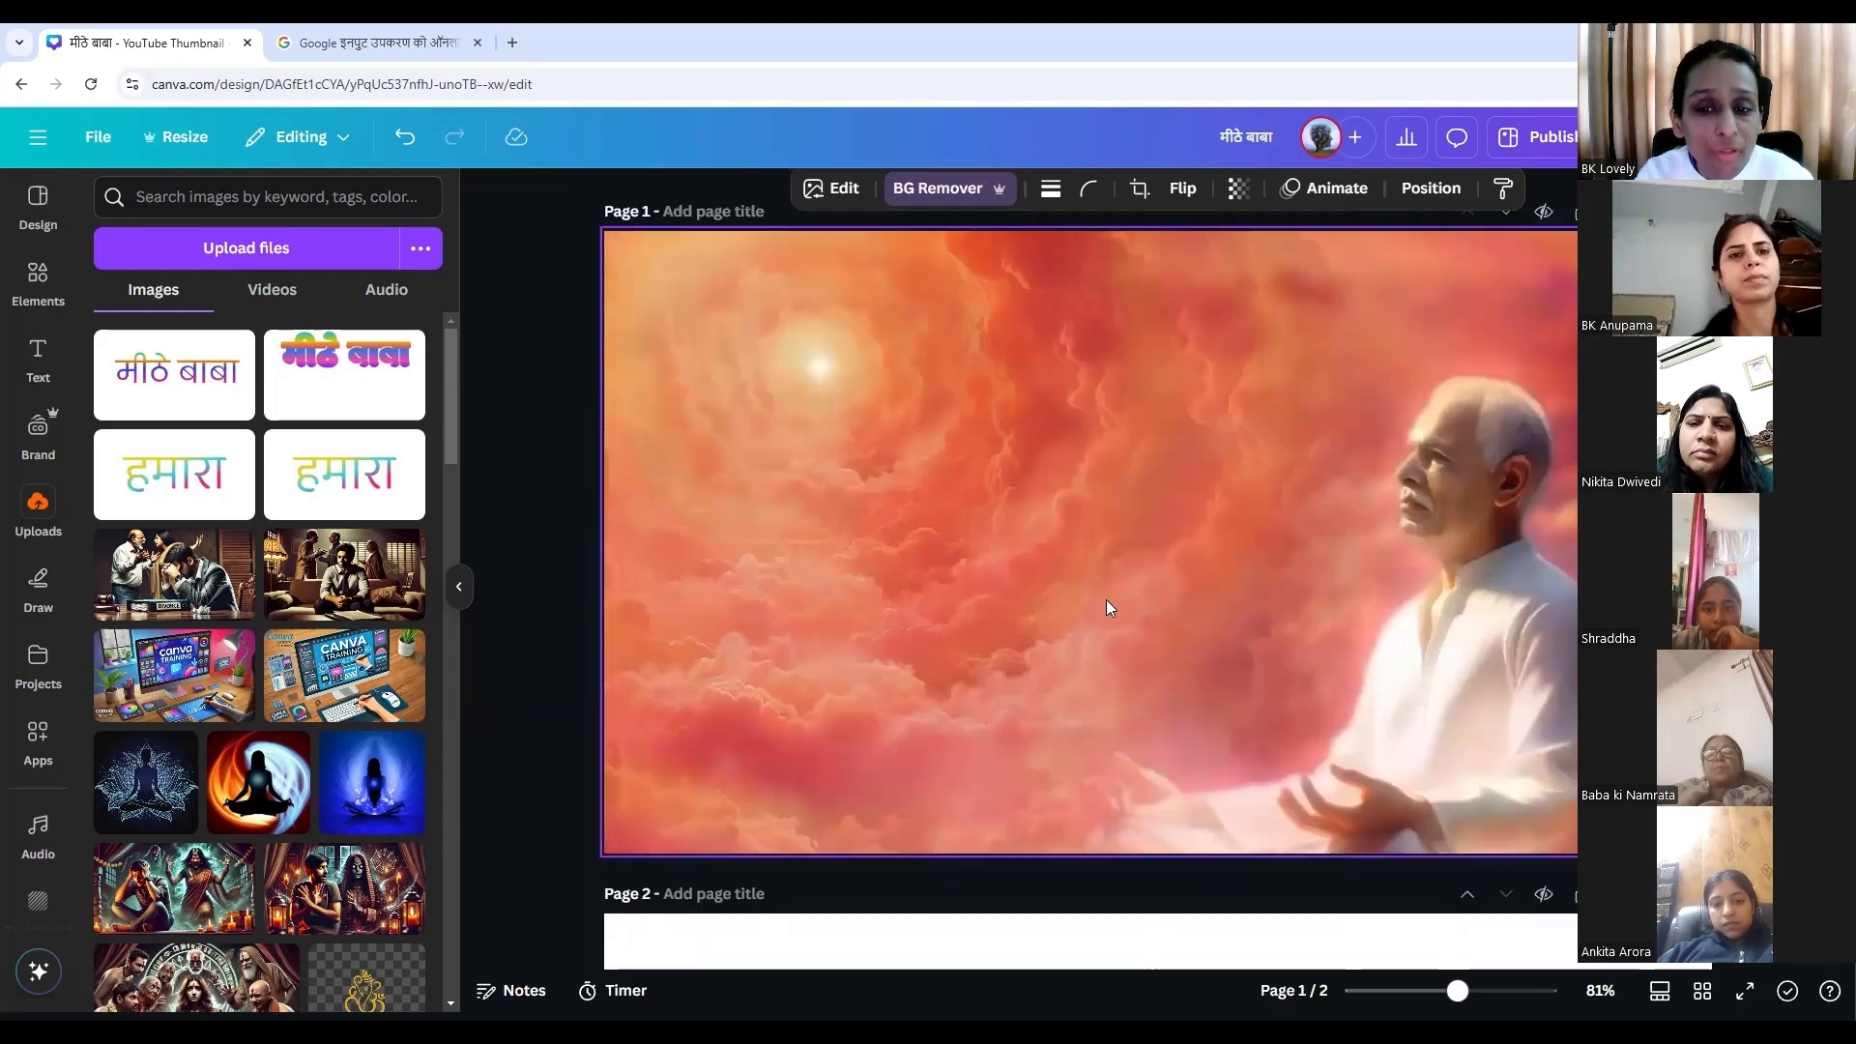
Add the recently used "Fresh content" font combination to page 1 and place it over the clouds beside the man.
{"action": "left_click", "coordinate": [988, 628]}
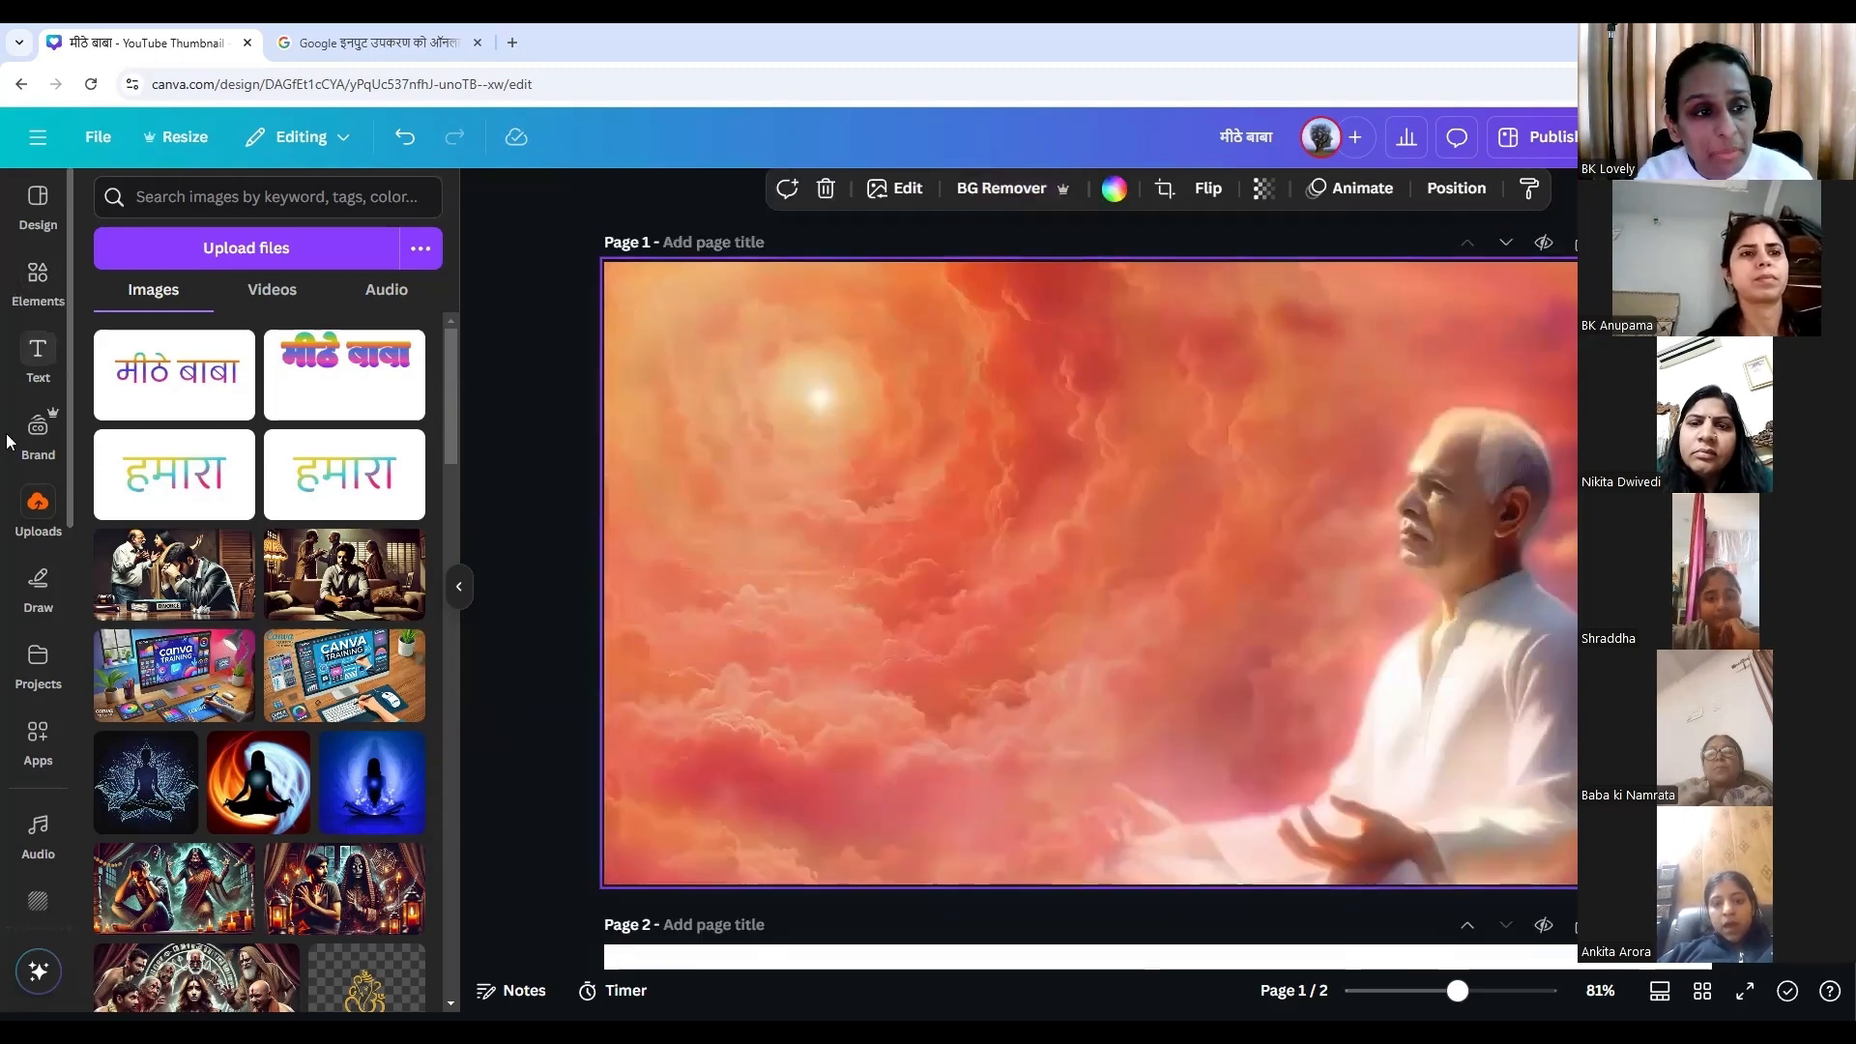
{"action": "left_click", "coordinate": [29, 363]}
{"action": "scroll", "coordinate": [183, 269], "scroll_direction": "down", "scroll_amount": 8}
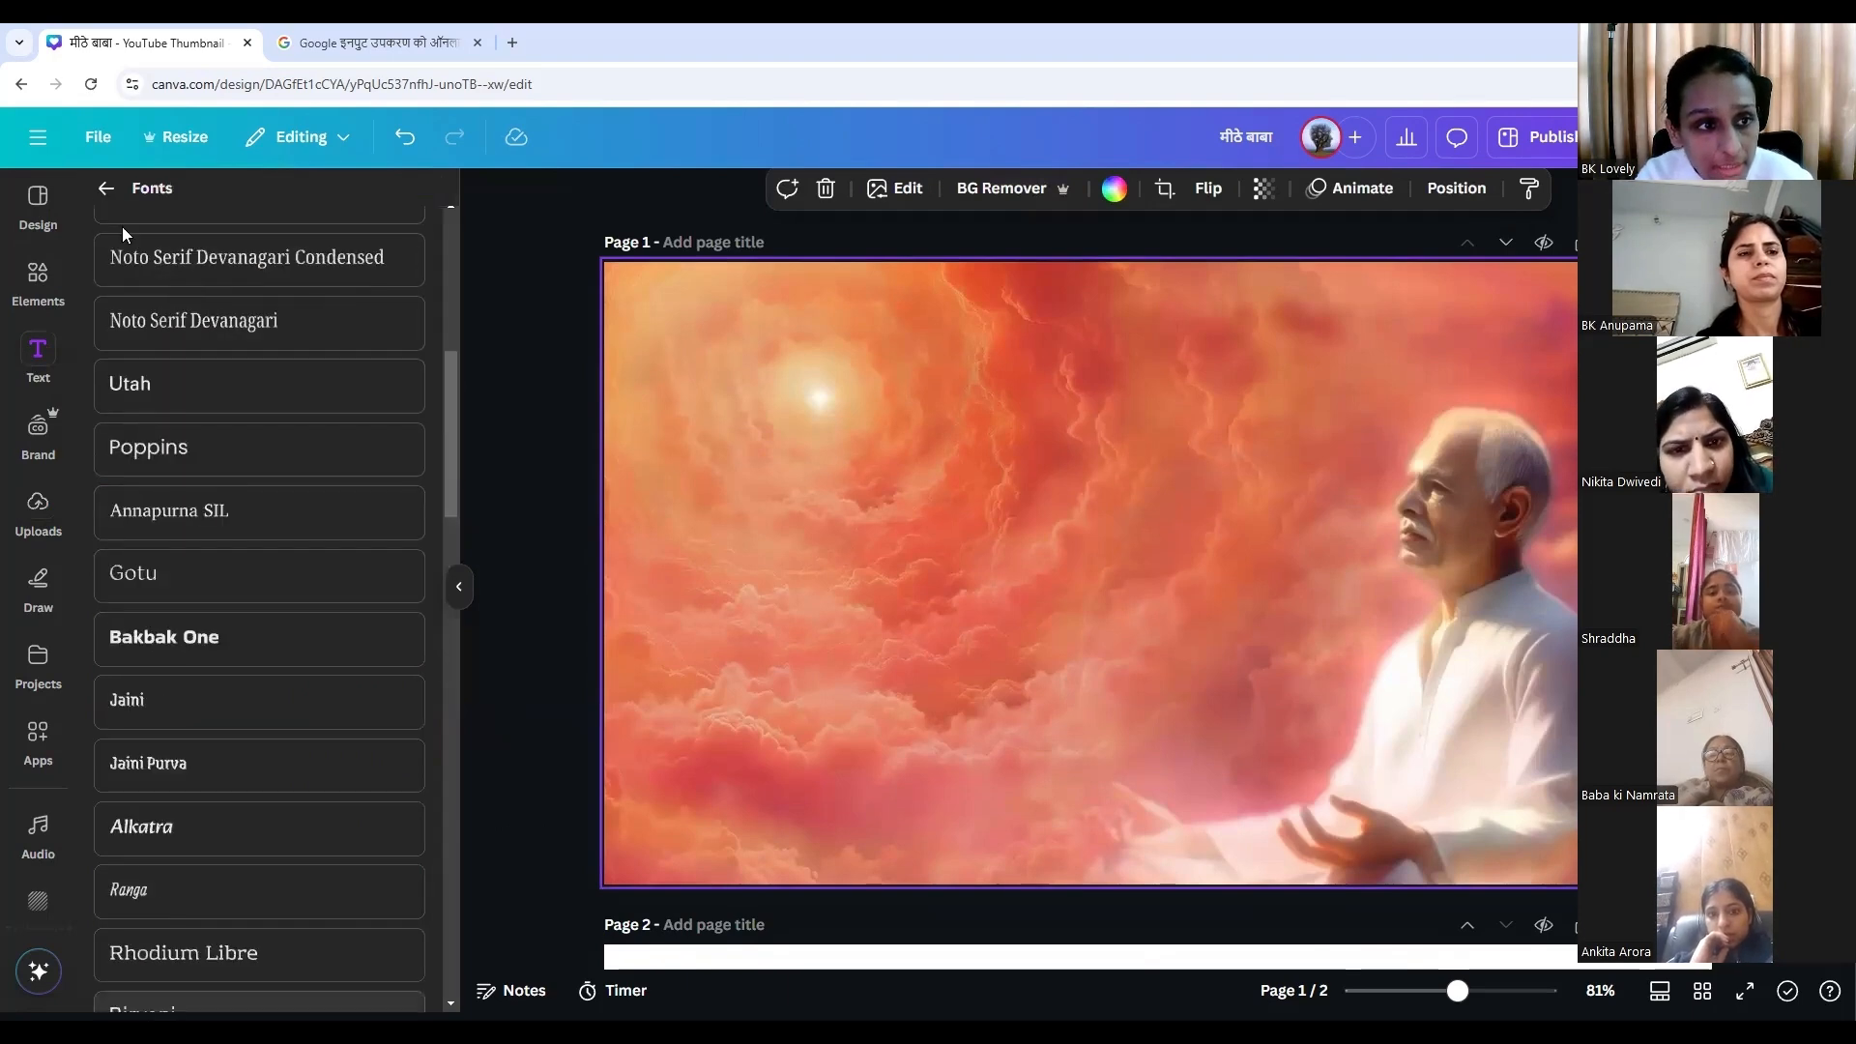
{"action": "left_click", "coordinate": [102, 193]}
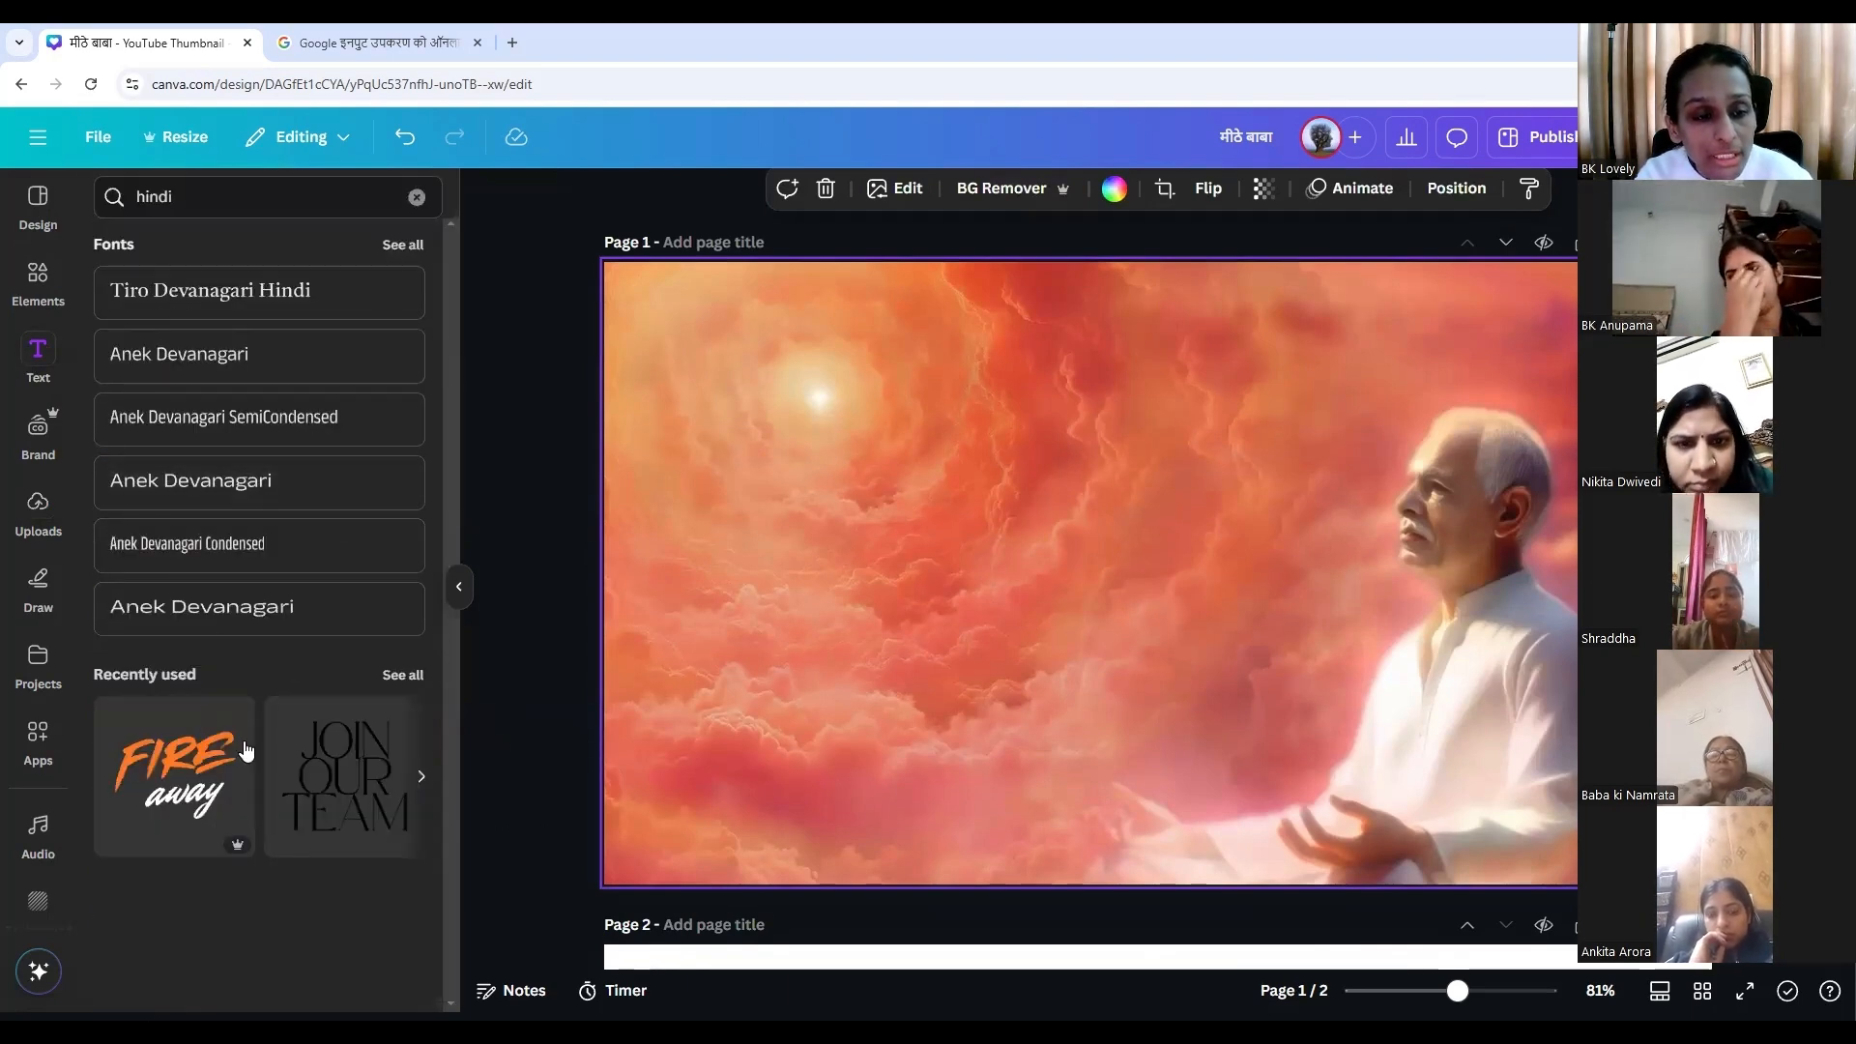
{"action": "left_click", "coordinate": [388, 680]}
{"action": "scroll", "coordinate": [268, 717], "scroll_direction": "down", "scroll_amount": 5}
{"action": "scroll", "coordinate": [268, 696], "scroll_direction": "up", "scroll_amount": 5}
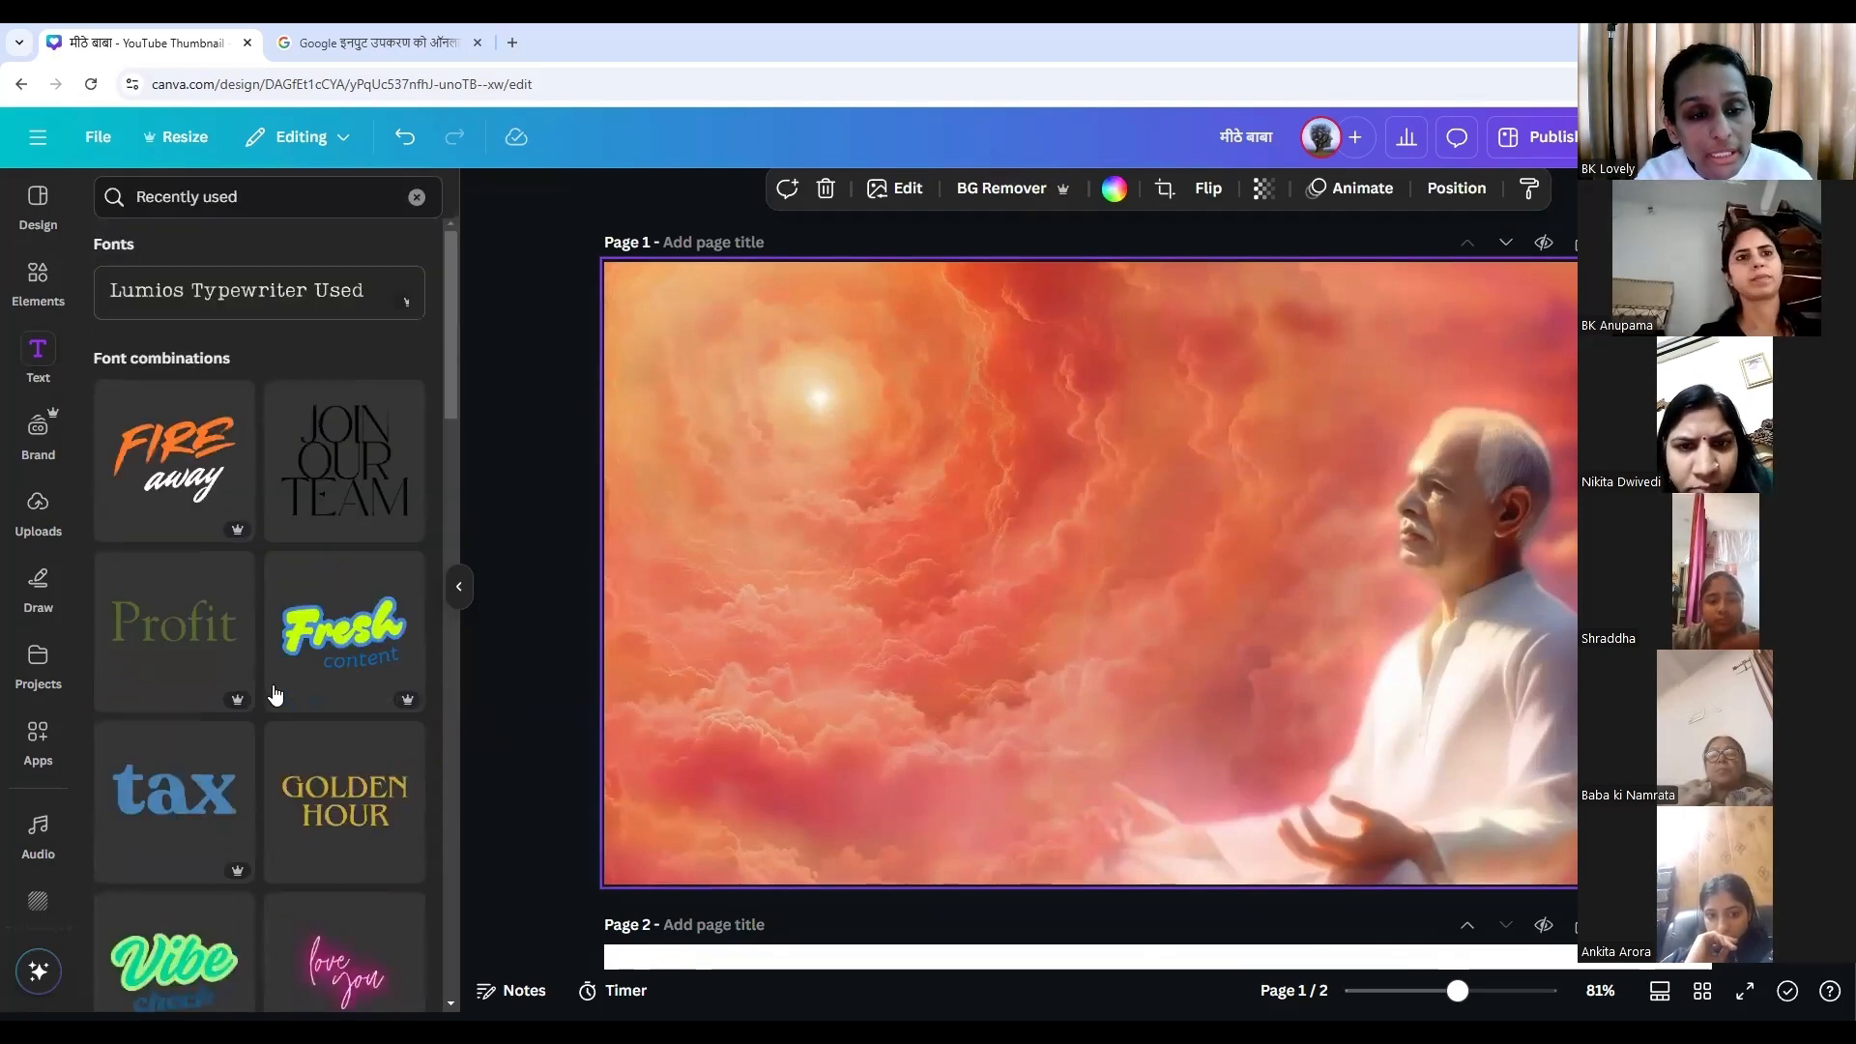
{"action": "scroll", "coordinate": [302, 592], "scroll_direction": "down", "scroll_amount": 2}
{"action": "left_click", "coordinate": [303, 478]}
{"action": "left_click_drag", "start_coordinate": [1112, 637], "coordinate": [962, 690]}
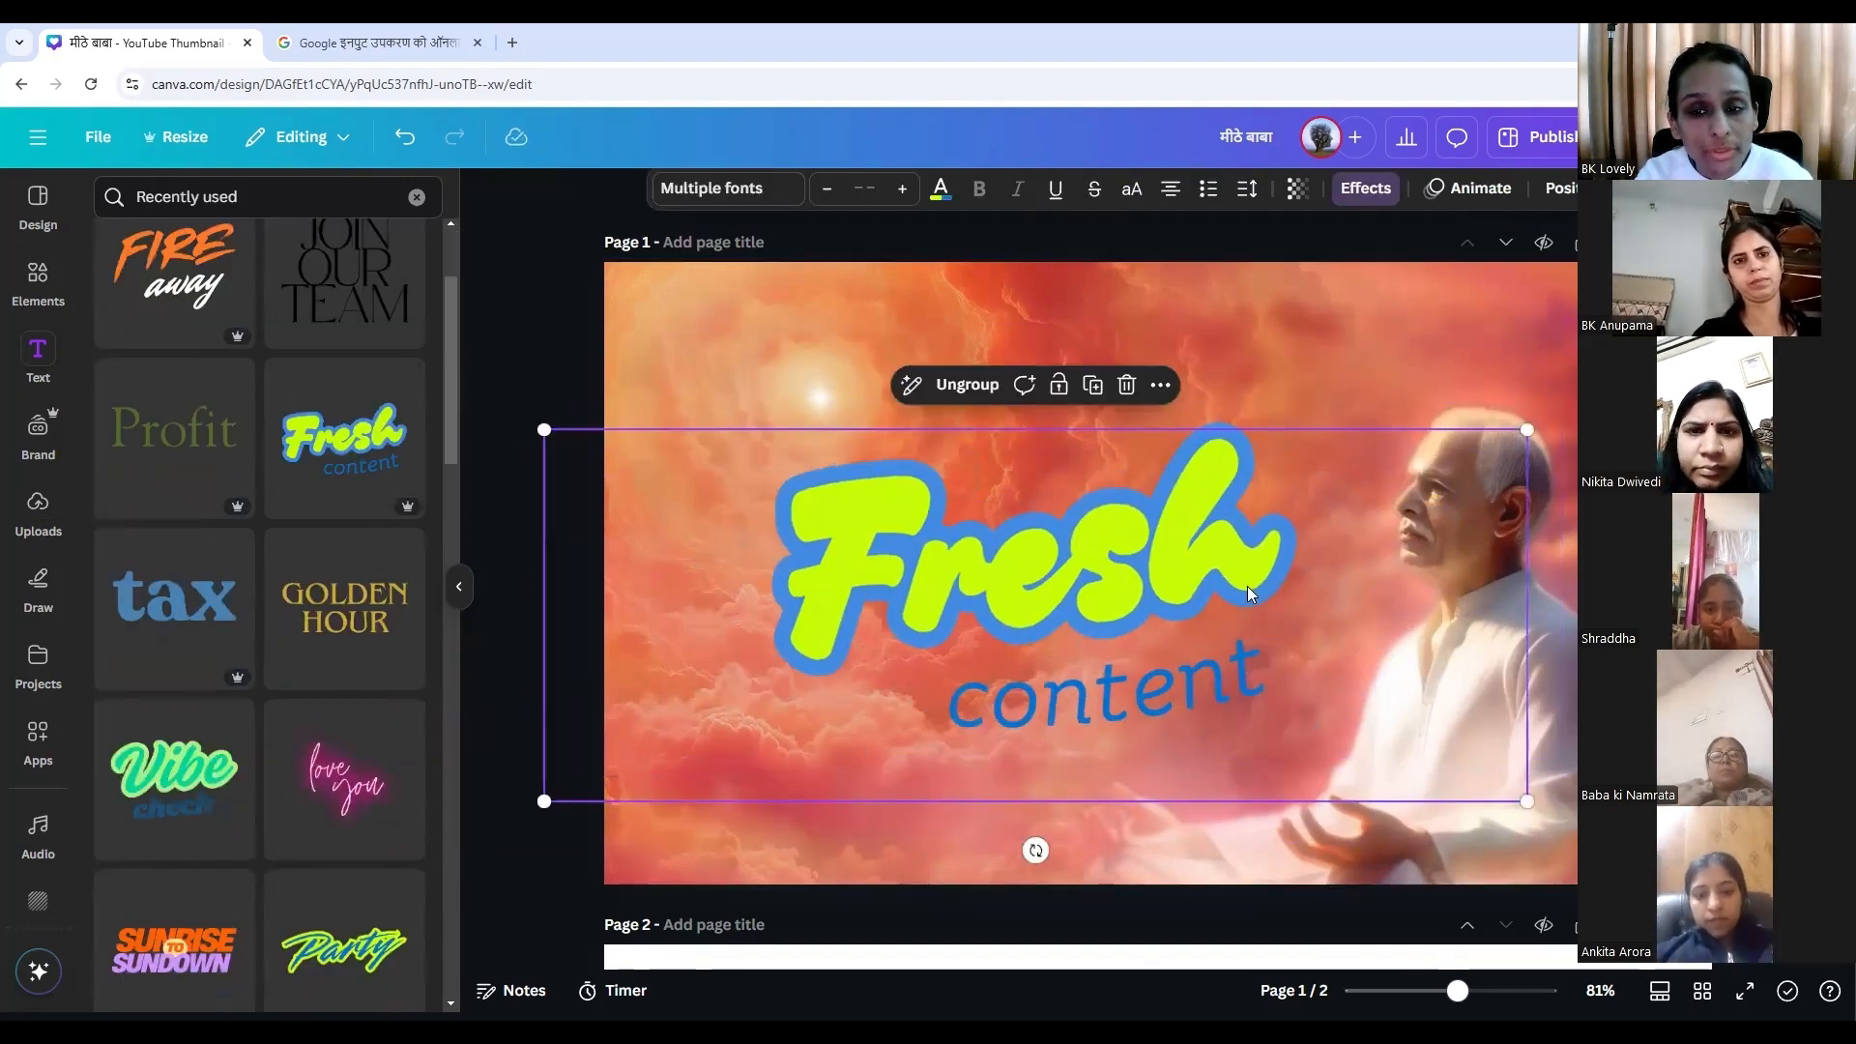
Replace the word "Fresh" with "Baba" and move the text group up to the upper edge of page 1.
{"action": "left_click", "coordinate": [1195, 671]}
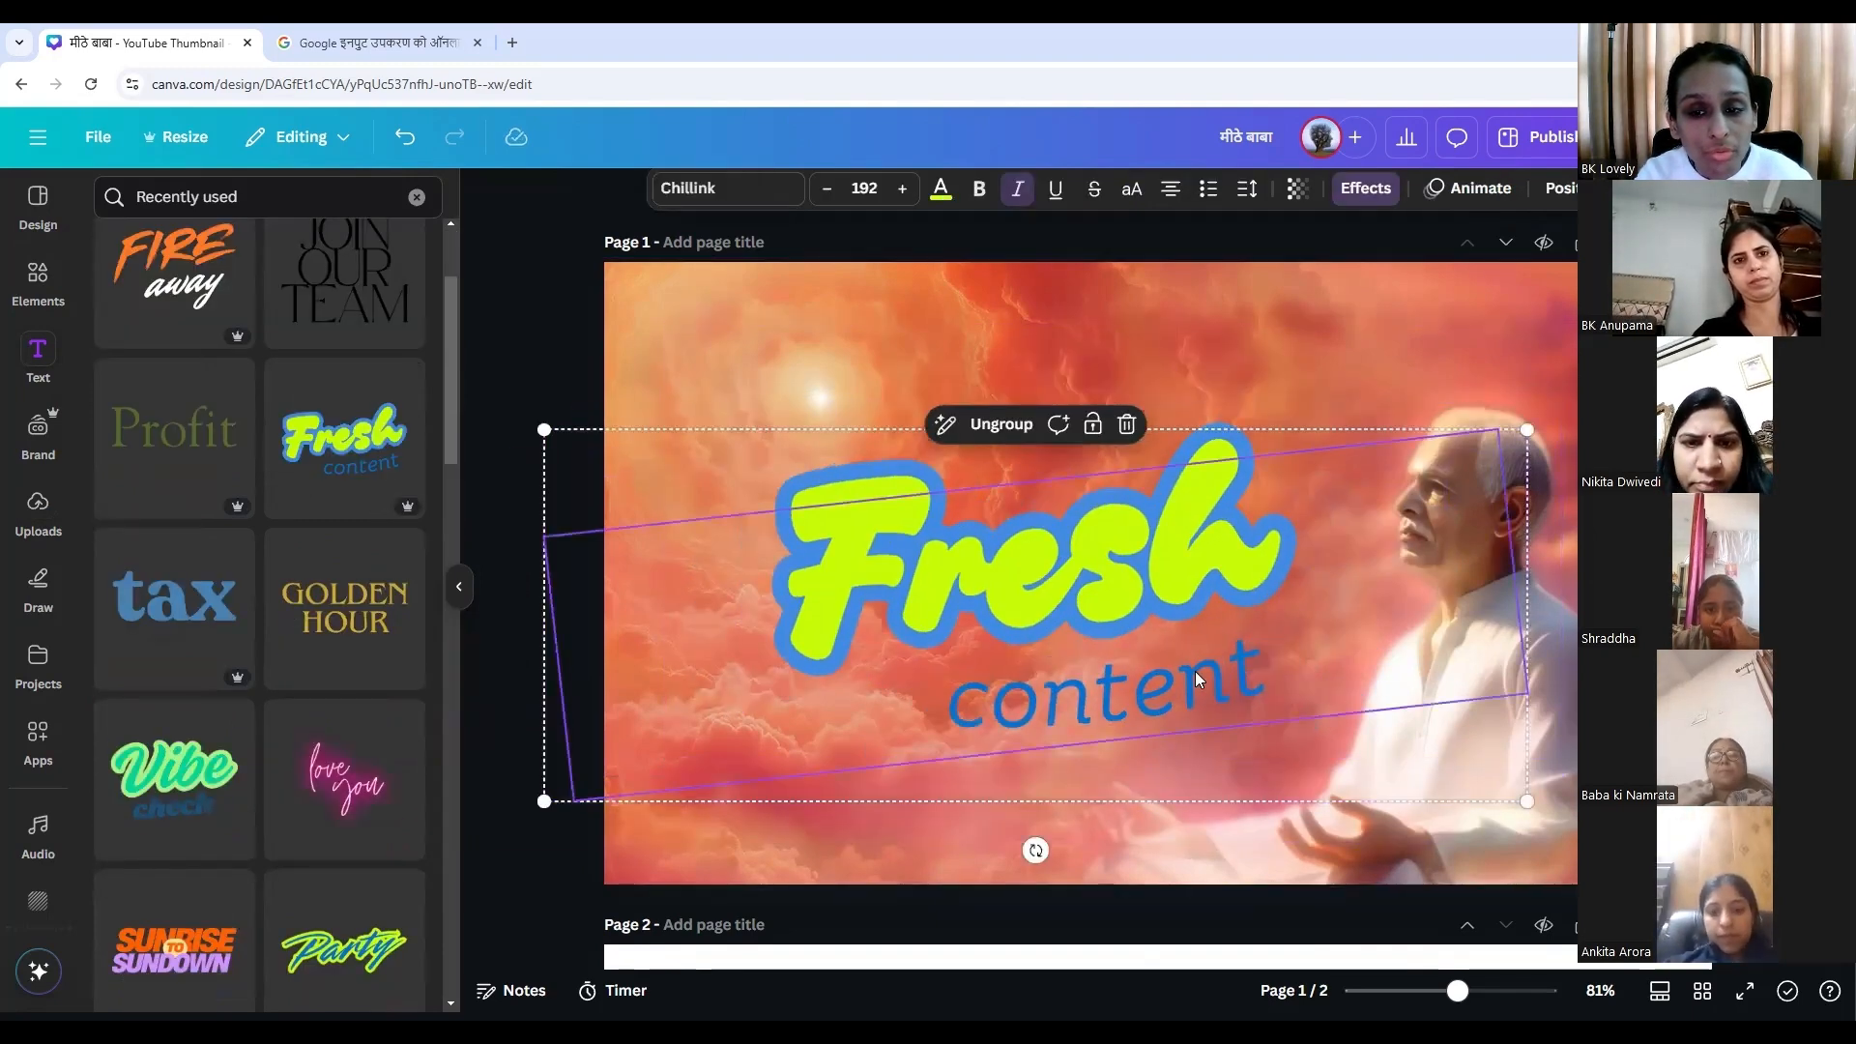
{"action": "left_click", "coordinate": [1286, 538]}
{"action": "left_click", "coordinate": [1289, 538]}
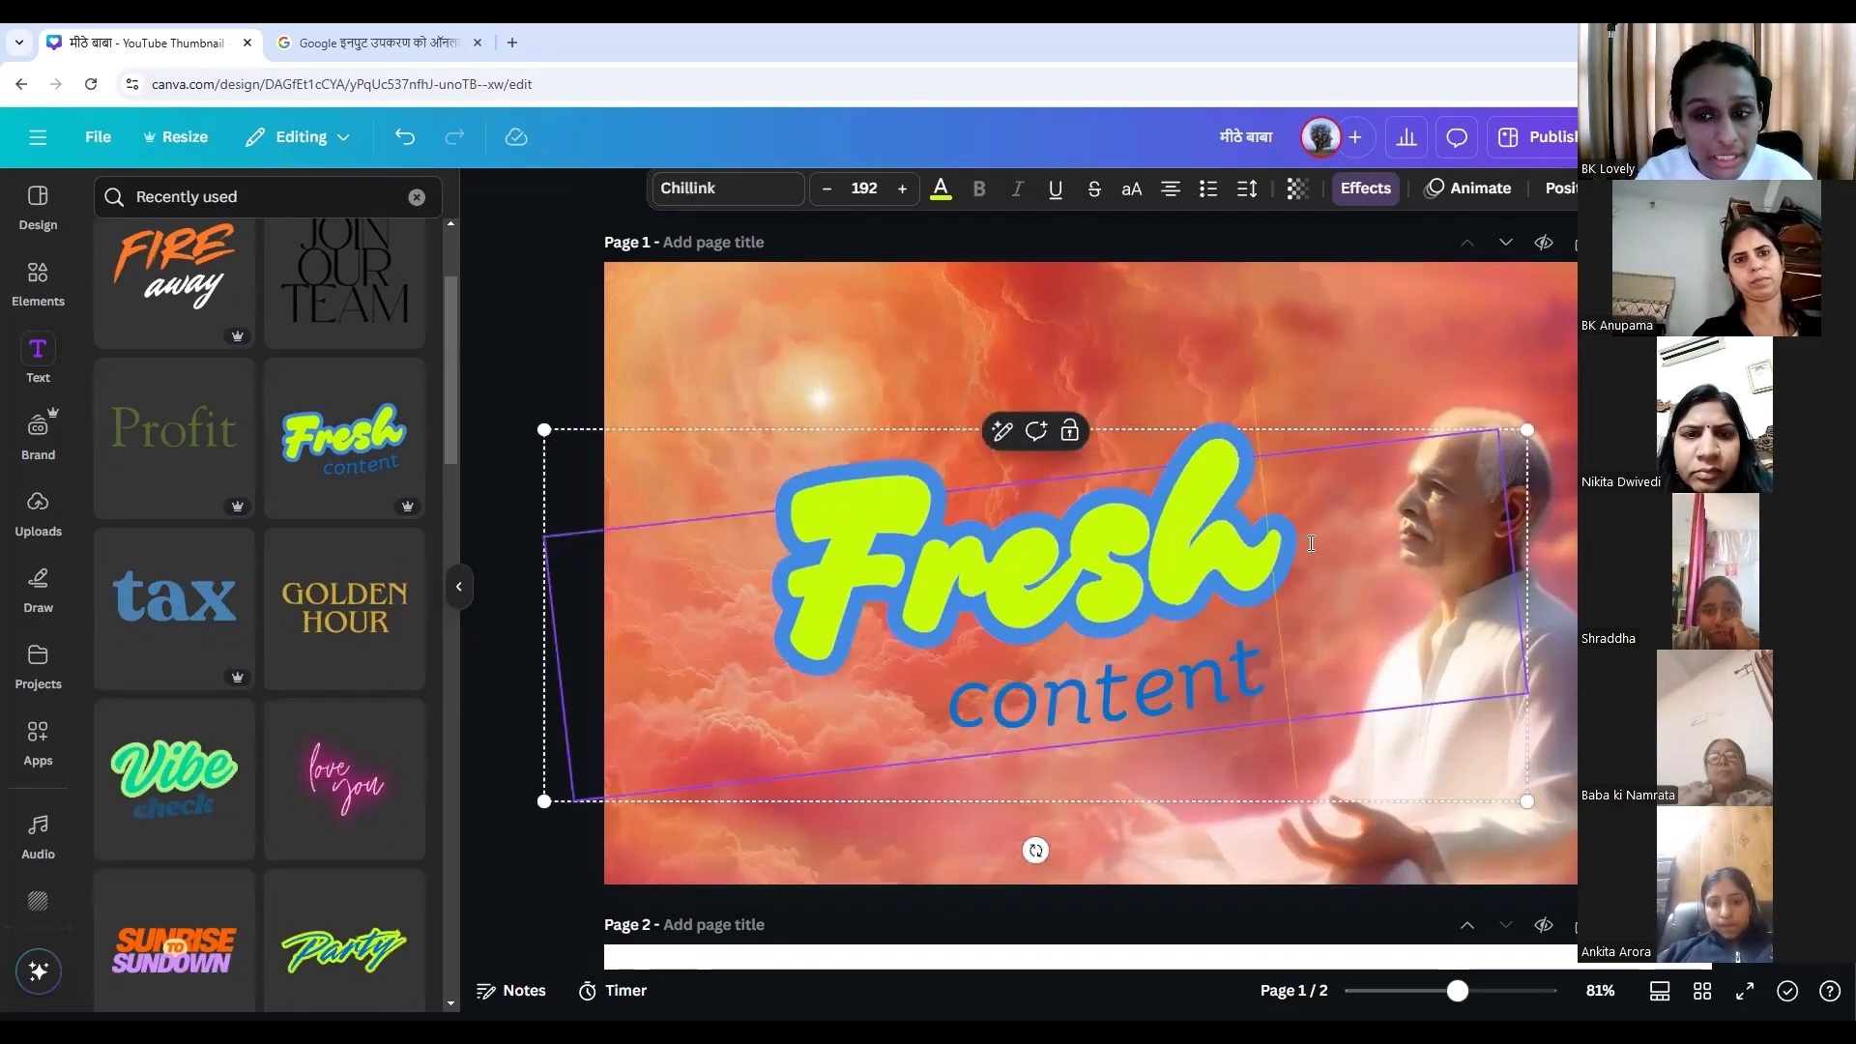
{"action": "left_click_drag", "start_coordinate": [1307, 543], "coordinate": [806, 564]}
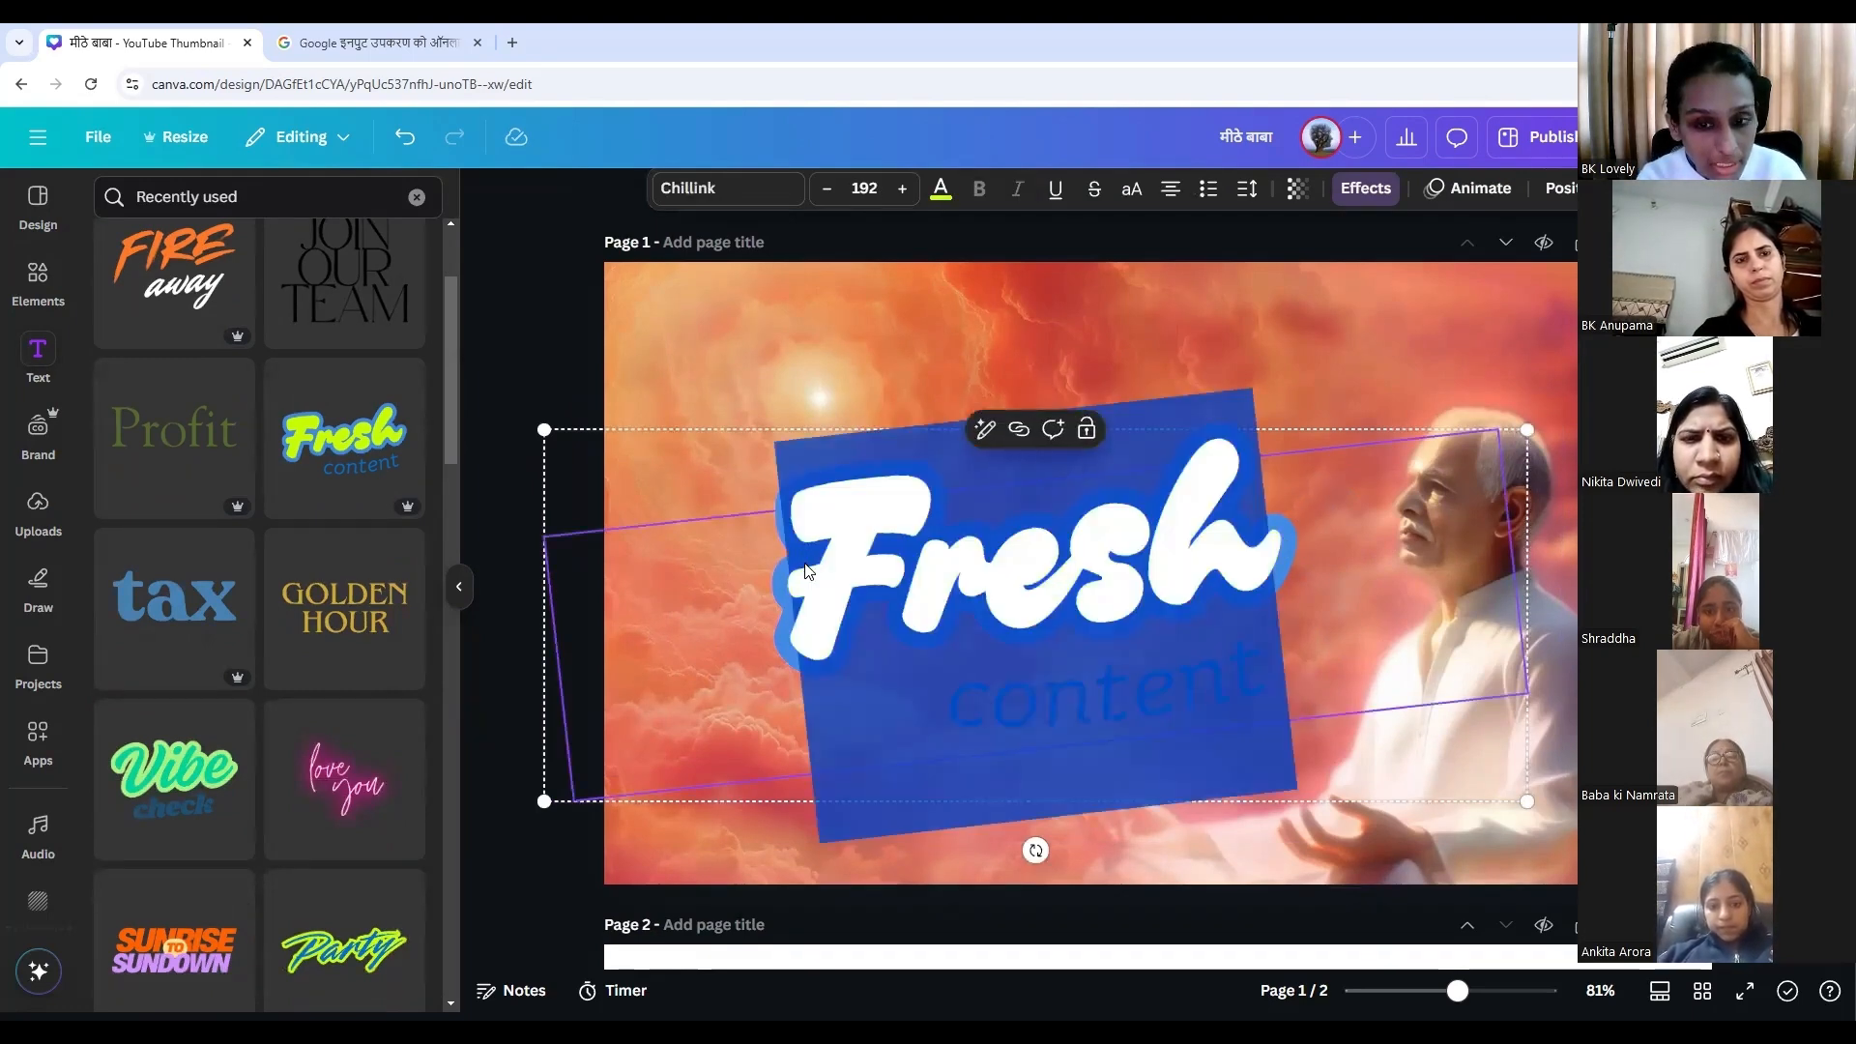
{"action": "type", "text": "Baba"}
{"action": "left_click", "coordinate": [804, 563]}
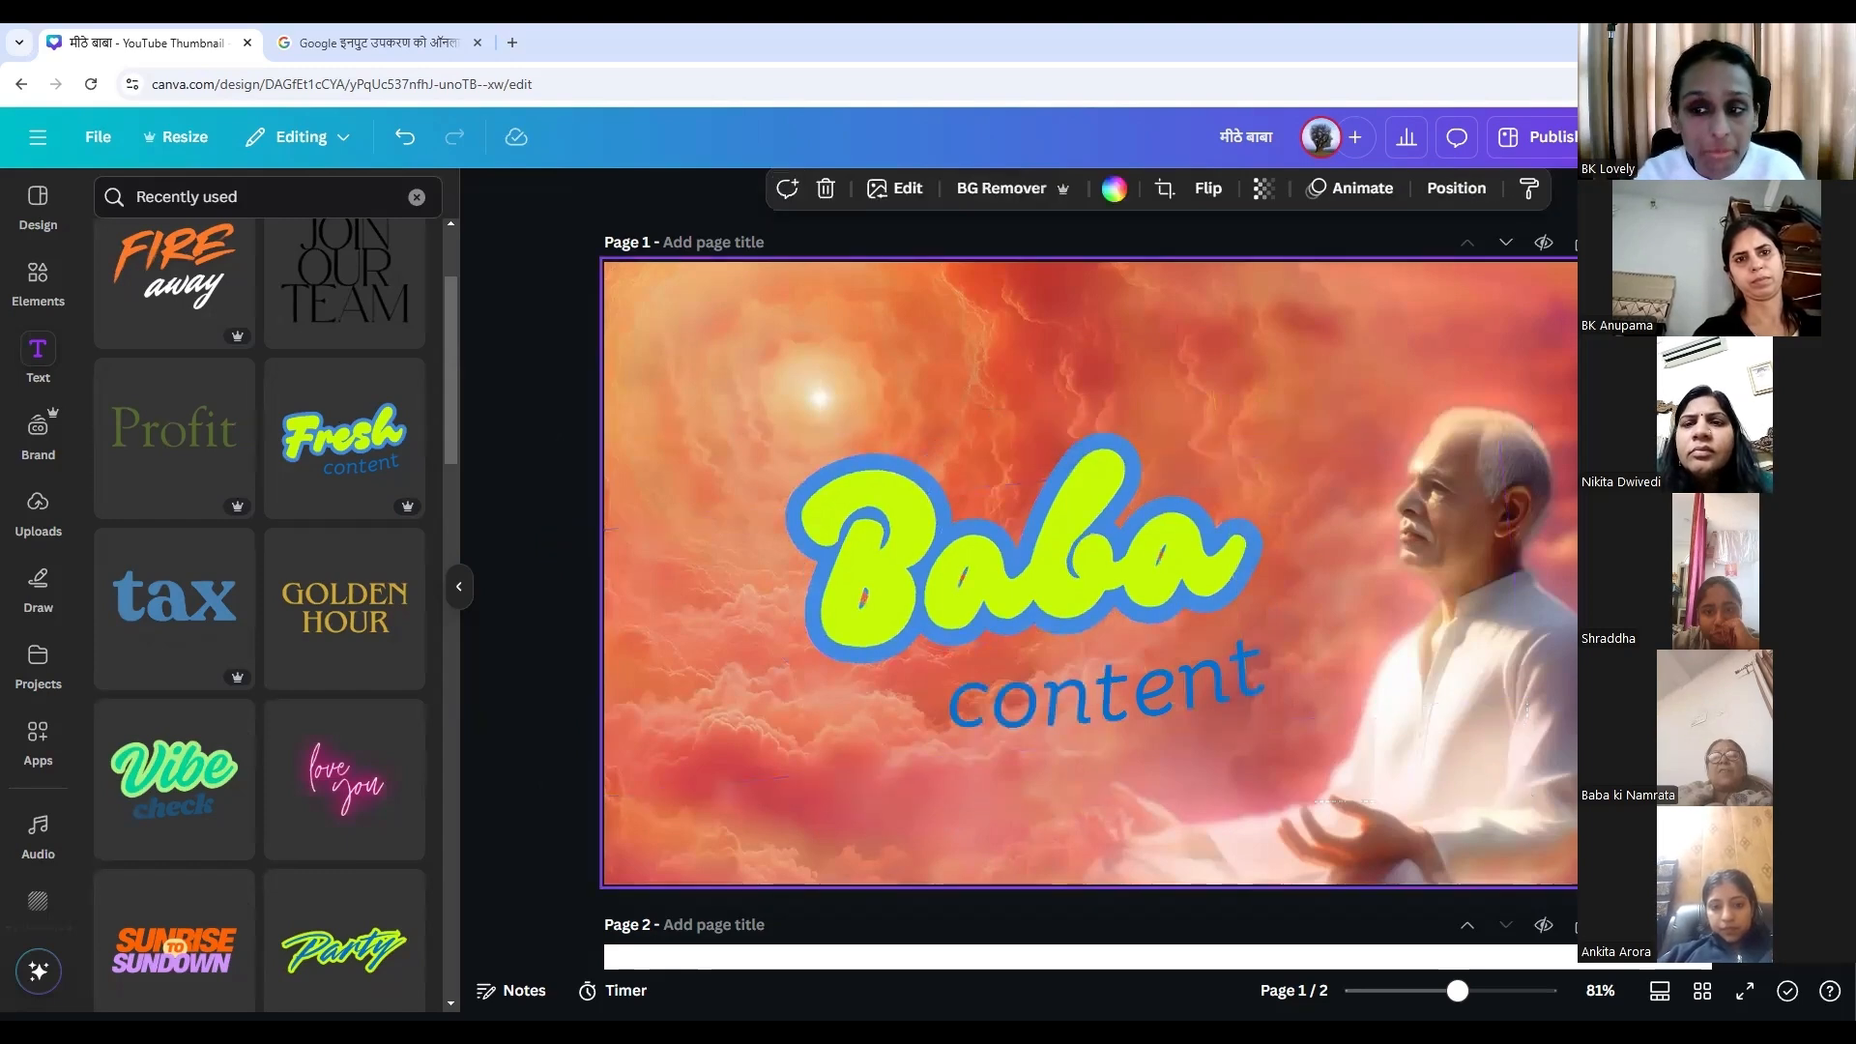
{"action": "left_click", "coordinate": [1083, 559]}
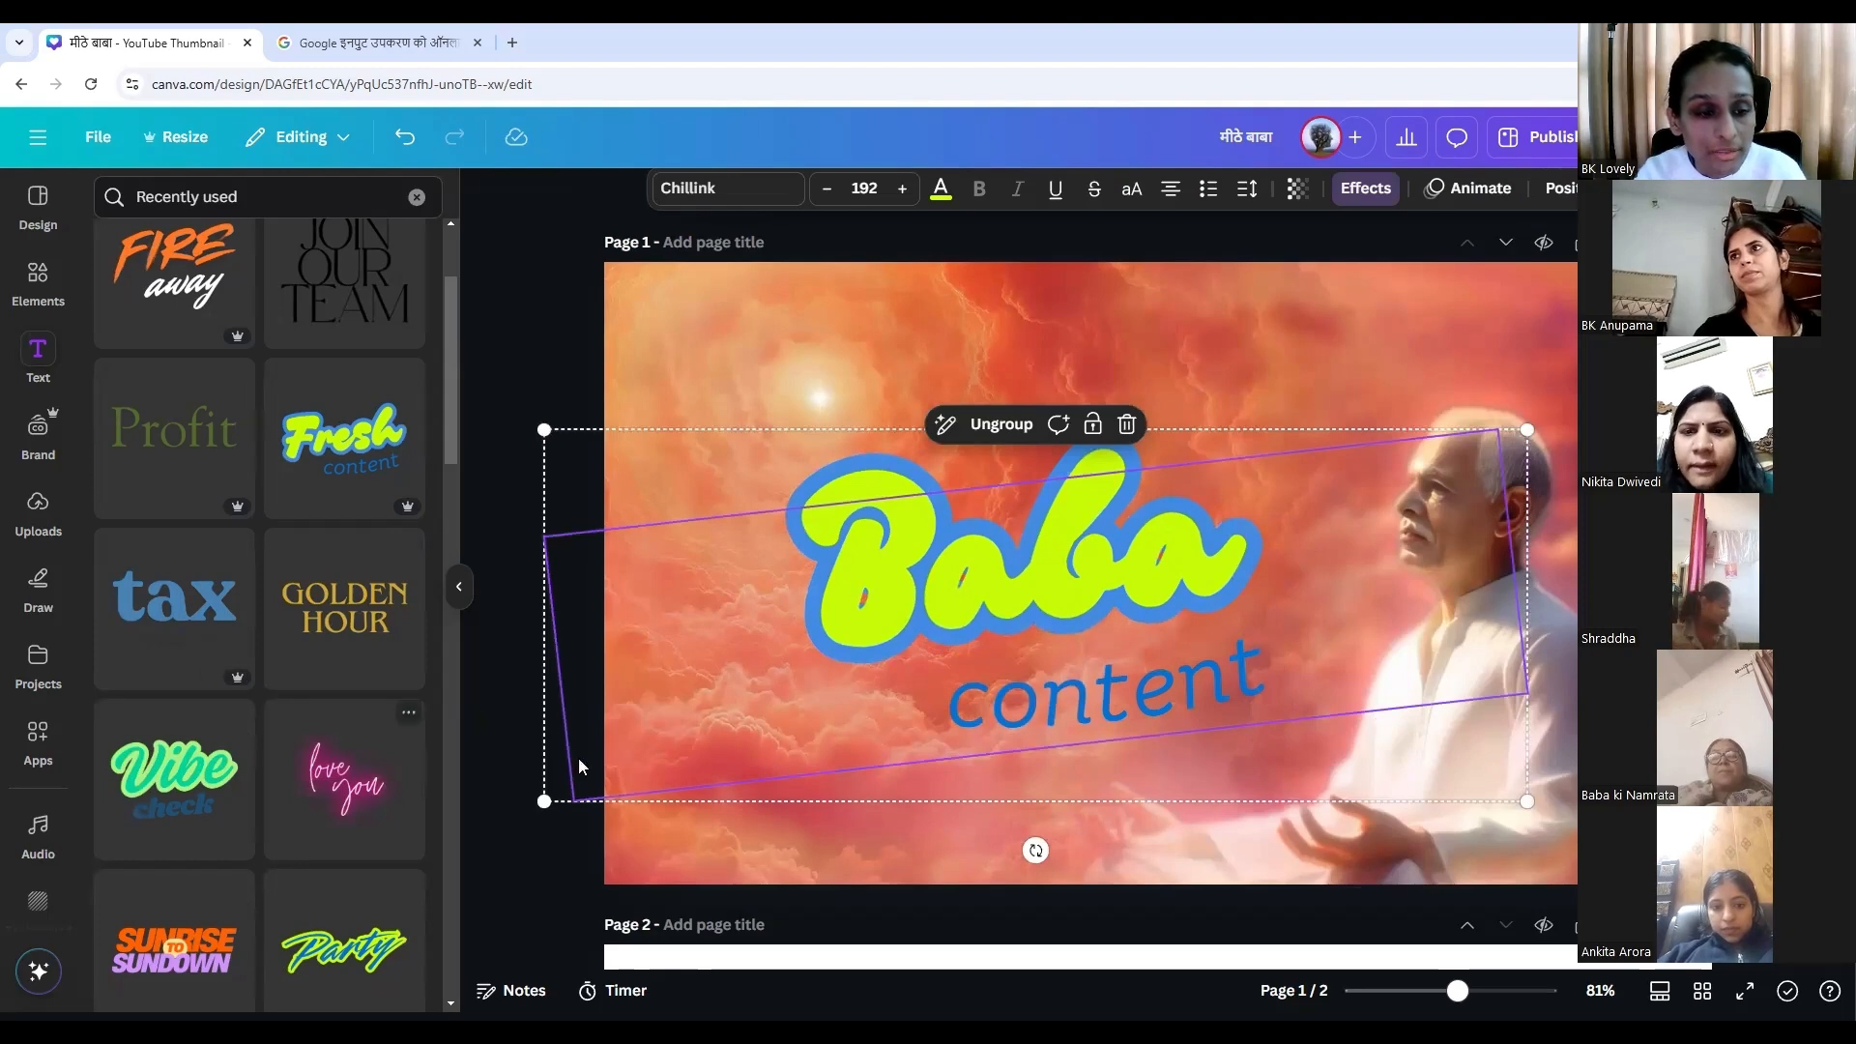
{"action": "left_click_drag", "start_coordinate": [853, 736], "coordinate": [886, 529]}
Add the pink neon "love you" font combination to page 1, replace "you" with "Baba" and shift it slightly up.
{"action": "left_click", "coordinate": [295, 813]}
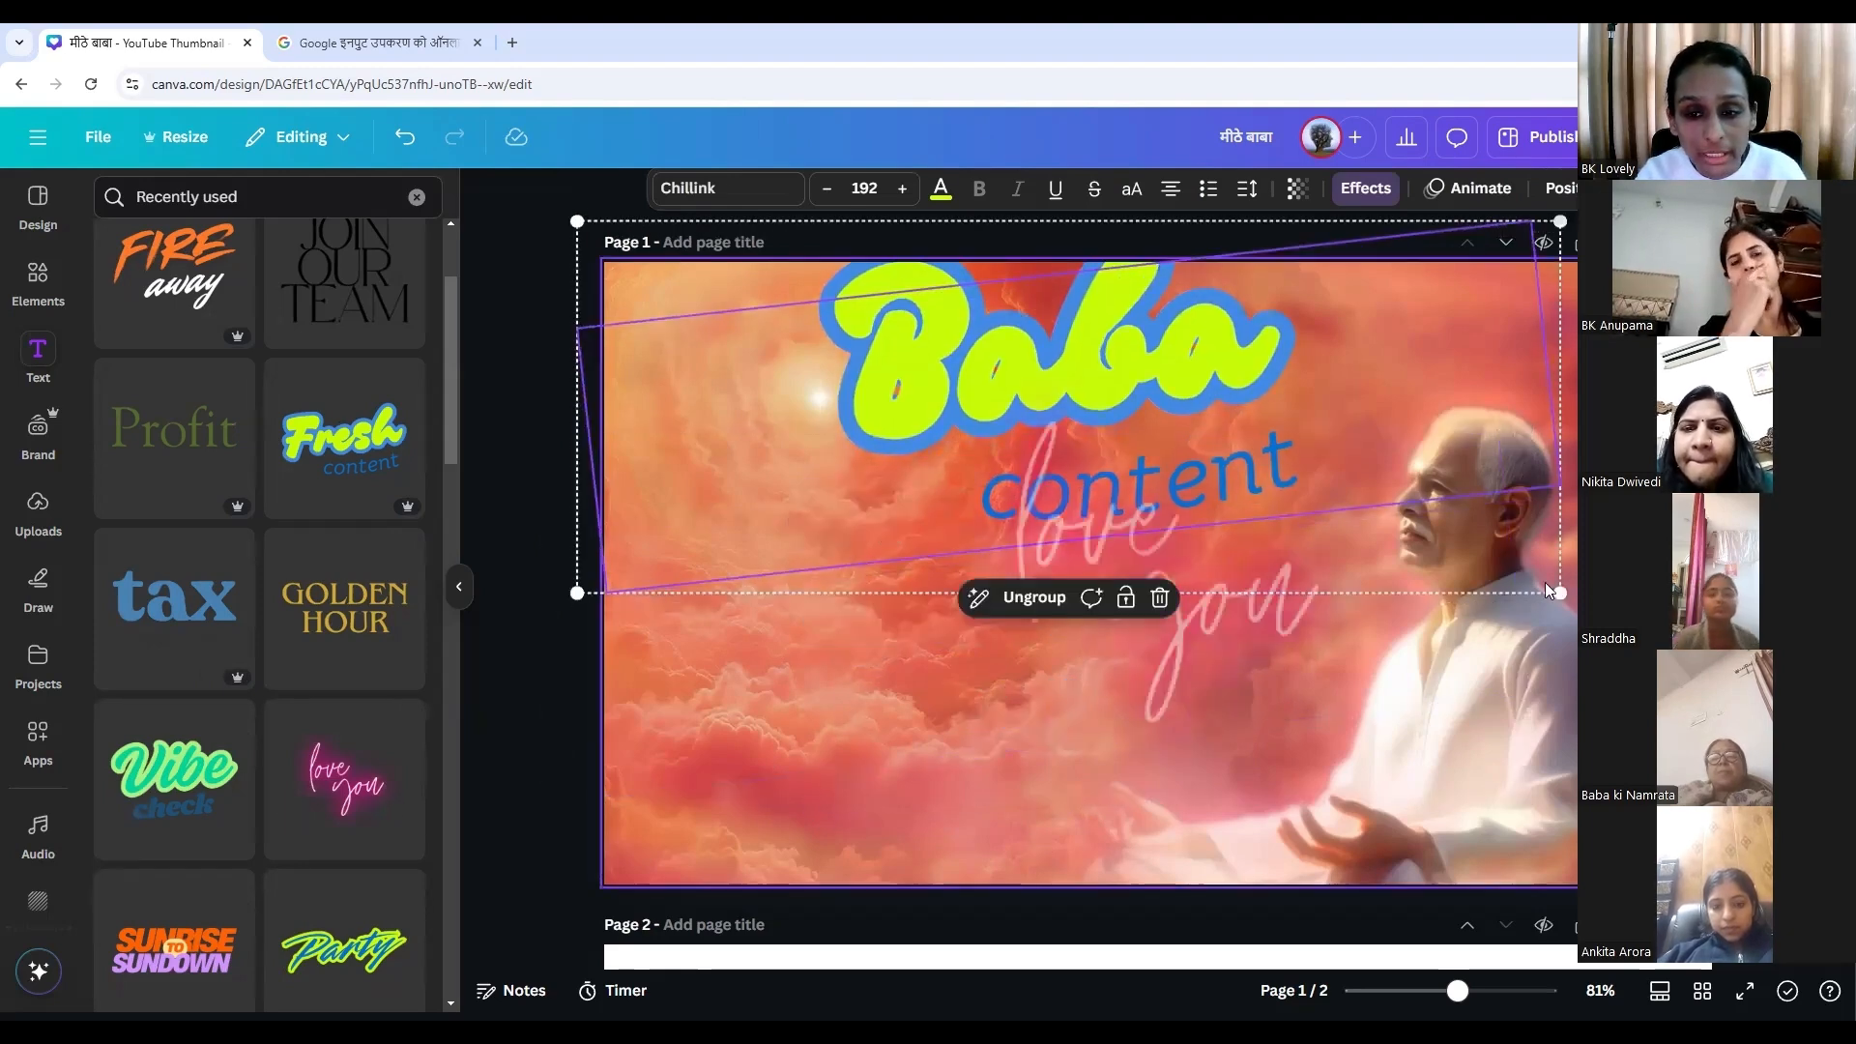
{"action": "left_click_drag", "start_coordinate": [1270, 648], "coordinate": [773, 723]}
{"action": "left_click", "coordinate": [1058, 715]}
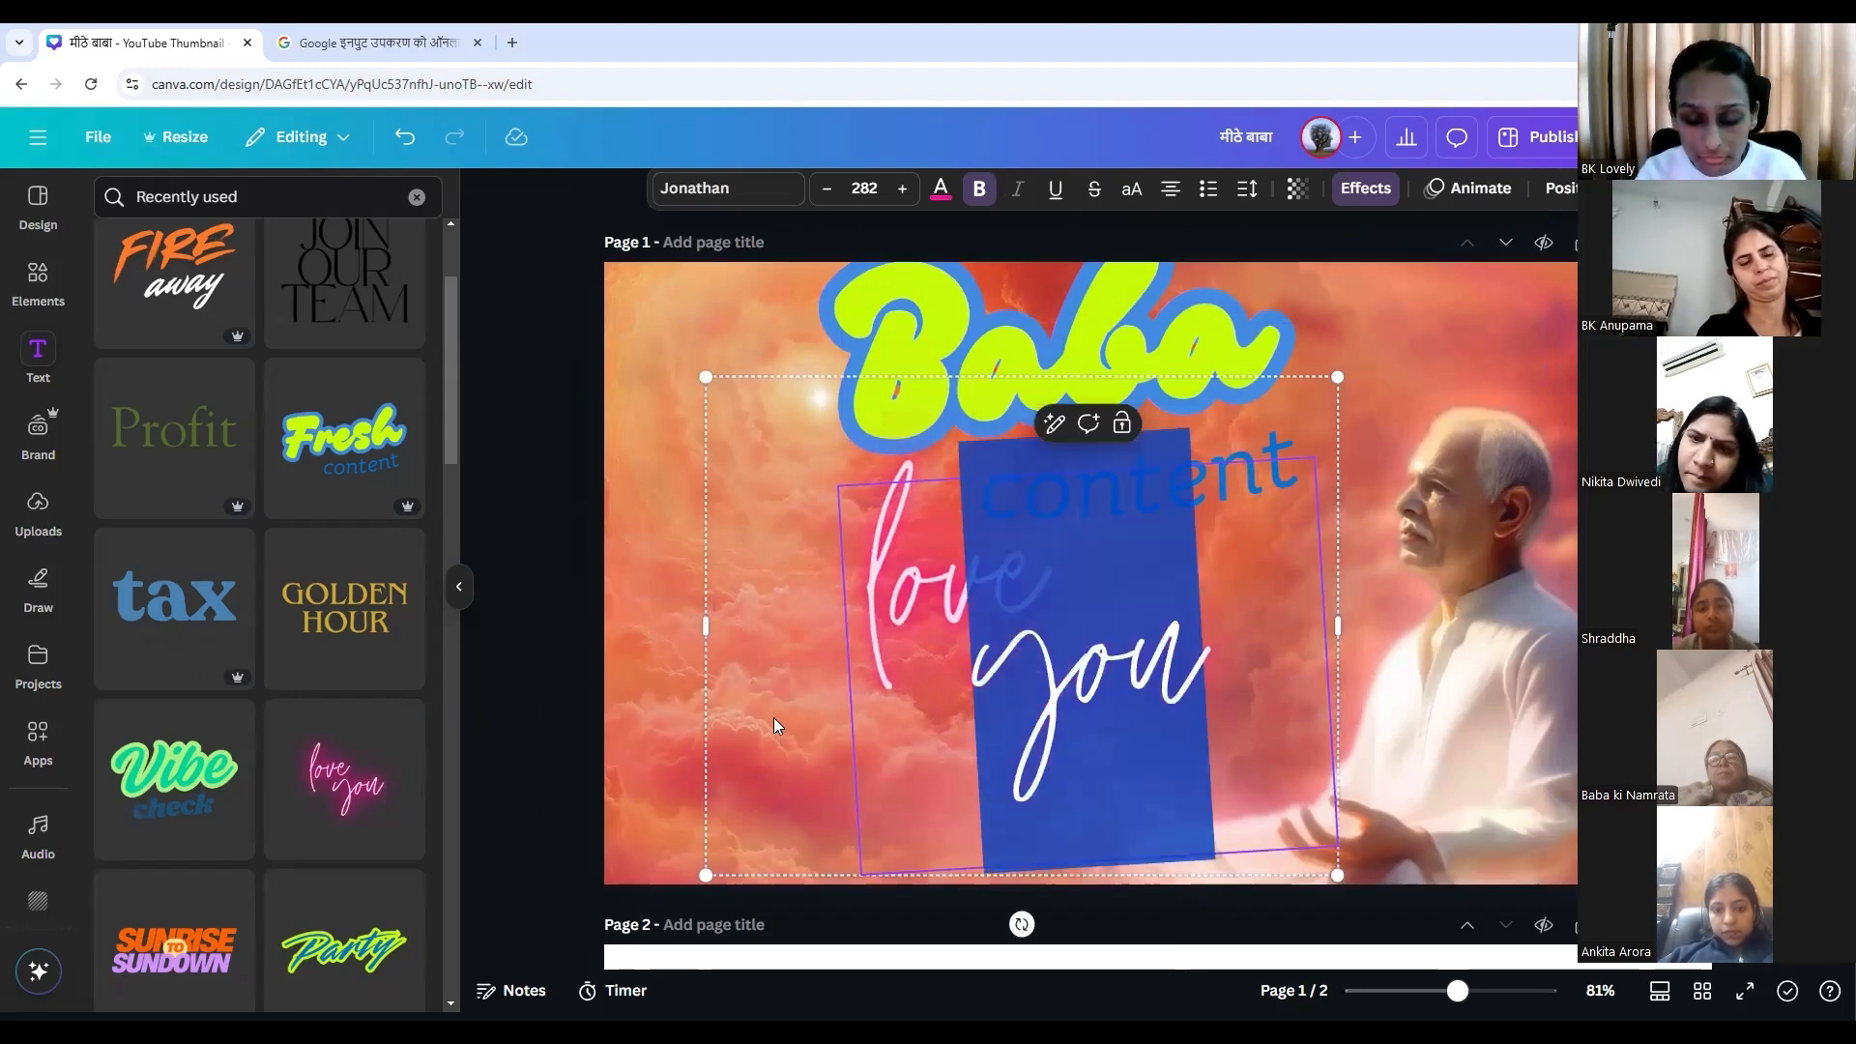
{"action": "key", "text": "BackSpace"}
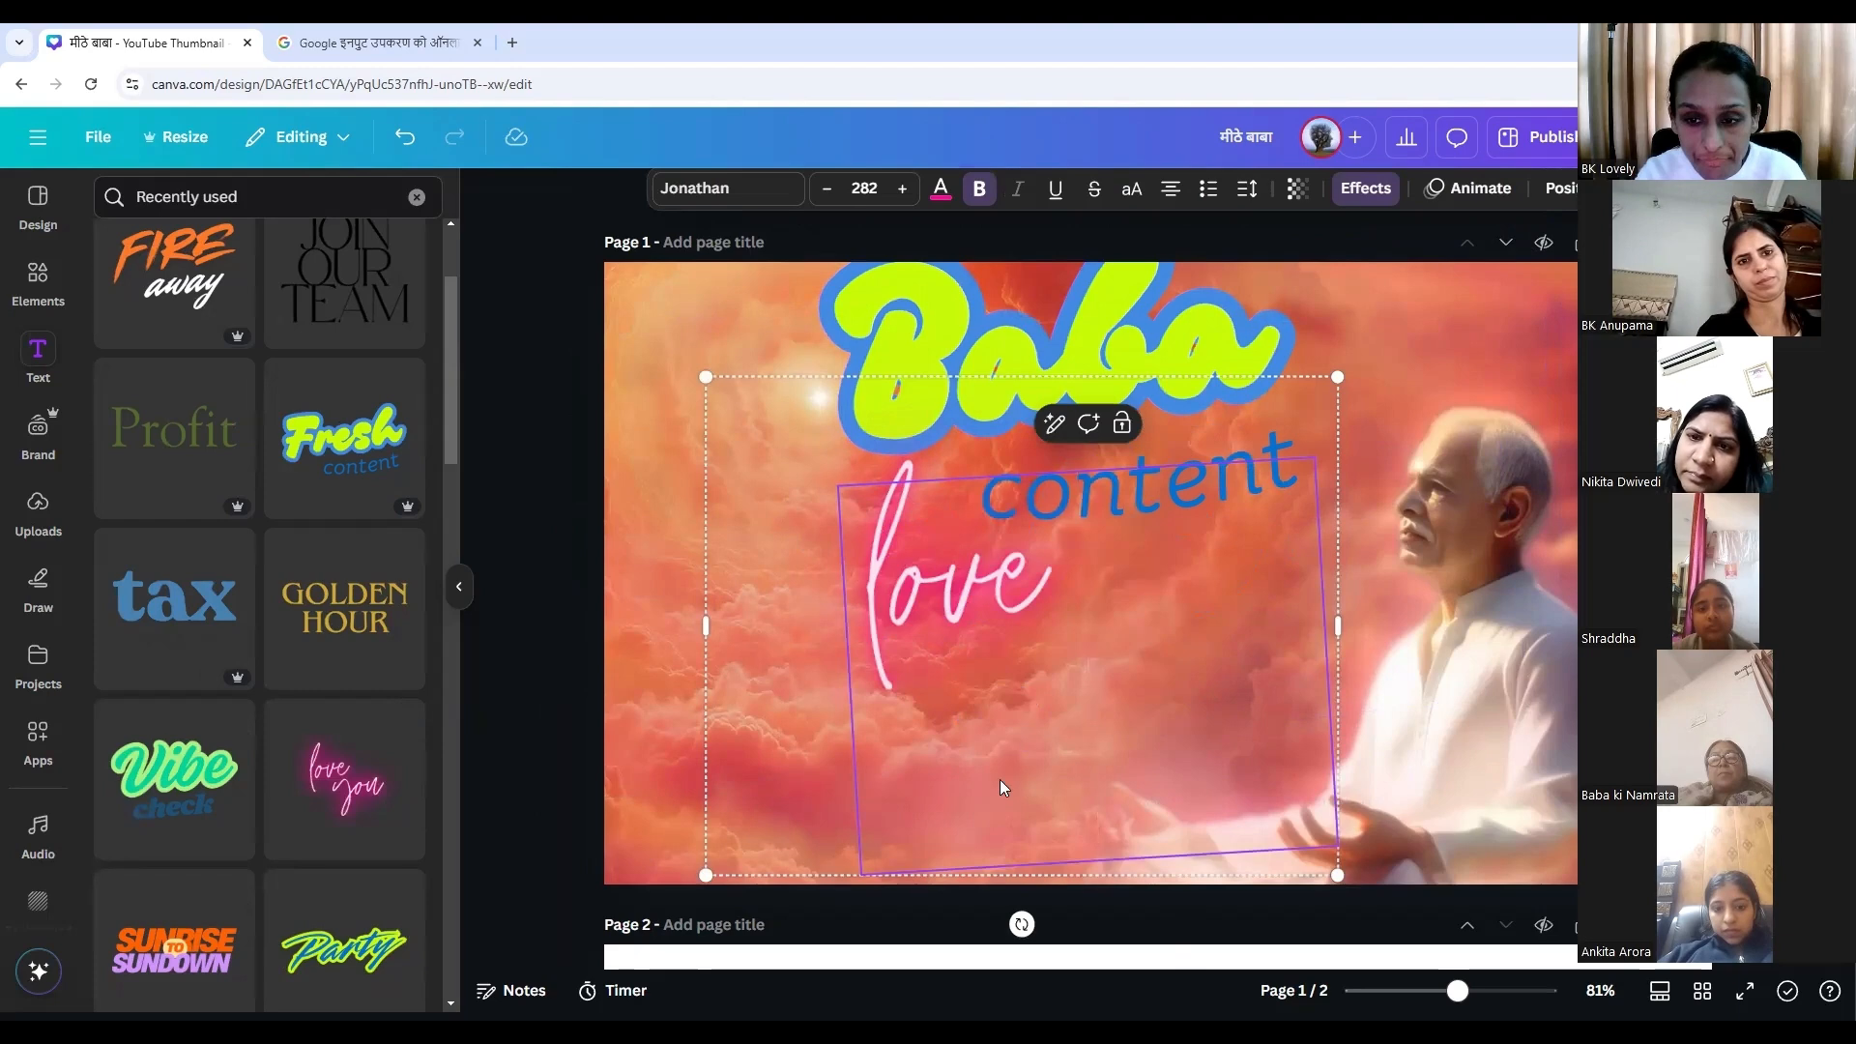
{"action": "type", "text": "Baba"}
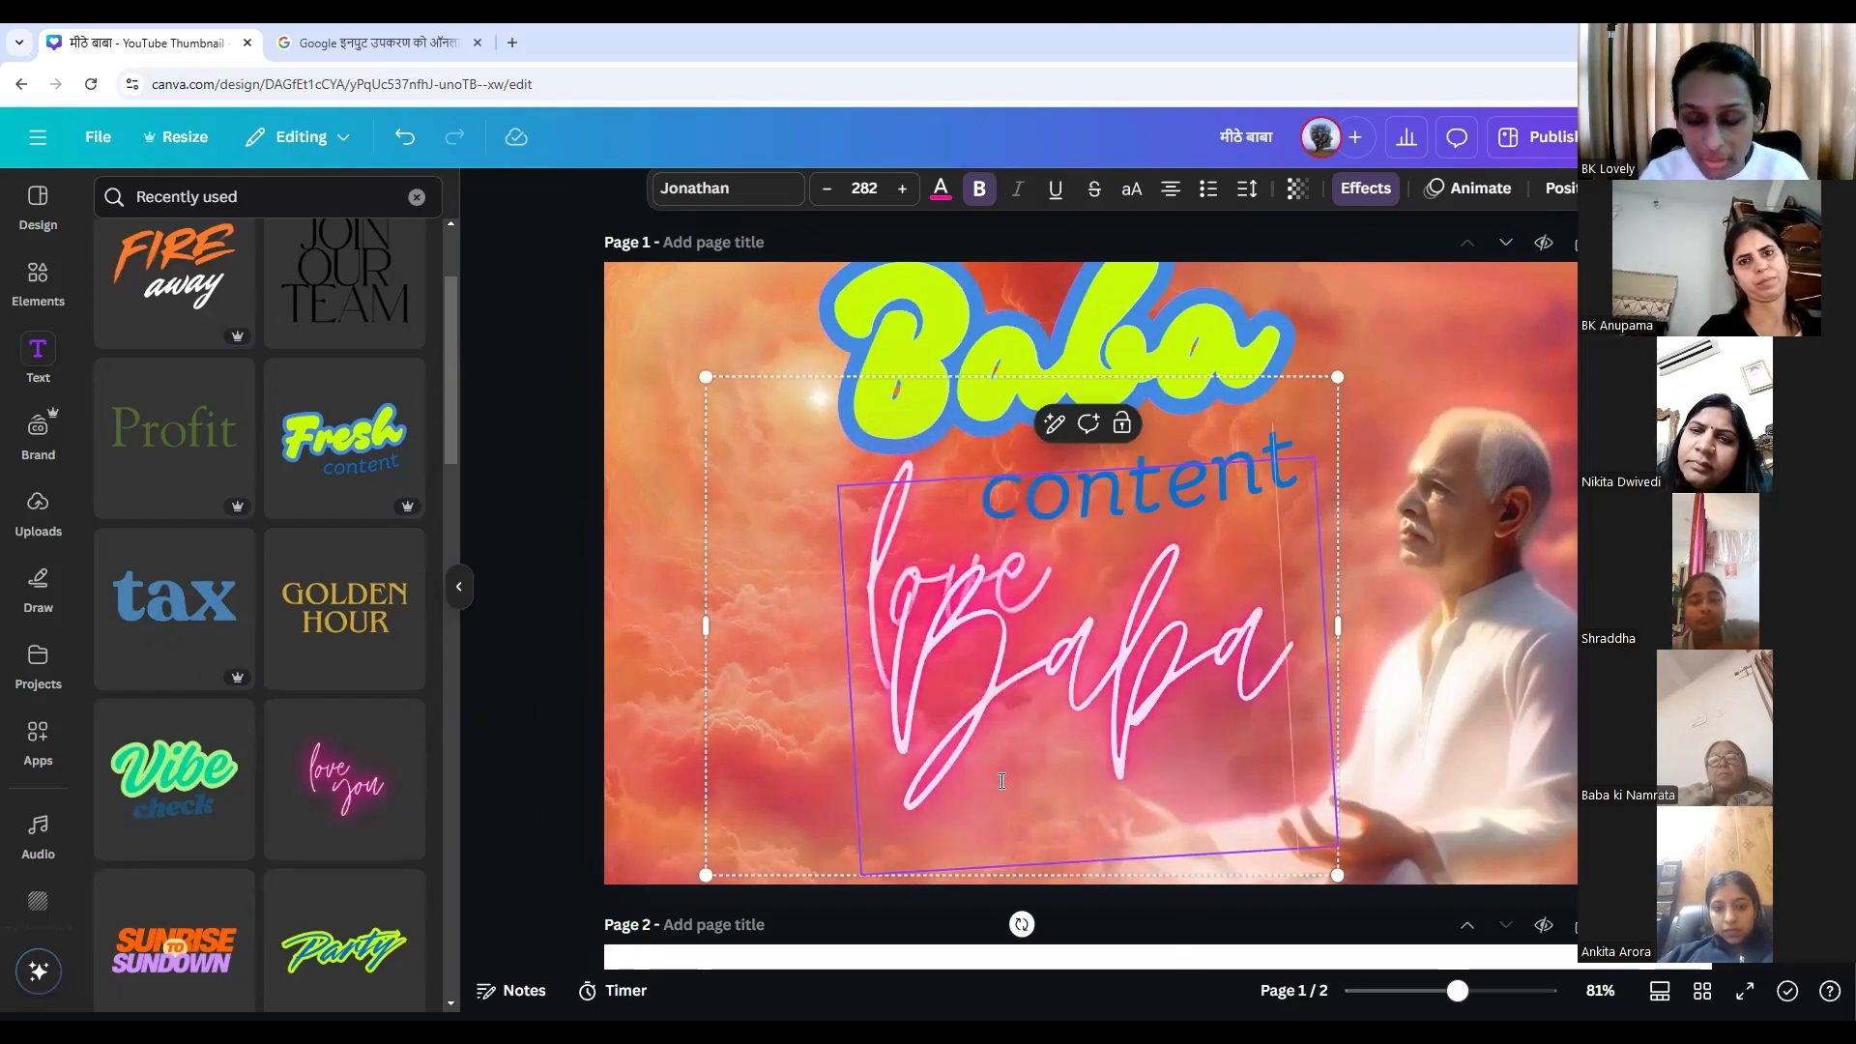
{"action": "left_click", "coordinate": [657, 580]}
{"action": "mouse_move", "coordinate": [1000, 652]}
{"action": "left_mouse_down"}
{"action": "mouse_move", "coordinate": [828, 625]}
{"action": "mouse_move", "coordinate": [965, 612]}
{"action": "mouse_move", "coordinate": [972, 629]}
{"action": "left_mouse_up"}
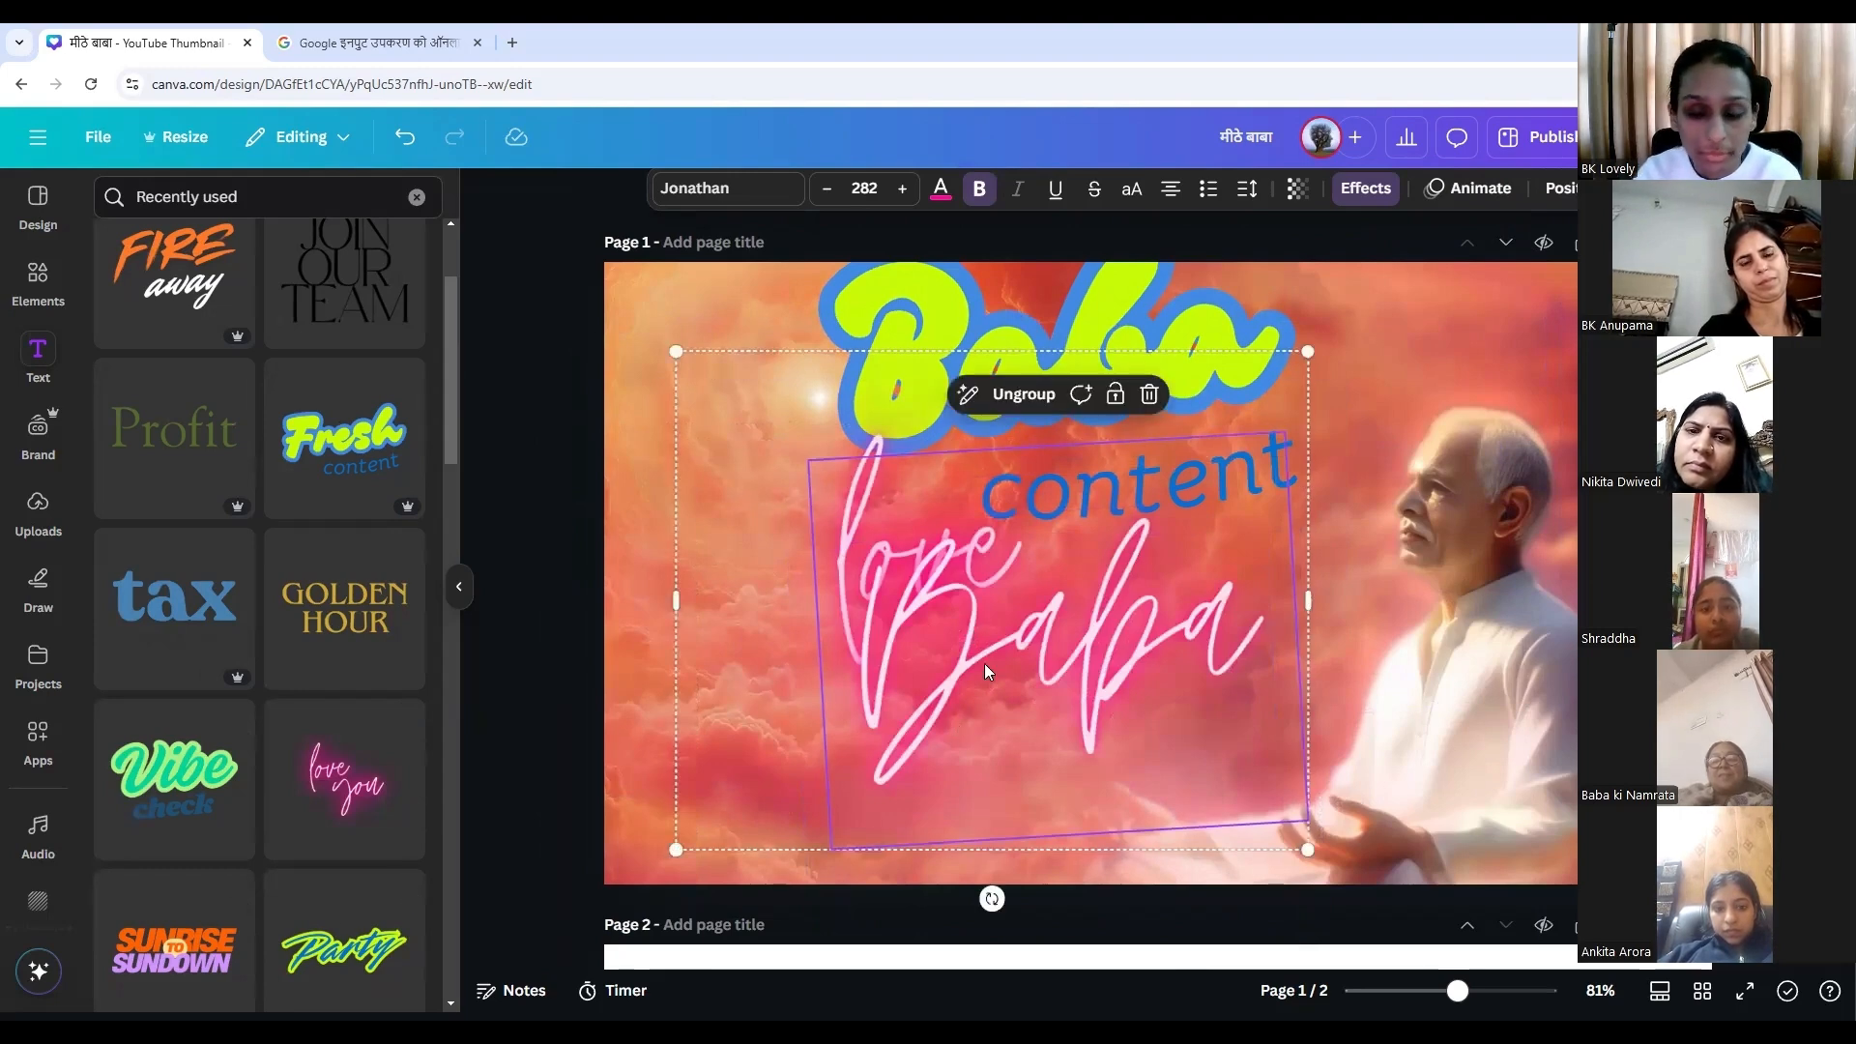
Delete the pink neon "love Baba" text from page 1.
{"action": "key", "text": "Delete"}
{"action": "left_click", "coordinate": [1269, 659]}
{"action": "left_click", "coordinate": [1013, 589]}
{"action": "key", "text": "Delete"}
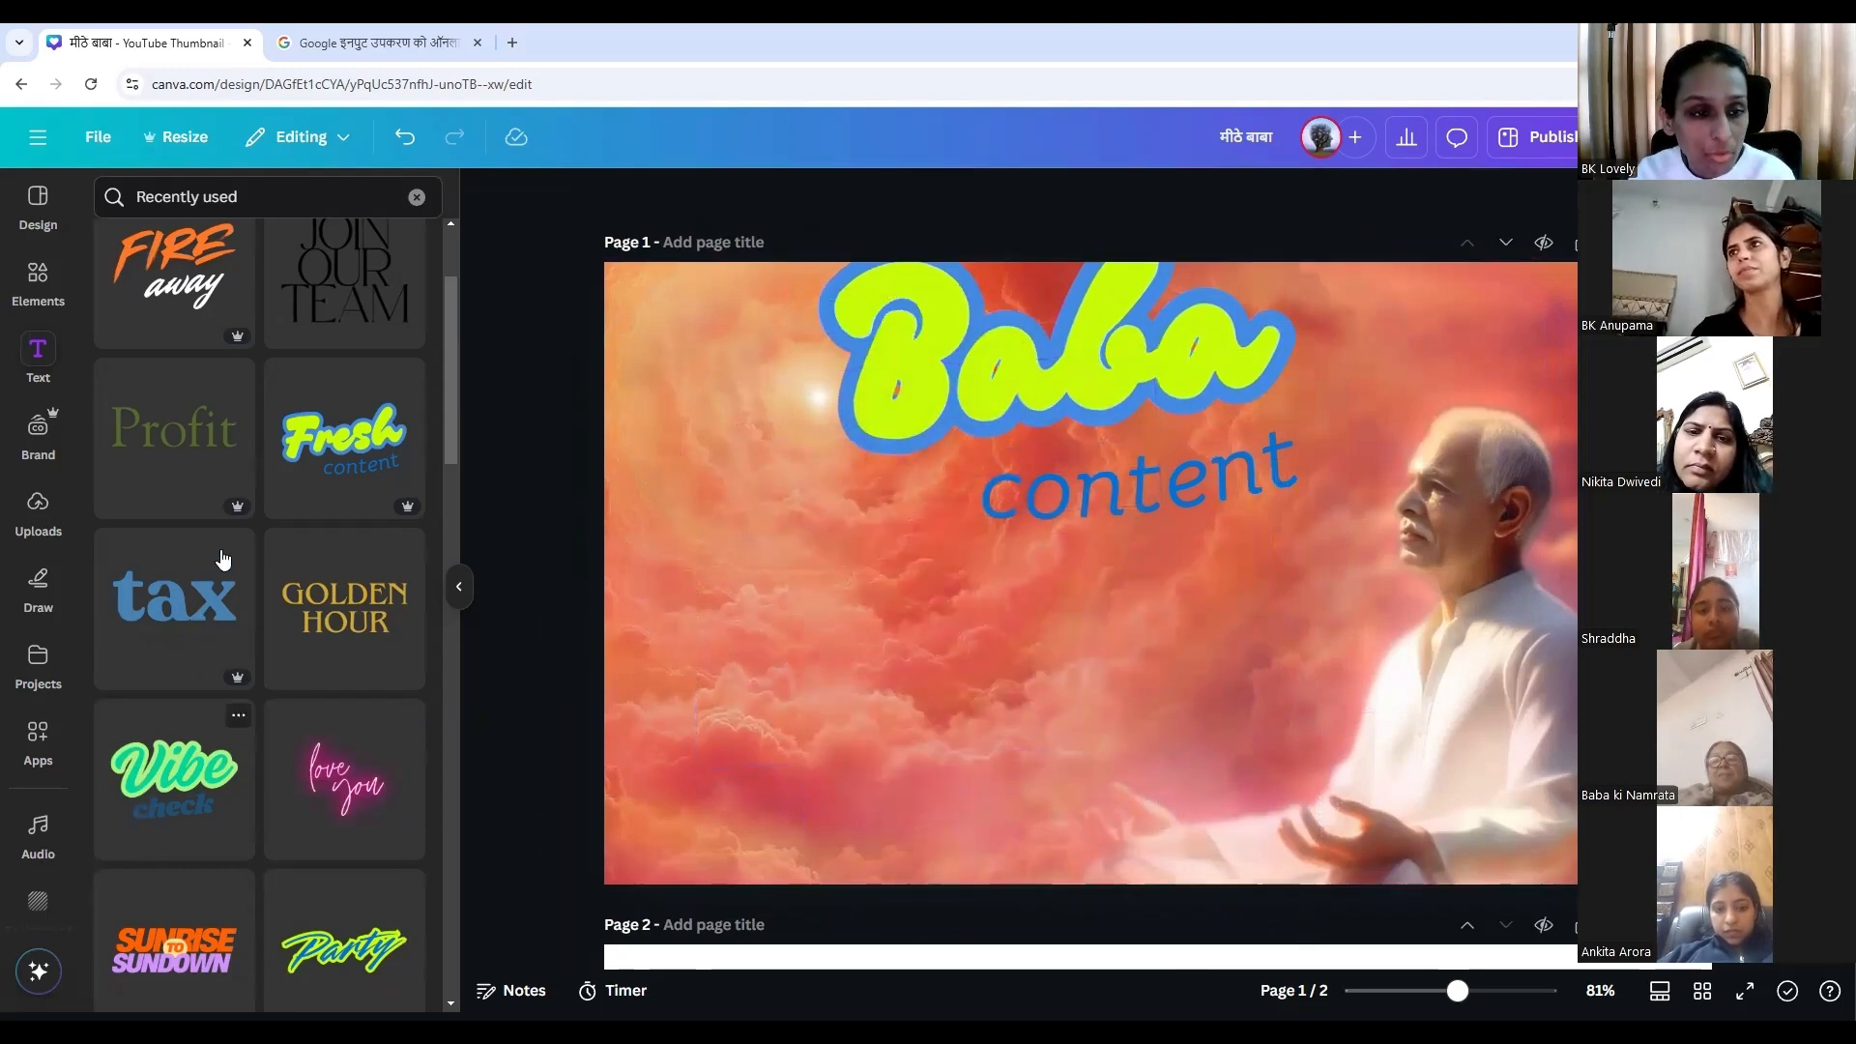
Look through the recently used font combinations, search the text library for "hindi" and browse the full font list.
{"action": "scroll", "coordinate": [203, 743], "scroll_direction": "down", "scroll_amount": 8}
{"action": "scroll", "coordinate": [203, 742], "scroll_direction": "down", "scroll_amount": 4}
{"action": "scroll", "coordinate": [194, 743], "scroll_direction": "up", "scroll_amount": 14}
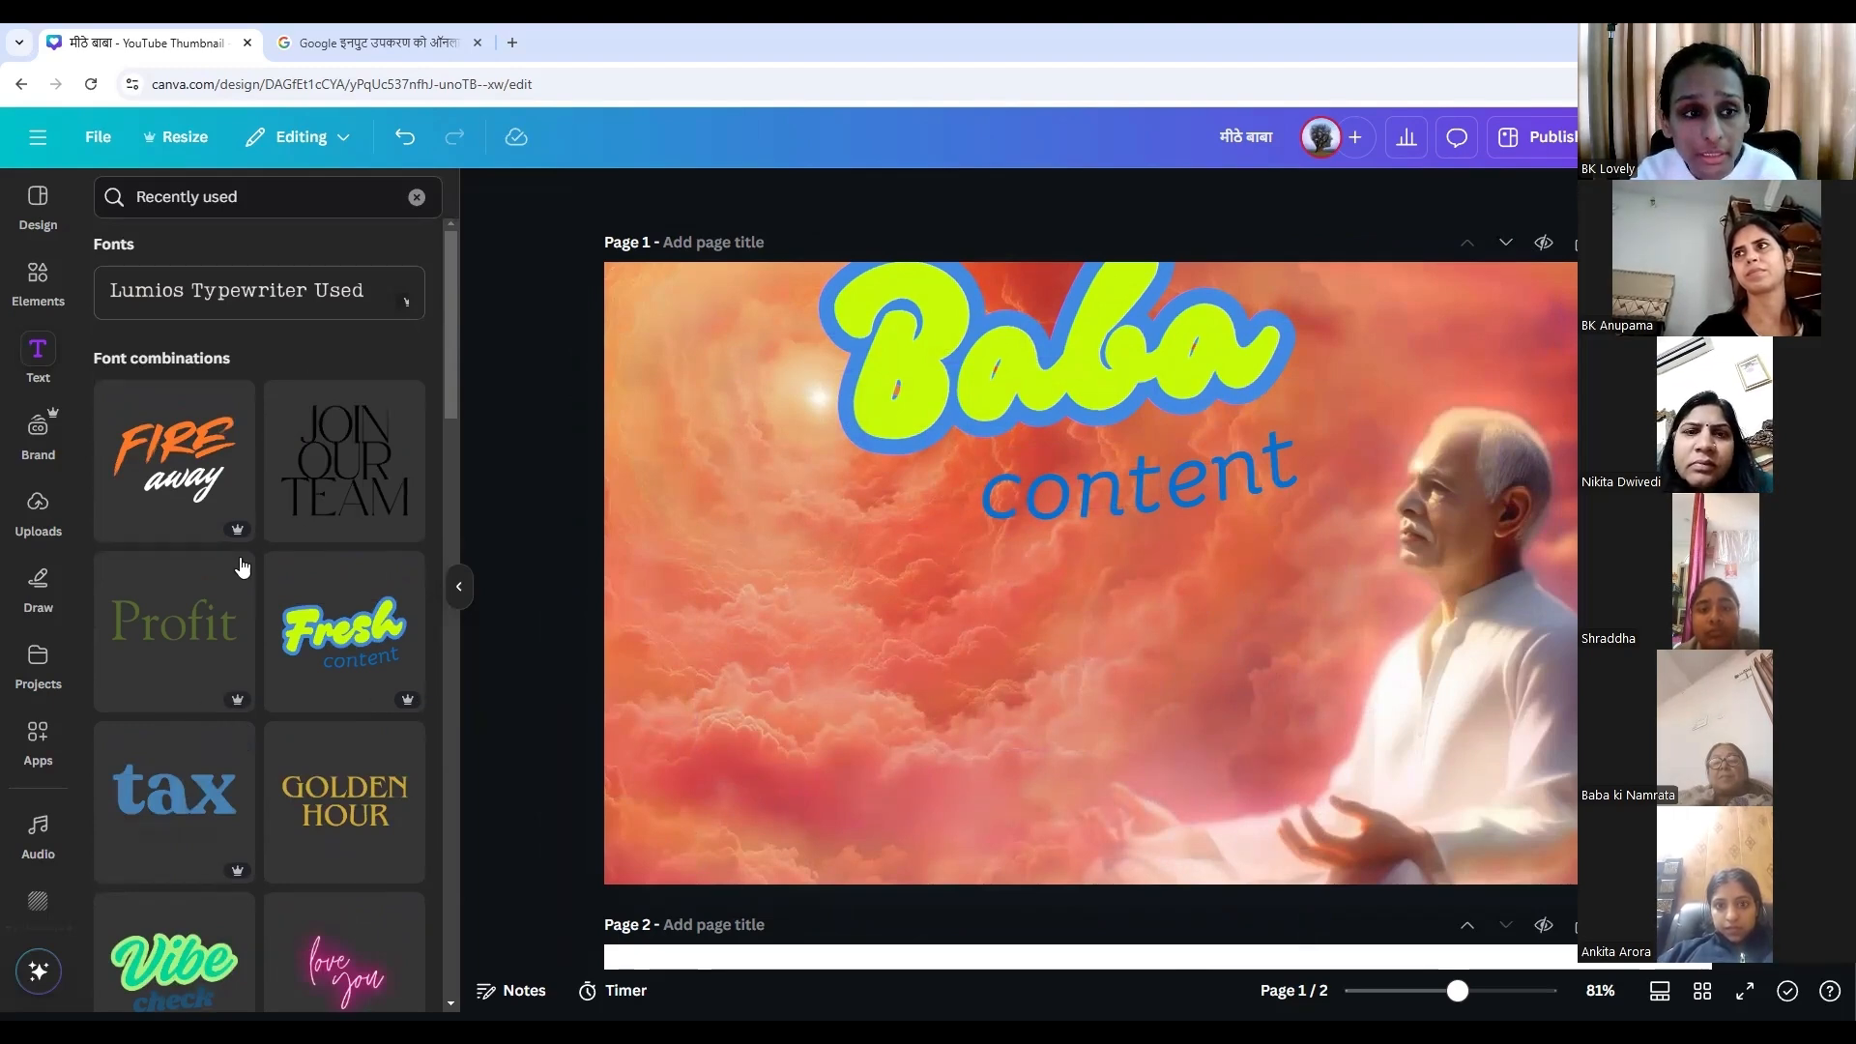
{"action": "left_click", "coordinate": [235, 191]}
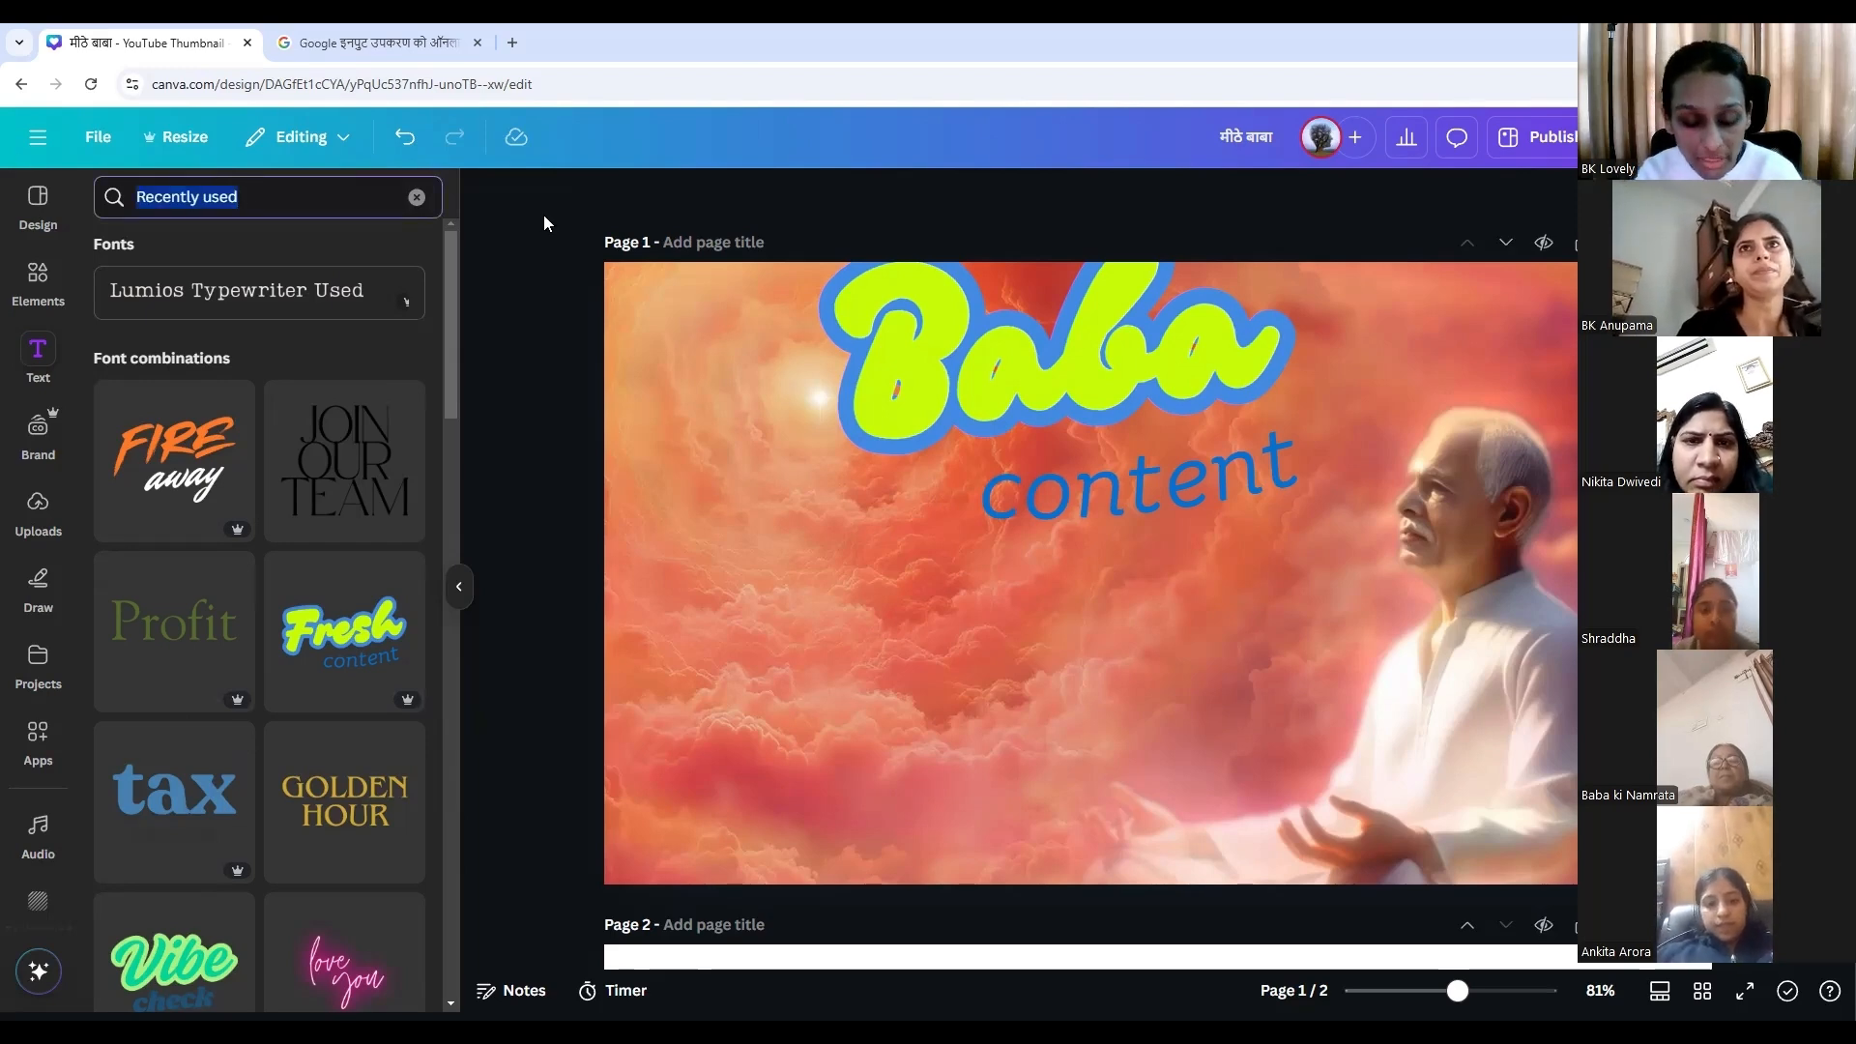
{"action": "key", "text": "ctrl+a"}
{"action": "type", "text": "hindi"}
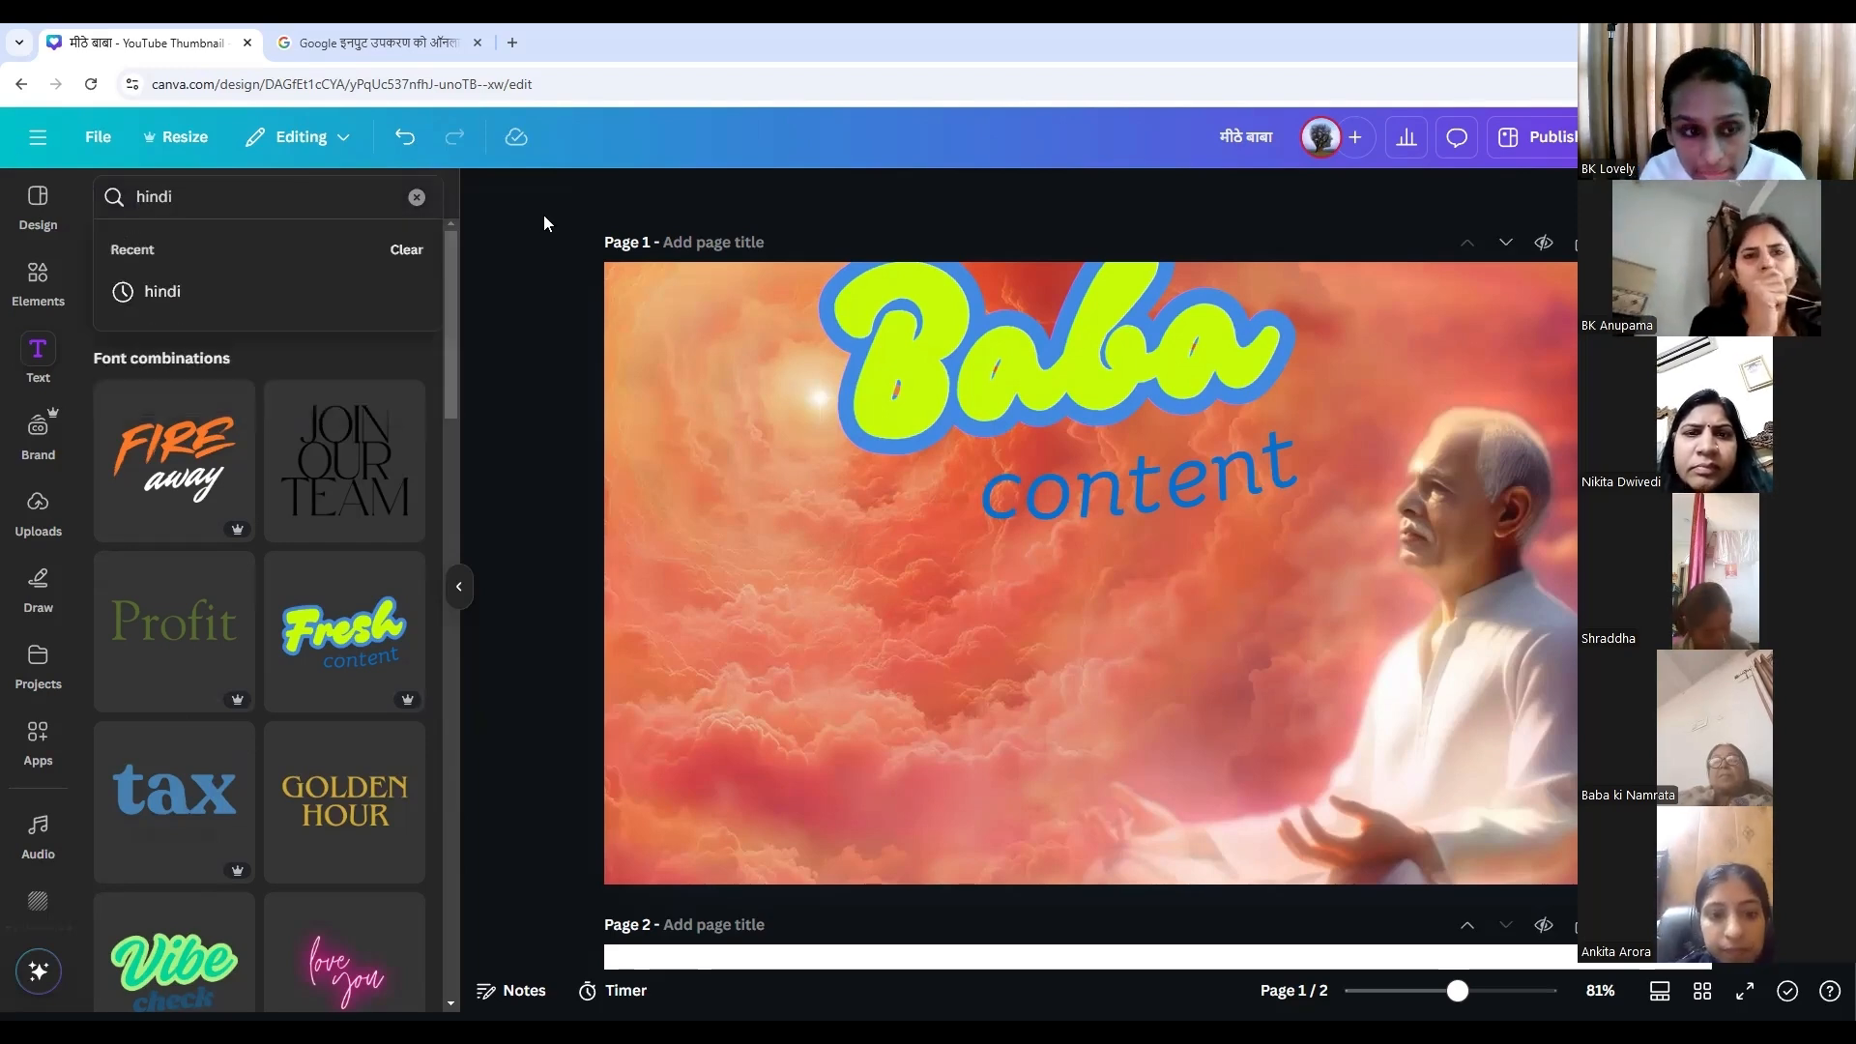
{"action": "key", "text": "Return"}
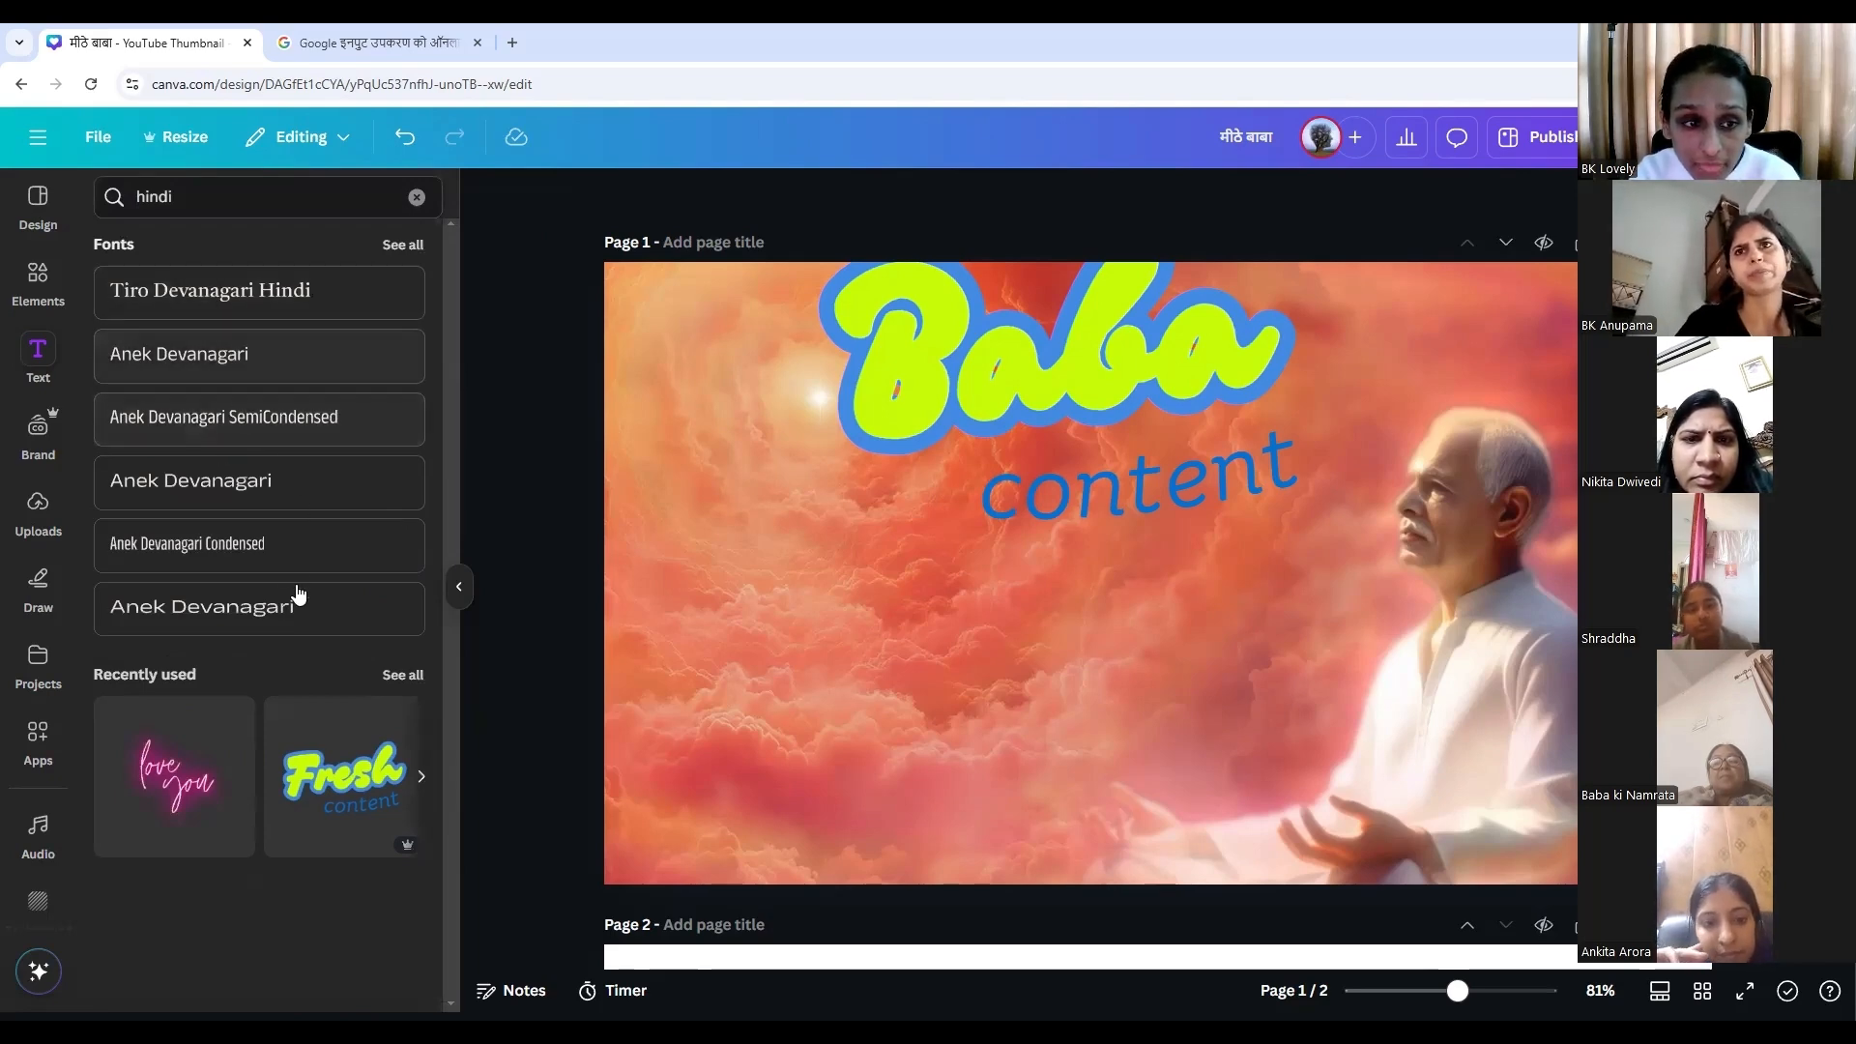
{"action": "left_click", "coordinate": [395, 249]}
{"action": "scroll", "coordinate": [160, 726], "scroll_direction": "down", "scroll_amount": 8}
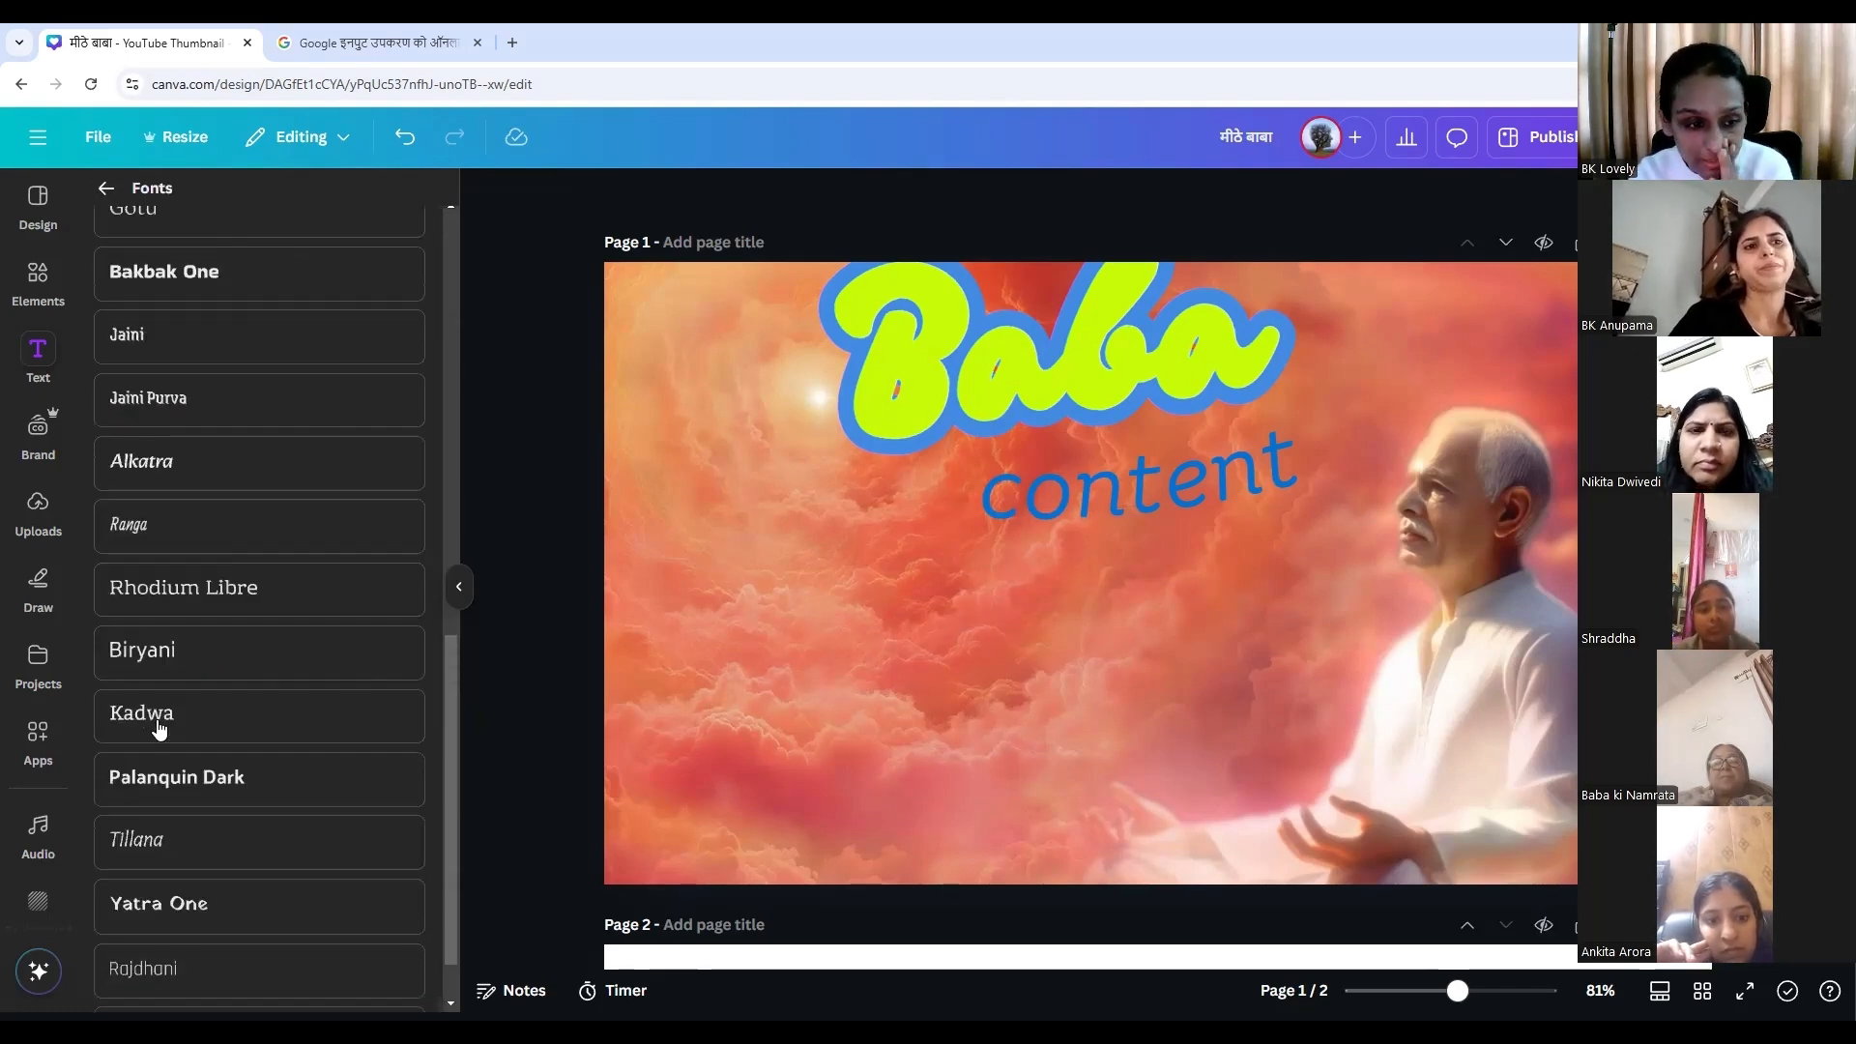
Add a text in the Modak font to page 1, enlarge it to size 114 and place it below "content".
{"action": "scroll", "coordinate": [160, 727], "scroll_direction": "down", "scroll_amount": 1}
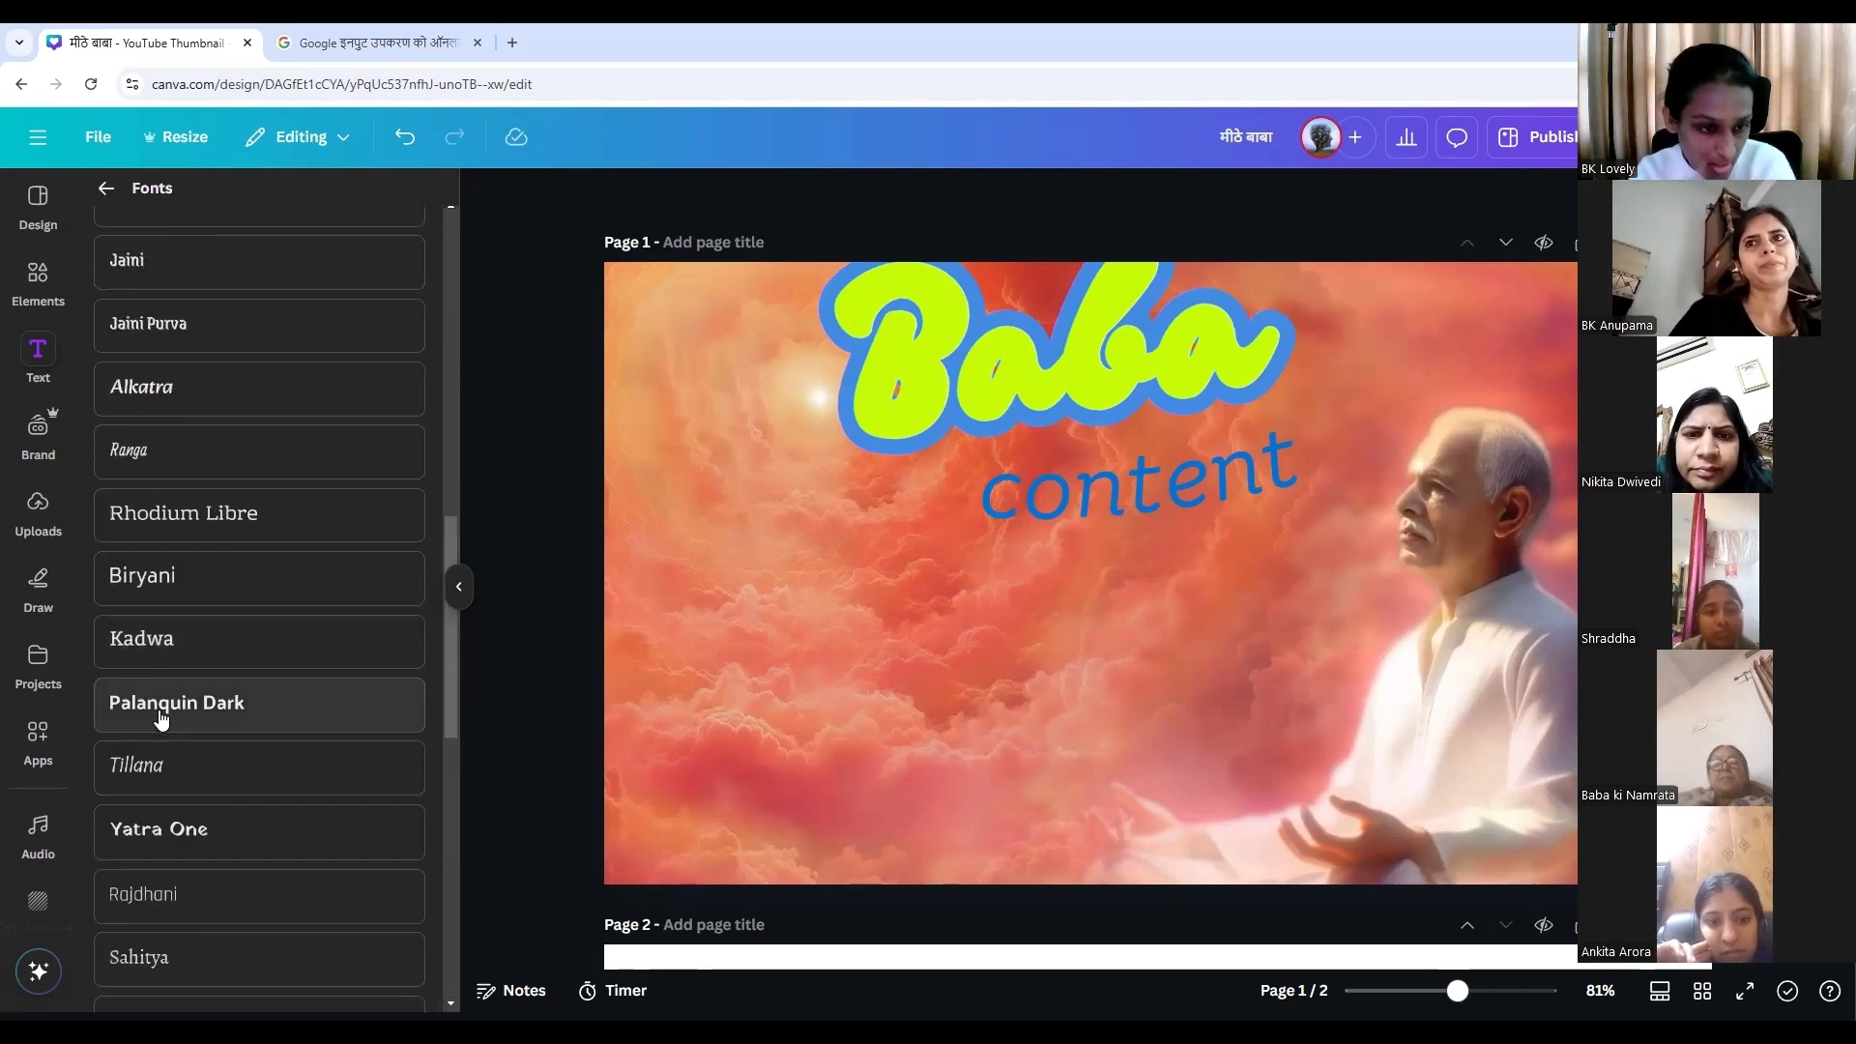
{"action": "scroll", "coordinate": [163, 720], "scroll_direction": "down", "scroll_amount": 5}
{"action": "scroll", "coordinate": [132, 778], "scroll_direction": "down", "scroll_amount": 2}
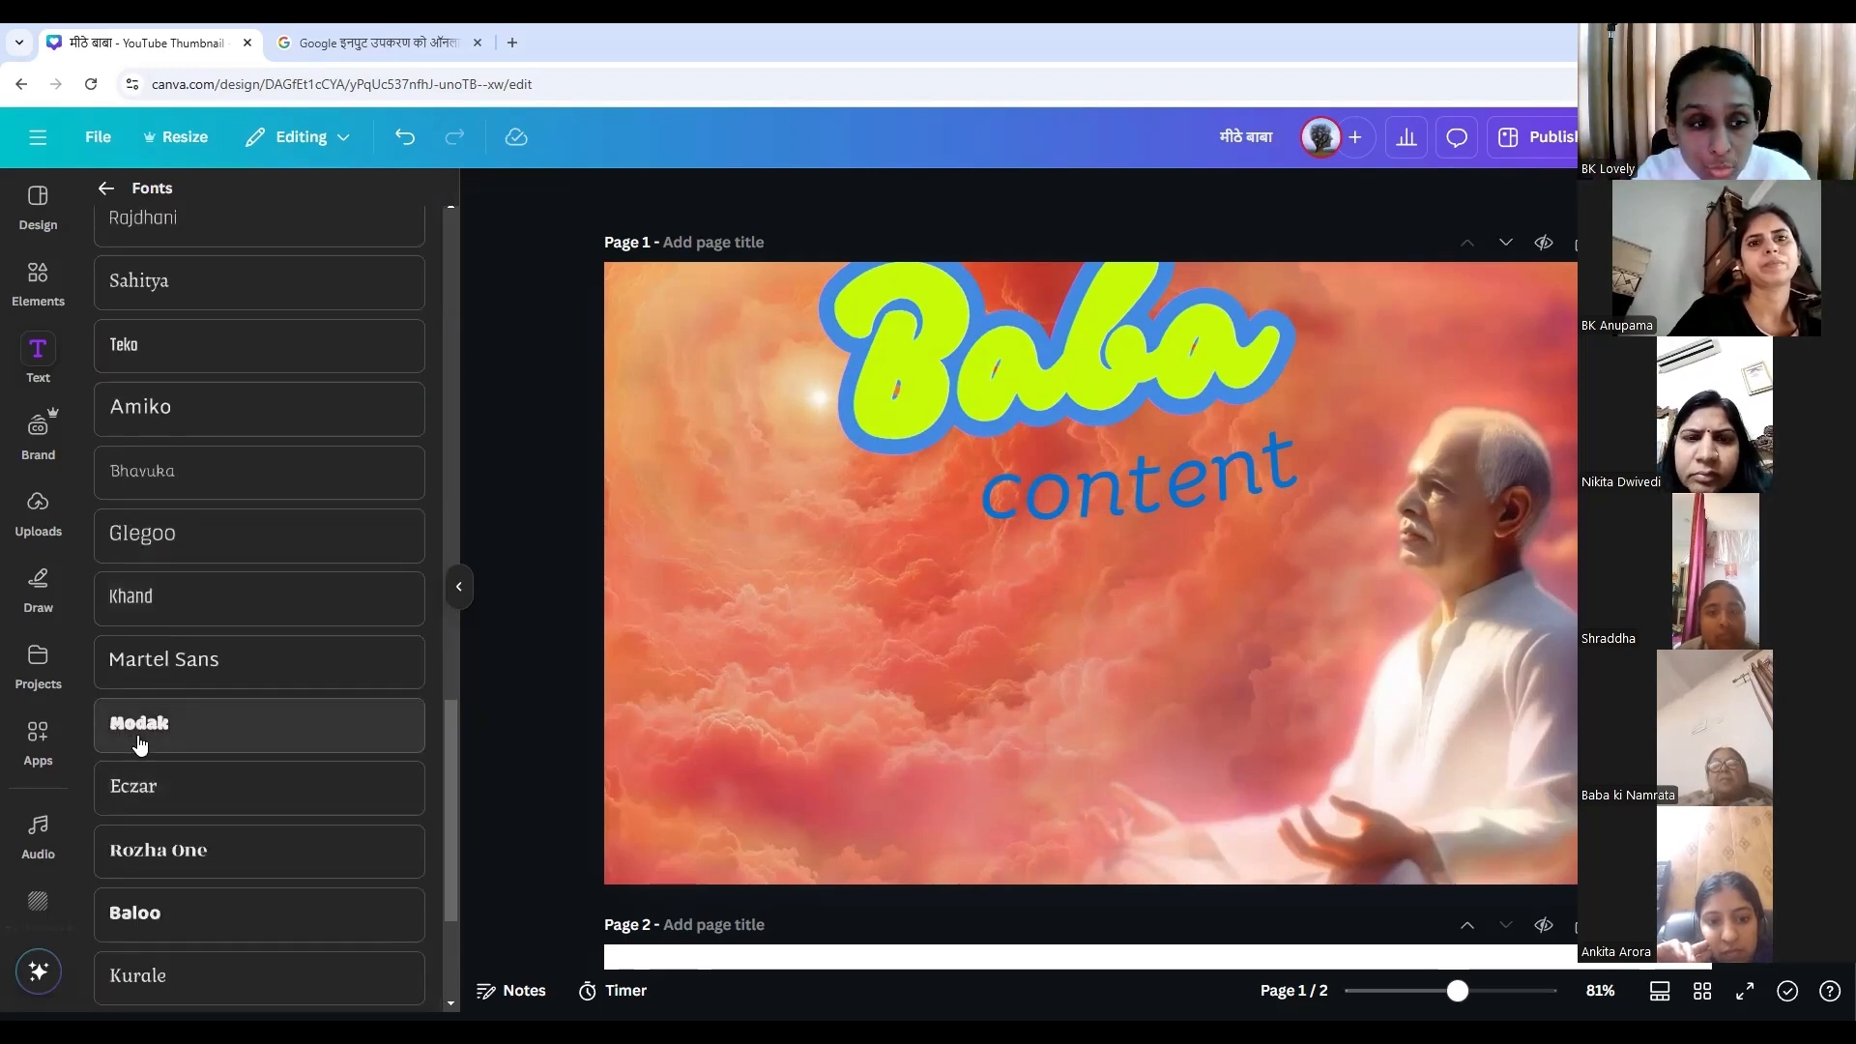
{"action": "left_click", "coordinate": [141, 740]}
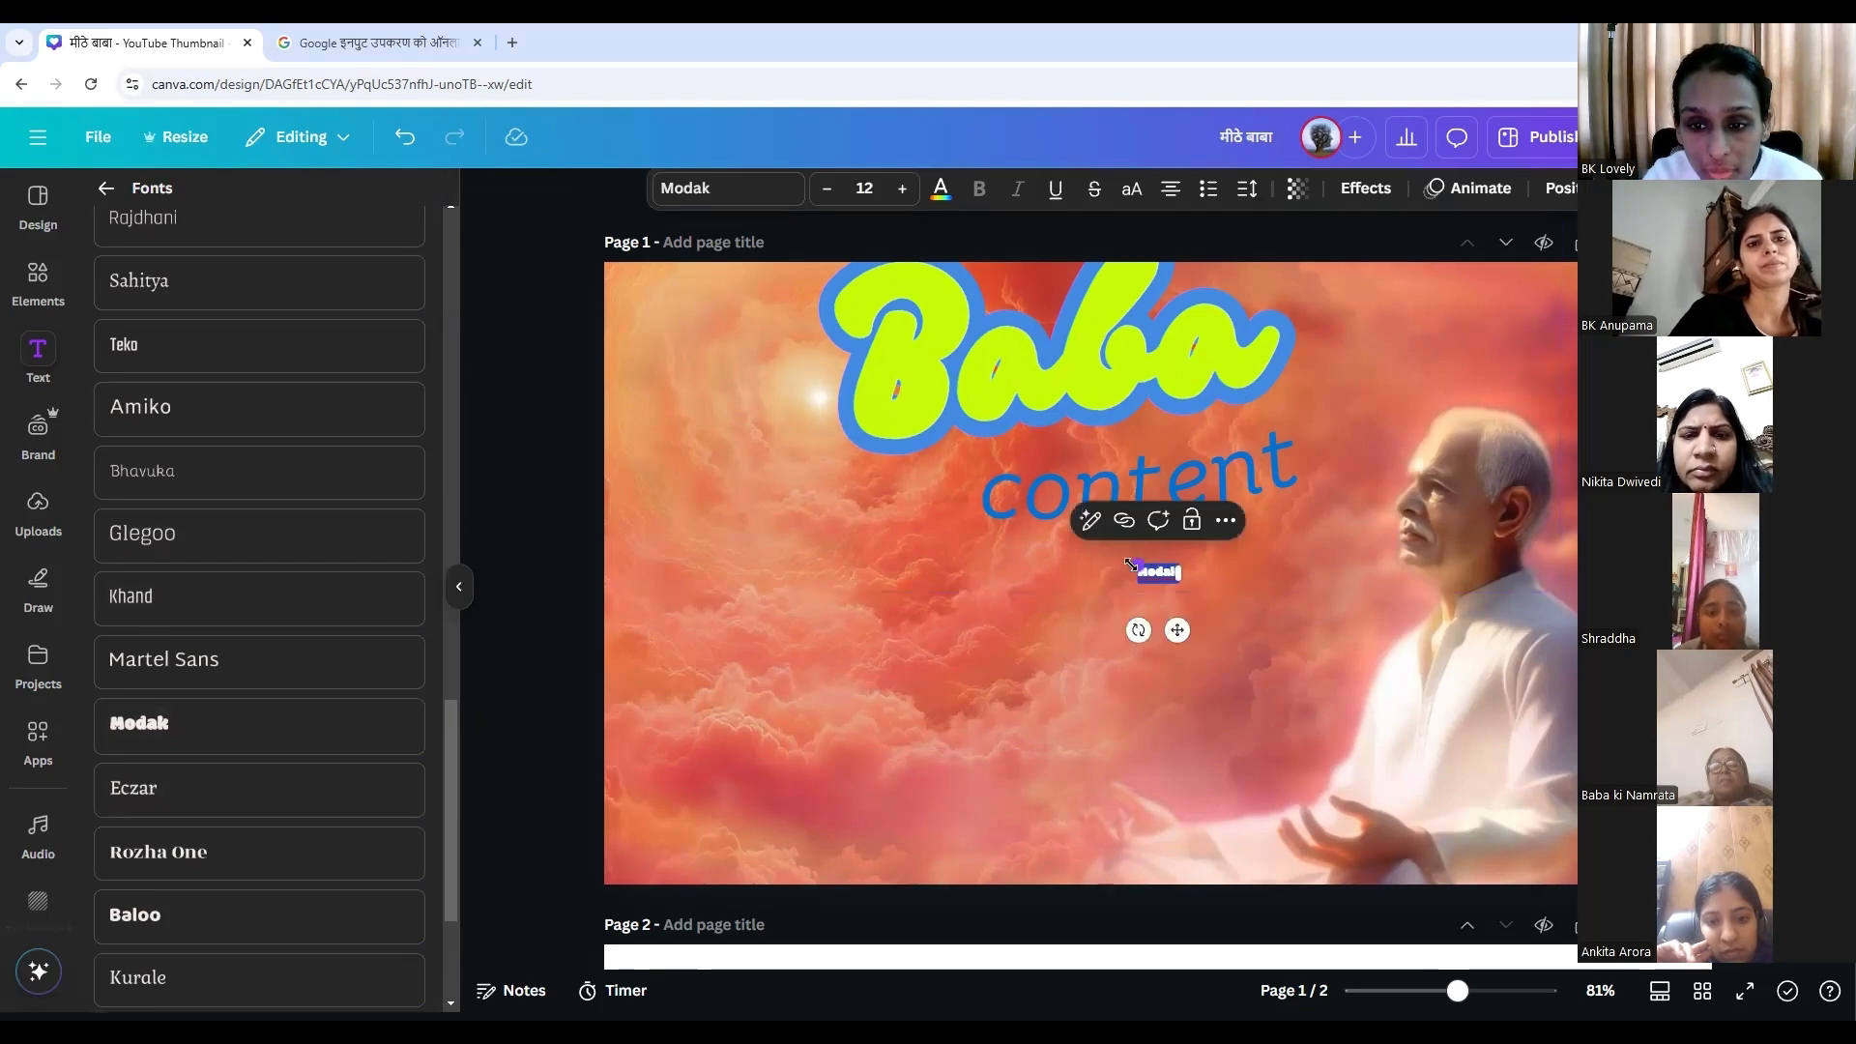
{"action": "left_click_drag", "start_coordinate": [1151, 551], "coordinate": [1112, 730]}
{"action": "left_click", "coordinate": [1148, 632]}
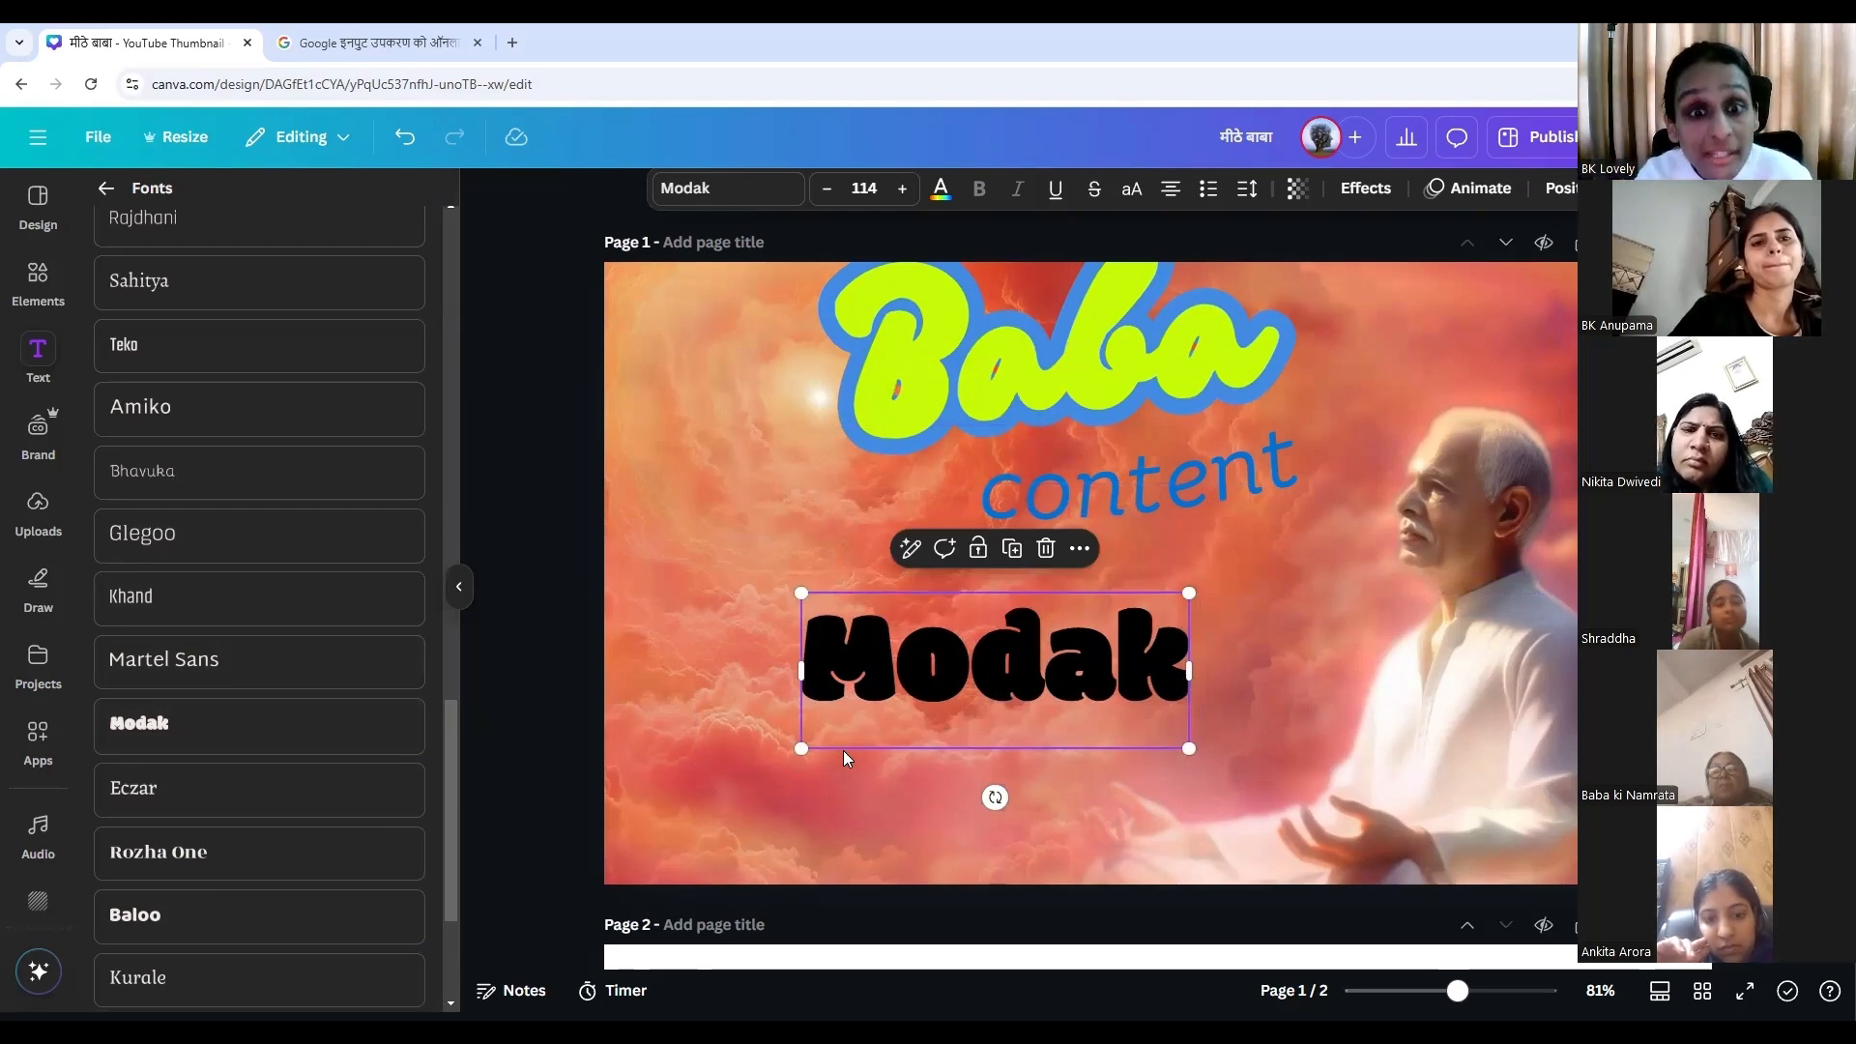
{"action": "left_click", "coordinate": [935, 675]}
{"action": "left_click", "coordinate": [1066, 658]}
{"action": "double_click", "coordinate": [1065, 658]}
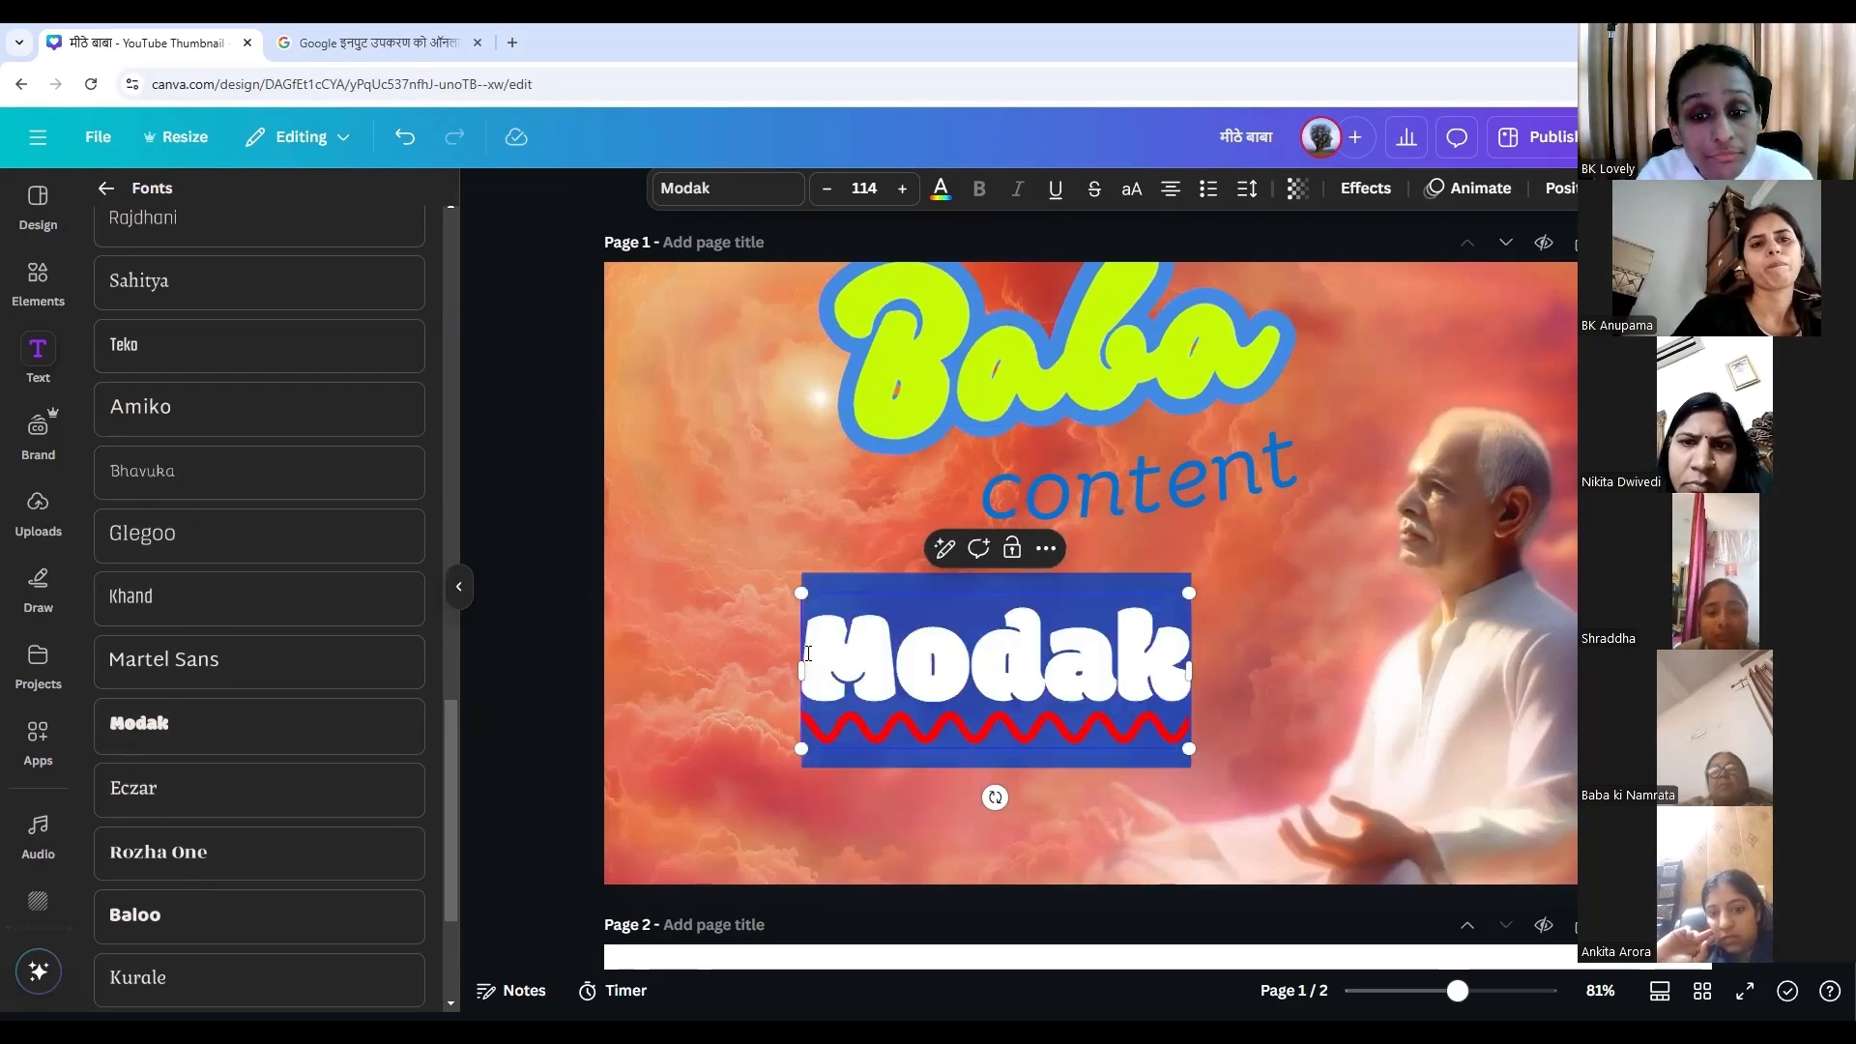
{"action": "left_click", "coordinate": [1373, 641]}
{"action": "left_click", "coordinate": [1054, 665]}
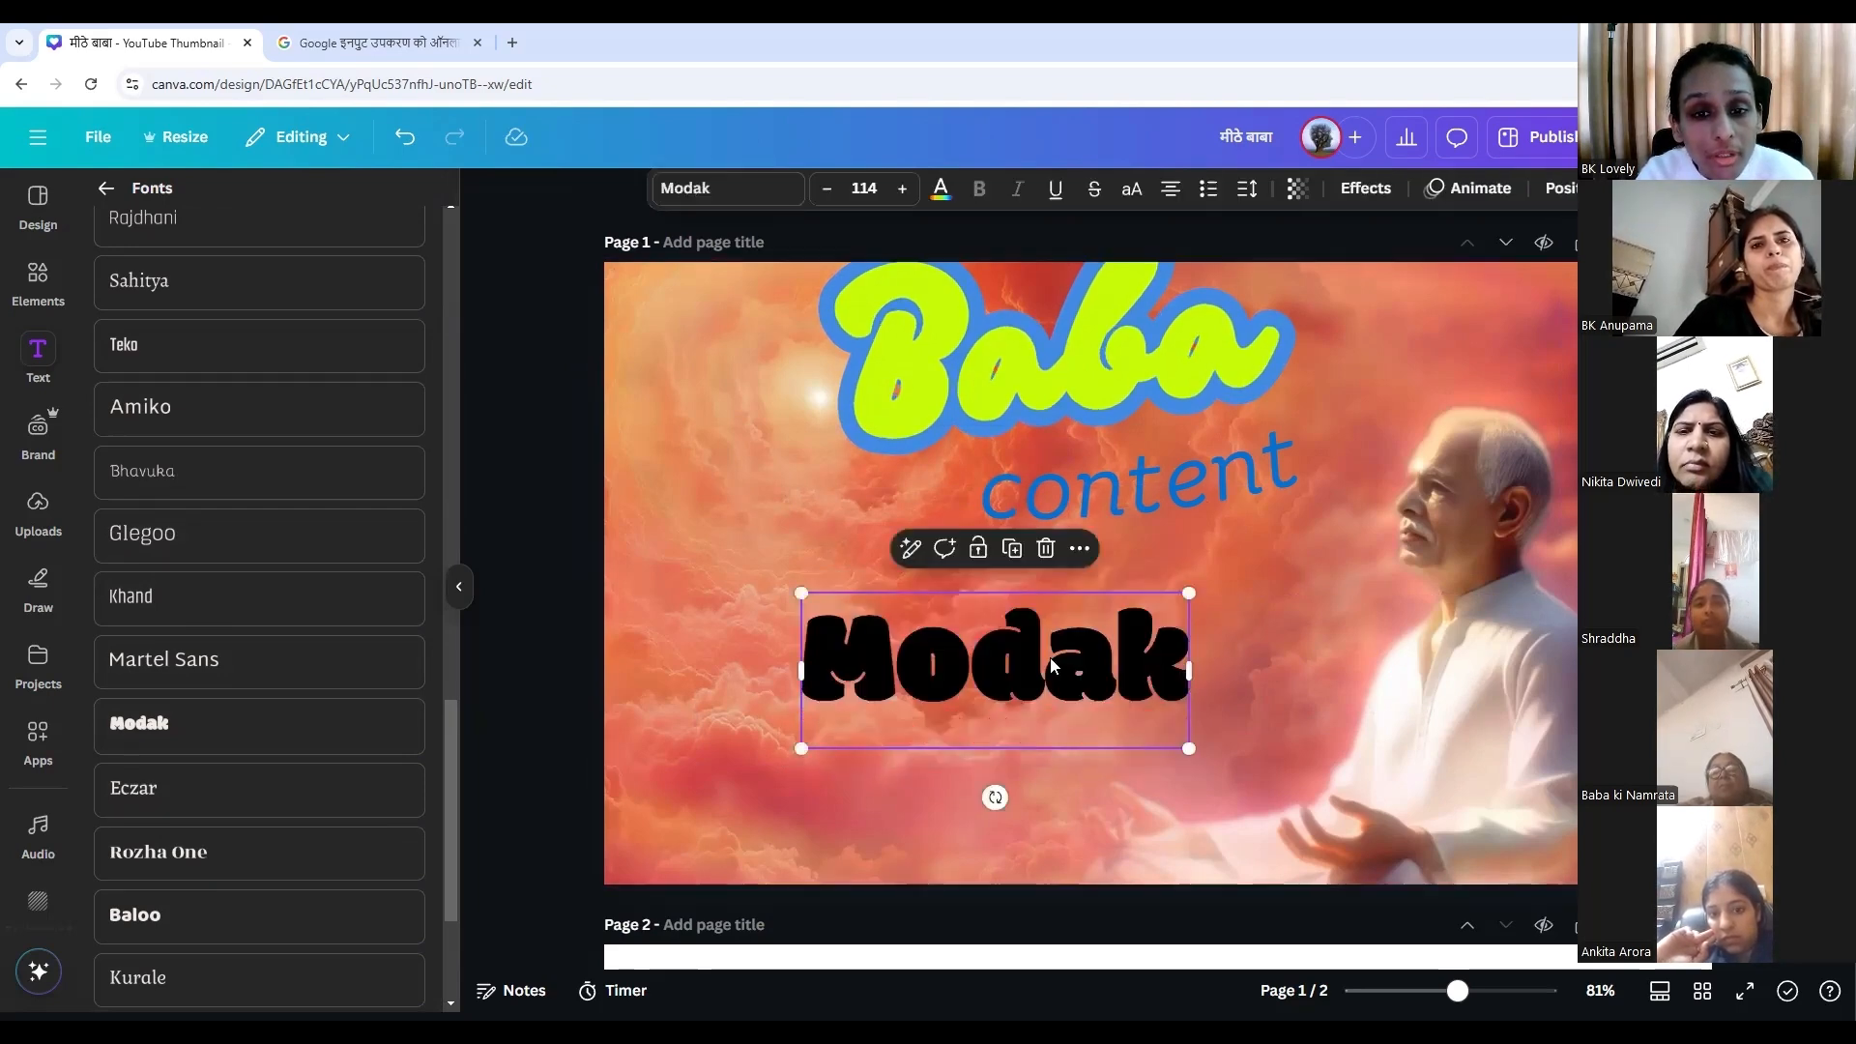
{"action": "double_click", "coordinate": [1046, 669]}
{"action": "left_click", "coordinate": [1402, 691]}
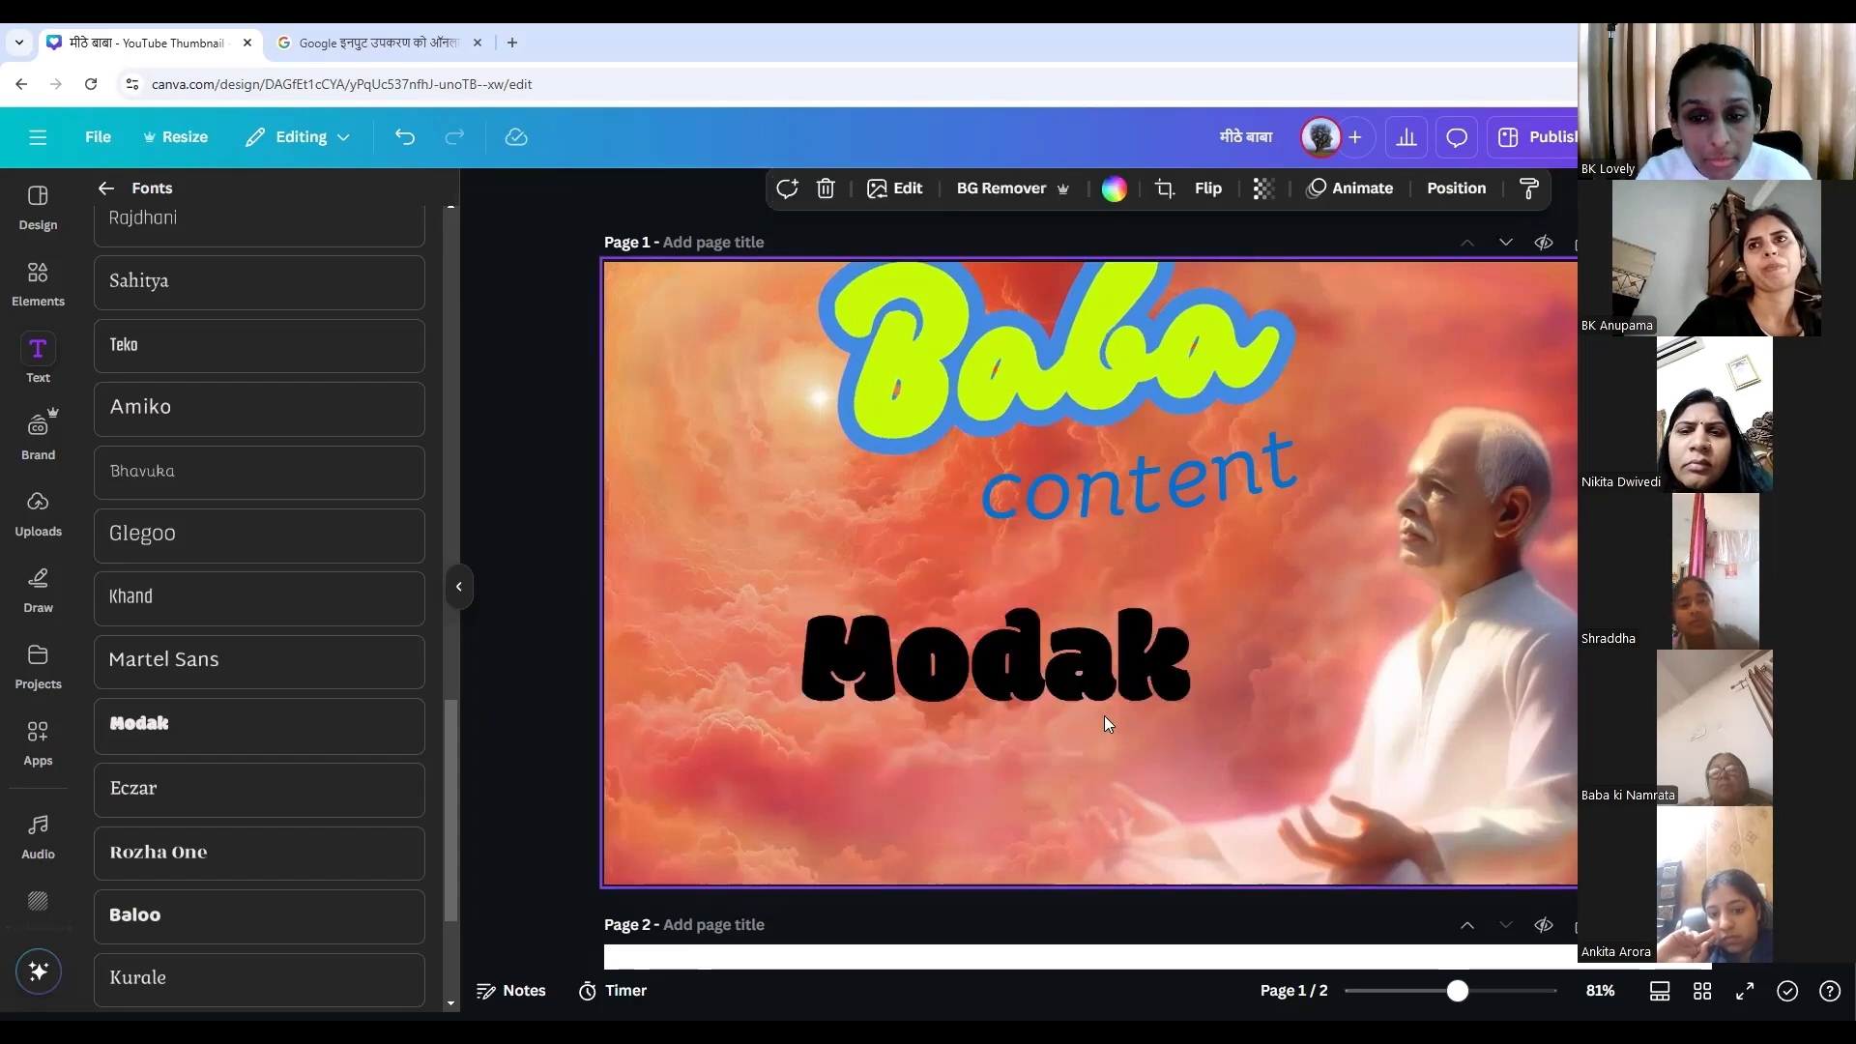
Replace the word "Modak" with "meethe baba".
{"action": "left_click", "coordinate": [1087, 696]}
{"action": "double_click", "coordinate": [1087, 694]}
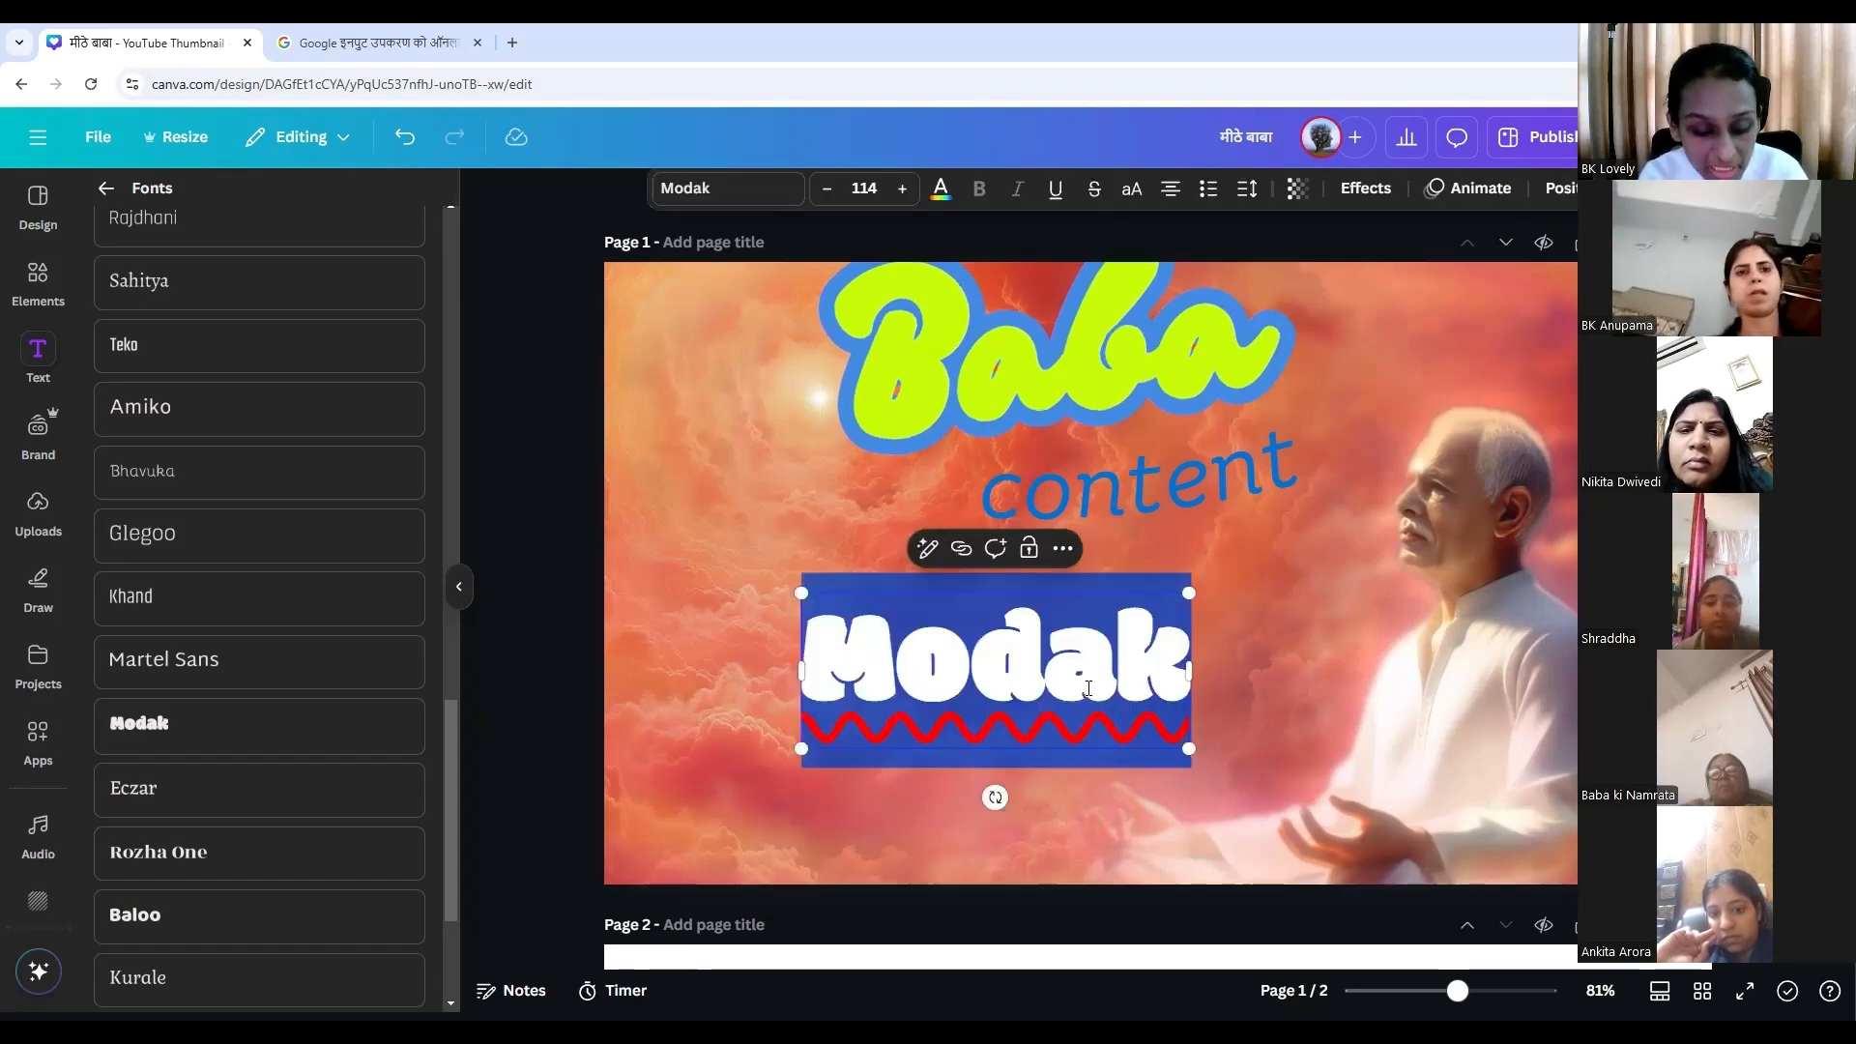
{"action": "type", "text": "he baba"}
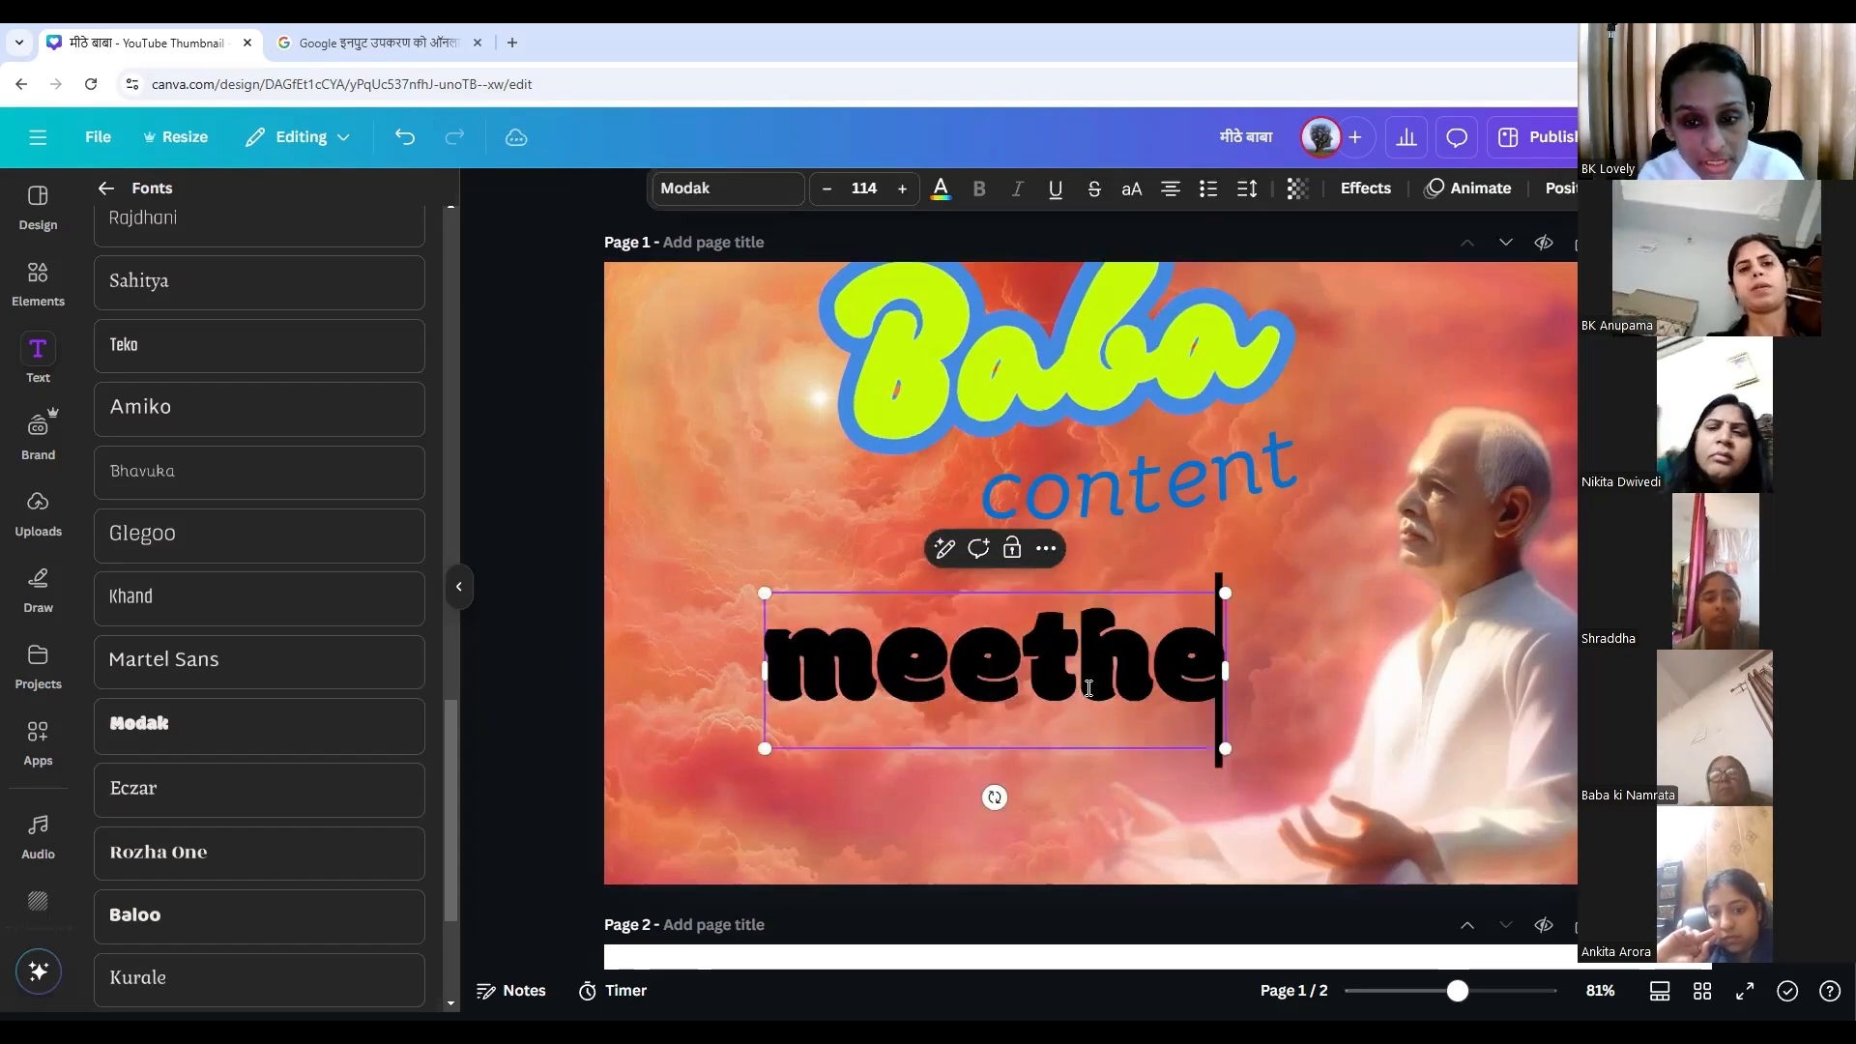
{"action": "key", "text": "Return"}
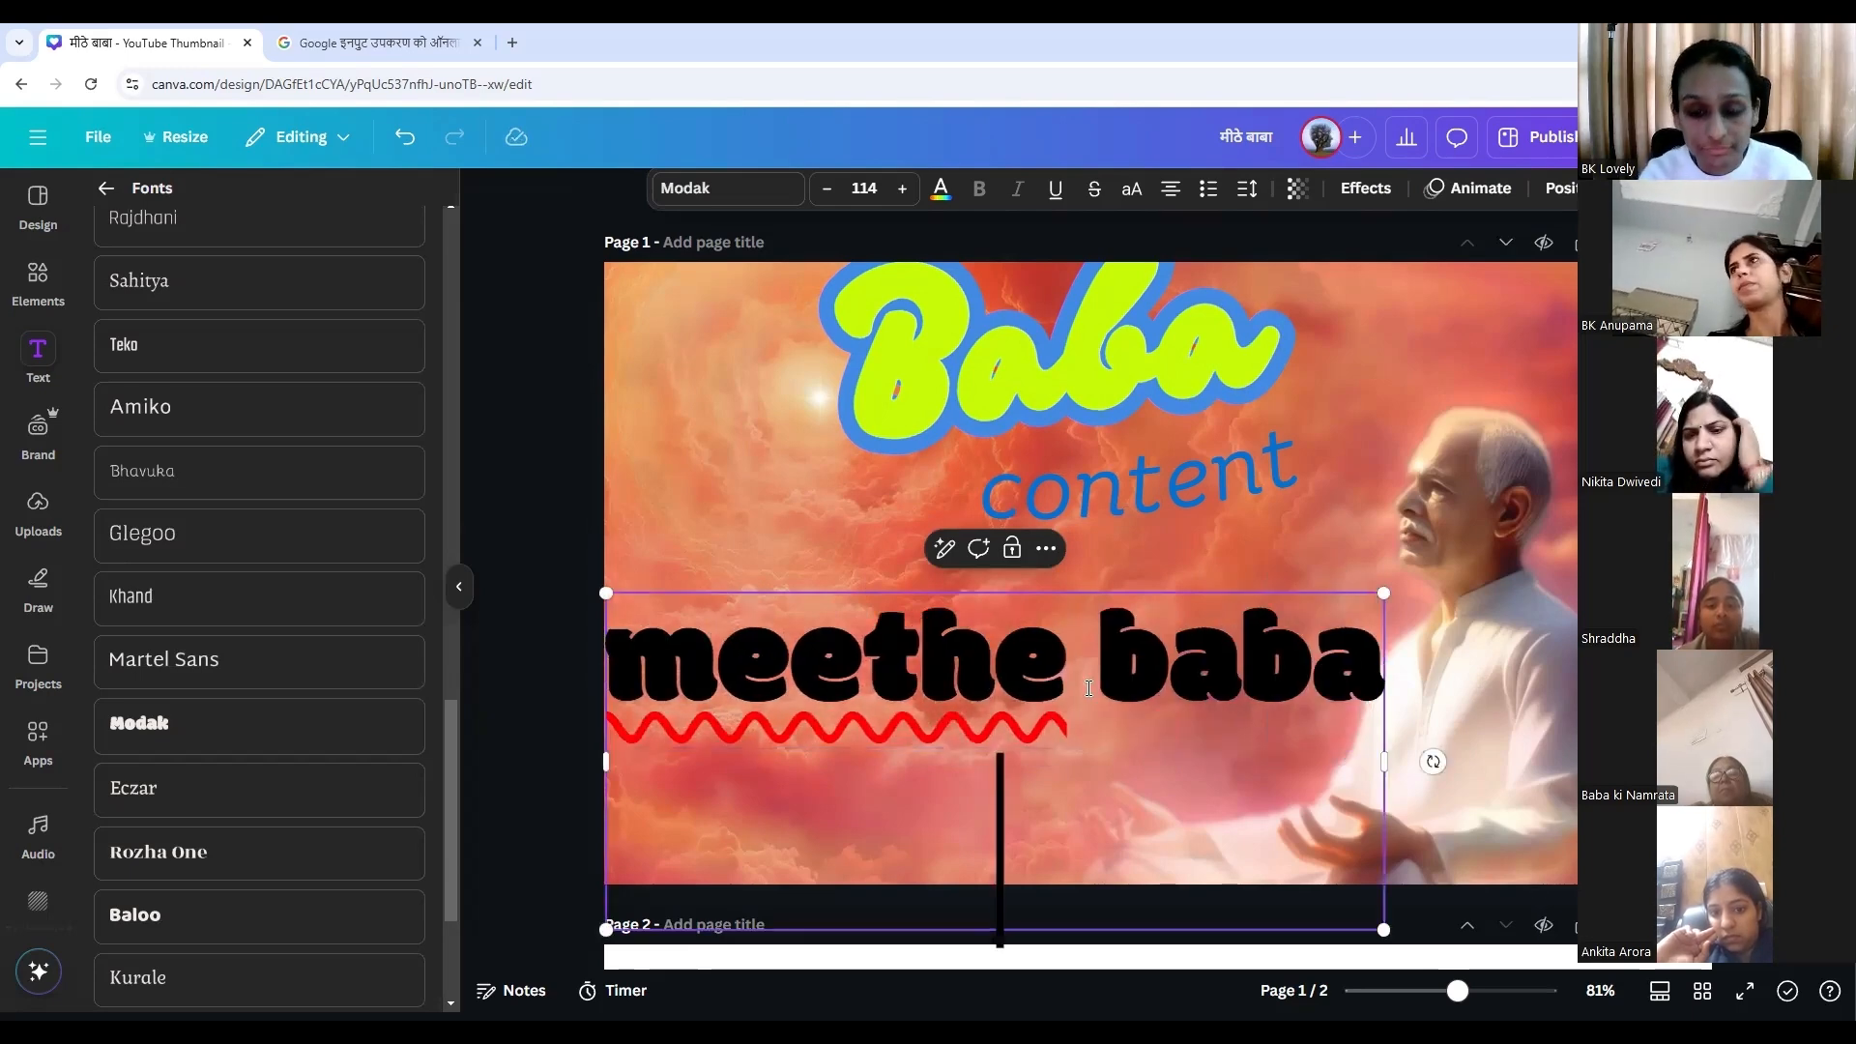
{"action": "key", "text": "BackSpace"}
{"action": "left_click", "coordinate": [1136, 792]}
{"action": "left_click", "coordinate": [1117, 694]}
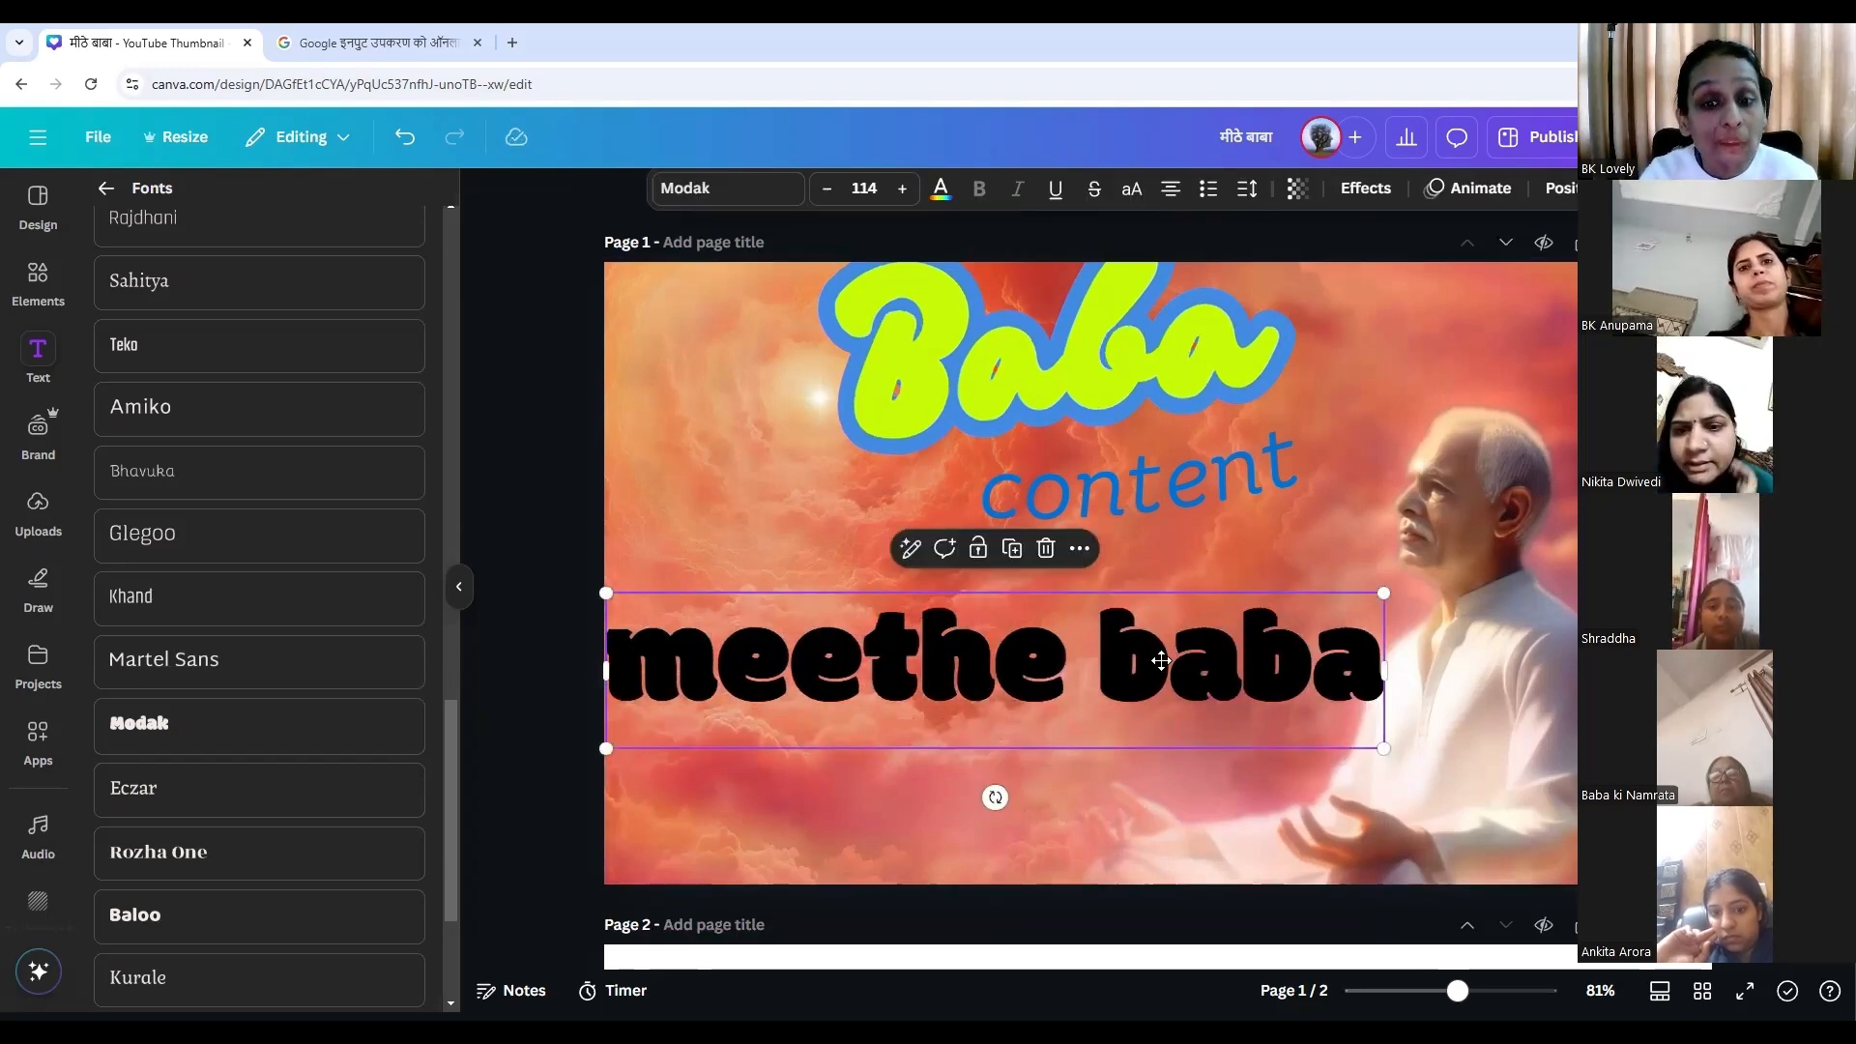
Shift the Modak-font text slightly up and replace its wording with "मीठे बाबा" copied from the Google Input Tools page.
{"action": "left_click_drag", "start_coordinate": [1117, 694], "coordinate": [1160, 659]}
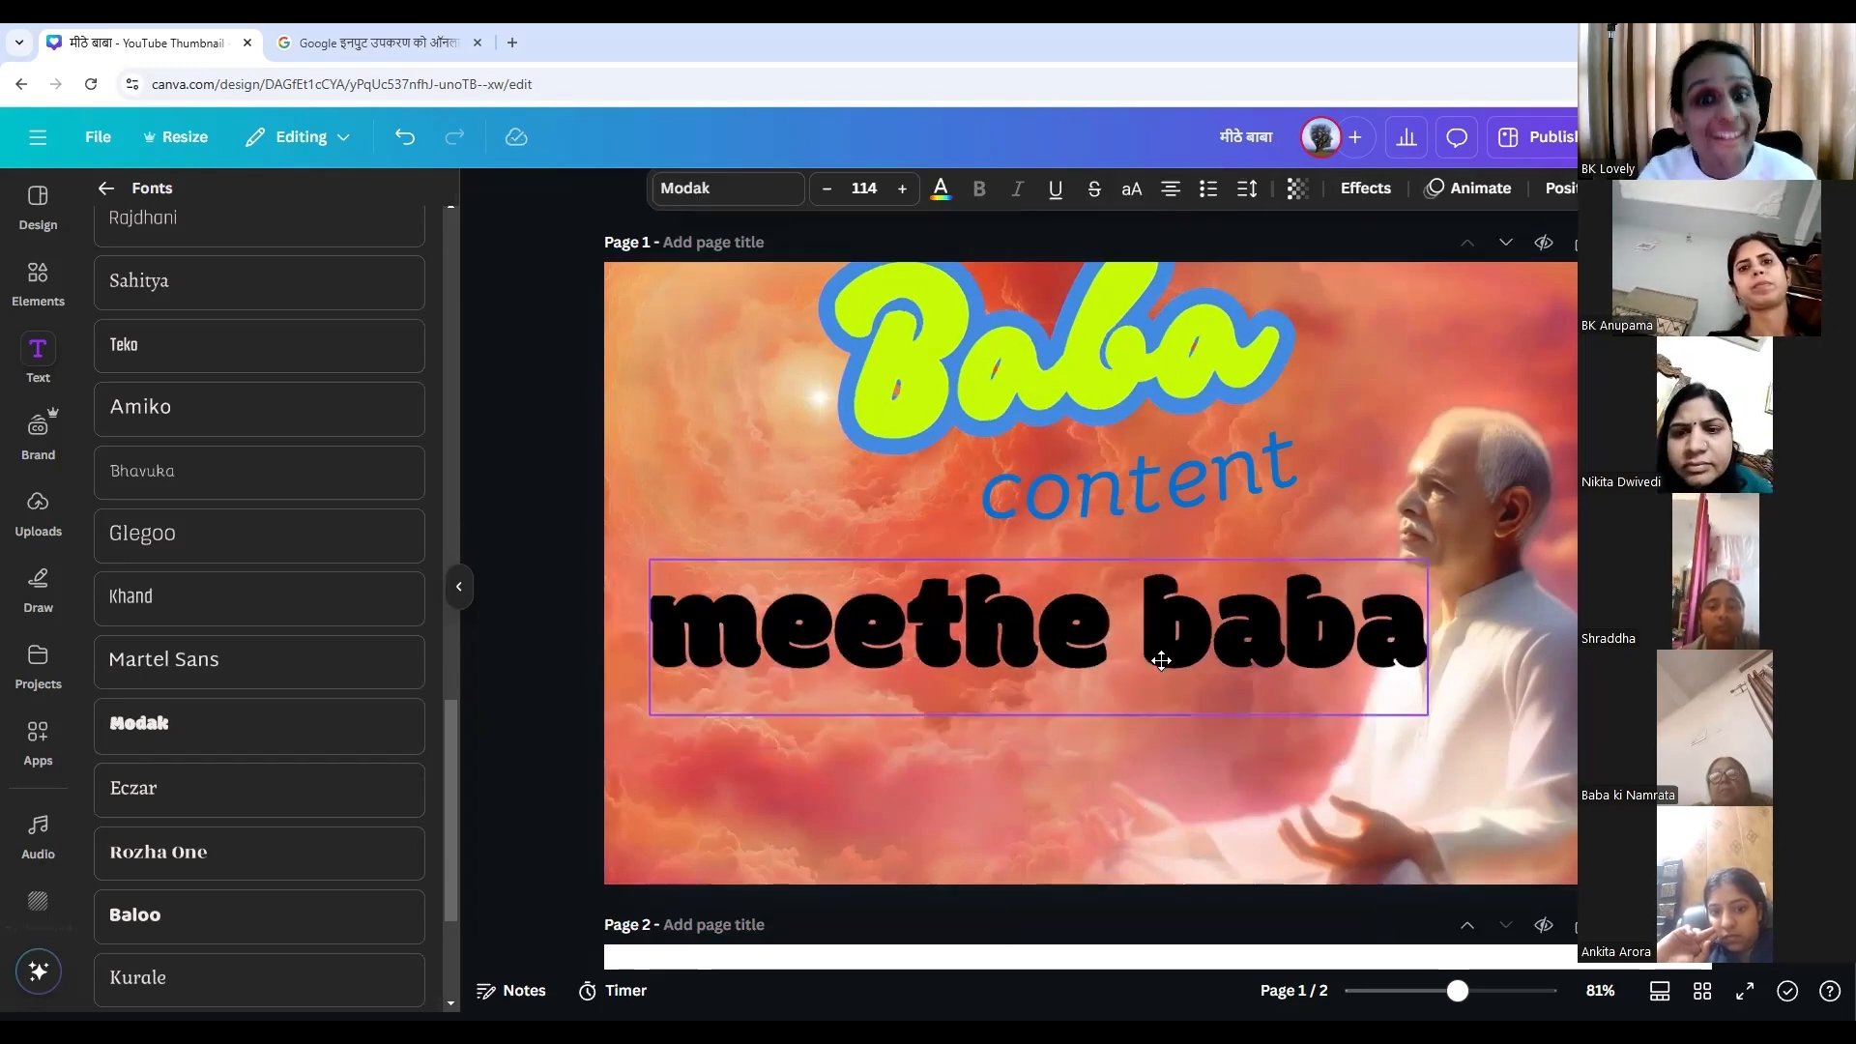
{"action": "left_click", "coordinate": [348, 41]}
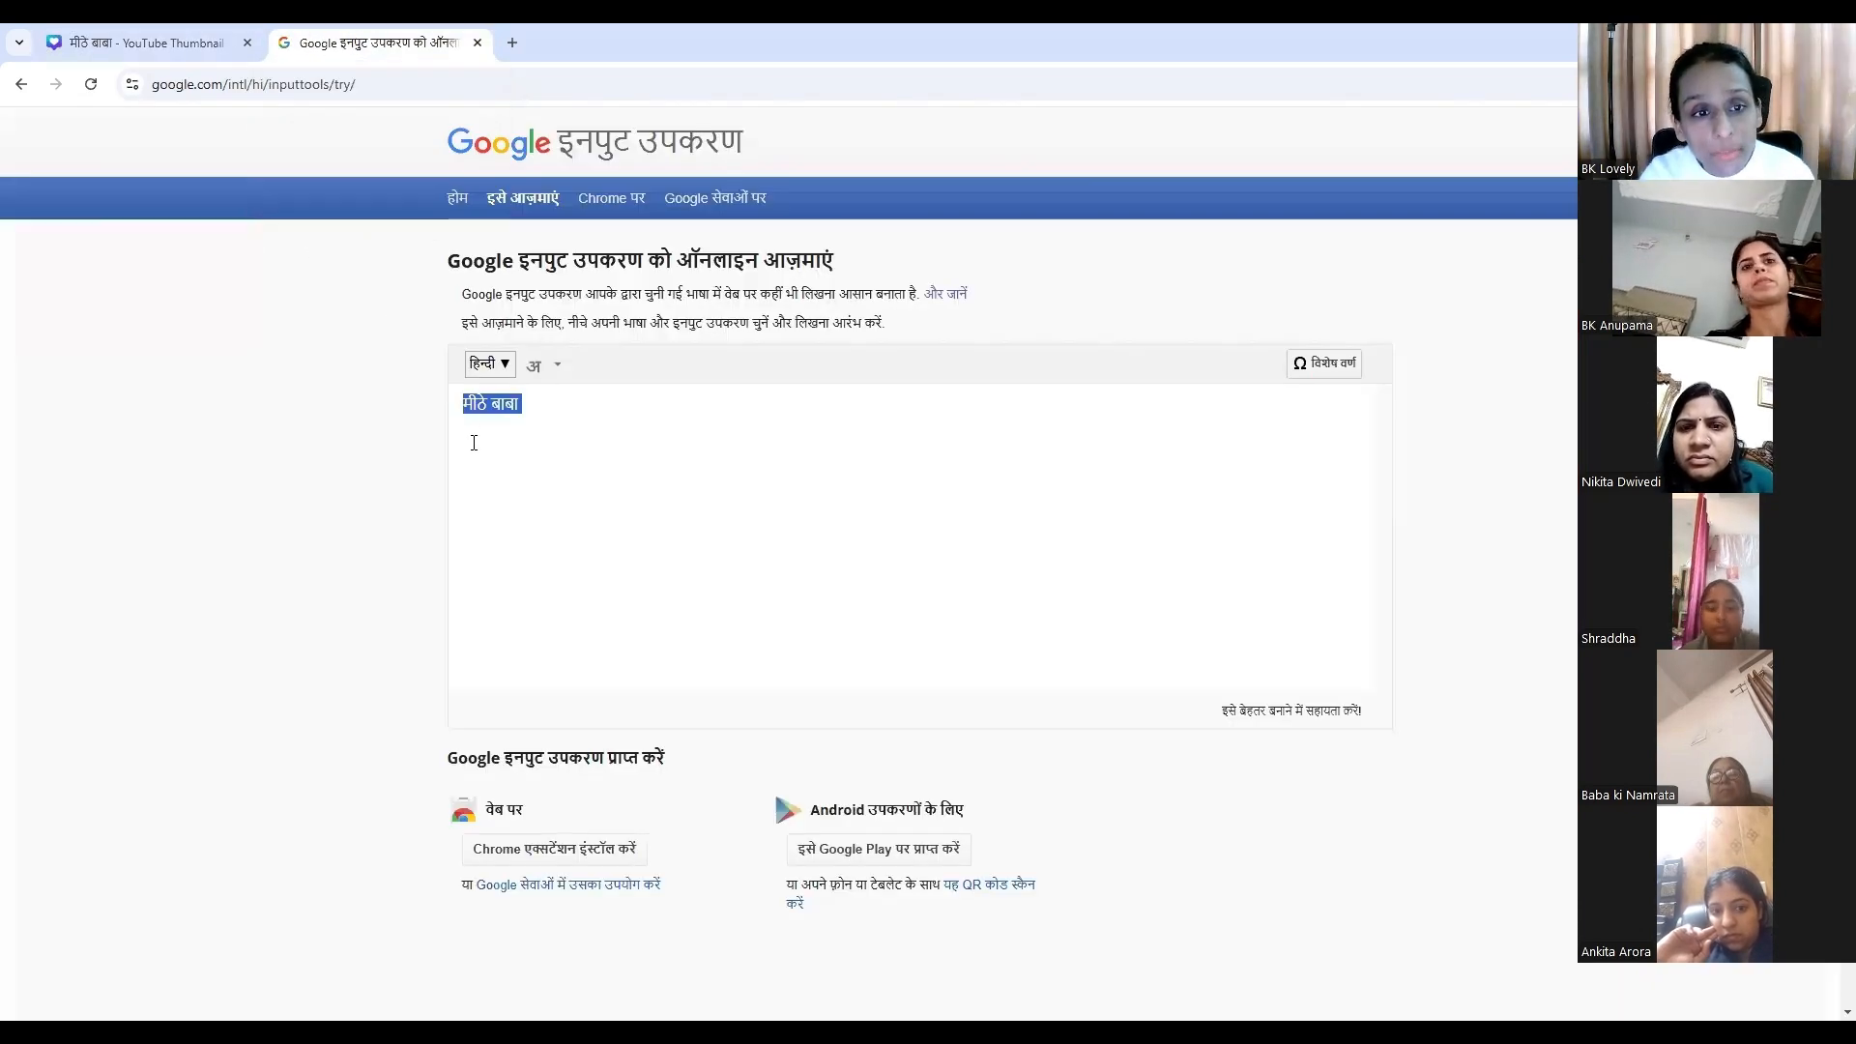
{"action": "left_click_drag", "start_coordinate": [543, 408], "coordinate": [455, 468]}
{"action": "key", "text": "ctrl+c"}
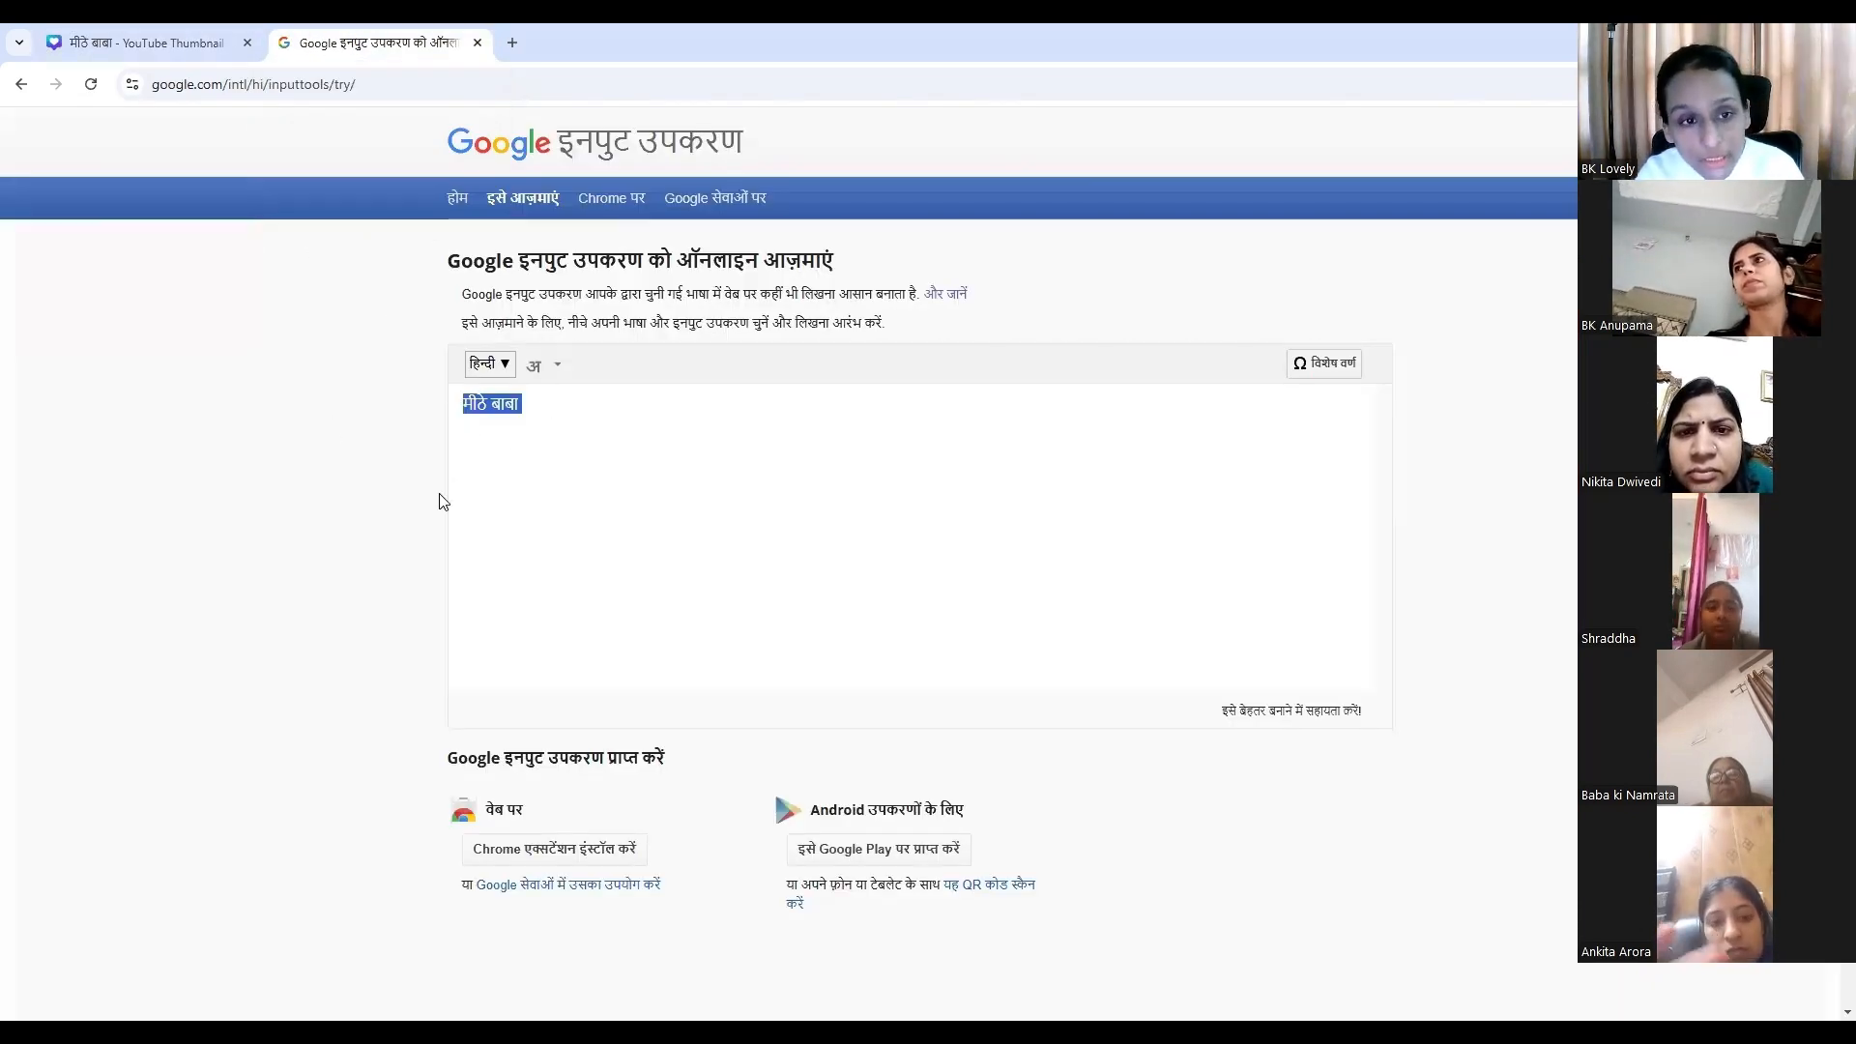
{"action": "left_click", "coordinate": [145, 42]}
{"action": "left_click_drag", "start_coordinate": [1122, 609], "coordinate": [1562, 636]}
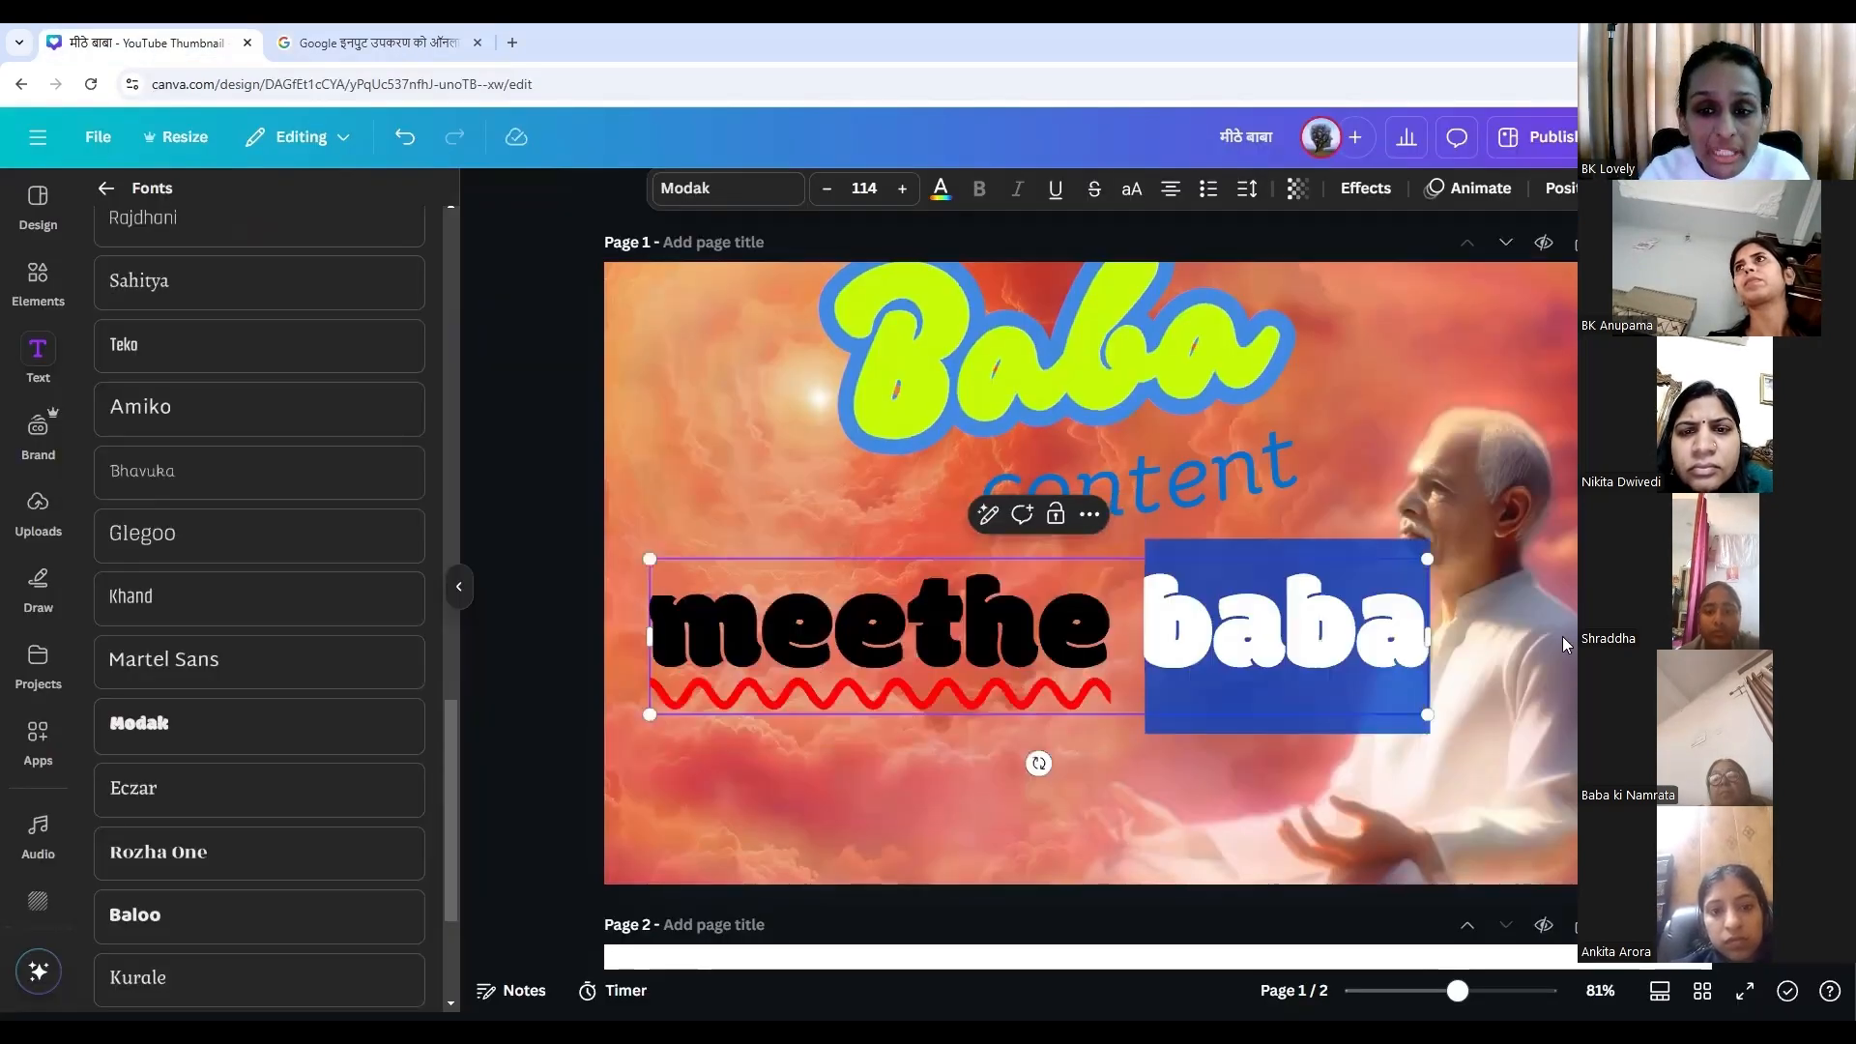
{"action": "key", "text": "BackSpace"}
{"action": "key", "text": "ctrl+a"}
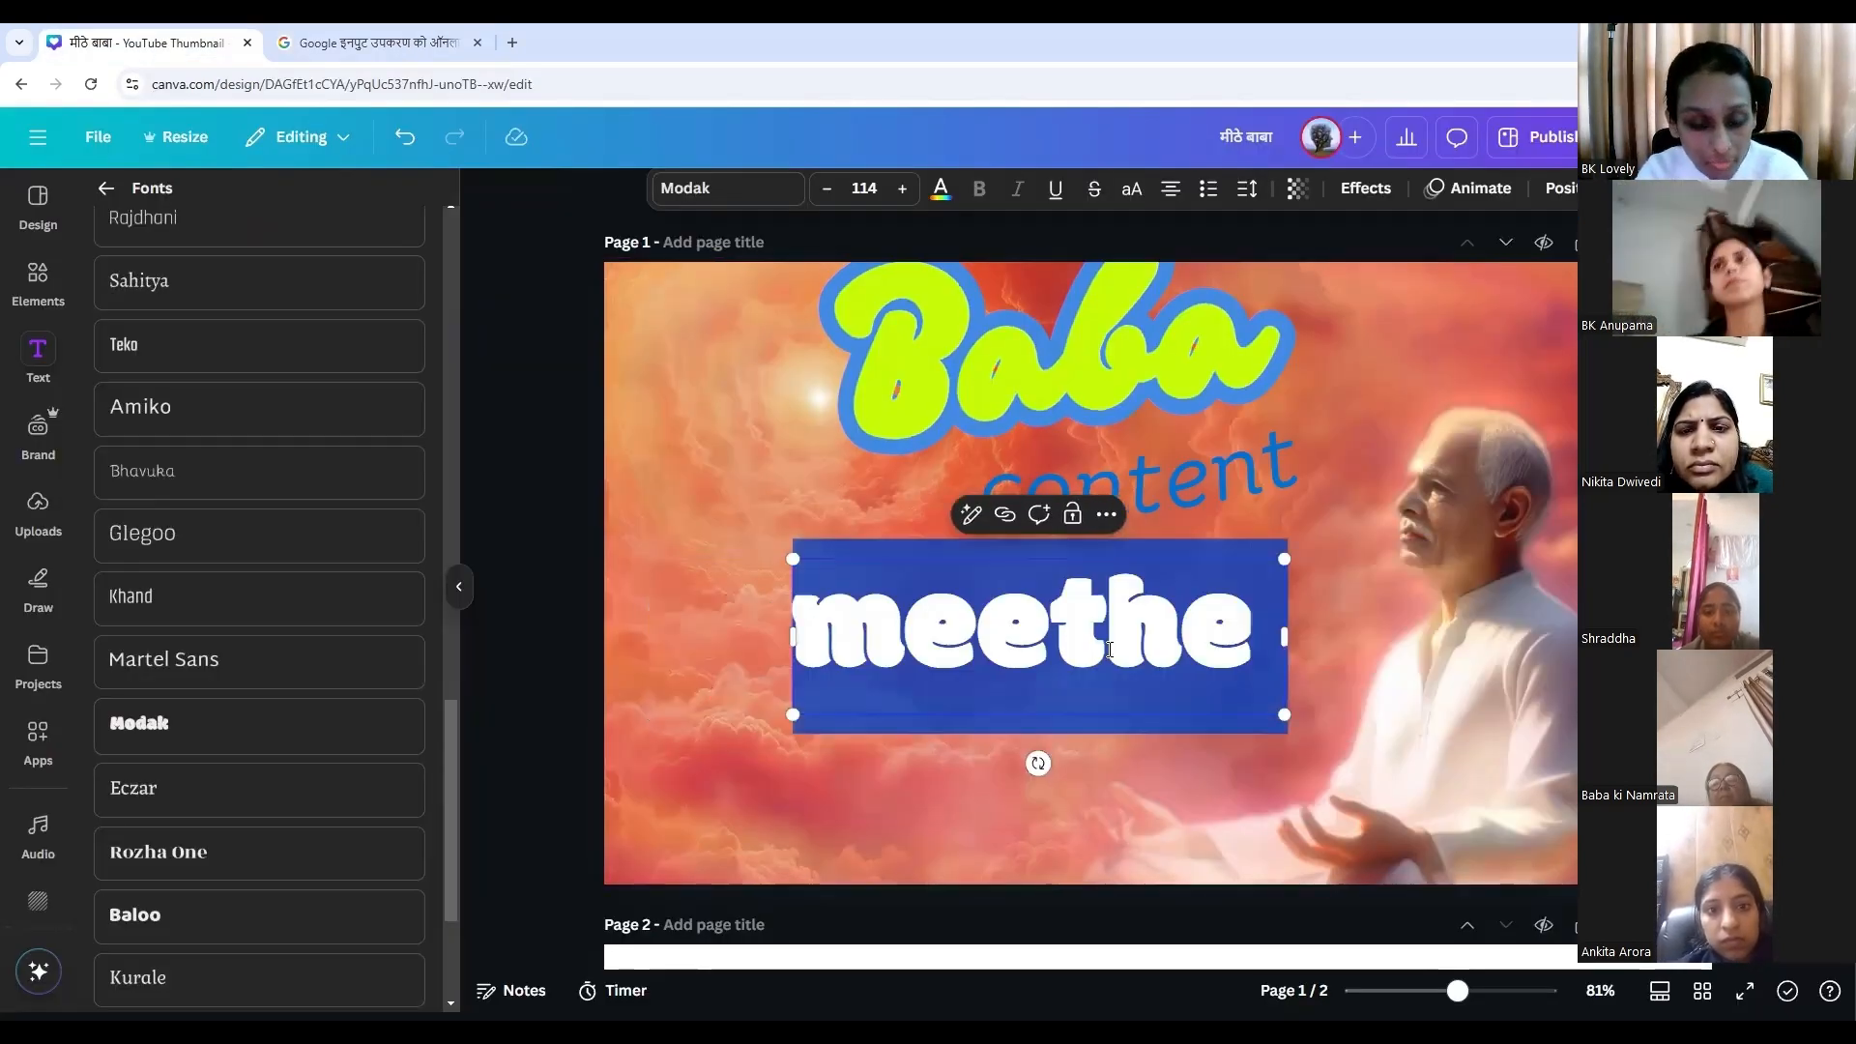
{"action": "key", "text": "ctrl+v"}
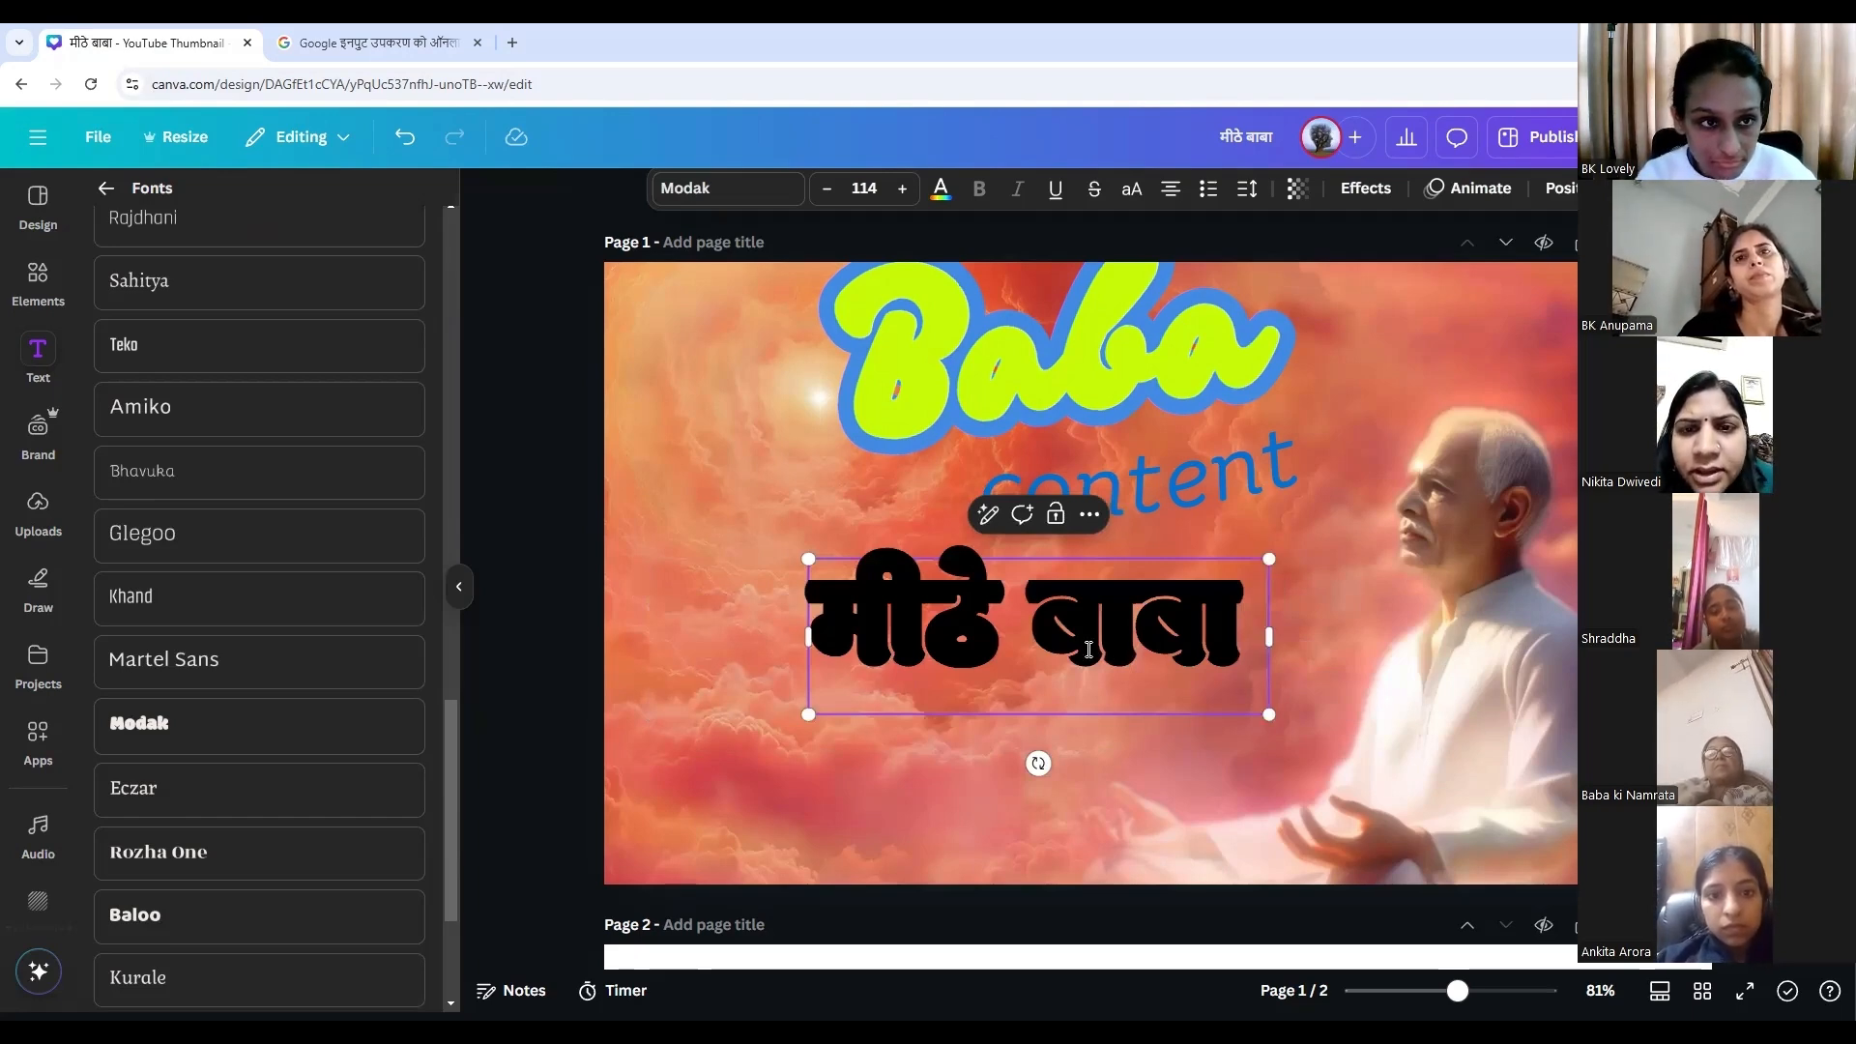
{"action": "left_click", "coordinate": [360, 41]}
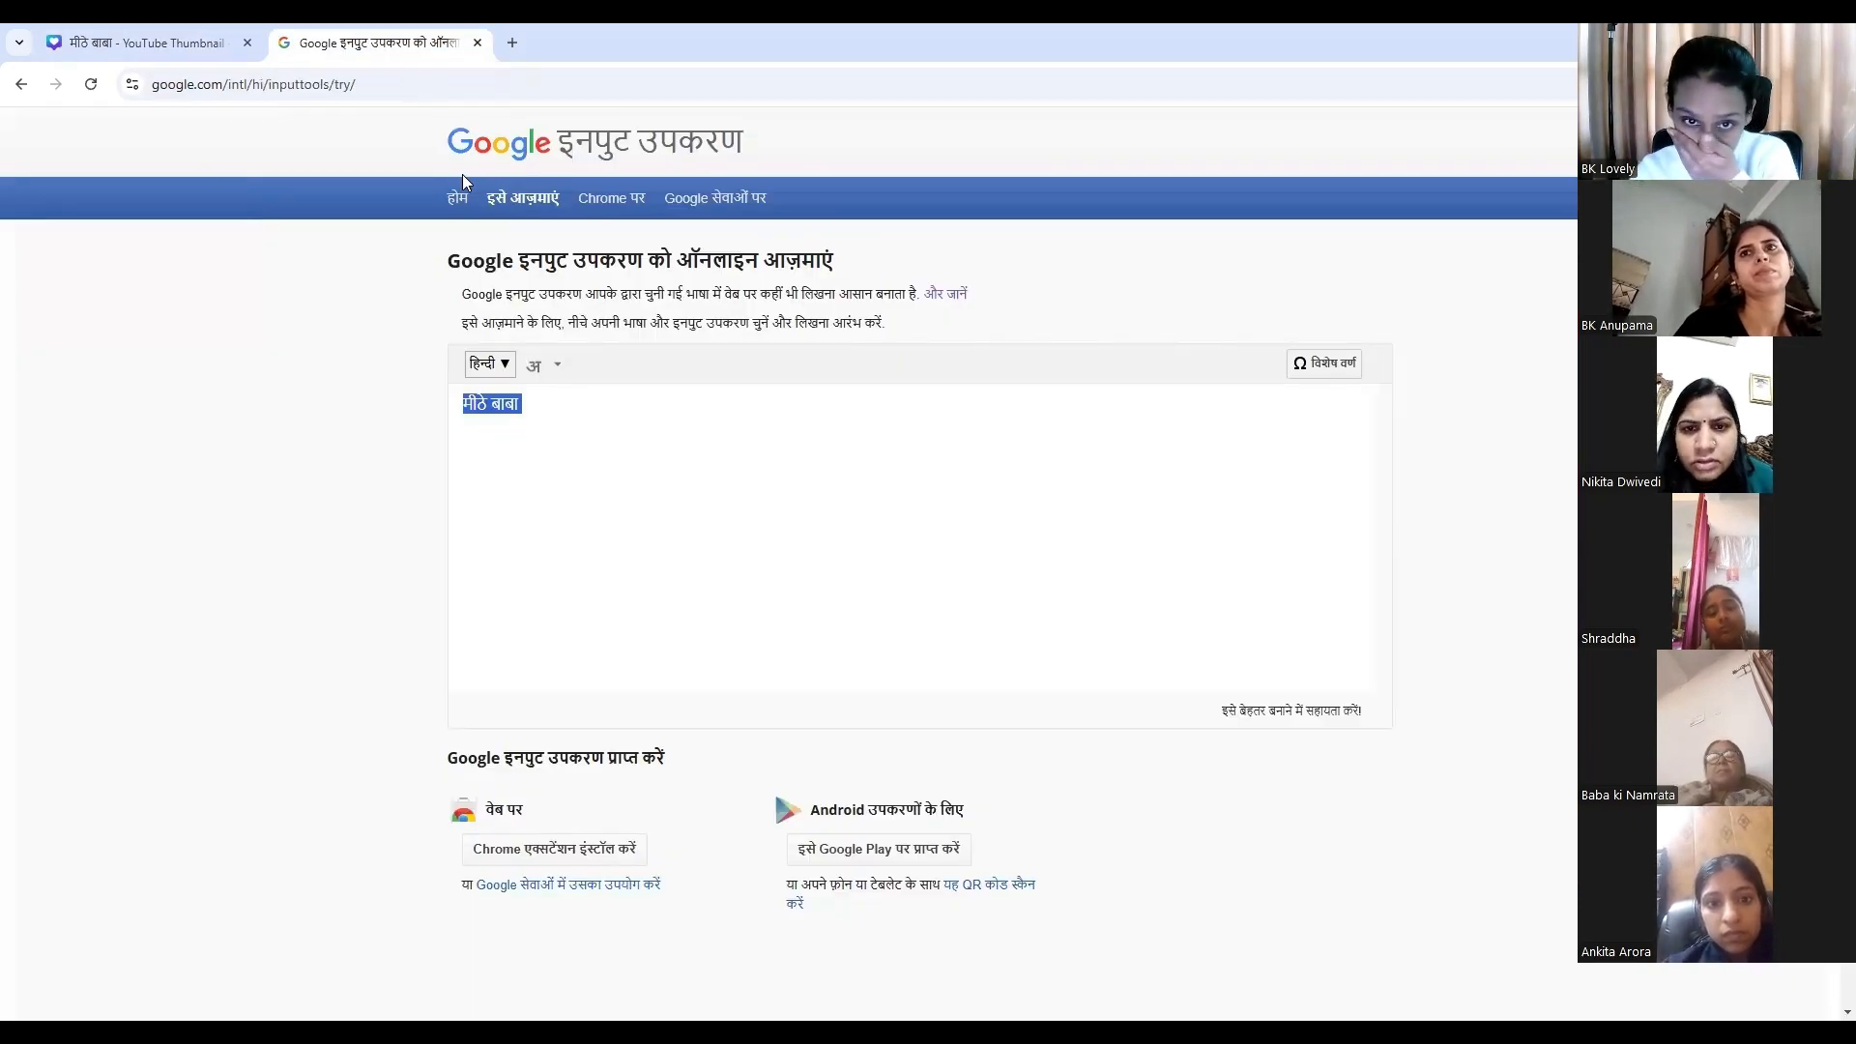
{"action": "left_click", "coordinate": [163, 41]}
{"action": "left_click_drag", "start_coordinate": [1030, 644], "coordinate": [1021, 637]}
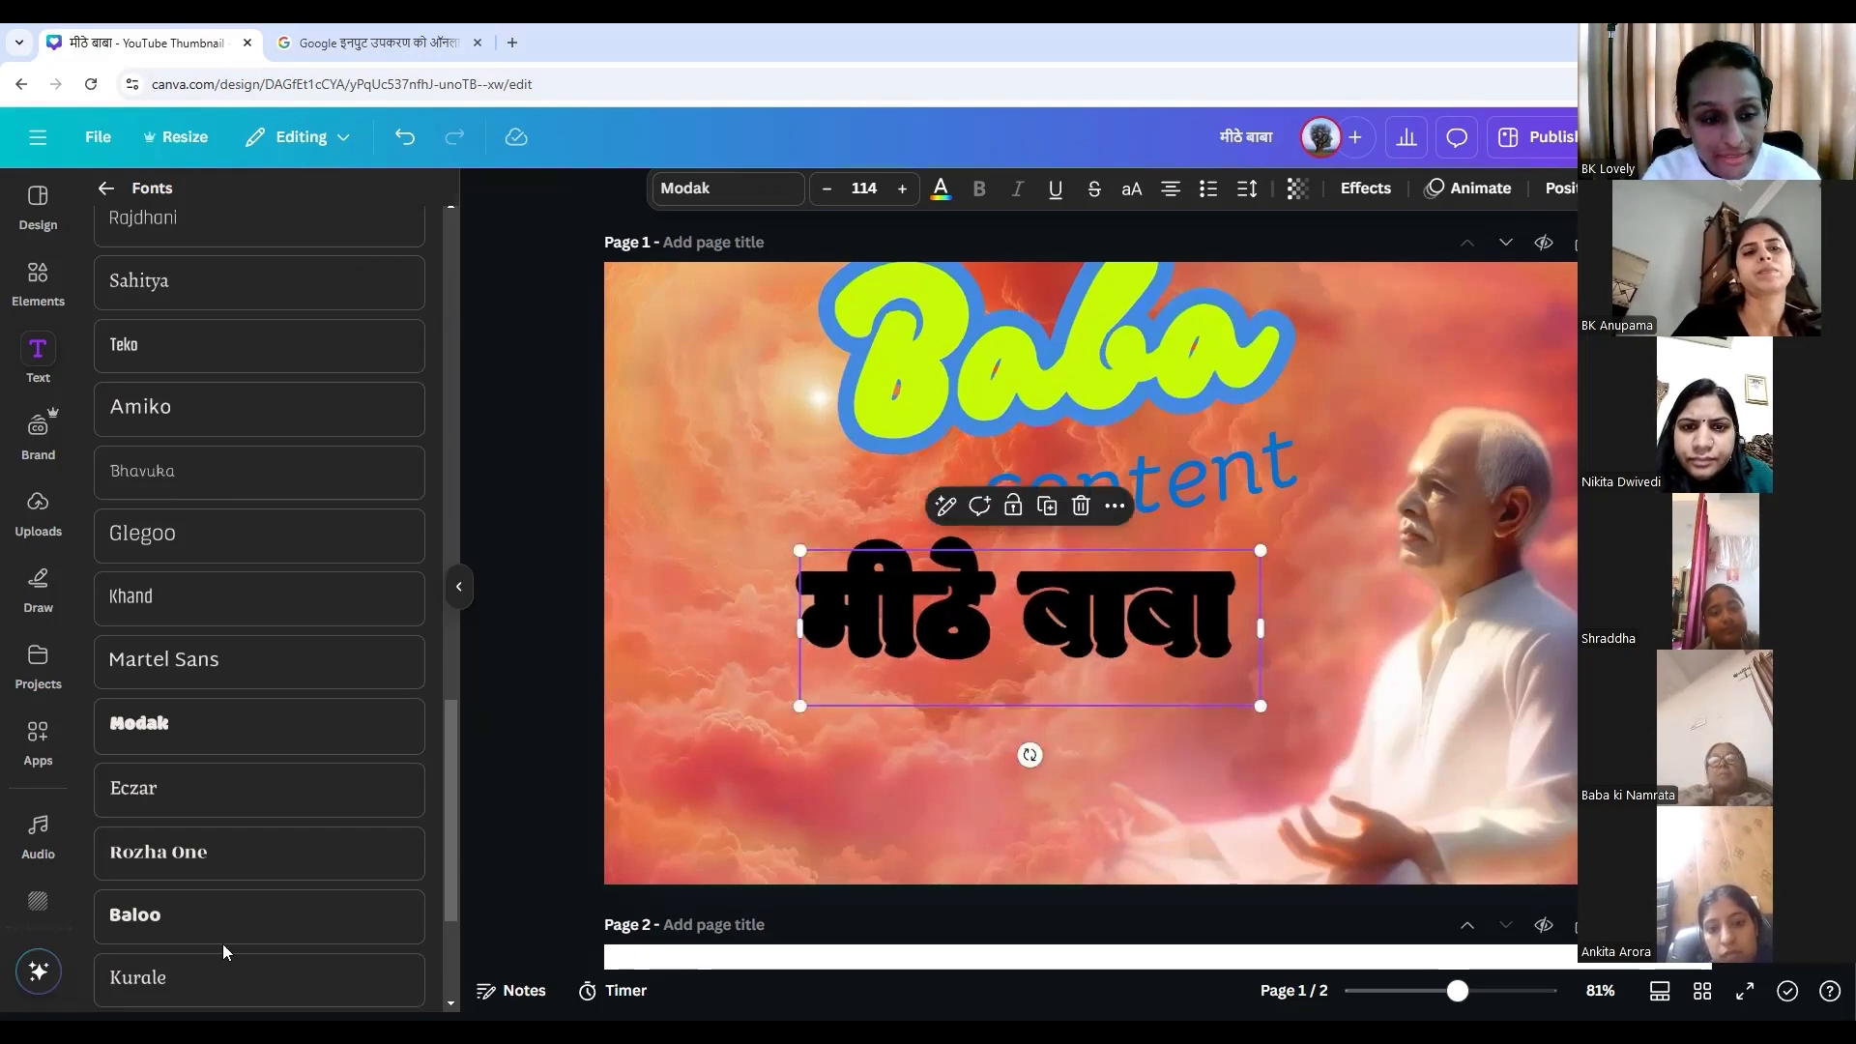
Add a text in the Baloo font, enlarge it to size 46.8 and place it beneath the Modak-font "मीठे बाबा".
{"action": "scroll", "coordinate": [176, 926], "scroll_direction": "down", "scroll_amount": 1}
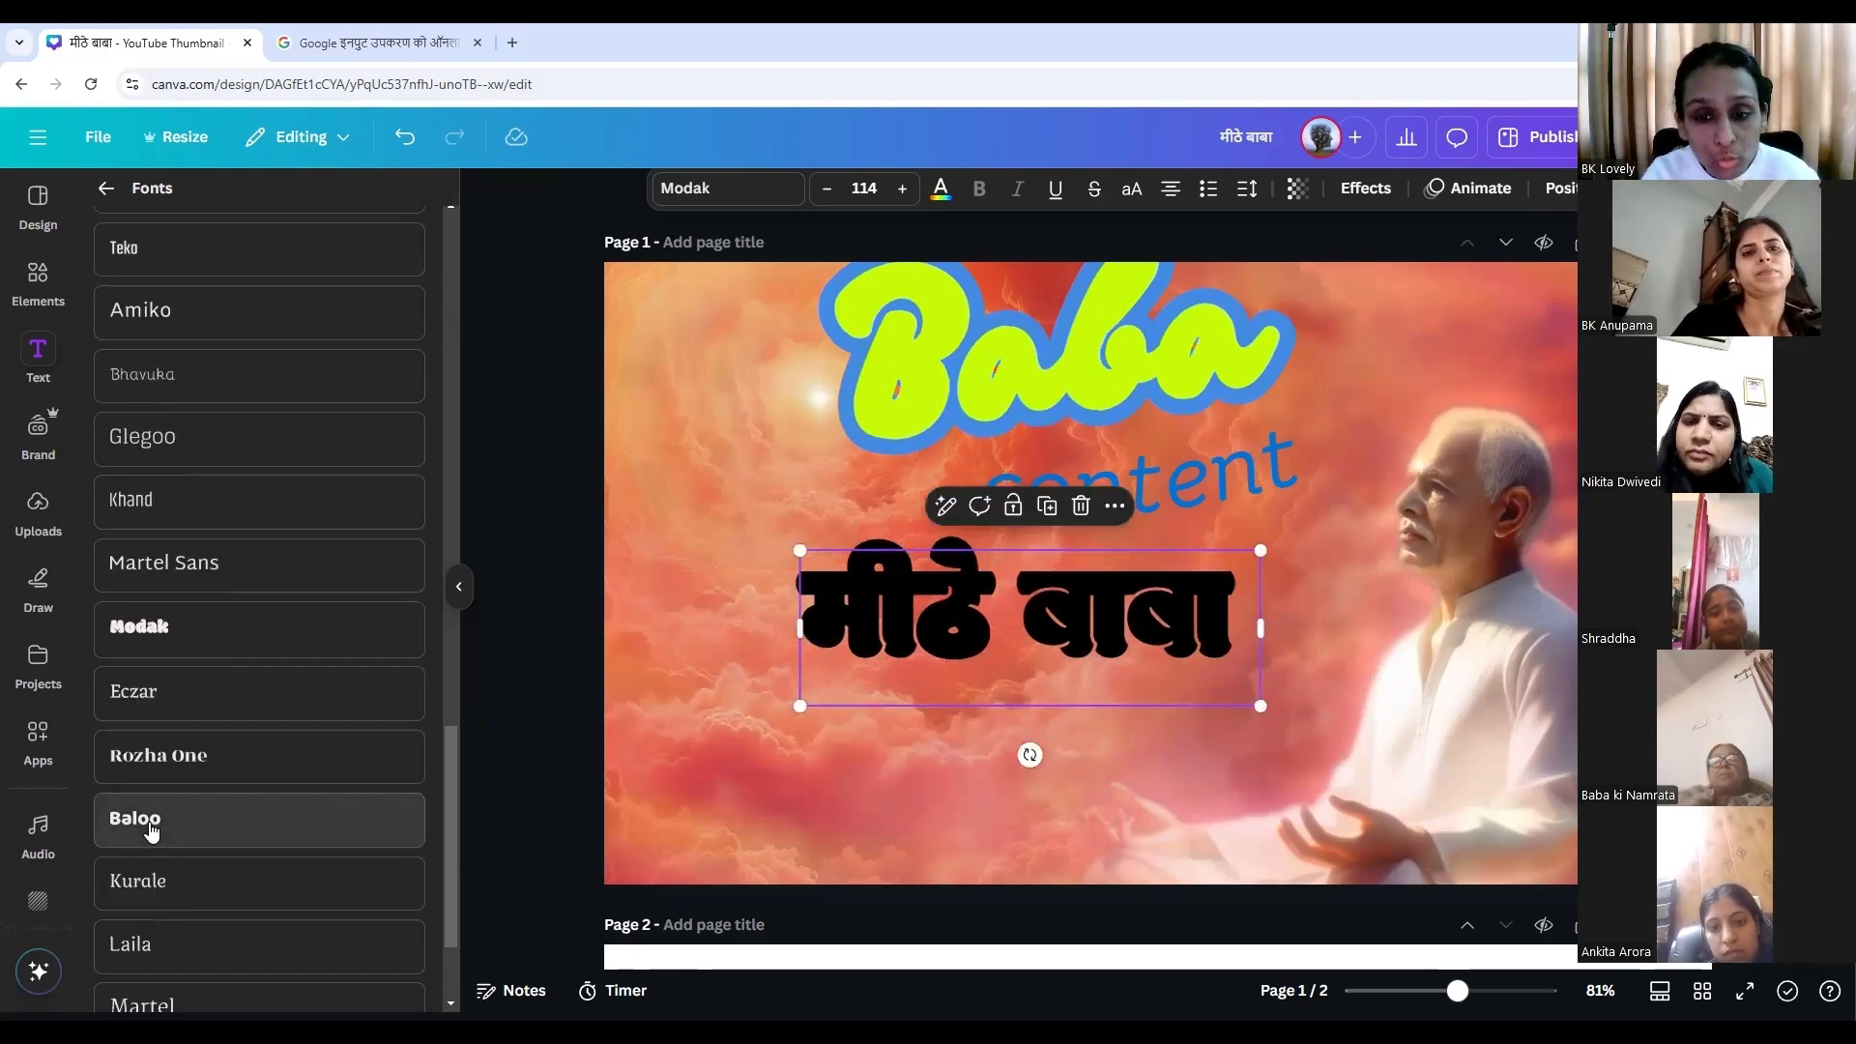
{"action": "left_click", "coordinate": [152, 831]}
{"action": "left_click_drag", "start_coordinate": [799, 706], "coordinate": [605, 699]}
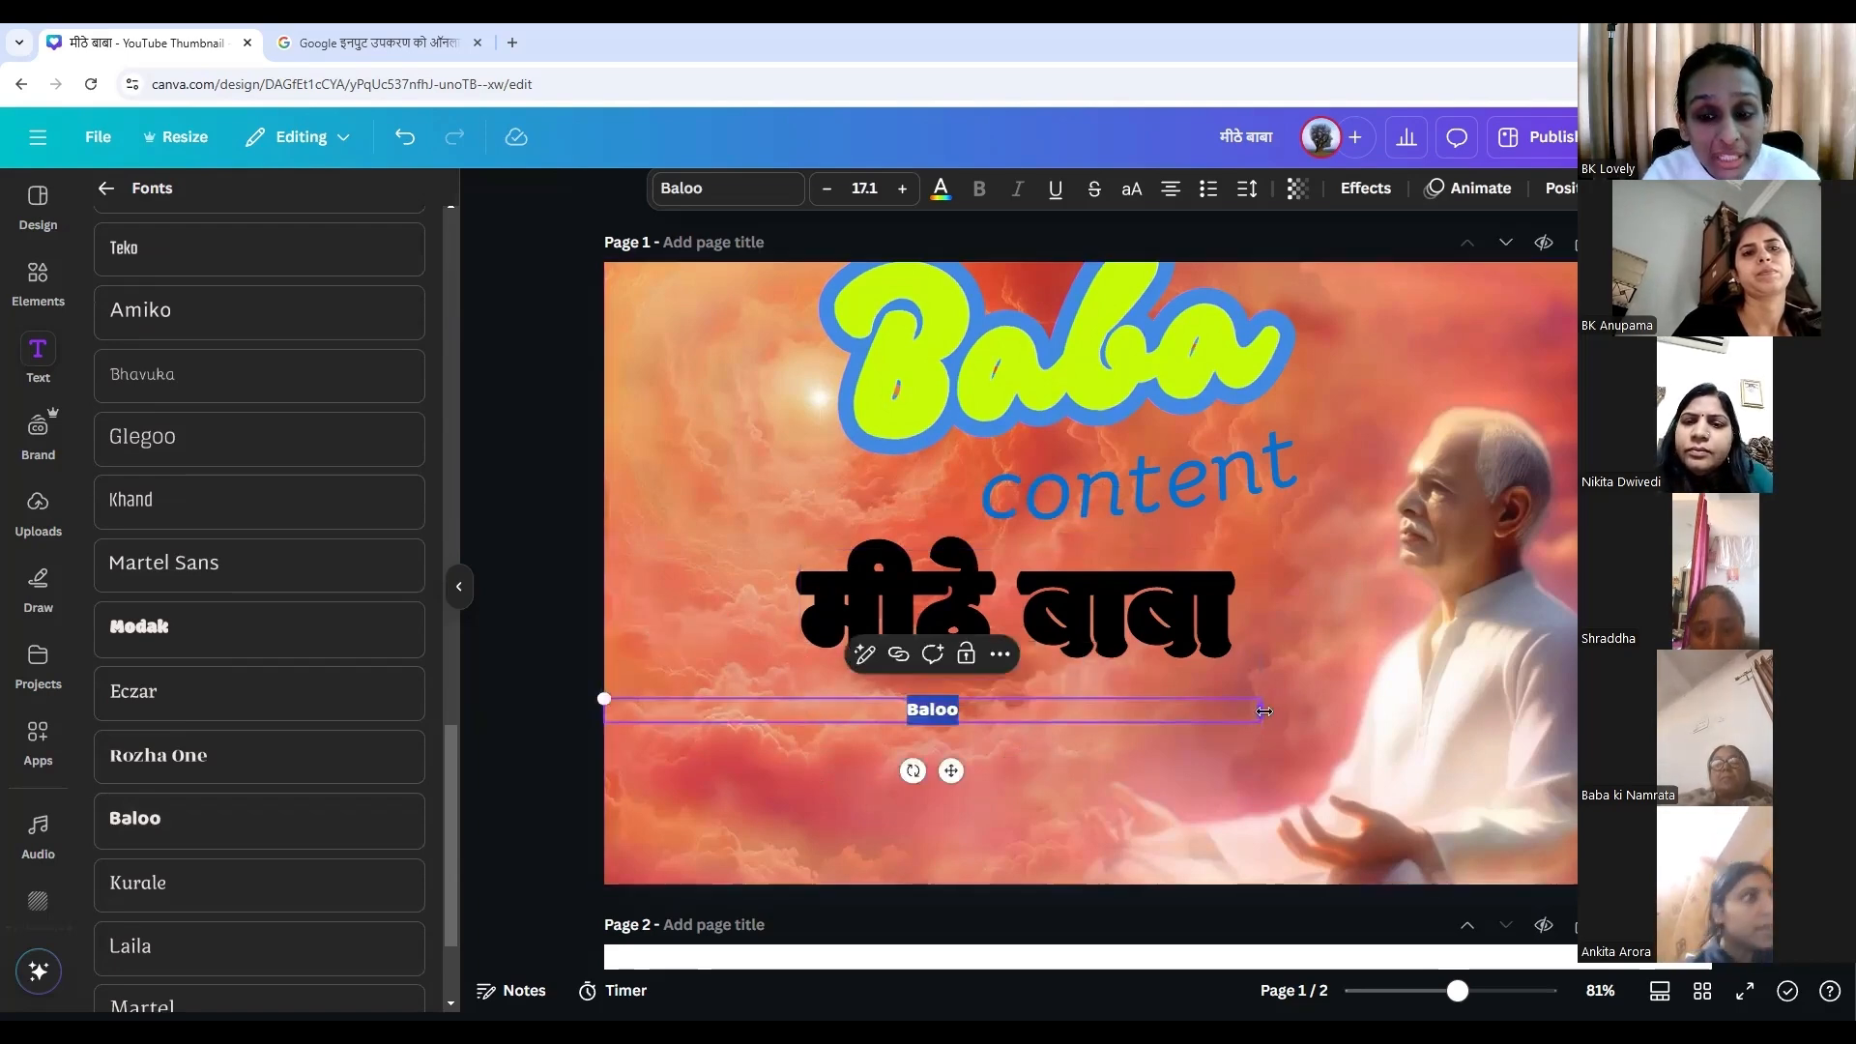
{"action": "left_click_drag", "start_coordinate": [1261, 713], "coordinate": [949, 741]}
{"action": "left_click", "coordinate": [799, 725]}
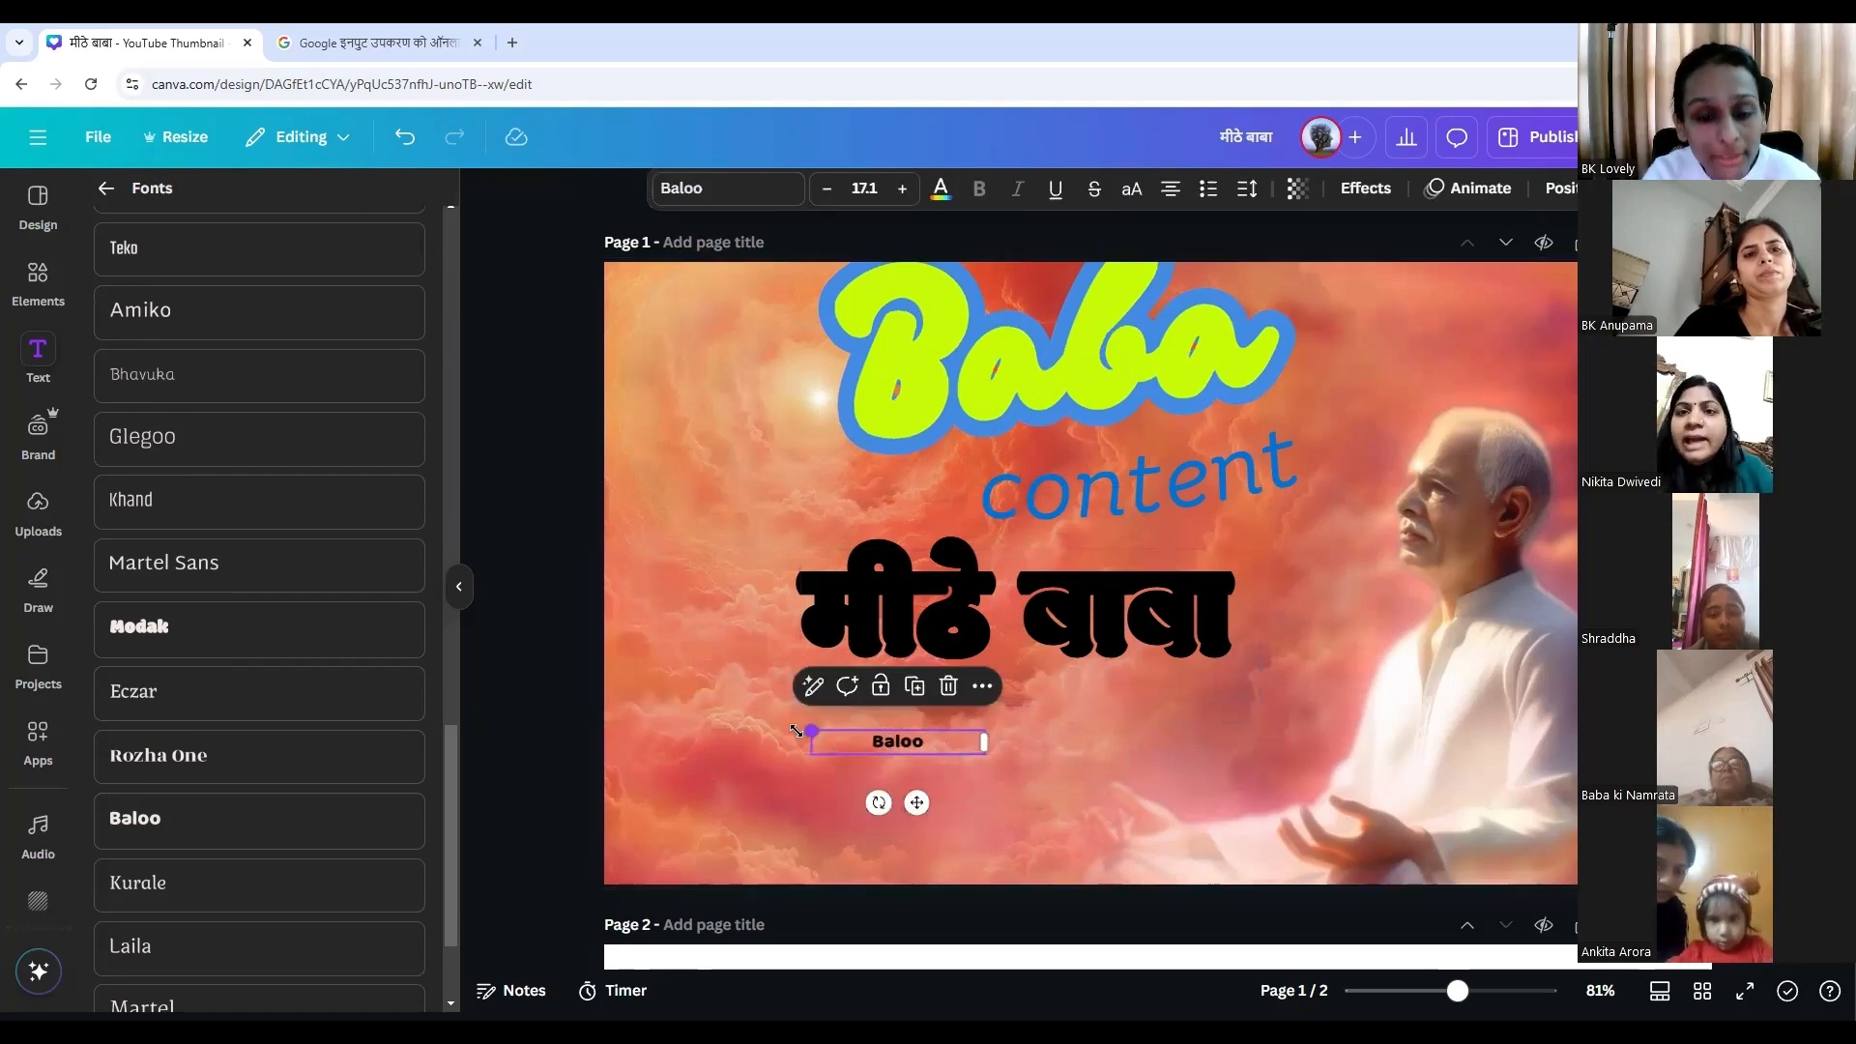
{"action": "left_click_drag", "start_coordinate": [801, 732], "coordinate": [635, 622]}
{"action": "left_click", "coordinate": [1059, 756]}
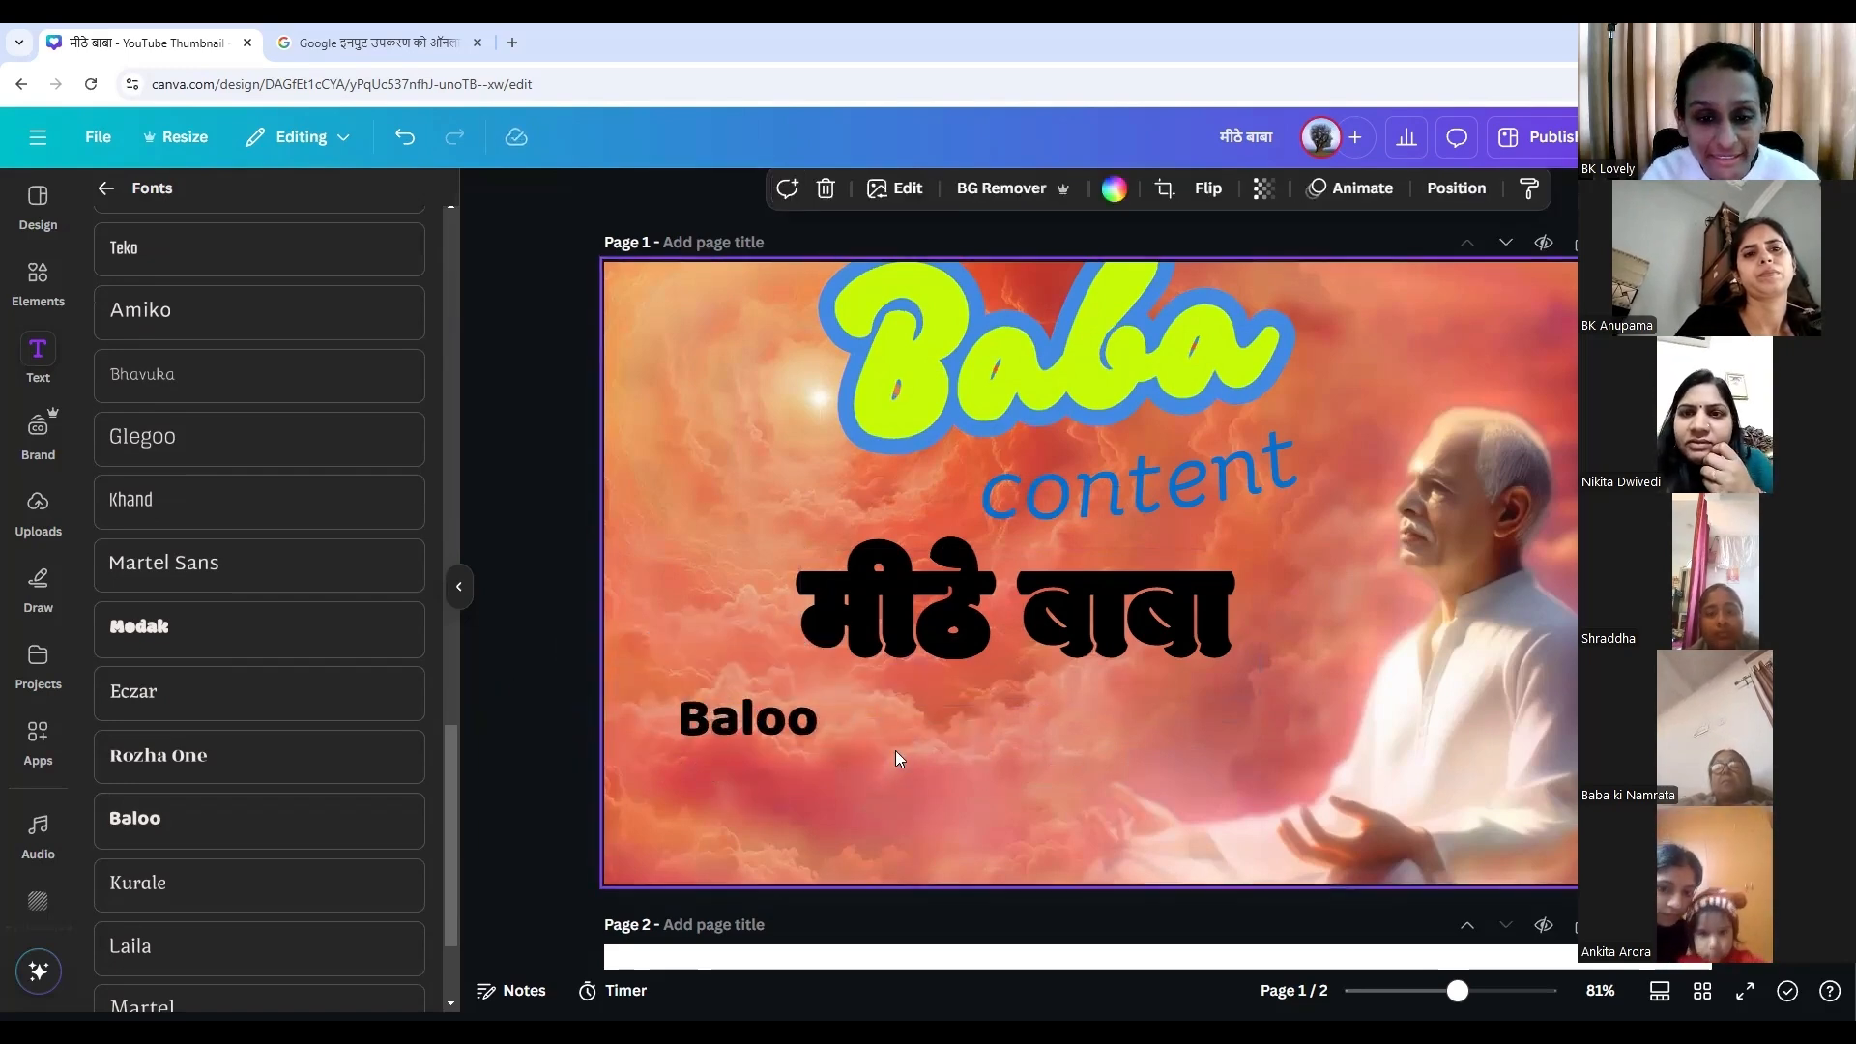
{"action": "left_click_drag", "start_coordinate": [841, 731], "coordinate": [1085, 744]}
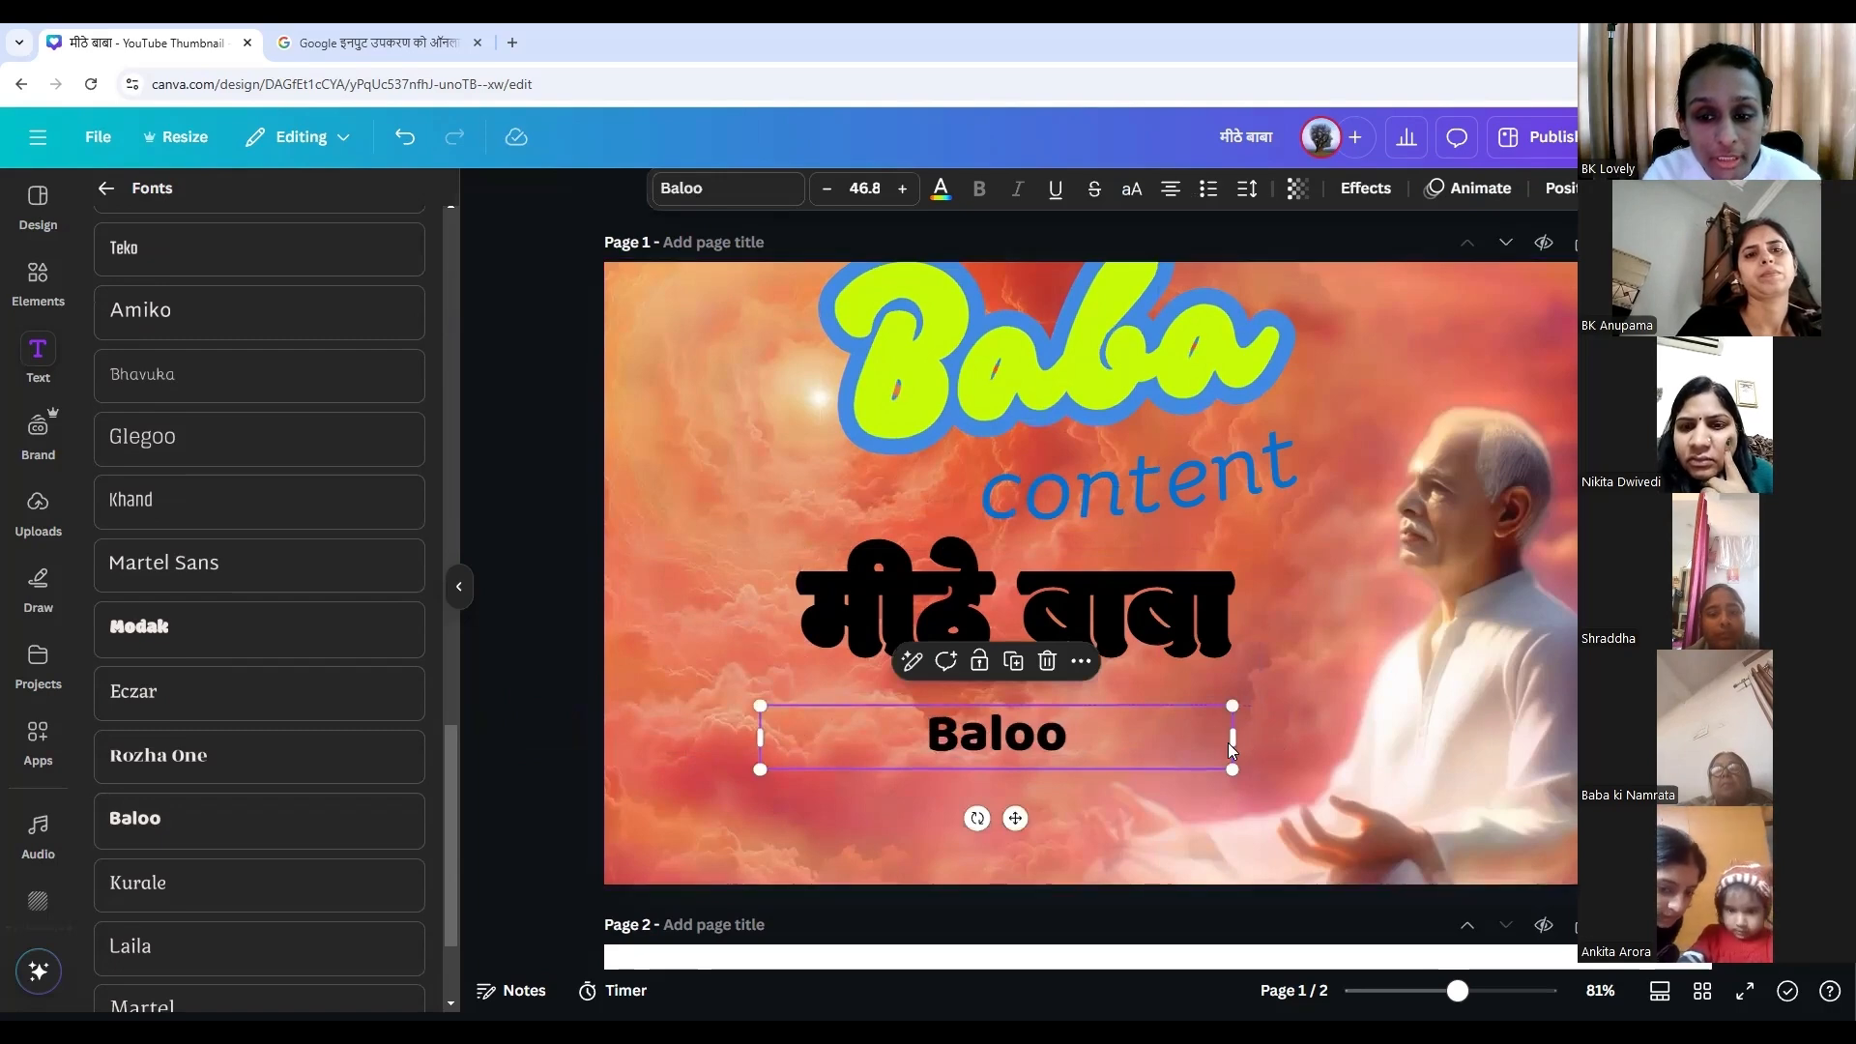
Replace "Baloo" with the copied "मीठे बाबा", enlarge it to size 128 and place it near the lower edge of page 1.
{"action": "left_click_drag", "start_coordinate": [1234, 737], "coordinate": [974, 745]}
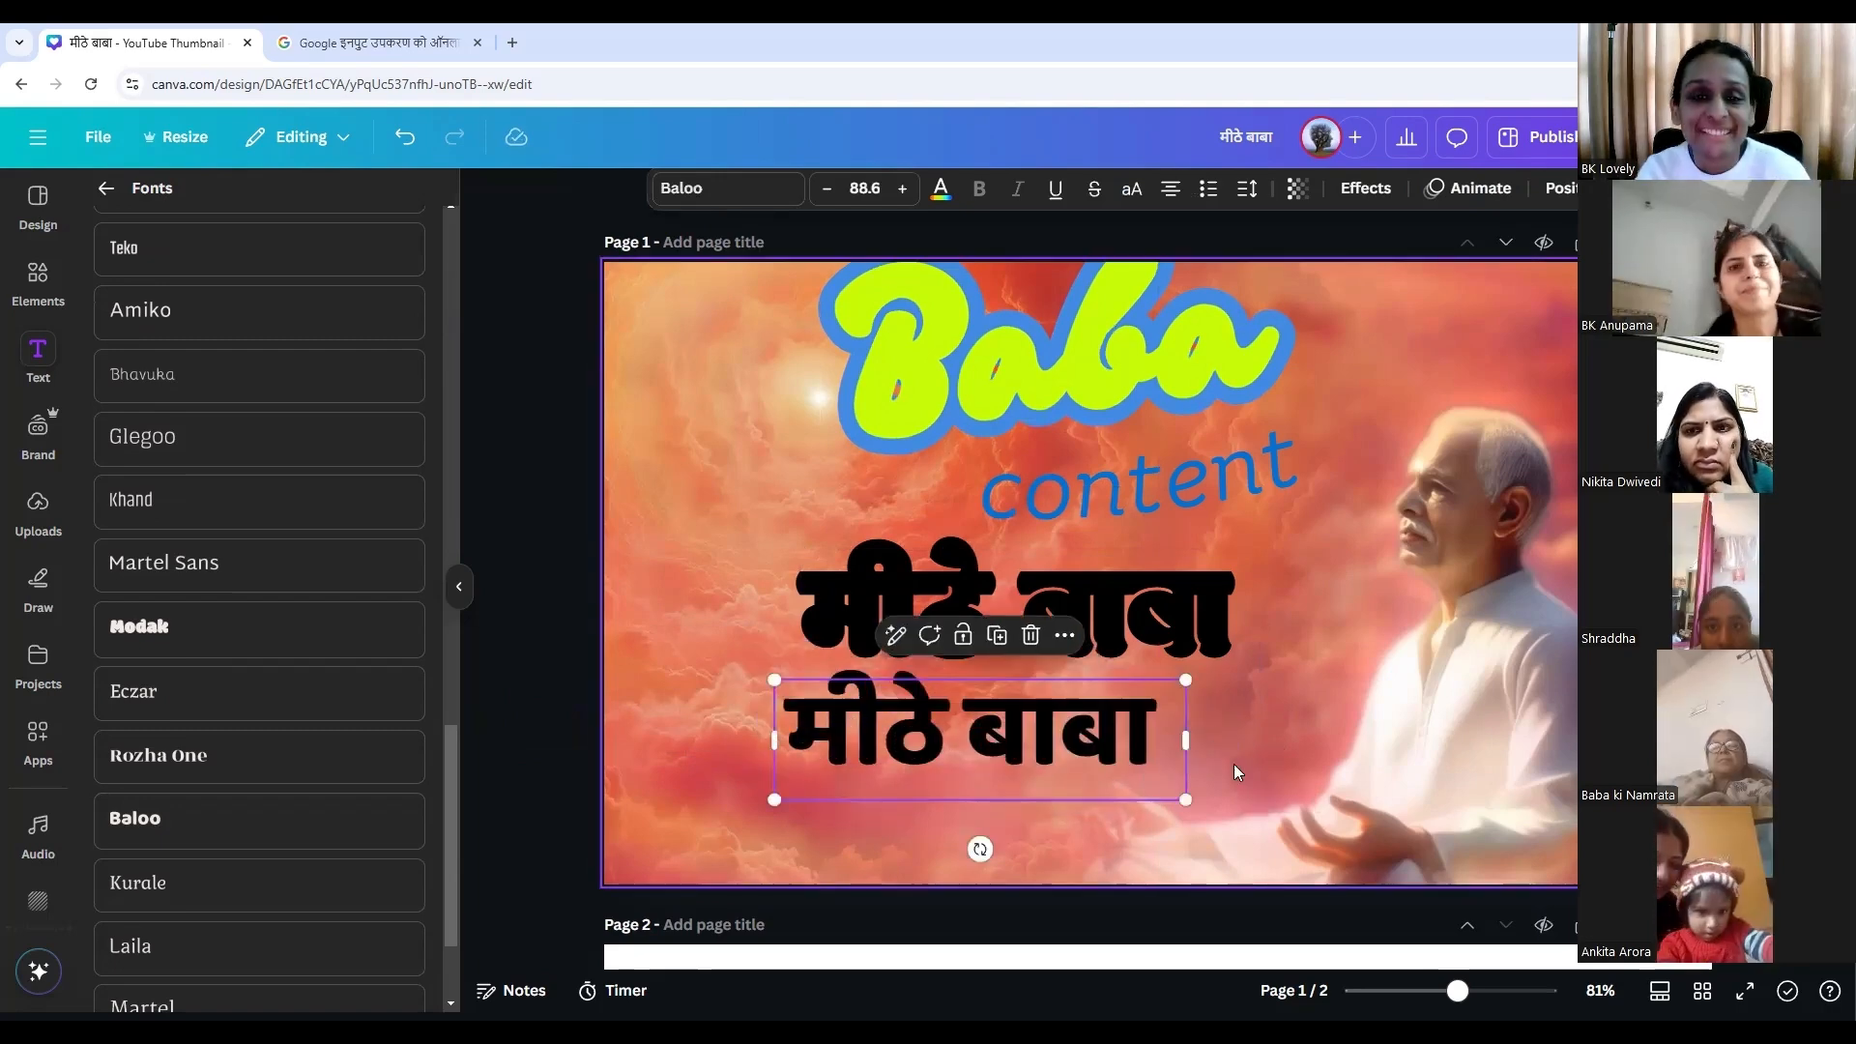
{"action": "left_click_drag", "start_coordinate": [785, 685], "coordinate": [602, 631]}
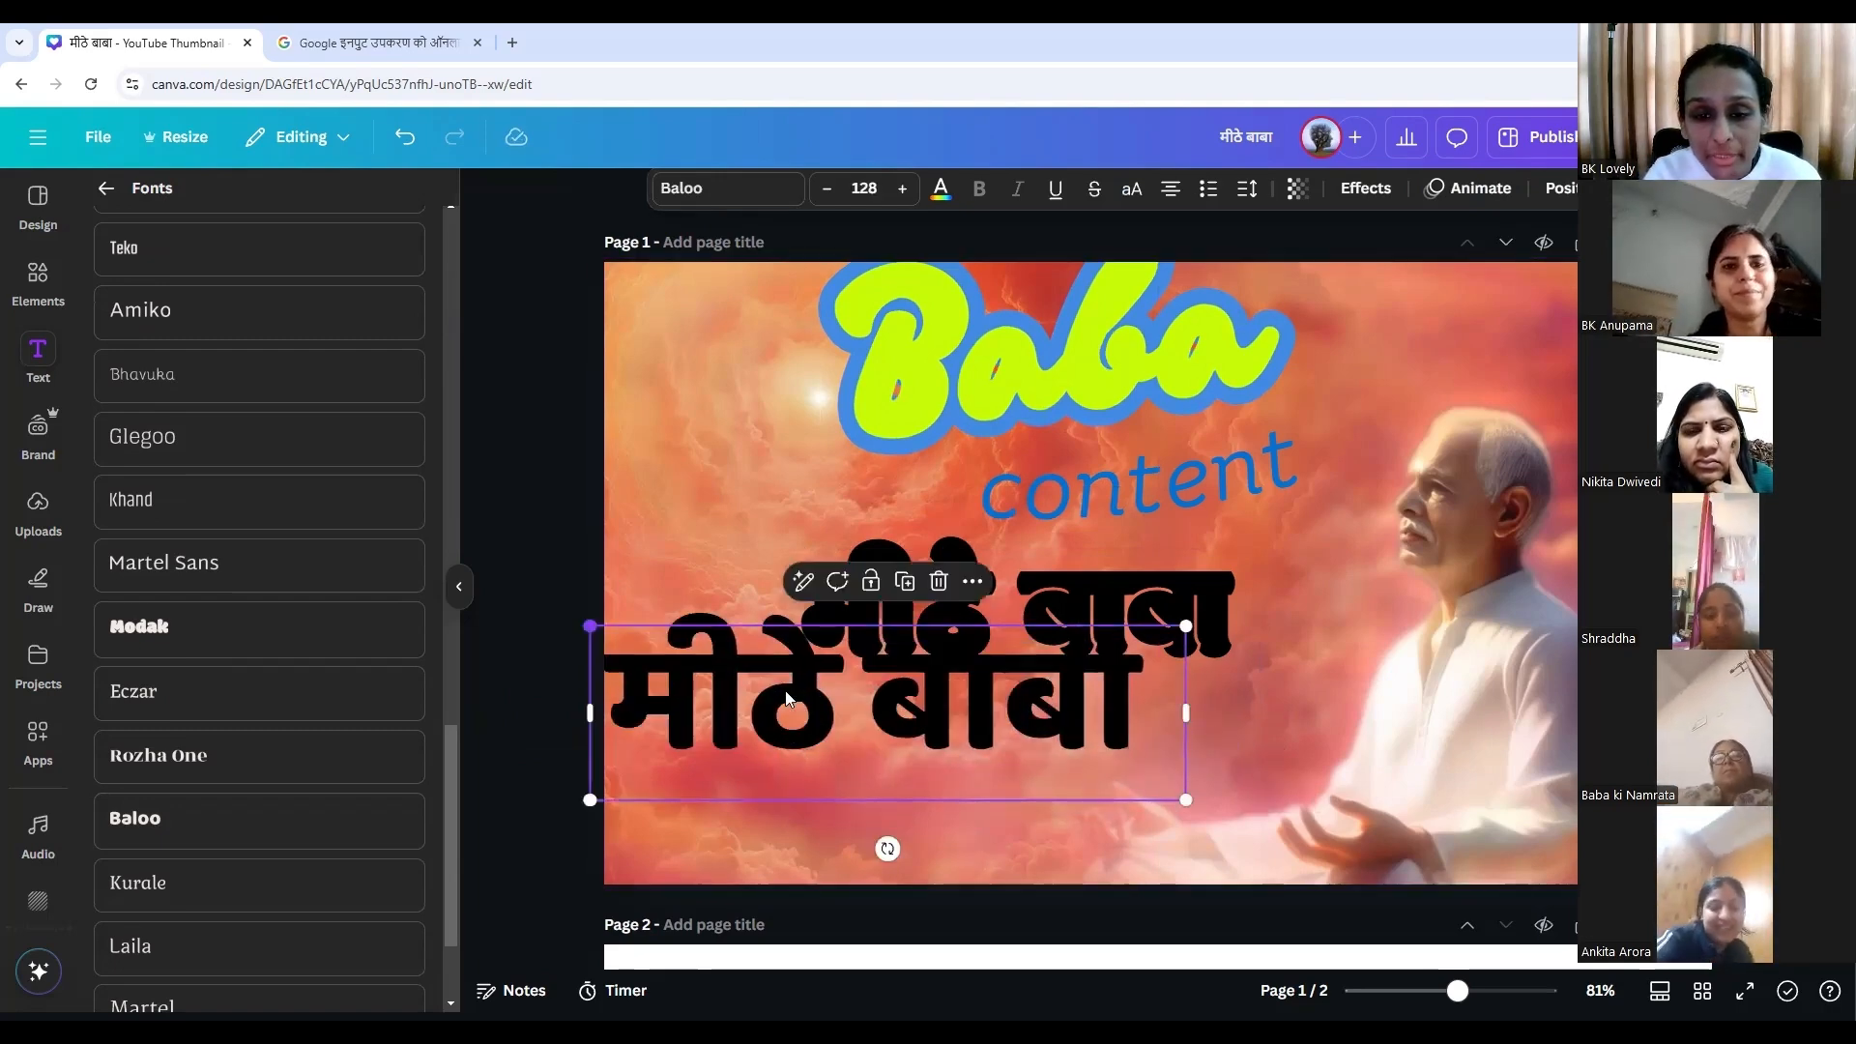
{"action": "left_click_drag", "start_coordinate": [851, 706], "coordinate": [991, 778]}
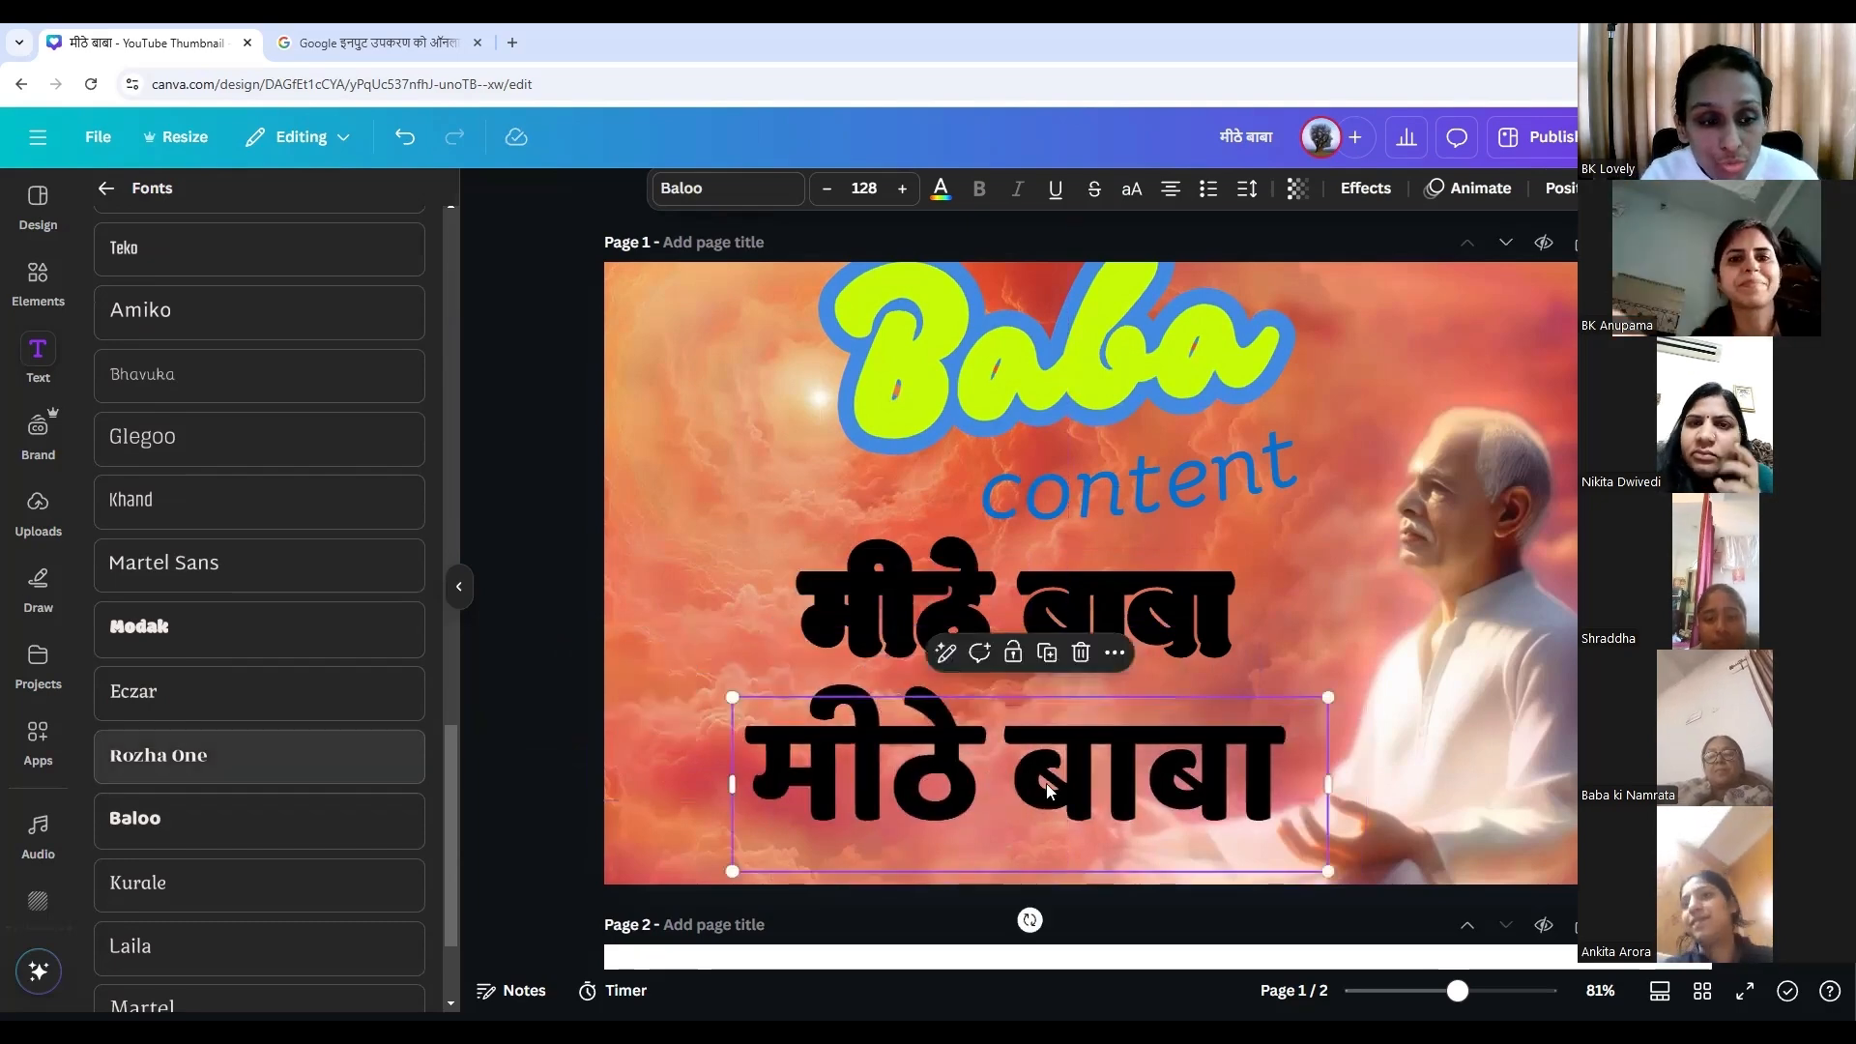
Add a text in the Khand font, enlarge it to size 78.2 and replace its wording with the copied "मीठे बाबा".
{"action": "scroll", "coordinate": [1204, 713], "scroll_direction": "down", "scroll_amount": 2}
{"action": "scroll", "coordinate": [1000, 765], "scroll_direction": "up", "scroll_amount": 2}
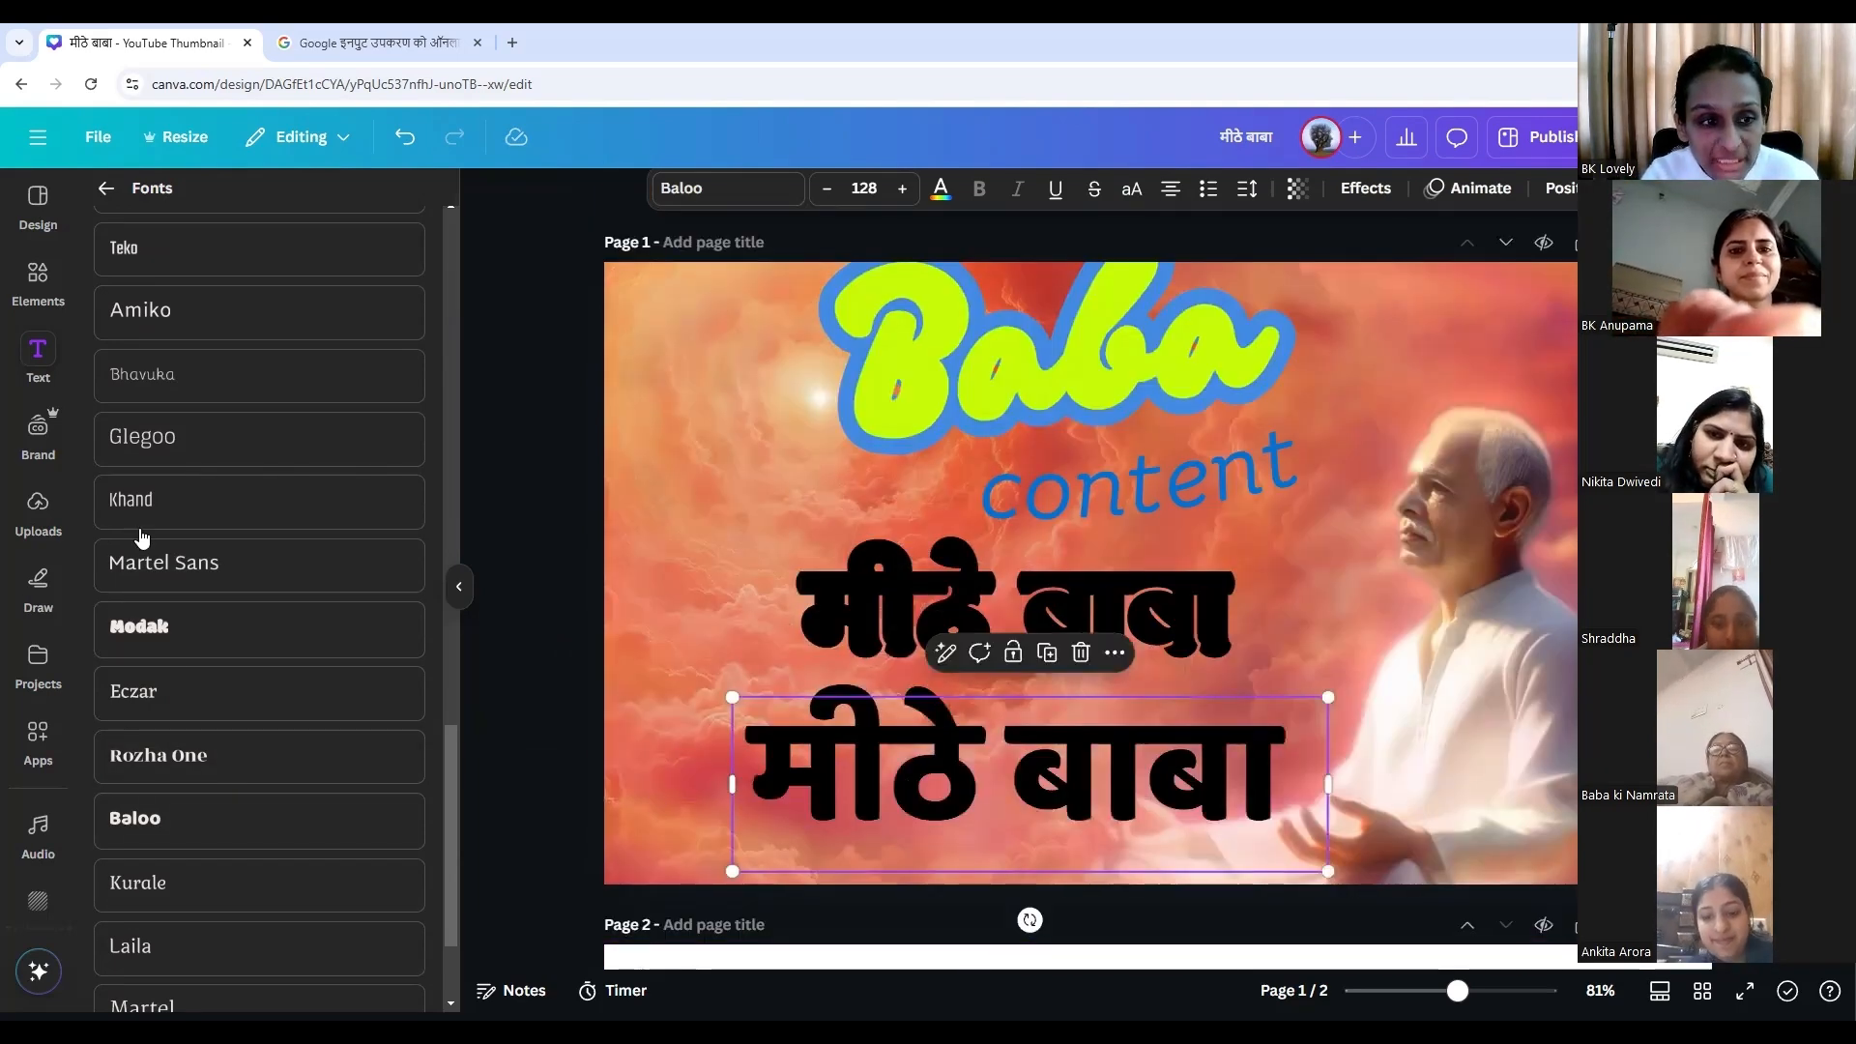
{"action": "left_click", "coordinate": [254, 513]}
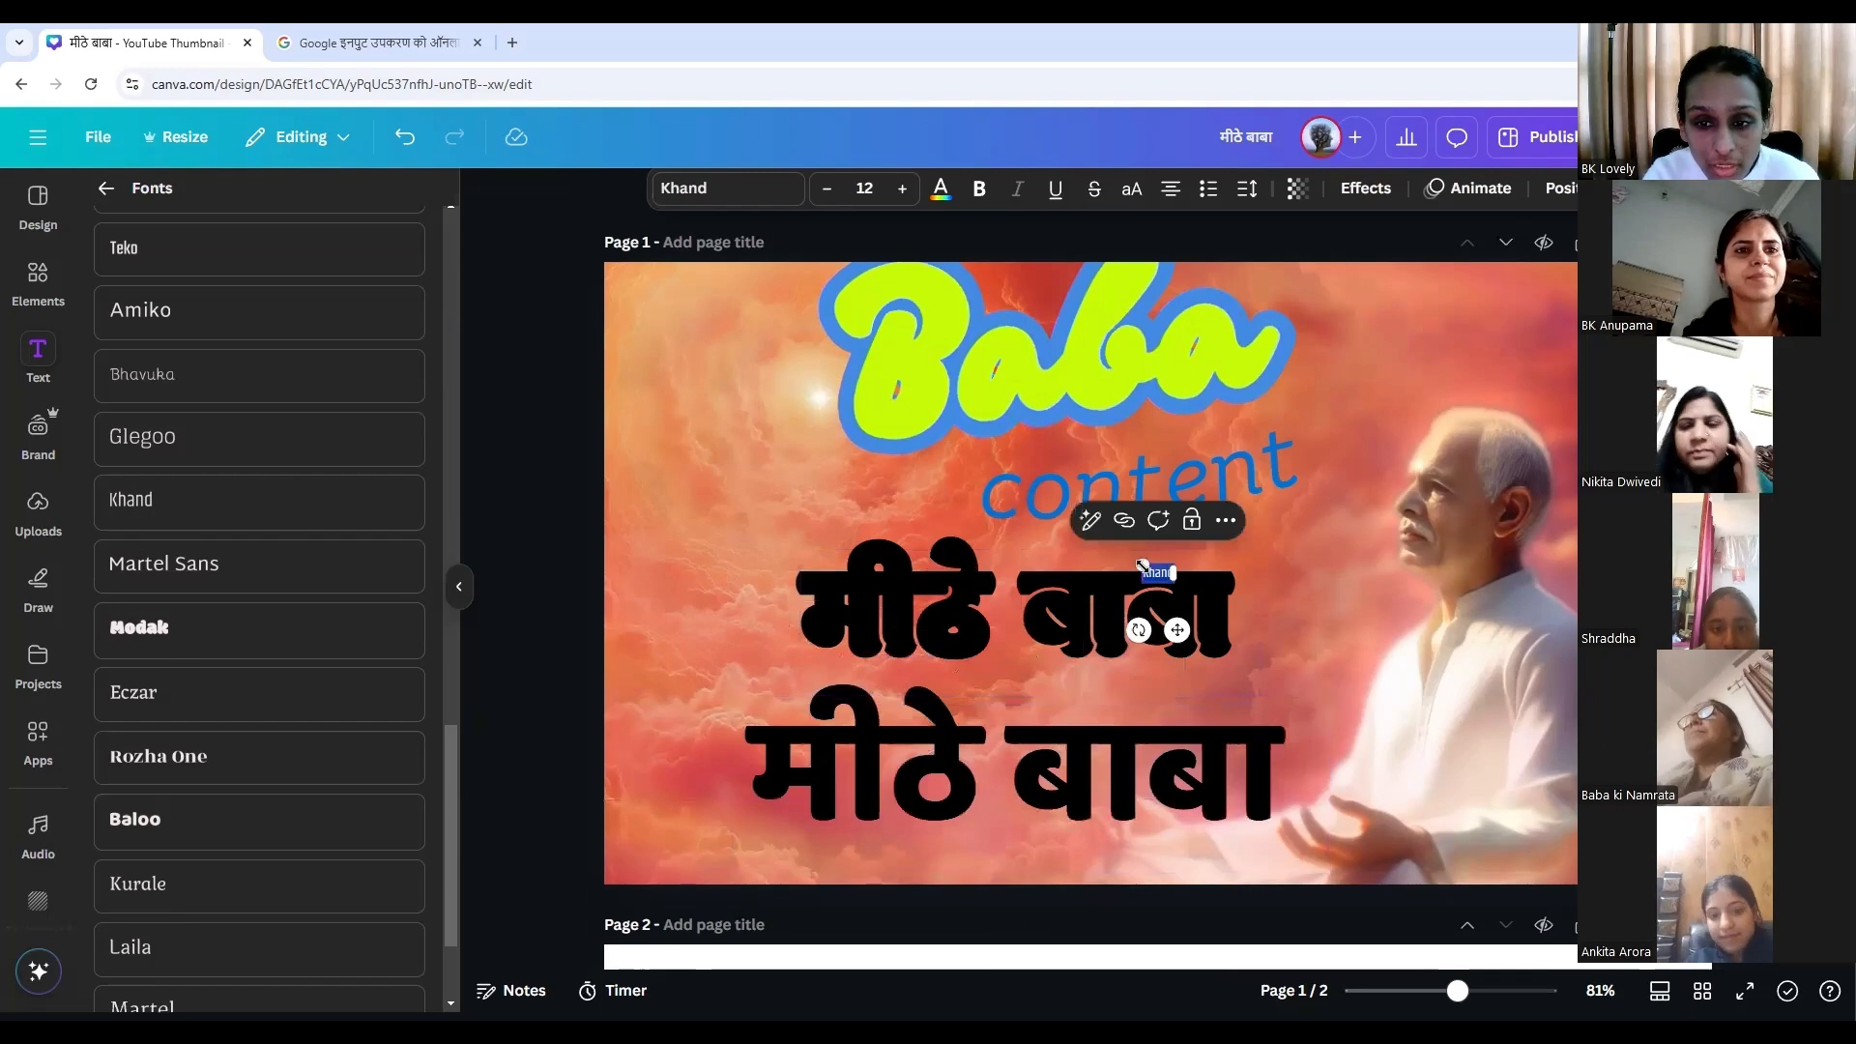
{"action": "left_click_drag", "start_coordinate": [1142, 559], "coordinate": [924, 559]}
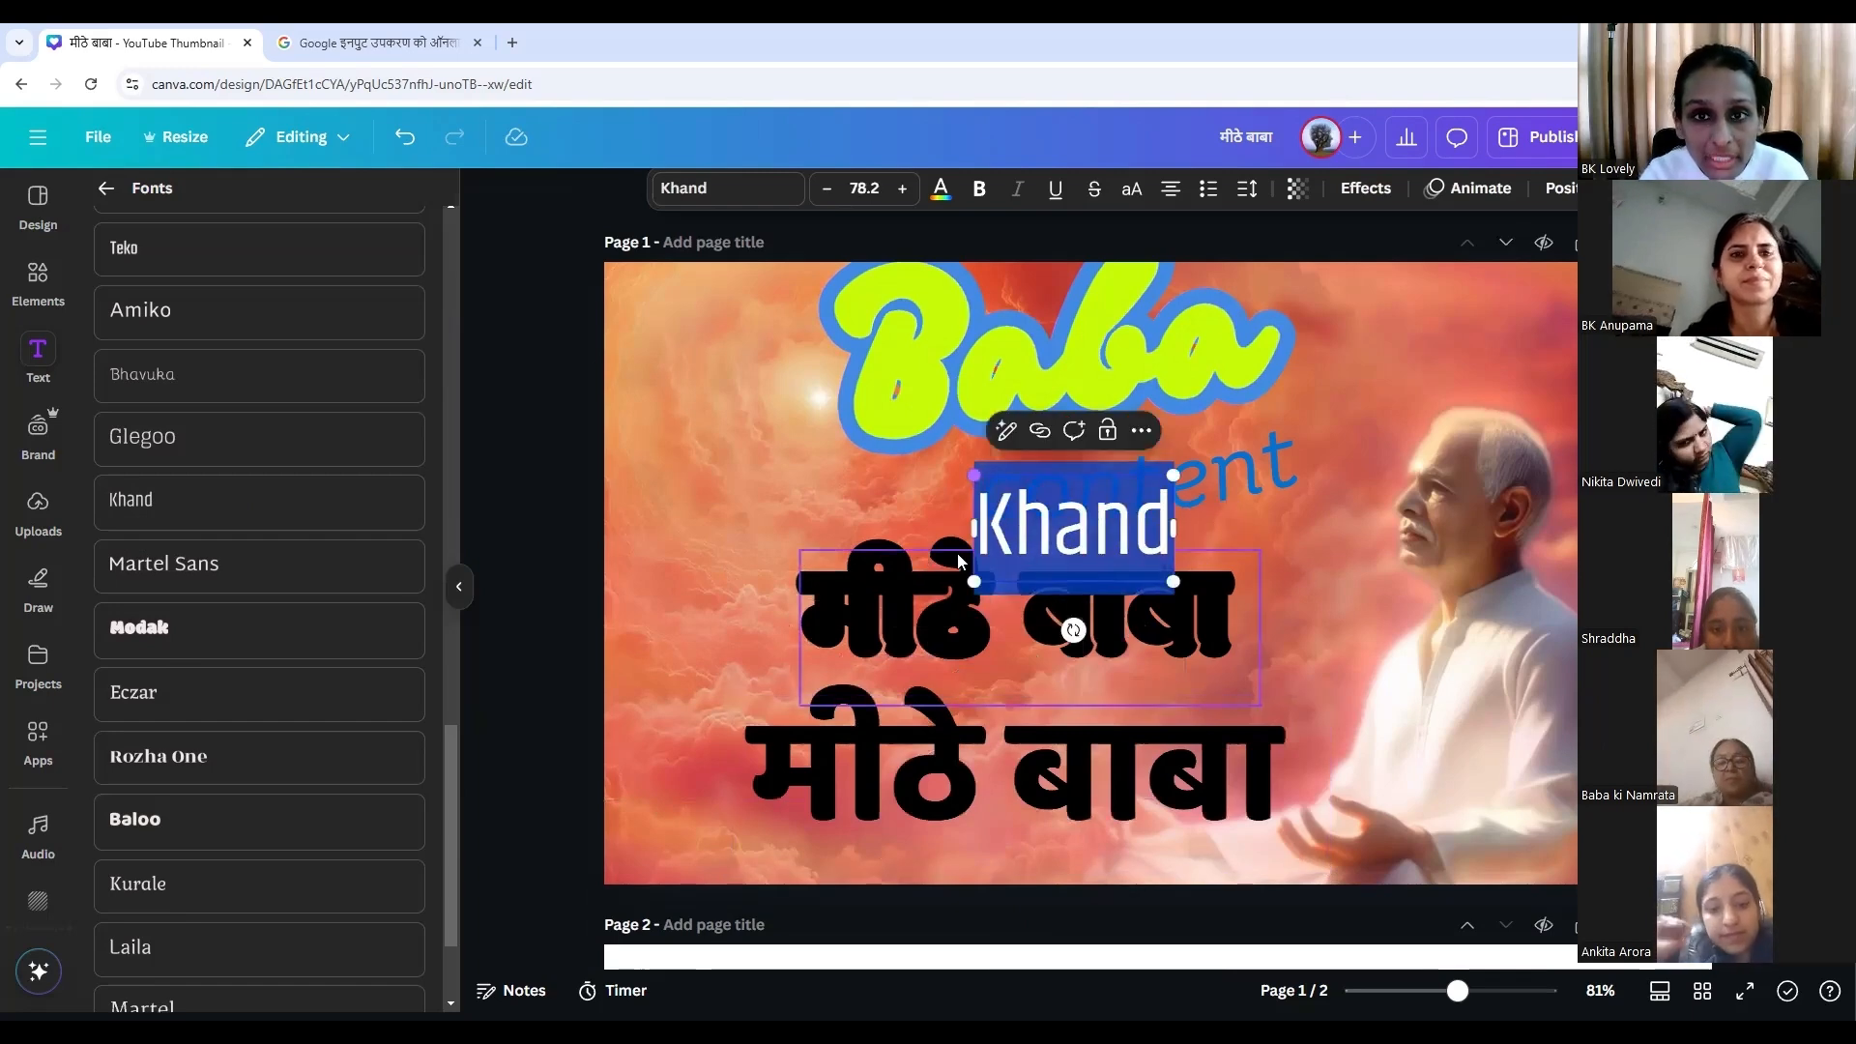
{"action": "key", "text": "ctrl+v"}
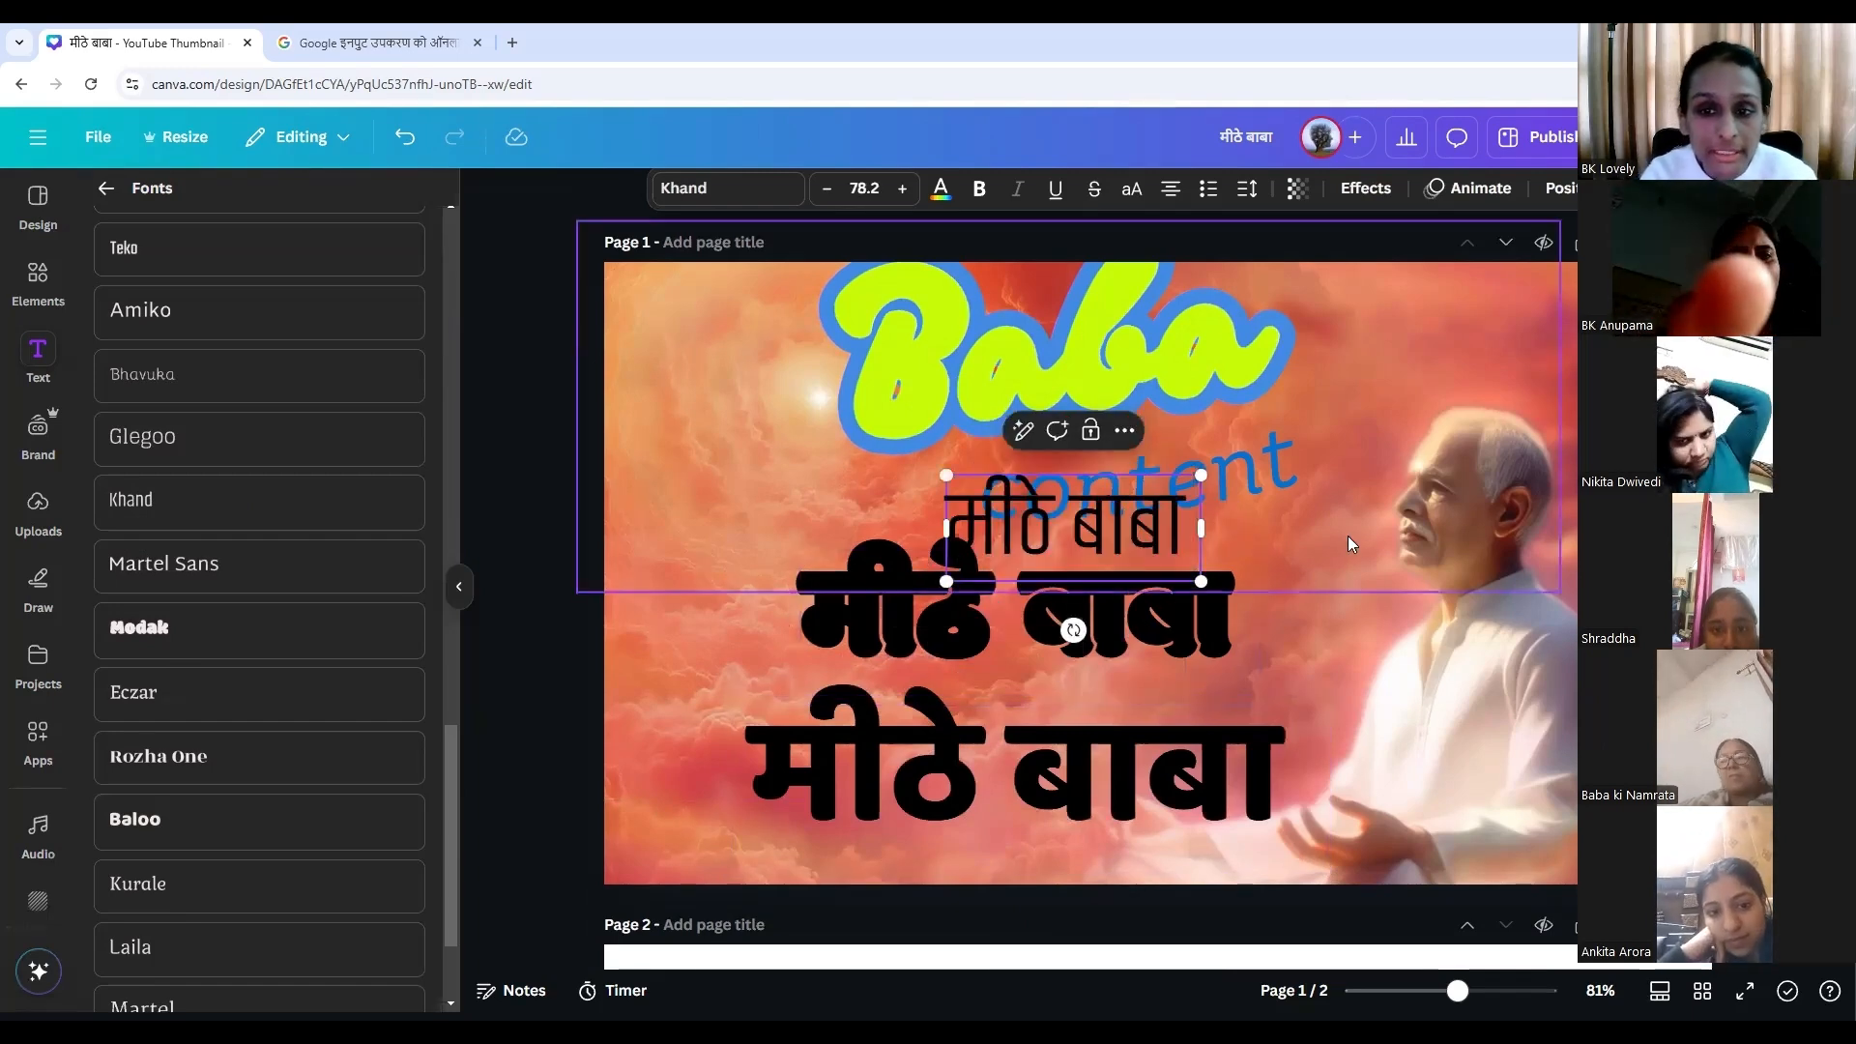
Delete the green "Baba" text and the blue "content" text from page 1.
{"action": "left_click", "coordinate": [1435, 439]}
{"action": "key", "text": "Delete"}
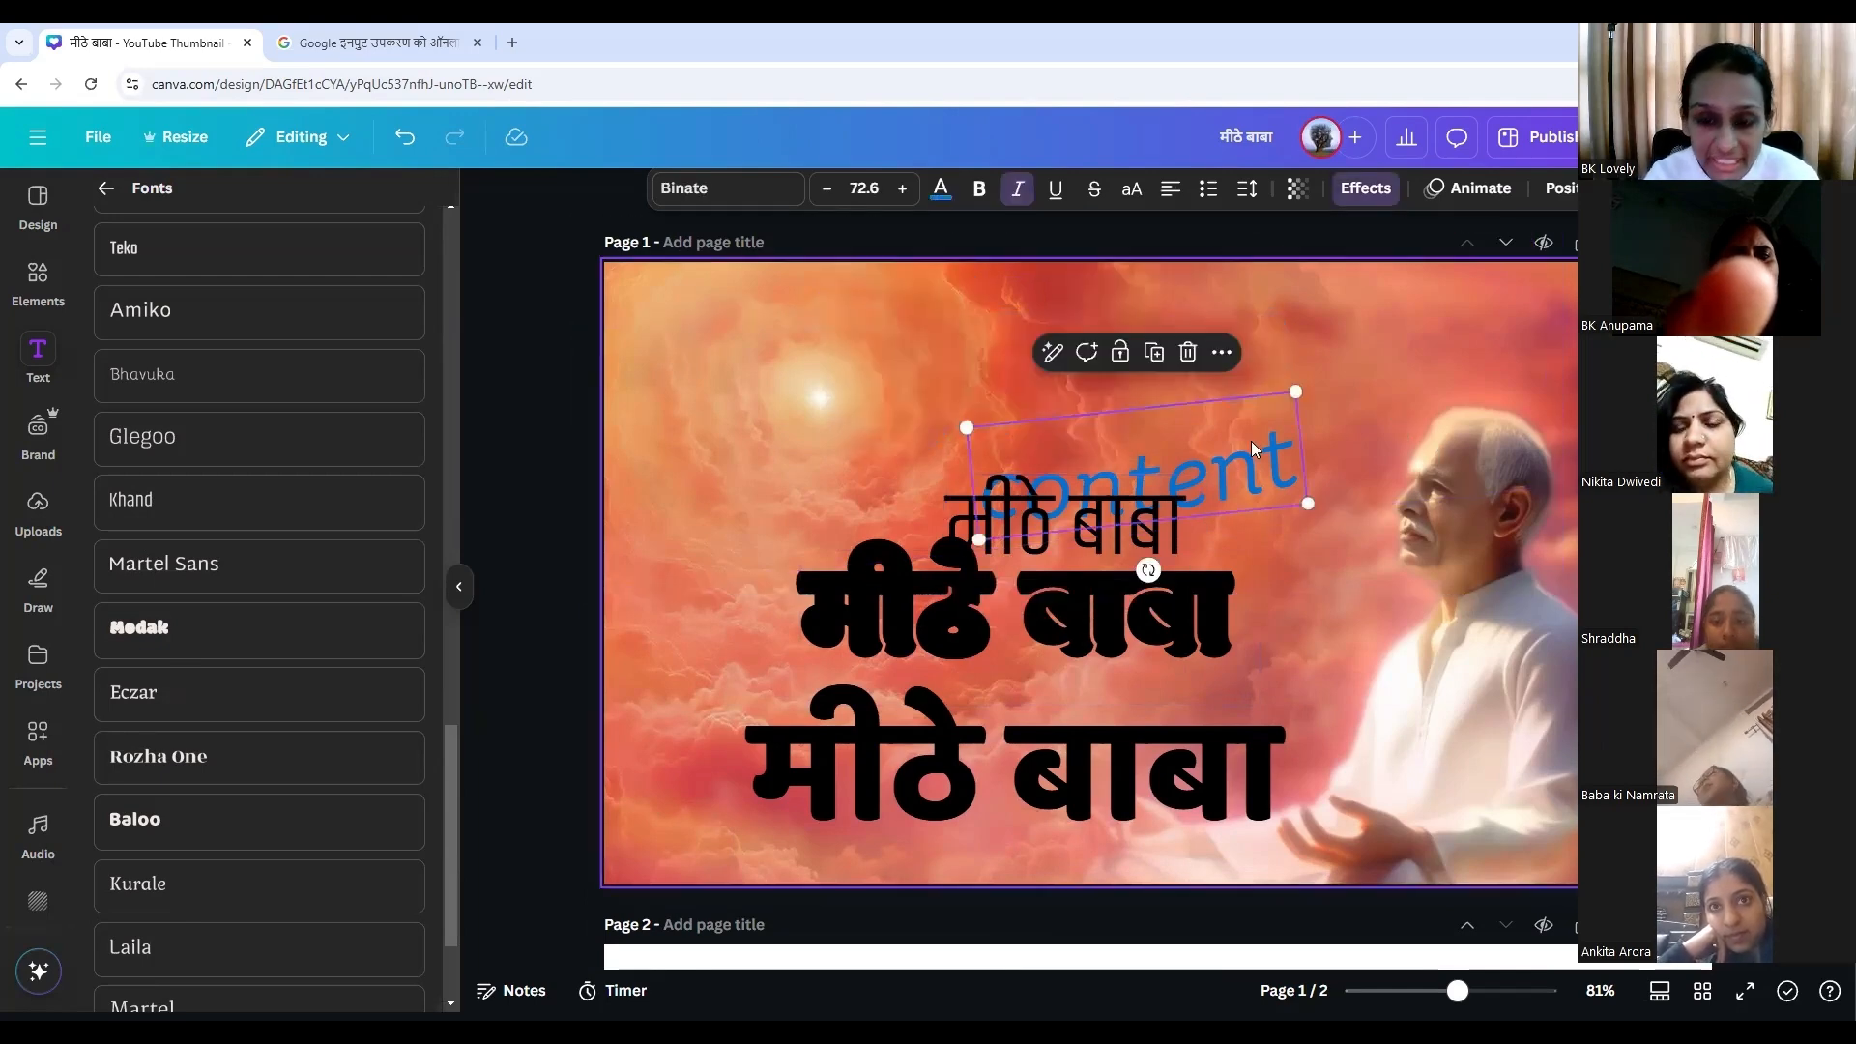
{"action": "key", "text": "Delete"}
Enlarge the Khand-font "मीठे बाबा" to size 96.5 and position it just above the Modak-font text.
{"action": "mouse_move", "coordinate": [1121, 532]}
{"action": "left_mouse_down"}
{"action": "mouse_move", "coordinate": [1229, 512]}
{"action": "mouse_move", "coordinate": [1124, 502]}
{"action": "left_mouse_up"}
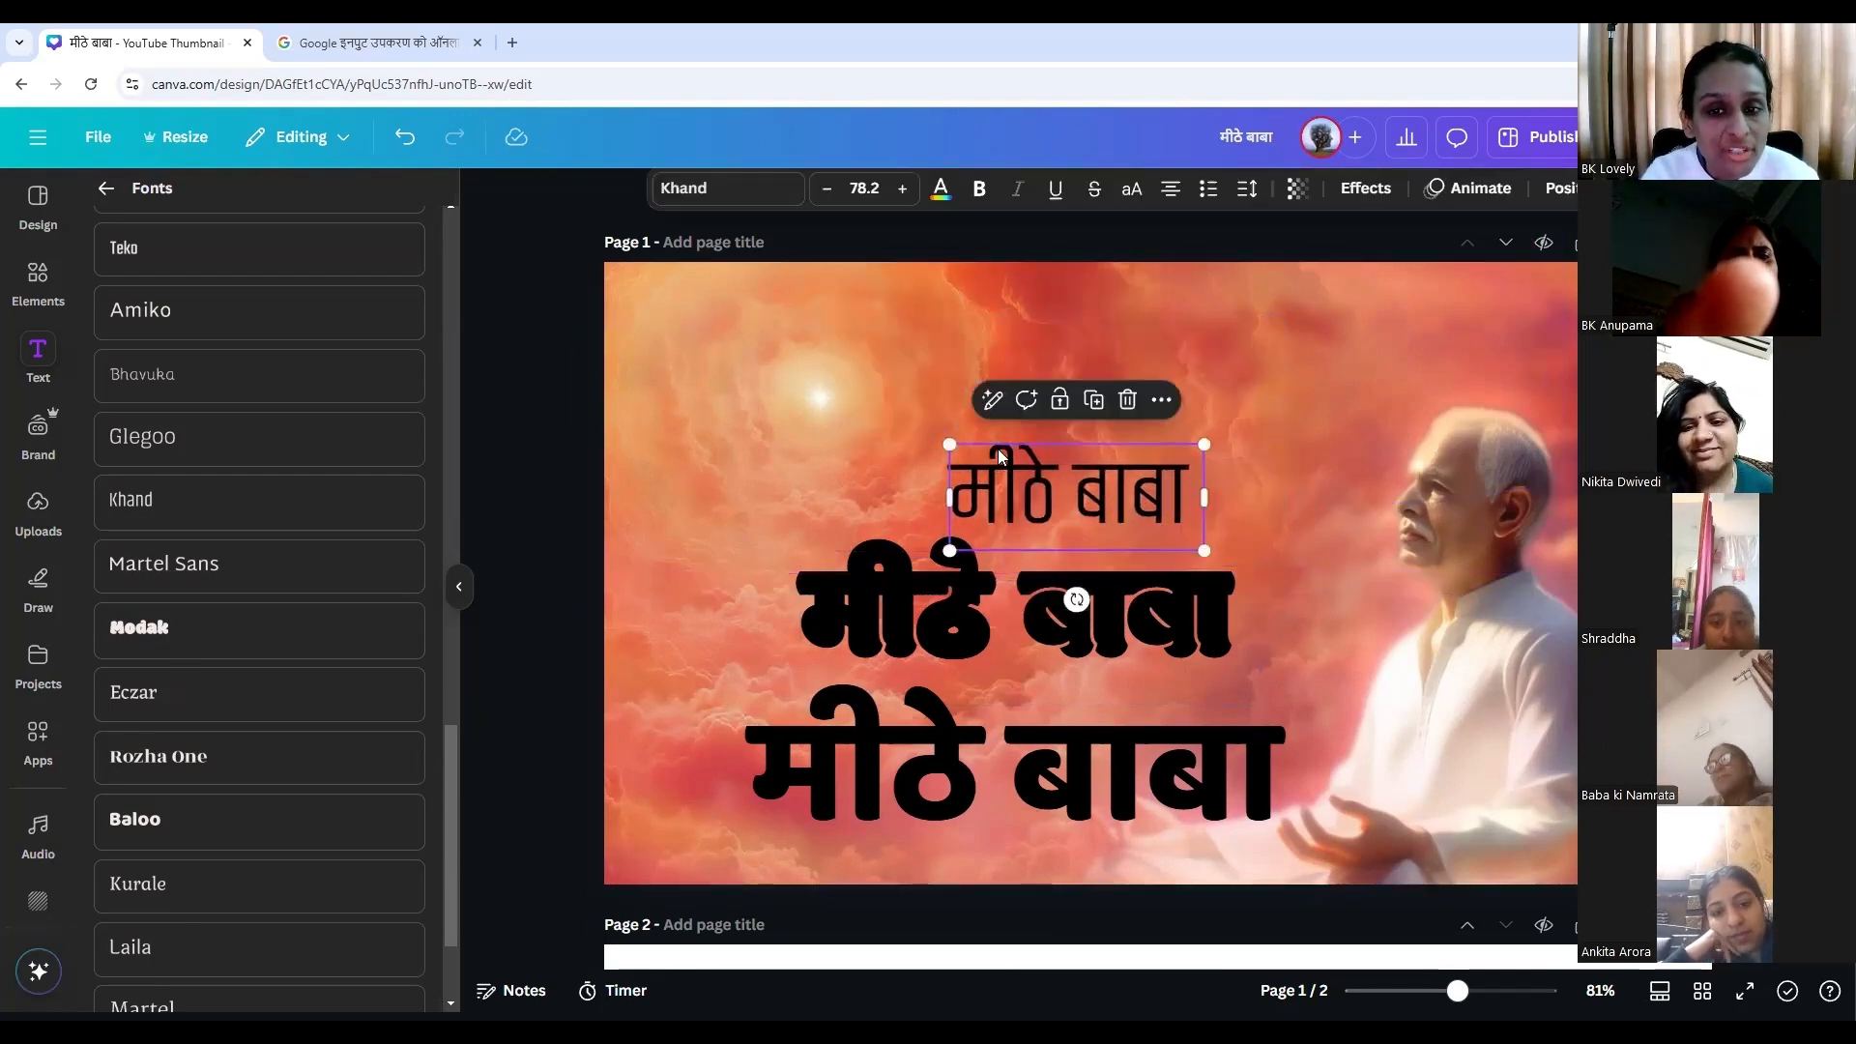
{"action": "left_click_drag", "start_coordinate": [949, 444], "coordinate": [910, 439]}
{"action": "left_click_drag", "start_coordinate": [1092, 471], "coordinate": [1143, 471]}
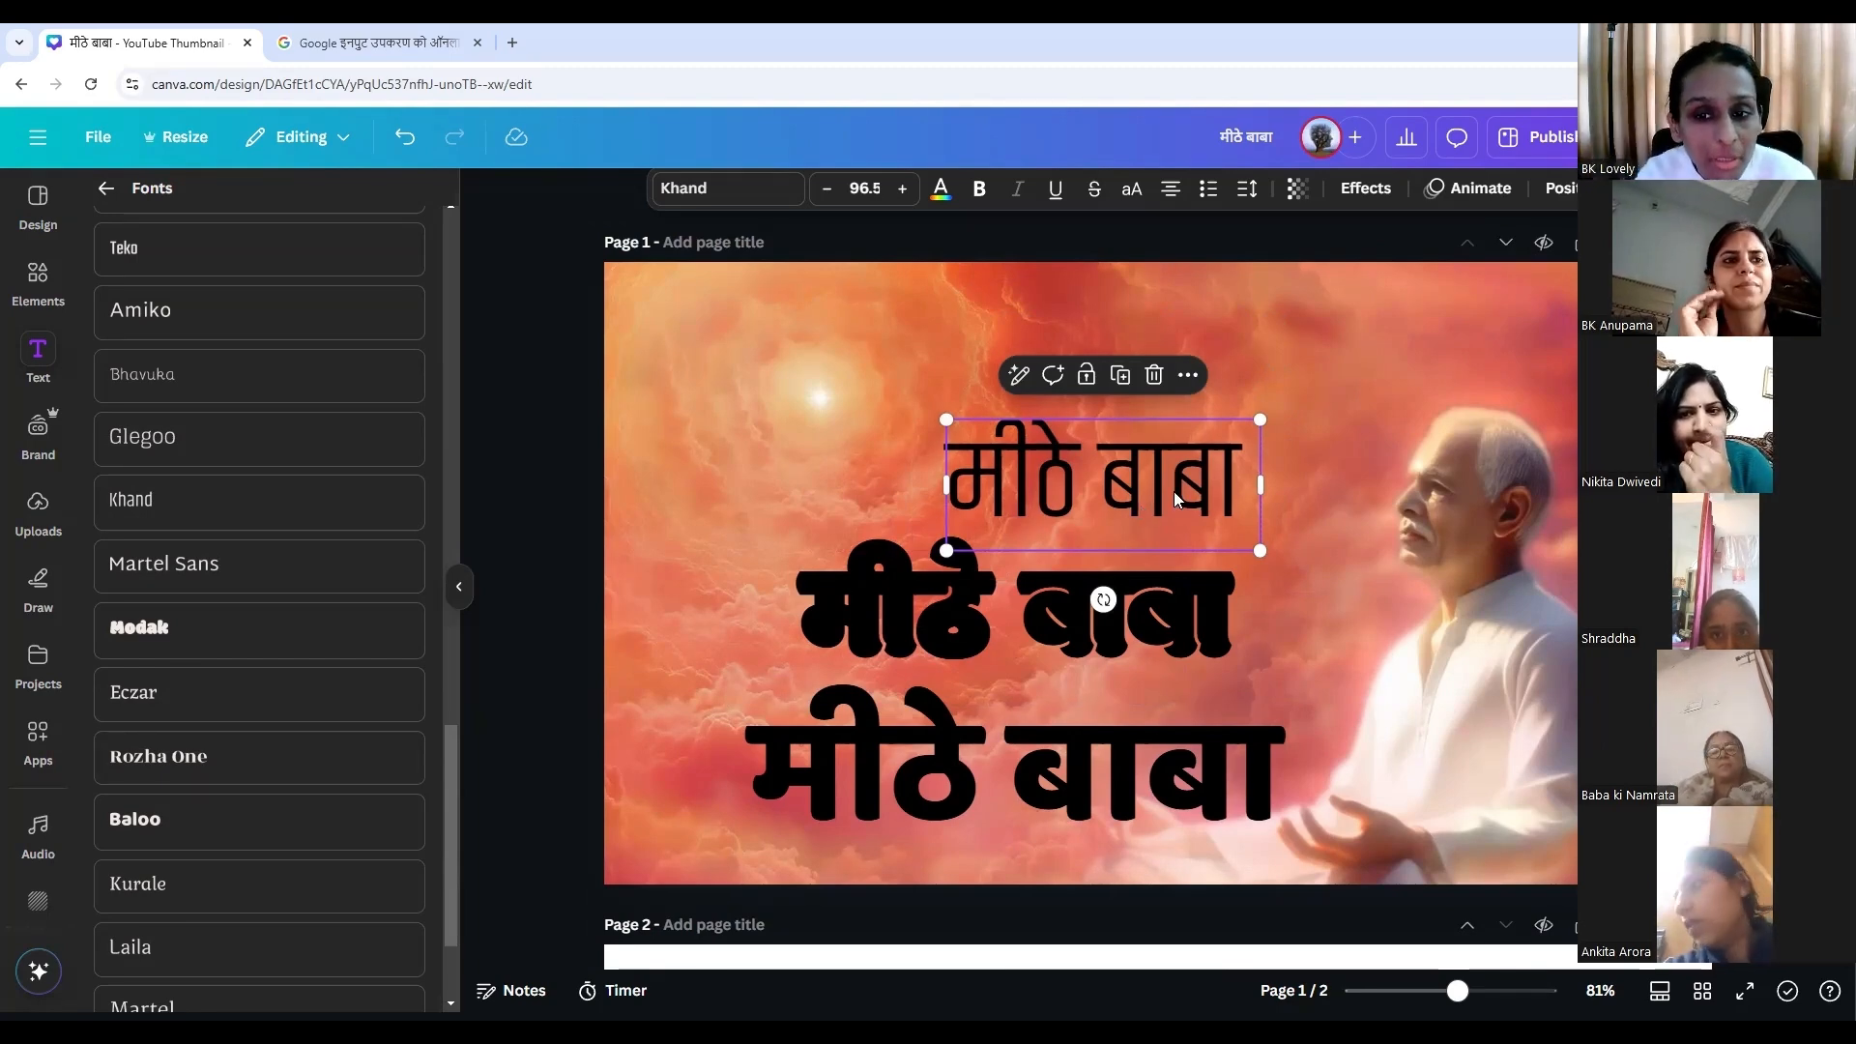
{"action": "left_click_drag", "start_coordinate": [1174, 491], "coordinate": [1156, 487]}
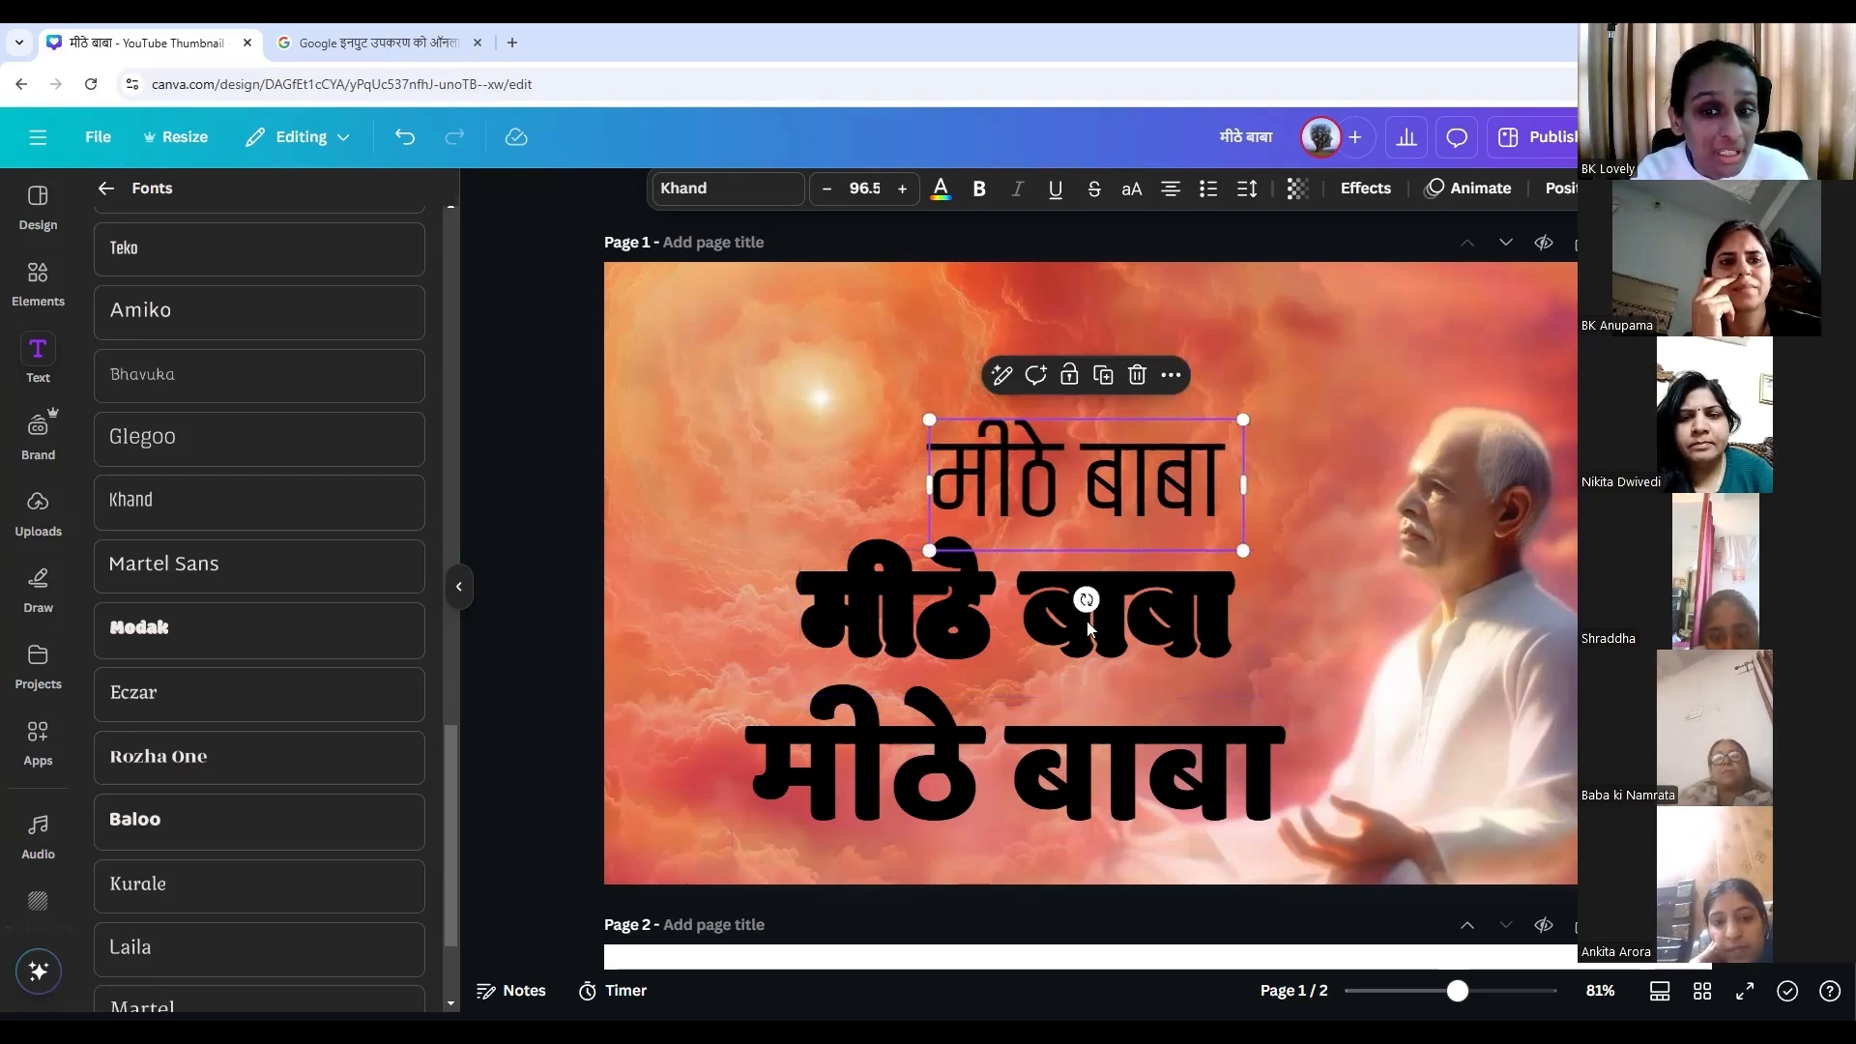
Shift the Khand, Modak and Baloo "मीठे बाबा" texts slightly upward on page 1, keeping them stacked one below the other.
{"action": "left_click_drag", "start_coordinate": [1146, 497], "coordinate": [1115, 502]}
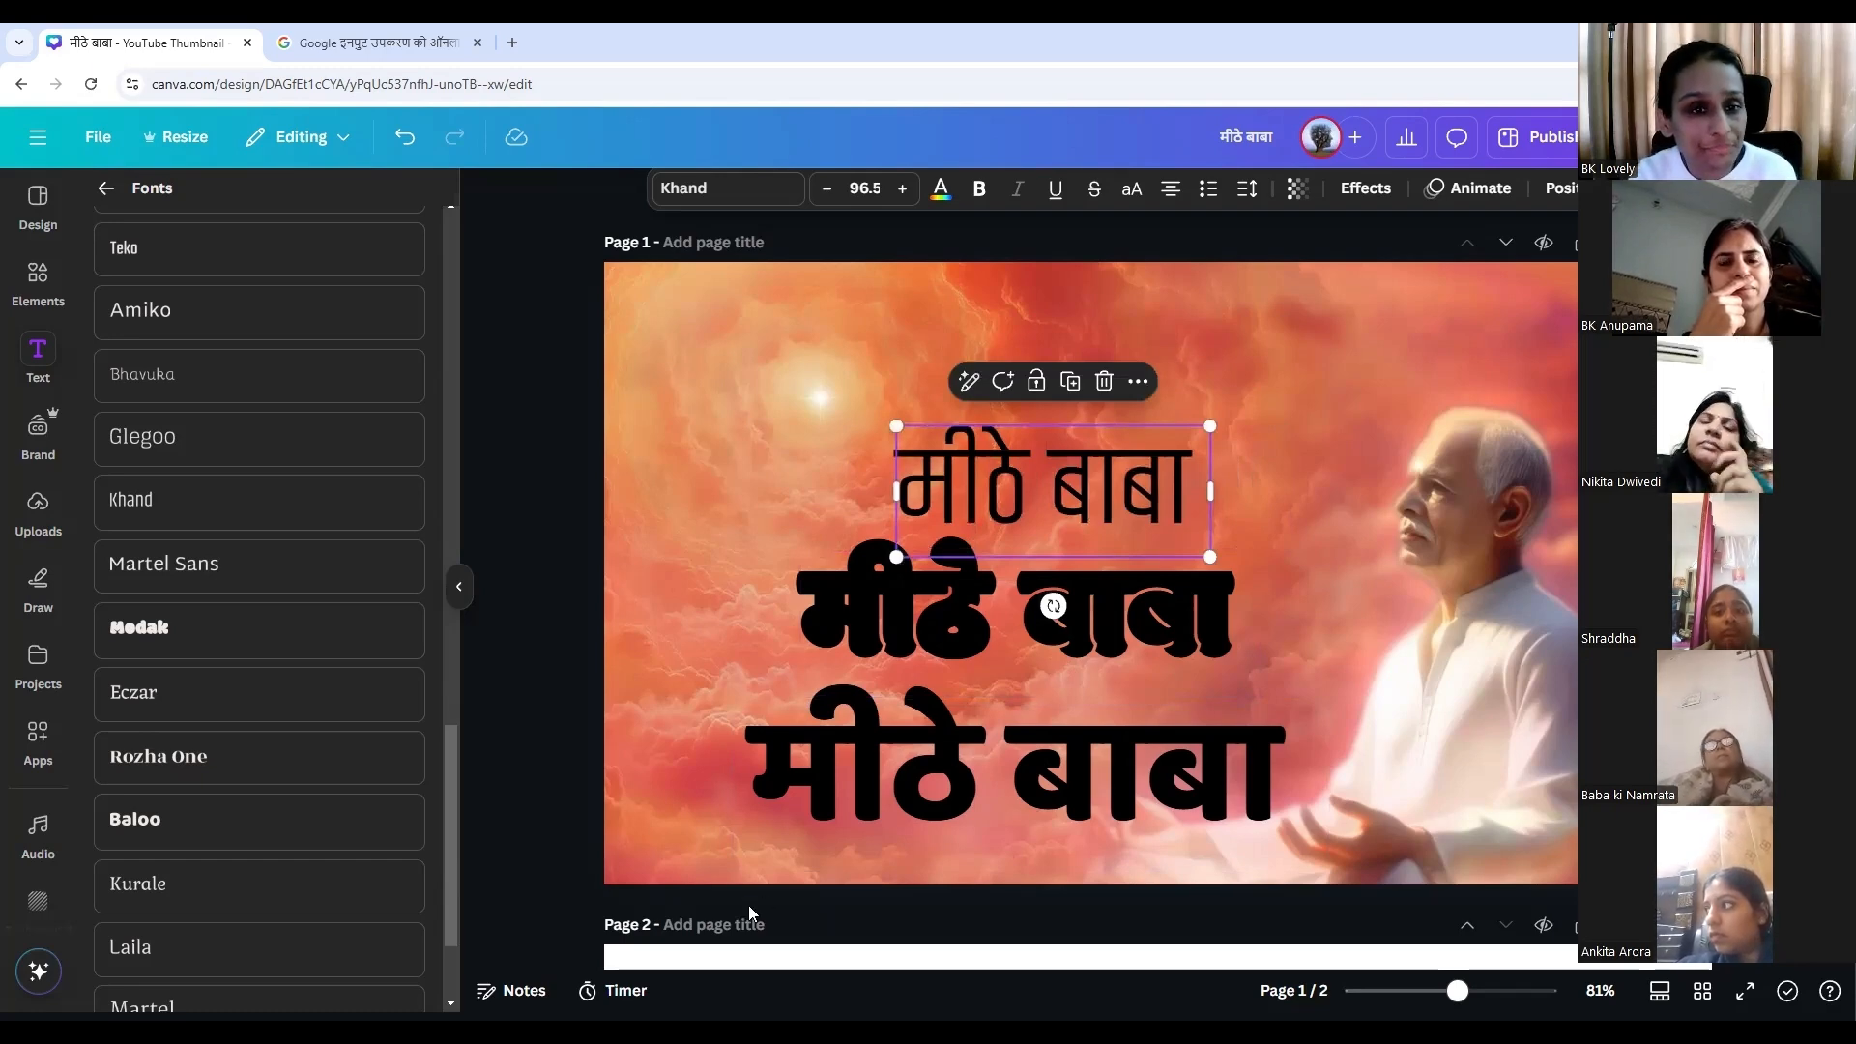
{"action": "scroll", "coordinate": [416, 793], "scroll_direction": "down", "scroll_amount": 3}
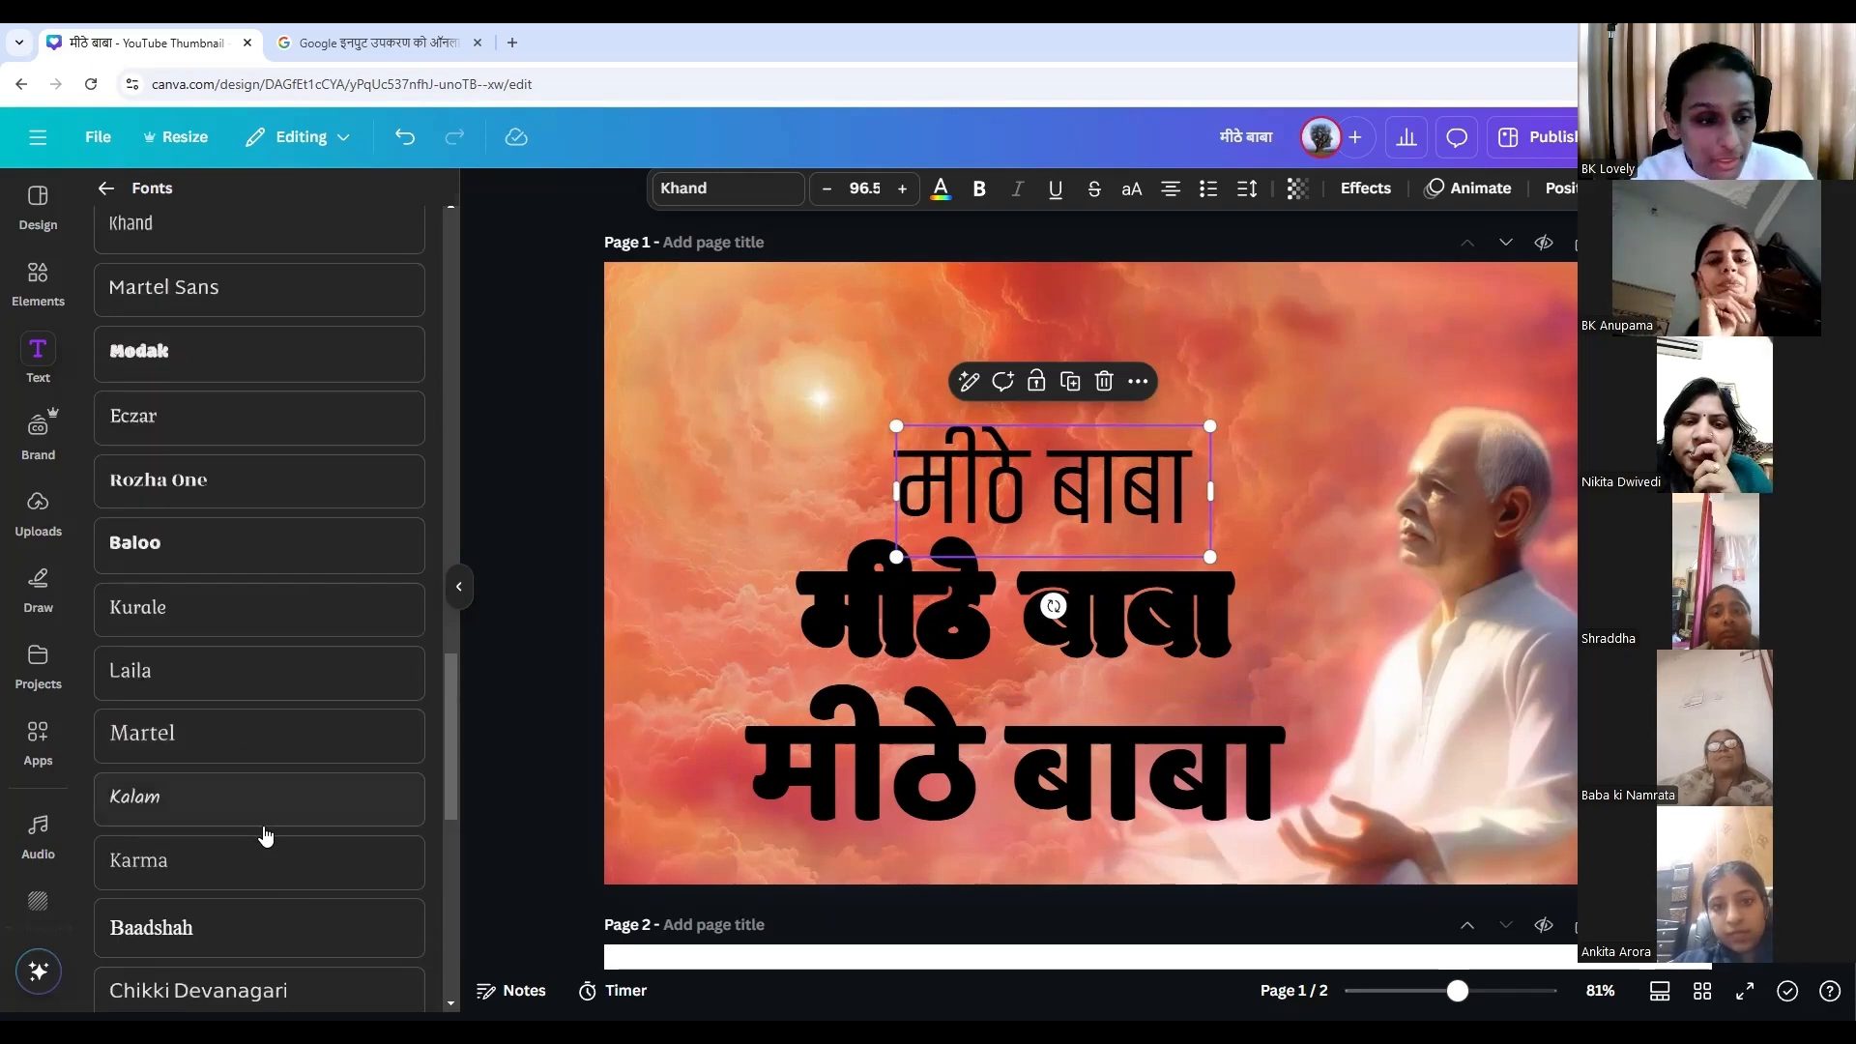
{"action": "left_click", "coordinate": [1201, 627]}
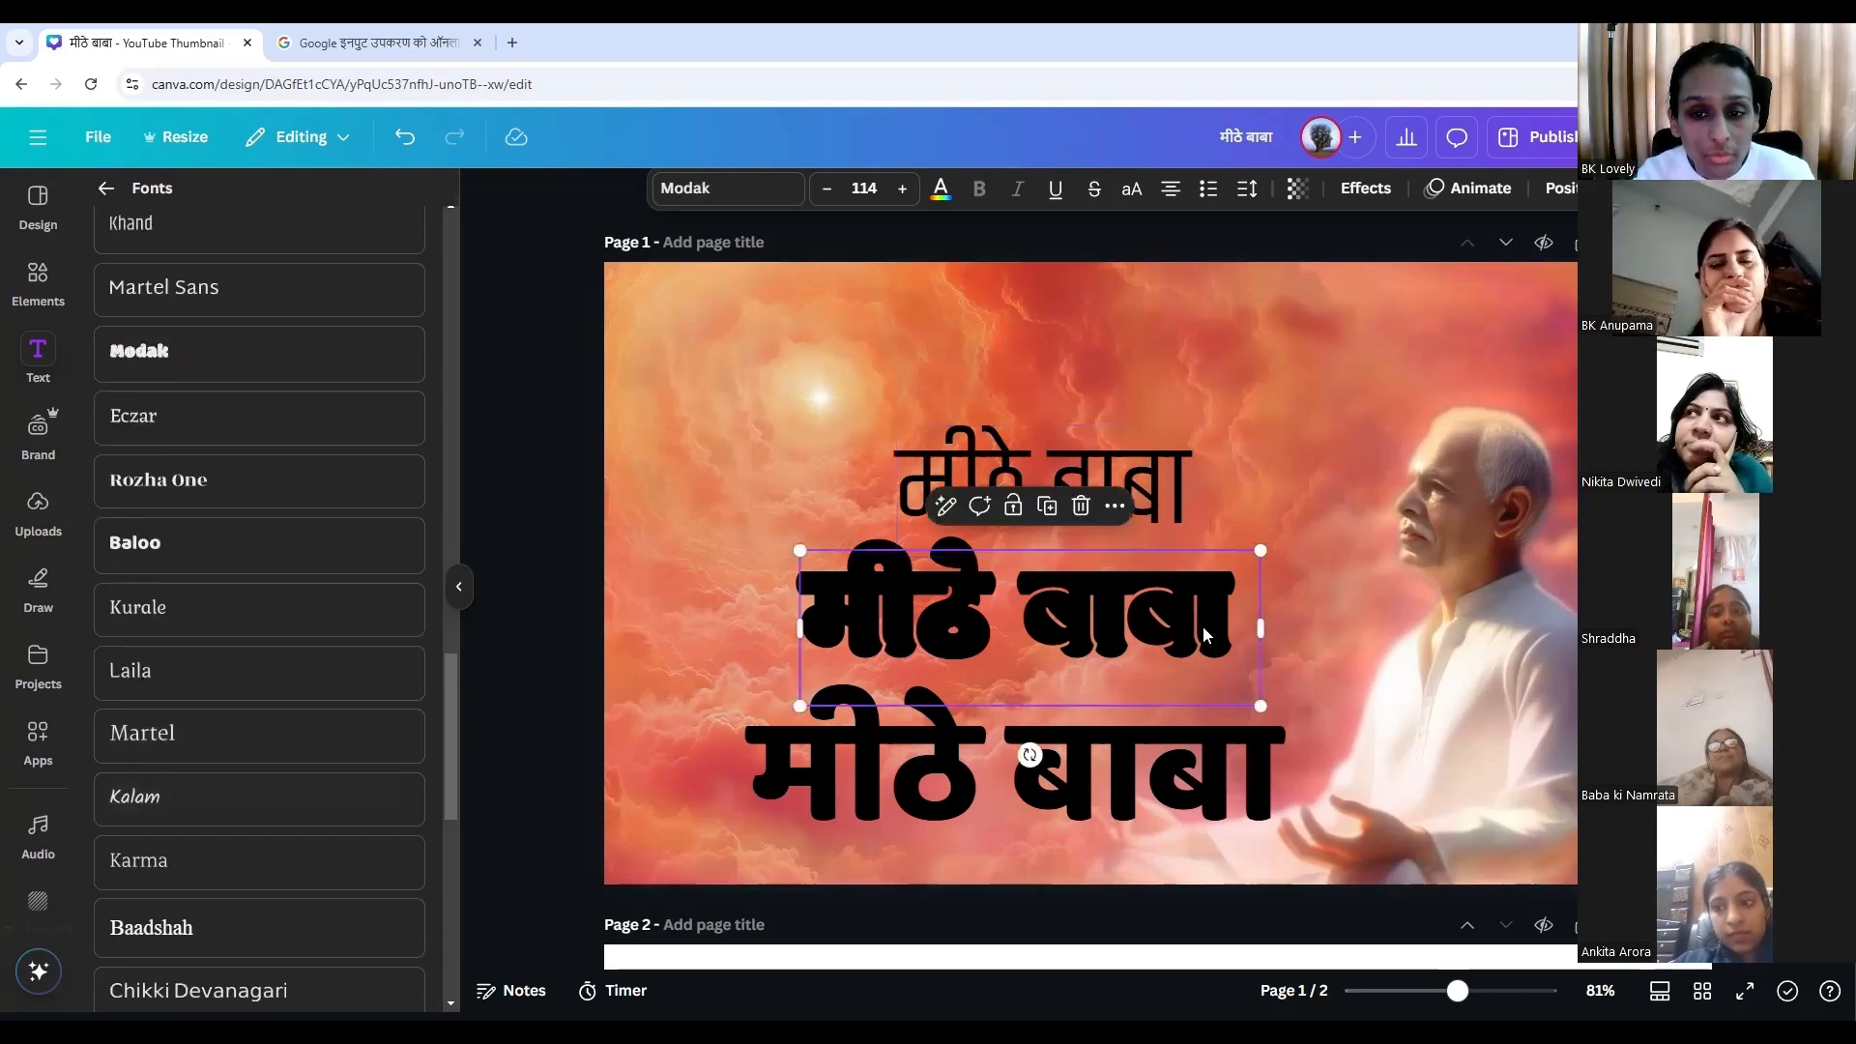
{"action": "left_click", "coordinate": [1157, 482]}
{"action": "left_click", "coordinate": [1371, 553]}
{"action": "scroll", "coordinate": [1249, 777], "scroll_direction": "down", "scroll_amount": 2}
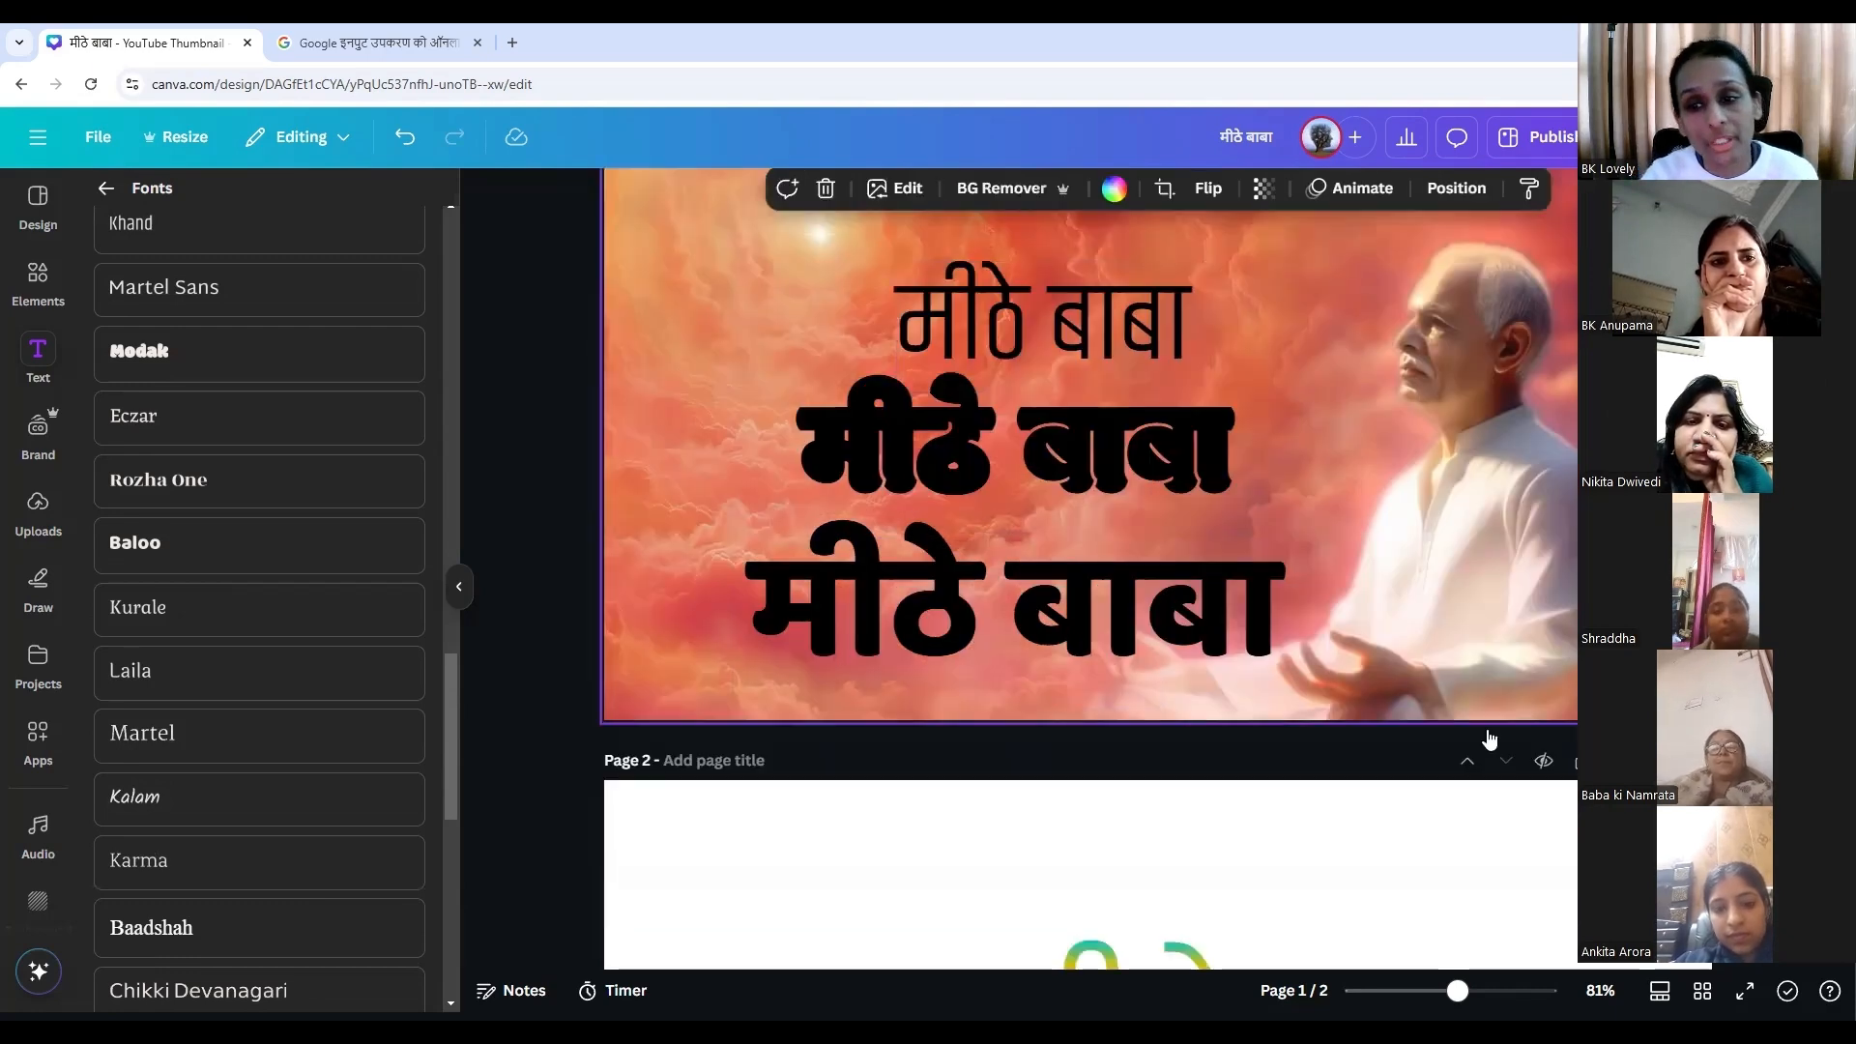
{"action": "scroll", "coordinate": [1229, 601], "scroll_direction": "up", "scroll_amount": 2}
{"action": "left_click_drag", "start_coordinate": [1138, 513], "coordinate": [1129, 476]}
{"action": "left_click_drag", "start_coordinate": [1131, 642], "coordinate": [1131, 612]}
{"action": "left_click_drag", "start_coordinate": [1125, 756], "coordinate": [1124, 733]}
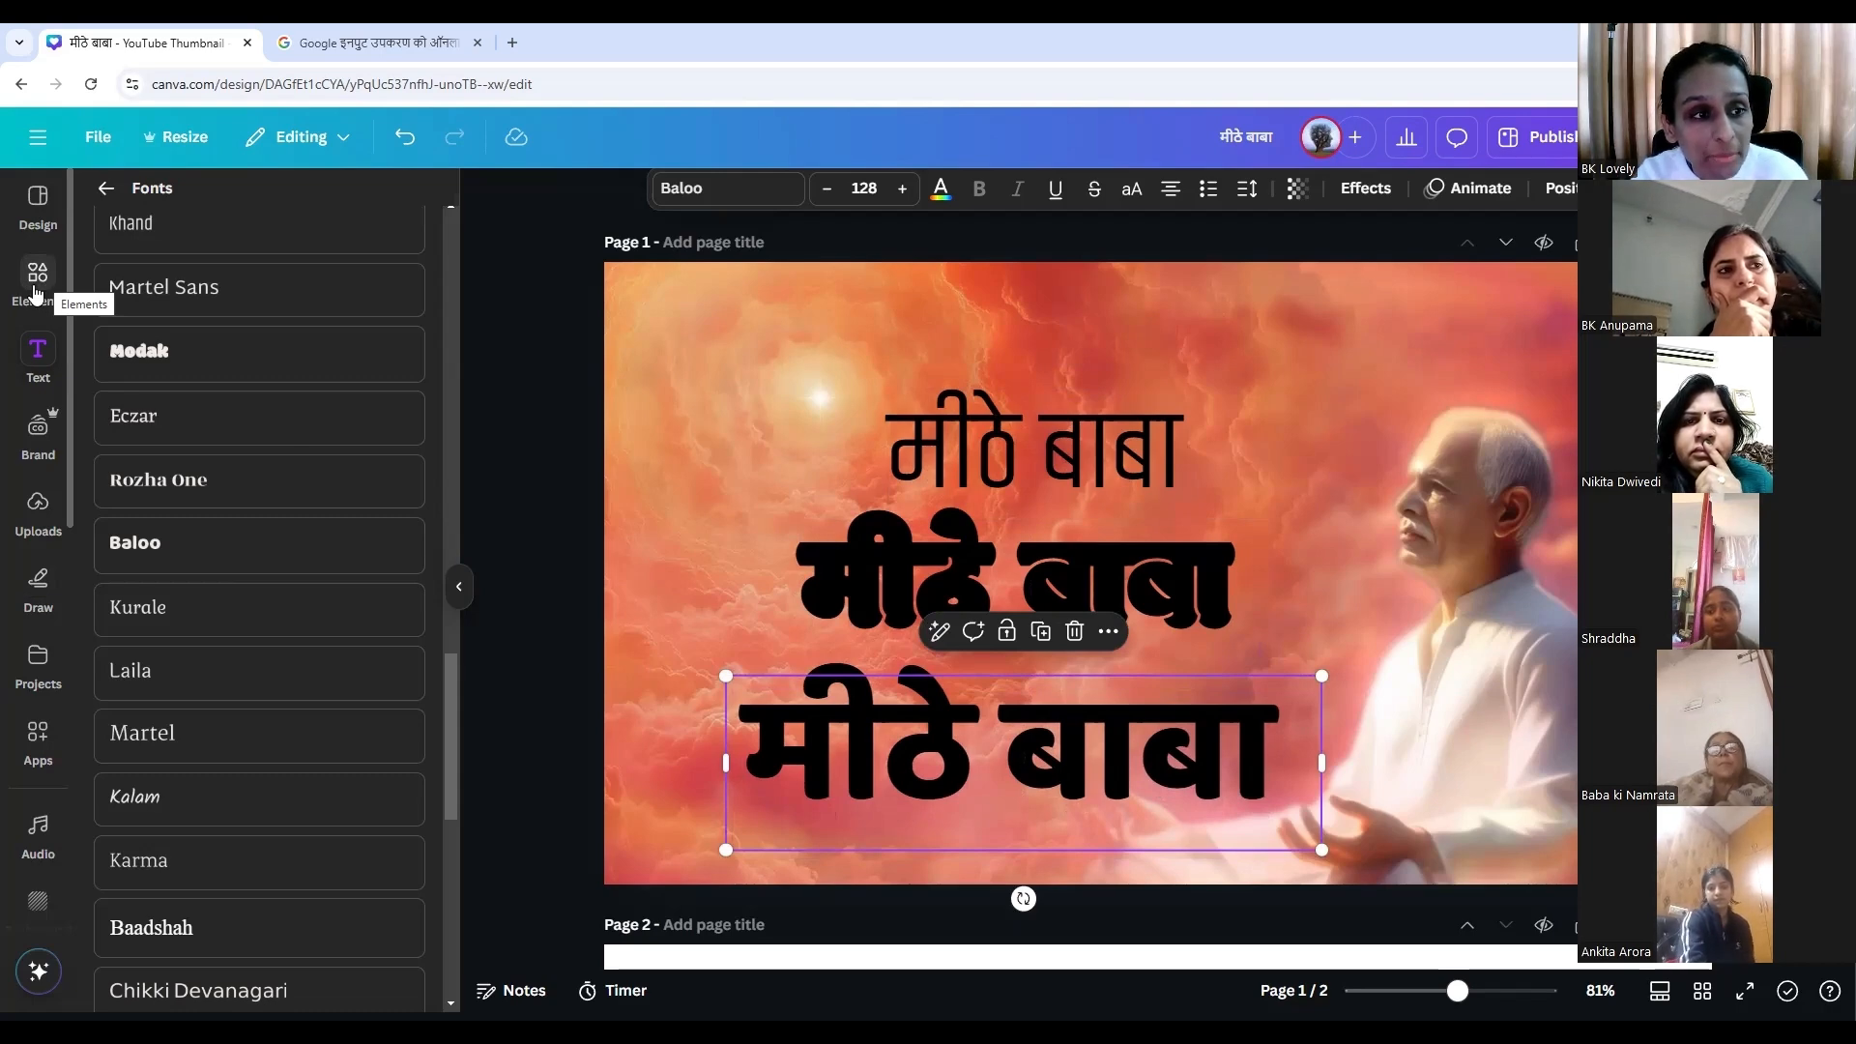
Search the elements for "shiv" and add the red sunburst graphic to page 1.
{"action": "left_click", "coordinate": [35, 290]}
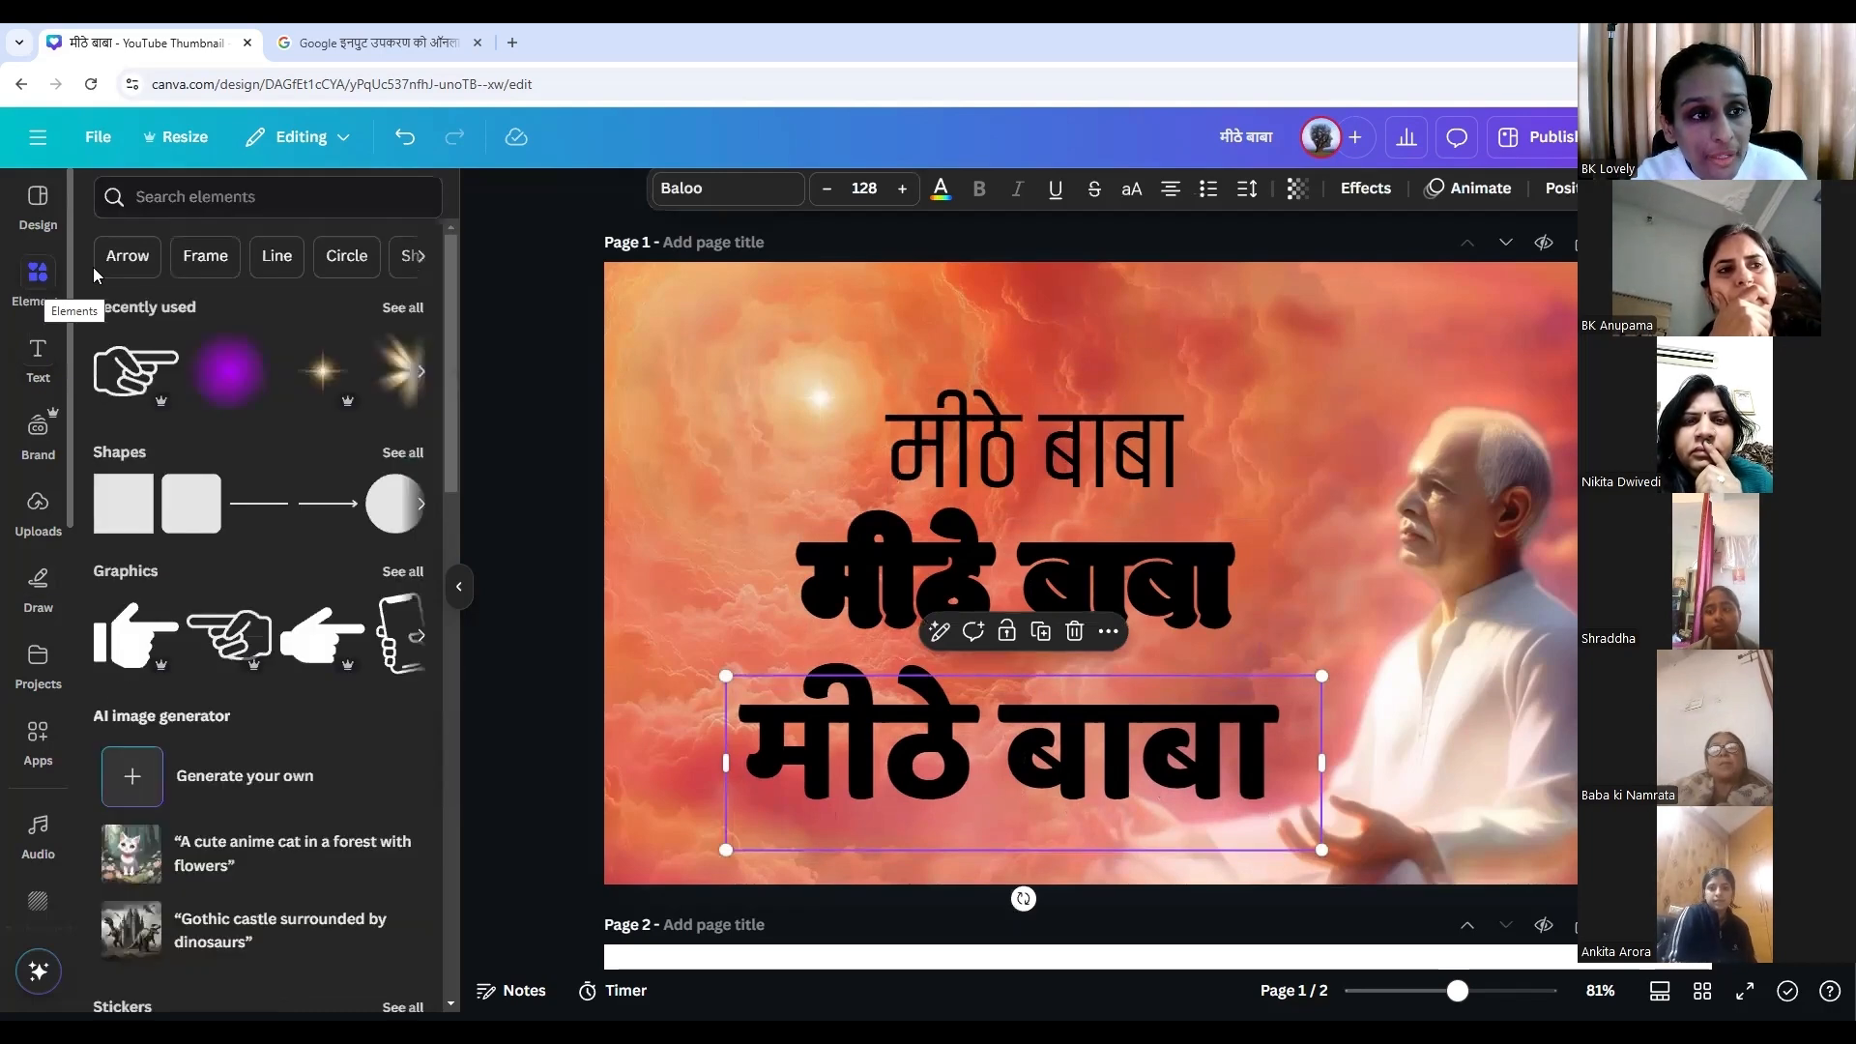
{"action": "left_click", "coordinate": [268, 196]}
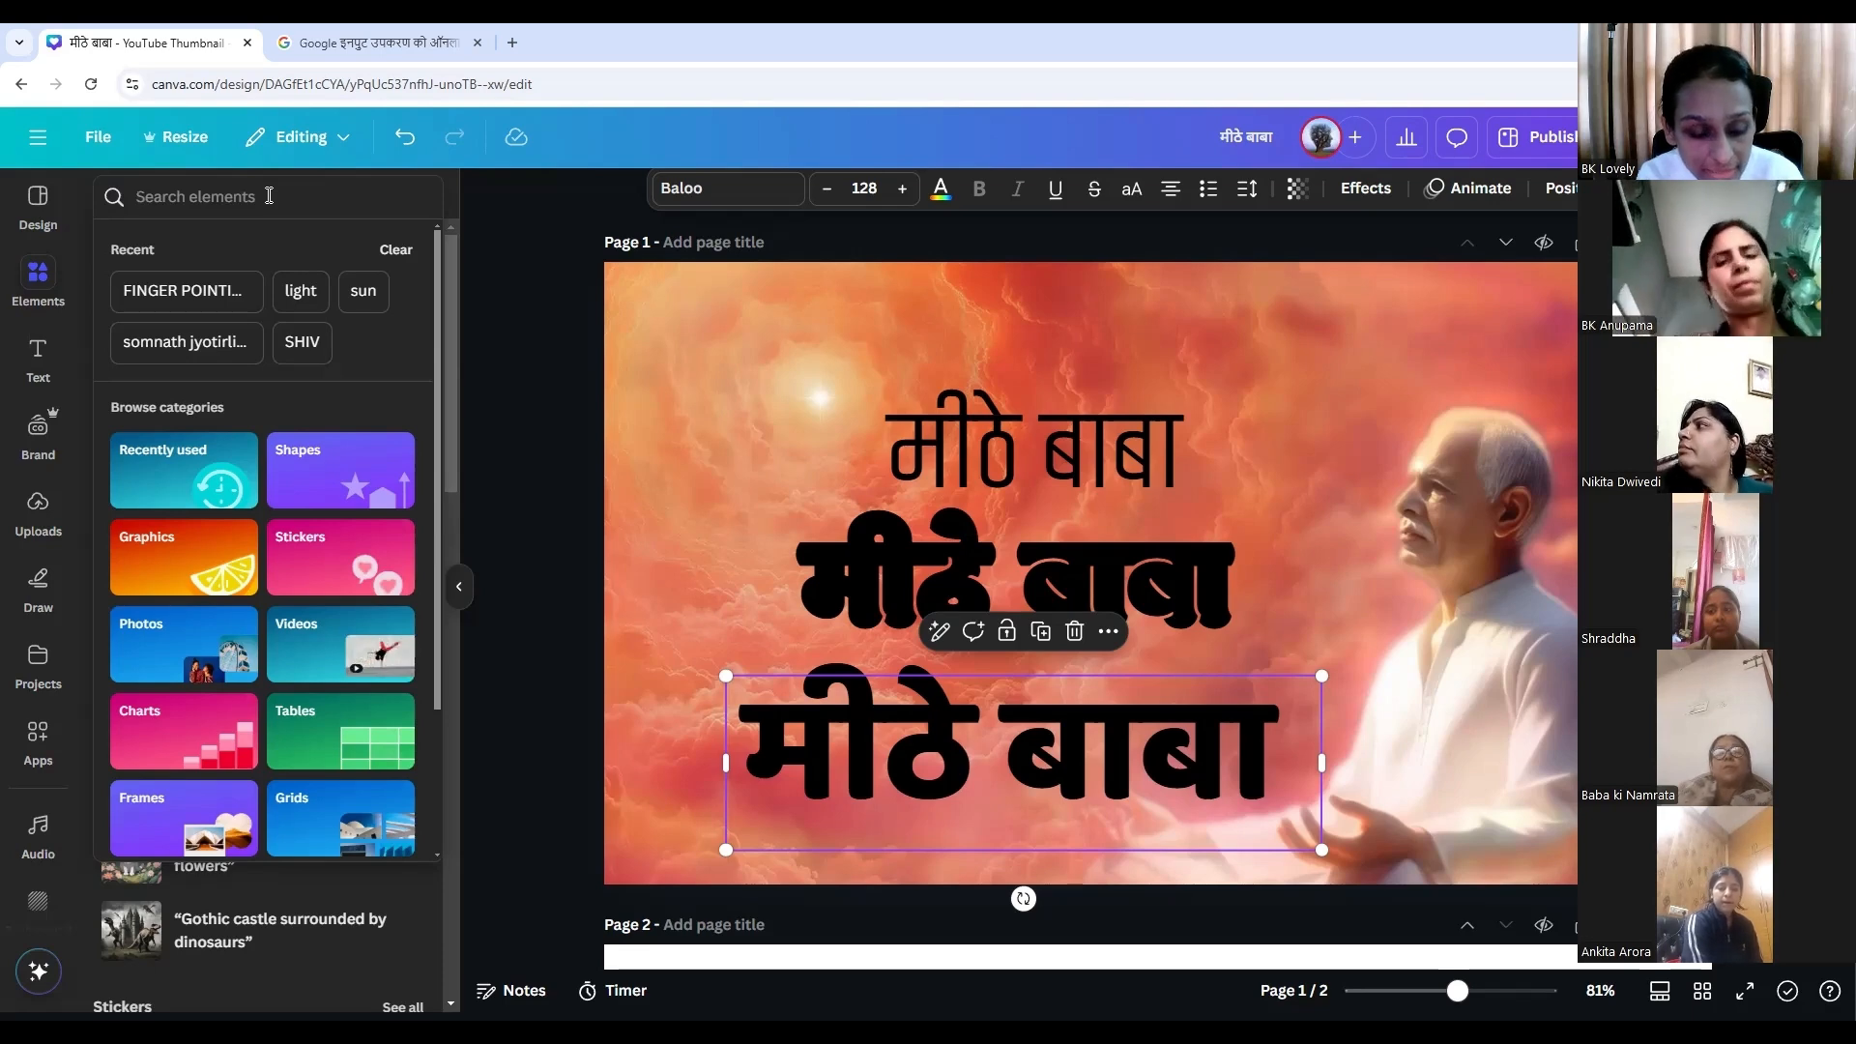
{"action": "type", "text": "shiv"}
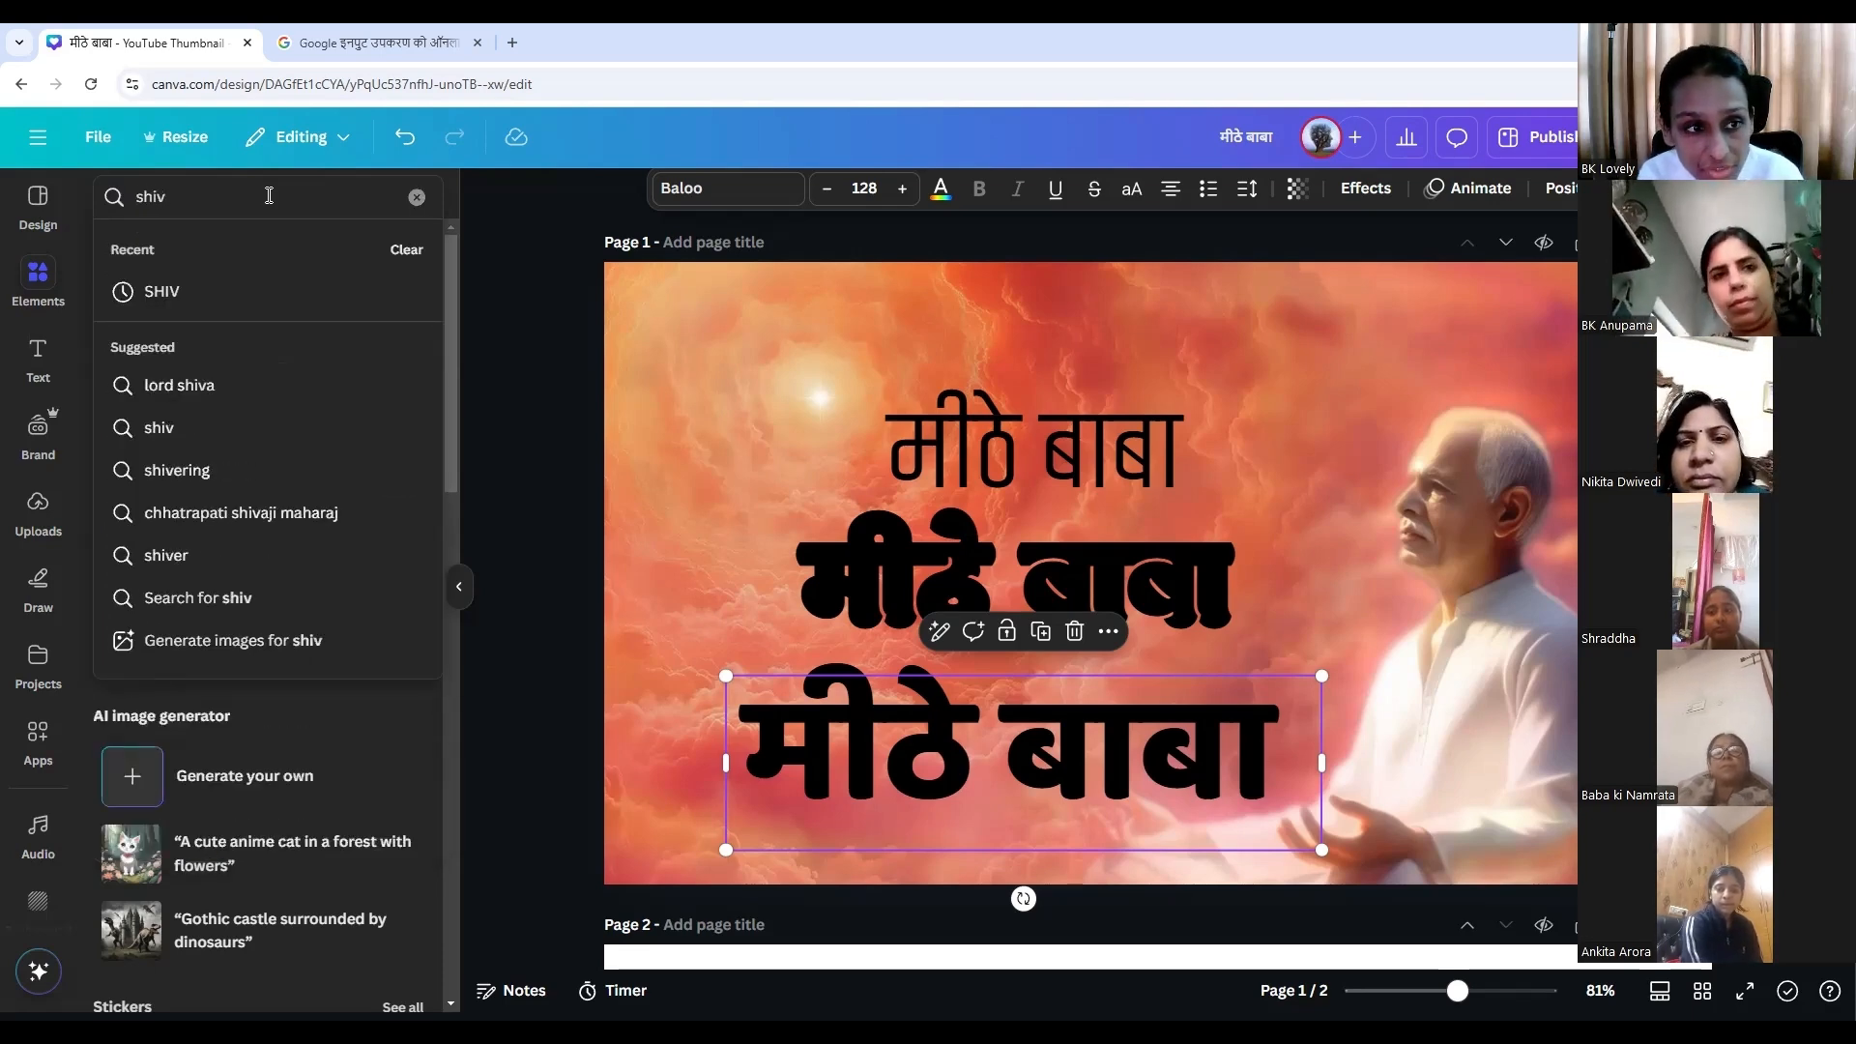
{"action": "key", "text": "Return"}
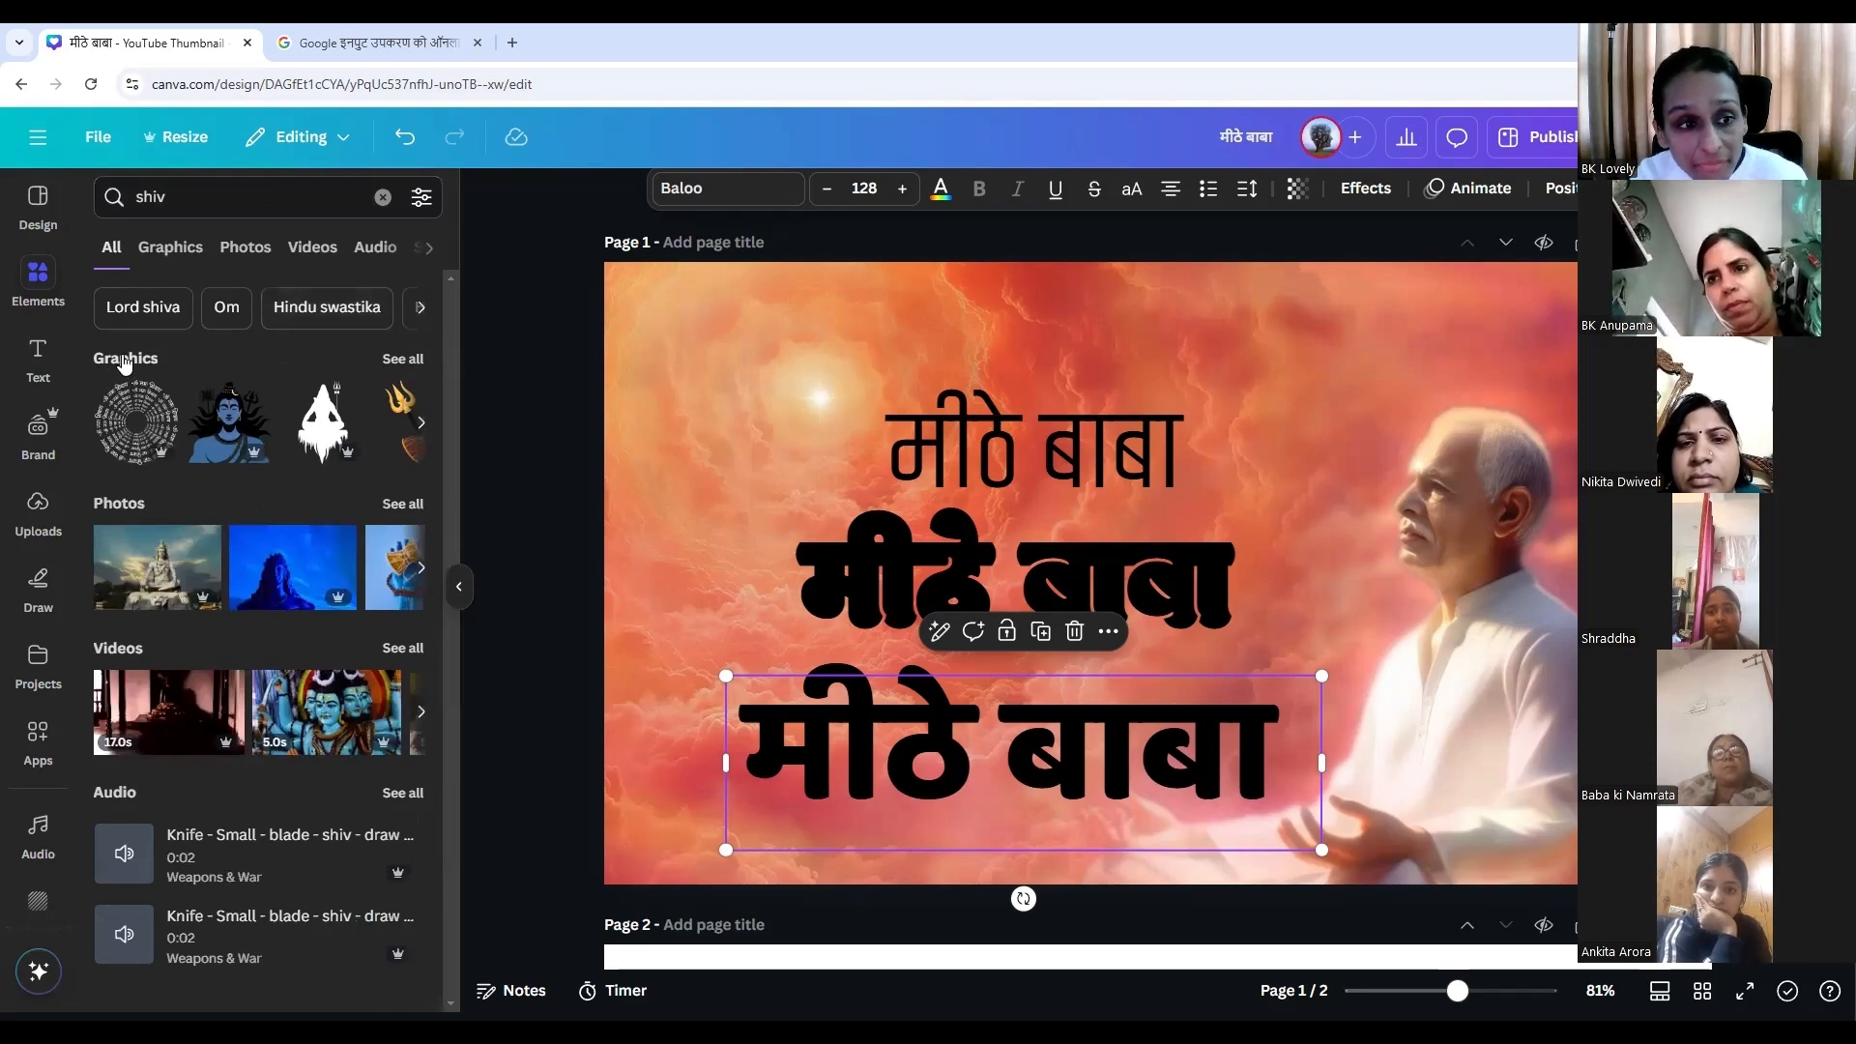
{"action": "left_click", "coordinate": [405, 361]}
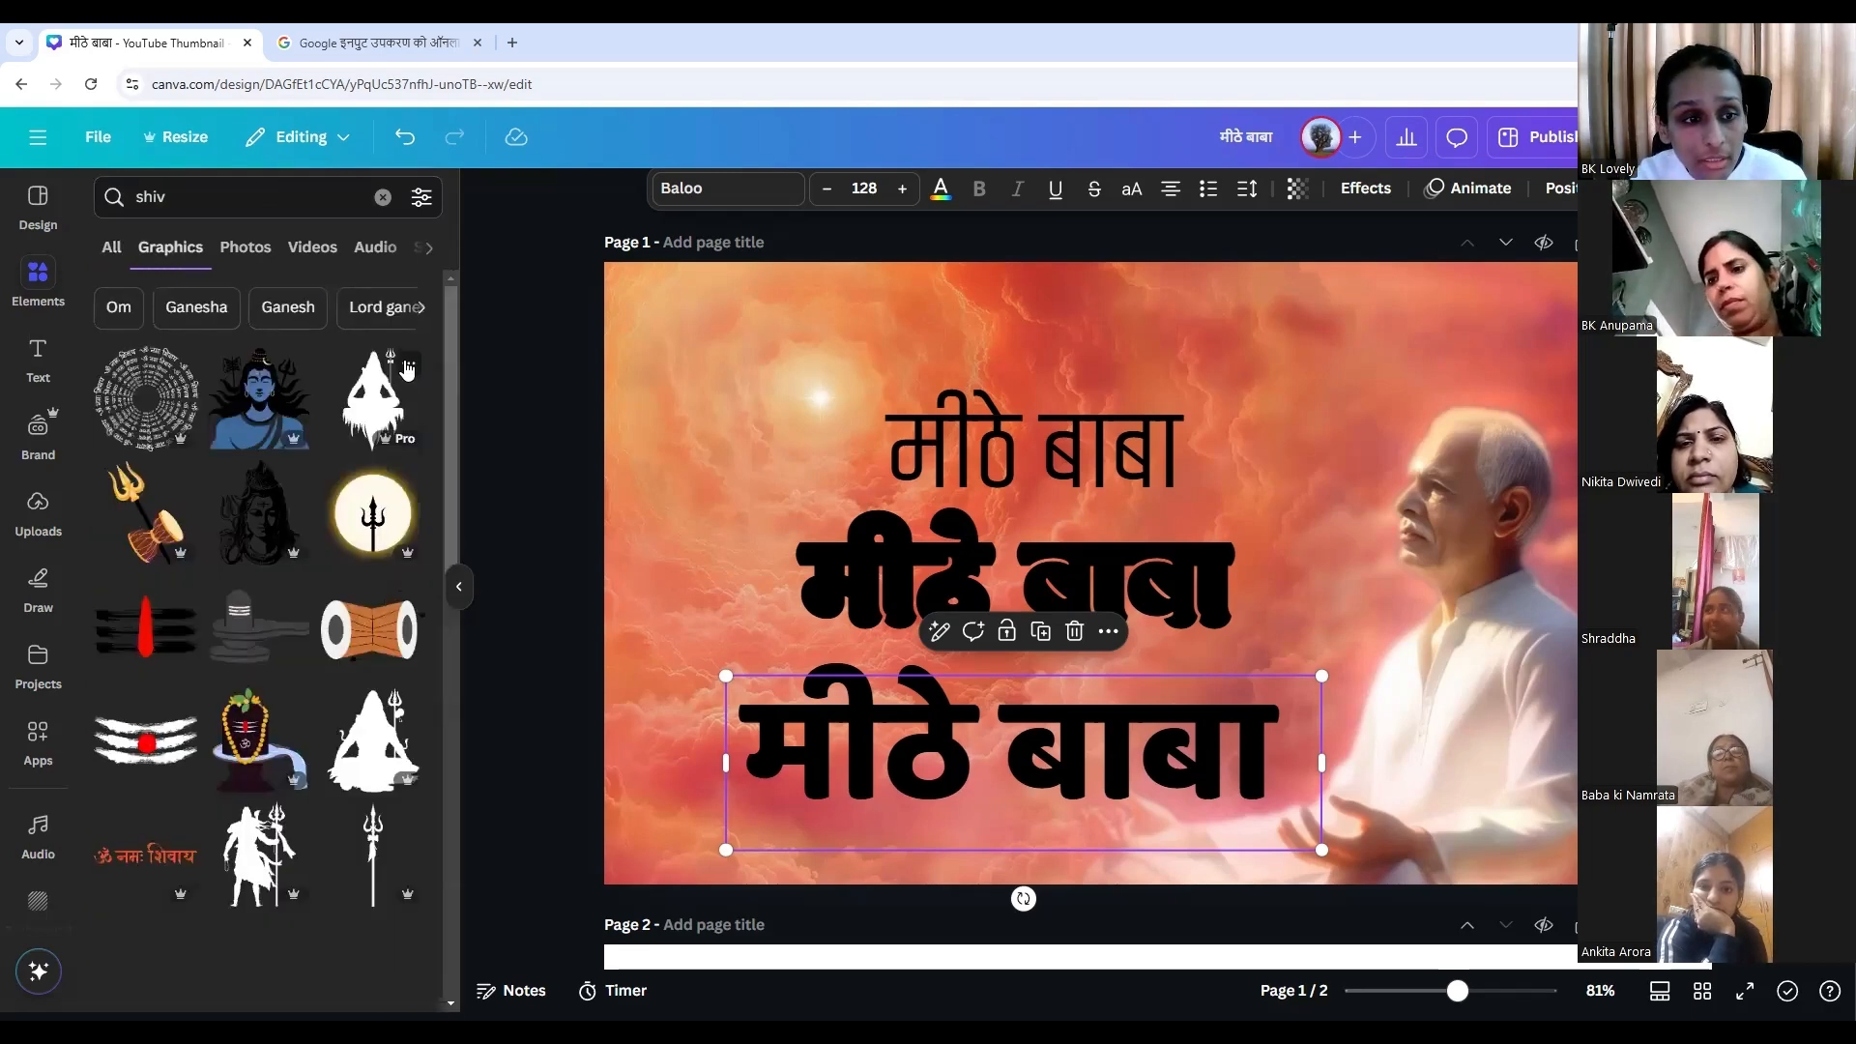
{"action": "scroll", "coordinate": [332, 672], "scroll_direction": "down", "scroll_amount": 2}
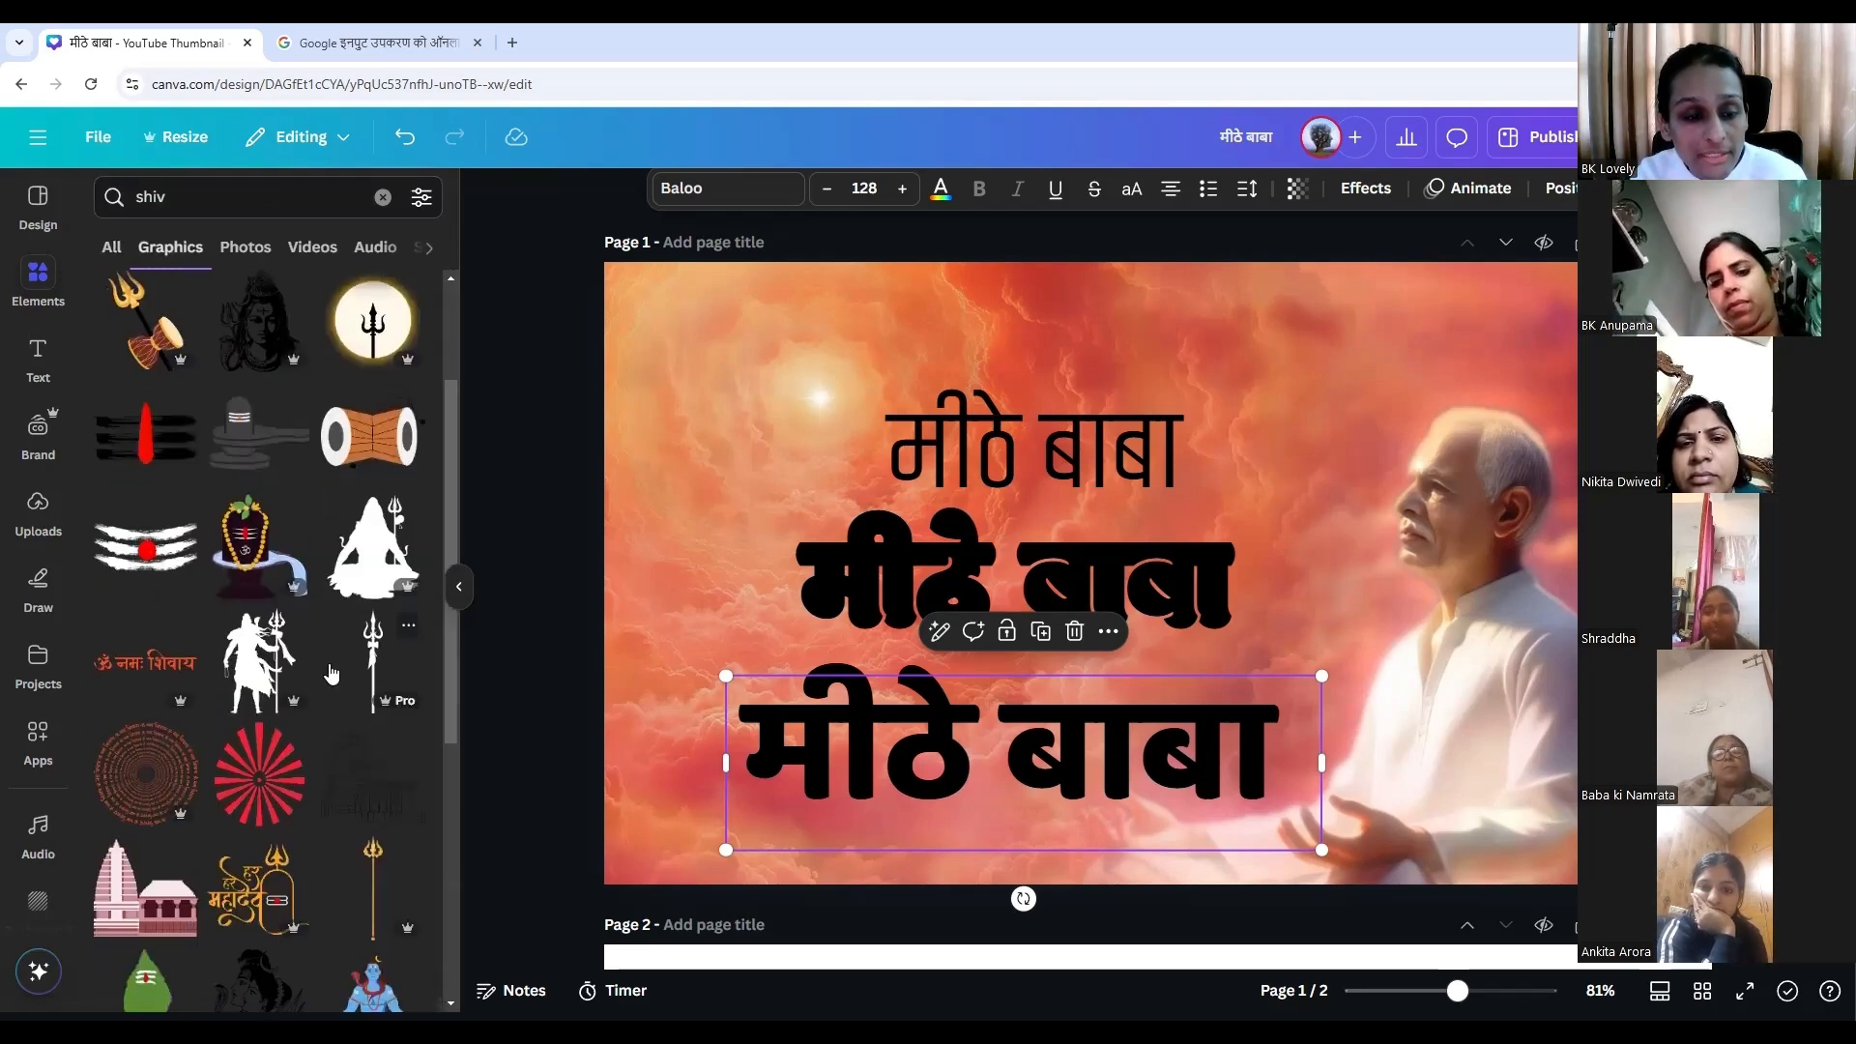
{"action": "left_click", "coordinate": [256, 788]}
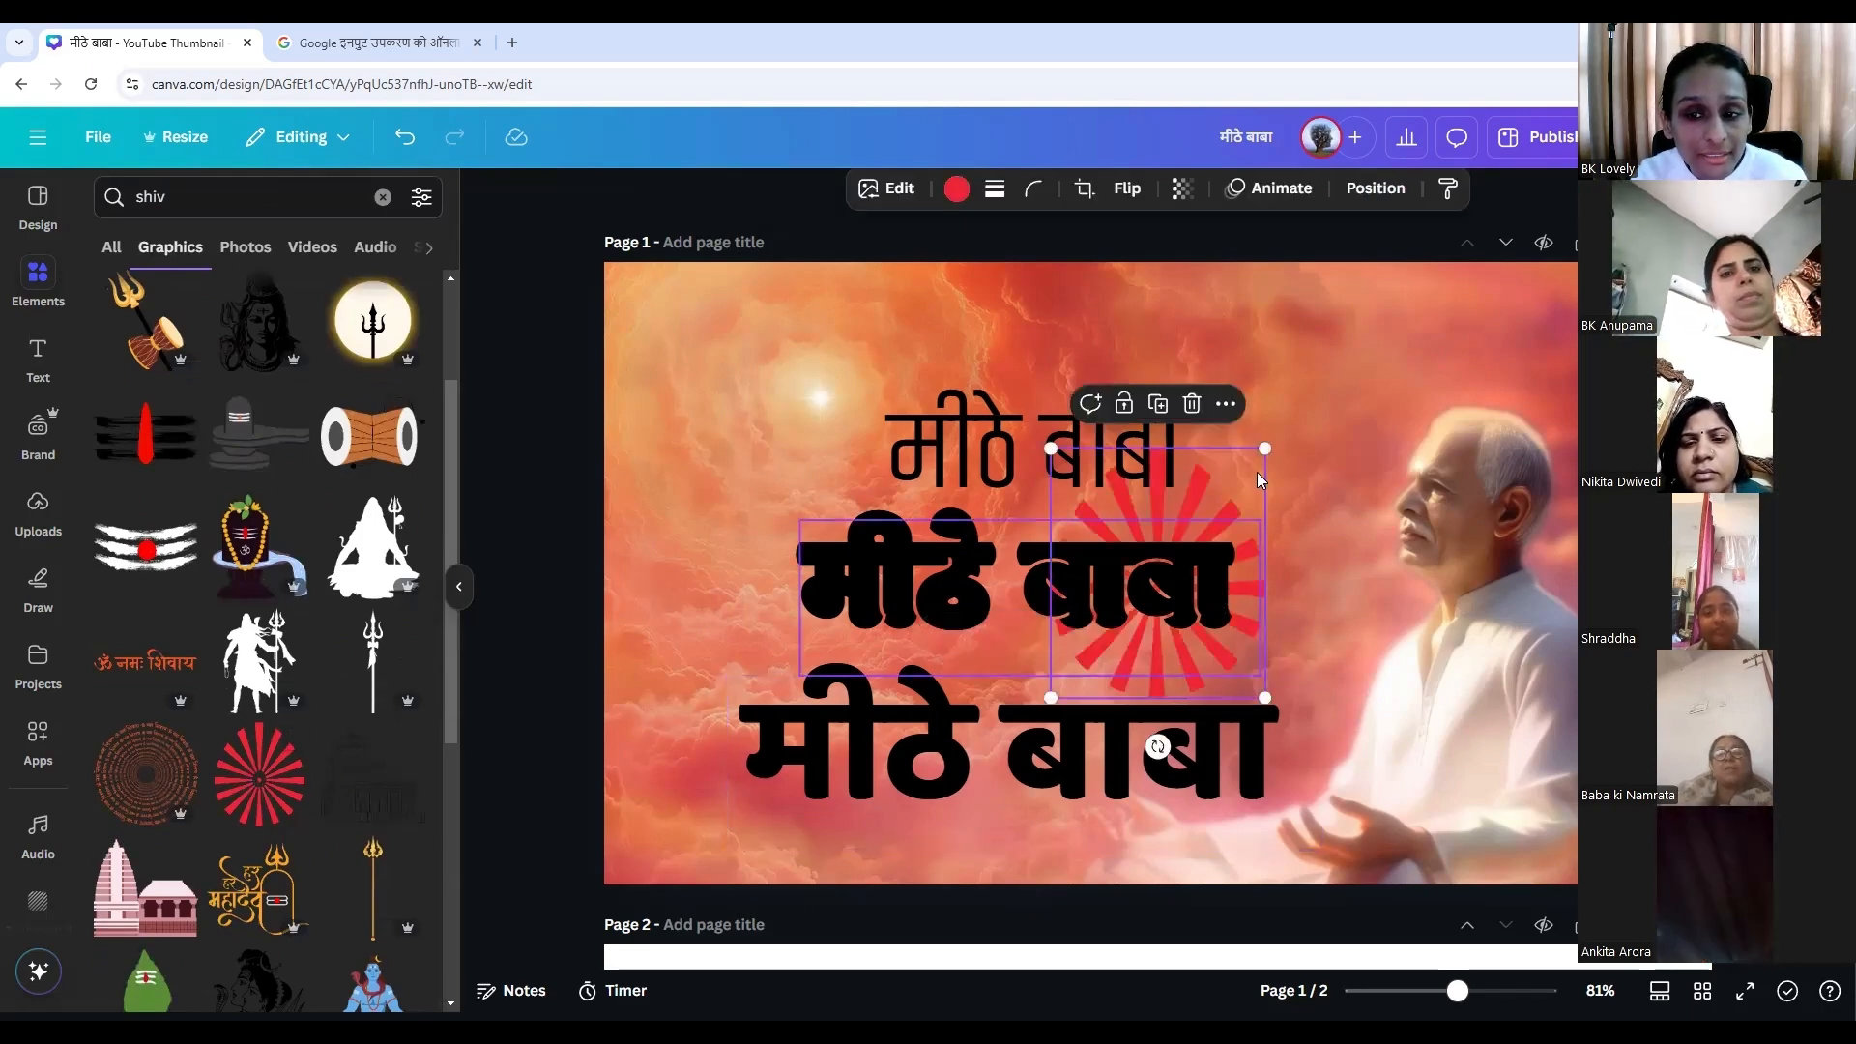
Shrink the red sunburst graphic to a small logo and place it in page 1's upper-right corner.
{"action": "left_click_drag", "start_coordinate": [1158, 573], "coordinate": [754, 609]}
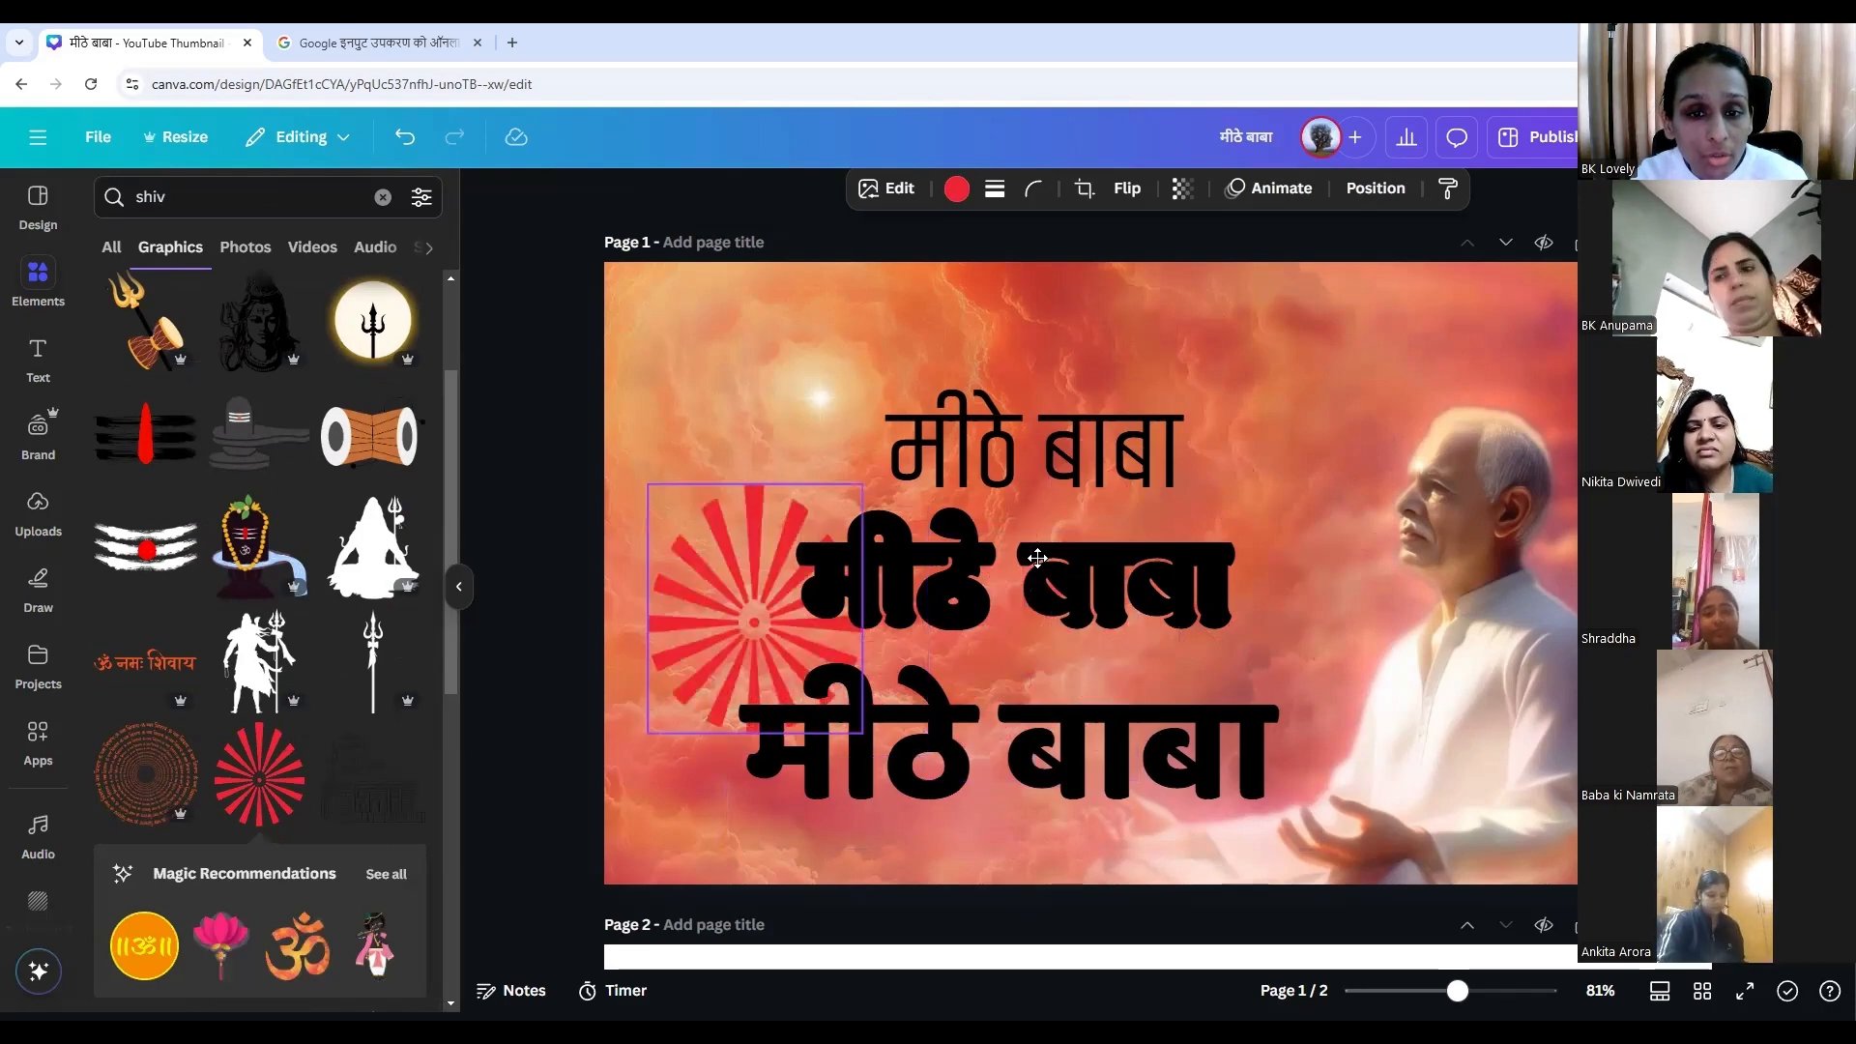
{"action": "left_click_drag", "start_coordinate": [861, 733], "coordinate": [655, 308]}
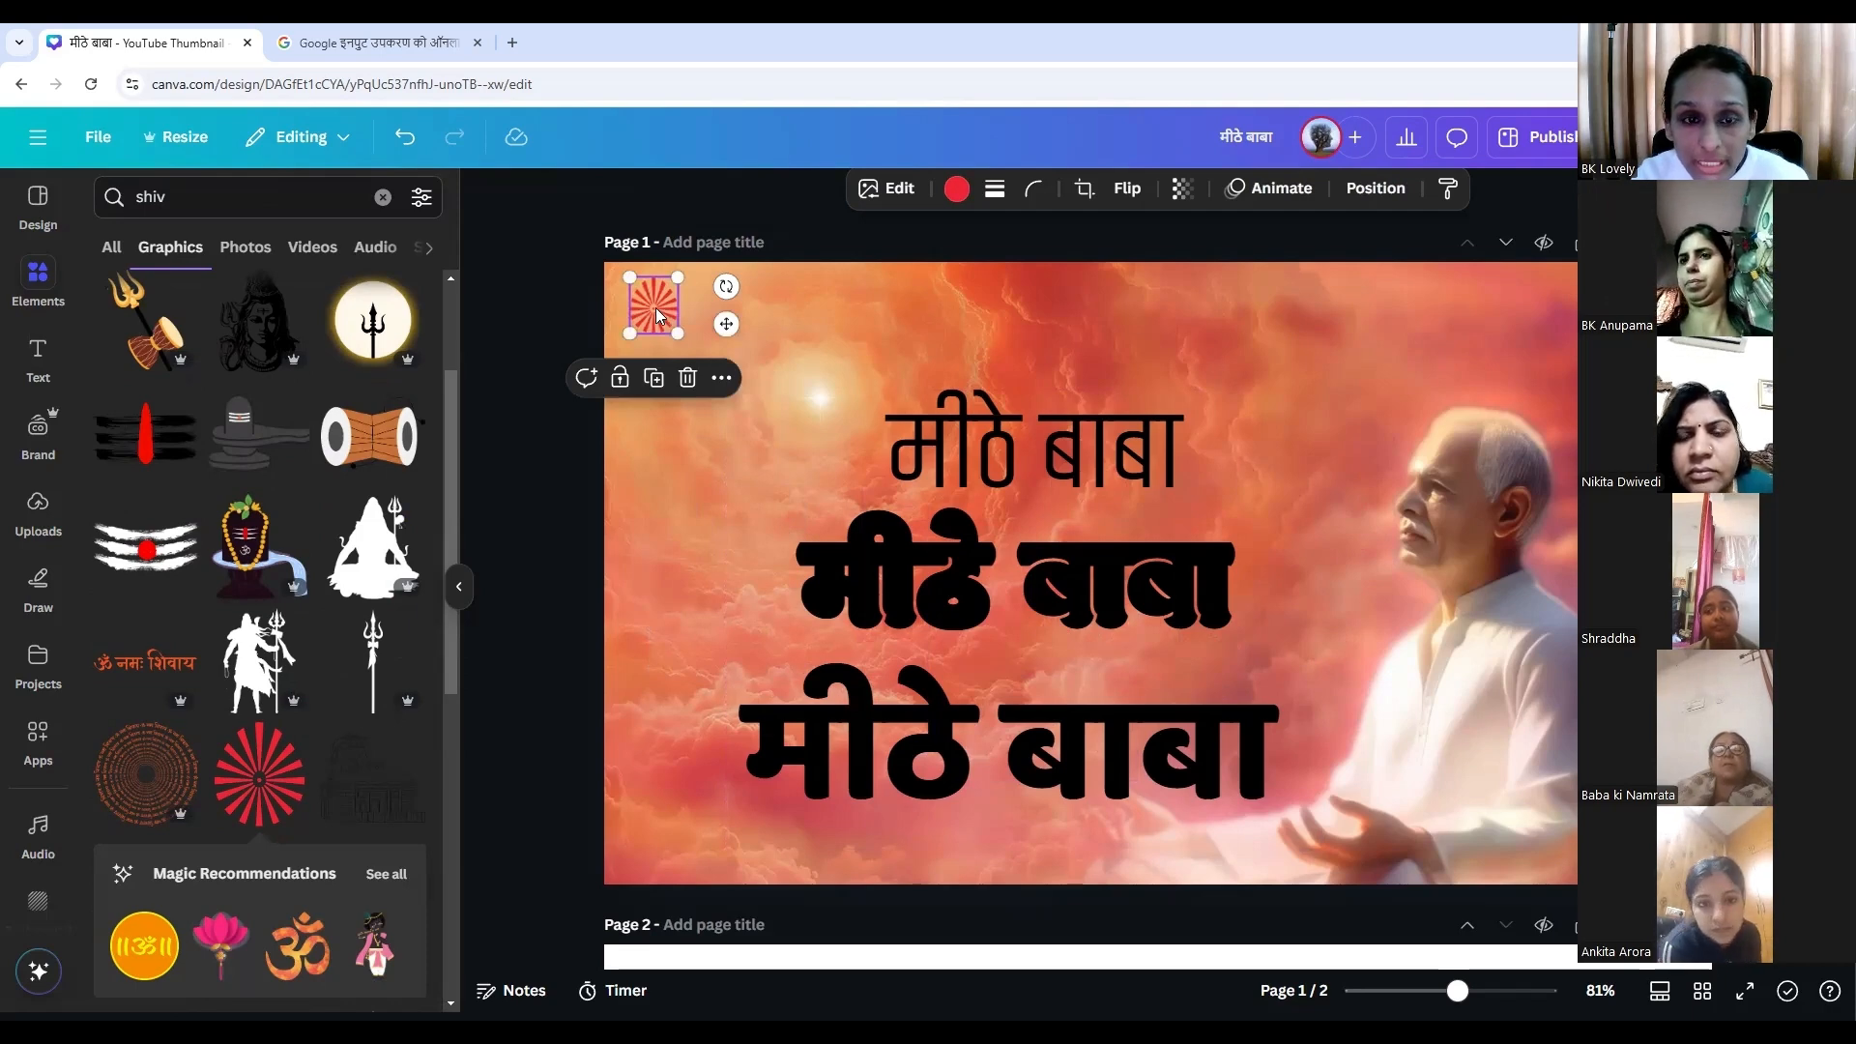
{"action": "key", "text": "Delete"}
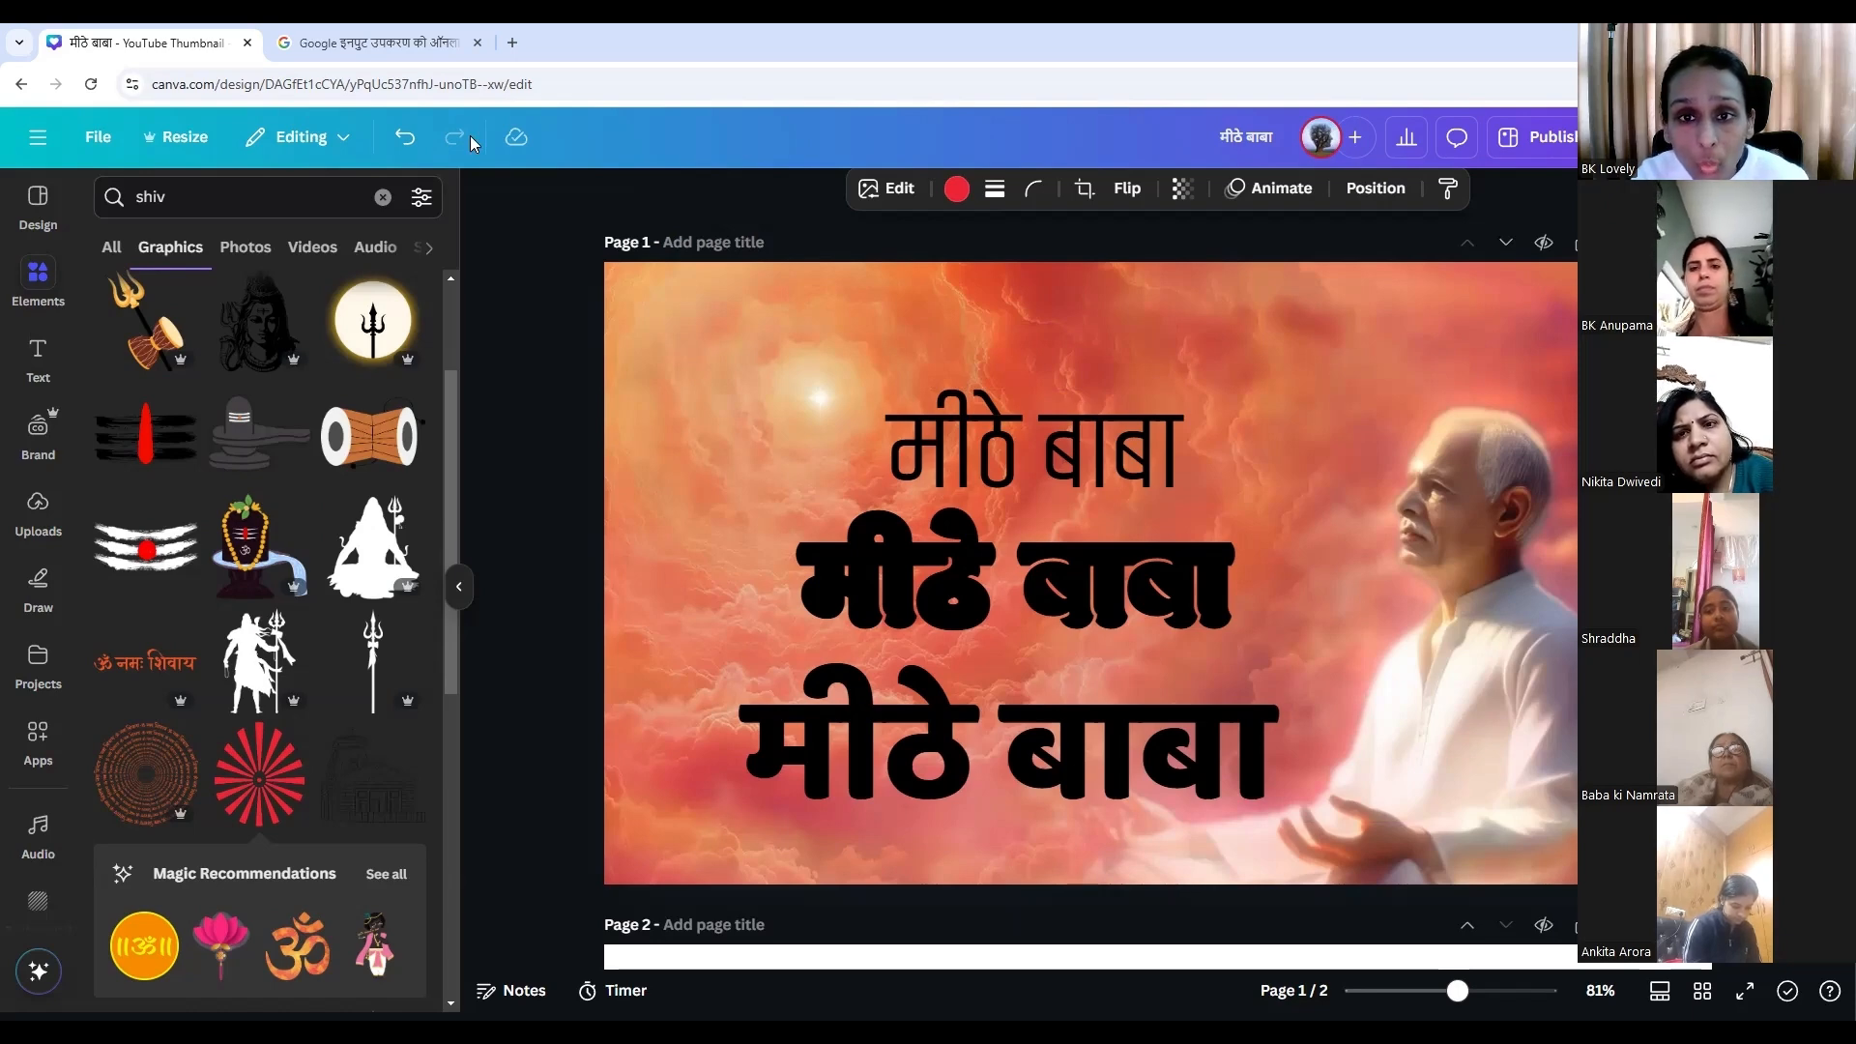
Recolor the small sunburst graphic white and move it to page 1's upper-left corner.
{"action": "left_click", "coordinate": [956, 188]}
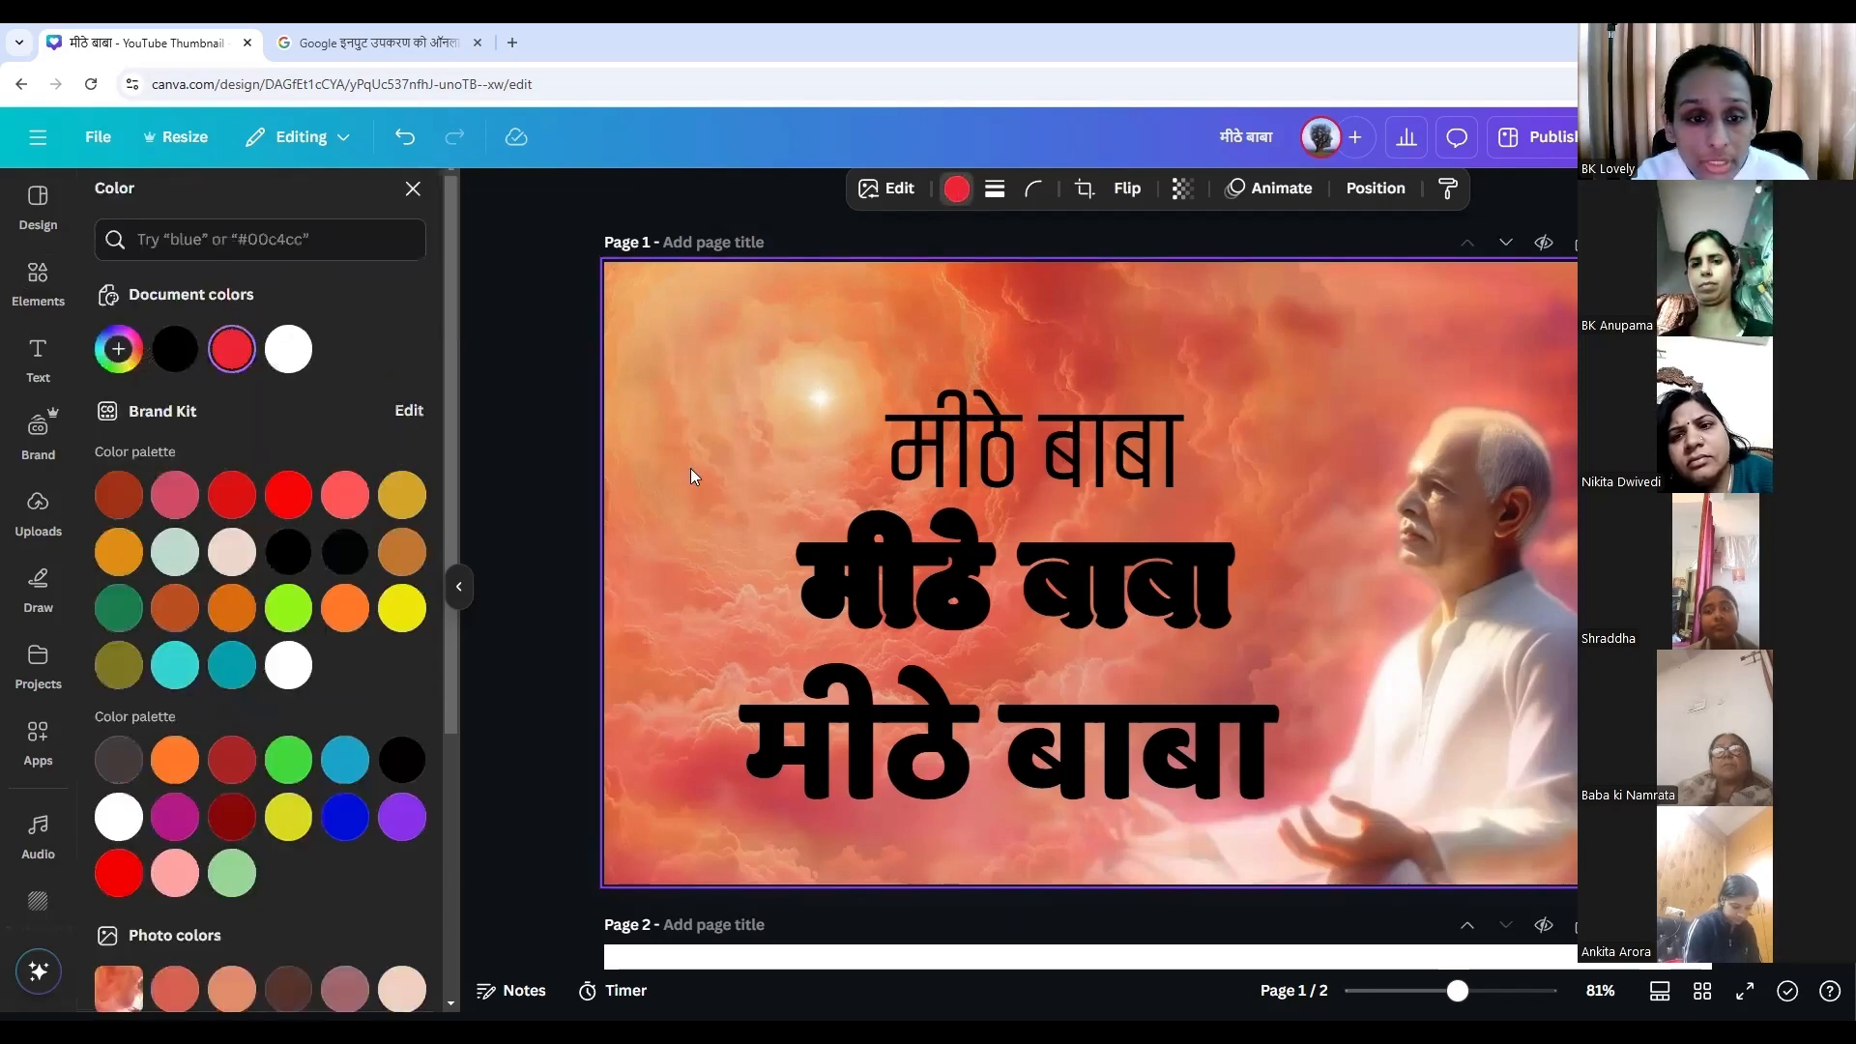
{"action": "left_click", "coordinate": [280, 667]}
{"action": "left_click", "coordinate": [791, 563]}
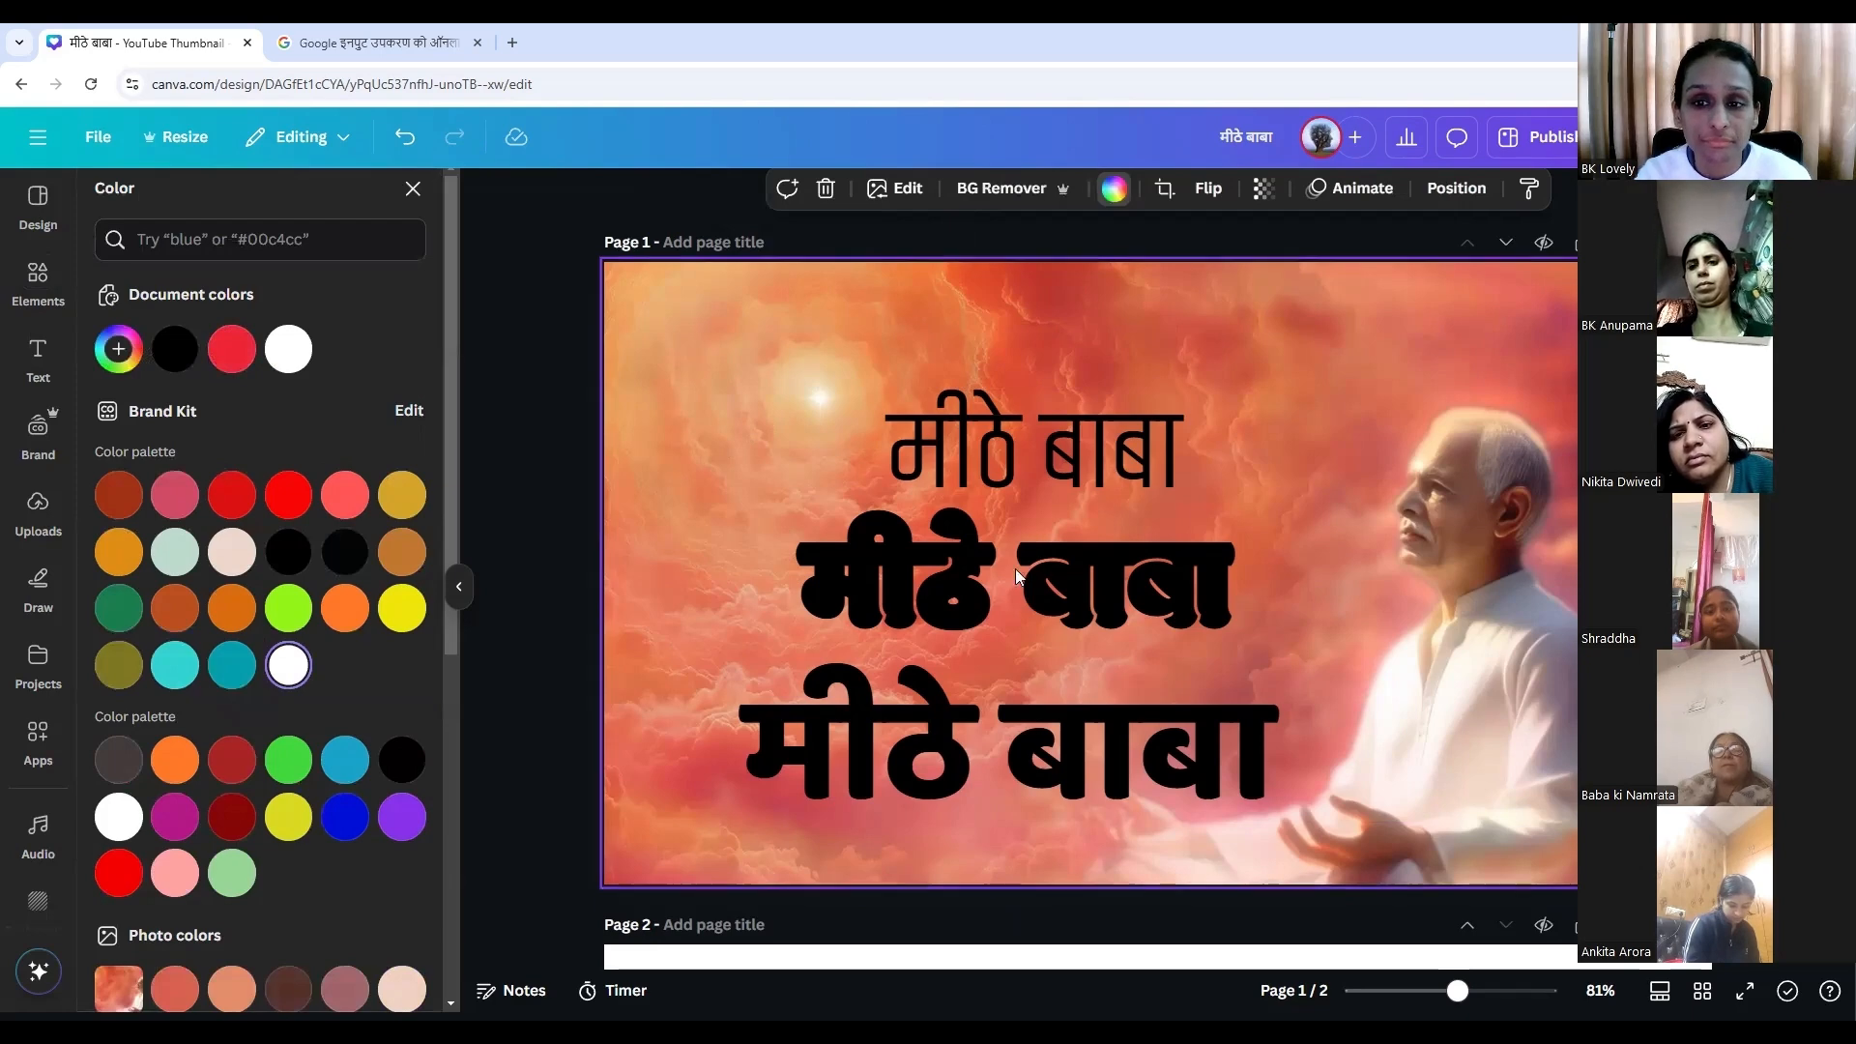
{"action": "left_click", "coordinate": [819, 397]}
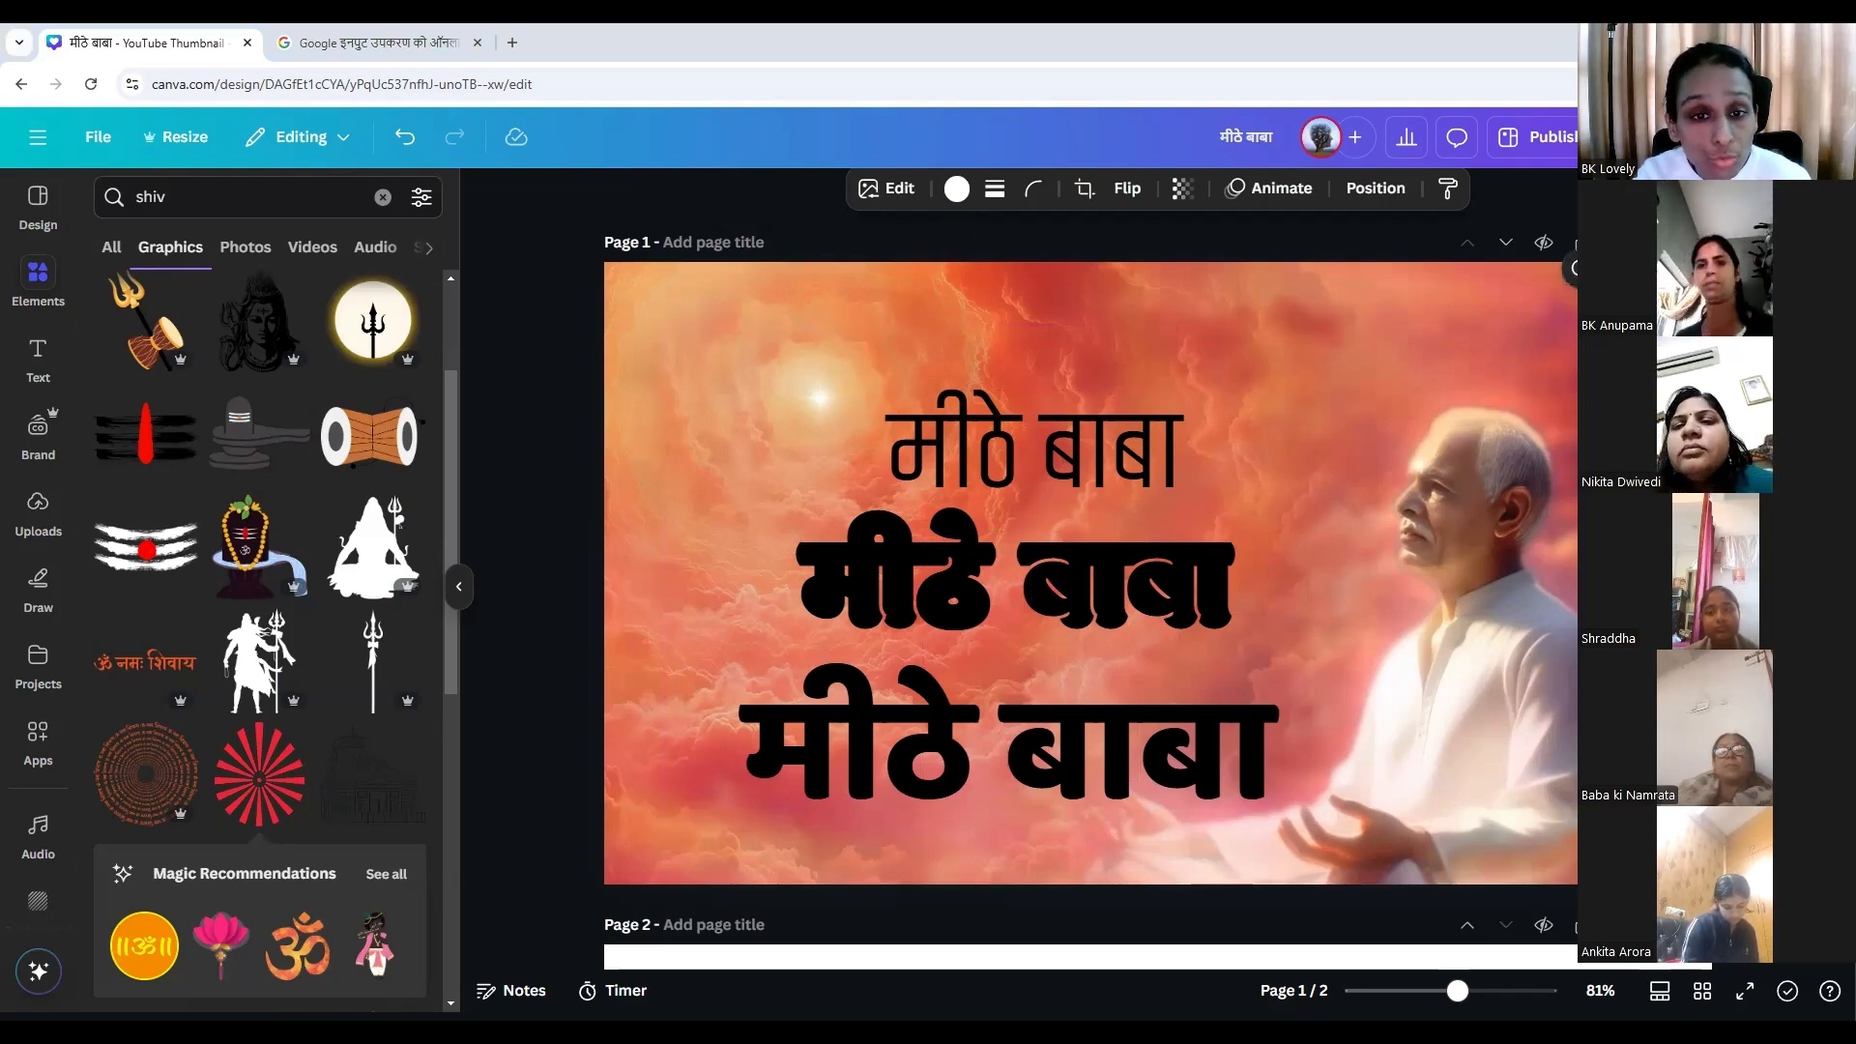
{"action": "left_click_drag", "start_coordinate": [1664, 319], "coordinate": [648, 320]}
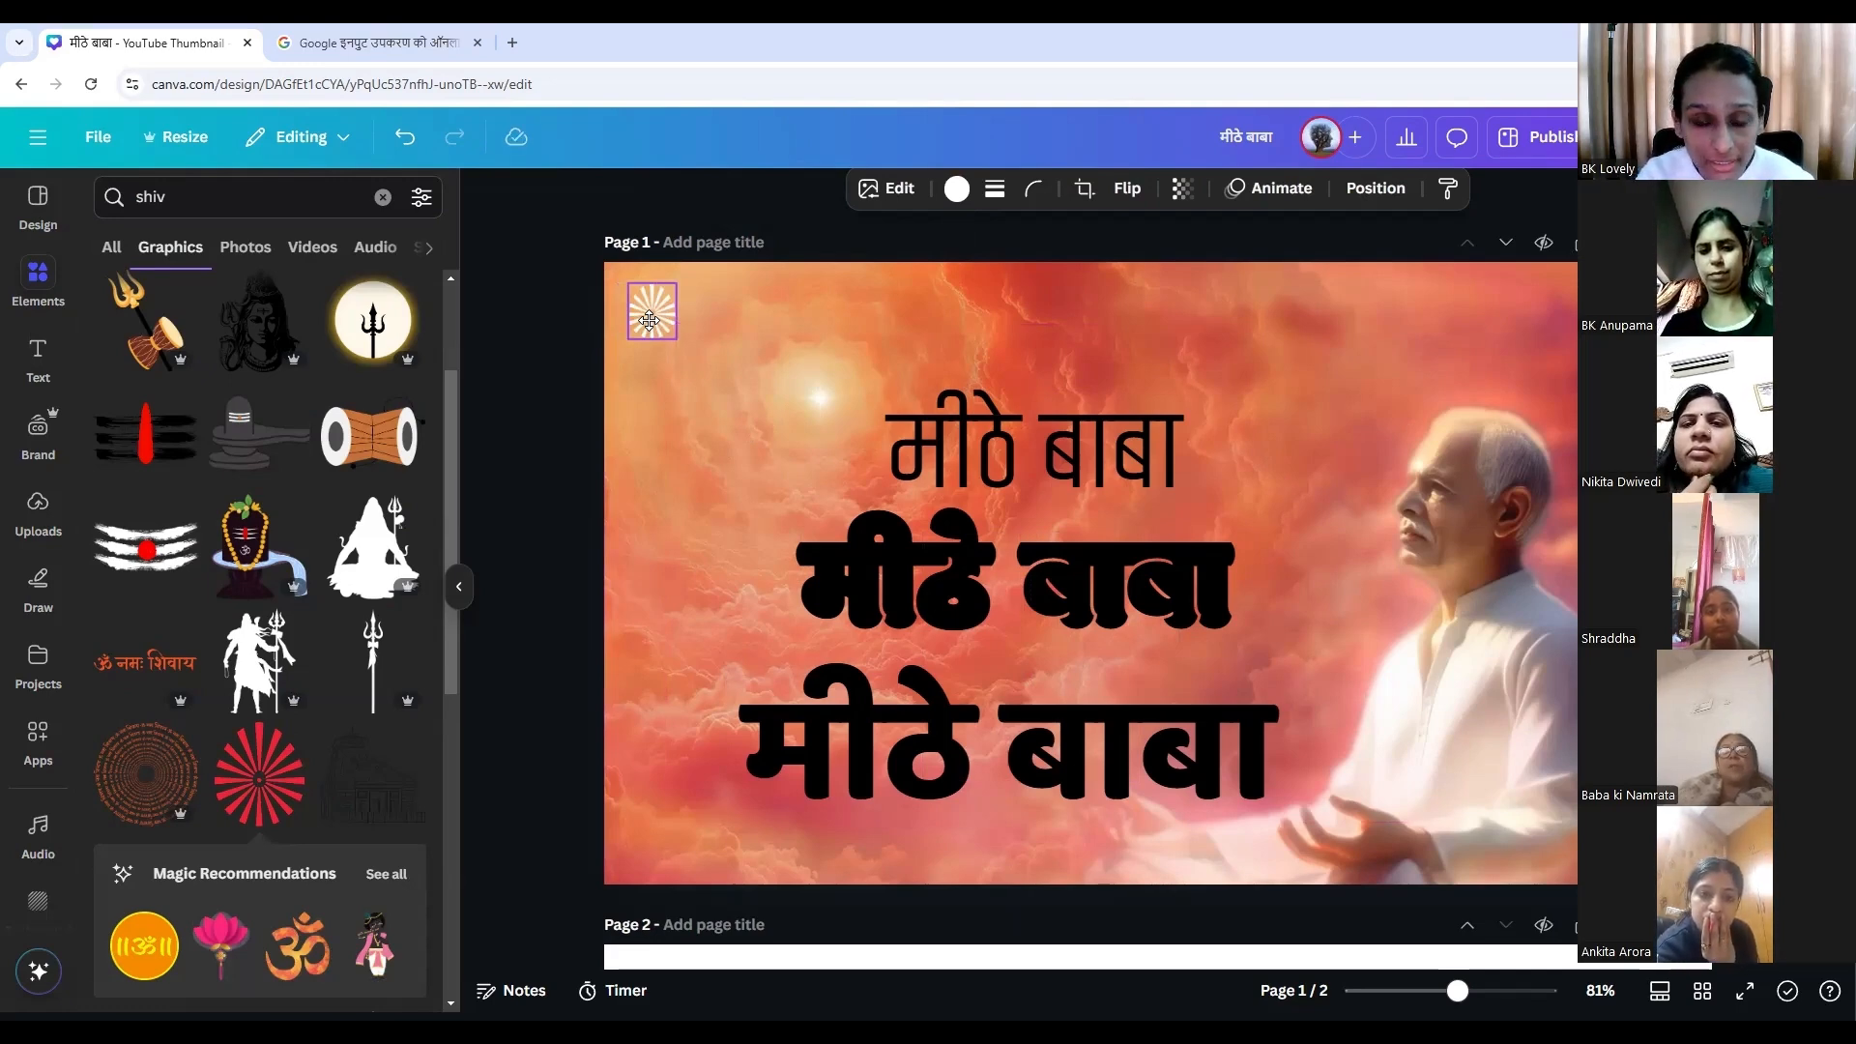
Recolor the sunburst graphic dark red and move it back to page 1's upper-right corner.
{"action": "left_click", "coordinate": [957, 188]}
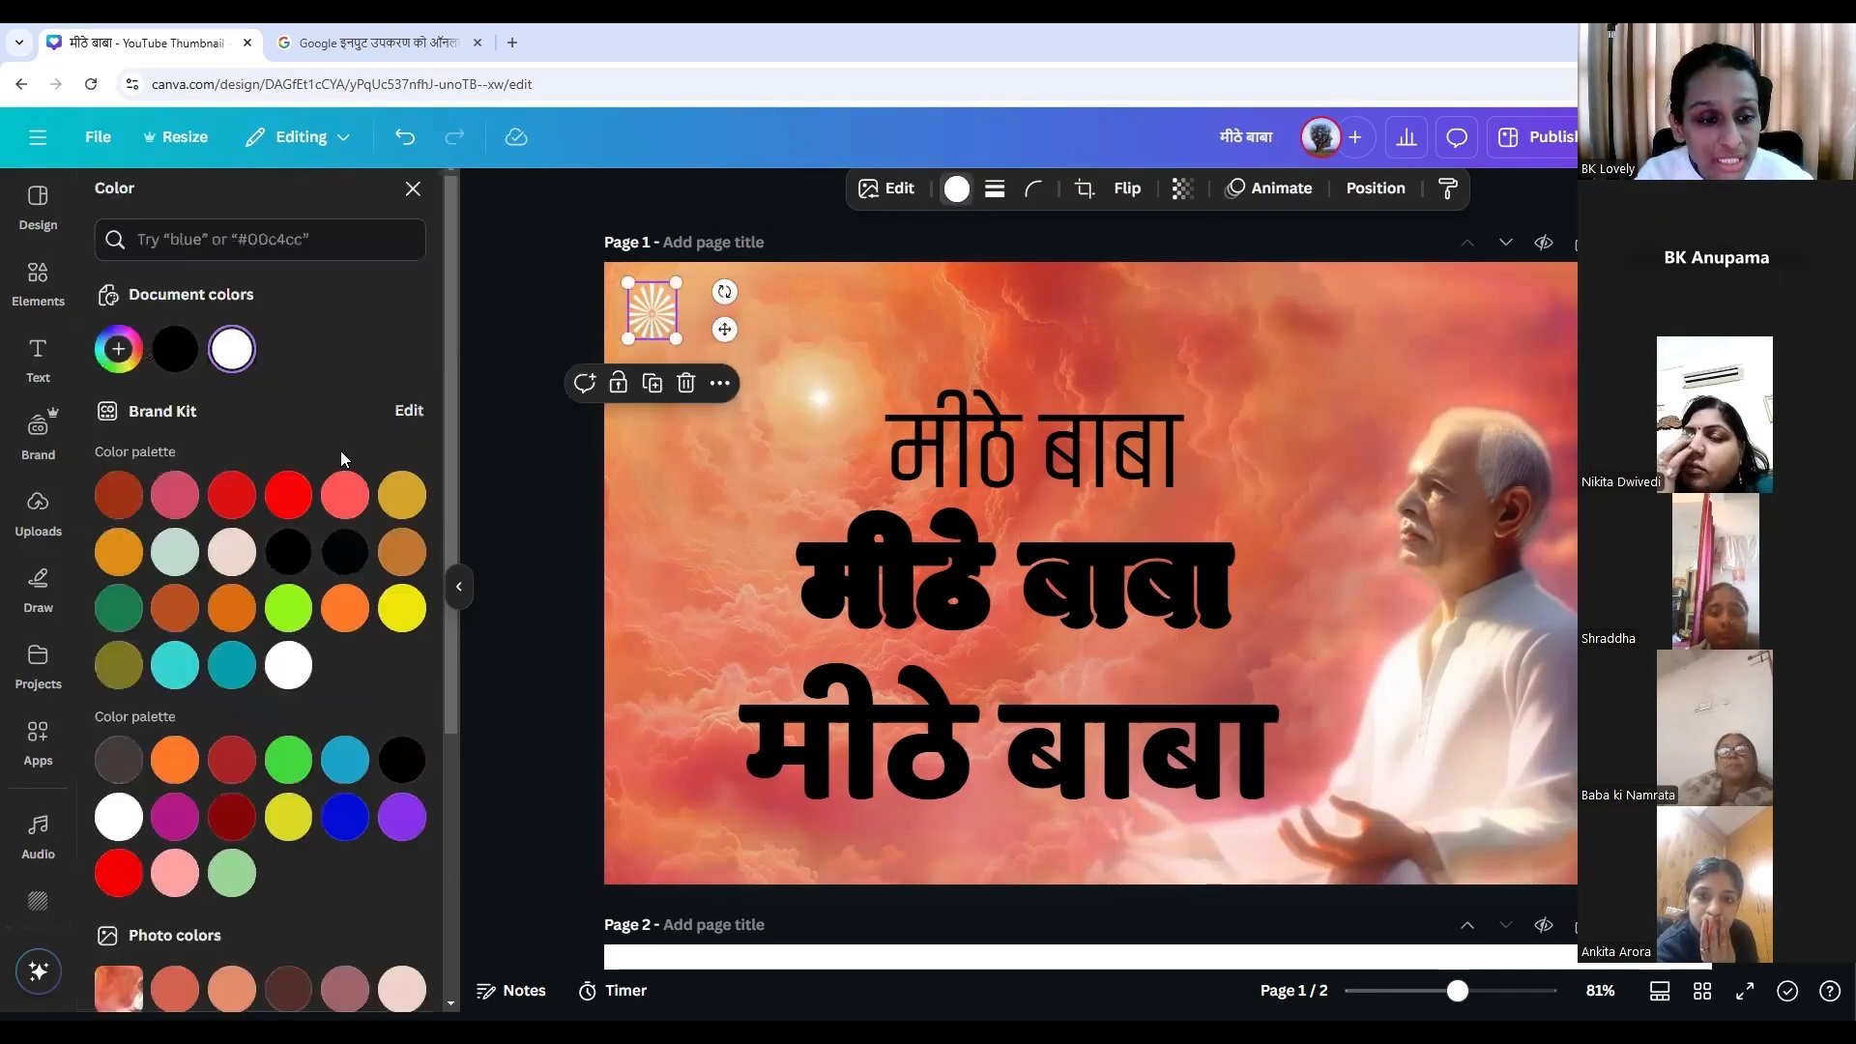
{"action": "left_click", "coordinate": [222, 815]}
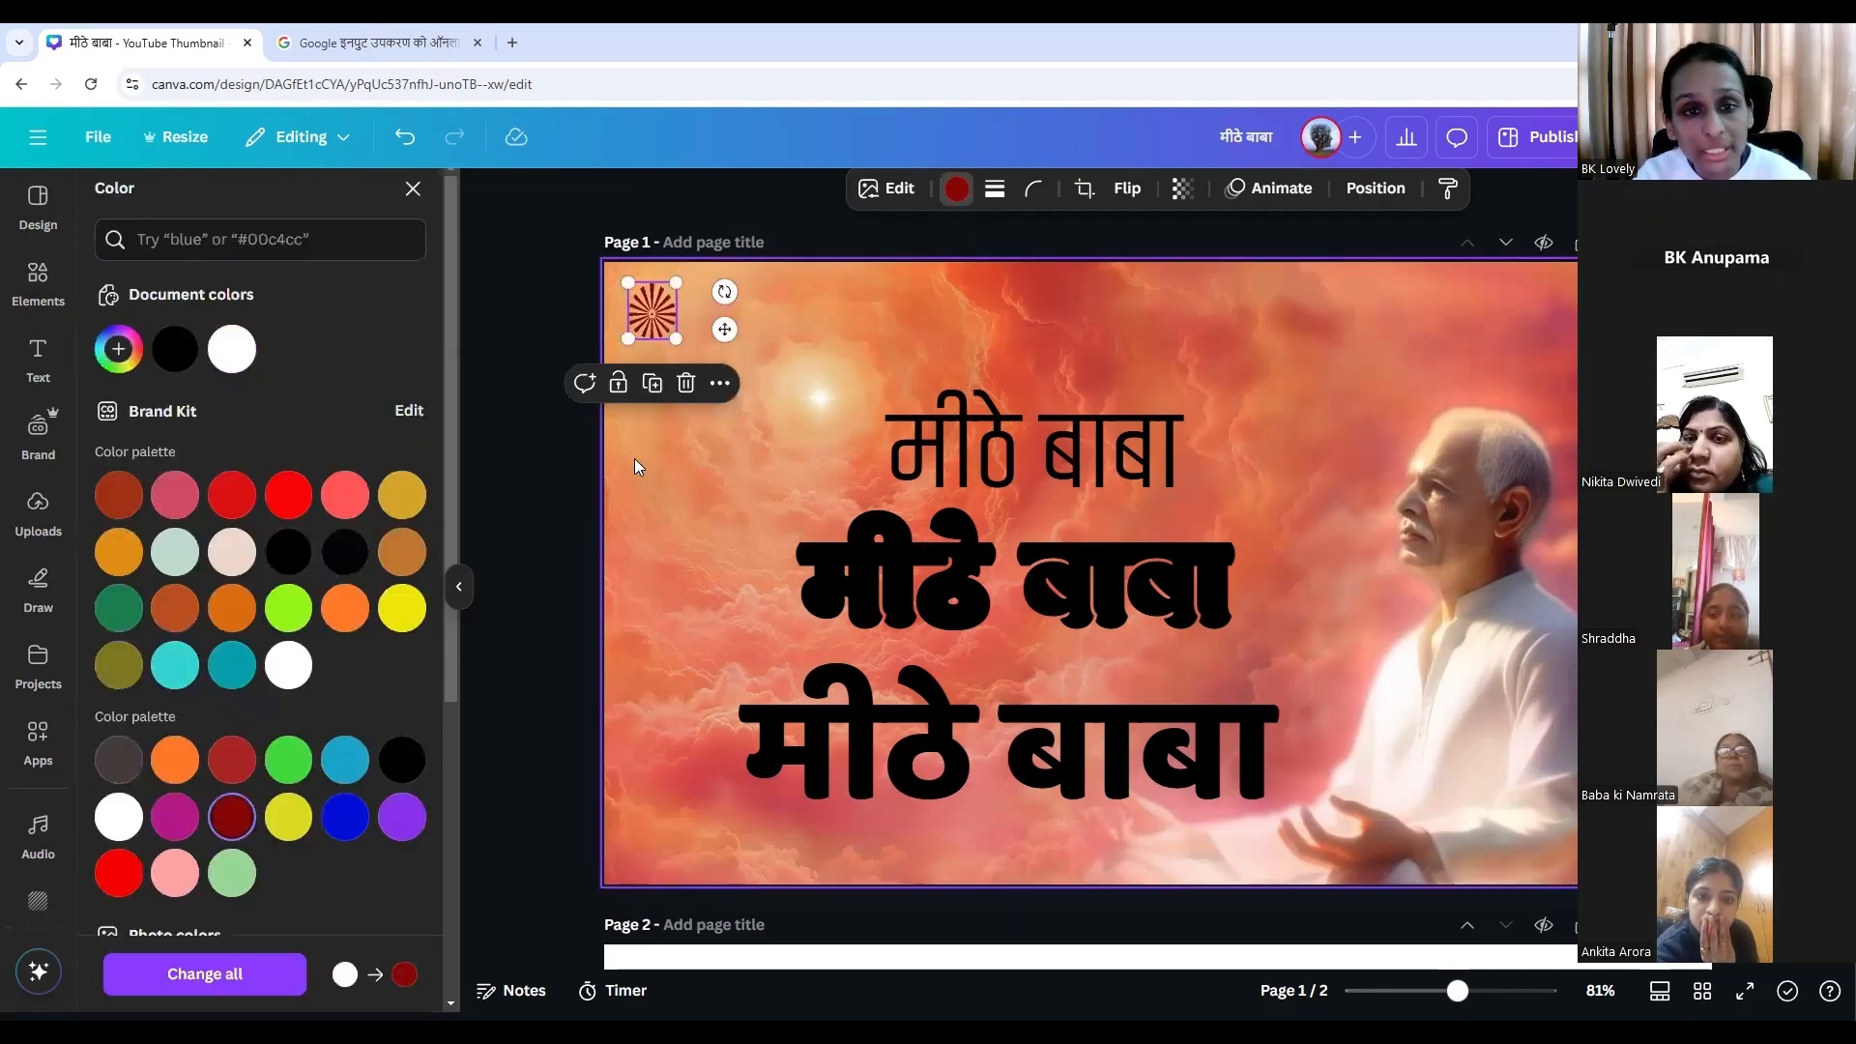
{"action": "left_click", "coordinate": [634, 551]}
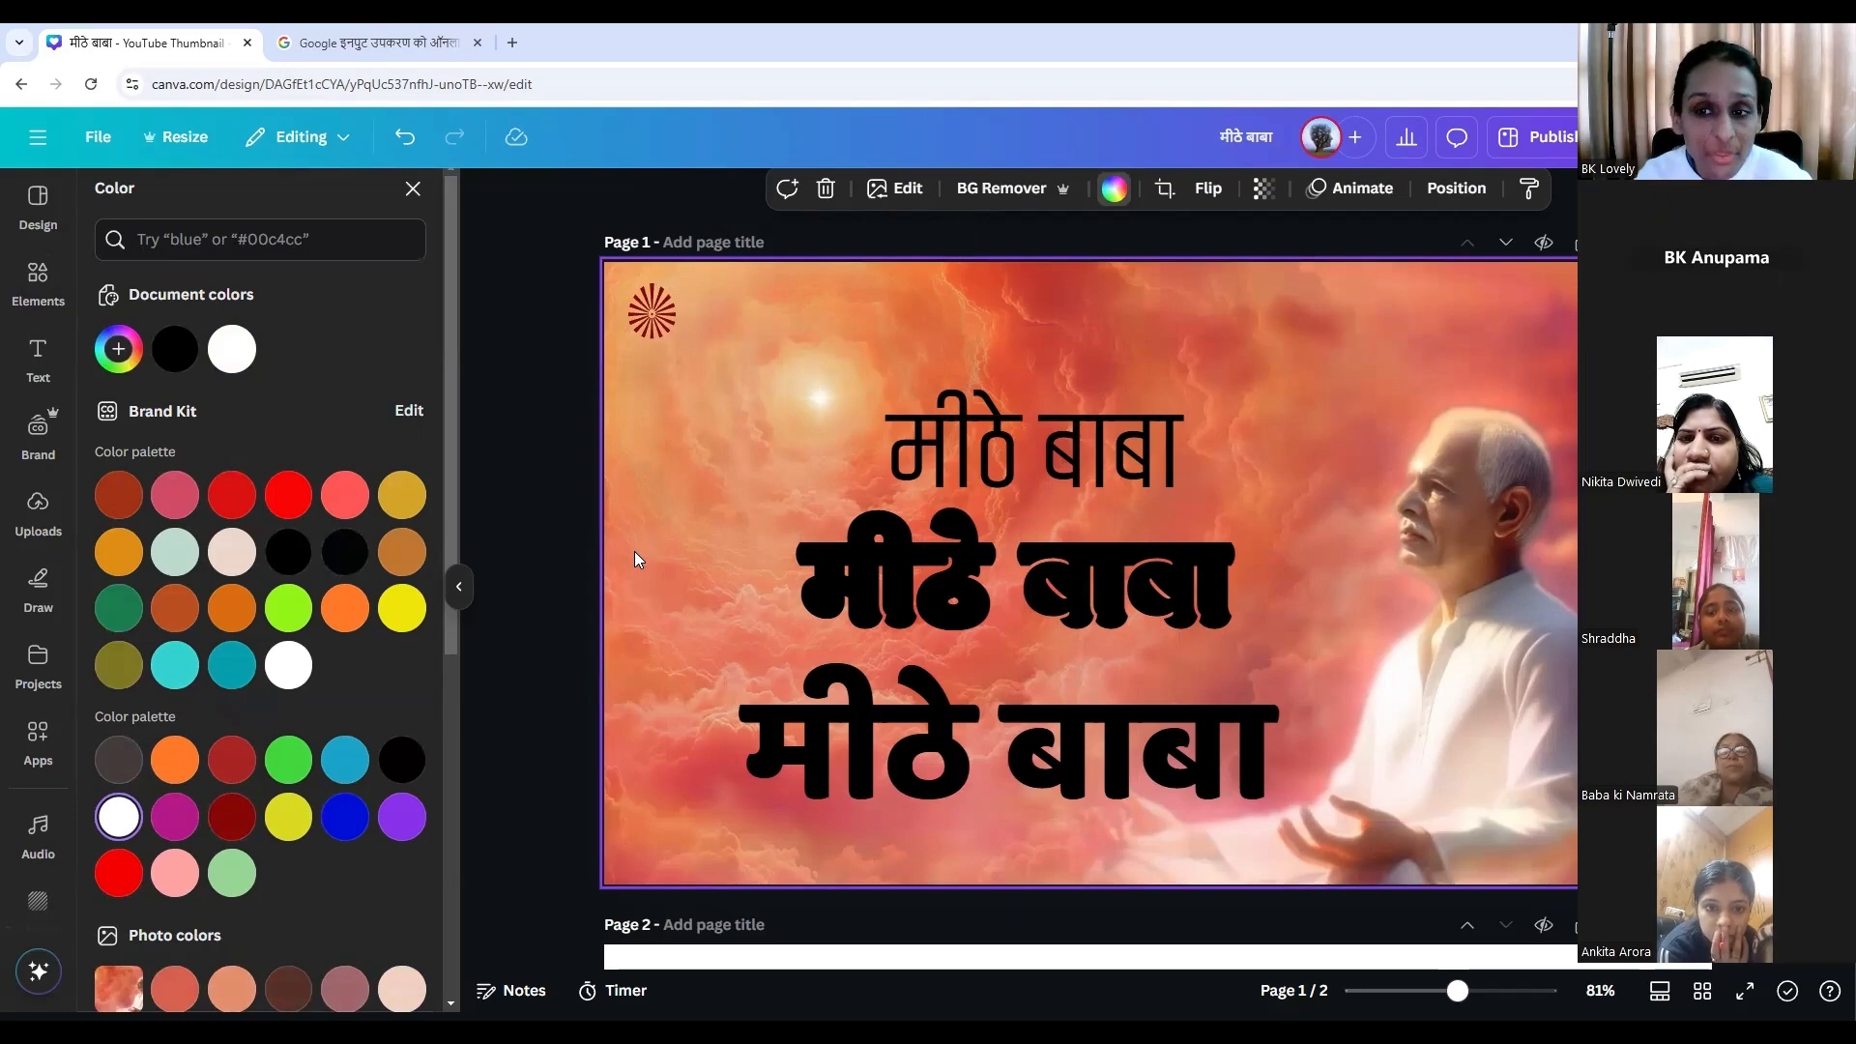
{"action": "left_click_drag", "start_coordinate": [652, 319], "coordinate": [1643, 319]}
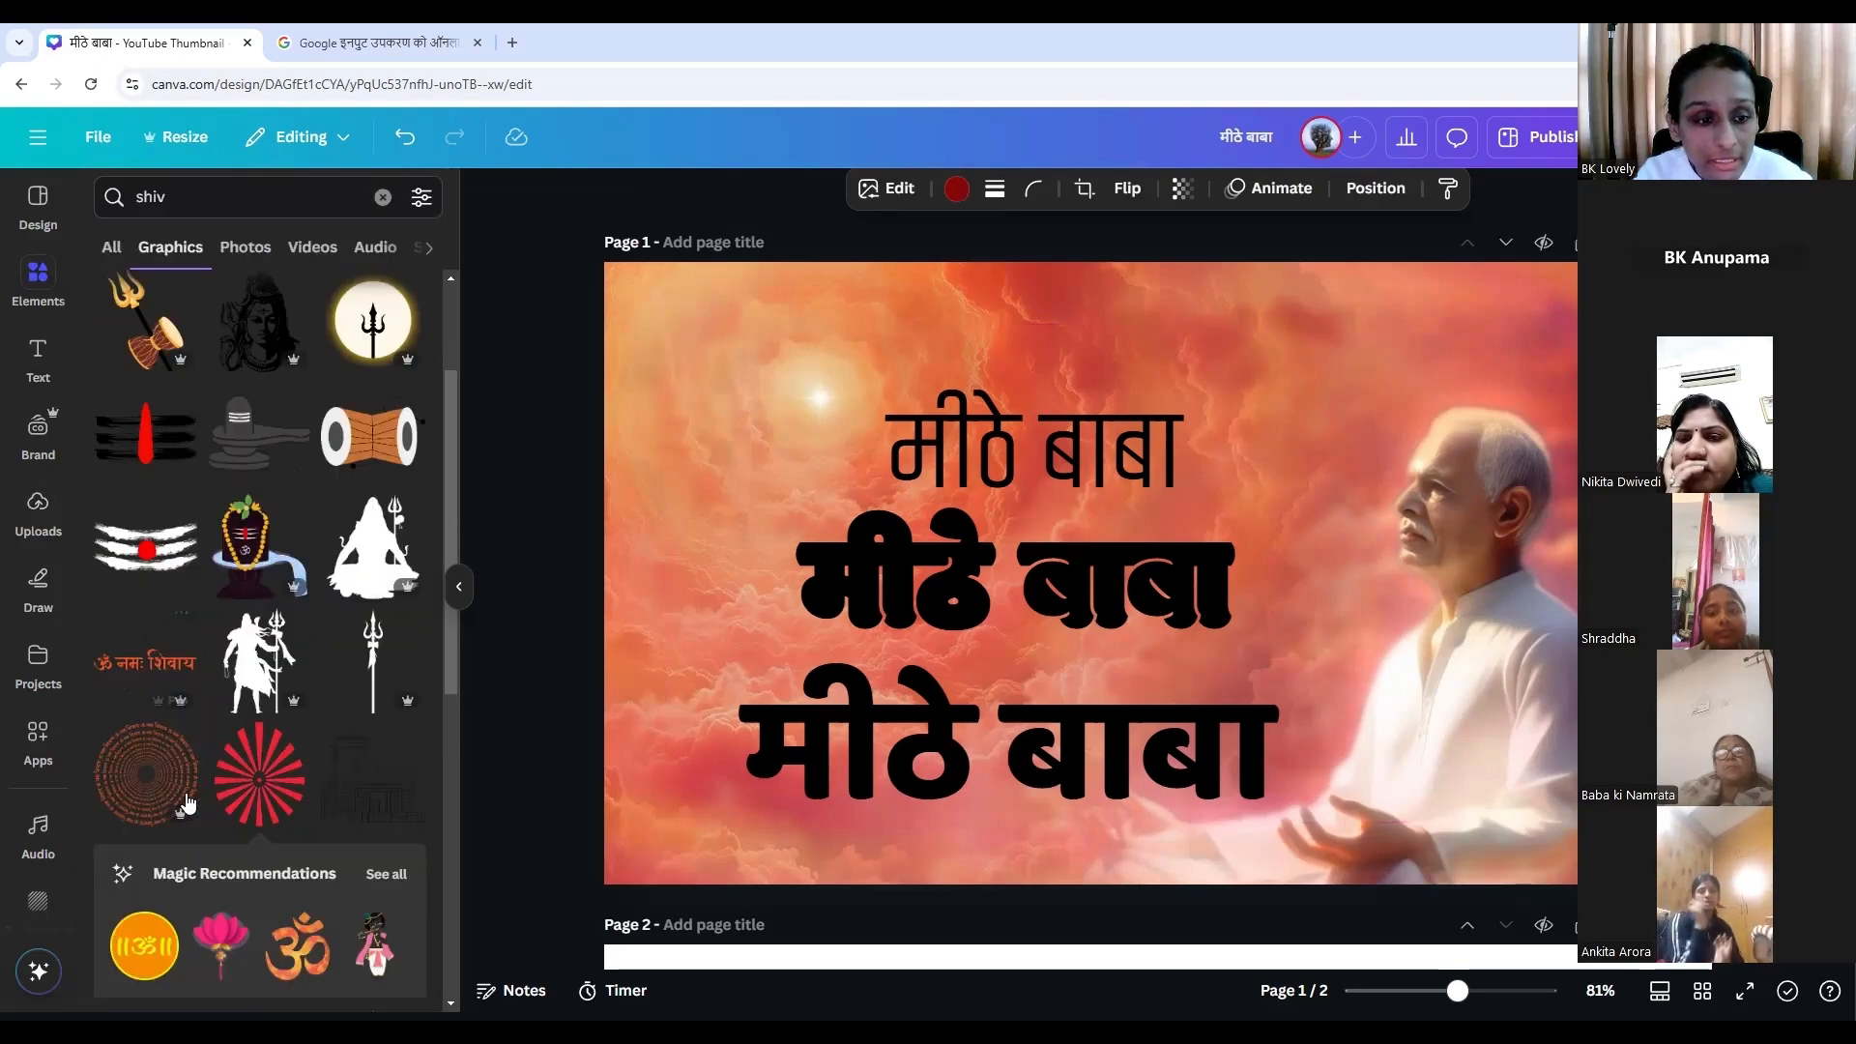
Change the color of the sunburst graphic in page 1's upper-right corner to white.
{"action": "scroll", "coordinate": [240, 505], "scroll_direction": "up", "scroll_amount": 2}
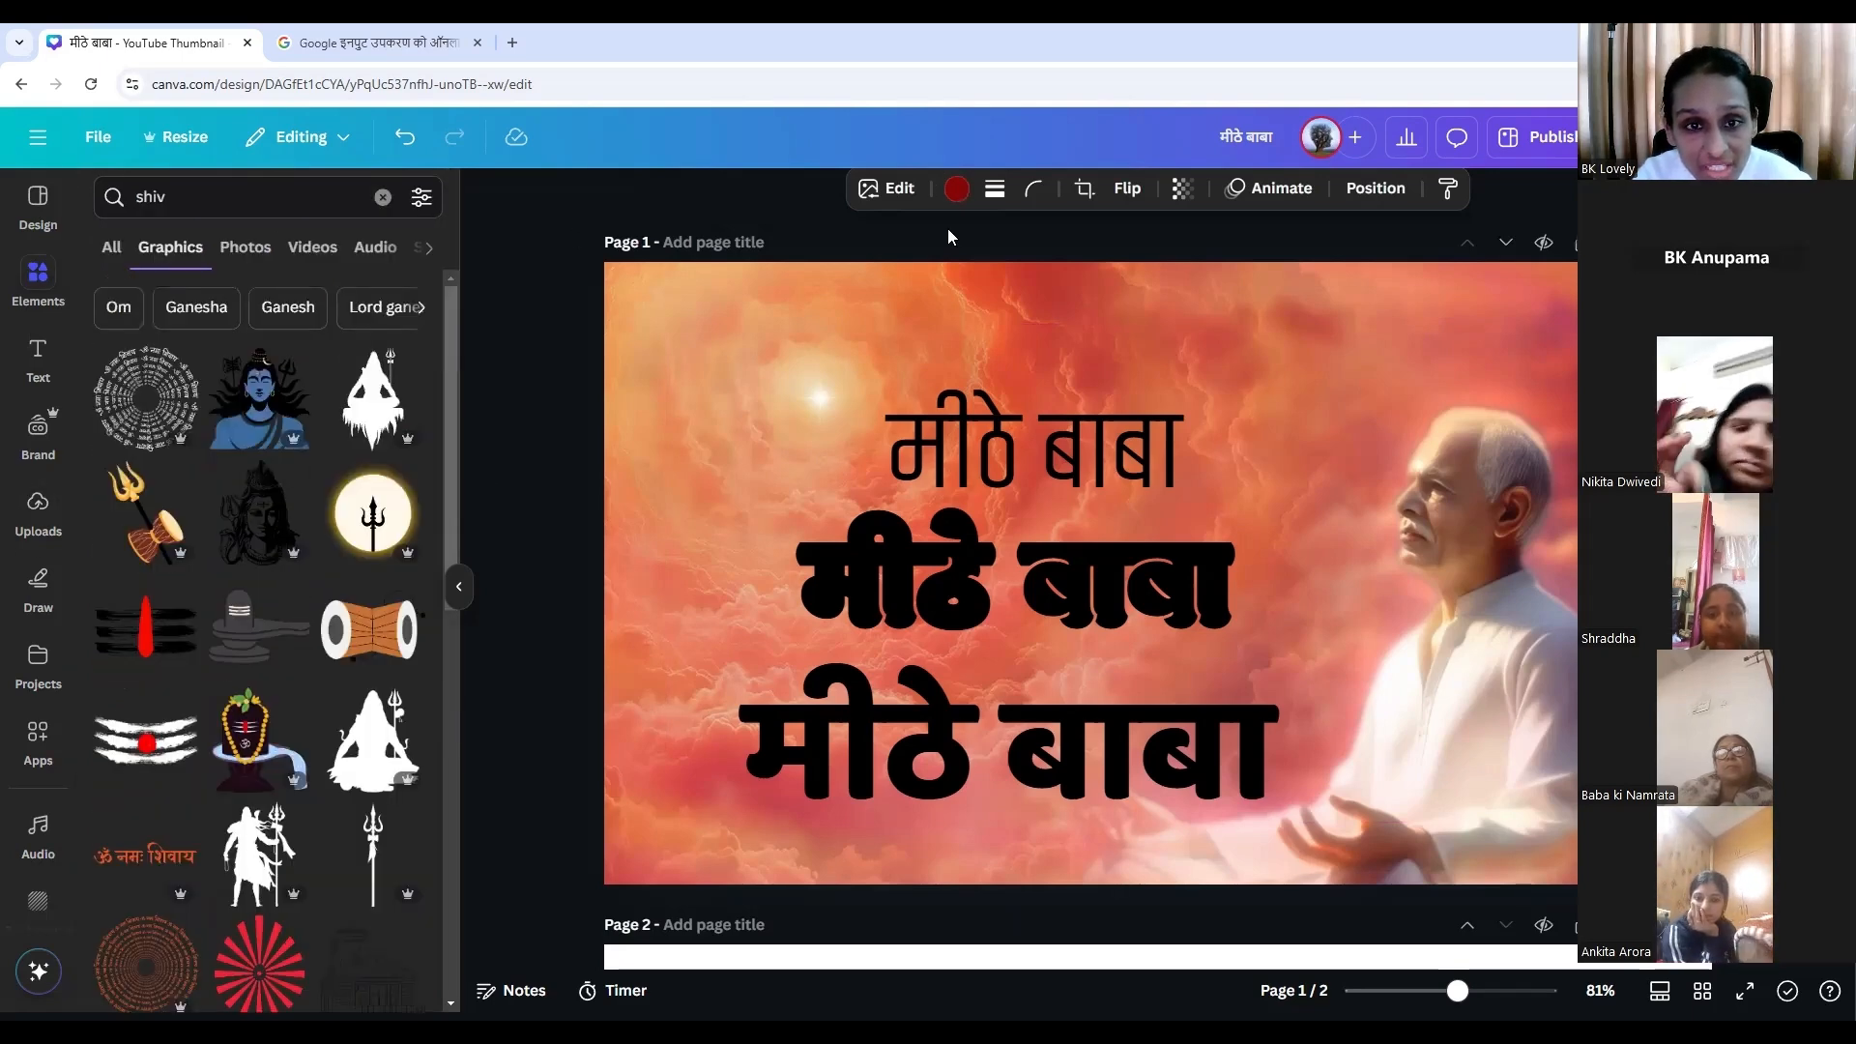
{"action": "left_click", "coordinate": [955, 190]}
{"action": "left_click", "coordinate": [287, 350]}
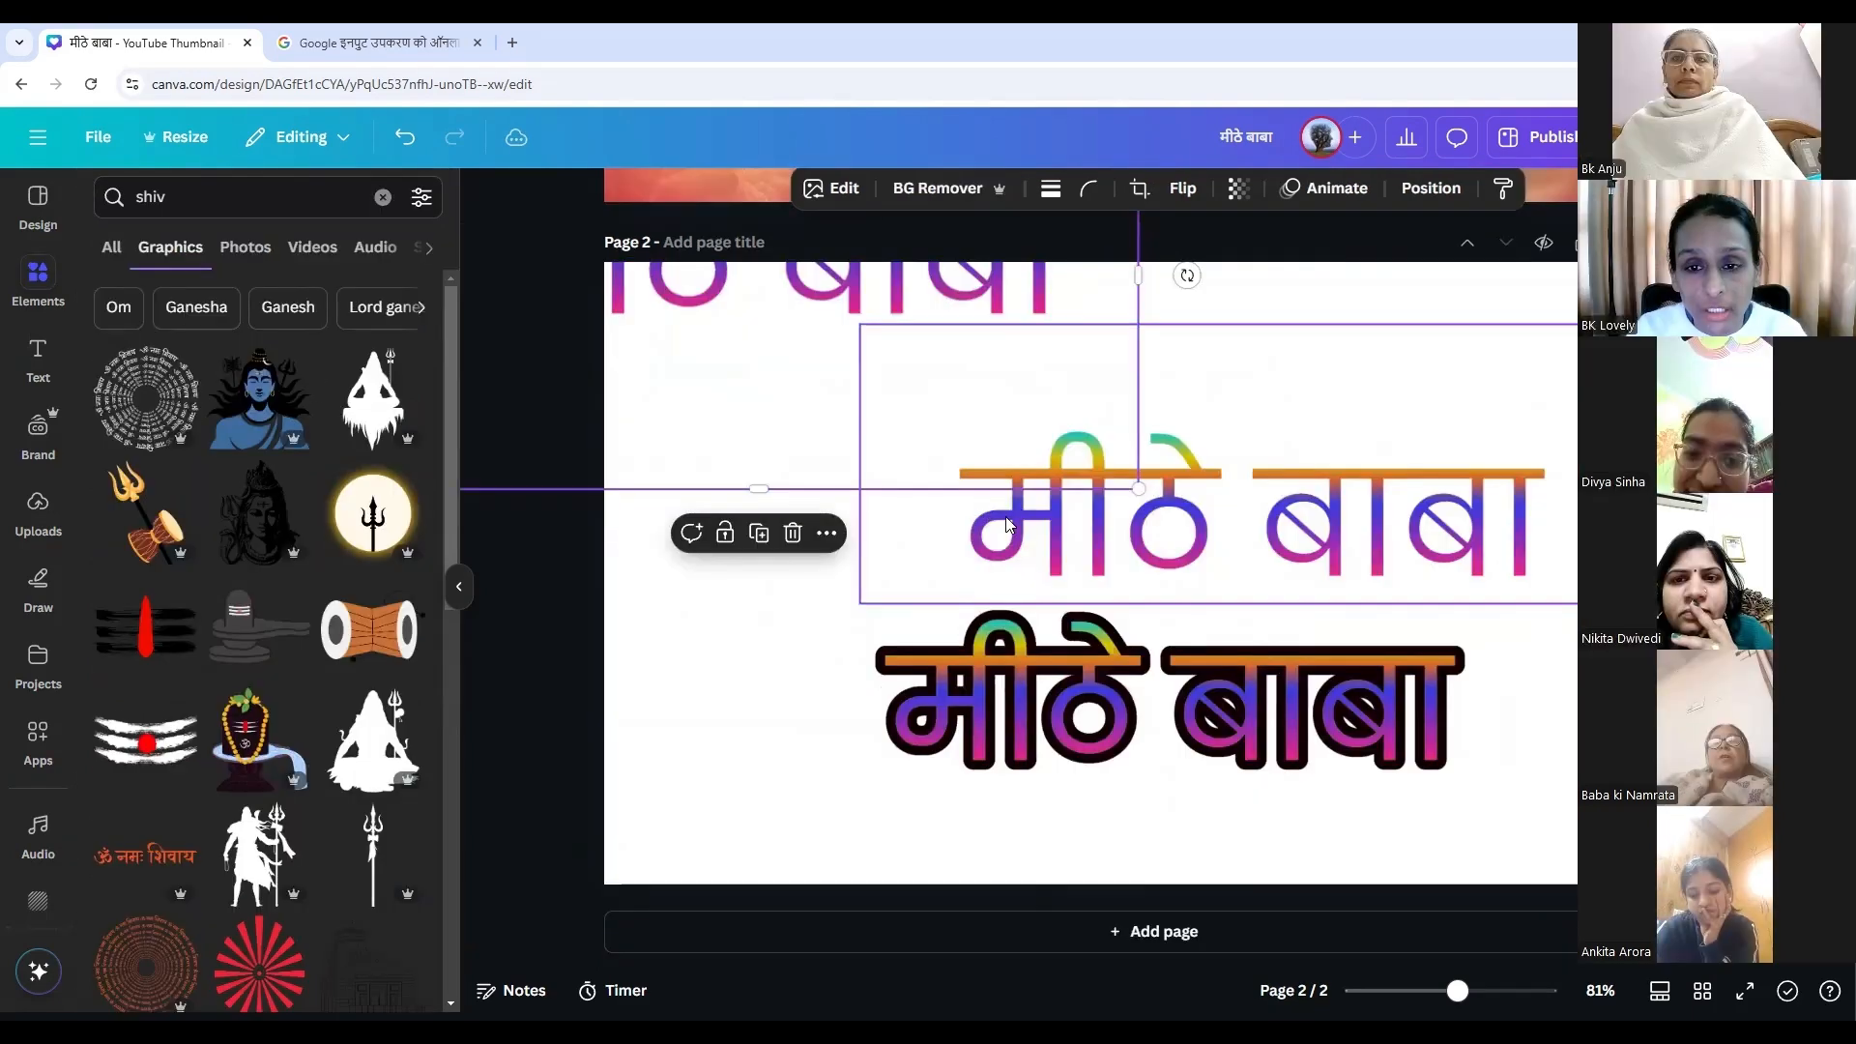
Reposition the gradient "मीठे बाबा" image without outline on page 2 slightly lower, just above the black-outlined version.
{"action": "left_click_drag", "start_coordinate": [1007, 525], "coordinate": [999, 538]}
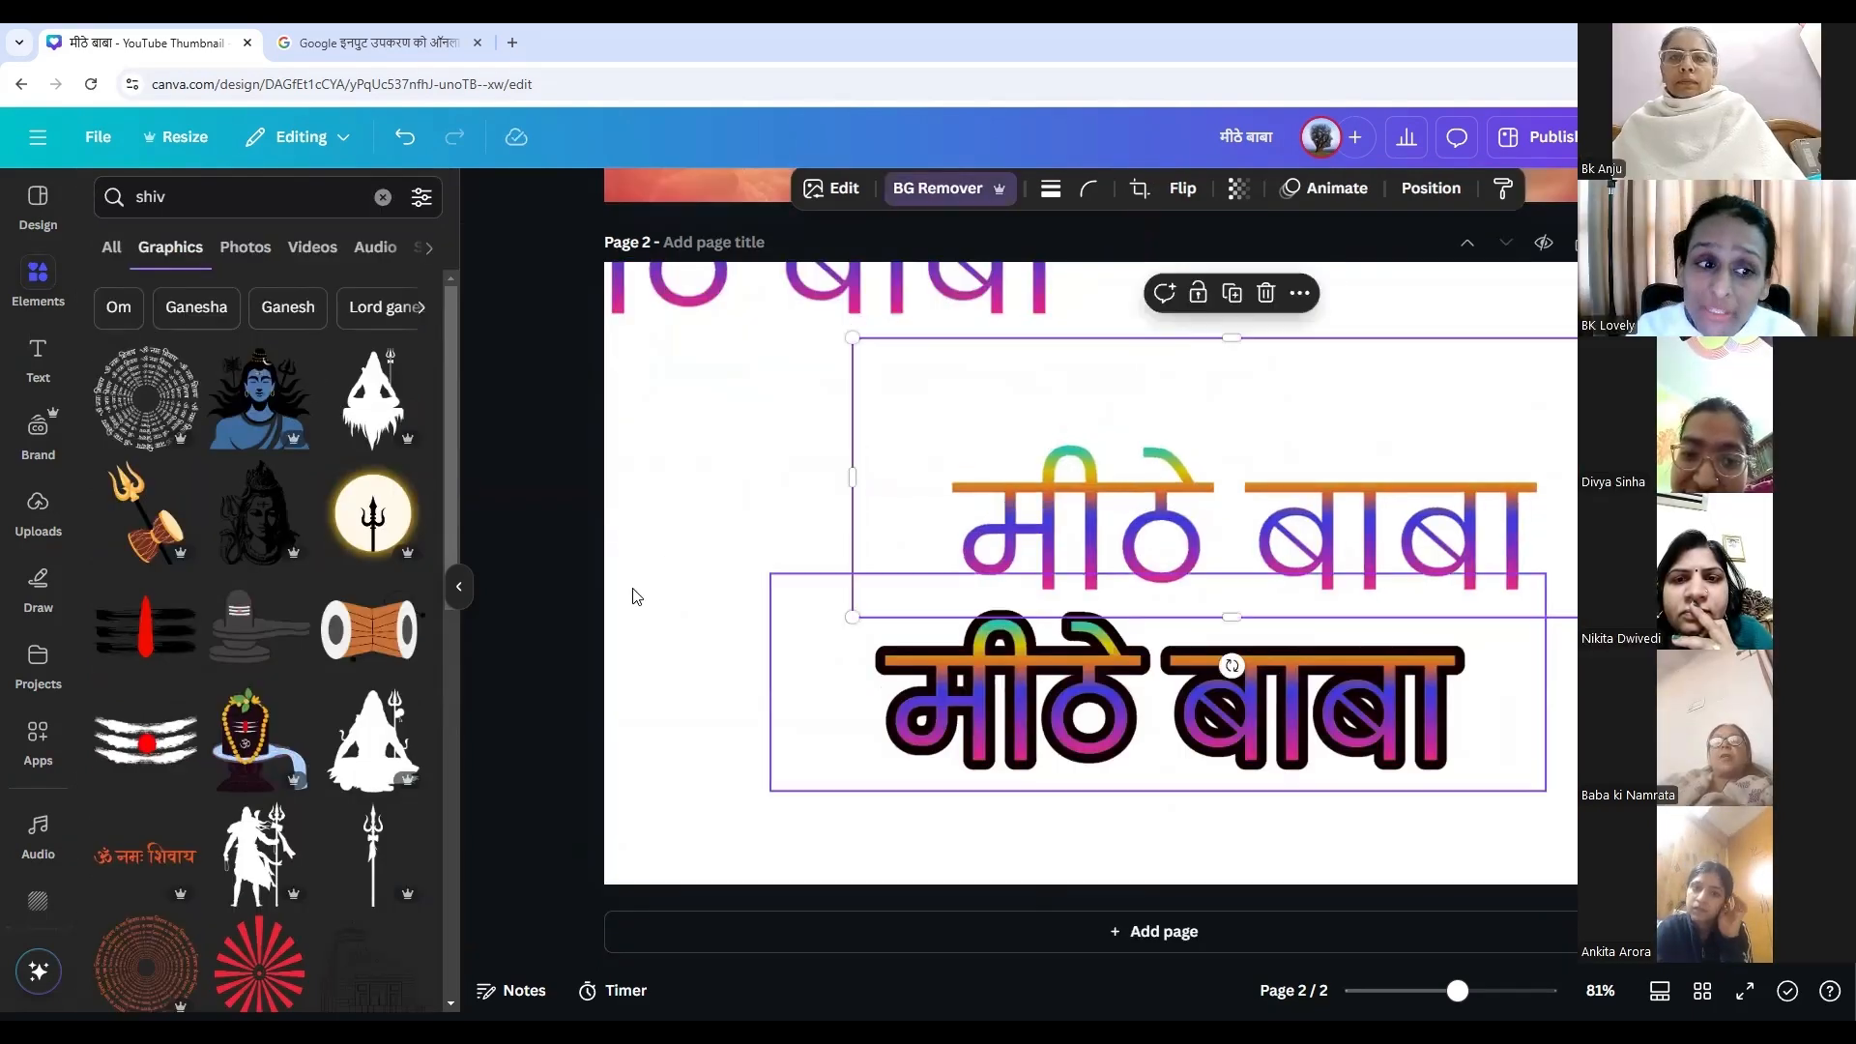
{"action": "scroll", "coordinate": [943, 561], "scroll_direction": "up", "scroll_amount": 5}
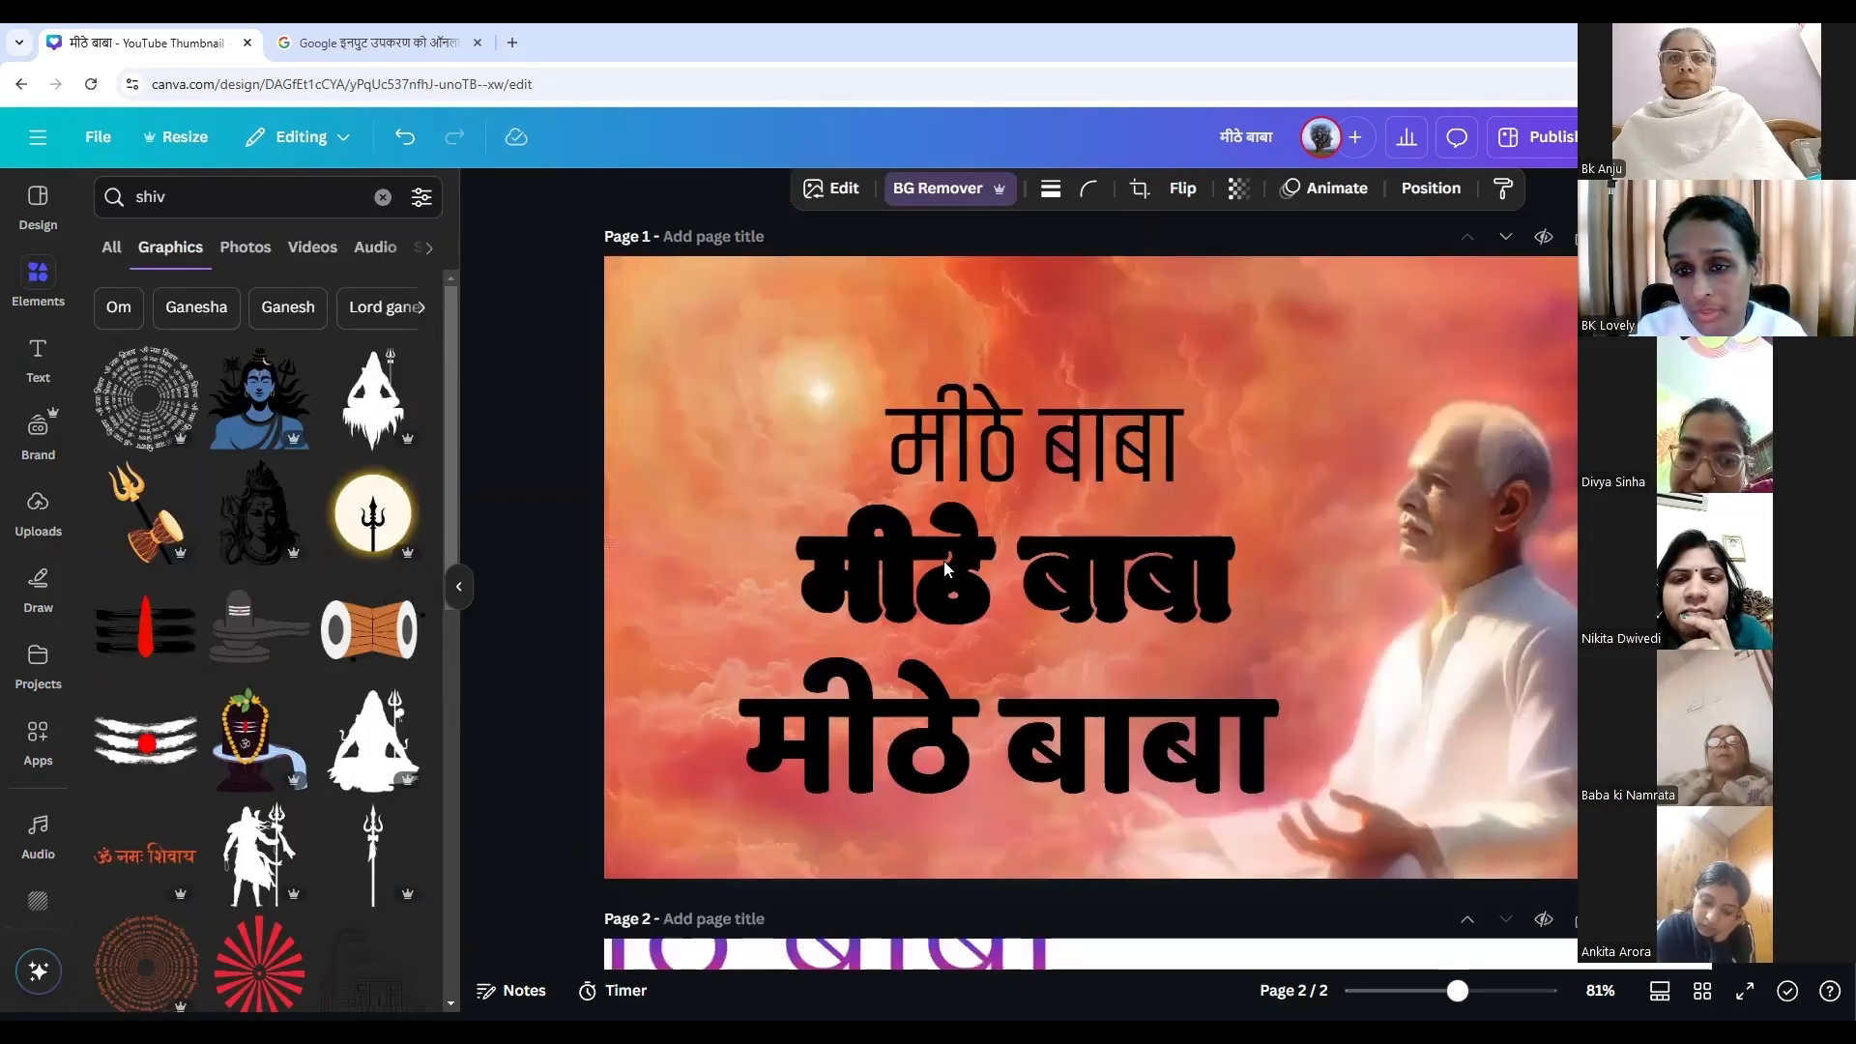
Try the background remover on page 1's background picture and undo the removal.
{"action": "left_click", "coordinate": [1268, 576]}
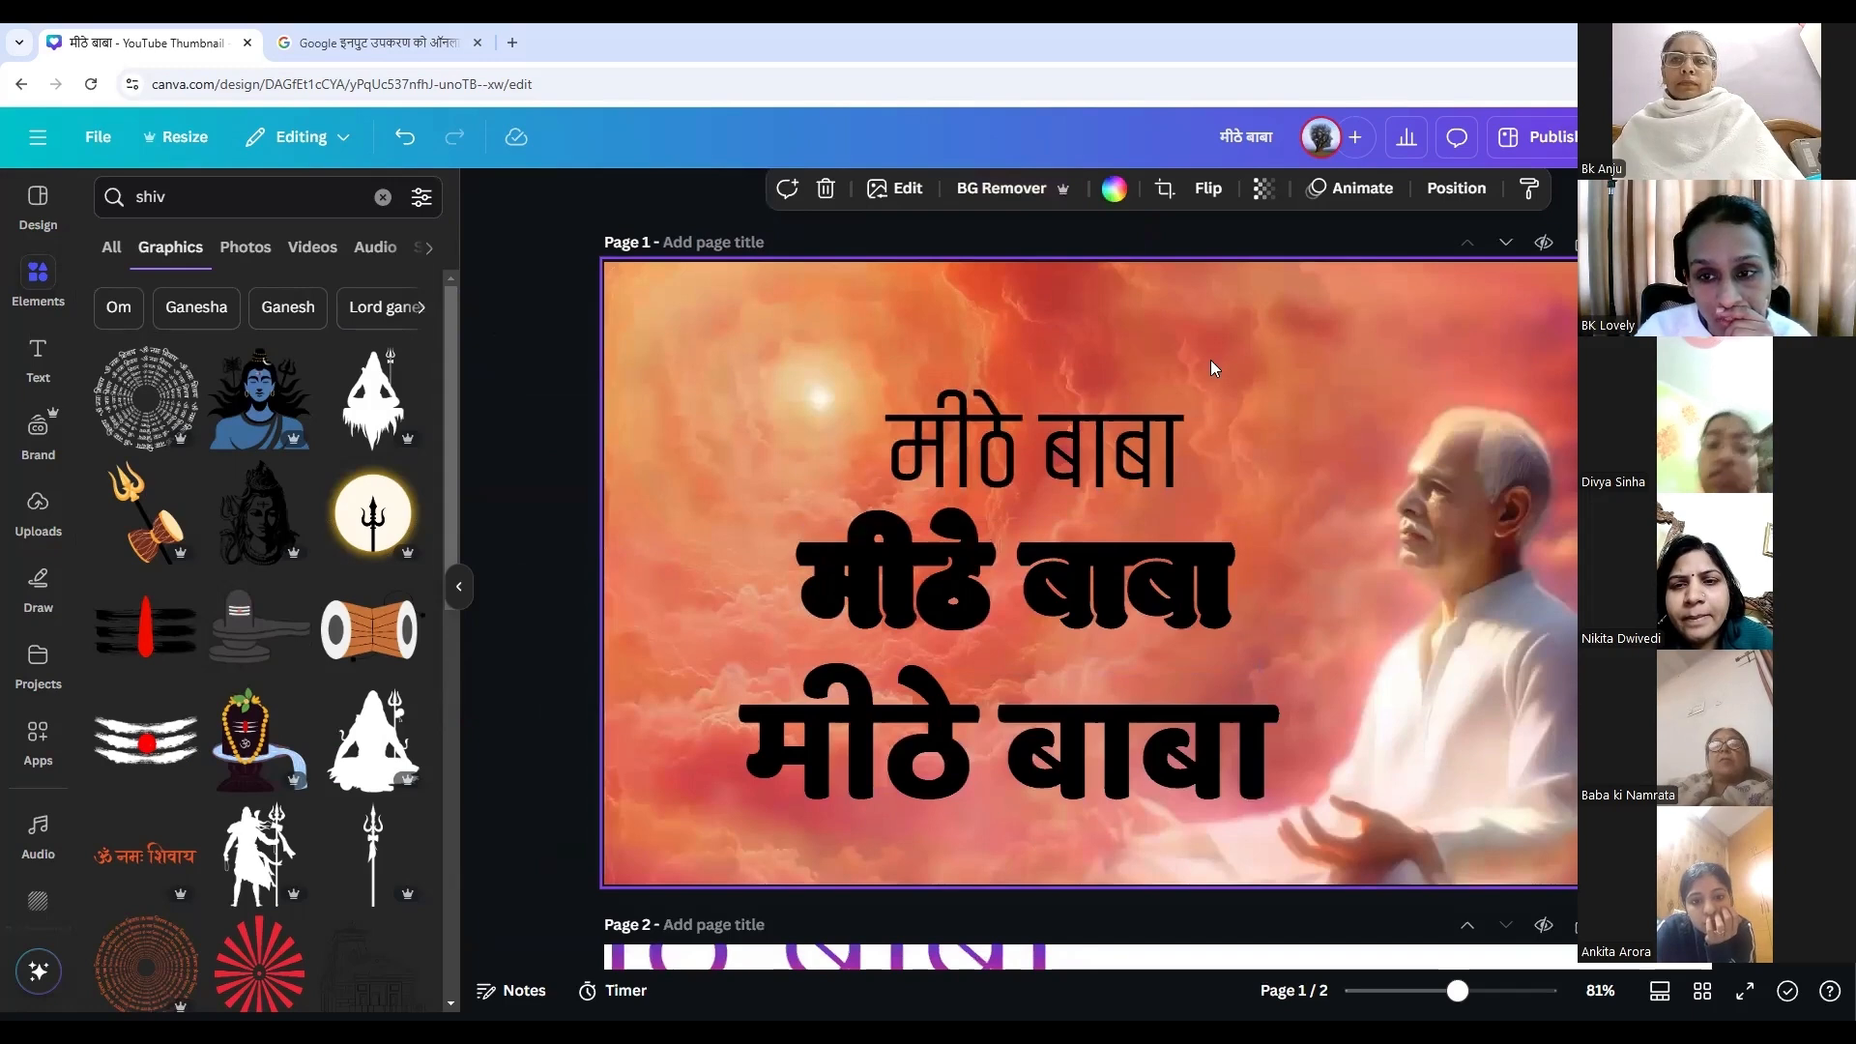
{"action": "left_click", "coordinate": [1002, 190]}
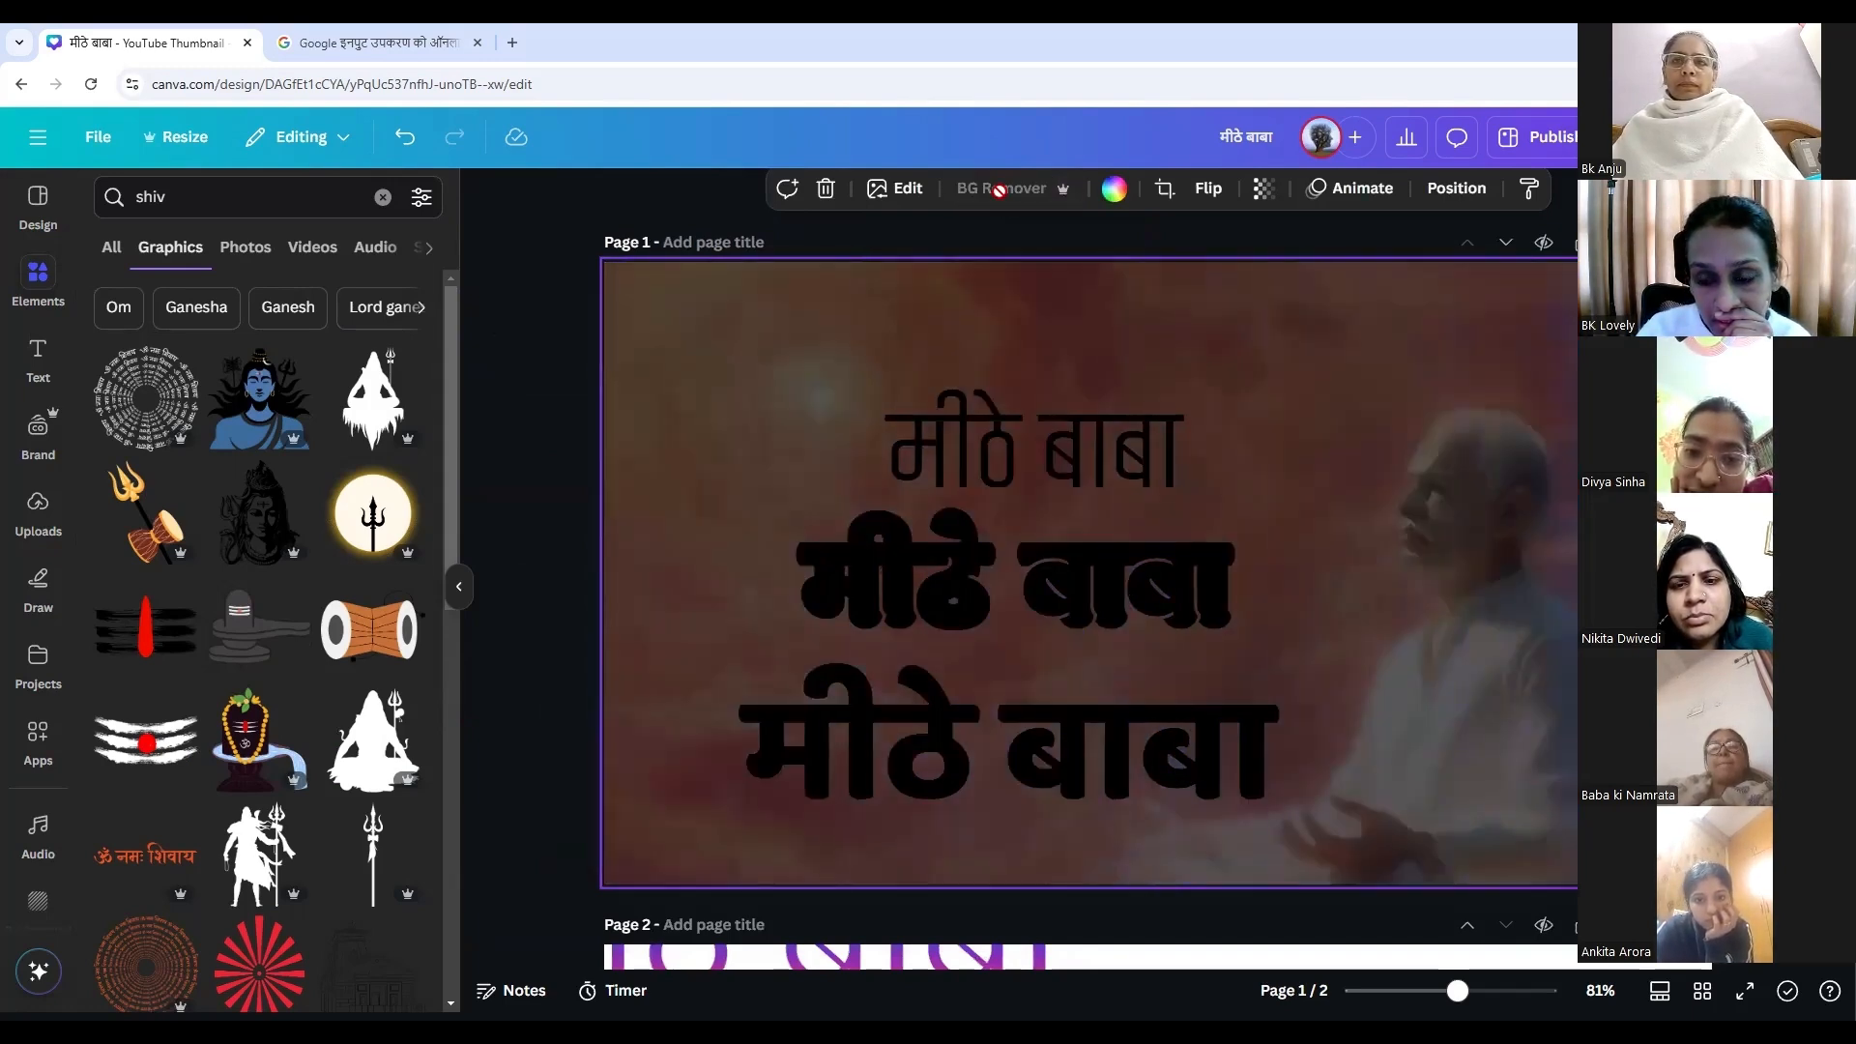
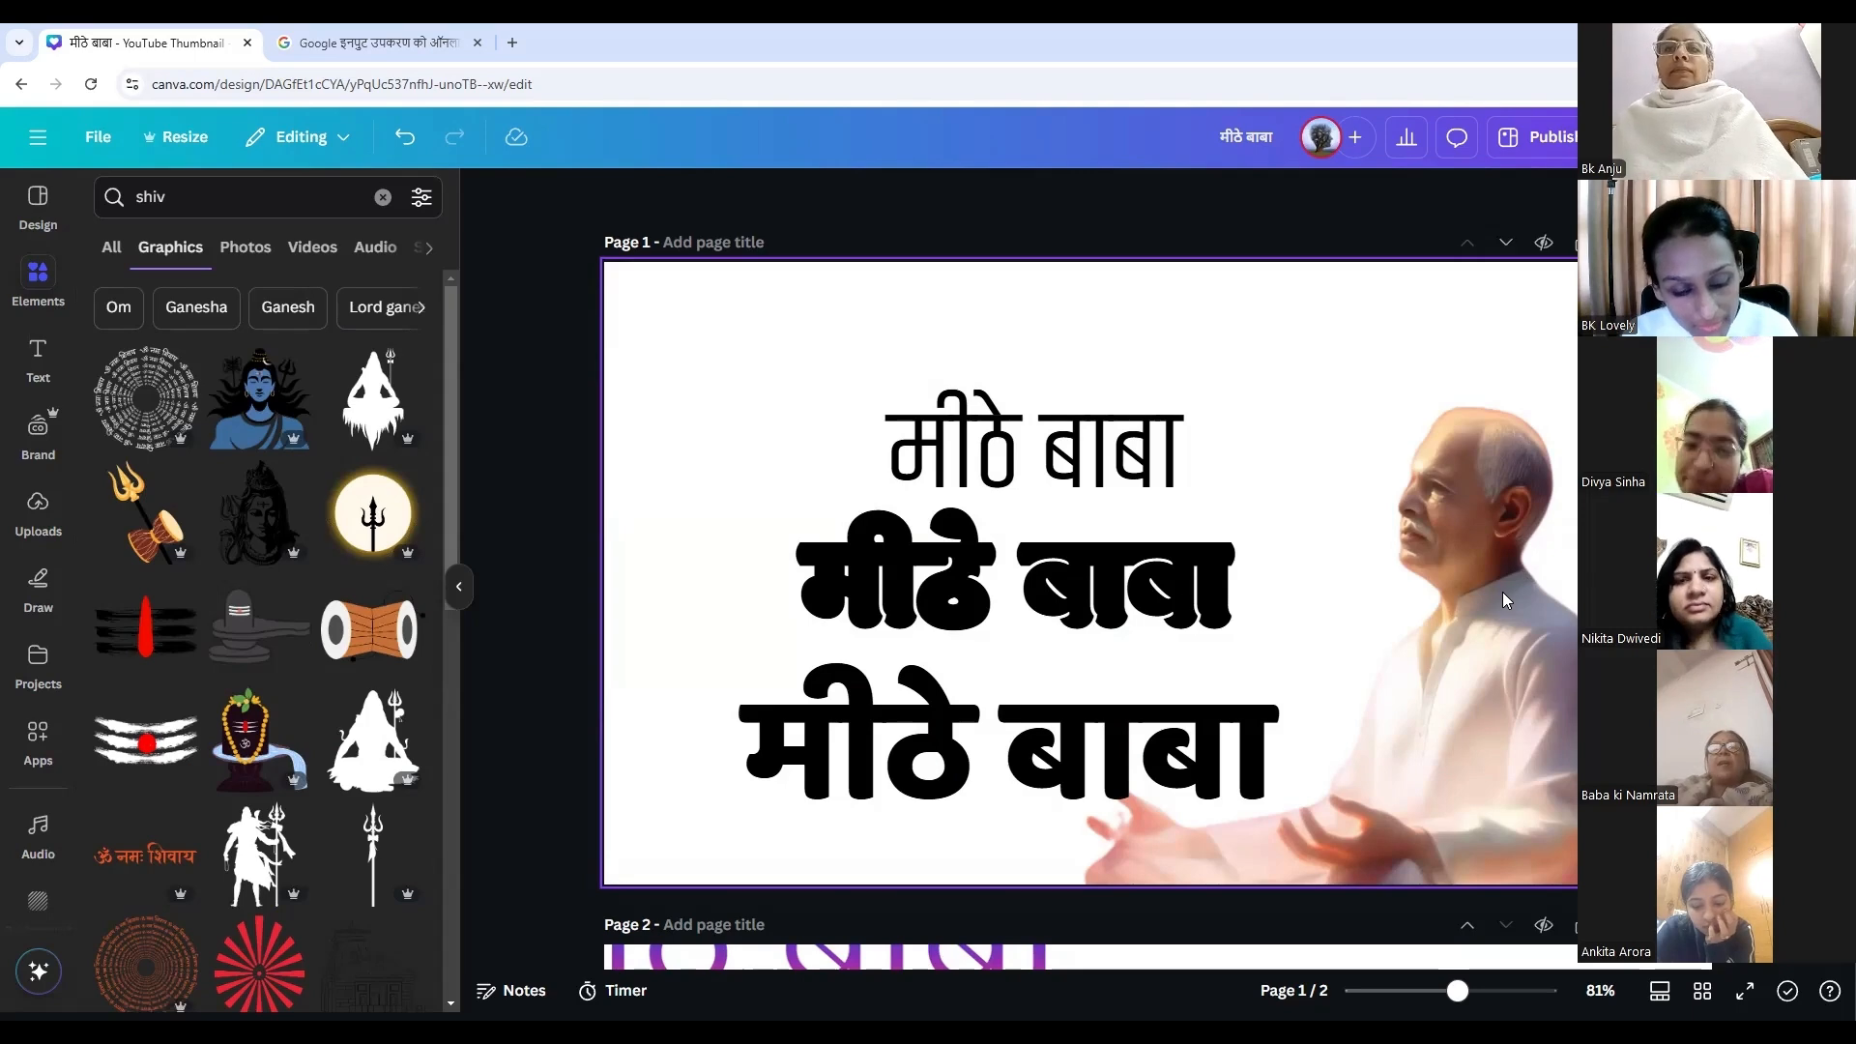
{"action": "key", "text": "ctrl+z"}
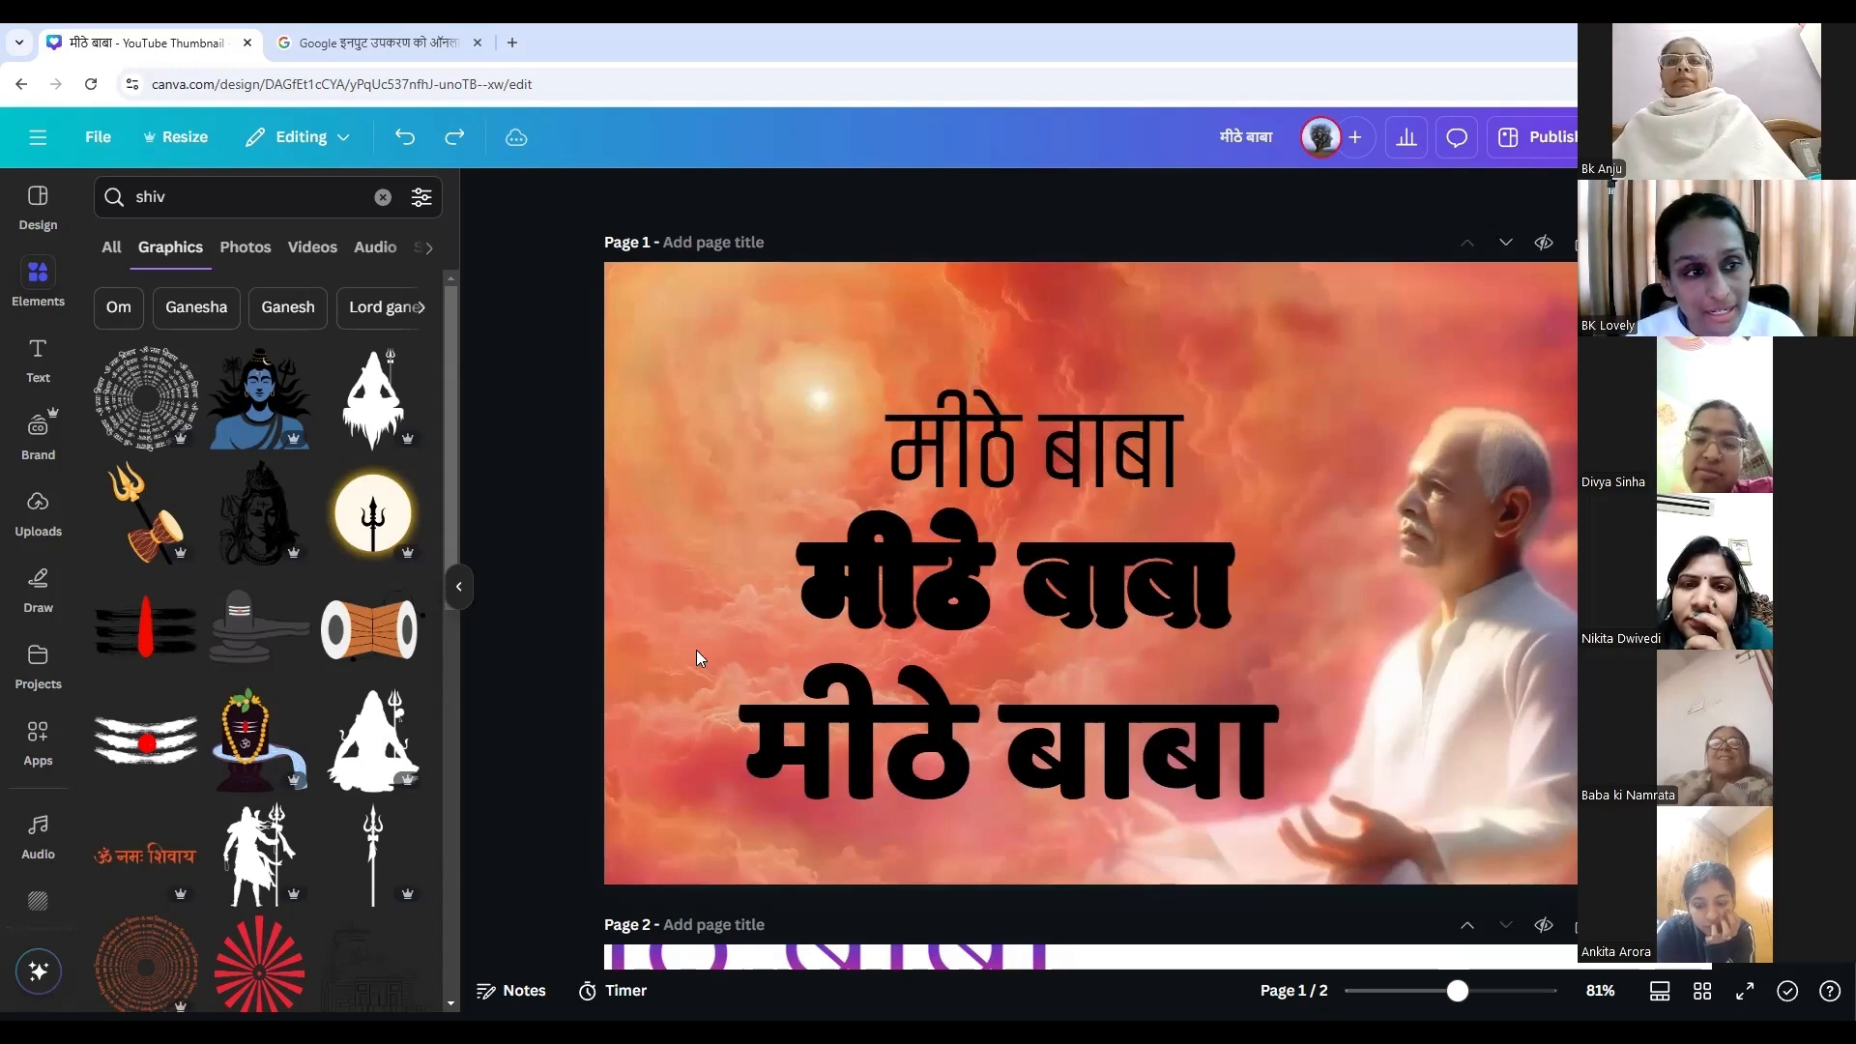
Find the portrait of the yellow-turbaned saint on a purple background in the uploaded images and add it to page 1.
{"action": "left_click", "coordinate": [41, 522]}
{"action": "scroll", "coordinate": [246, 610], "scroll_direction": "down", "scroll_amount": 5}
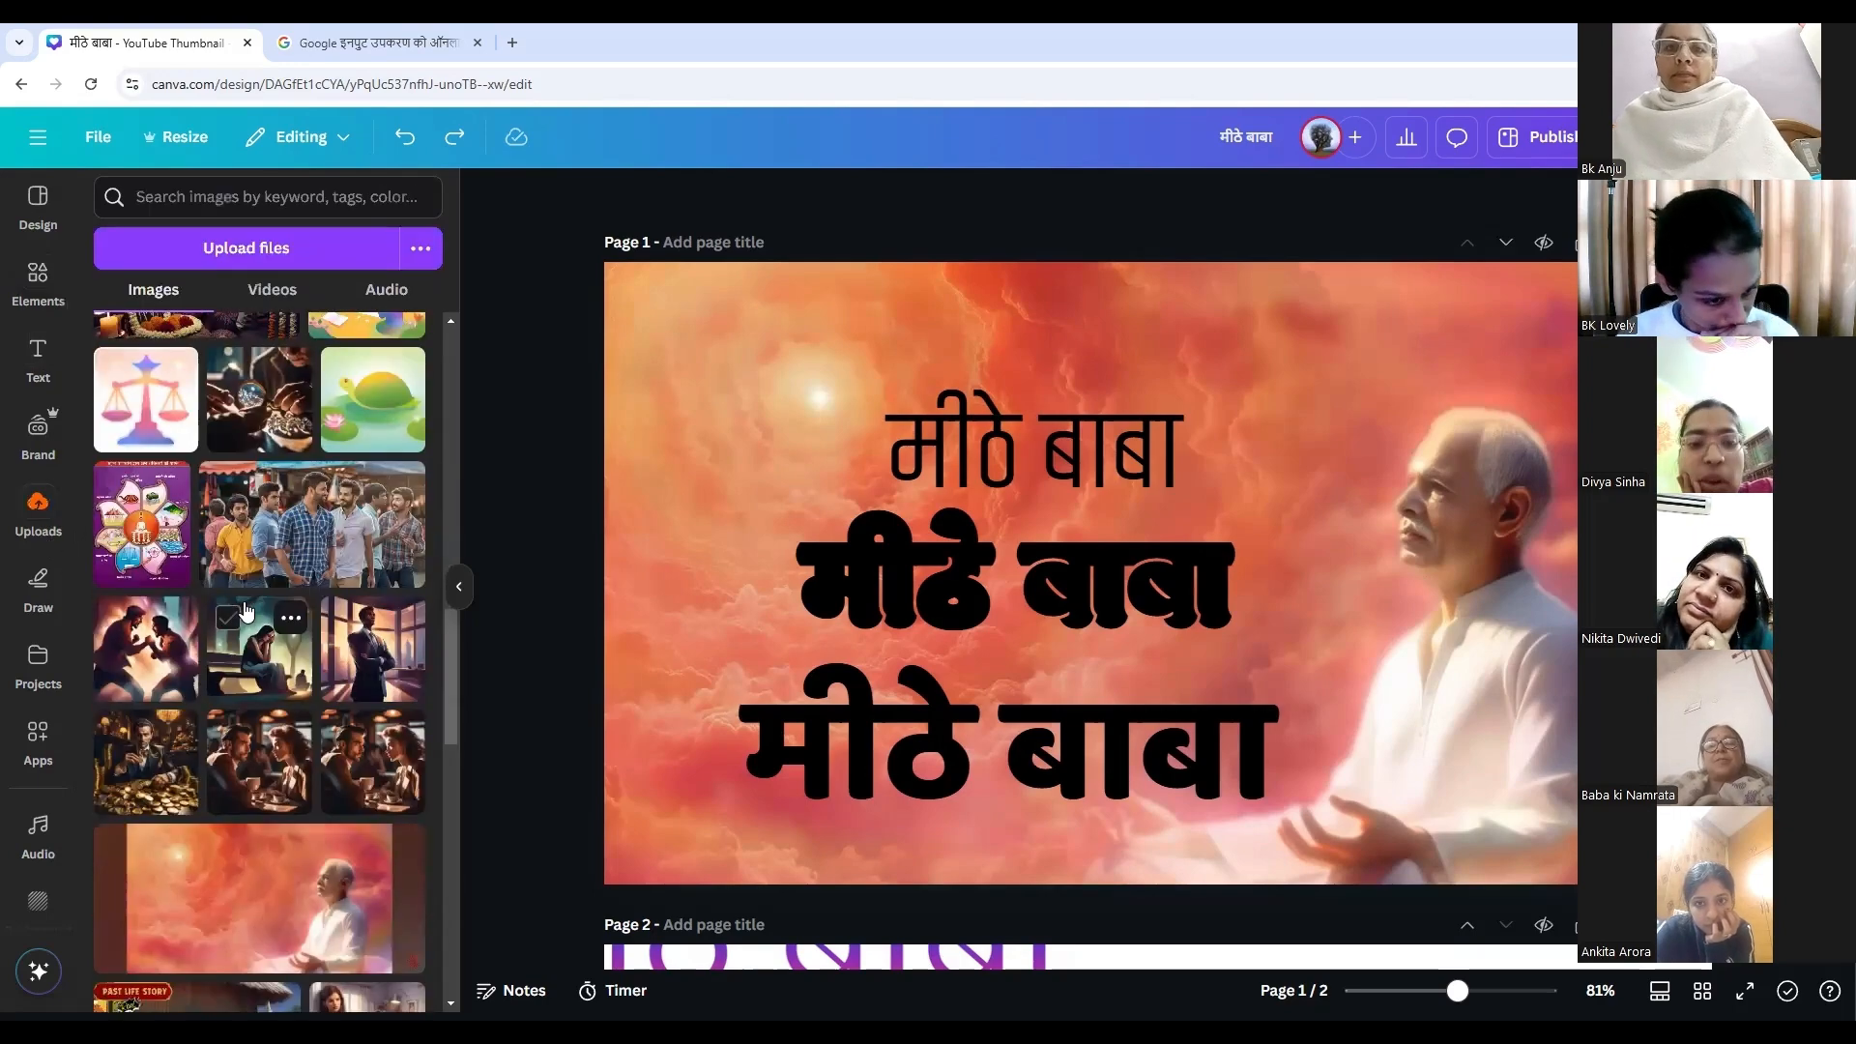
{"action": "scroll", "coordinate": [246, 611], "scroll_direction": "down", "scroll_amount": 10}
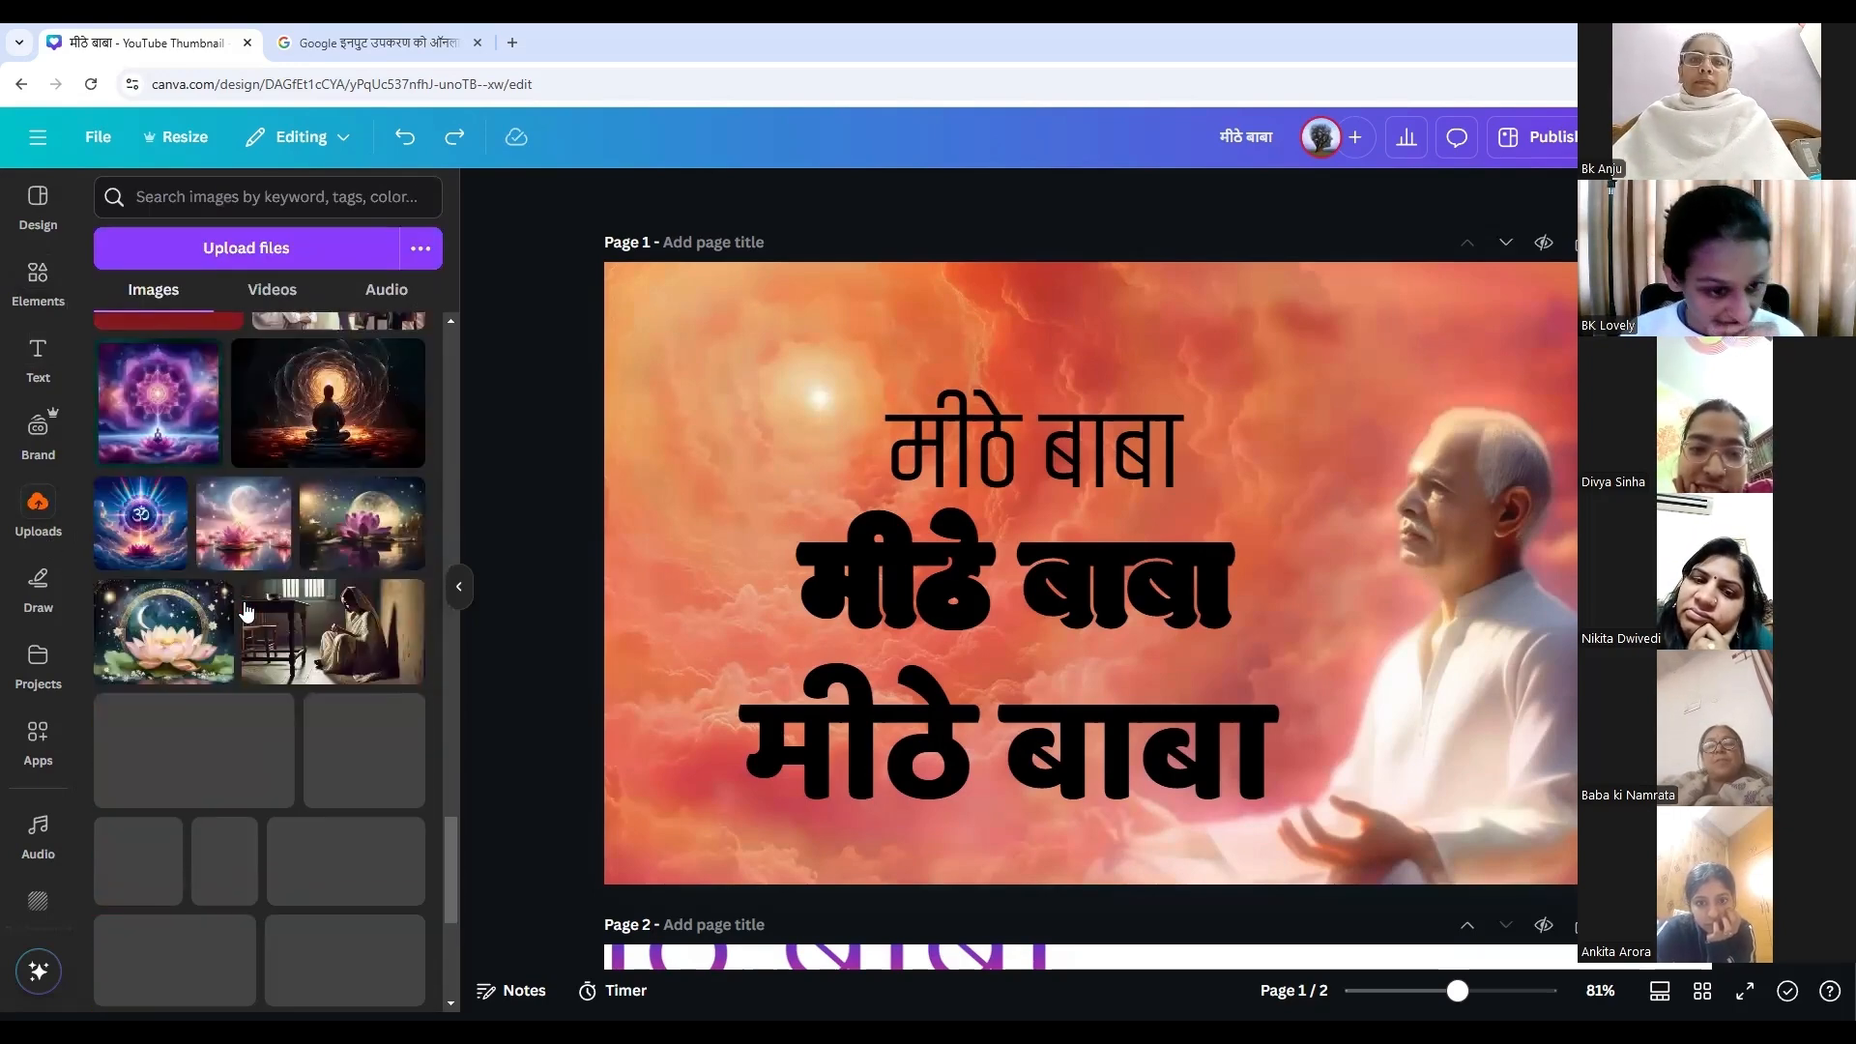
{"action": "scroll", "coordinate": [246, 610], "scroll_direction": "down", "scroll_amount": 10}
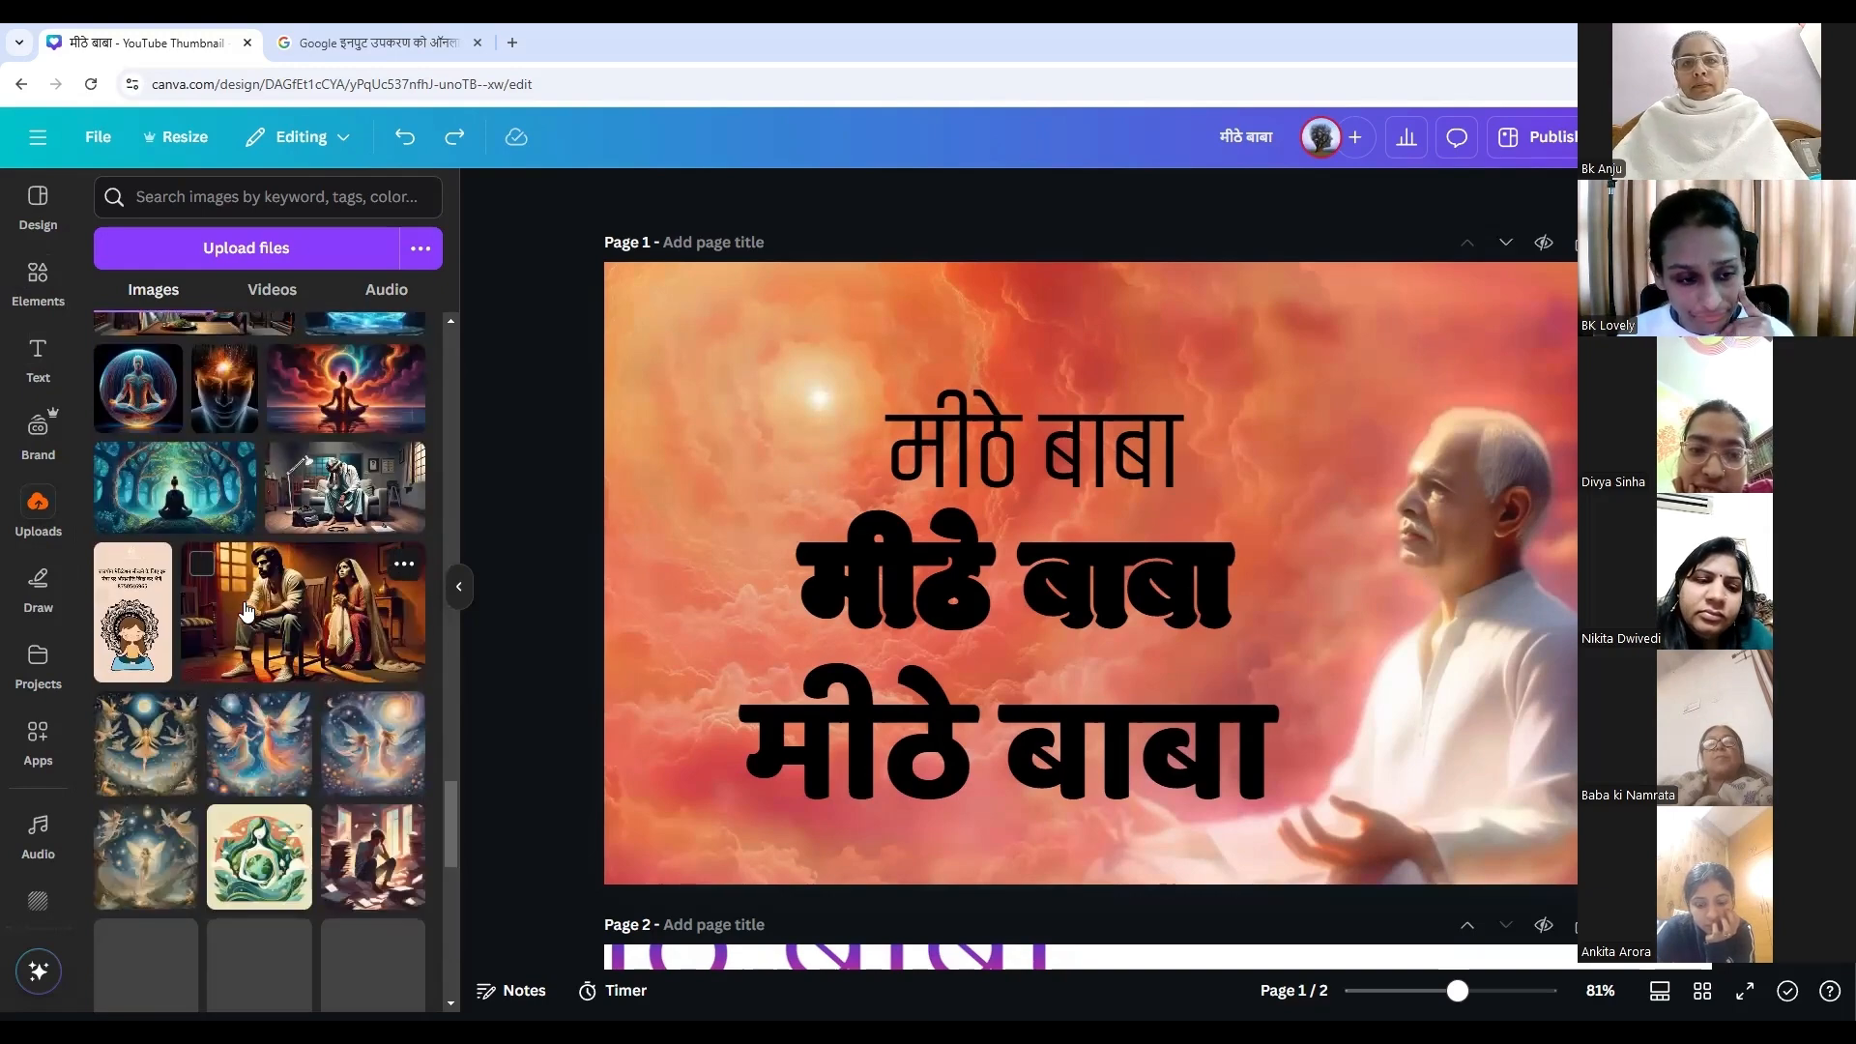
{"action": "scroll", "coordinate": [246, 614], "scroll_direction": "down", "scroll_amount": 10}
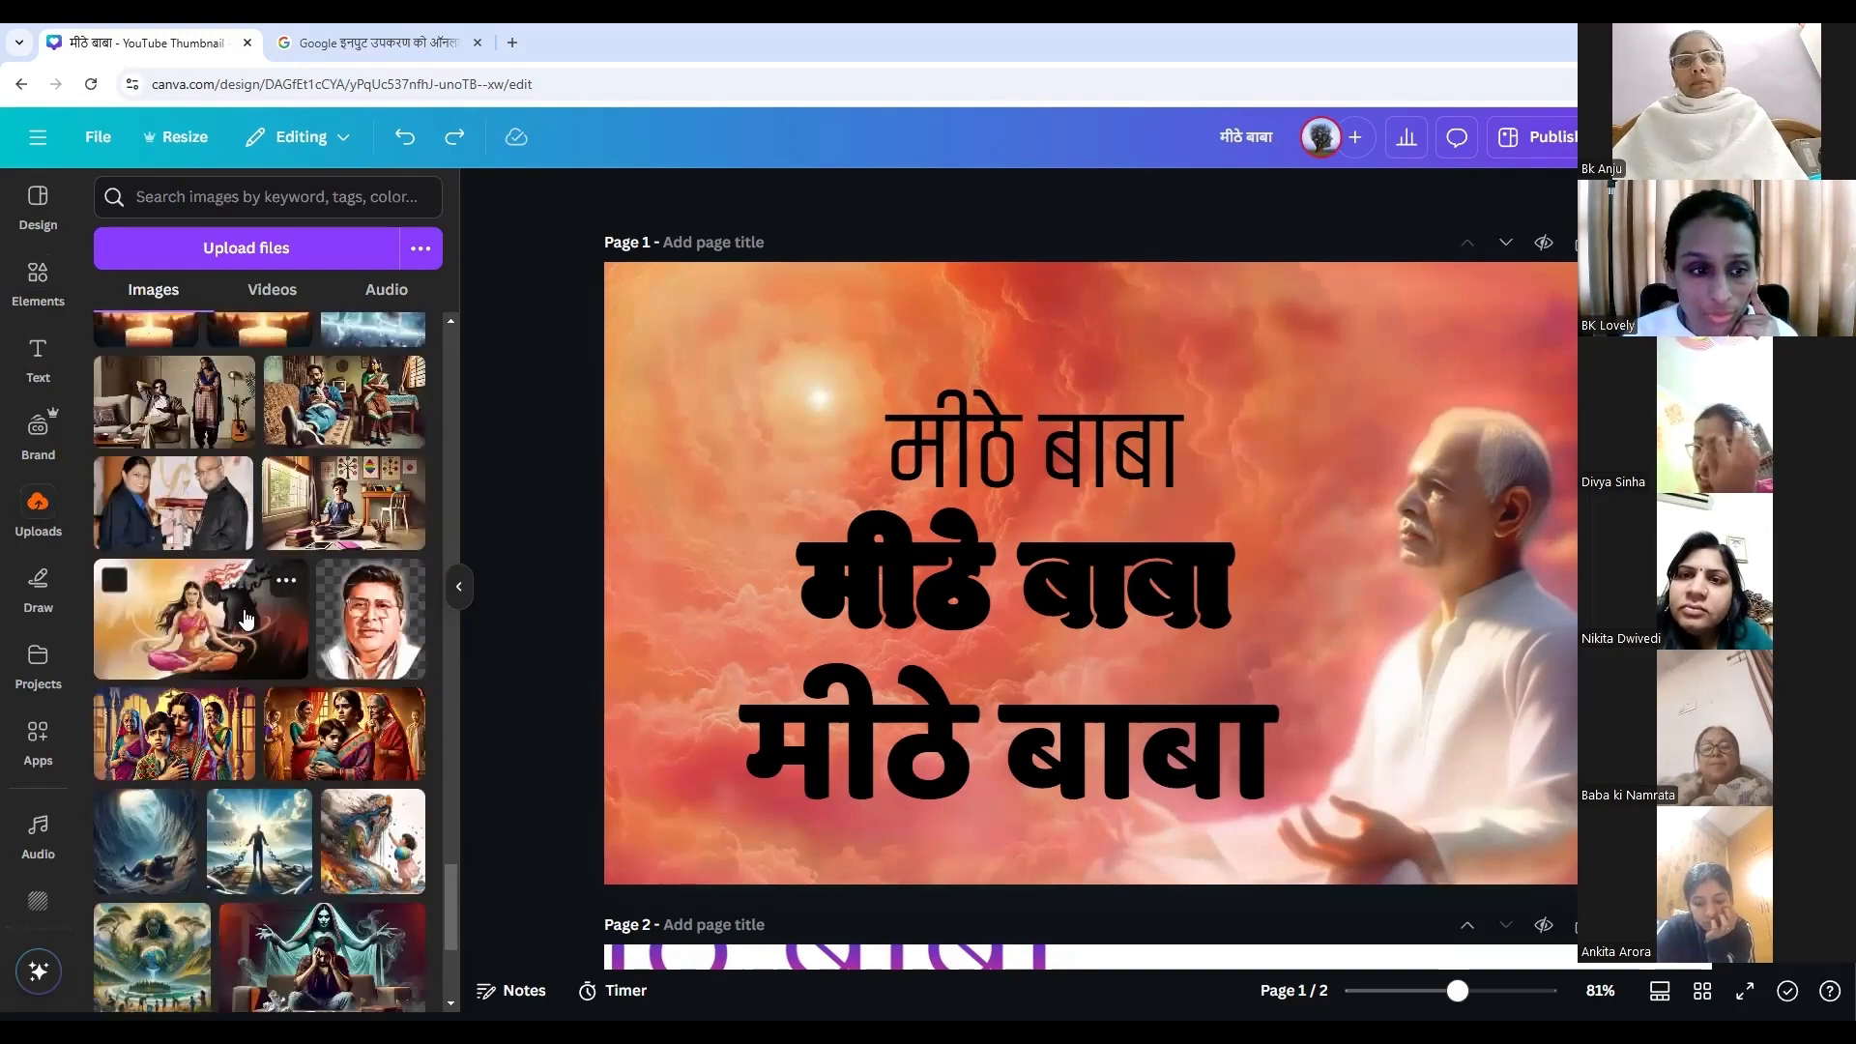
{"action": "scroll", "coordinate": [246, 619], "scroll_direction": "down", "scroll_amount": 10}
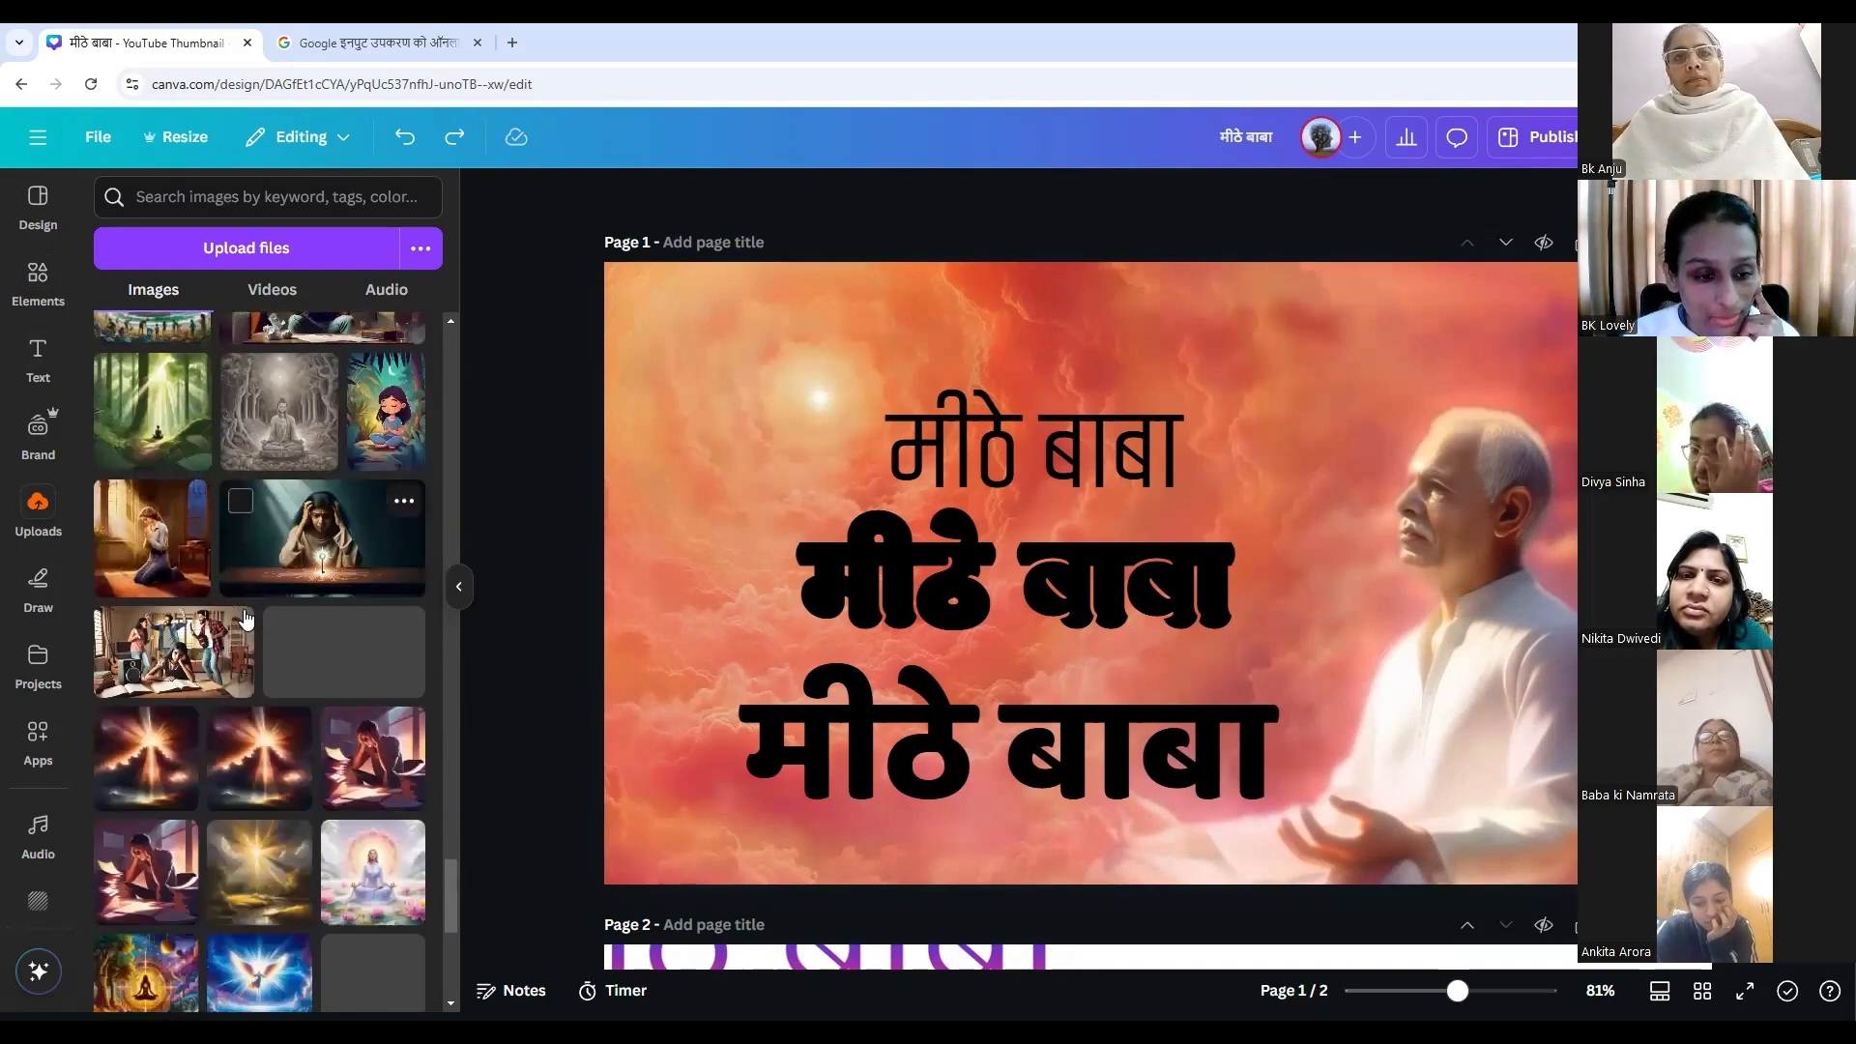
{"action": "scroll", "coordinate": [245, 619], "scroll_direction": "down", "scroll_amount": 10}
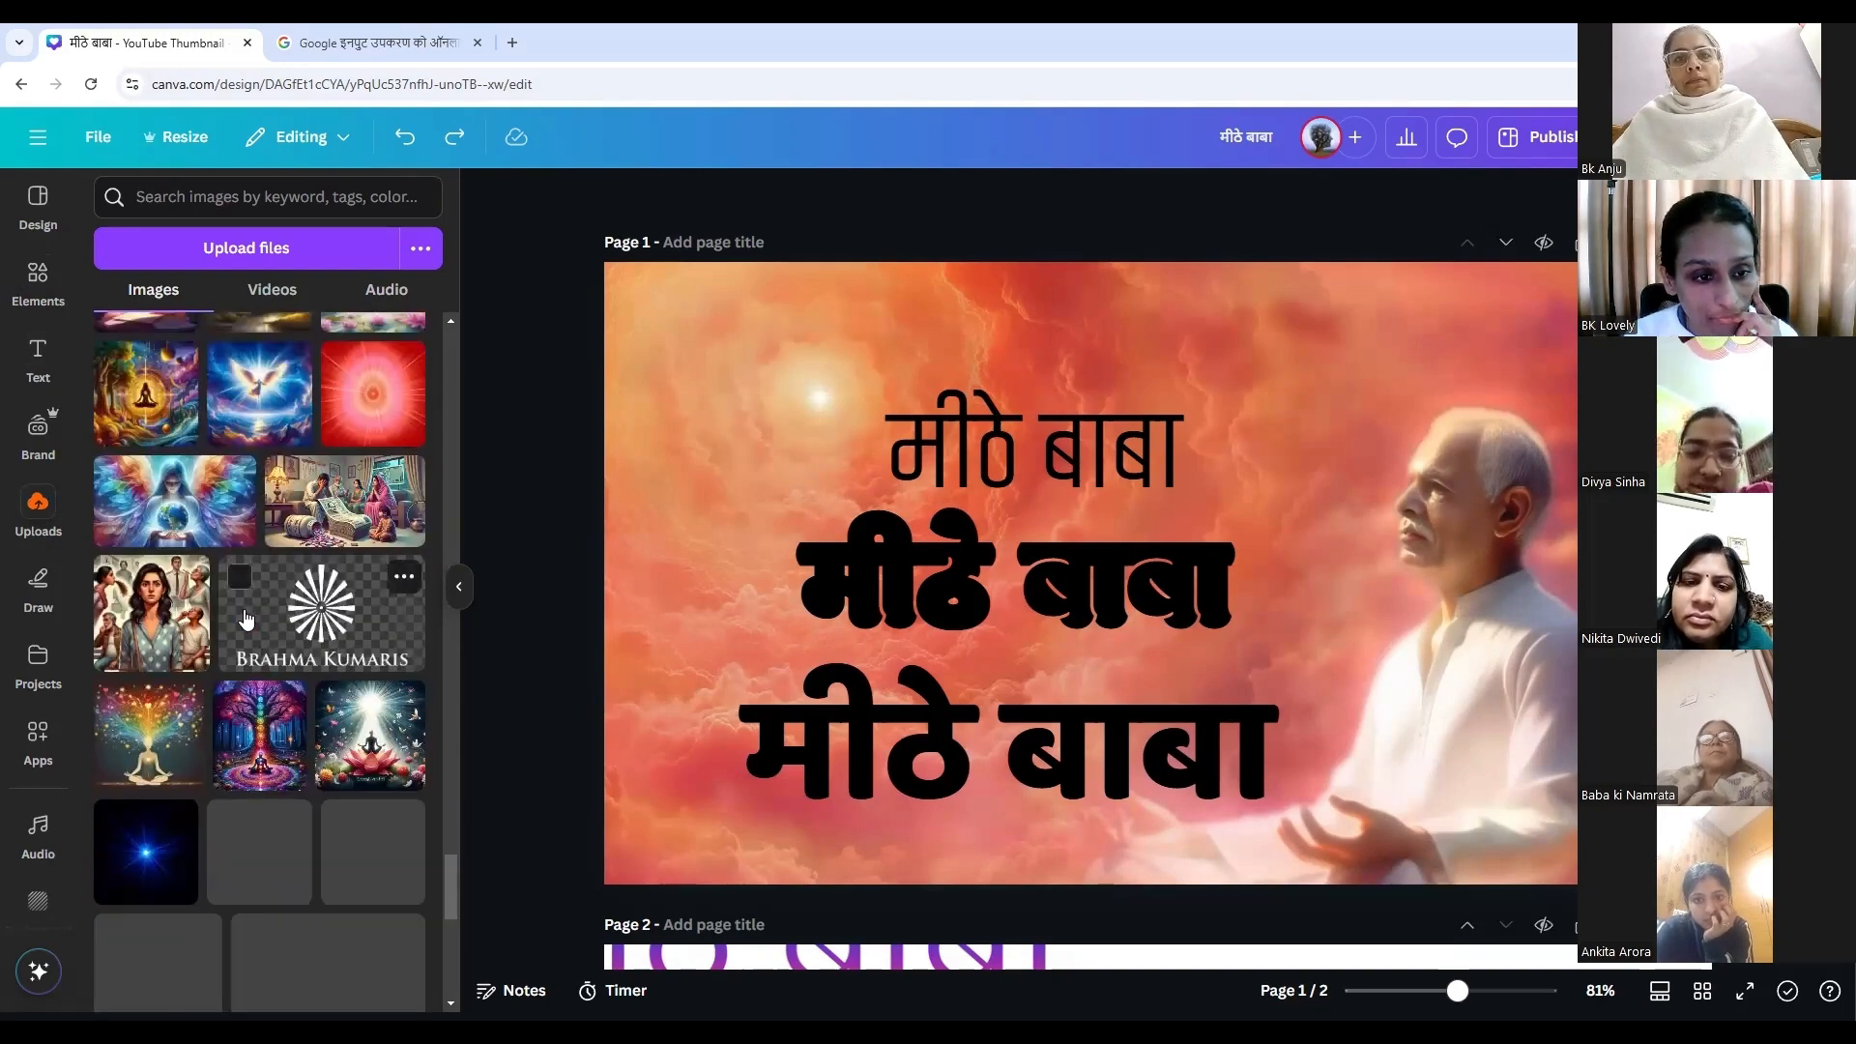
{"action": "scroll", "coordinate": [245, 619], "scroll_direction": "down", "scroll_amount": 10}
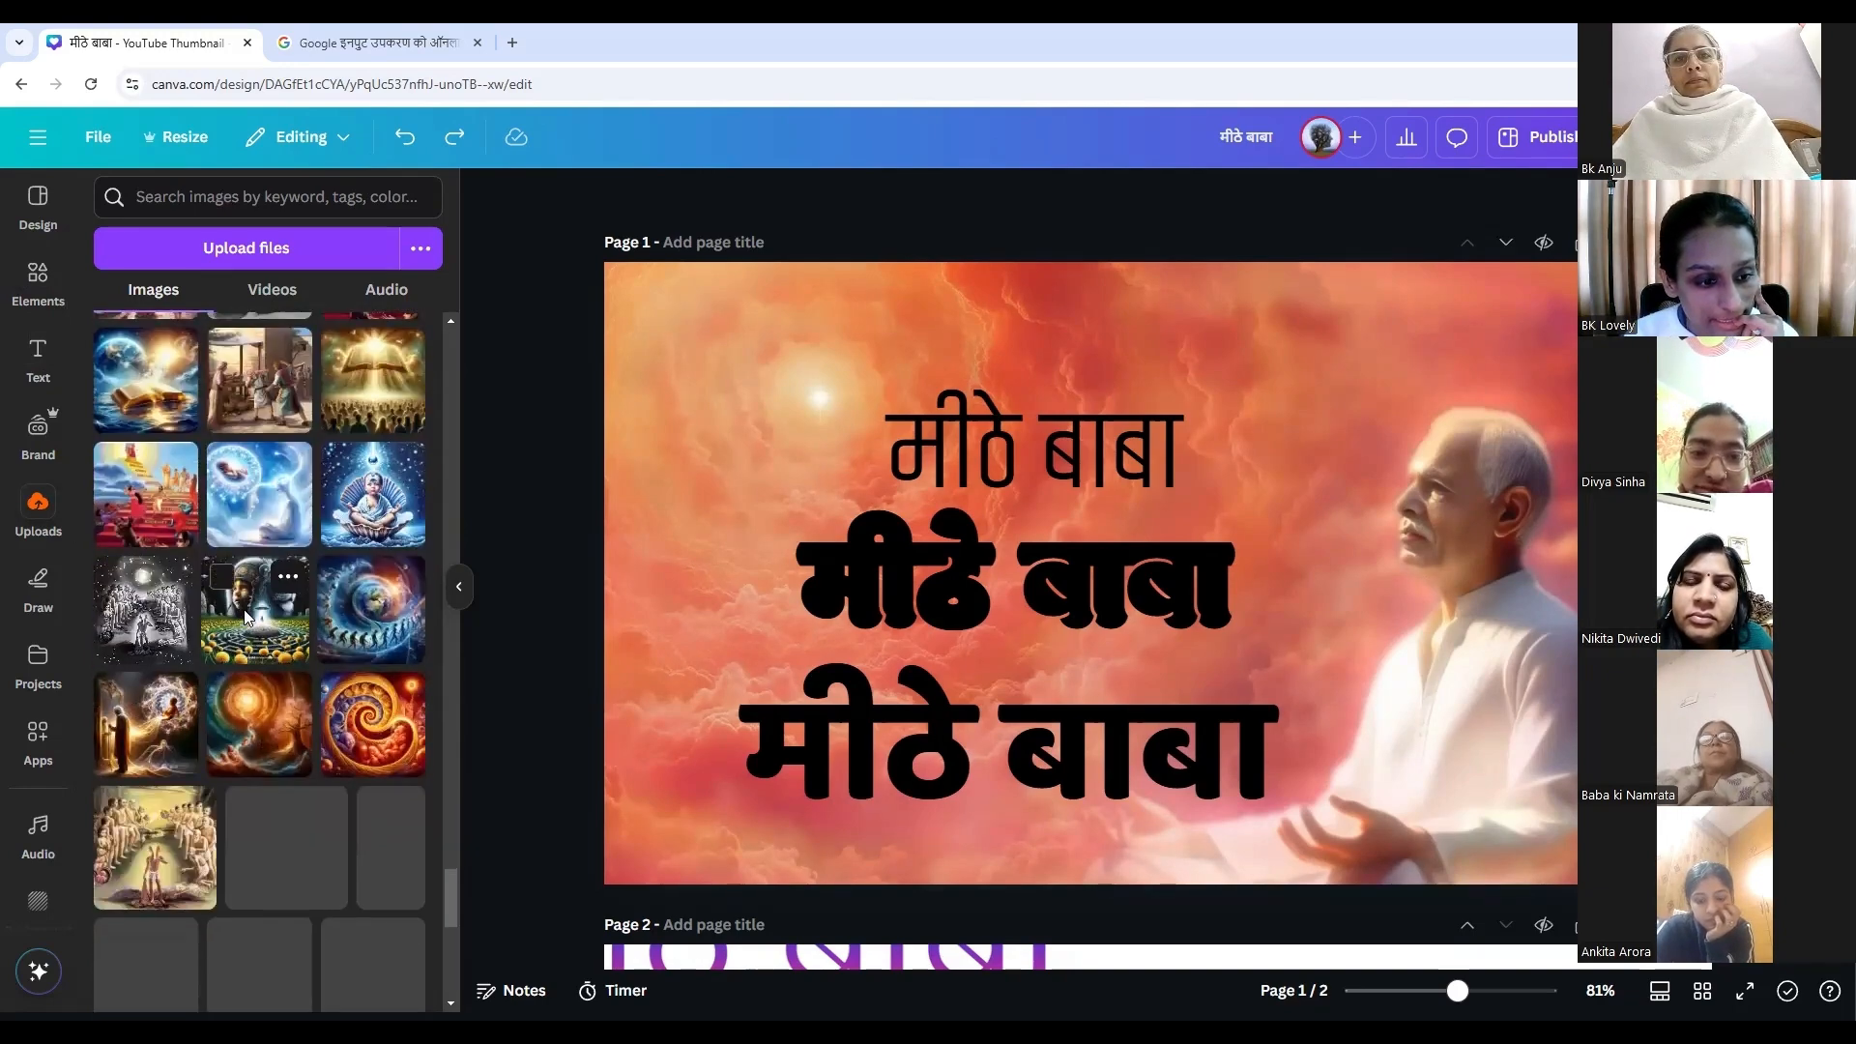
{"action": "scroll", "coordinate": [245, 619], "scroll_direction": "down", "scroll_amount": 10}
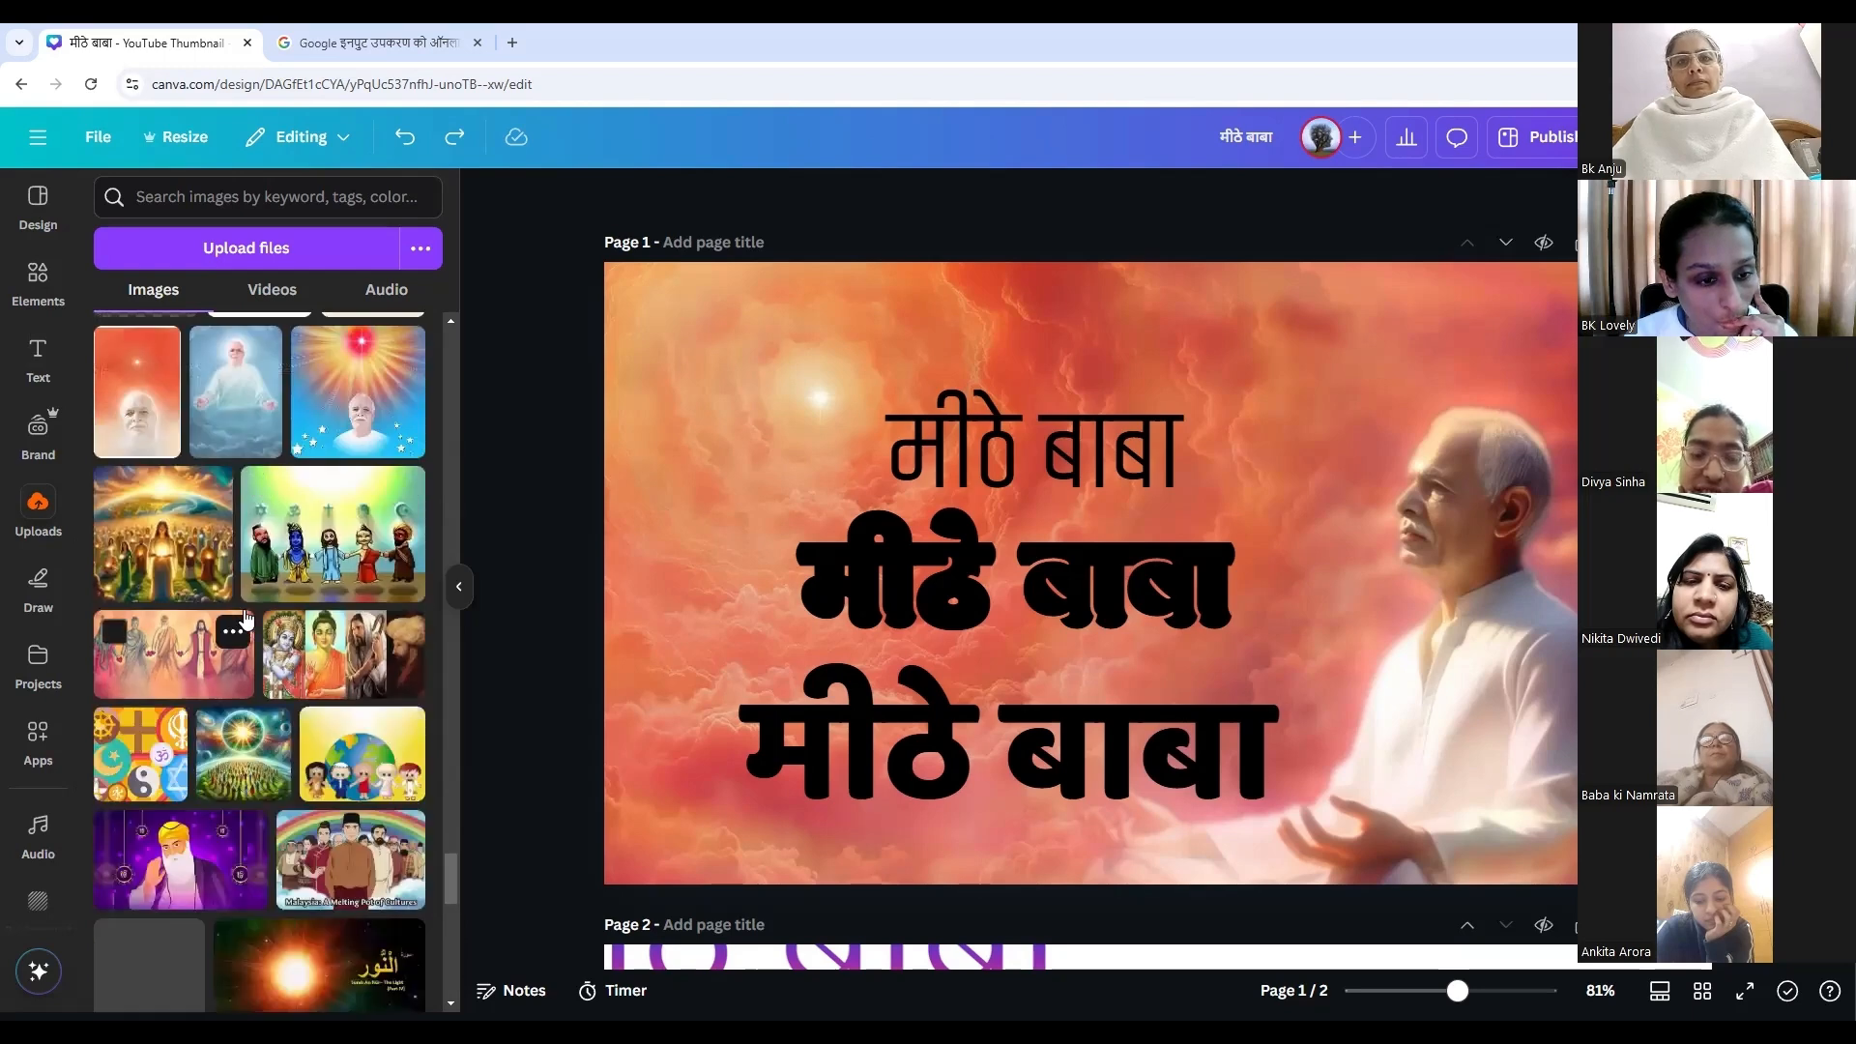
{"action": "scroll", "coordinate": [245, 619], "scroll_direction": "down", "scroll_amount": 5}
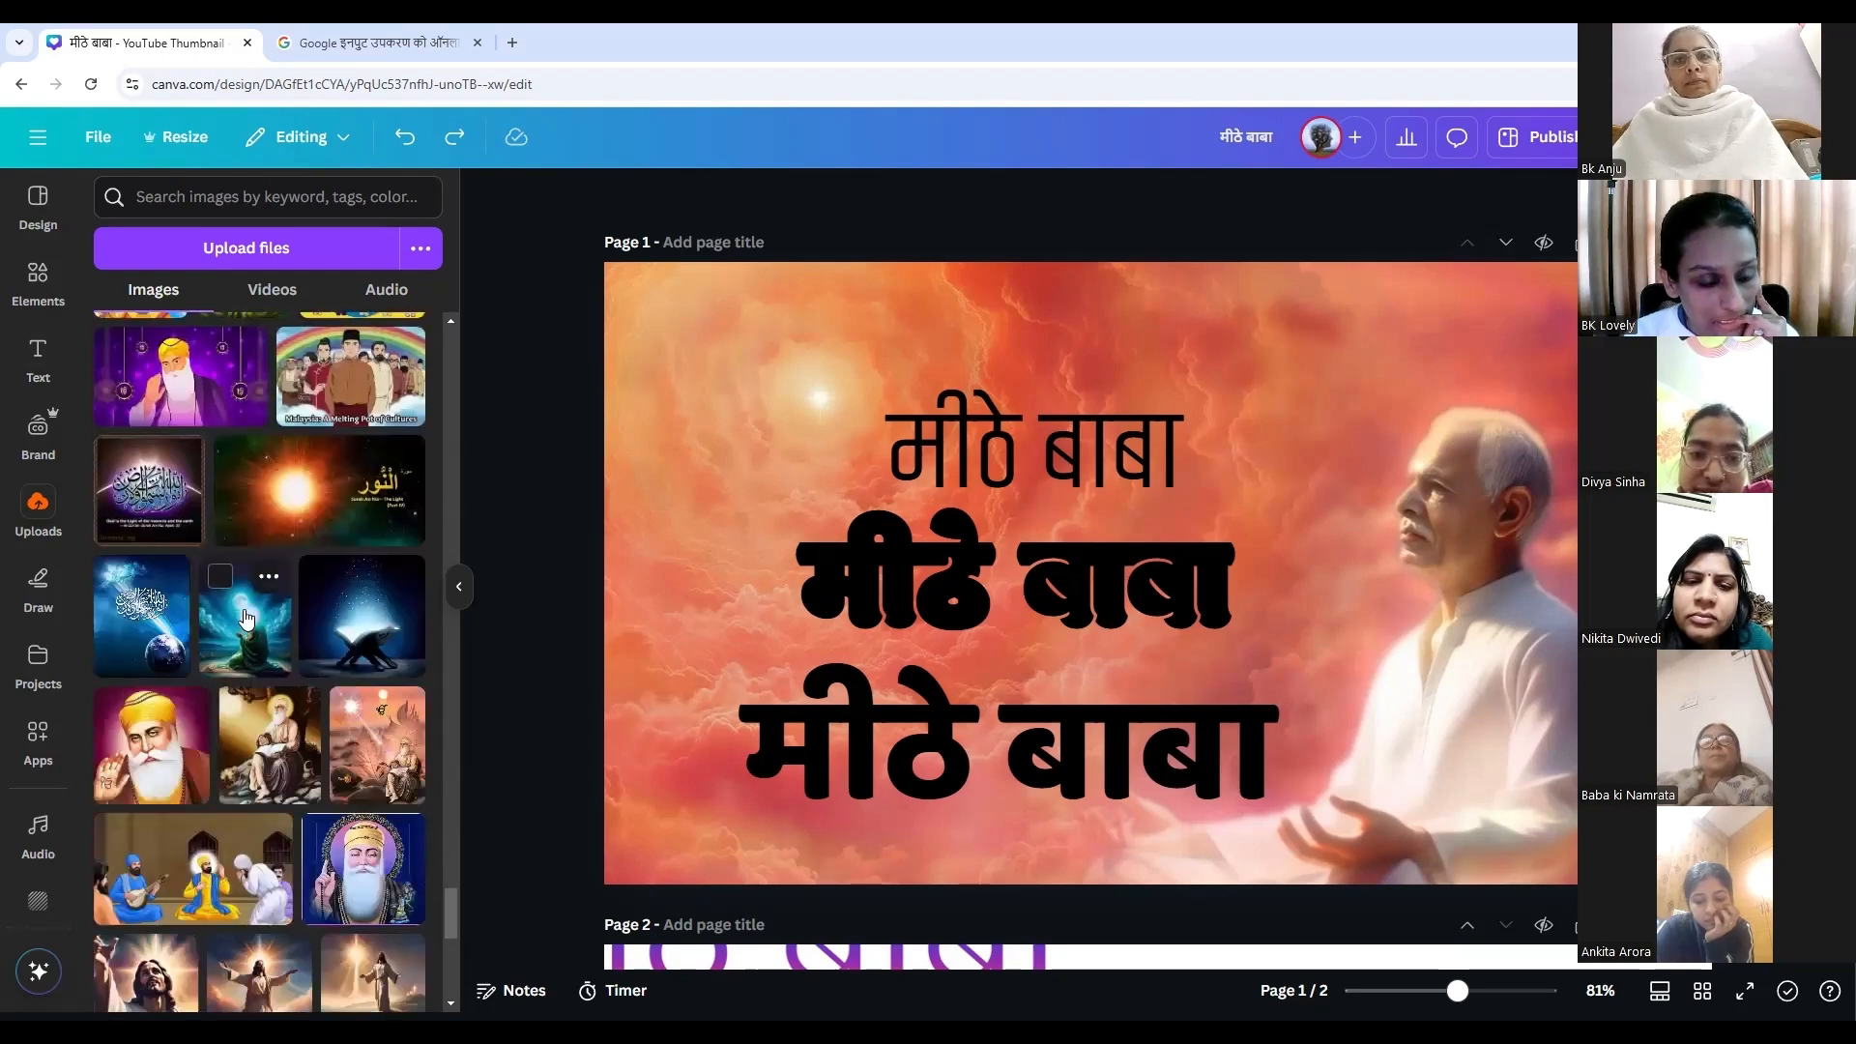
{"action": "scroll", "coordinate": [246, 619], "scroll_direction": "down", "scroll_amount": 3}
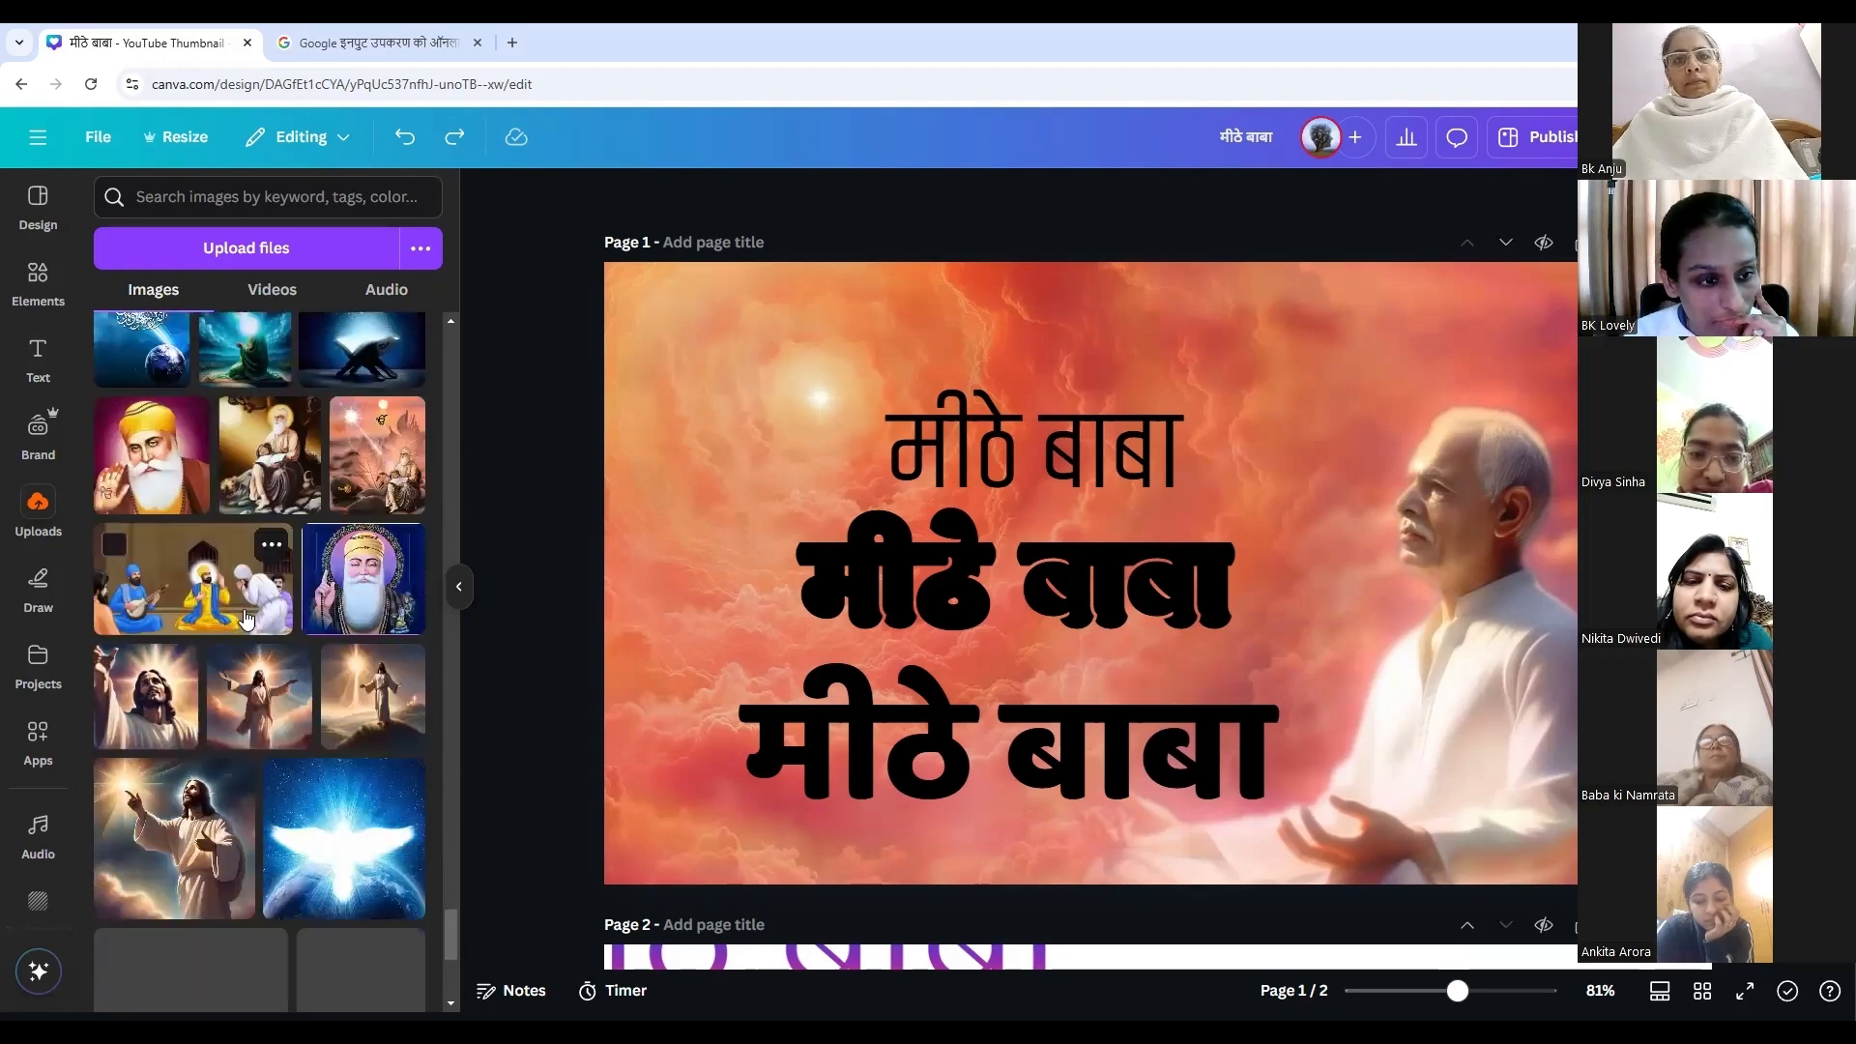
{"action": "left_click", "coordinate": [169, 497]}
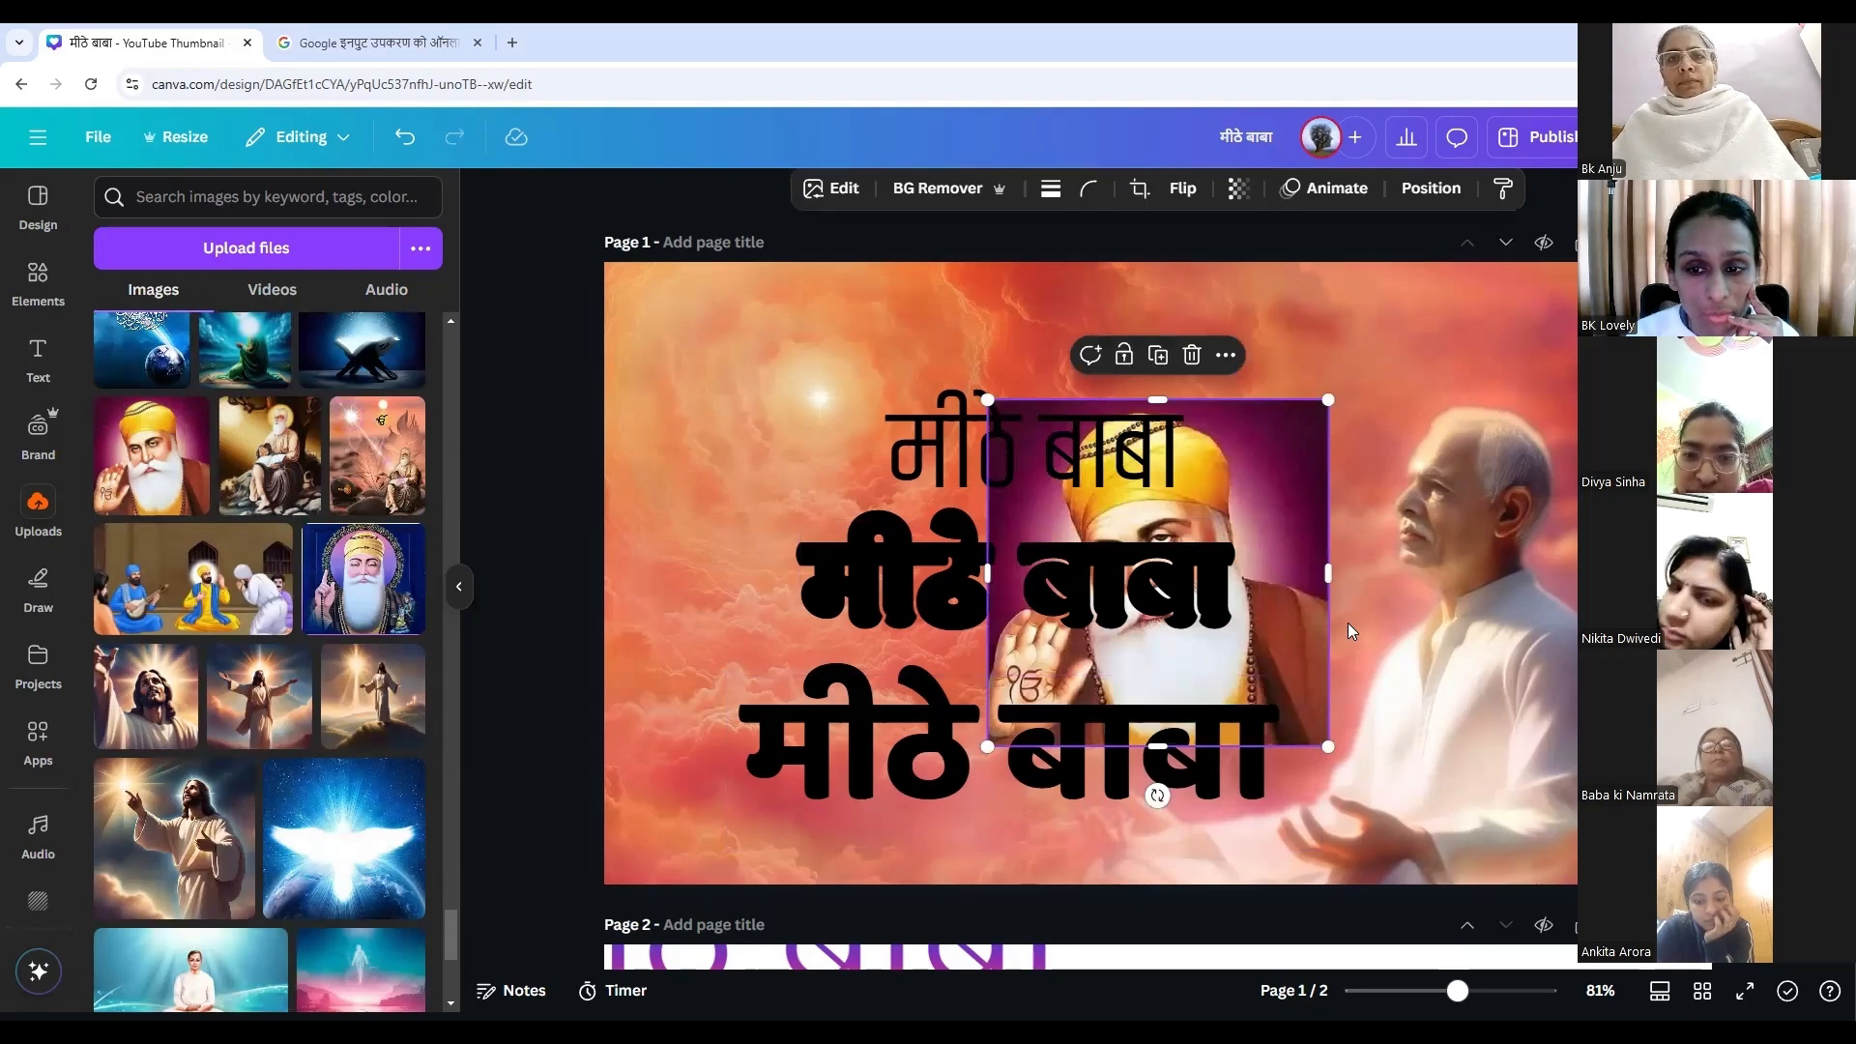
Place the turbaned saint's portrait in page 1's lower-left corner and move the two bold "मीठे बाबा" texts upward to clear it.
{"action": "left_click_drag", "start_coordinate": [1268, 442], "coordinate": [781, 572]}
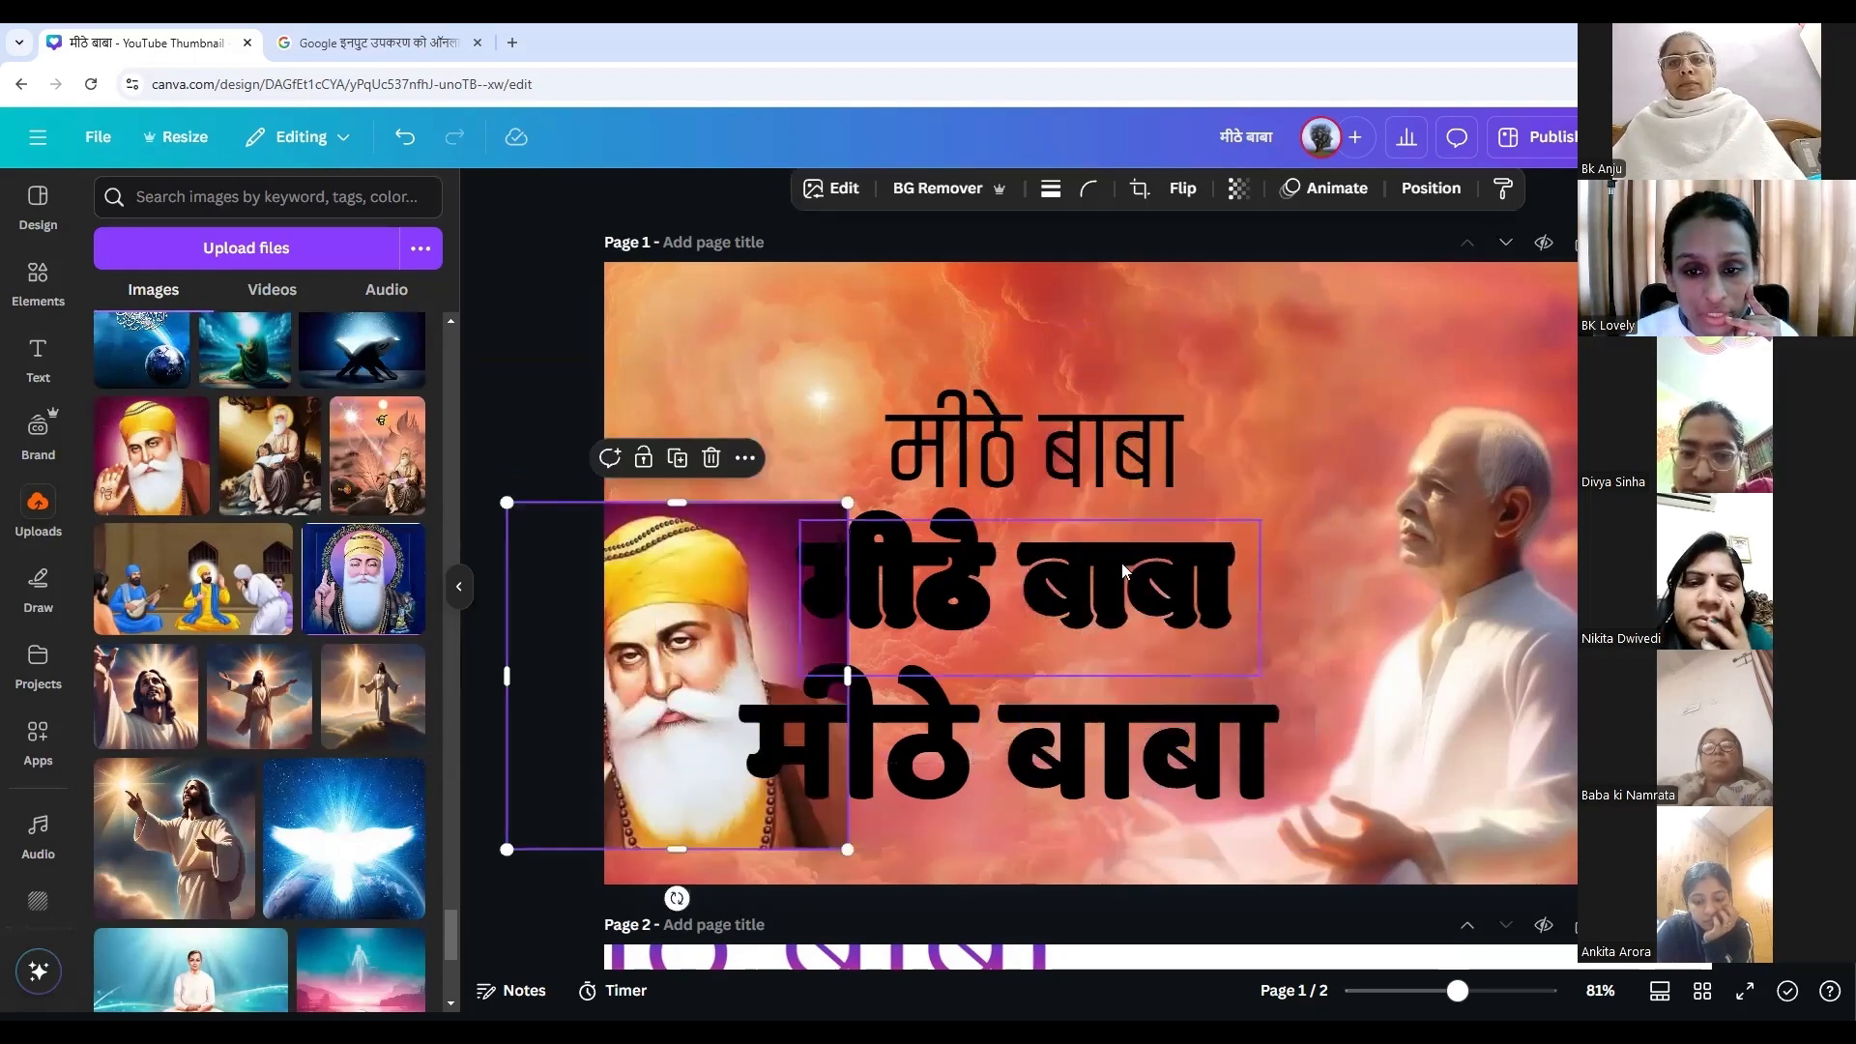
{"action": "left_click_drag", "start_coordinate": [967, 580], "coordinate": [981, 343]}
{"action": "left_click_drag", "start_coordinate": [1223, 747], "coordinate": [1344, 544]}
{"action": "left_click_drag", "start_coordinate": [745, 738], "coordinate": [850, 776]}
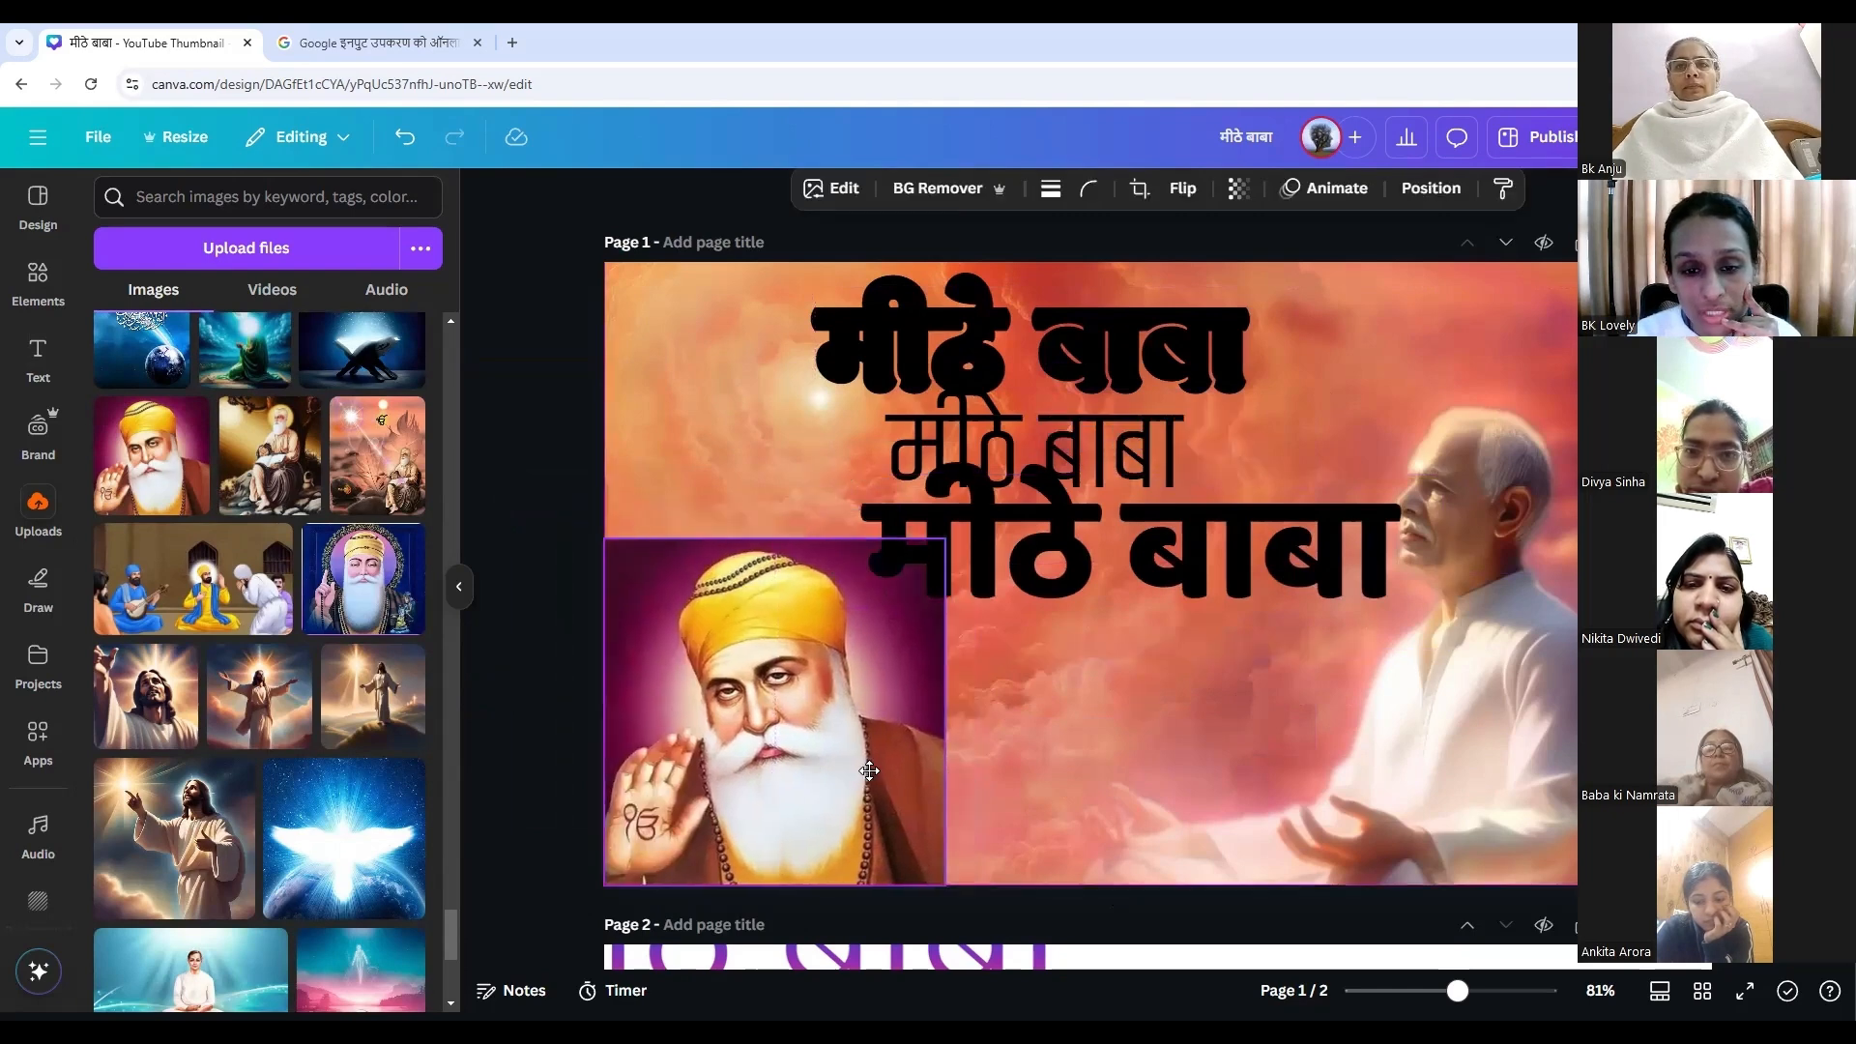
Remove the background from the turbaned saint's portrait and align the cutout flush with page 1's lower-left corner.
{"action": "left_click", "coordinate": [1138, 723]}
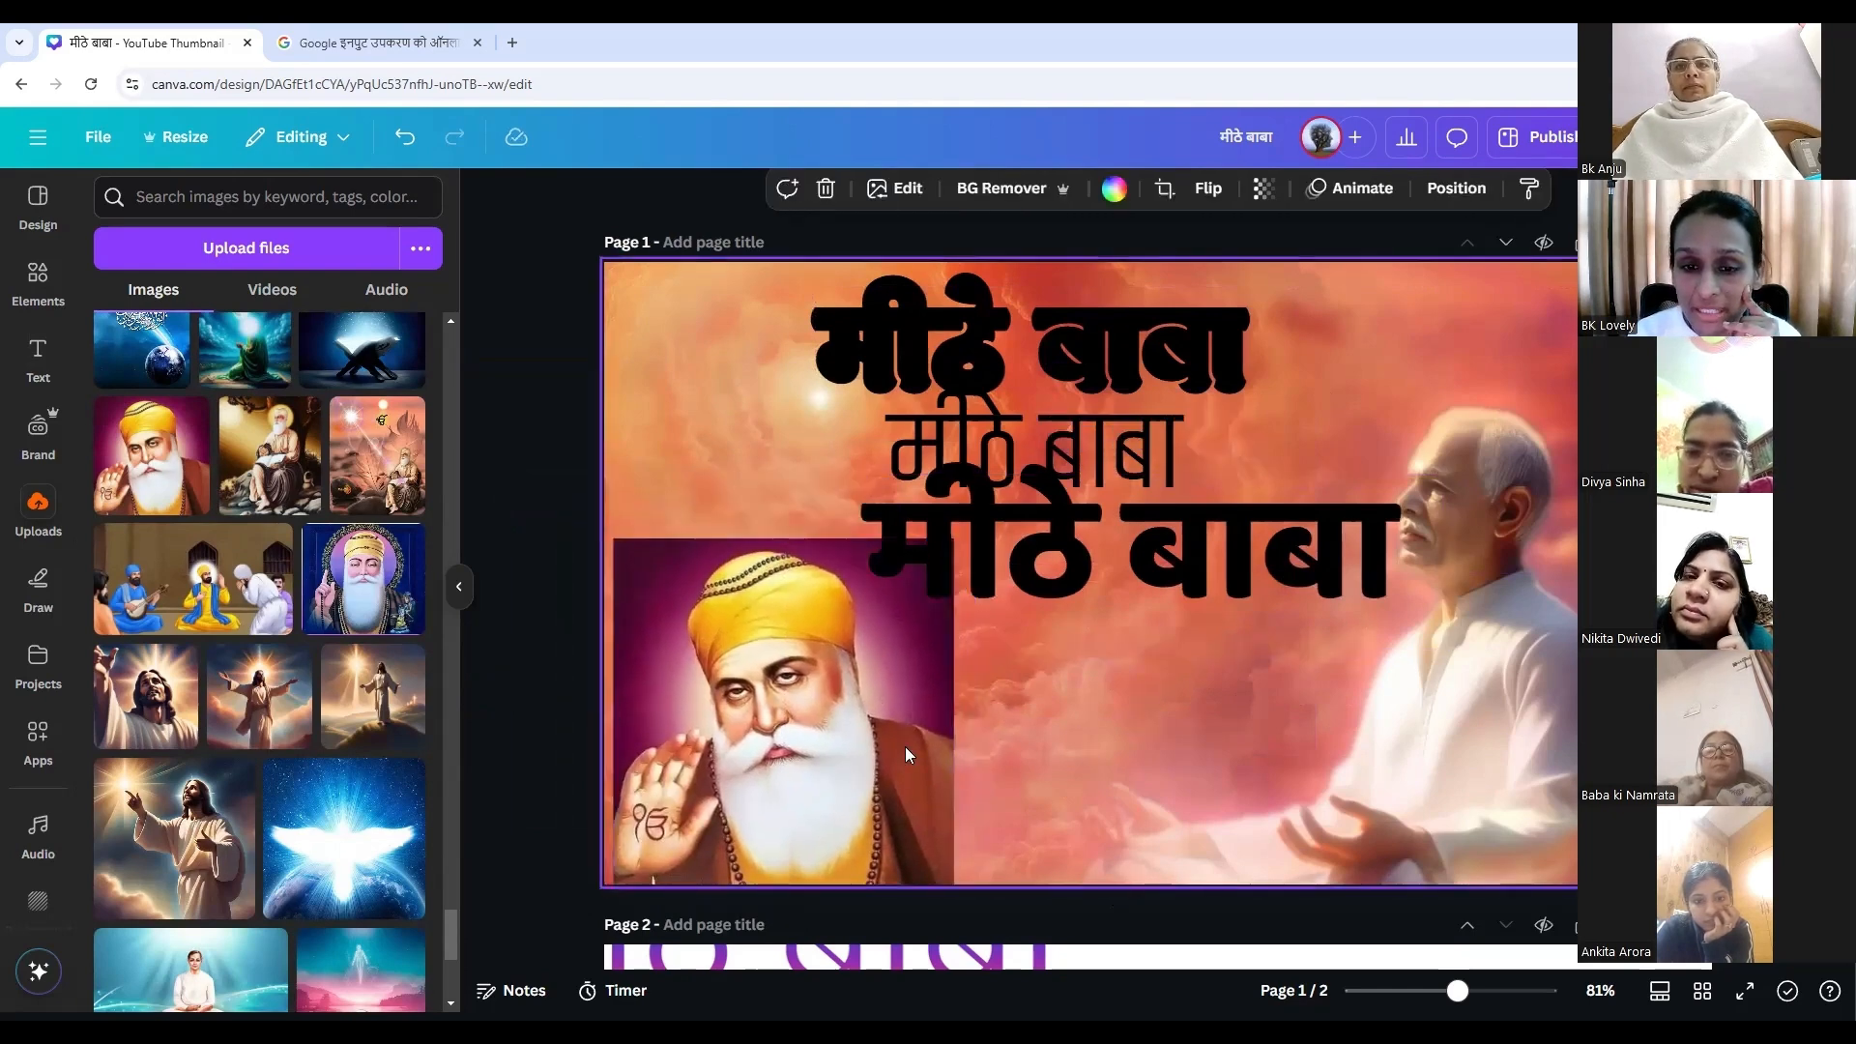
{"action": "left_click", "coordinate": [863, 750]}
{"action": "left_click_drag", "start_coordinate": [863, 750], "coordinate": [878, 708]}
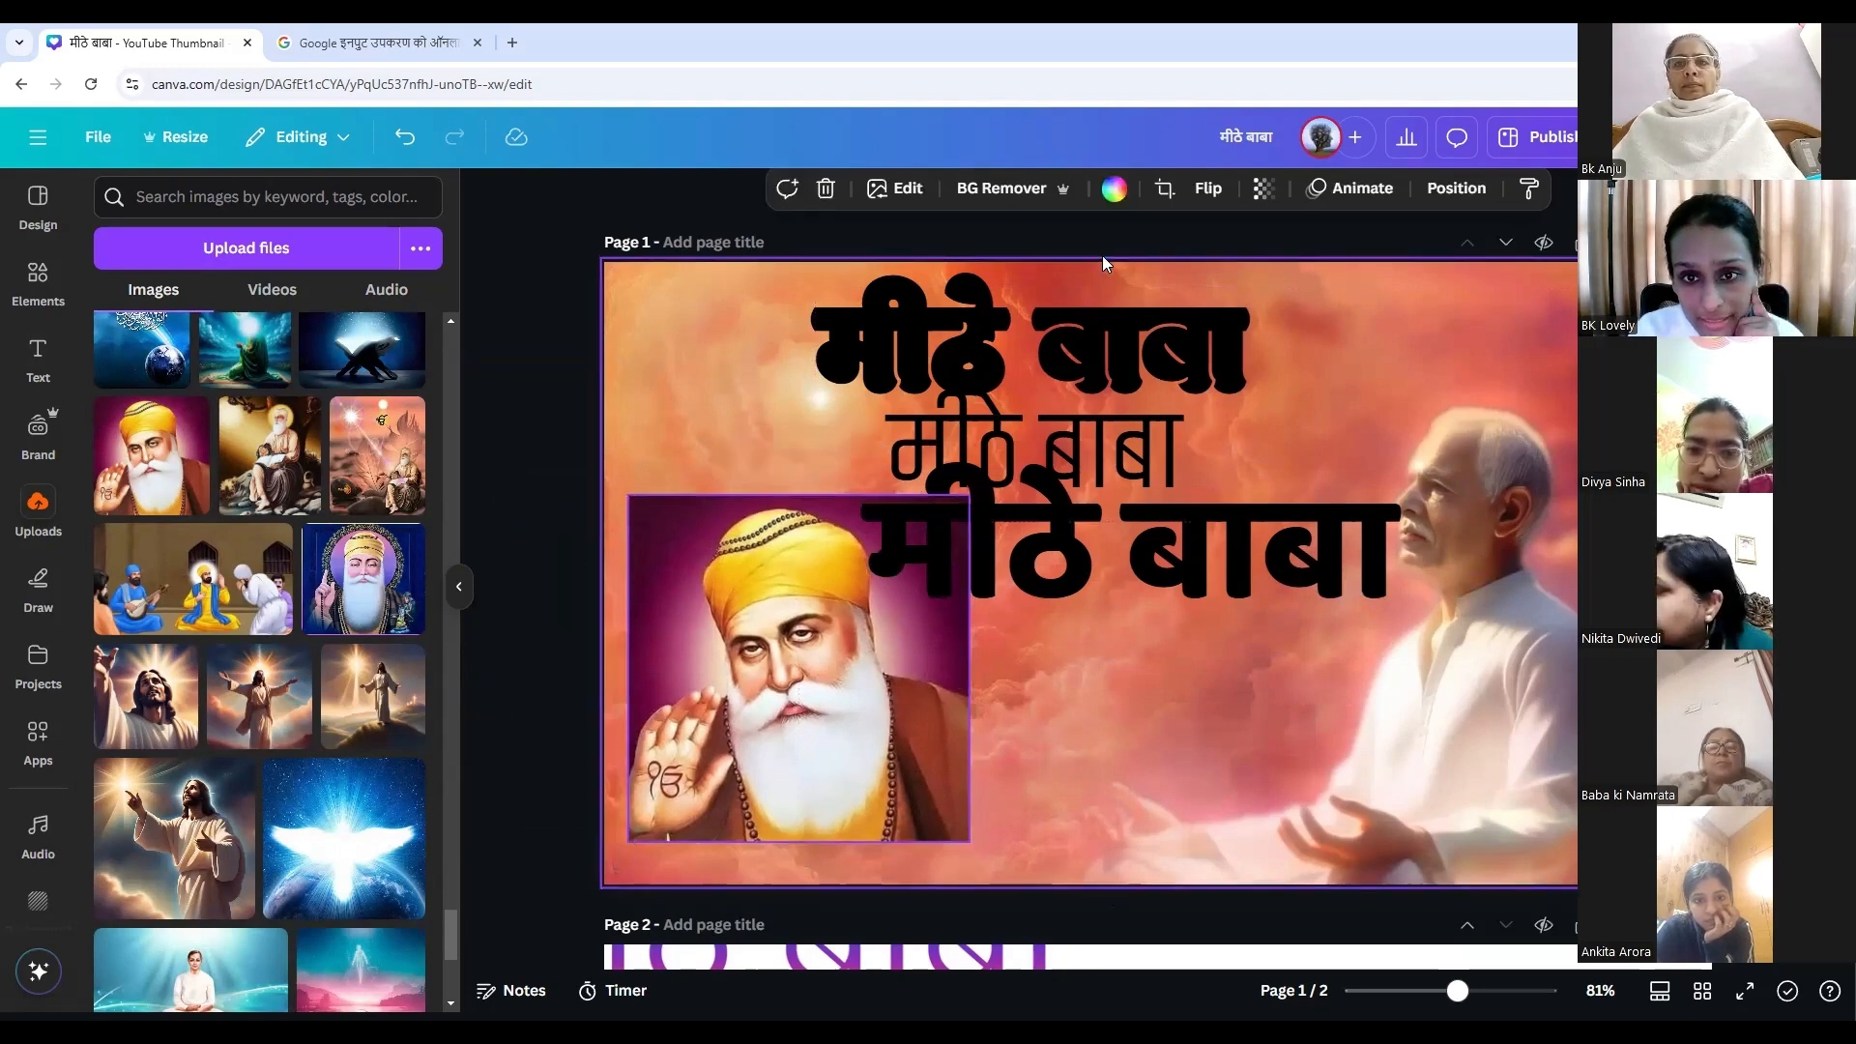
{"action": "left_click", "coordinate": [956, 185]}
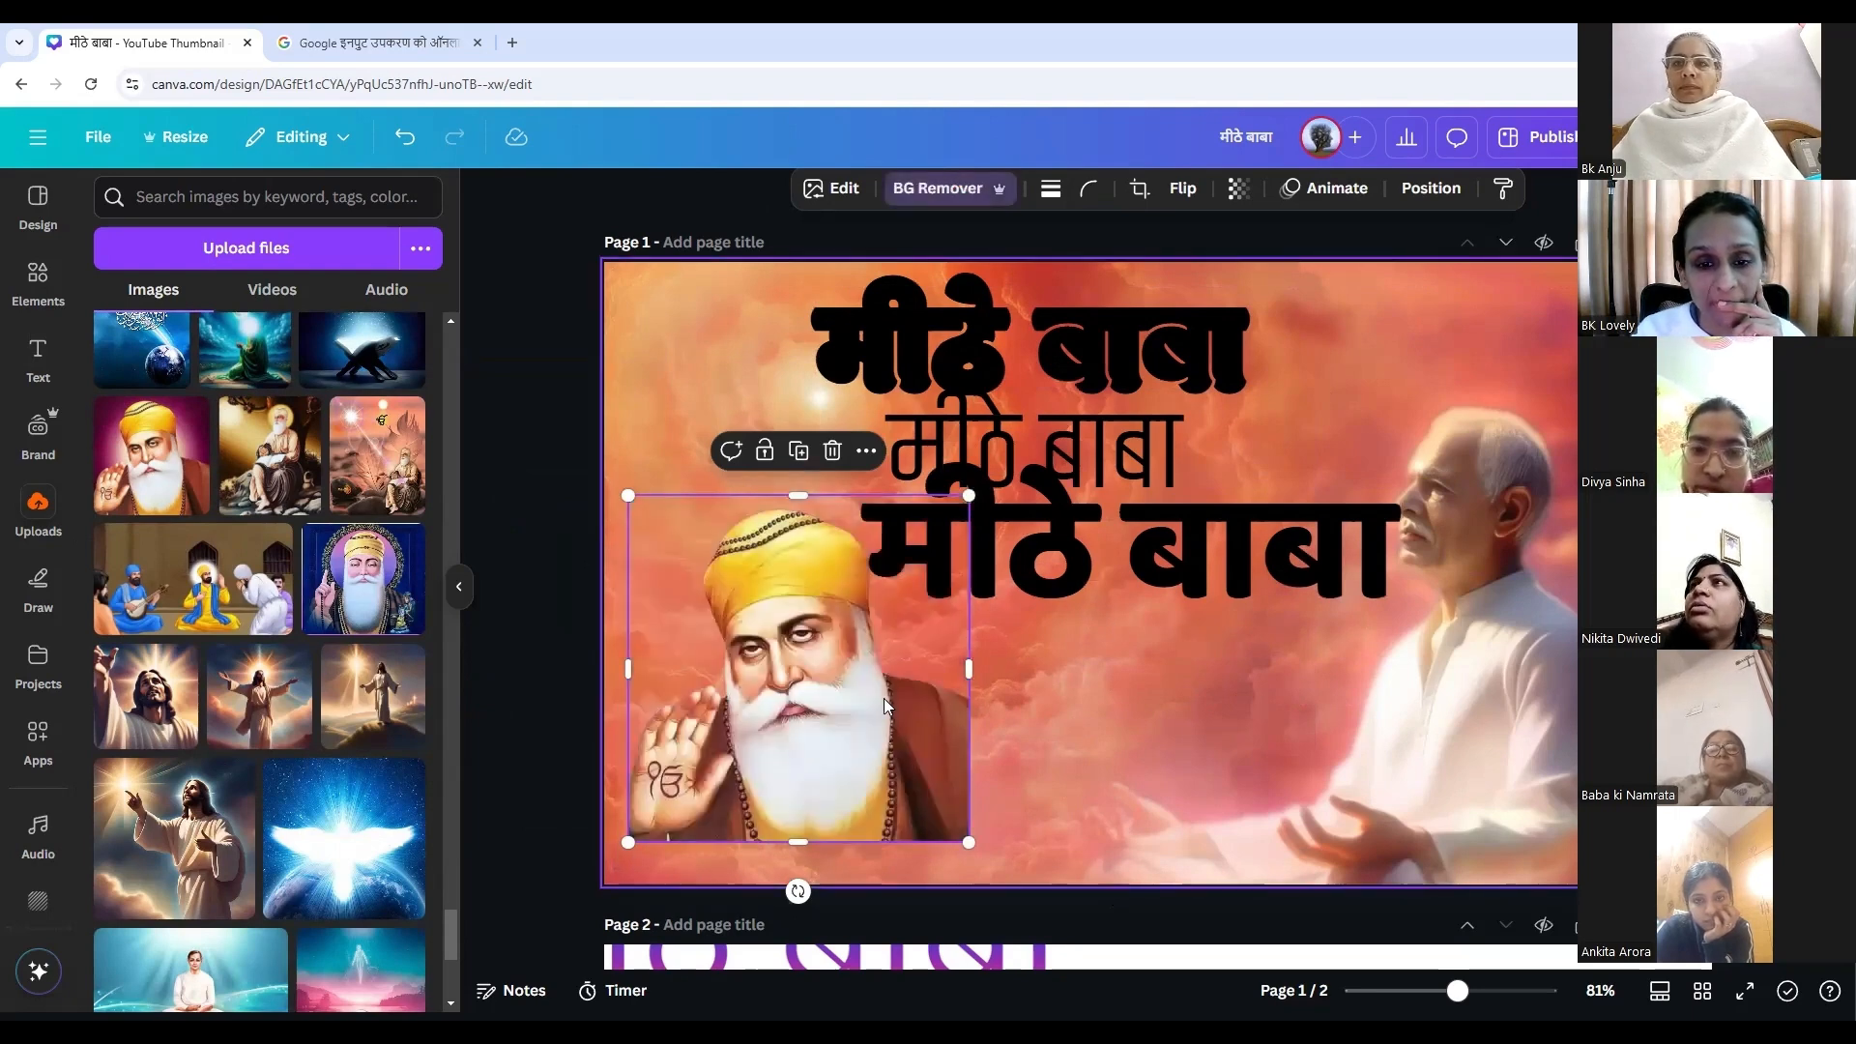
{"action": "left_click_drag", "start_coordinate": [886, 706], "coordinate": [778, 786]}
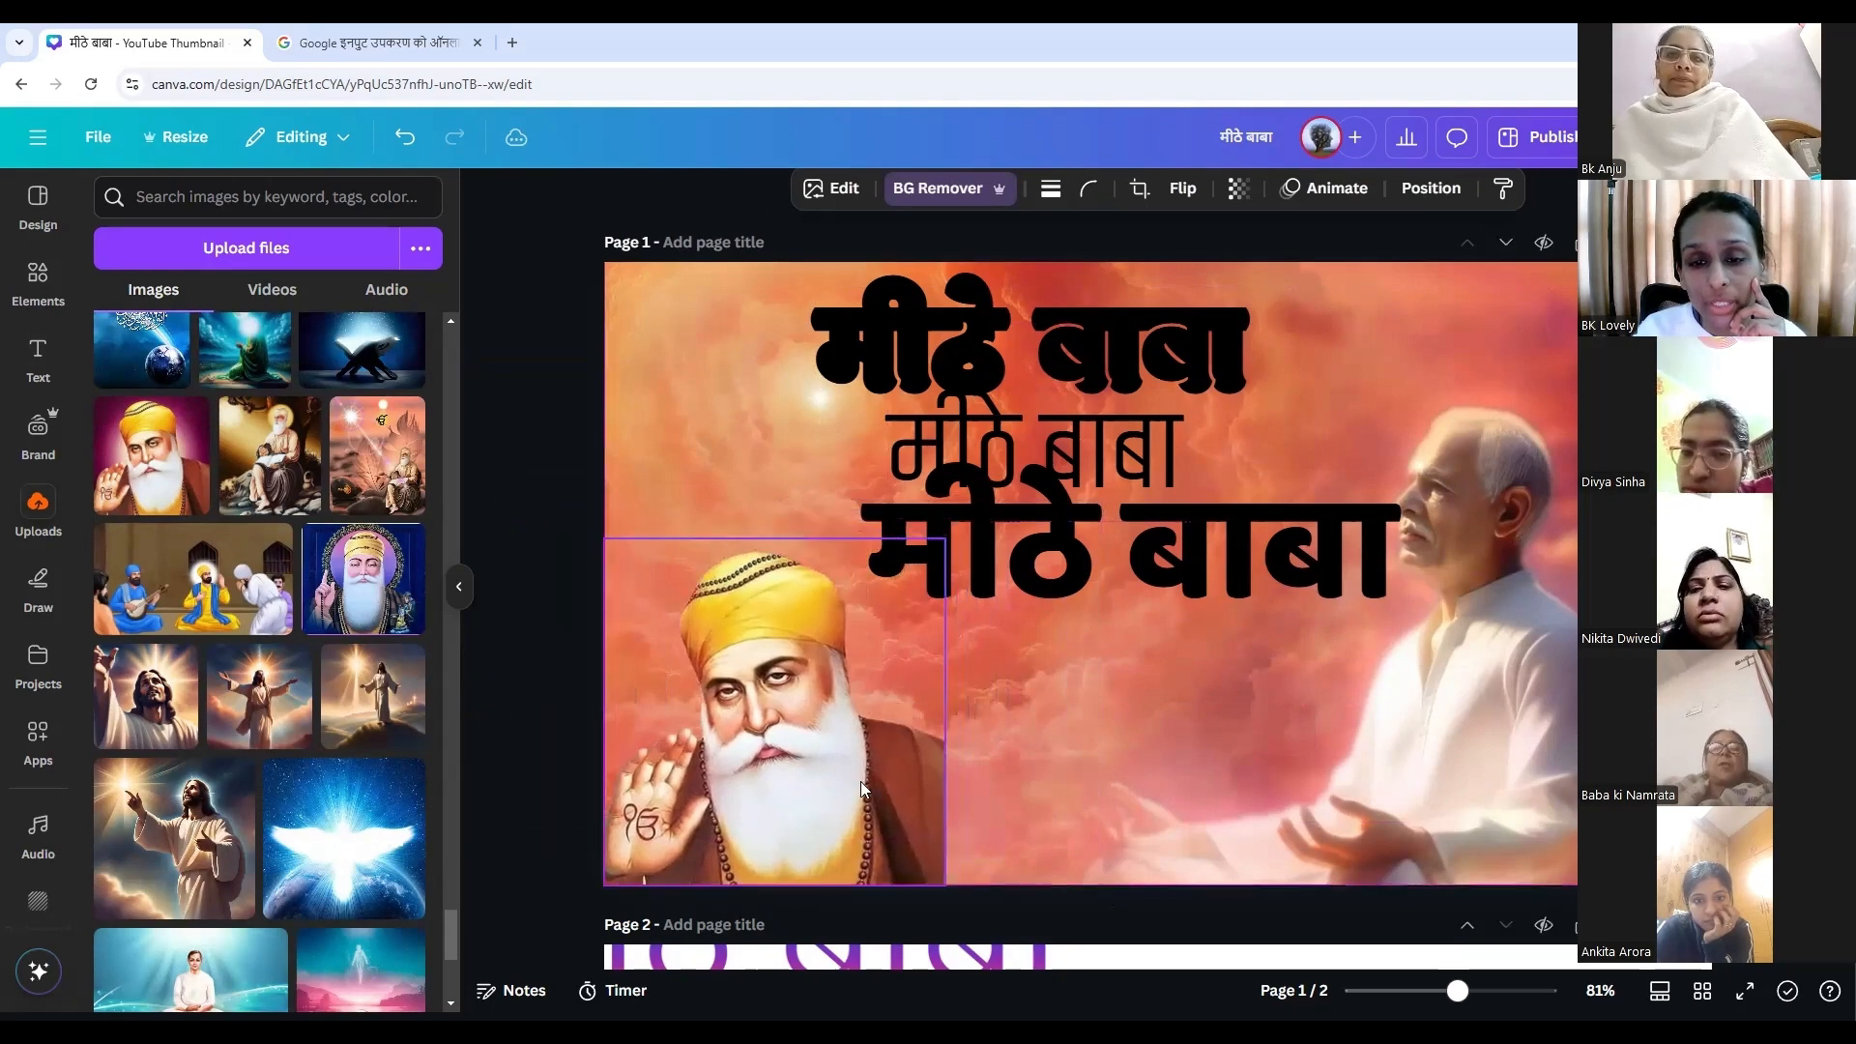
{"action": "left_click", "coordinate": [1025, 781]}
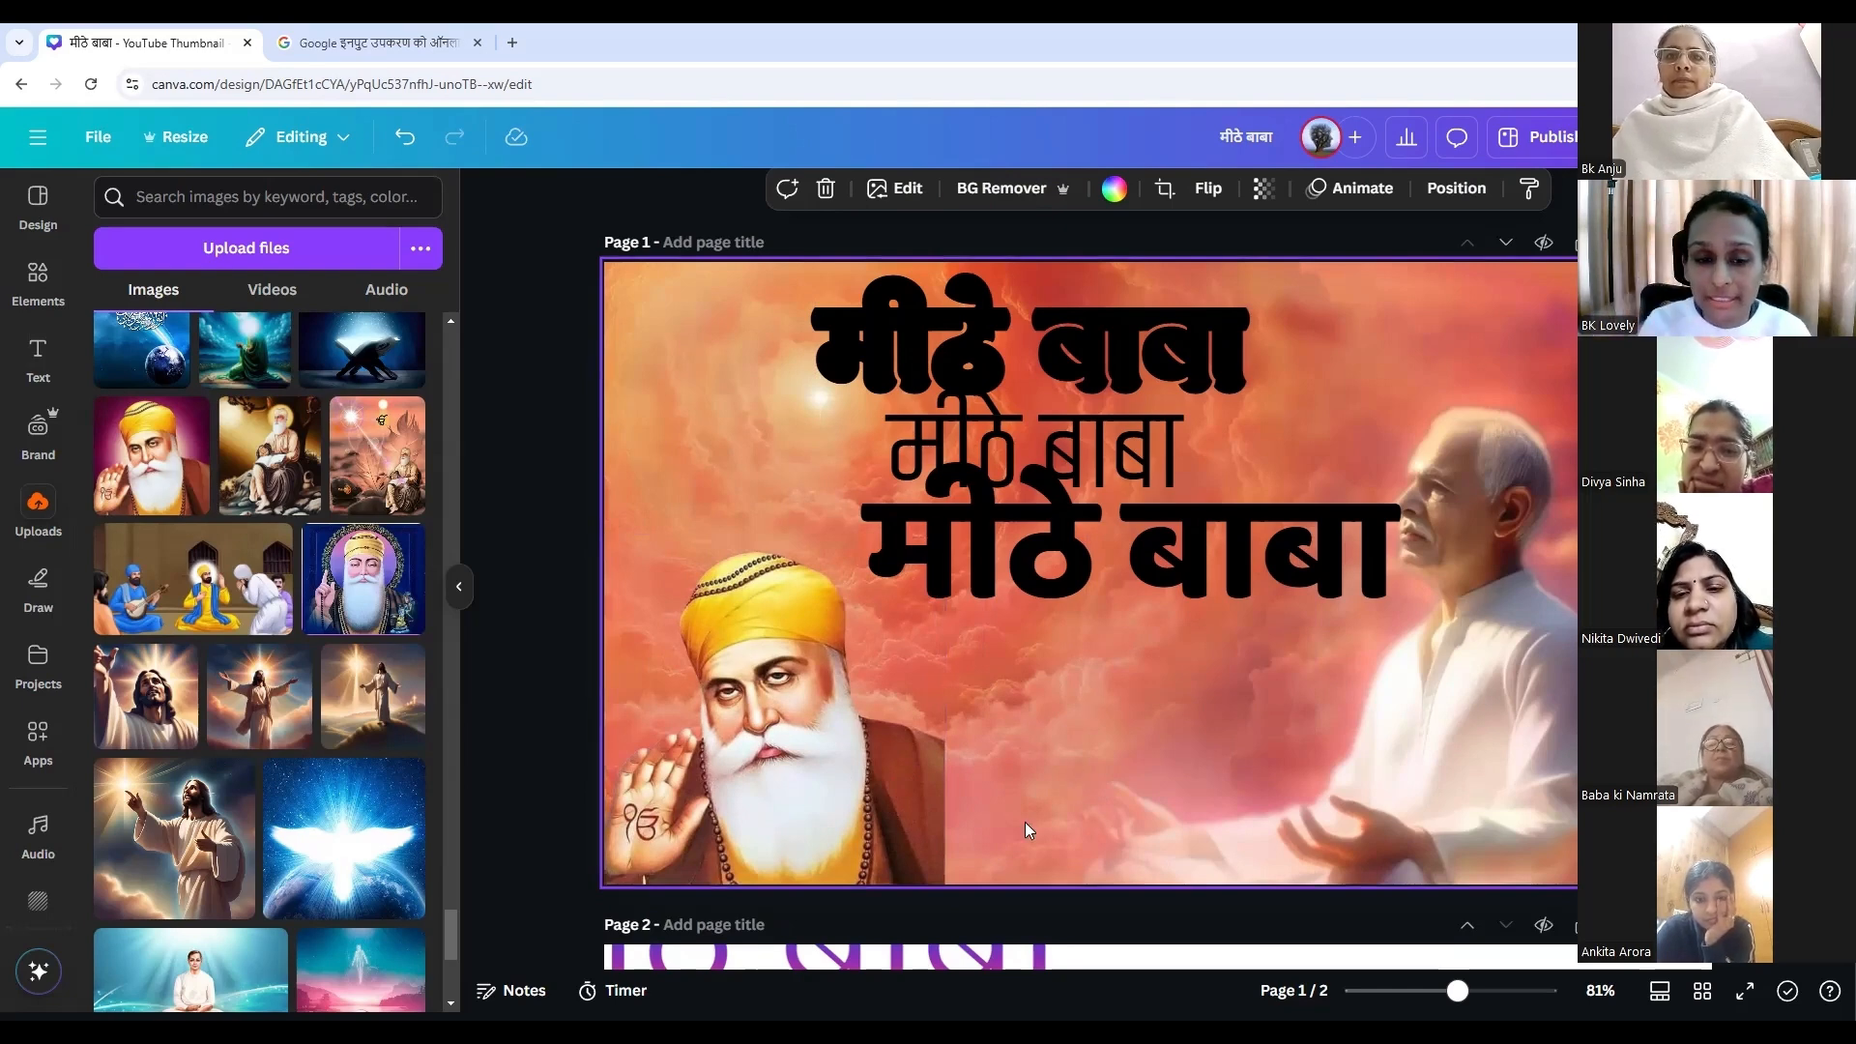
Move the turbaned saint cutout to page 1's lower-right corner, in front of the man in white, and deselect it.
{"action": "left_click_drag", "start_coordinate": [824, 799], "coordinate": [1581, 811]}
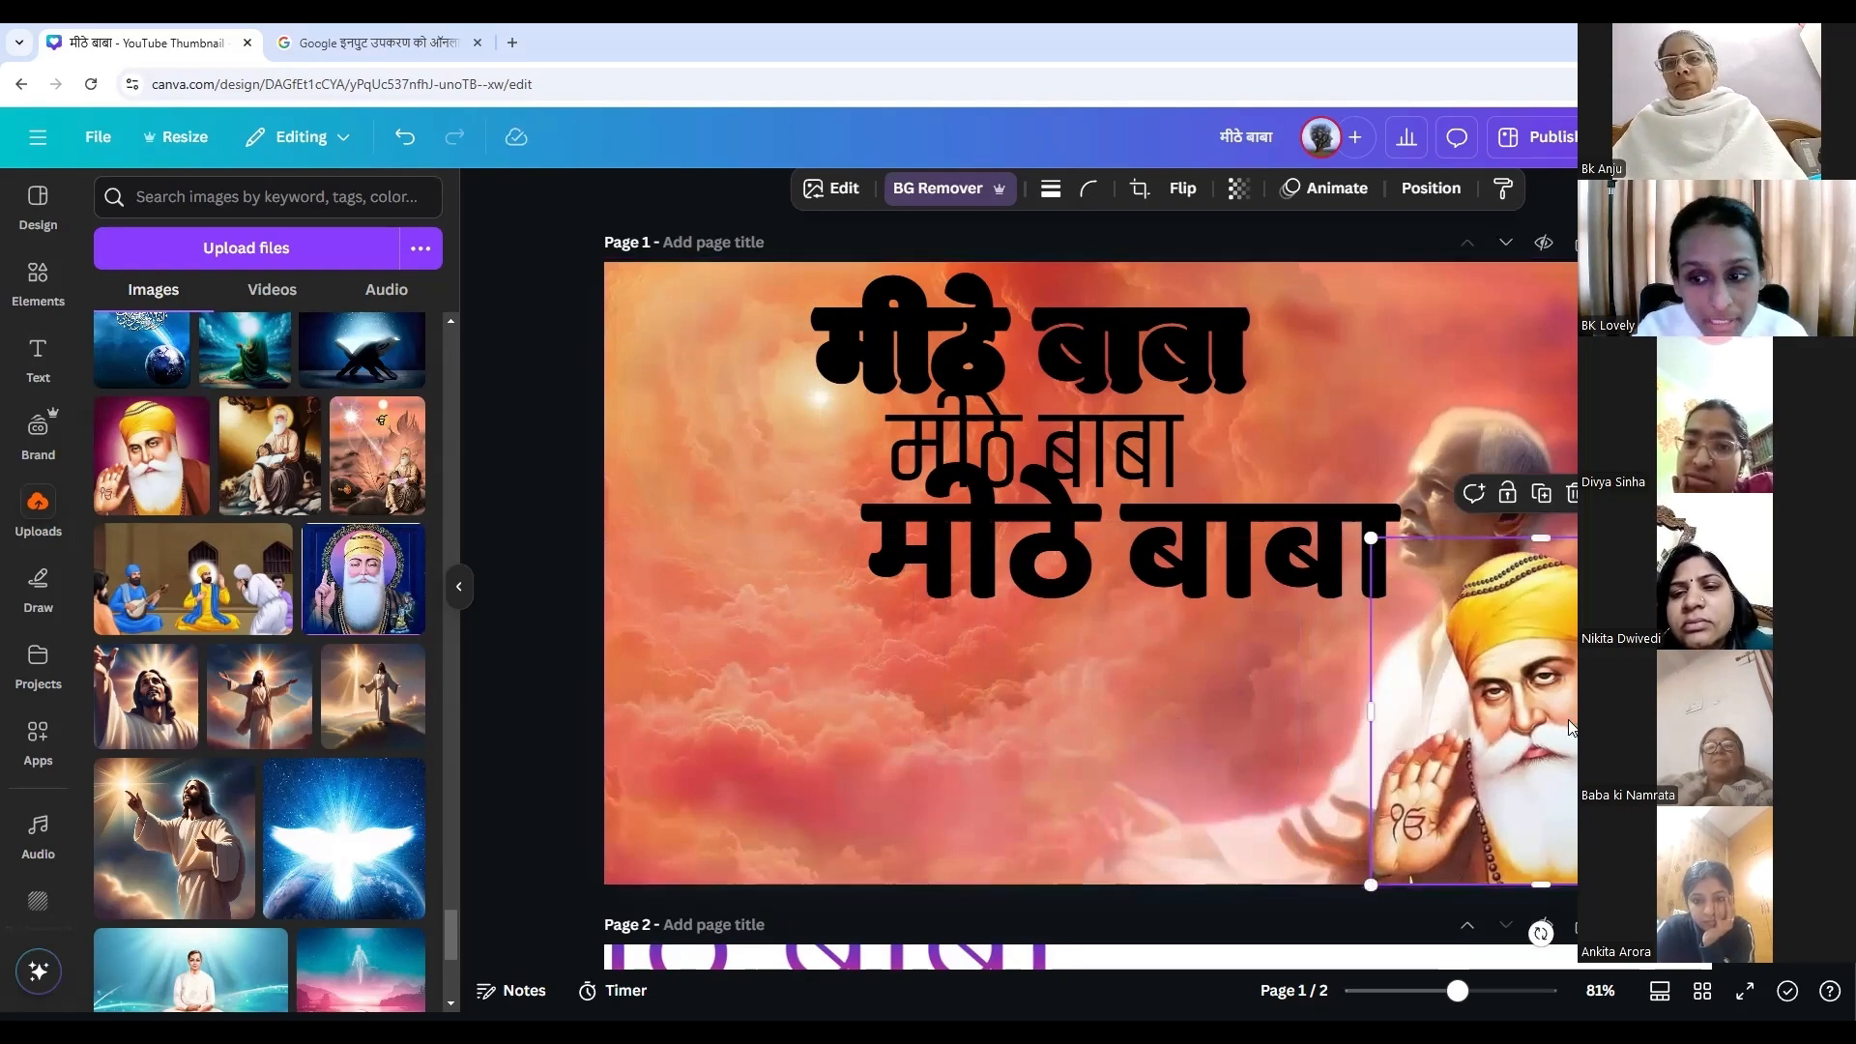
{"action": "left_click_drag", "start_coordinate": [1568, 730], "coordinate": [1435, 741]}
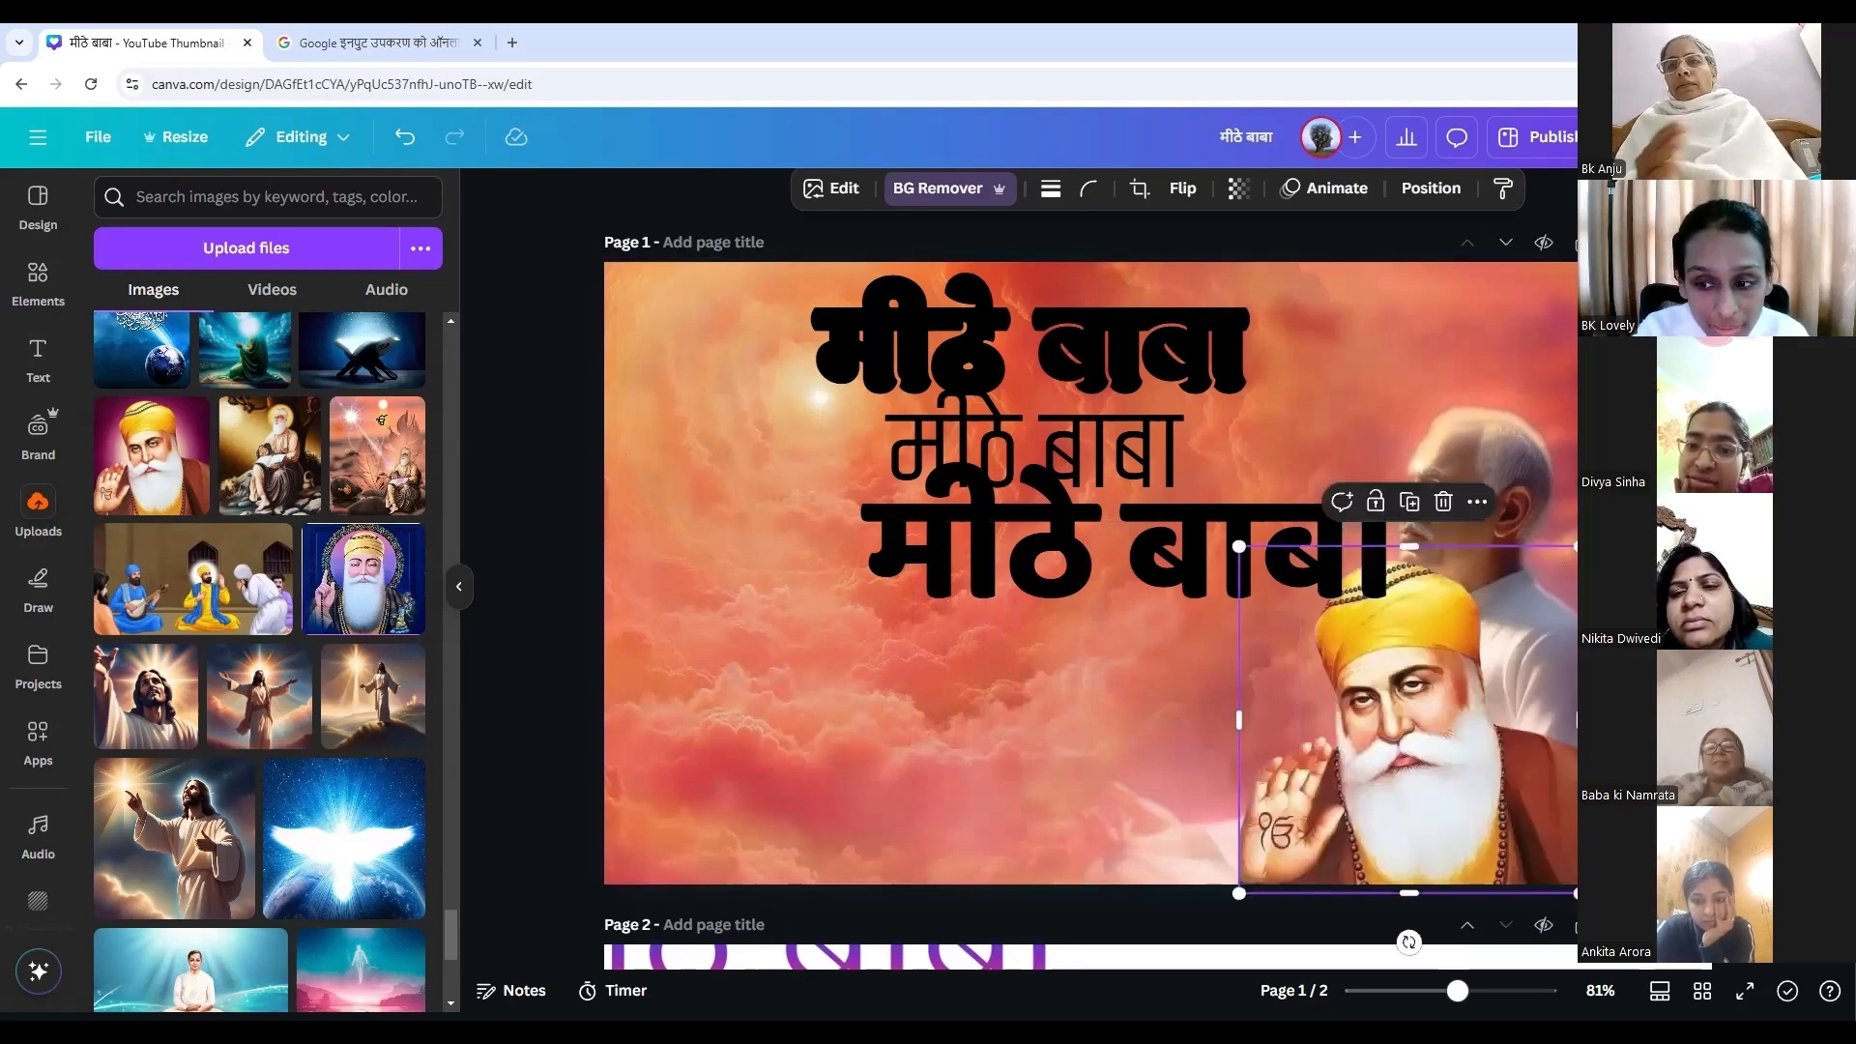
{"action": "left_click", "coordinate": [1586, 770]}
{"action": "left_click_drag", "start_coordinate": [1471, 771], "coordinate": [1602, 764]}
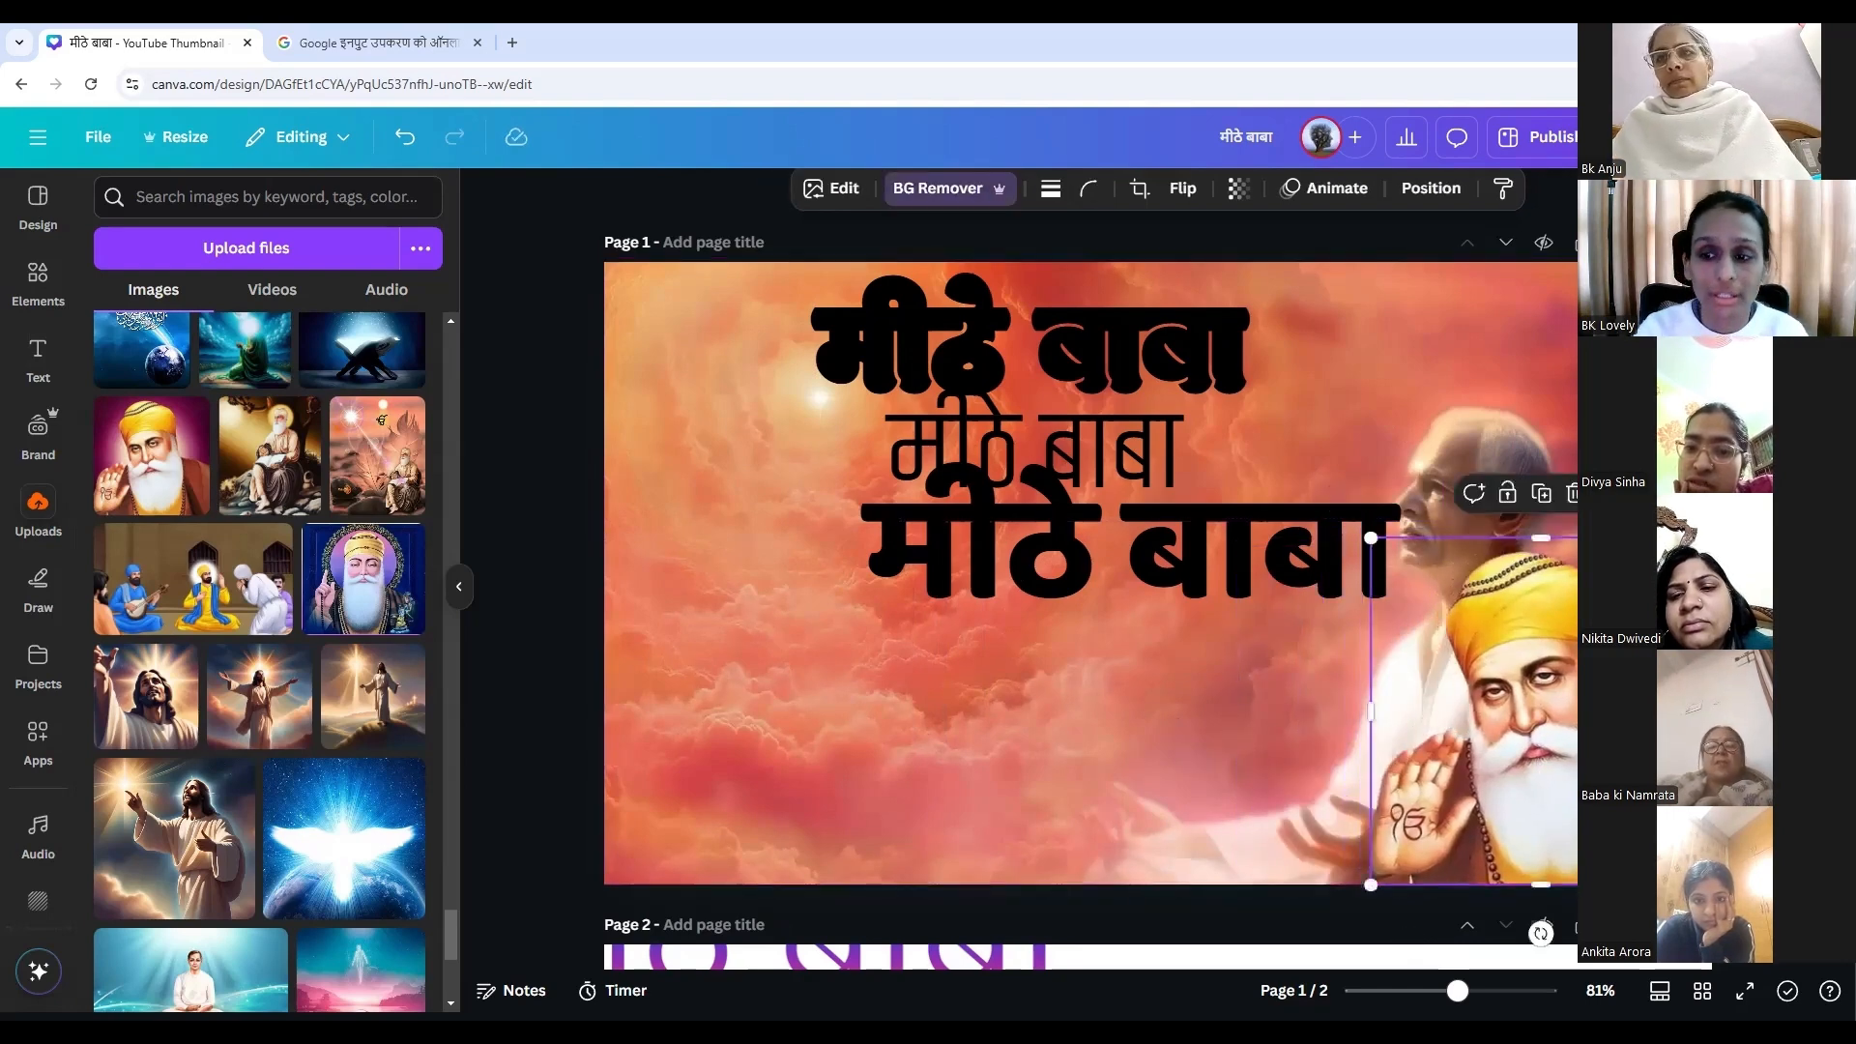
{"action": "key", "text": "Escape"}
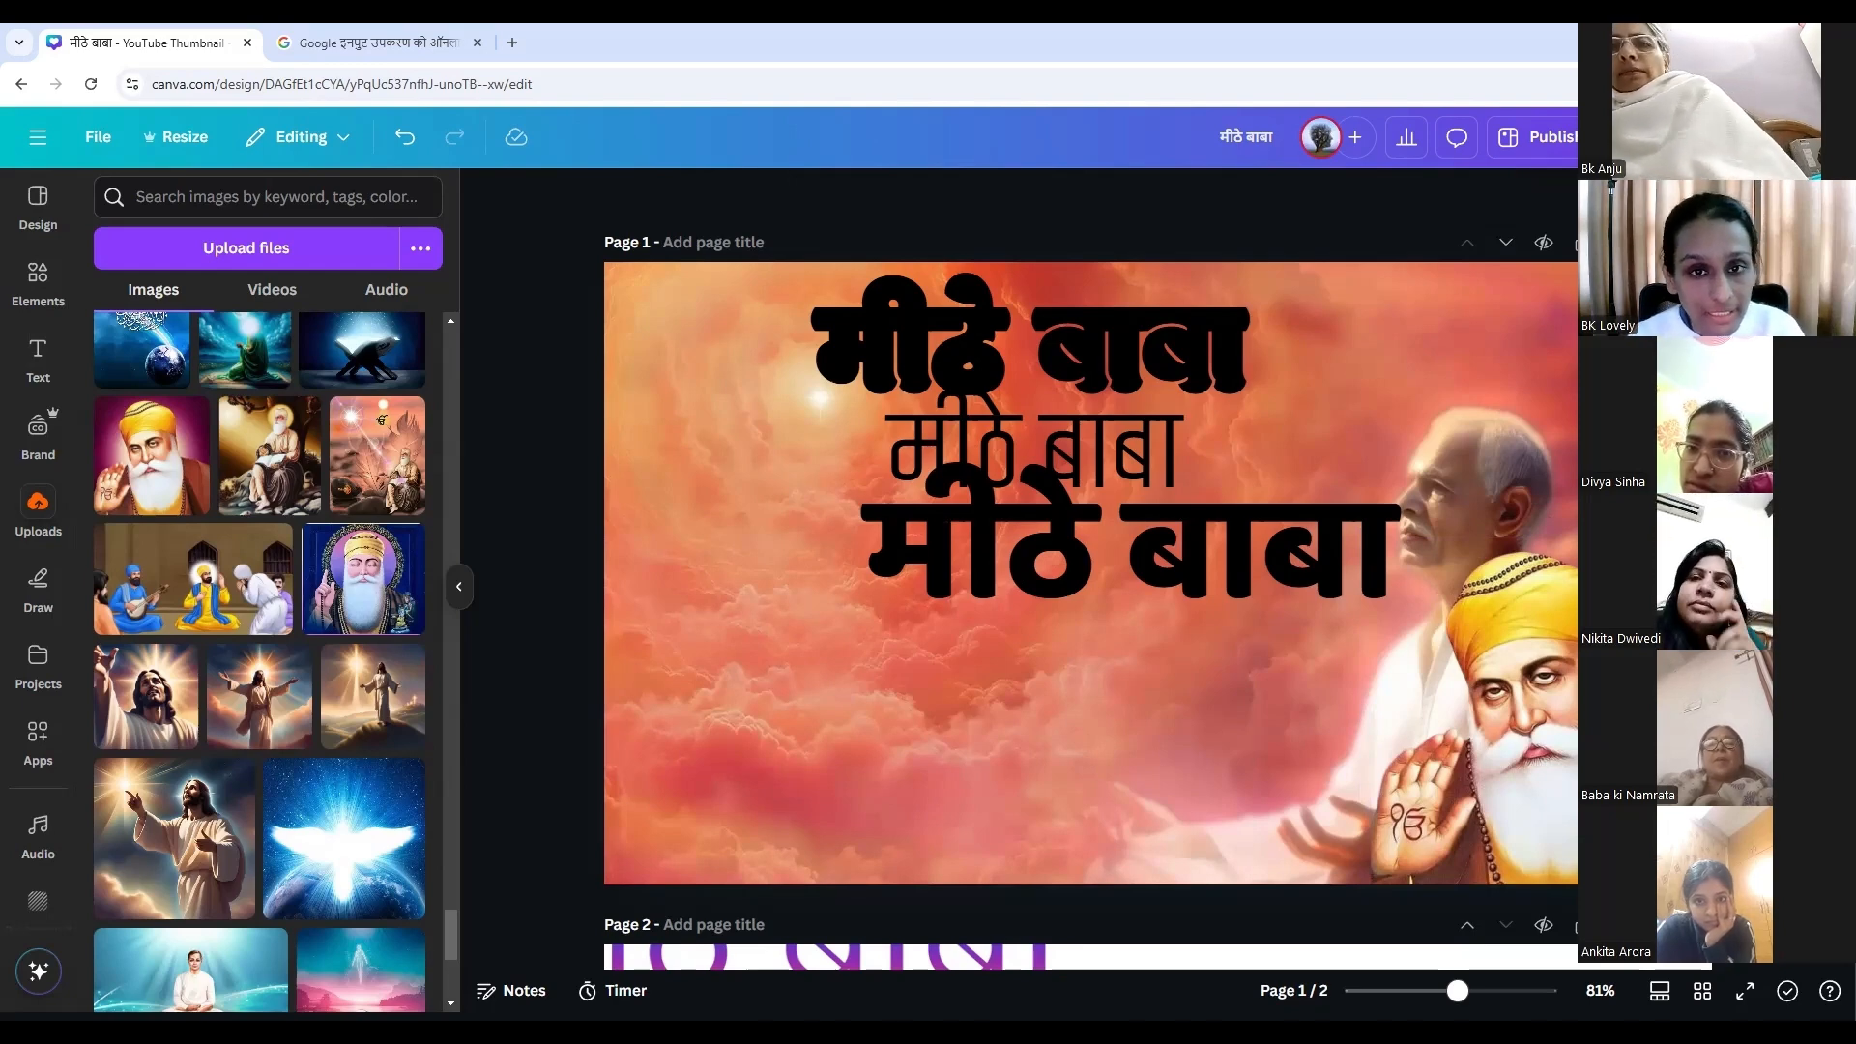
{"action": "scroll", "coordinate": [211, 858], "scroll_direction": "down", "scroll_amount": 1}
{"action": "scroll", "coordinate": [211, 858], "scroll_direction": "down", "scroll_amount": 5}
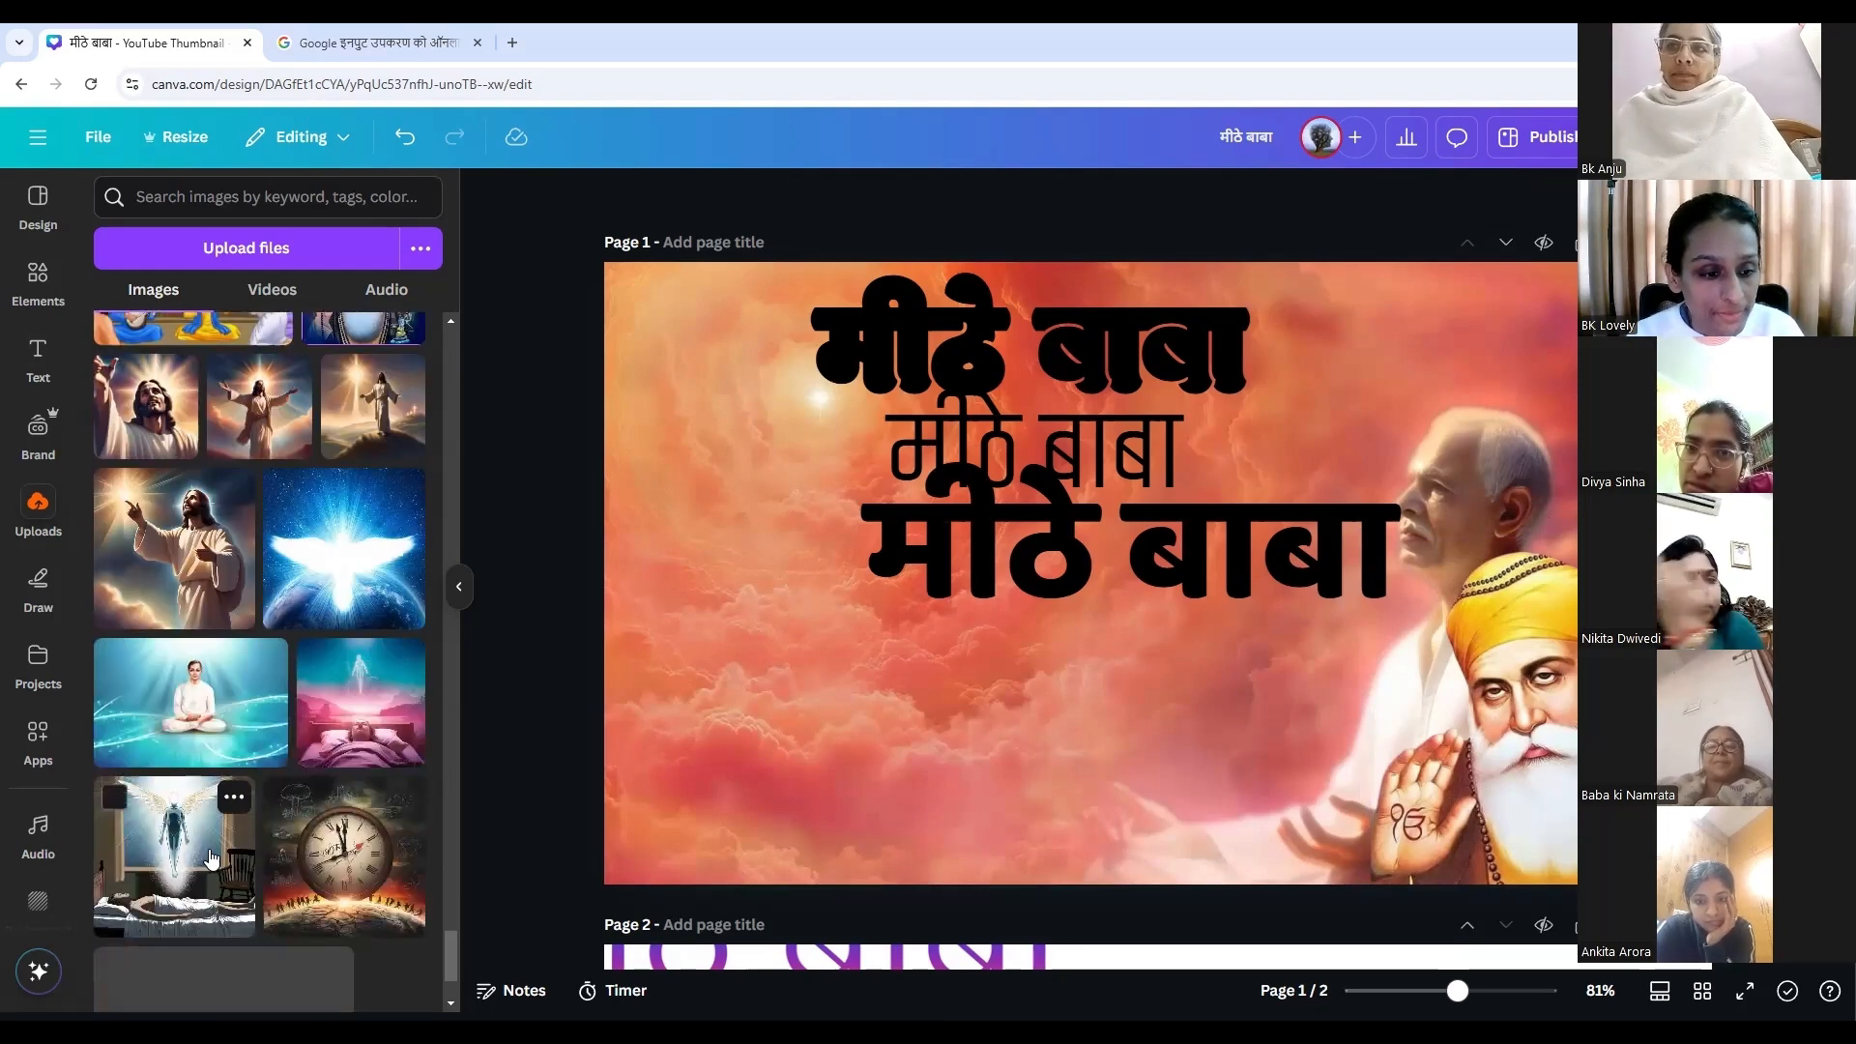
{"action": "scroll", "coordinate": [211, 858], "scroll_direction": "down", "scroll_amount": 1}
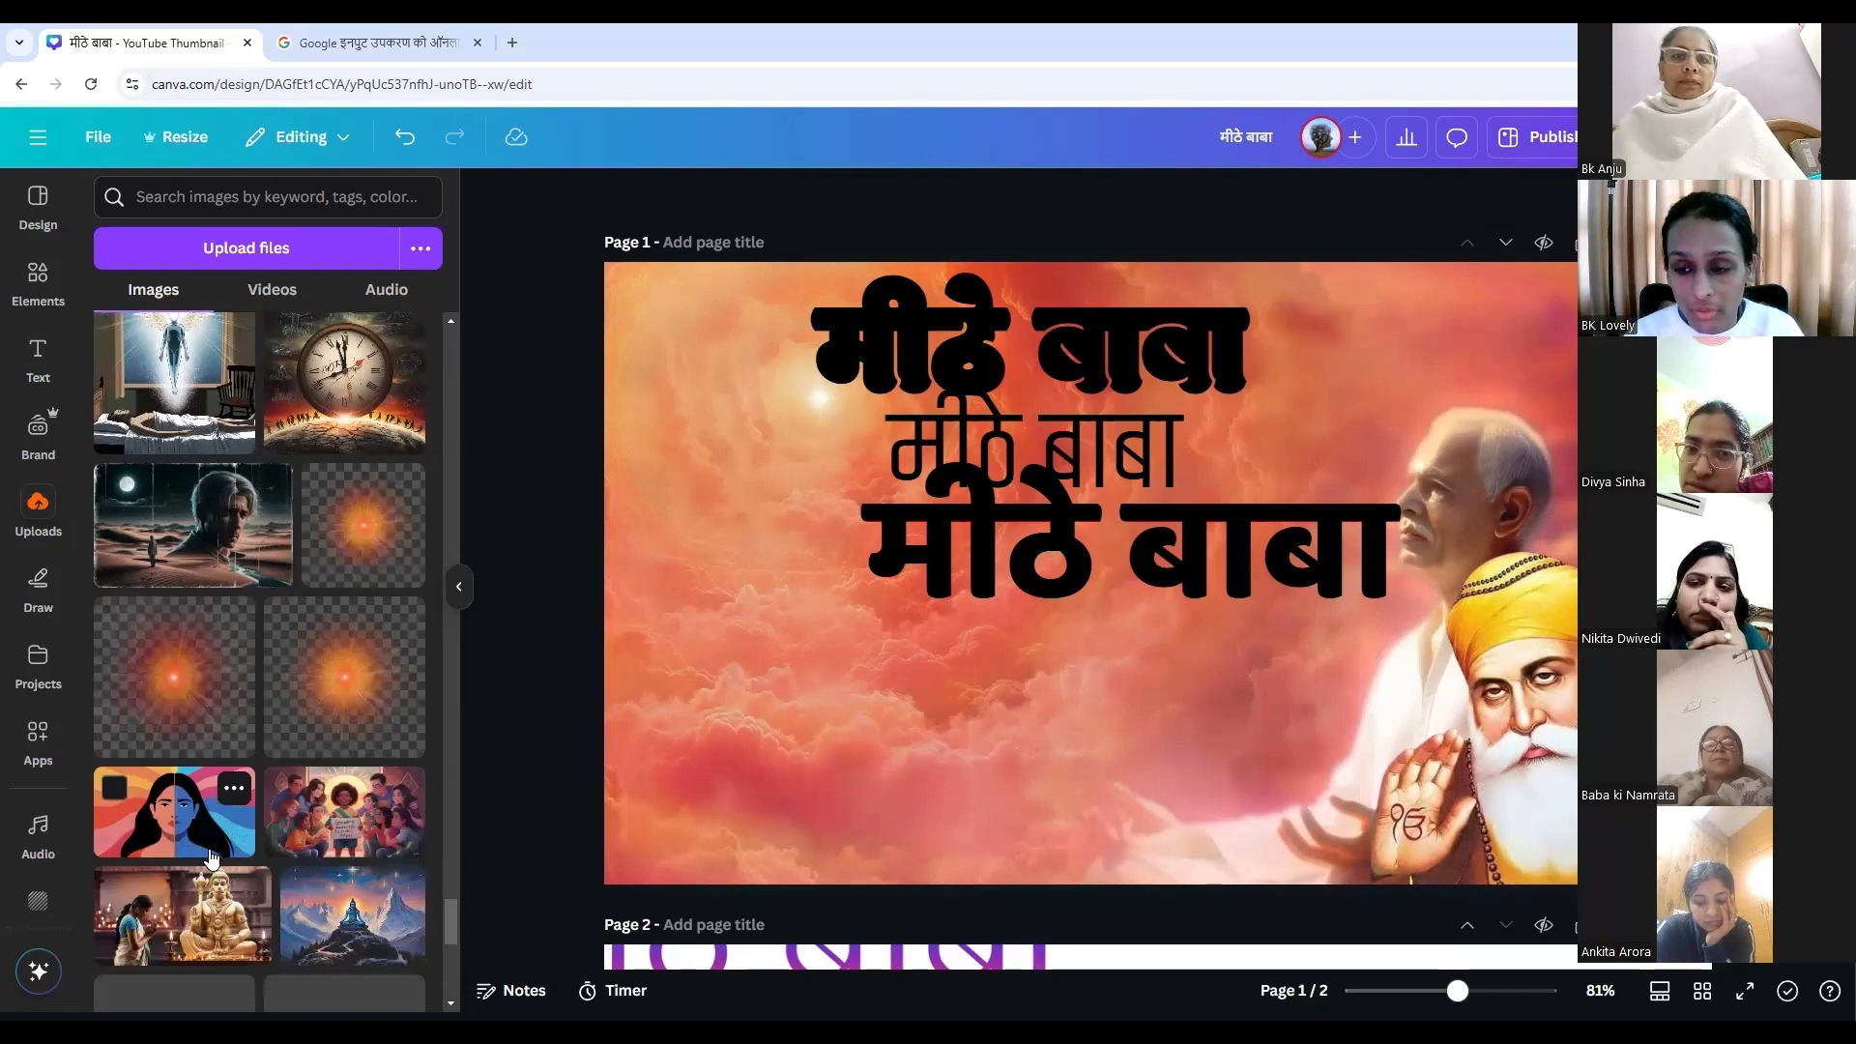
Try the Glow shadow on the turbaned saint cutout and replace it with the Outline shadow.
{"action": "left_click_drag", "start_coordinate": [1440, 798], "coordinate": [1551, 810]}
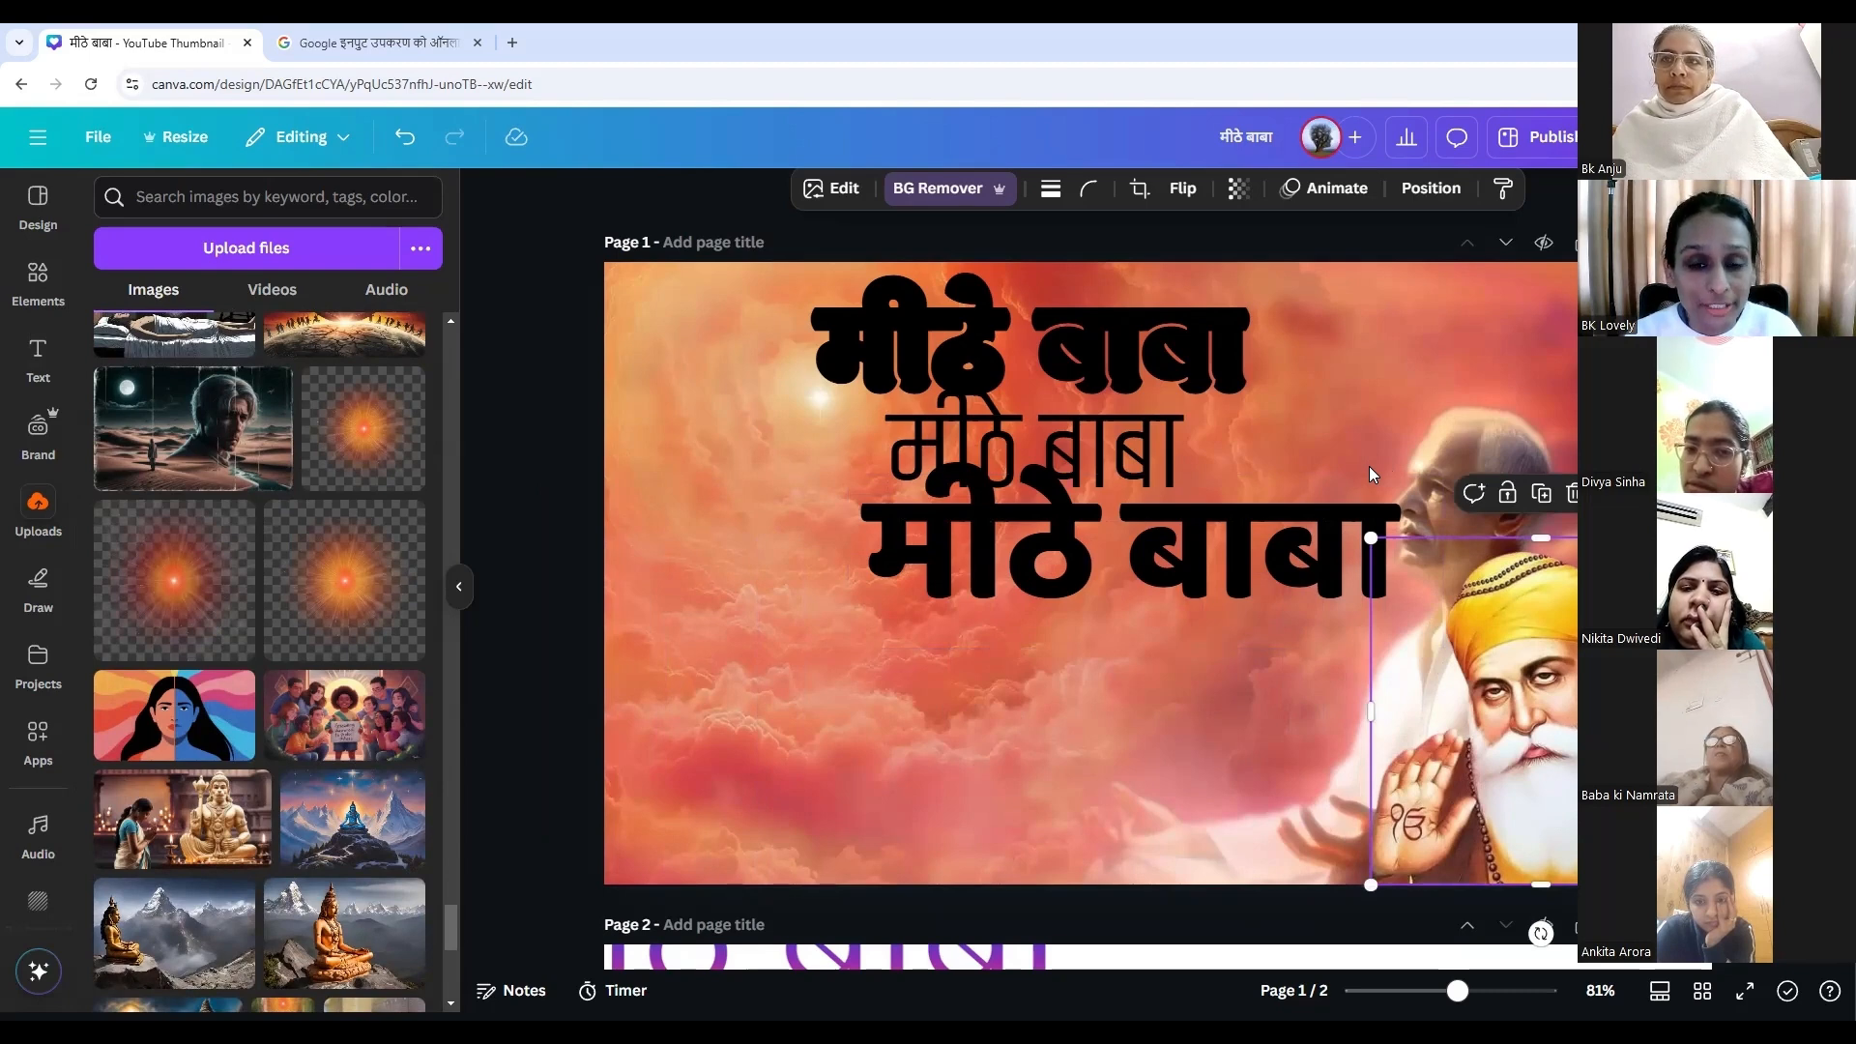
{"action": "left_click", "coordinate": [826, 200]}
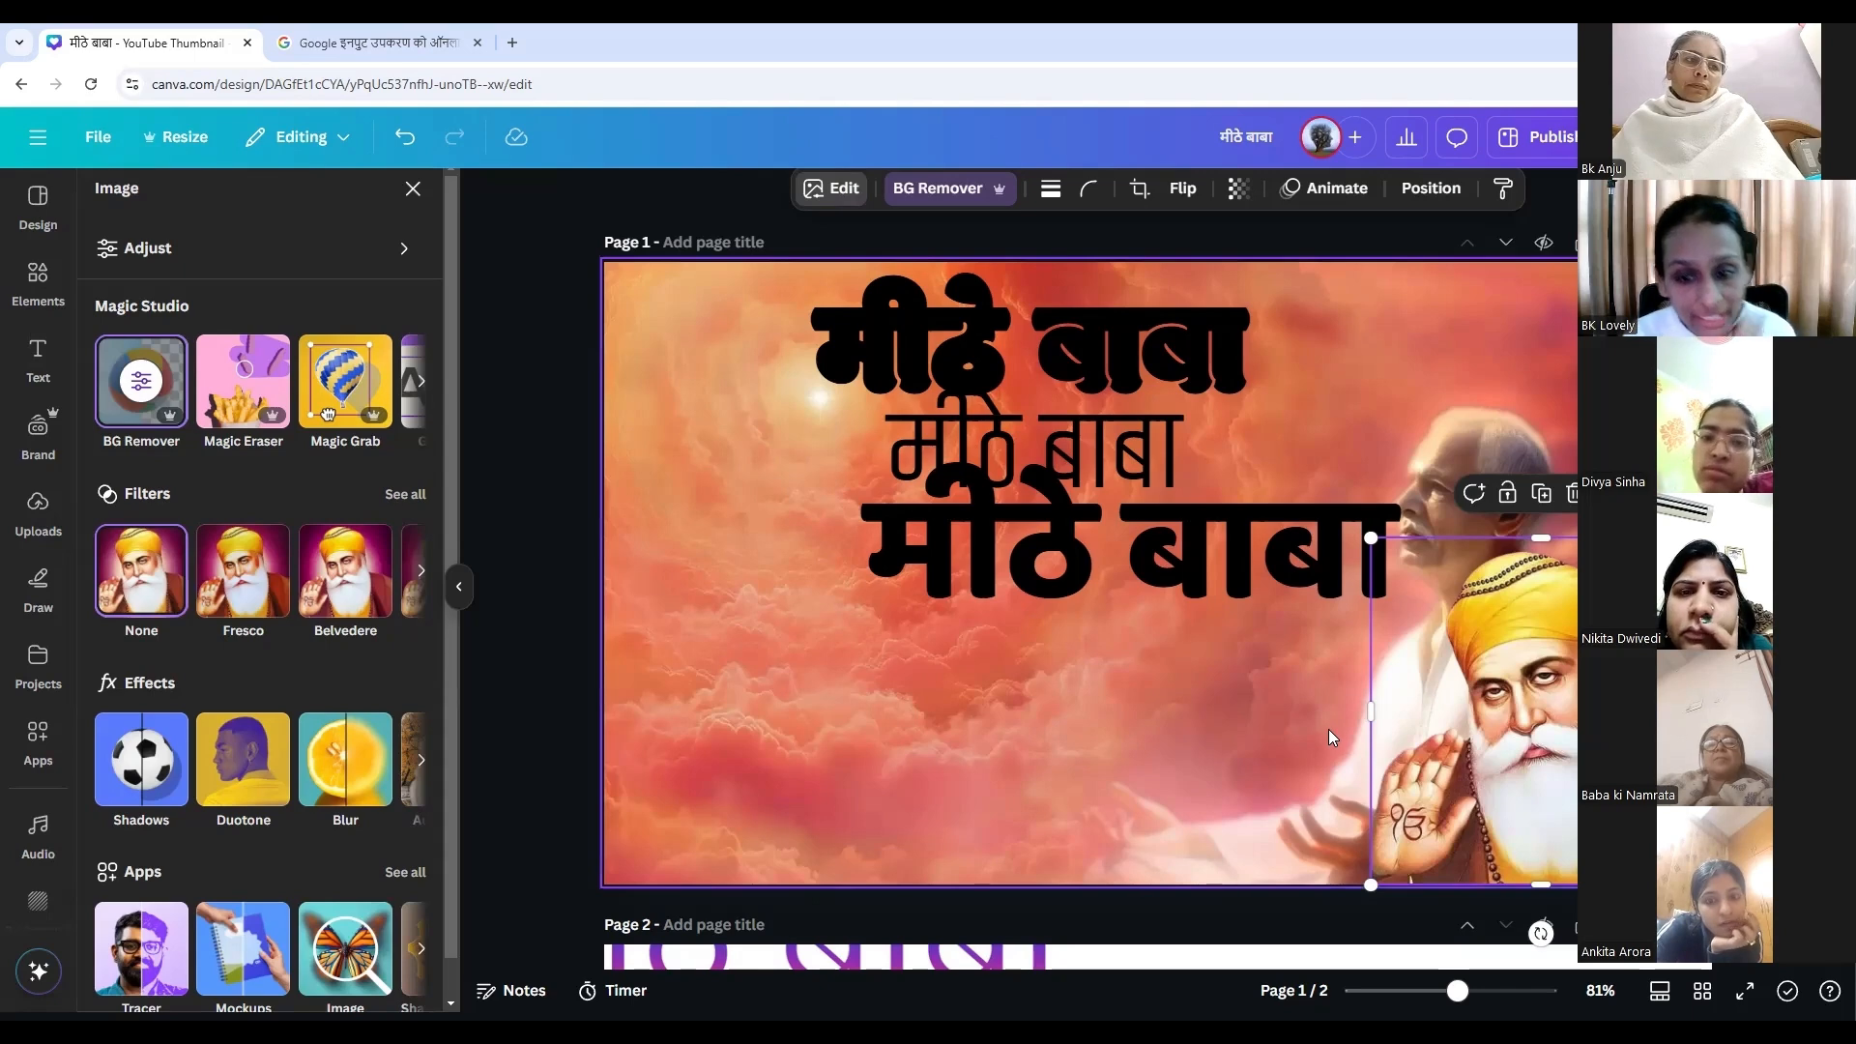
{"action": "left_click", "coordinate": [148, 778]}
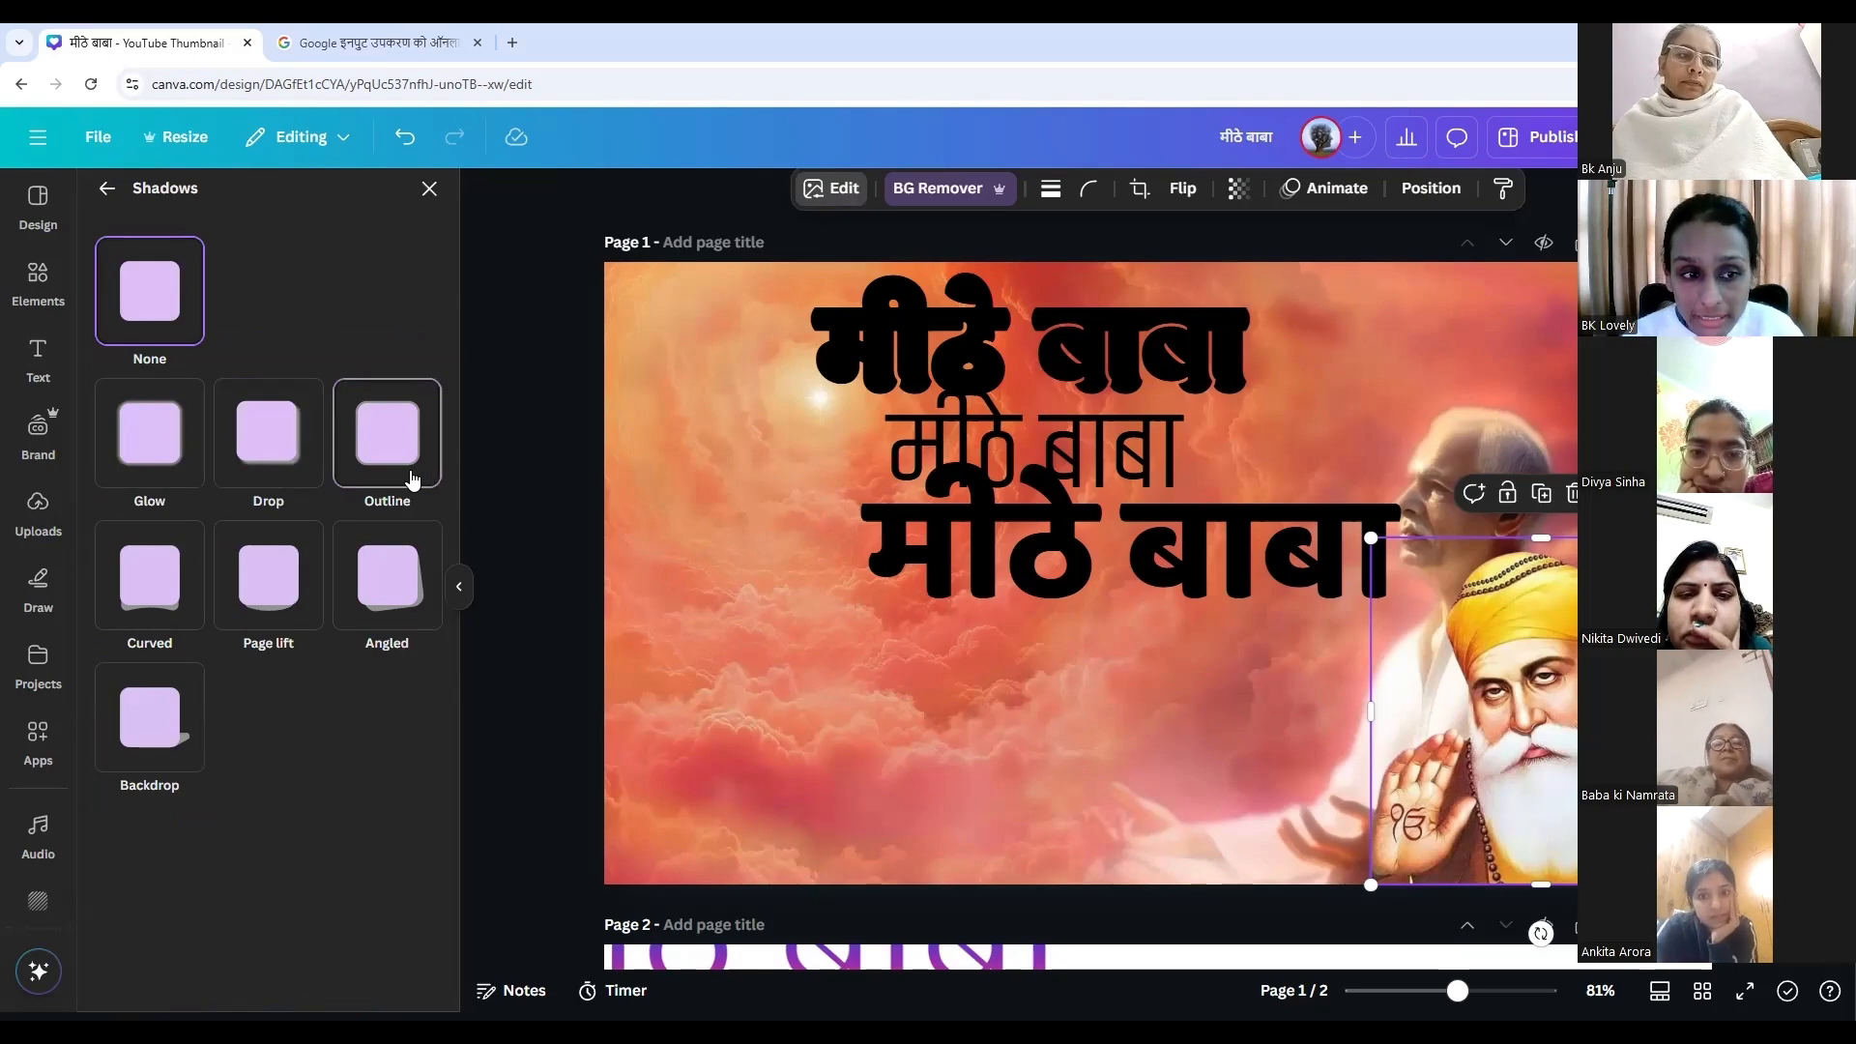
{"action": "left_click", "coordinate": [187, 465]}
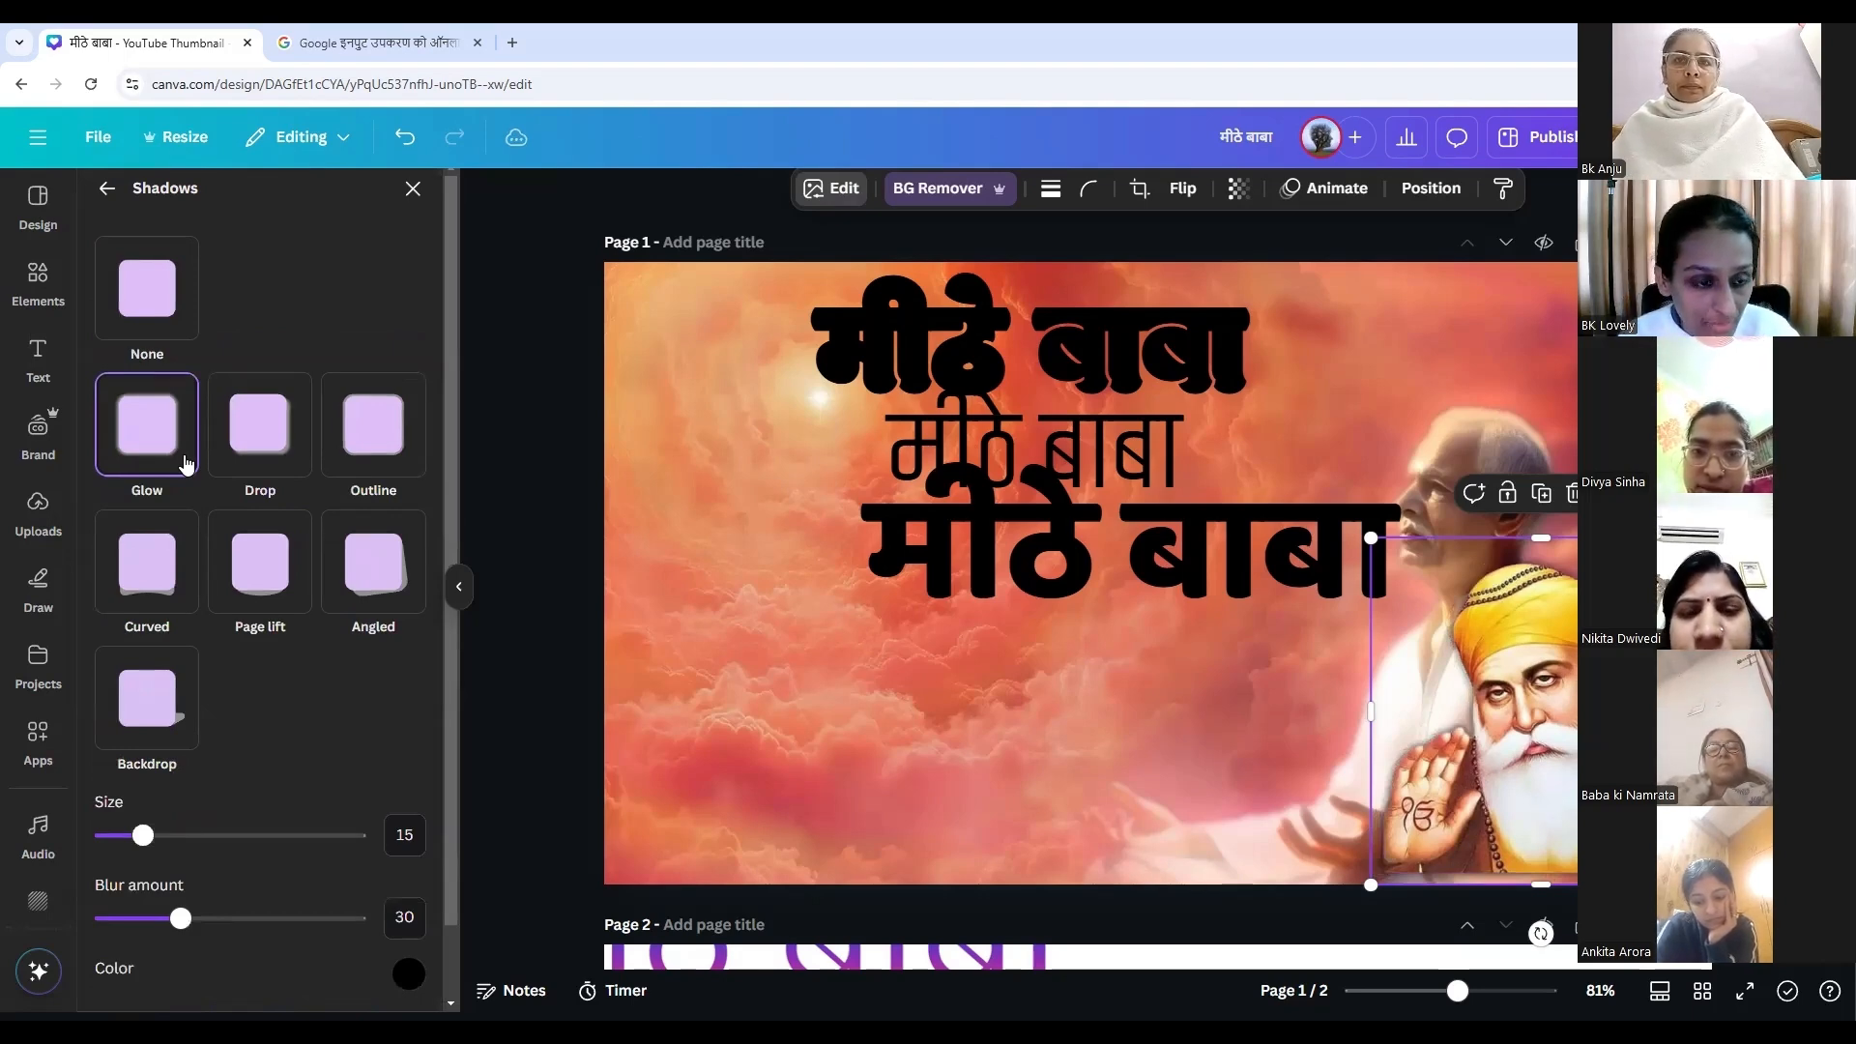
{"action": "left_click", "coordinate": [387, 468]}
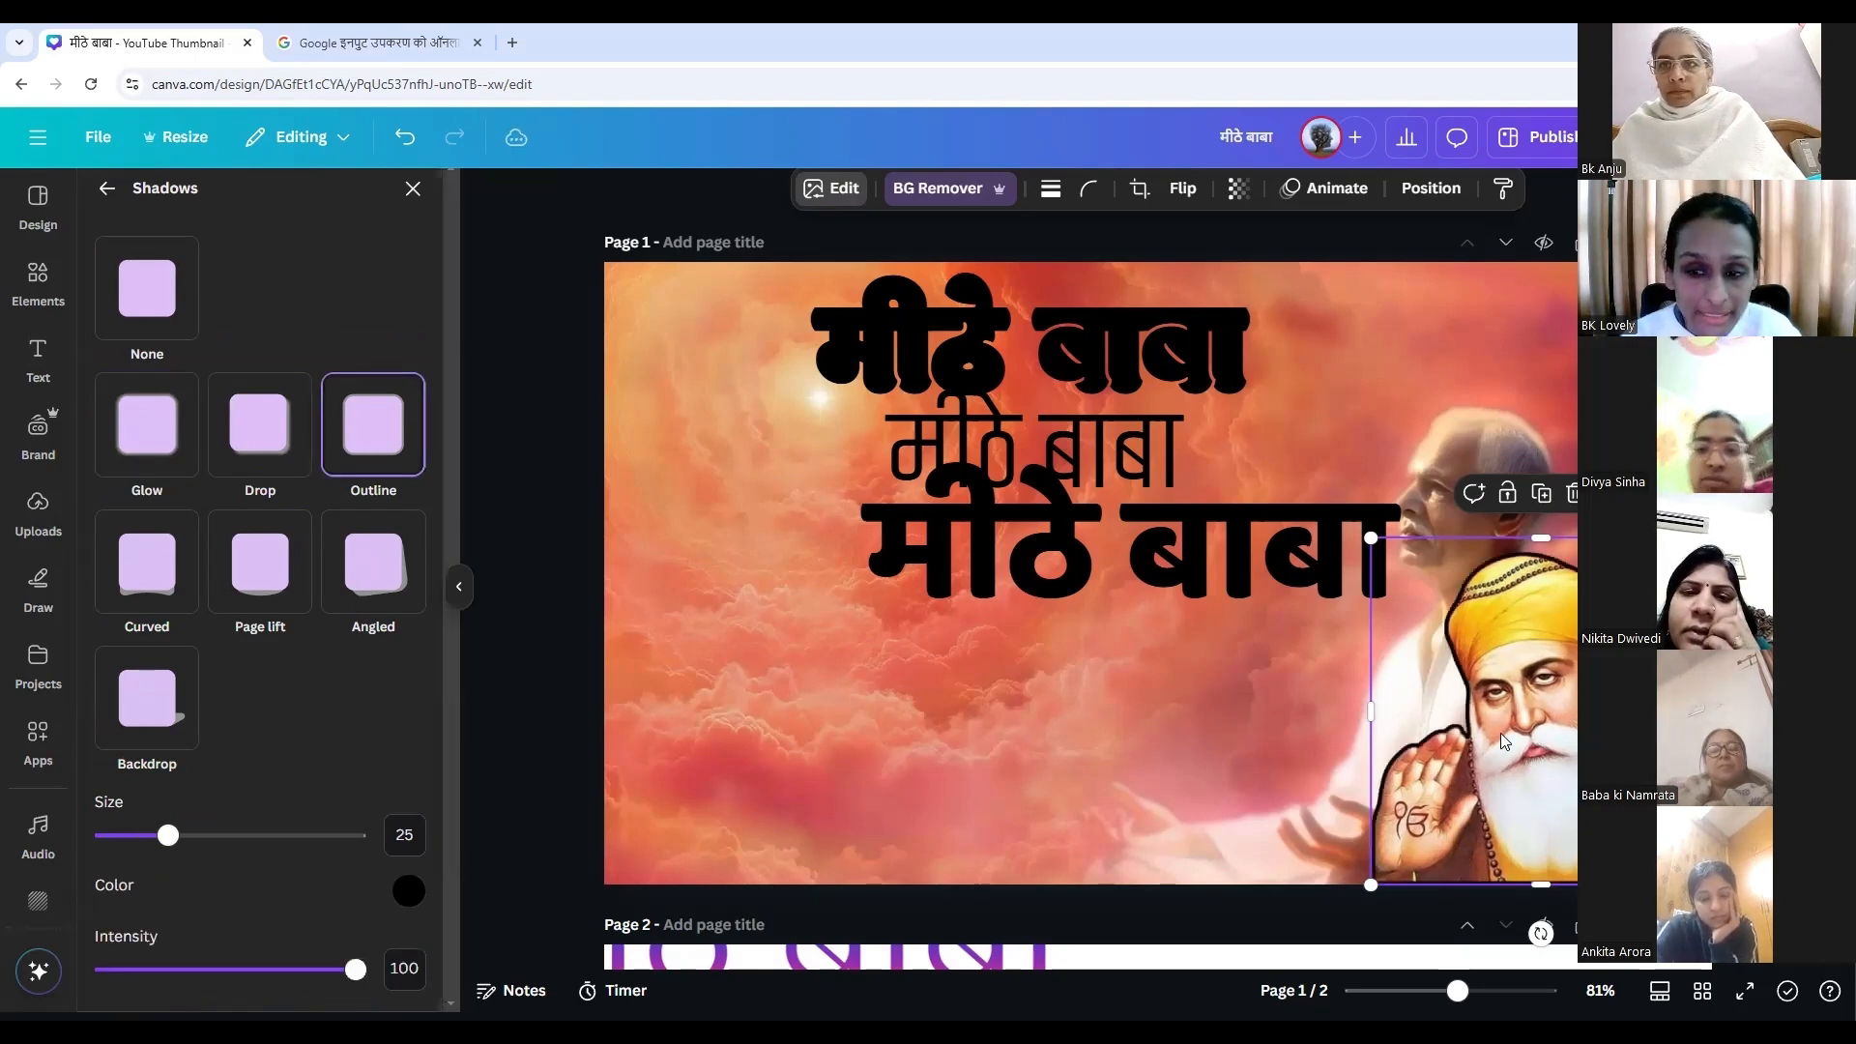
Set the cutout's outline color to #EFEBEB and its size to 53, nudging the cutout slightly down and to the right.
{"action": "left_click", "coordinate": [410, 891]}
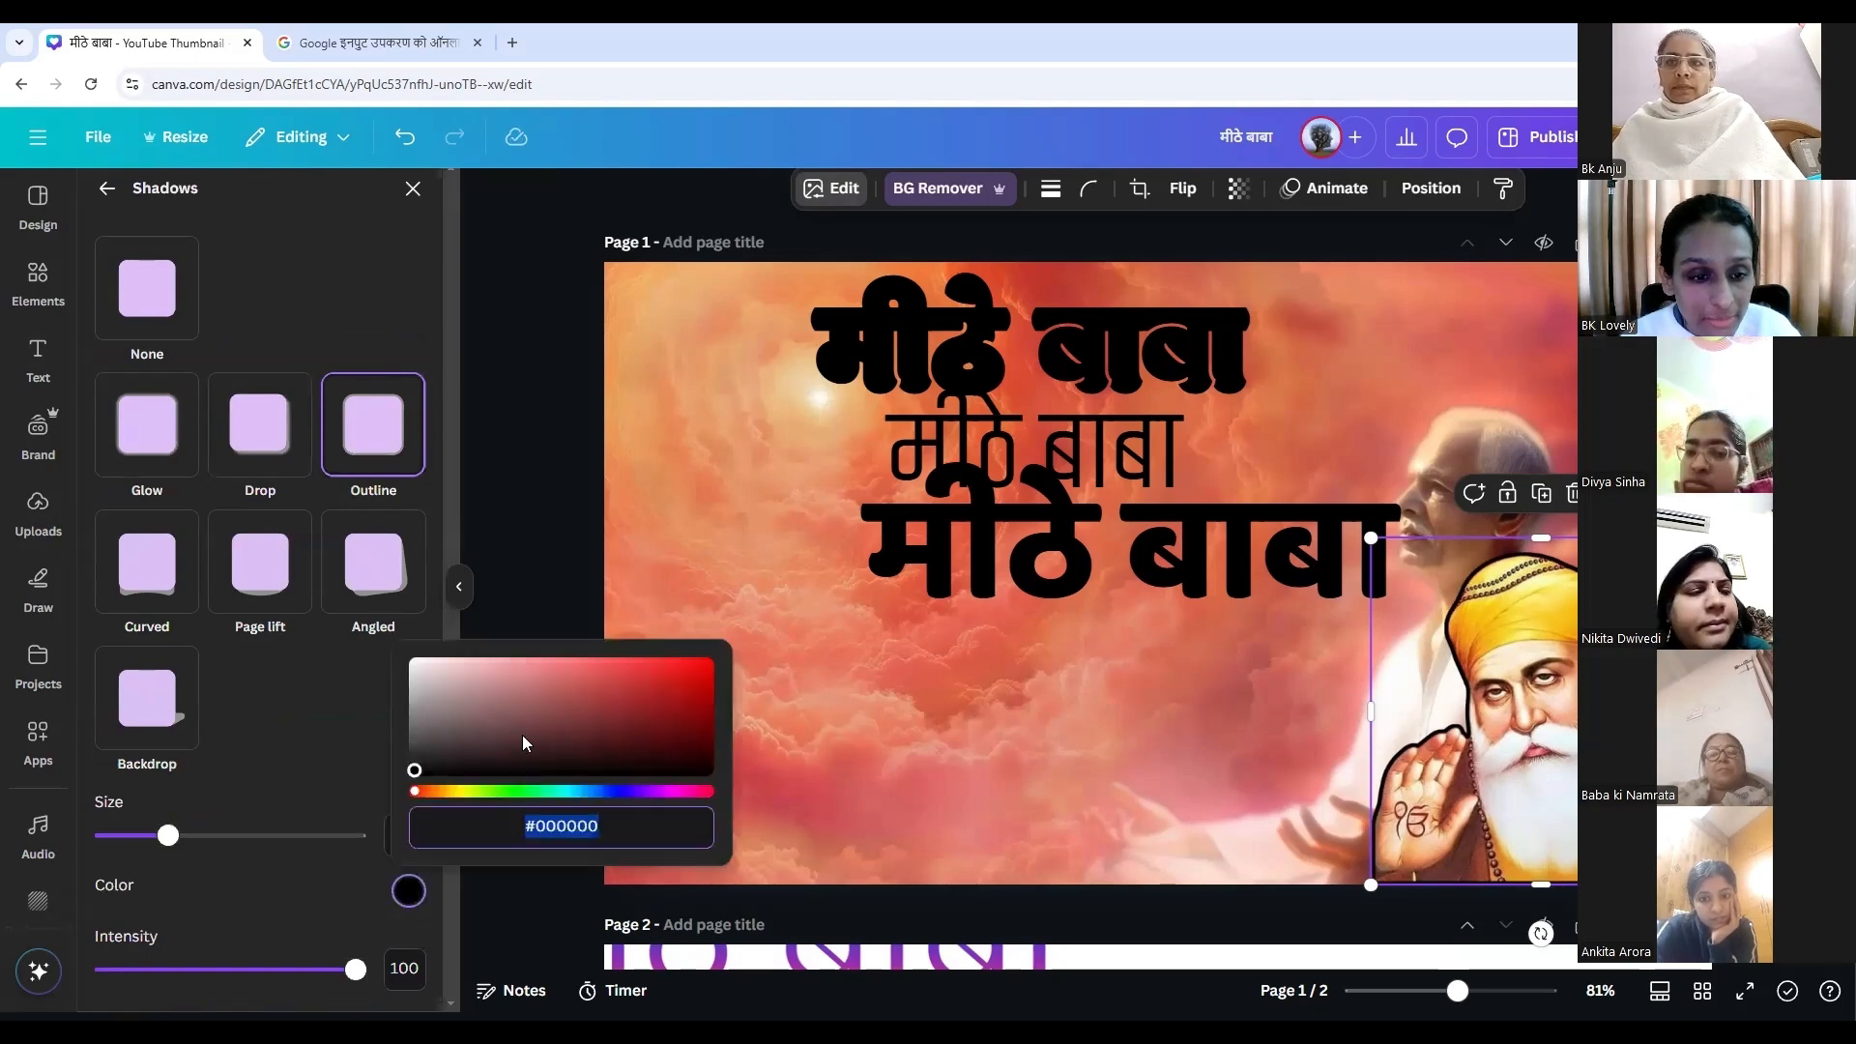
{"action": "left_click", "coordinate": [414, 665]}
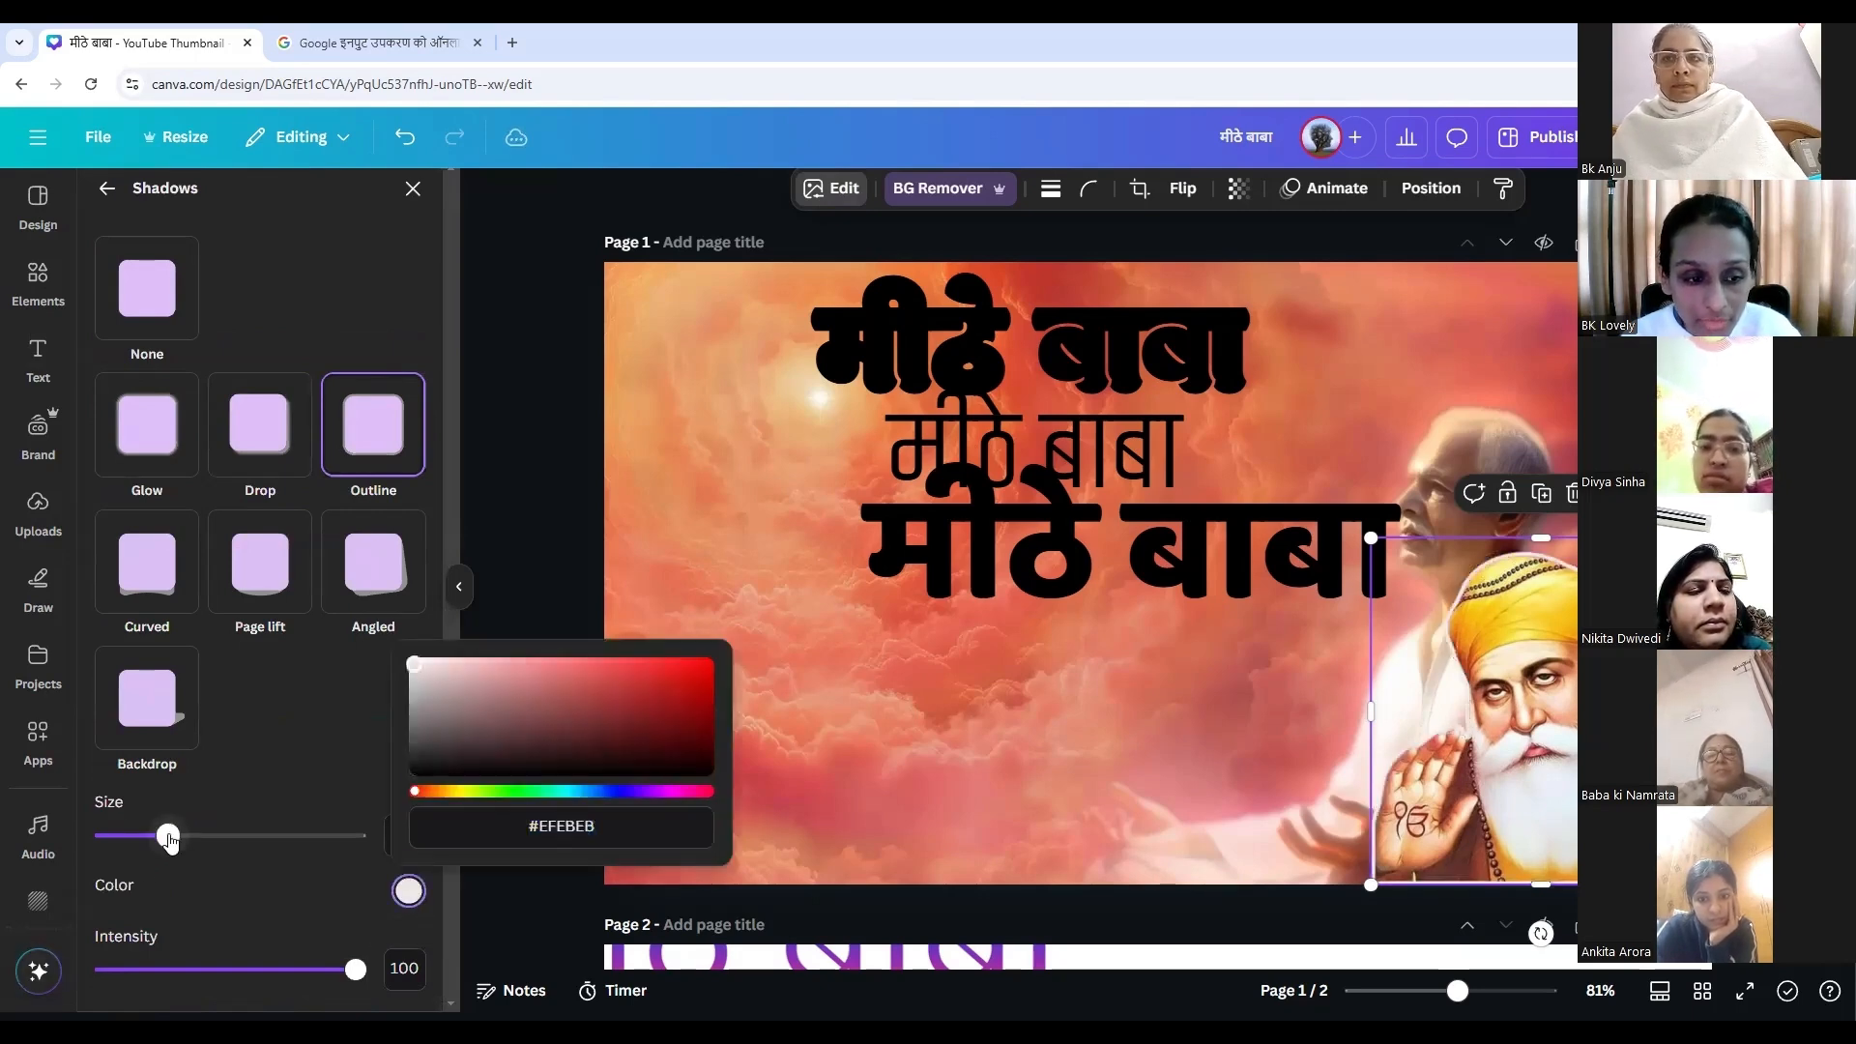
{"action": "left_click_drag", "start_coordinate": [168, 835], "coordinate": [268, 861]}
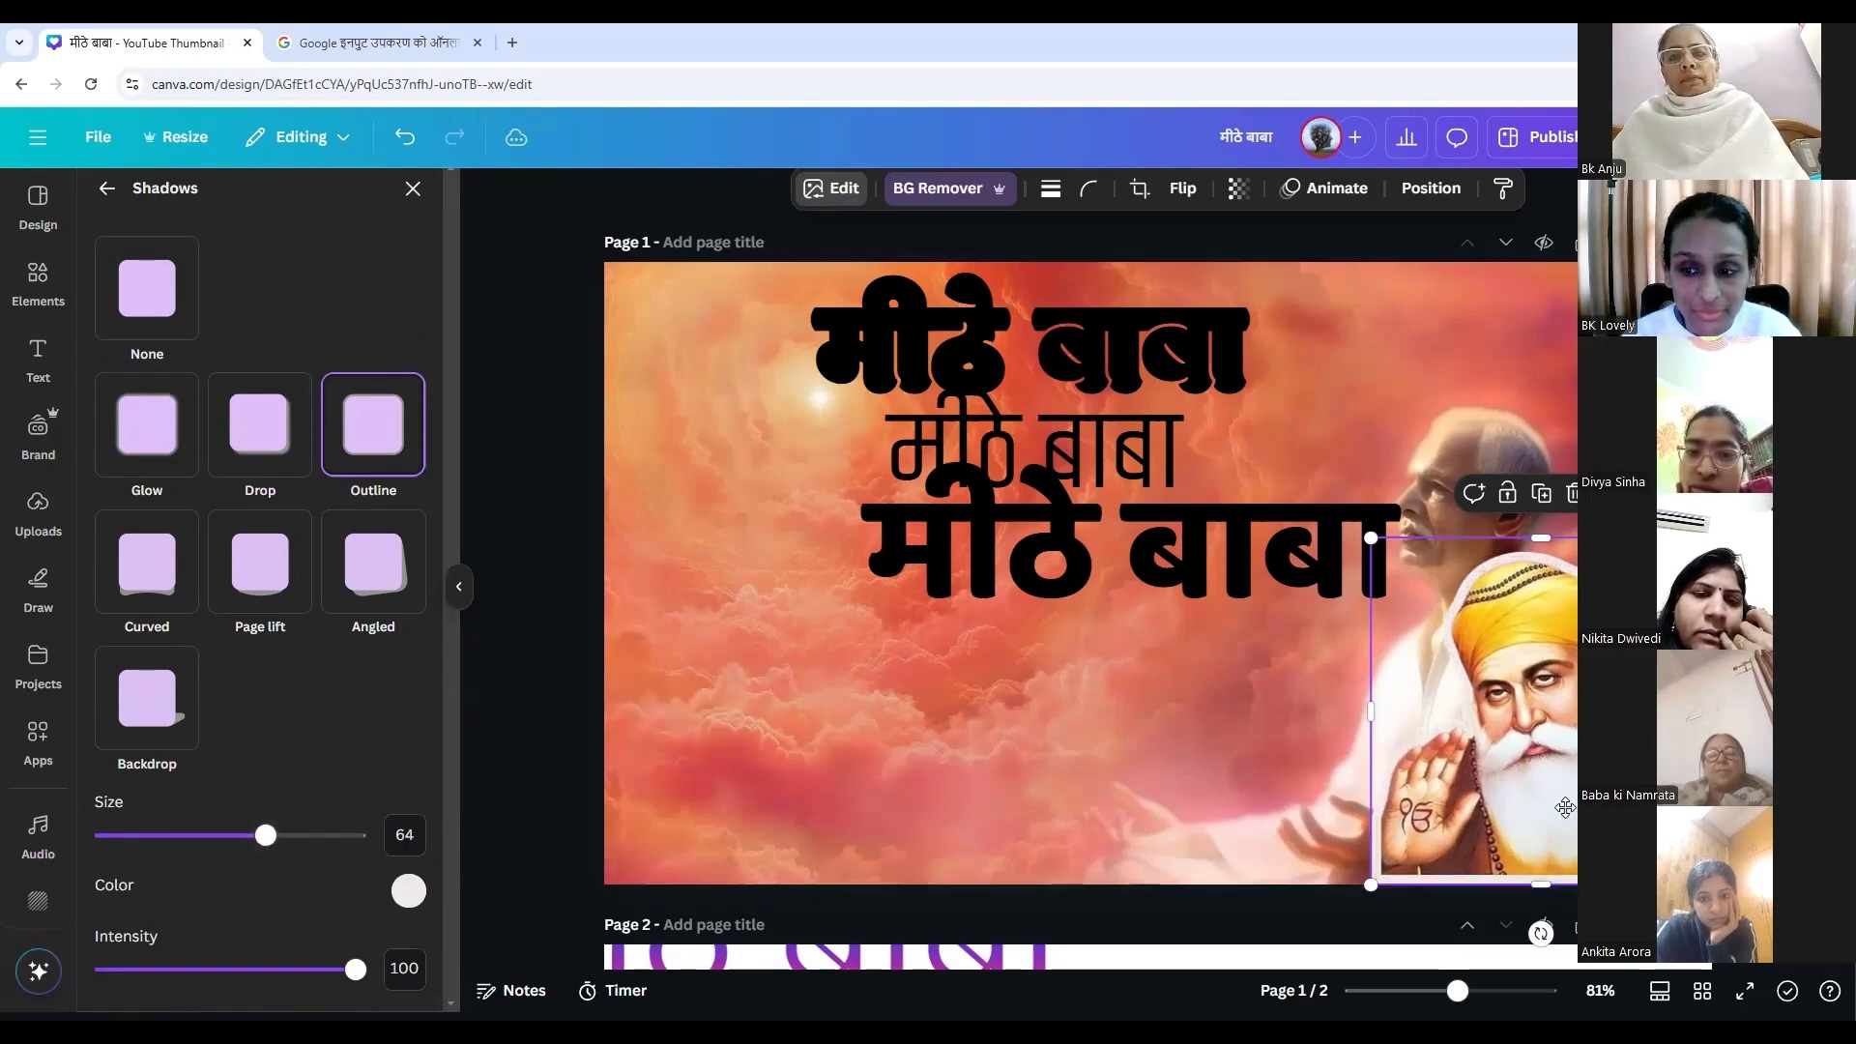
{"action": "mouse_move", "coordinate": [1573, 792]}
{"action": "left_mouse_down"}
{"action": "mouse_move", "coordinate": [1565, 808]}
{"action": "mouse_move", "coordinate": [1583, 799]}
{"action": "left_mouse_up"}
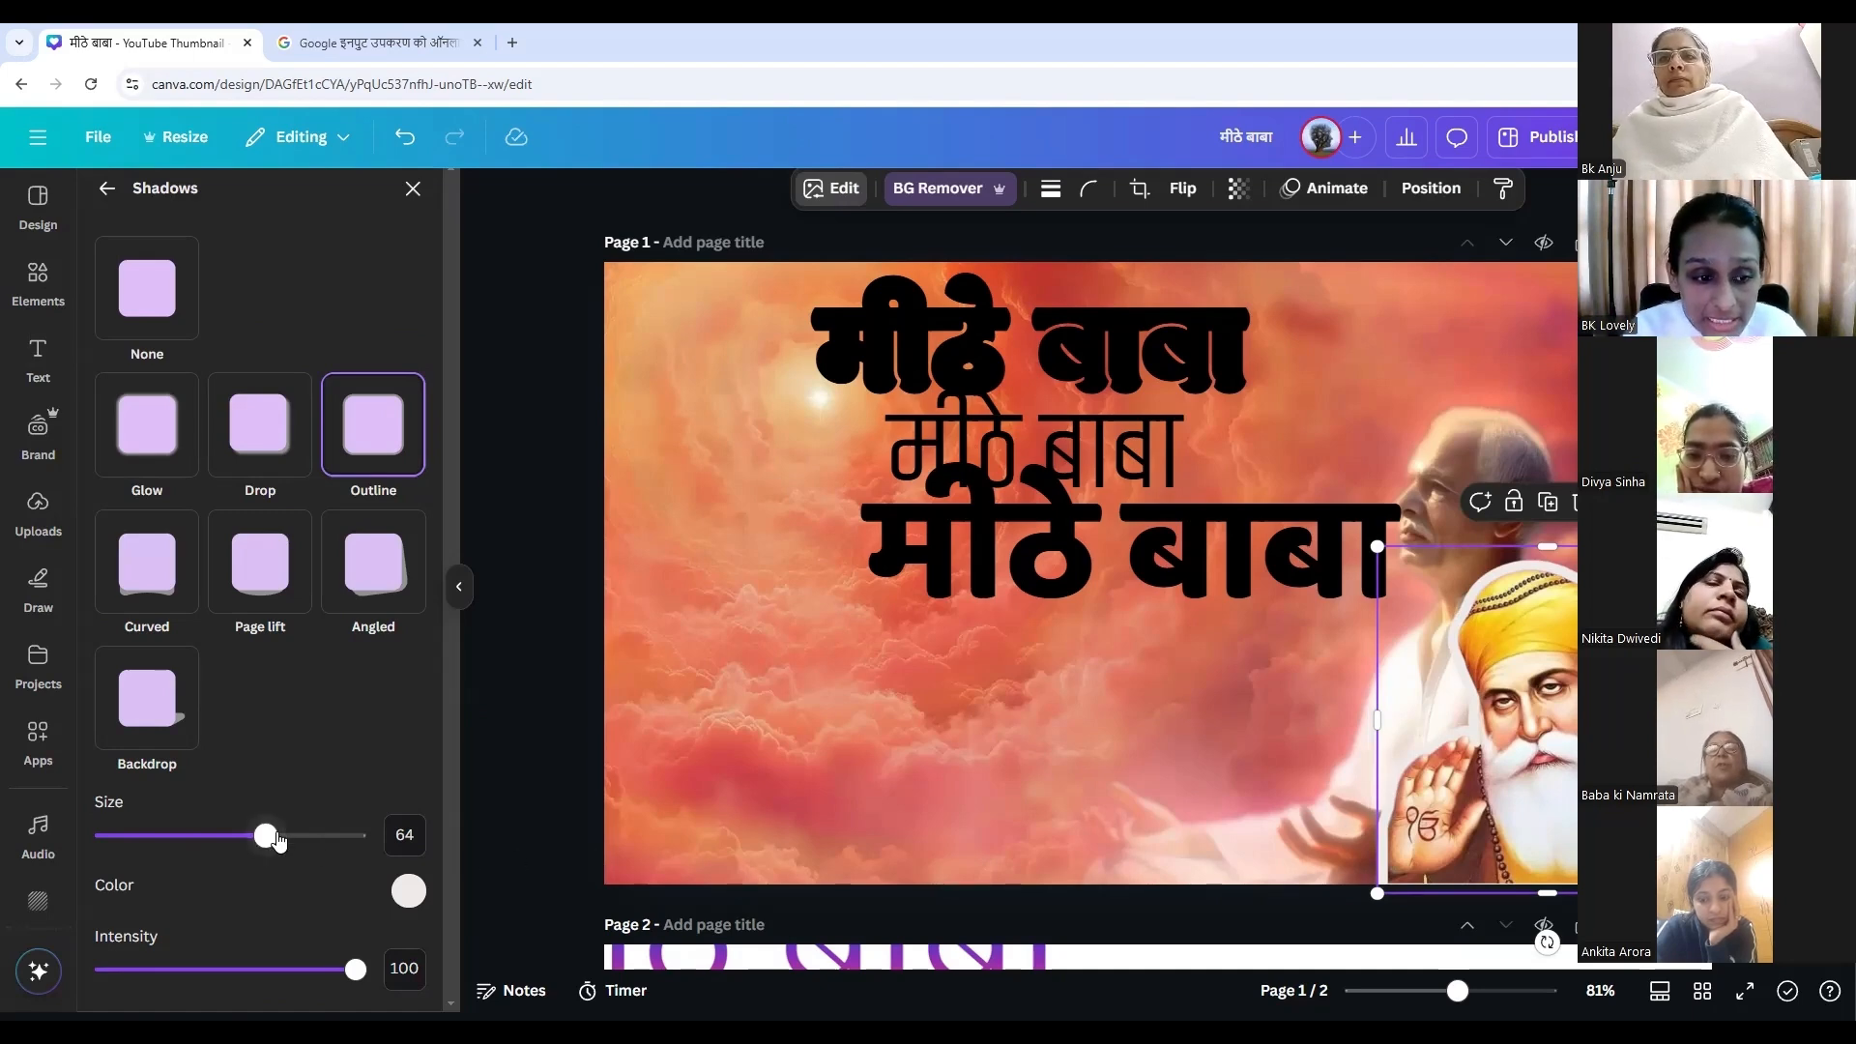
{"action": "mouse_move", "coordinate": [271, 841]}
{"action": "left_mouse_down"}
{"action": "mouse_move", "coordinate": [356, 838]}
{"action": "mouse_move", "coordinate": [241, 850]}
{"action": "left_mouse_up"}
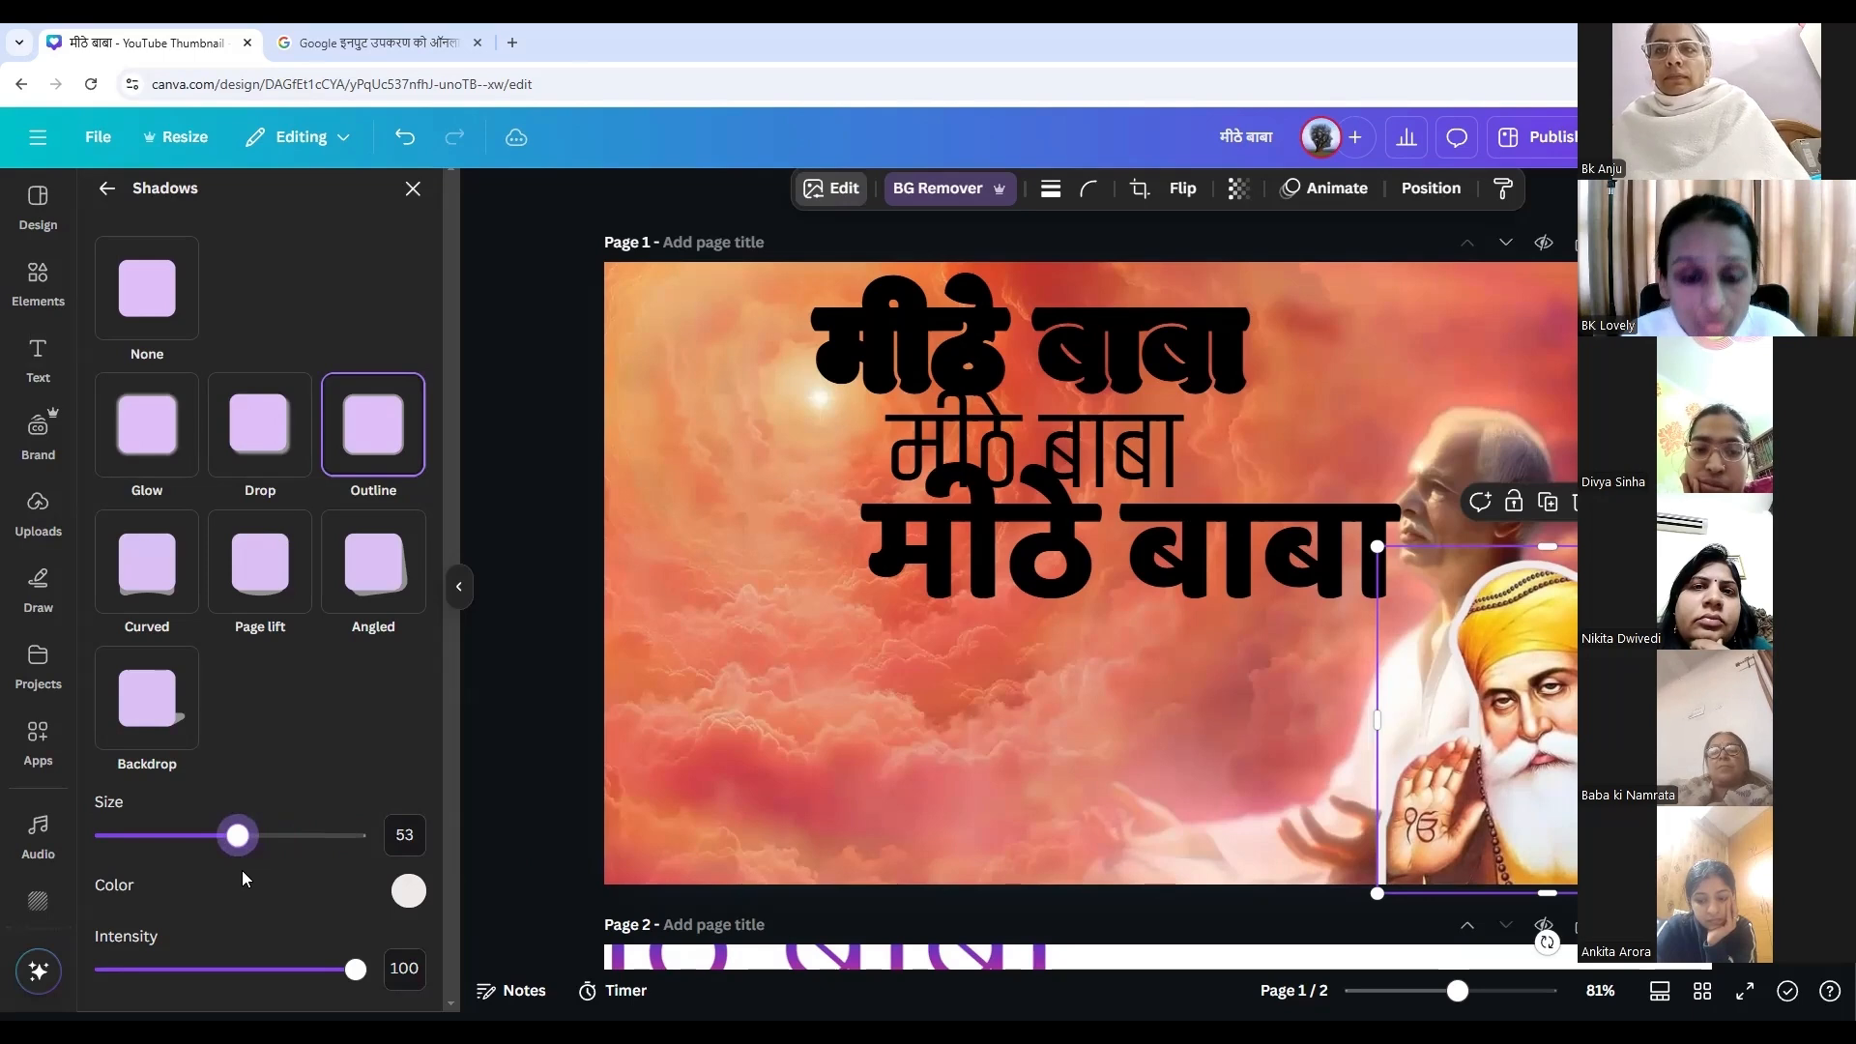